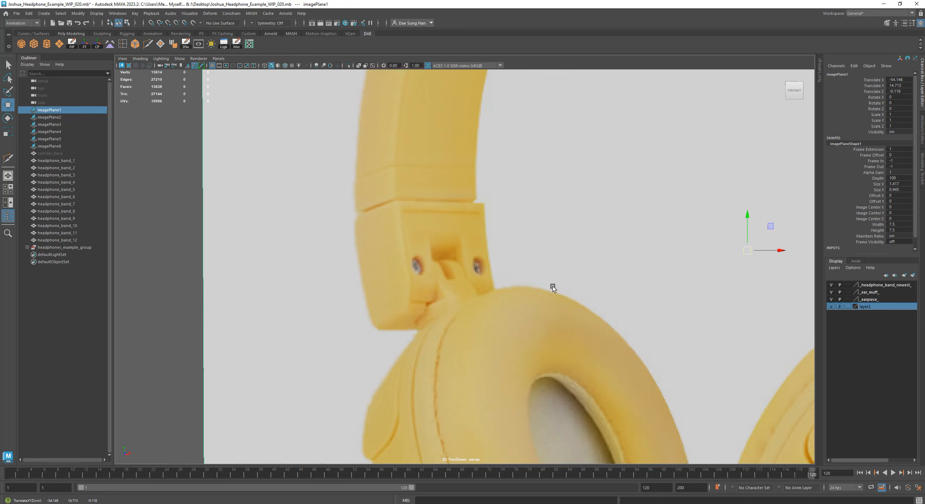
Step: Examine the hinge joint between the band and ear cup on the yellow headphones reference image
alt+right_drag(544, 280, 452, 228)
alt+middle_drag(452, 228, 355, 224)
alt+right_drag(548, 263, 506, 276)
alt+middle_drag(506, 276, 256, 283)
alt+right_drag(505, 292, 486, 300)
alt+middle_drag(502, 283, 747, 305)
alt+right_drag(416, 309, 456, 370)
alt+middle_drag(456, 371, 507, 309)
alt+right_drag(384, 301, 656, 407)
alt+middle_drag(529, 374, 521, 328)
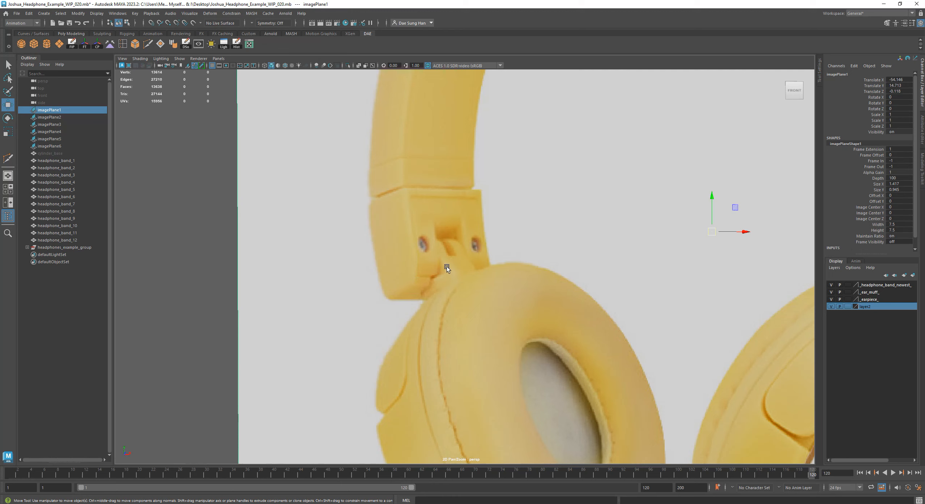
alt+right_drag(626, 302, 535, 300)
alt+middle_drag(569, 298, 228, 283)
alt+right_drag(673, 276, 640, 276)
alt+middle_drag(640, 276, 448, 297)
alt+right_drag(448, 297, 489, 290)
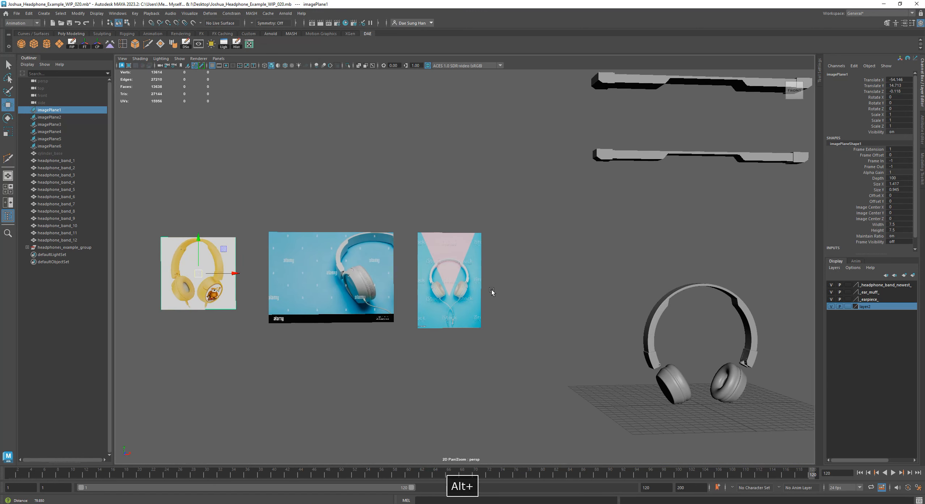
Step: Inspect the modelled headphones' band end, swivel and outer ear cup from below
alt+middle_drag(489, 289, 323, 318)
alt+right_drag(323, 318, 551, 294)
alt+drag(550, 294, 513, 253)
alt+right_drag(514, 253, 580, 279)
alt+drag(497, 245, 556, 232)
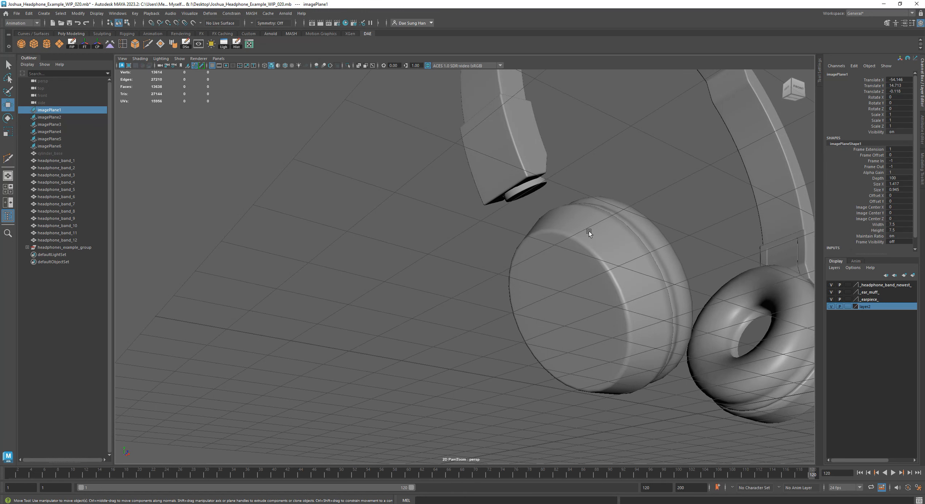
alt+drag(596, 235, 556, 253)
Step: Deselect the image plane and examine the hinge and outer ear cup on the white headphones reference with the plain blue background
click(556, 254)
alt+right_drag(556, 254, 513, 276)
alt+middle_drag(513, 275, 769, 330)
alt+middle_drag(449, 299, 577, 363)
alt+middle_drag(391, 216, 530, 233)
alt+right_drag(529, 234, 727, 271)
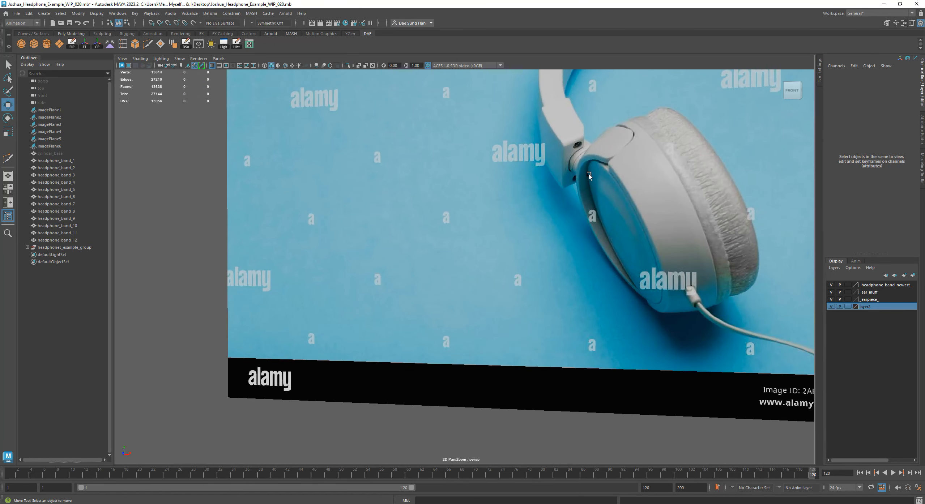
alt+right_drag(531, 190, 525, 241)
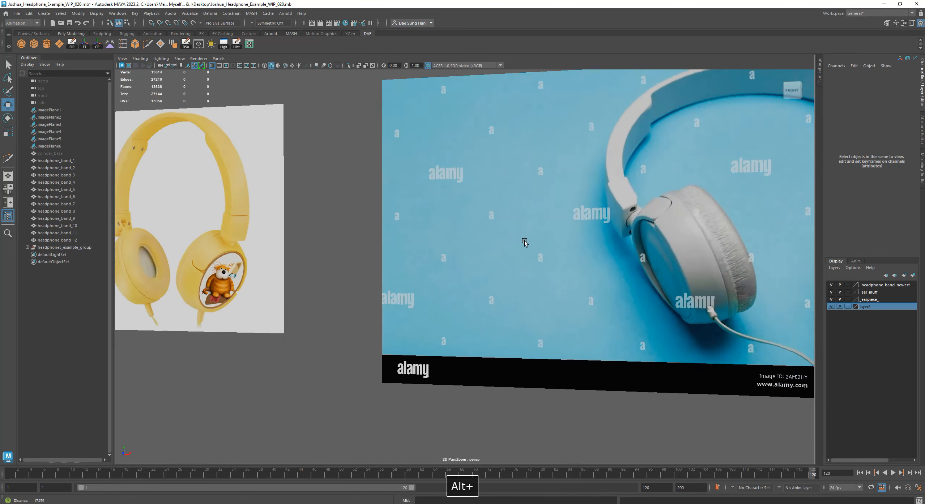
Step: Examine where the band meets the decorated outer ear cup on the yellow headphones reference
alt+middle_drag(525, 241, 572, 236)
alt+right_drag(573, 236, 438, 215)
alt+middle_drag(438, 215, 386, 200)
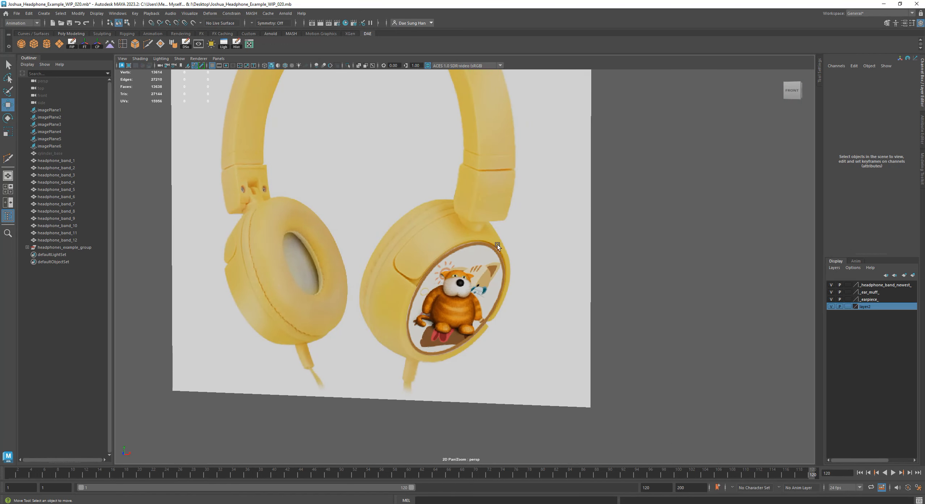
alt+middle_drag(497, 245, 412, 246)
alt+right_drag(412, 245, 621, 291)
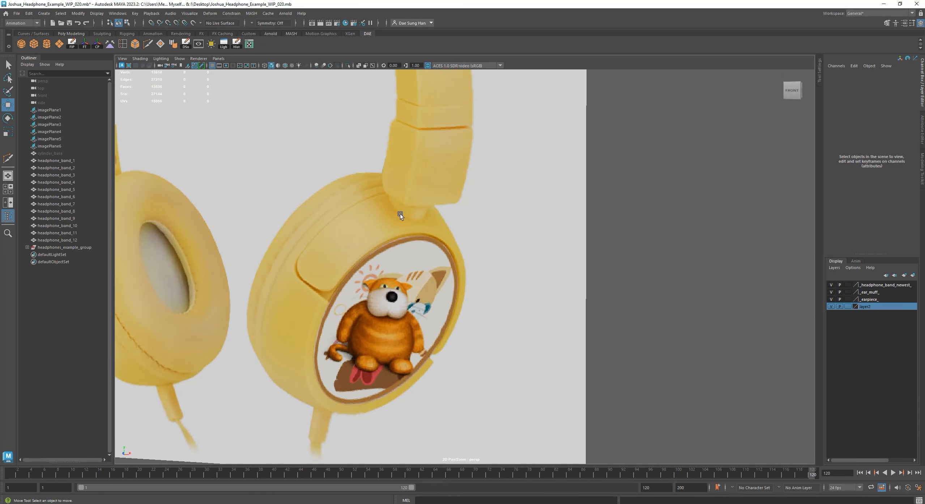
alt+right_drag(488, 264, 231, 213)
alt+right_drag(565, 250, 308, 217)
Step: Examine the ear cups and cable on the upright blue-and-pink headphones reference image
alt+middle_drag(503, 239, 213, 224)
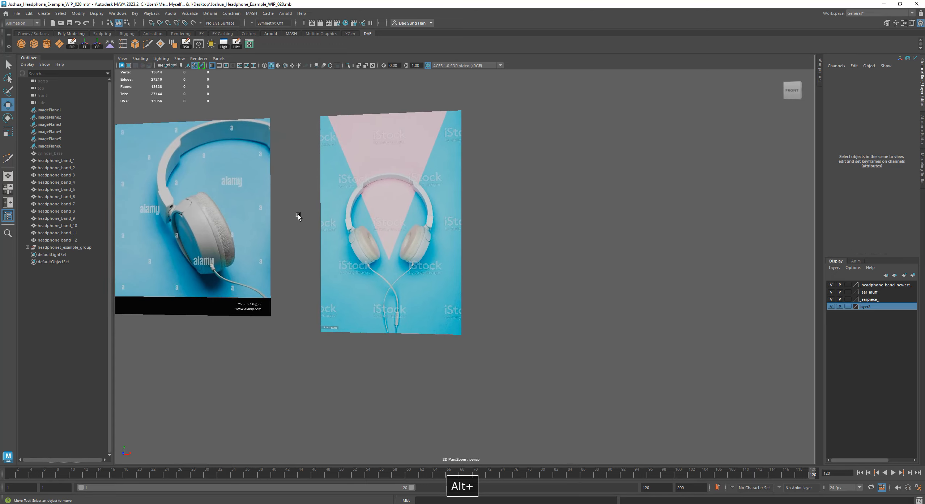
alt+drag(328, 227, 339, 232)
alt+right_drag(339, 231, 495, 263)
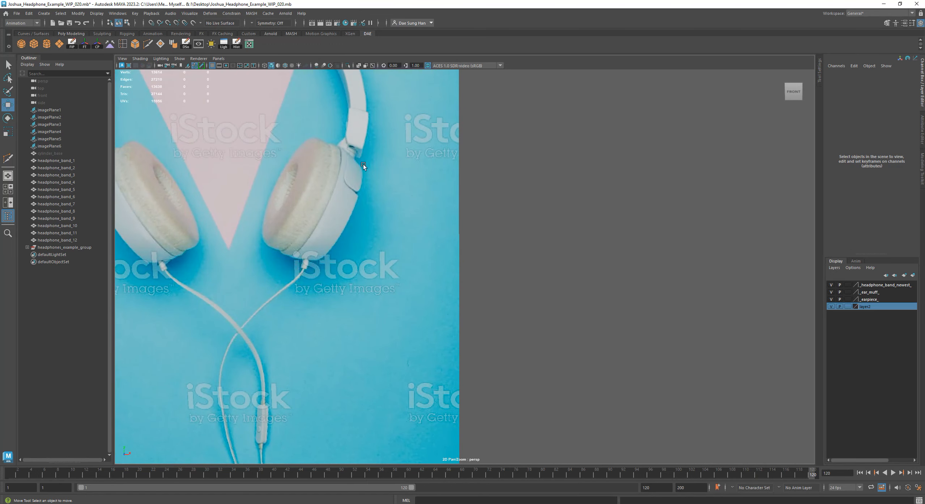
alt+right_drag(543, 247, 309, 232)
alt+middle_drag(367, 226, 151, 227)
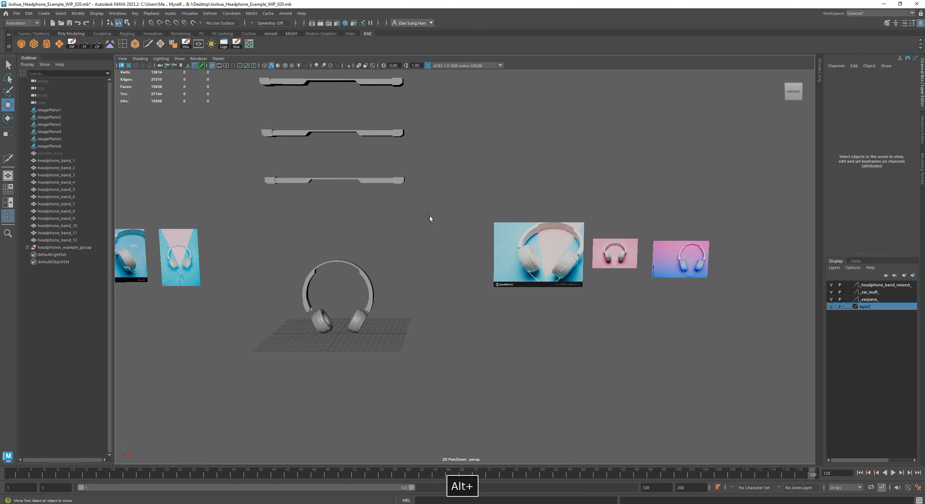
Step: Compare the band and ear cup shapes on the wide blue-and-pink reference and the all-pink reference
alt+right_drag(429, 219, 608, 235)
alt+middle_drag(630, 230, 356, 252)
alt+right_drag(356, 252, 470, 266)
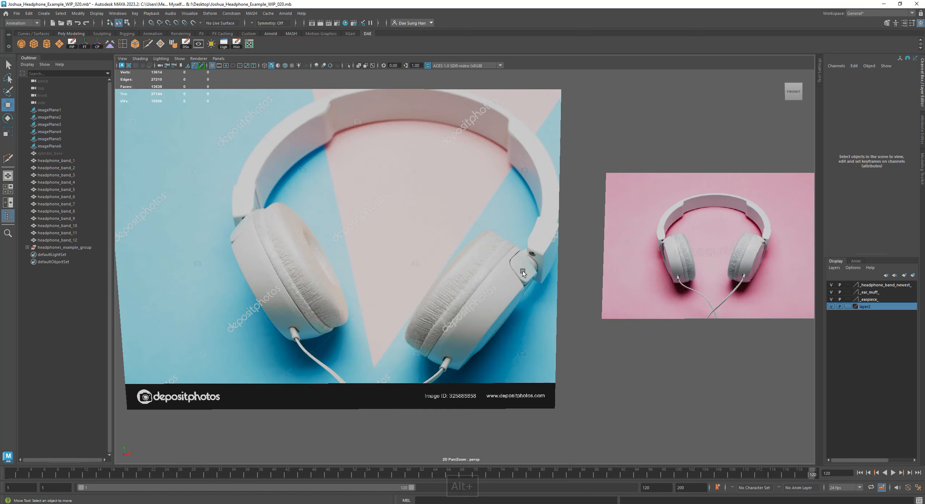
alt+middle_drag(543, 266, 338, 273)
alt+right_drag(339, 273, 483, 295)
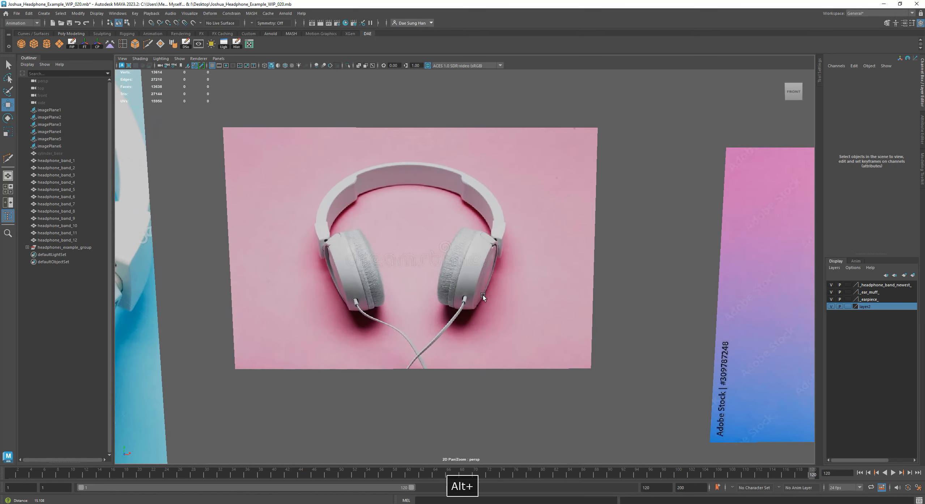
Step: Examine the hinges and ear cups on the pink-to-blue gradient headphones reference
alt+middle_drag(534, 286, 383, 222)
alt+drag(383, 222, 539, 255)
alt+middle_drag(559, 263, 283, 264)
alt+right_drag(283, 265, 650, 322)
alt+drag(650, 322, 720, 289)
alt+middle_drag(579, 344, 567, 271)
alt+drag(566, 272, 475, 320)
alt+middle_drag(592, 268, 464, 294)
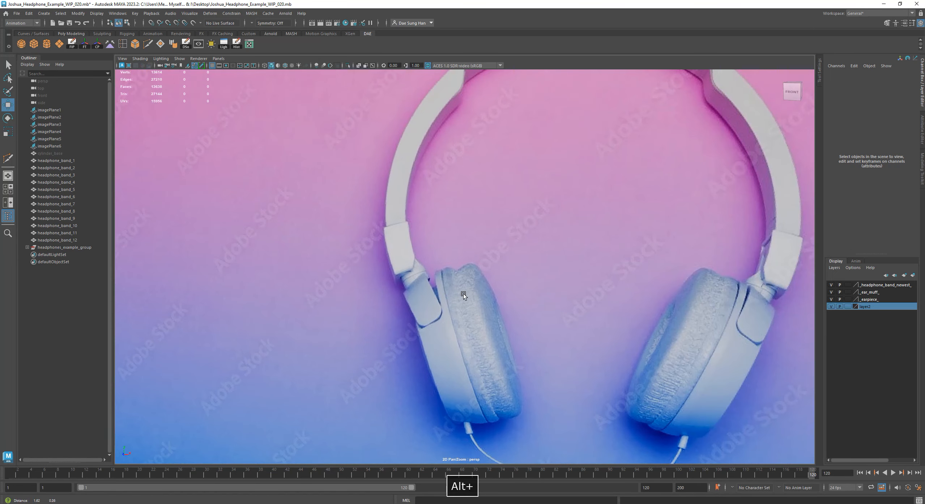
Step: Return from the references to the modelled headphones and view the headband from the front
alt+right_drag(481, 289, 317, 307)
alt+middle_drag(318, 307, 426, 328)
alt+right_drag(426, 328, 337, 314)
alt+drag(337, 313, 325, 312)
alt+middle_drag(325, 312, 593, 304)
alt+drag(593, 304, 659, 310)
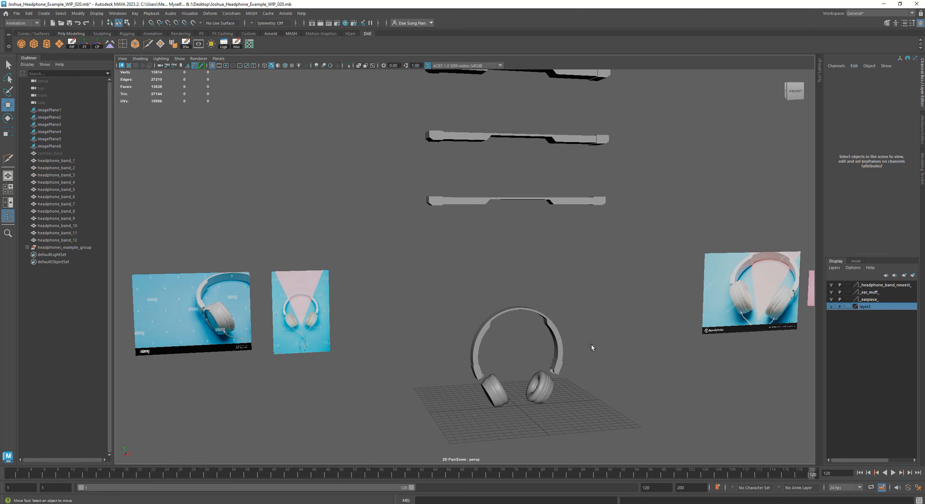
click(559, 342)
key(f)
alt+drag(518, 319, 475, 260)
click(475, 260)
alt+middle_drag(475, 261, 441, 280)
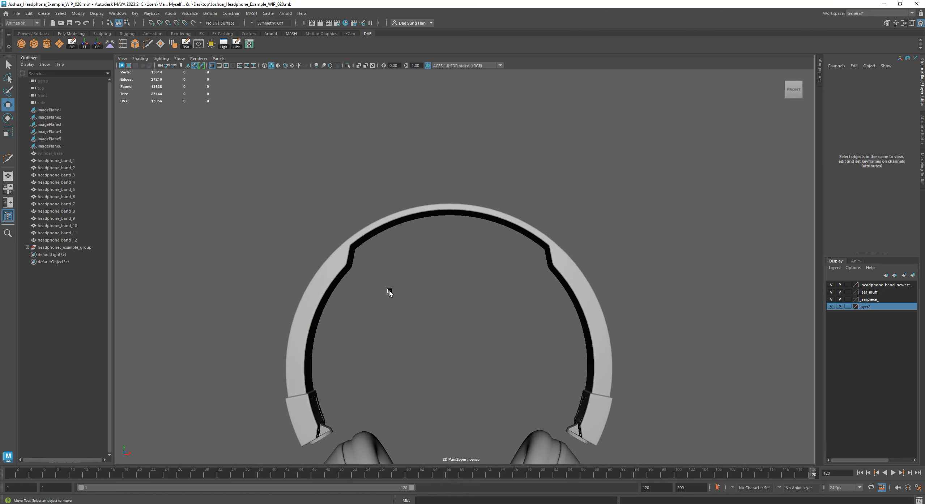
Step: Display the wireframe over the shaded headphones and check the mesh from the front
key(alt+5)
mouse_move(469, 296)
alt+mouse_down()
mouse_move(410, 264)
mouse_move(457, 257)
mouse_move(499, 266)
mouse_move(411, 295)
mouse_move(427, 321)
mouse_move(455, 327)
mouse_move(461, 311)
alt+mouse_up()
alt+right_drag(460, 312, 657, 372)
alt+drag(657, 372, 451, 273)
alt+right_drag(450, 273, 318, 270)
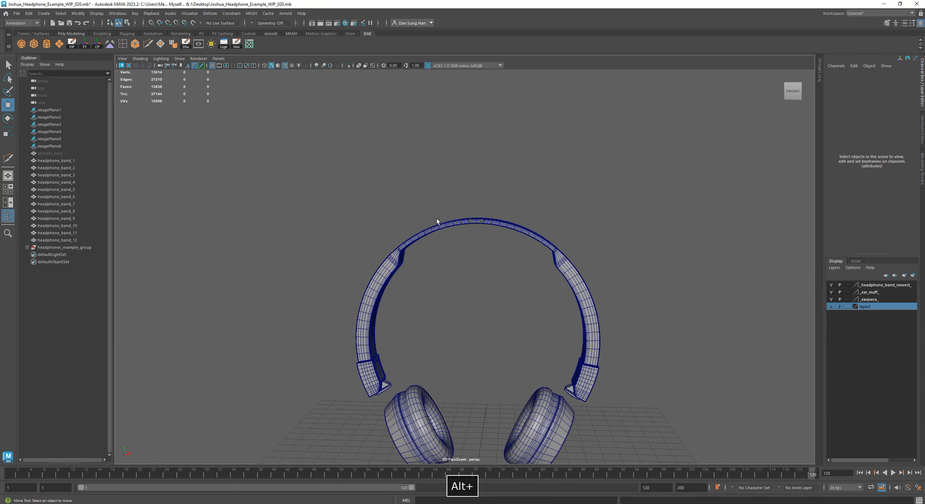
Step: Select the flat headband strip headphone_band_12 and compare it with the finished curved headband
alt+middle_drag(436, 223, 415, 382)
alt+middle_drag(394, 219, 433, 339)
click(377, 225)
alt+drag(478, 255, 377, 231)
alt+right_drag(377, 232, 545, 256)
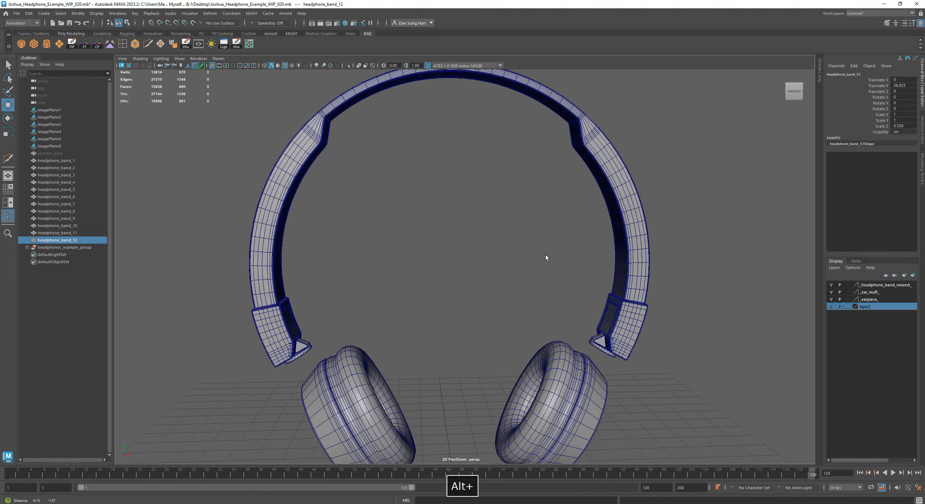
alt+drag(545, 256, 558, 259)
Step: Inspect the wireframe topology on the inner side of the band end around the swivel recess
alt+drag(442, 300, 348, 319)
alt+right_drag(347, 318, 544, 326)
alt+drag(544, 326, 485, 308)
alt+right_drag(603, 353, 474, 246)
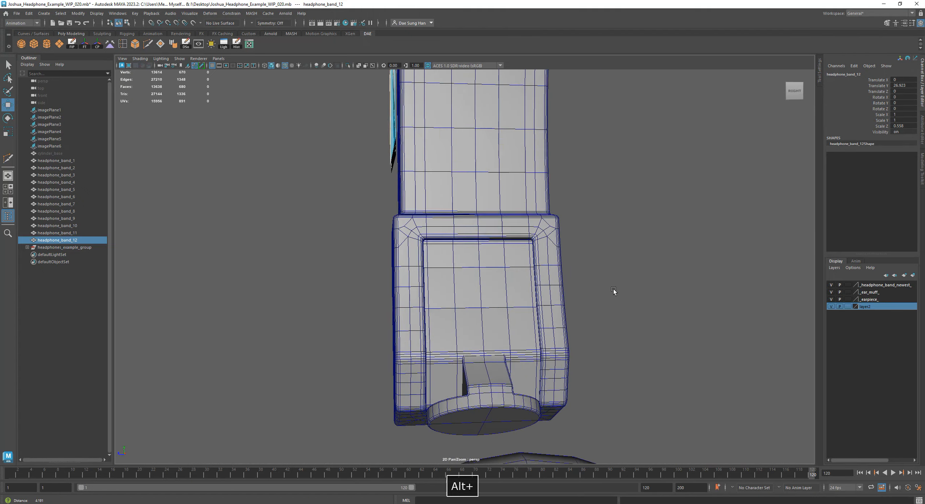
alt+right_drag(620, 292, 521, 321)
alt+drag(521, 321, 487, 215)
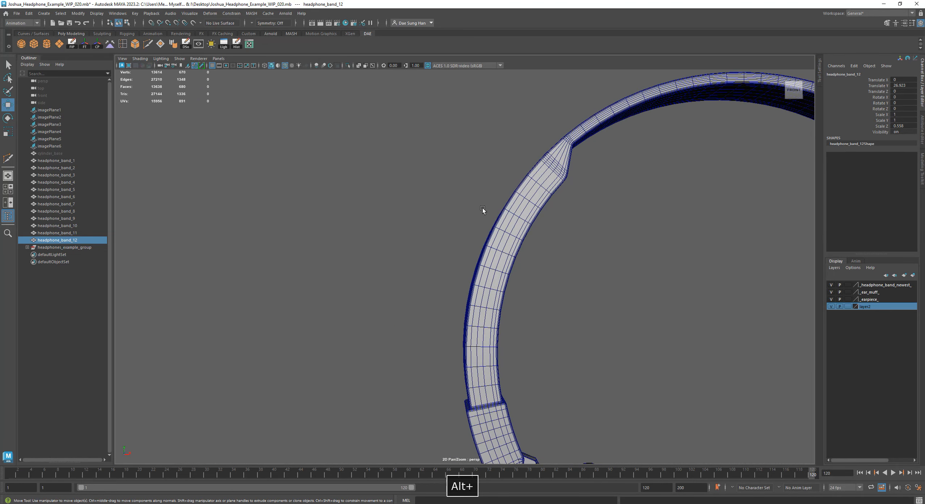
Step: Select the curved headband and inspect the edge flow around its stepped section
alt+drag(686, 176, 488, 203)
alt+middle_drag(736, 331, 532, 262)
alt+right_drag(531, 262, 751, 327)
alt+drag(633, 249, 644, 174)
click(641, 243)
alt+drag(672, 235, 633, 264)
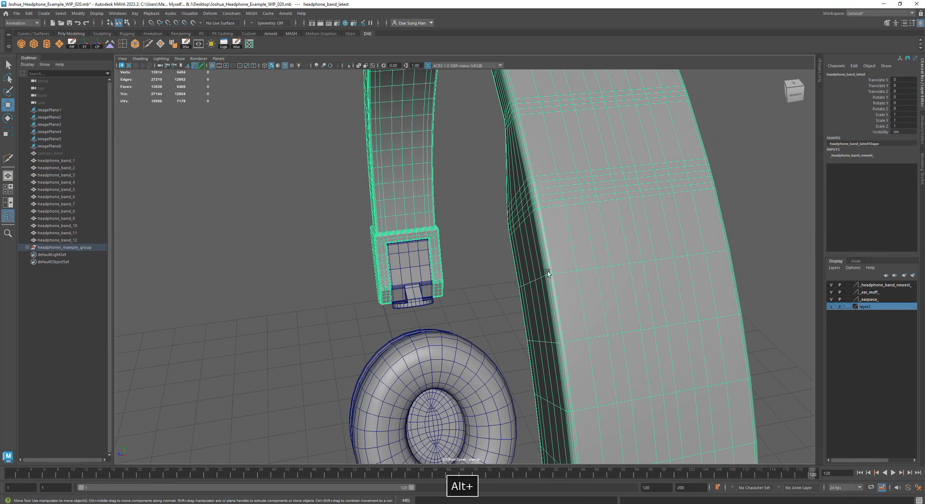
alt+drag(484, 281, 640, 230)
alt+drag(483, 297, 636, 293)
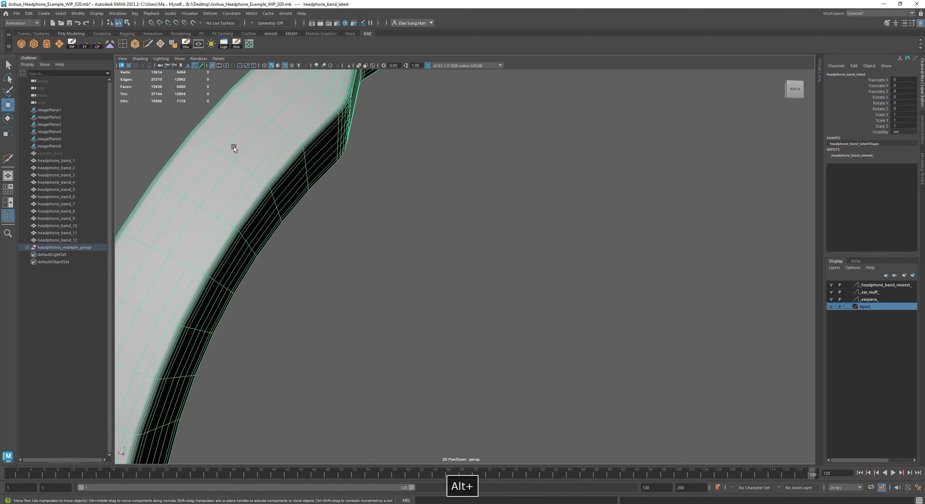
Step: Select an edge loop on the headband in edge mode, review it from the front, and clear the selection
right_drag(234, 147, 264, 106)
double_click(270, 124)
alt+drag(471, 193, 407, 259)
alt+drag(569, 244, 537, 190)
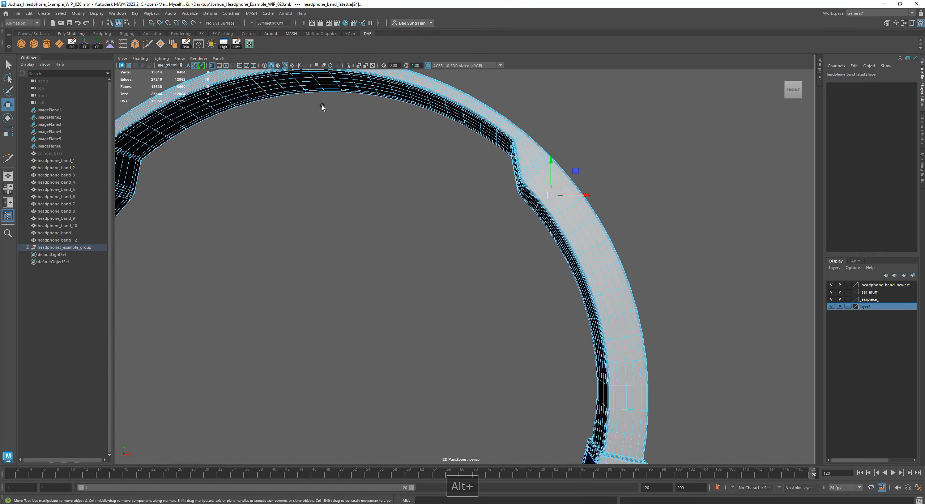
alt+middle_drag(627, 273, 666, 264)
alt+right_drag(667, 263, 466, 267)
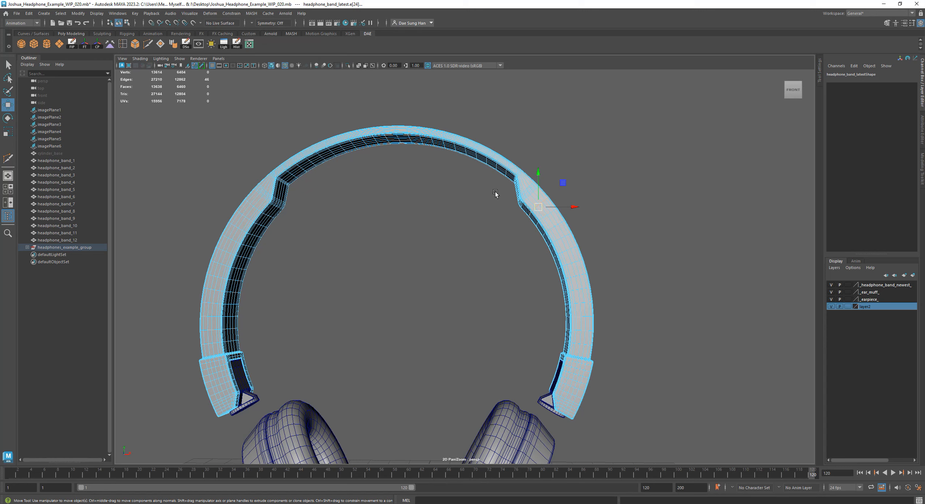
click(593, 240)
alt+drag(593, 240, 558, 186)
alt+drag(520, 297, 511, 305)
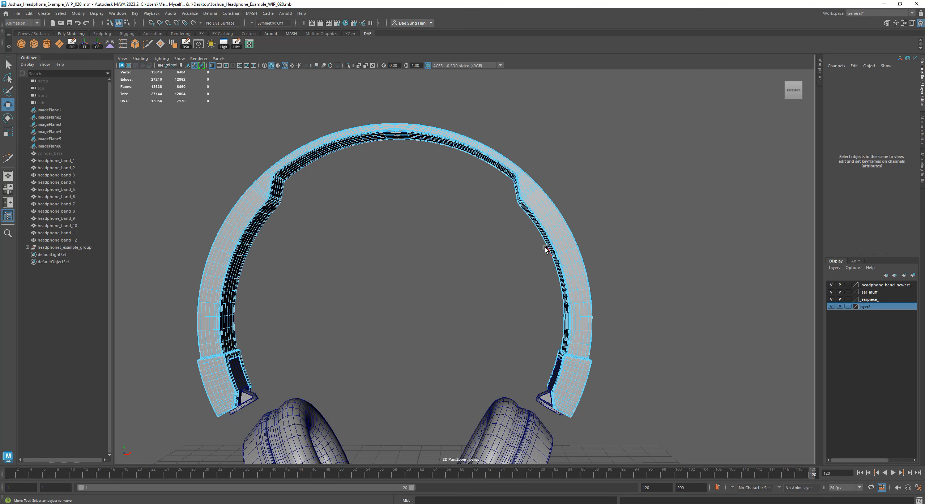
Step: Select the whole headband as an object and inspect it together with the ear cups from several angles
alt+drag(546, 247, 411, 262)
alt+right_drag(412, 261, 571, 327)
alt+drag(571, 328, 516, 336)
alt+middle_drag(515, 337, 512, 244)
alt+drag(512, 245, 423, 227)
click(578, 186)
alt+drag(578, 187, 424, 300)
alt+right_drag(424, 300, 542, 289)
alt+drag(545, 333, 508, 246)
click(501, 391)
alt+right_drag(508, 247, 557, 128)
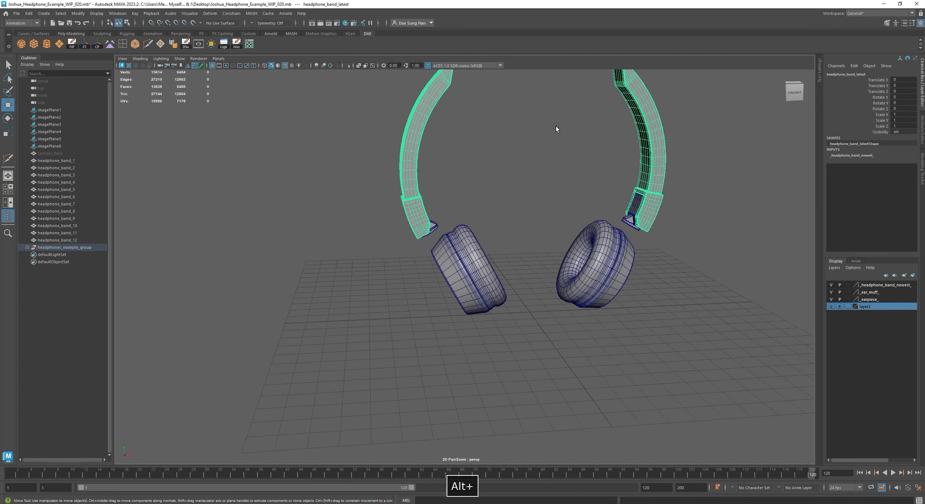
alt+middle_drag(558, 128, 557, 235)
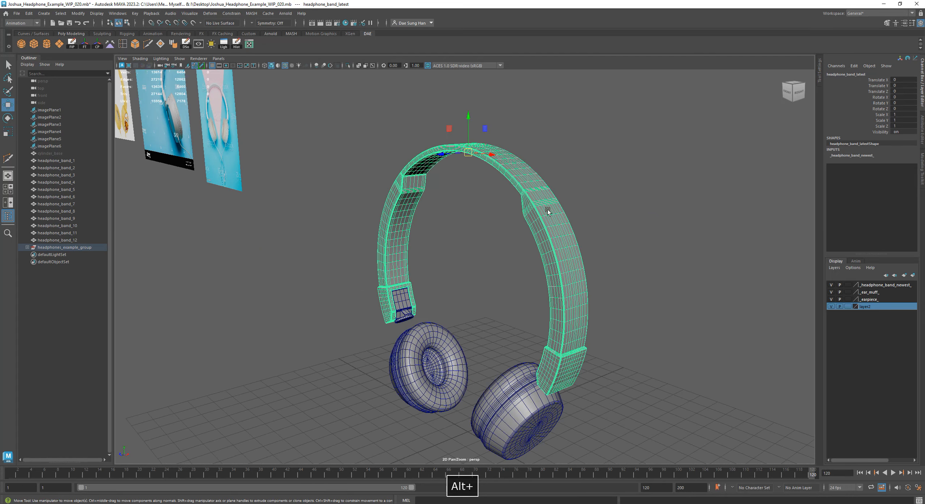
Step: View the selected headband from the front and examine the outer face of its end block
alt+drag(481, 192, 266, 215)
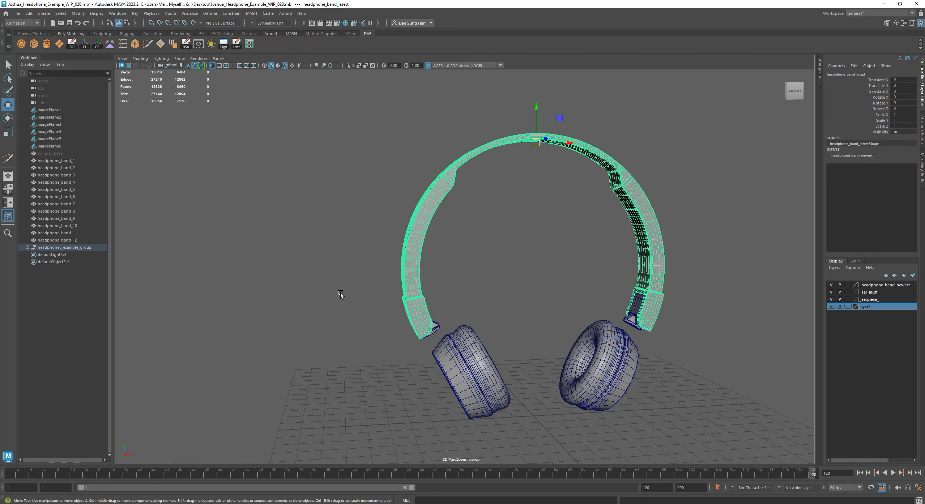
alt+drag(456, 179, 452, 161)
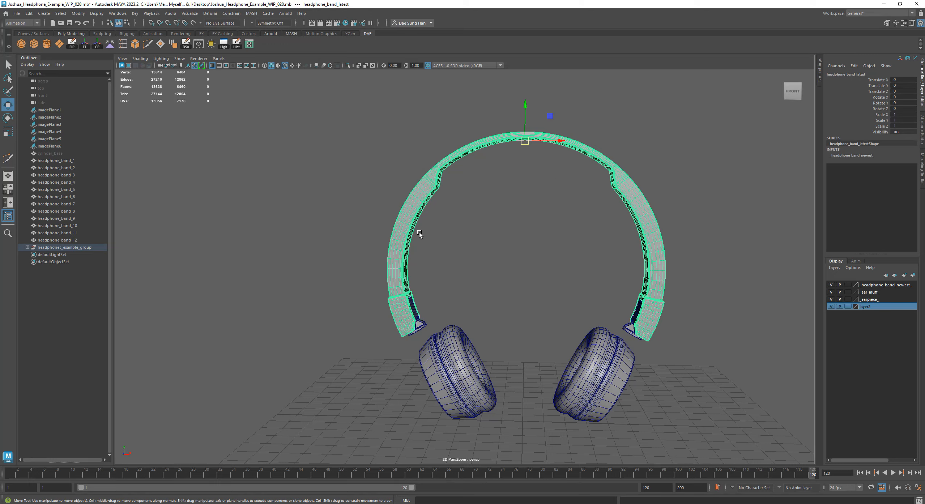
alt+middle_drag(368, 242, 391, 213)
alt+drag(368, 231, 417, 236)
alt+right_drag(417, 236, 413, 313)
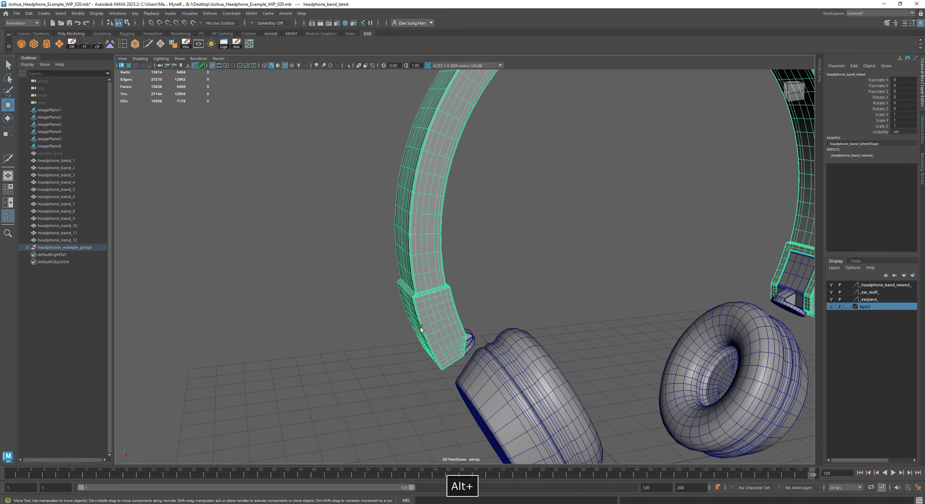
Step: Select the insert panel swivel_insert_A on the inner side of the band end and view it close up
alt+drag(553, 329, 434, 198)
alt+middle_drag(304, 132, 368, 208)
alt+right_drag(368, 208, 521, 217)
alt+drag(521, 218, 452, 250)
click(390, 208)
alt+drag(391, 208, 390, 190)
alt+middle_drag(390, 189, 445, 264)
alt+right_drag(444, 264, 492, 248)
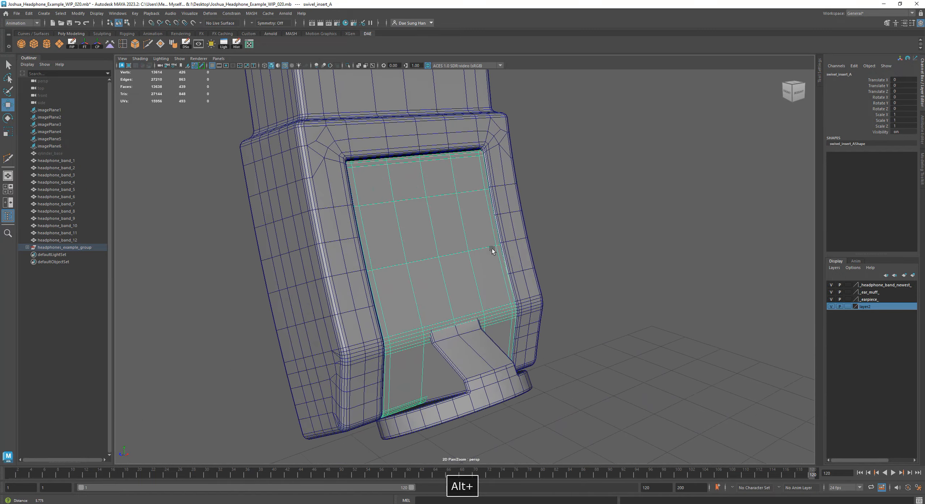
Step: Select the swivel piece and the insert panel in turn to examine how they fit together
alt+drag(510, 300, 522, 285)
click(539, 319)
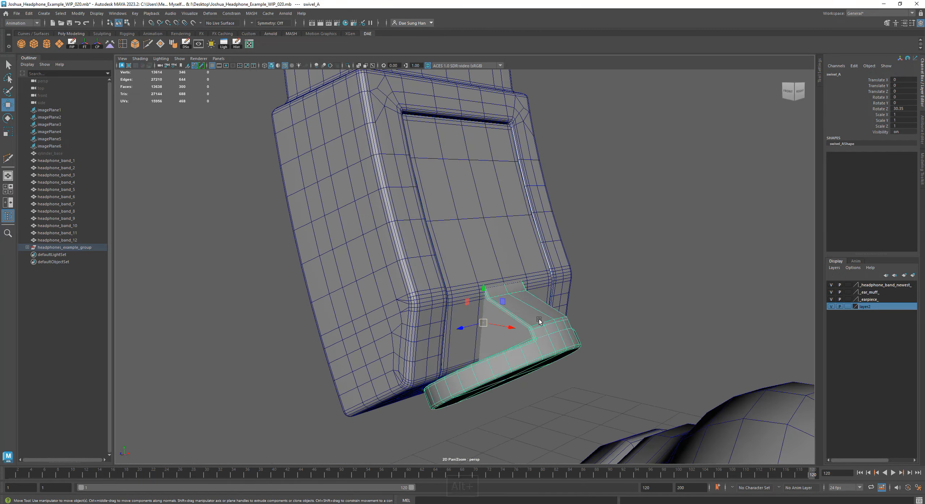
alt+drag(571, 335, 554, 306)
click(499, 261)
click(509, 343)
click(445, 232)
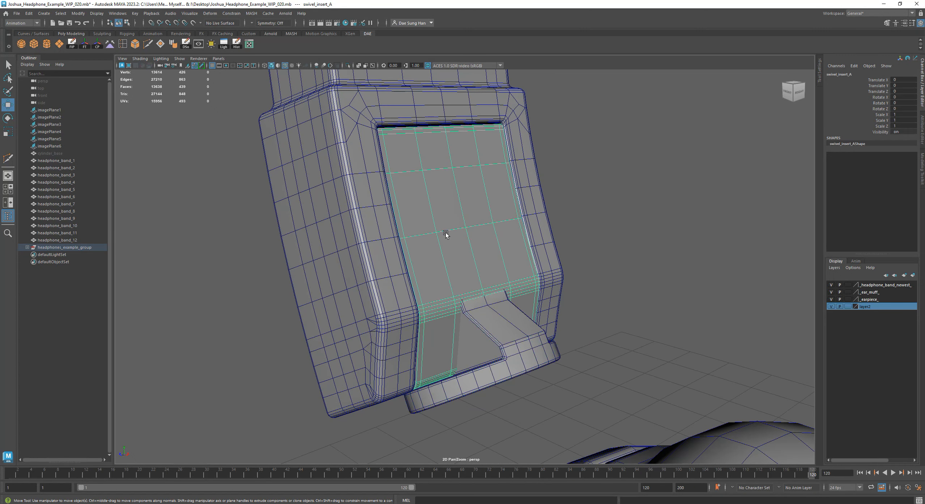
alt+drag(495, 287, 513, 331)
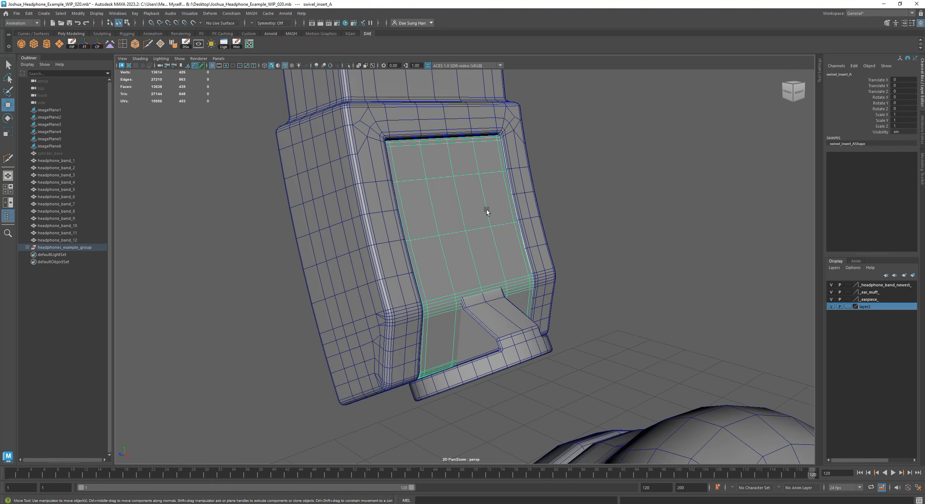
alt+right_drag(463, 209, 602, 252)
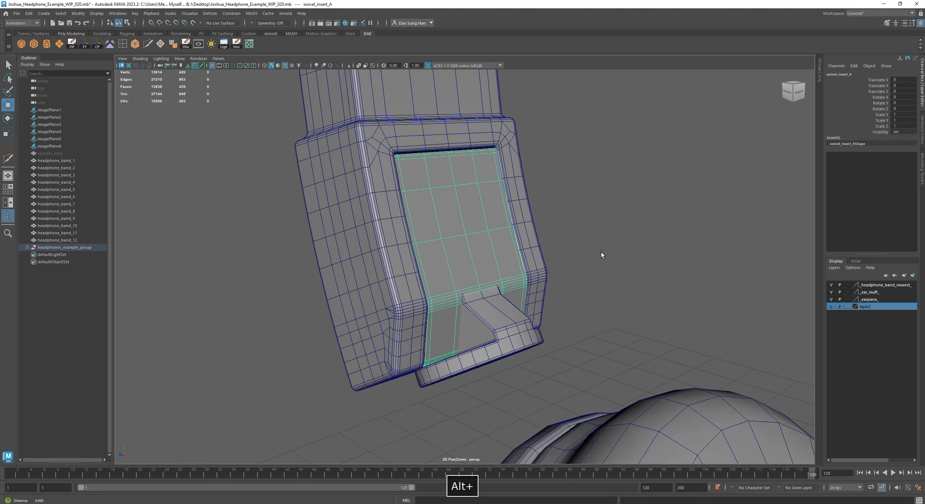
Step: Select the outer ear cup shell speaker_set_A1 and inspect its wireframe from the front
alt+drag(565, 309, 378, 300)
click(269, 297)
alt+right_drag(453, 298, 579, 318)
alt+right_drag(648, 314, 467, 282)
alt+drag(468, 282, 495, 296)
click(455, 303)
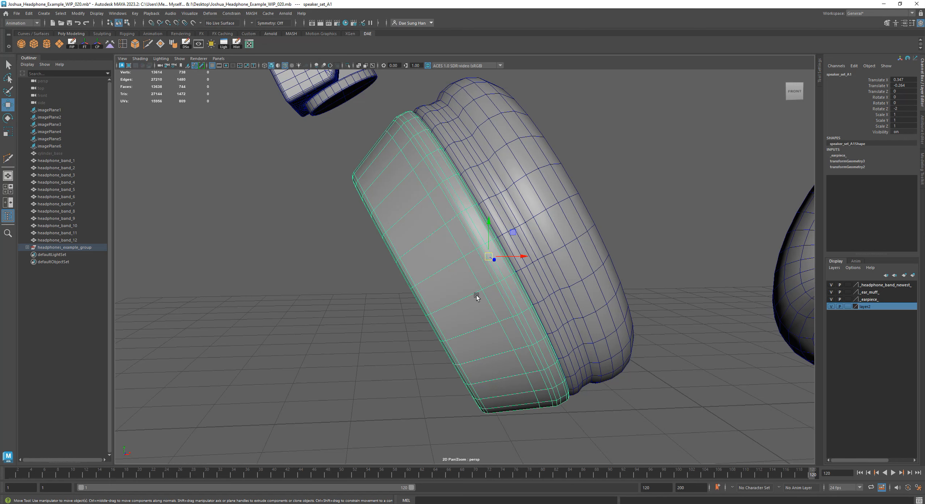
Step: Inspect the wireframe of the selected ear cup shell speaker_set_A1 from its outer side and from below
alt+drag(494, 286, 663, 280)
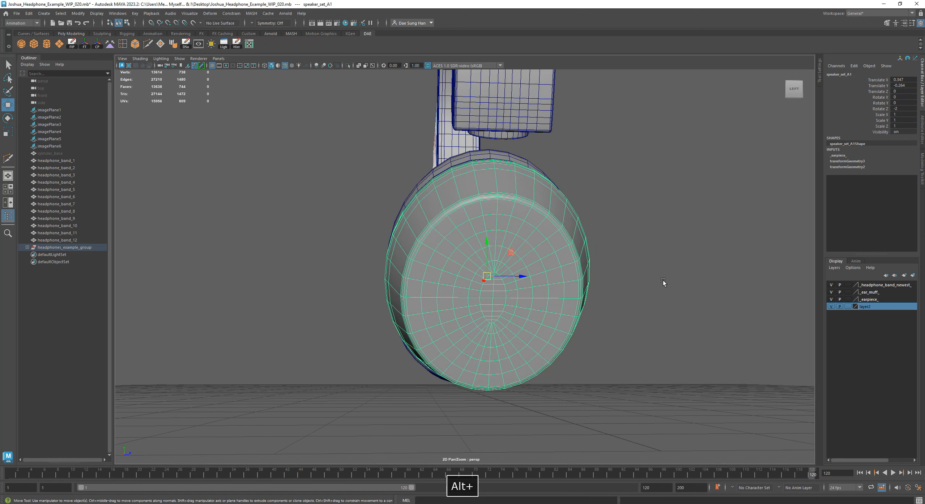
alt+drag(563, 241, 587, 217)
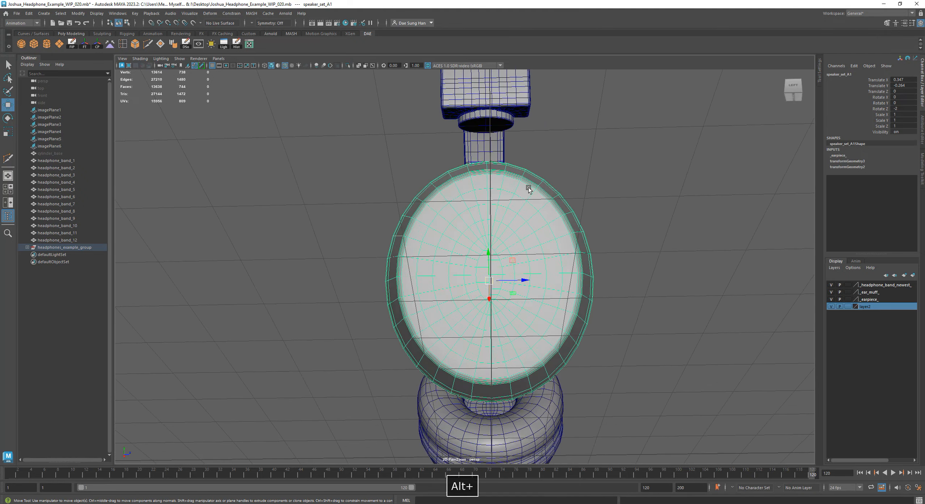
alt+drag(660, 240, 555, 269)
alt+drag(632, 288, 536, 297)
Step: Hide the viewport grid, check the ear cushion, and select the shell speaker_set_A1
click(212, 65)
alt+drag(586, 279, 543, 304)
click(466, 212)
alt+drag(471, 235, 359, 223)
click(360, 225)
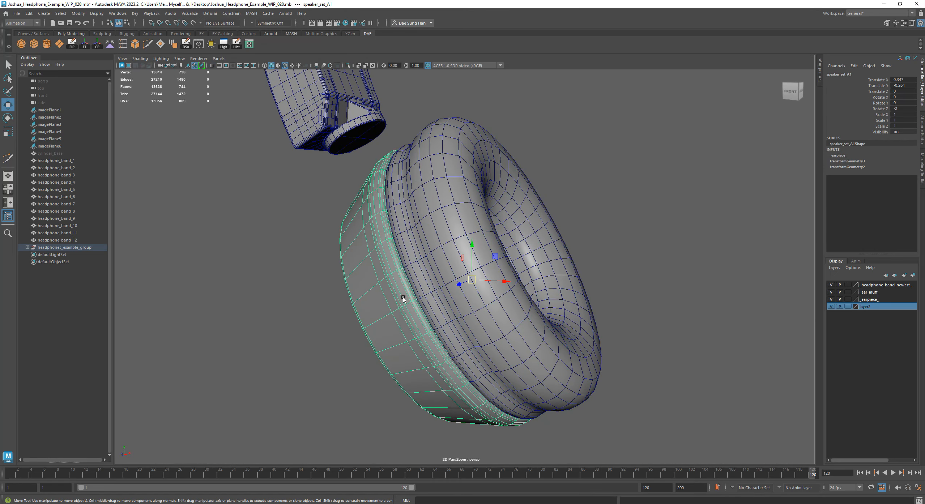
Step: Separate the ear cup by moving the cushion earmuff_A1 along X, well clear of the outer shell
key(w)
drag(501, 282, 597, 285)
key(z)
click(482, 177)
drag(536, 266, 781, 278)
Step: Select the outer shell speaker_set_A1 and examine the topology of its inner face and rim
alt+drag(434, 244, 413, 264)
click(432, 232)
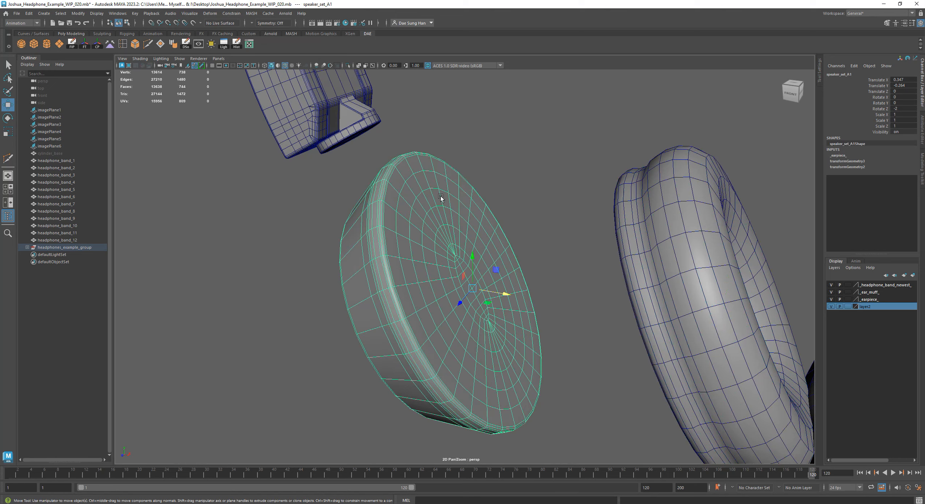
alt+drag(467, 234, 359, 154)
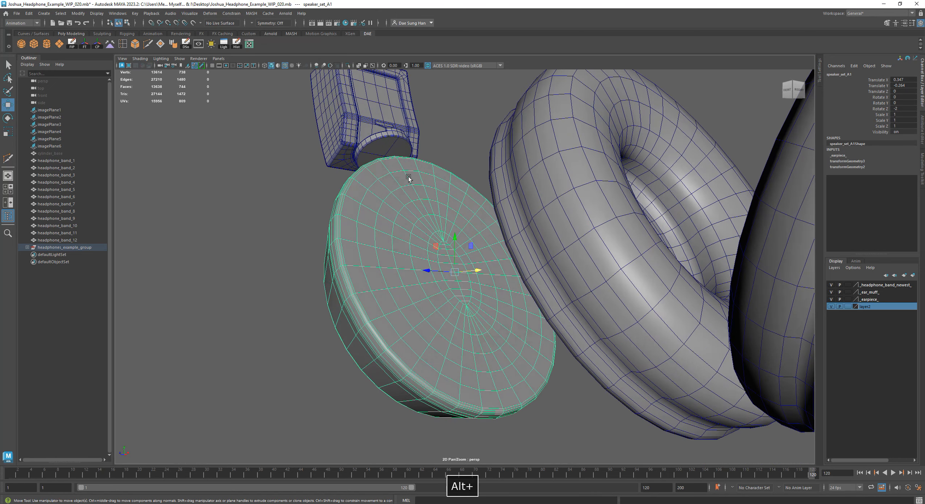
alt+drag(452, 231, 359, 241)
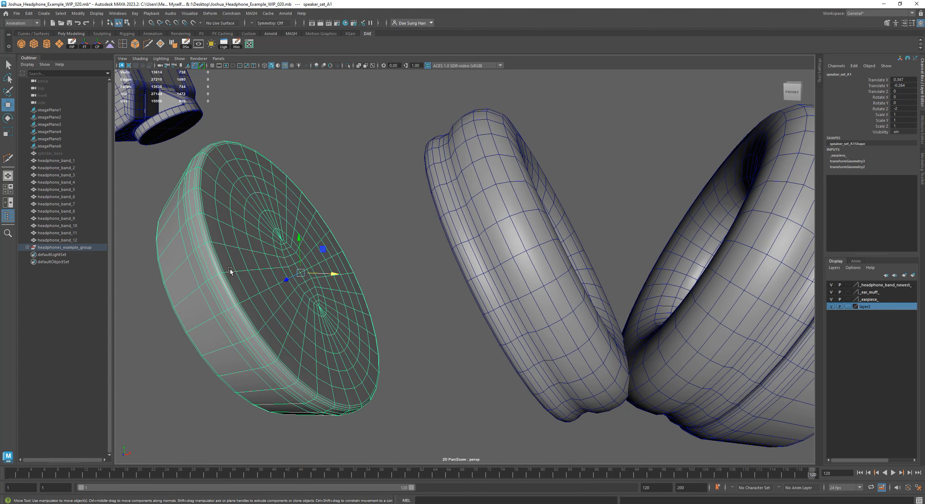
alt+drag(309, 283, 504, 196)
Step: Select the large flat back face of earmuff_A1 and examine the cushion from its back and inner sides
click(536, 262)
right_drag(502, 217, 503, 240)
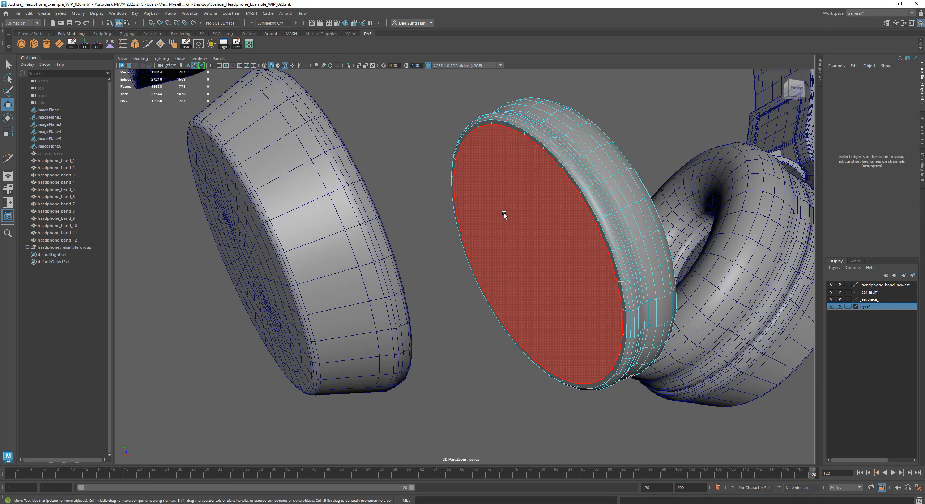
click(504, 214)
alt+drag(521, 229, 280, 243)
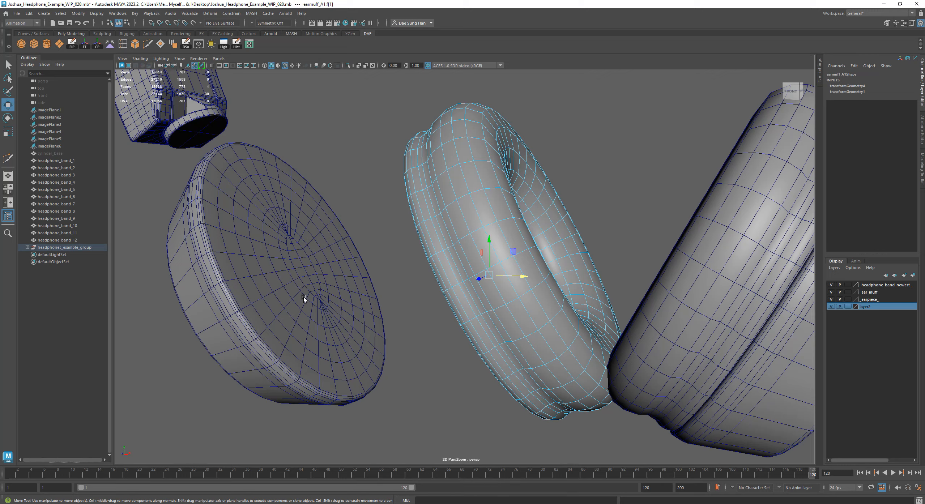
alt+drag(438, 288, 473, 276)
alt+drag(696, 195, 430, 226)
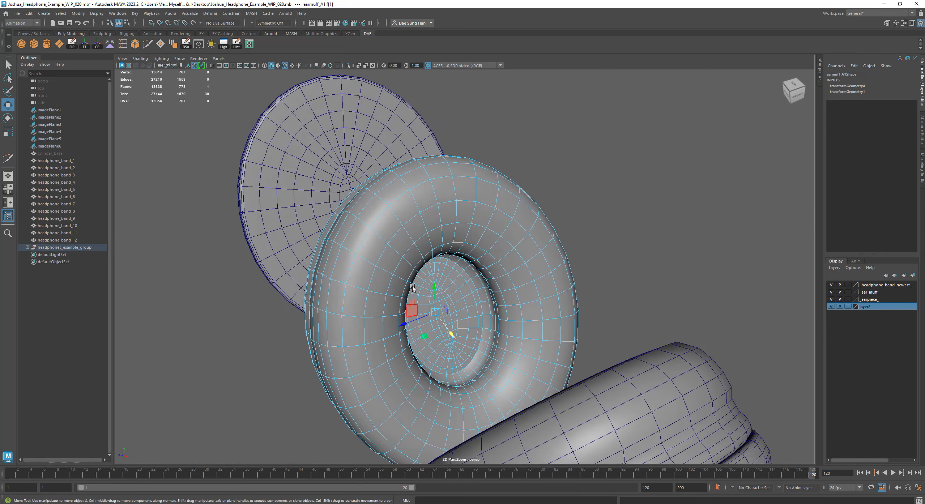
alt+drag(498, 217, 466, 237)
Step: Undo the face selection and the cushion's move so that earmuff_A1 sits back against the shell
key(ctrl+z)
key(ctrl+z)
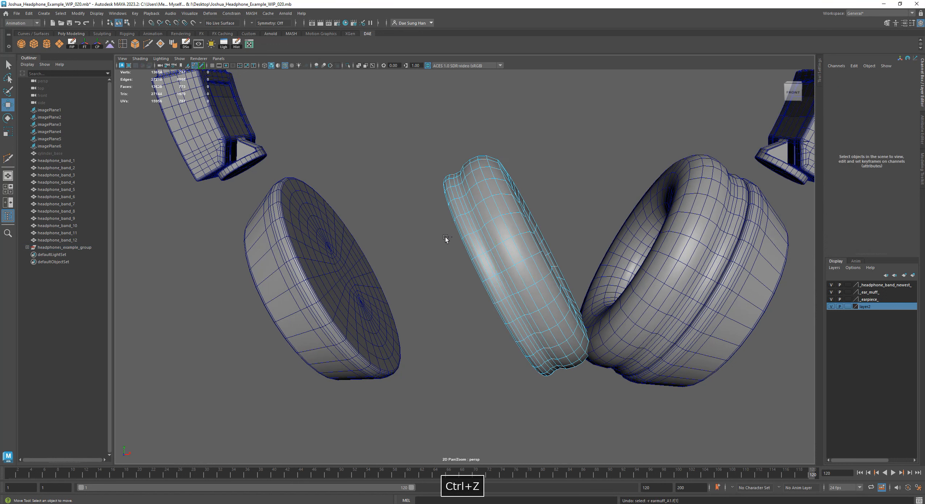
key(ctrl+z)
key(ctrl+z)
key(ctrl+z)
key(ctrl+z)
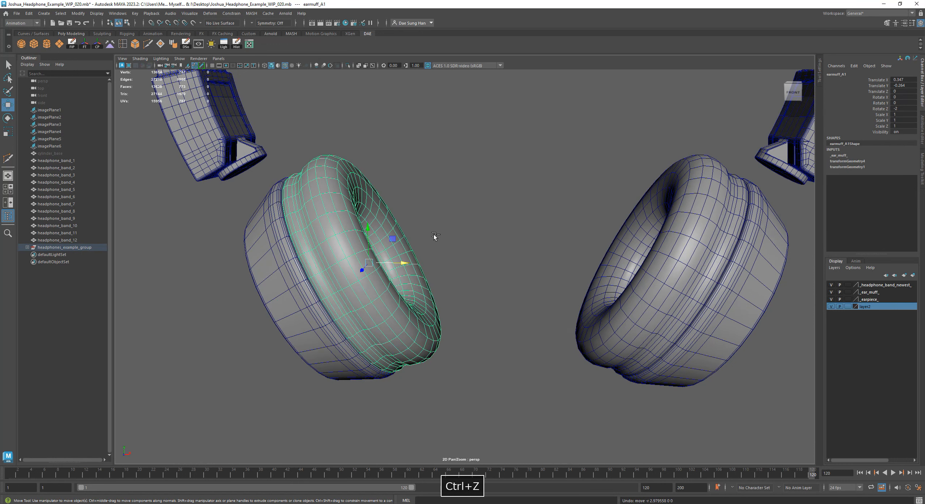
Step: Deselect the cushion and view the whole headphone model from the front
alt+right_drag(435, 236, 463, 202)
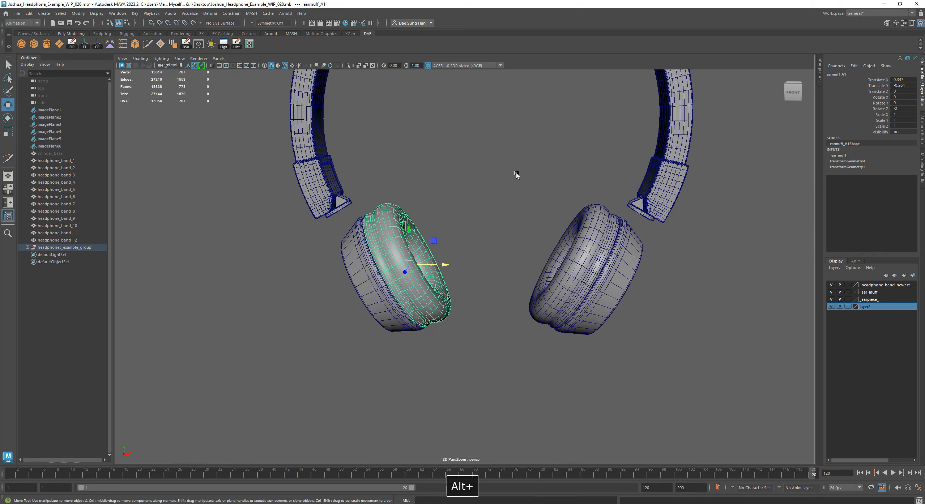
click(516, 173)
alt+drag(449, 210, 461, 185)
alt+right_drag(529, 178, 430, 187)
alt+middle_drag(435, 174, 444, 212)
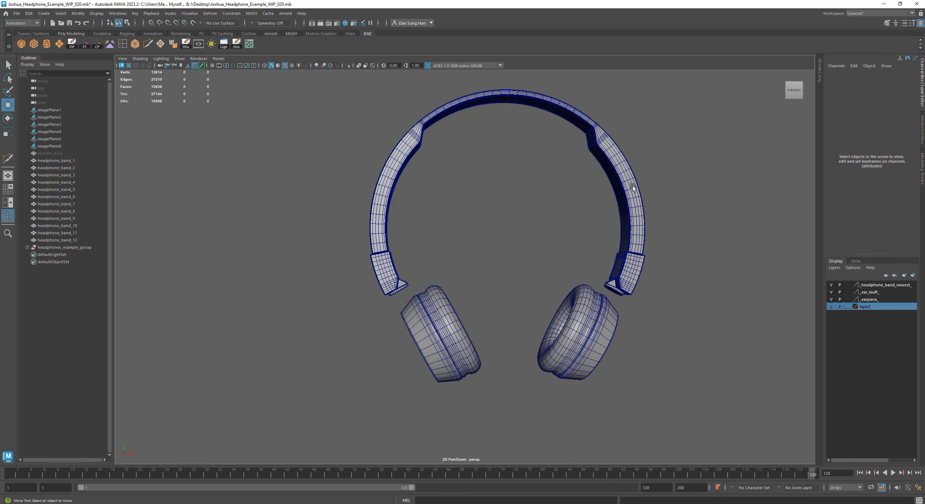
Step: Select the ear cup shell and cushion below the band end together and view them close up
alt+drag(493, 167, 551, 201)
alt+middle_drag(497, 355, 489, 246)
alt+right_drag(489, 247, 629, 277)
drag(422, 282, 395, 289)
alt+drag(402, 290, 461, 274)
alt+right_drag(461, 275, 507, 291)
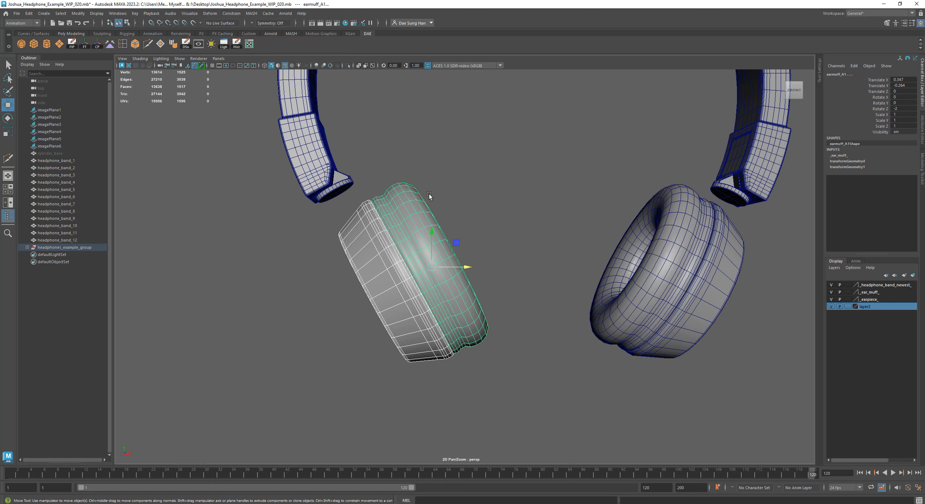
Step: Check the tilt and alignment of the selected ear cup pieces in the orthographic front view
key(space)
key(space)
alt+right_drag(370, 375, 455, 280)
alt+middle_drag(455, 280, 446, 339)
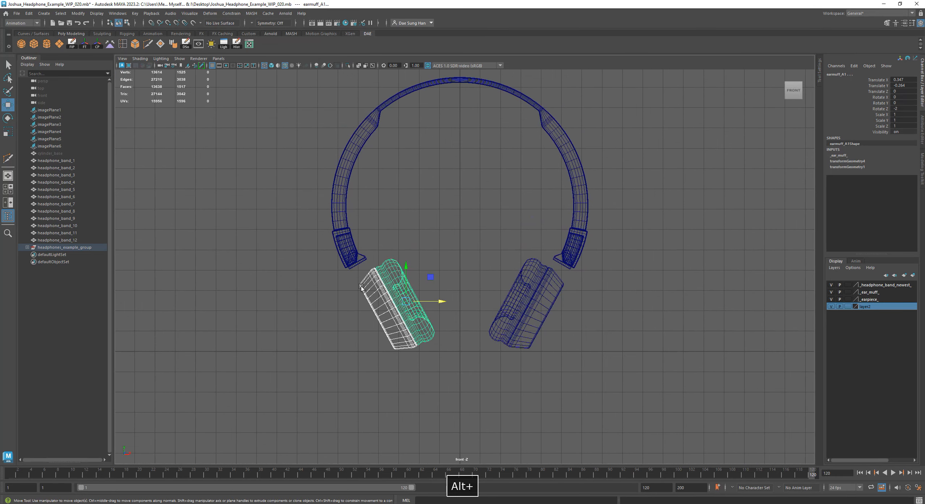
alt+right_drag(446, 339, 574, 356)
click(426, 255)
click(343, 292)
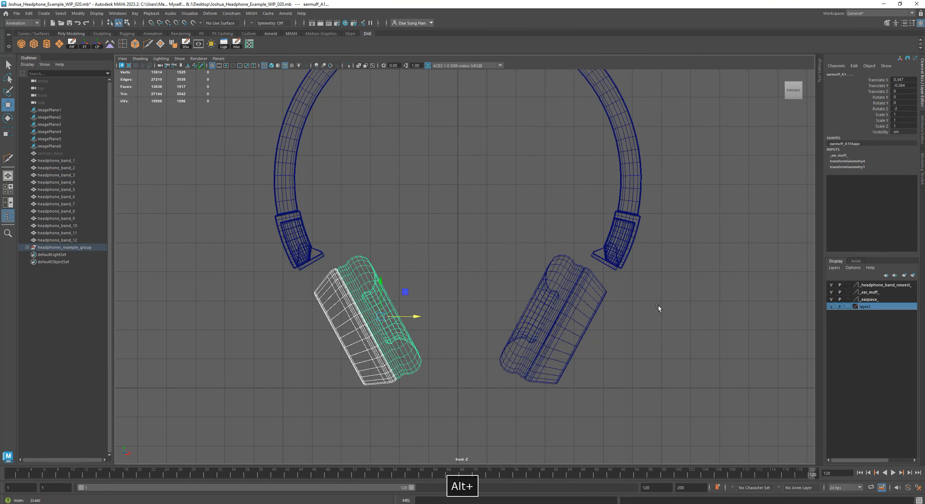
Step: Return to the perspective view, deselect the ear cup pieces and show the complete headphones
key(space)
key(space)
alt+right_drag(531, 203, 528, 201)
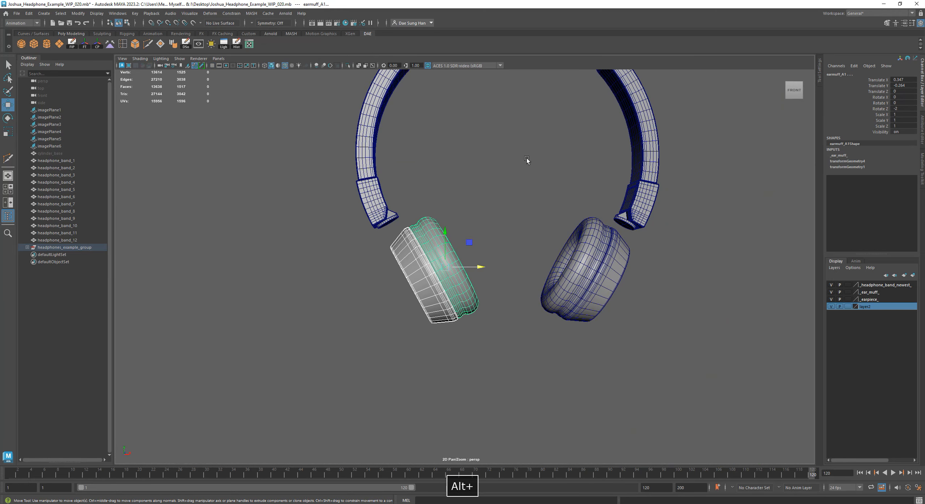
click(514, 144)
alt+middle_drag(508, 137, 482, 225)
alt+right_drag(482, 225, 457, 220)
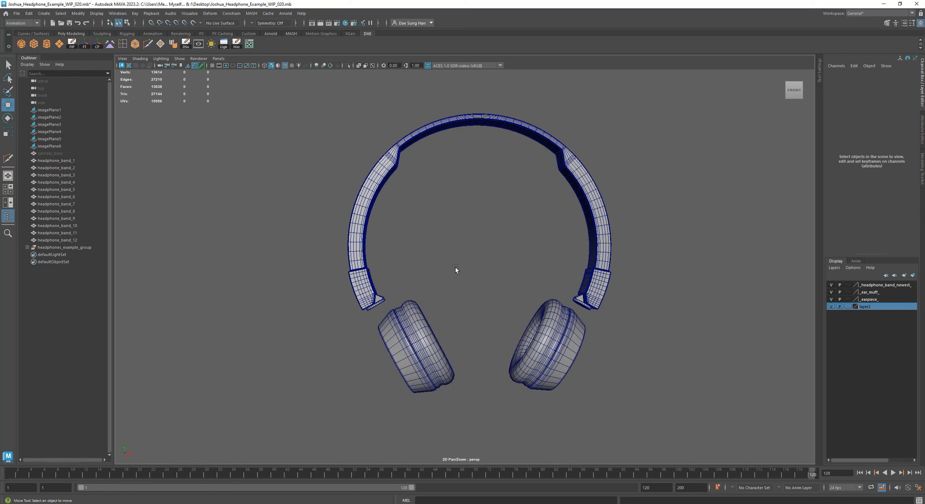
Step: Examine the headband arch and its stepped transitions from the front
mouse_move(533, 258)
alt+mouse_down()
mouse_move(609, 269)
mouse_move(532, 261)
alt+mouse_up()
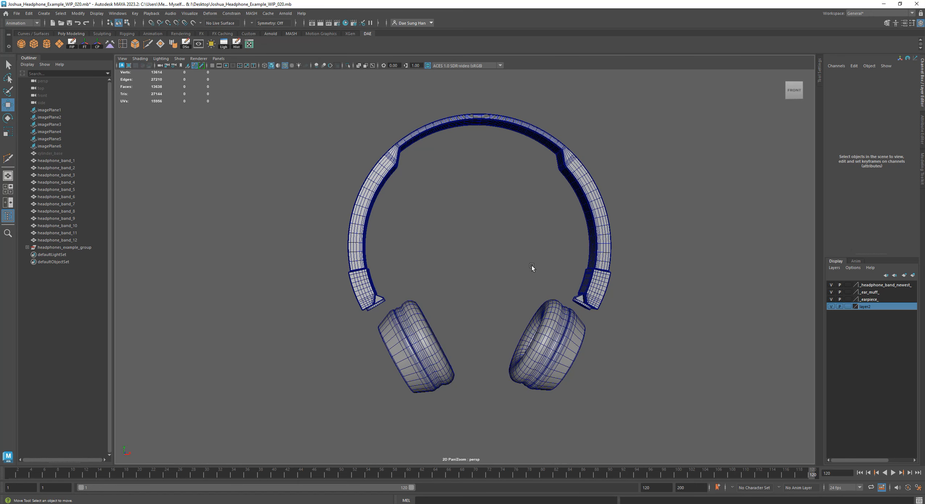
alt+drag(550, 275, 497, 277)
alt+right_drag(497, 277, 755, 330)
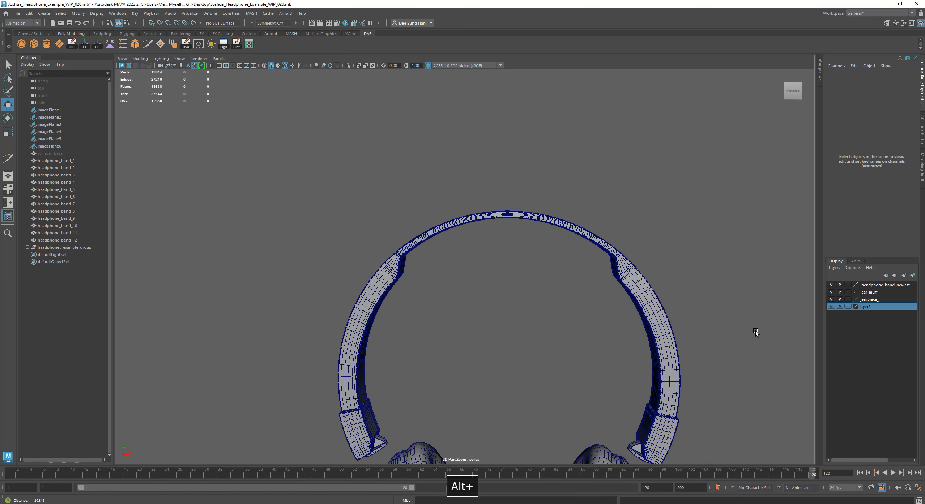
alt+right_drag(493, 262, 497, 280)
alt+drag(497, 279, 516, 289)
alt+right_drag(516, 289, 388, 188)
alt+middle_drag(388, 188, 541, 304)
alt+right_drag(541, 304, 516, 212)
alt+drag(516, 213, 475, 155)
Step: Select and frame the flat block headphone_band_1 above the headphones and examine its subdivisions from several angles
mouse_move(475, 155)
alt+middle_down()
mouse_move(485, 344)
mouse_move(422, 374)
alt+middle_up()
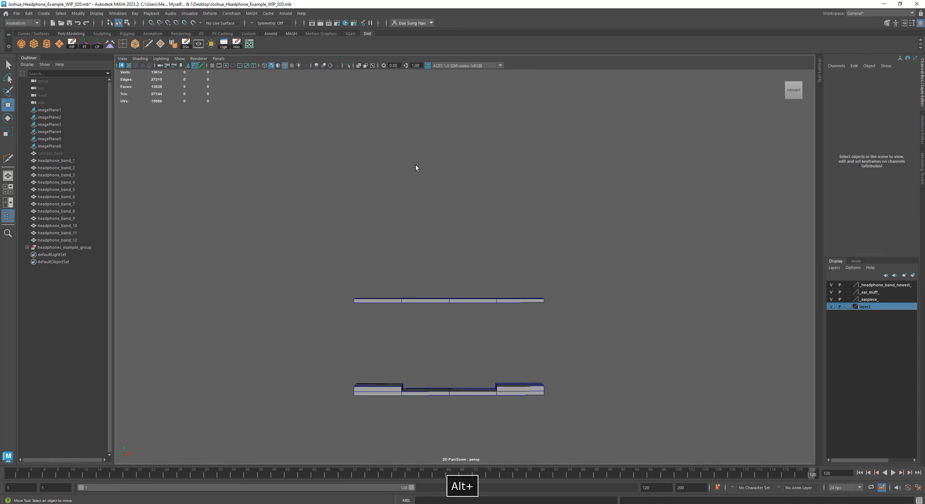
alt+middle_drag(408, 203, 440, 149)
click(514, 247)
key(f)
alt+right_drag(573, 279, 500, 275)
alt+middle_drag(532, 294, 553, 207)
alt+drag(553, 207, 497, 199)
alt+drag(568, 201, 564, 246)
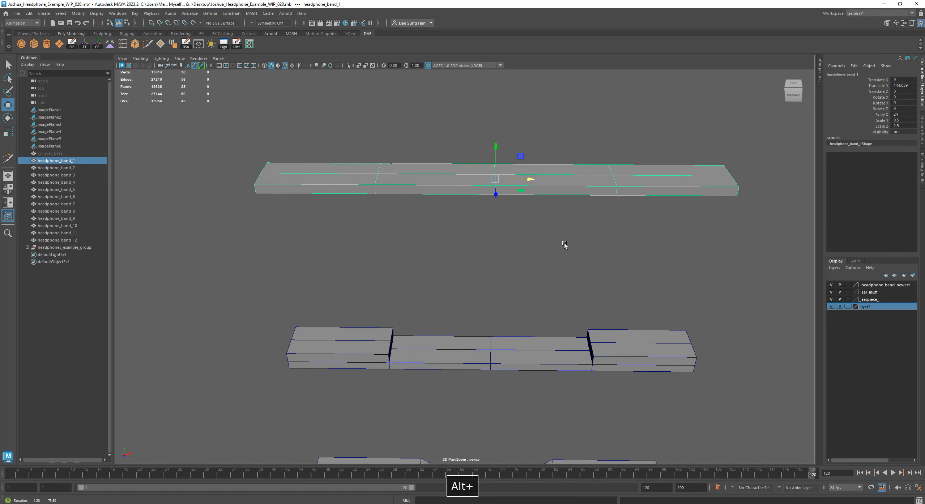
alt+drag(347, 174, 487, 202)
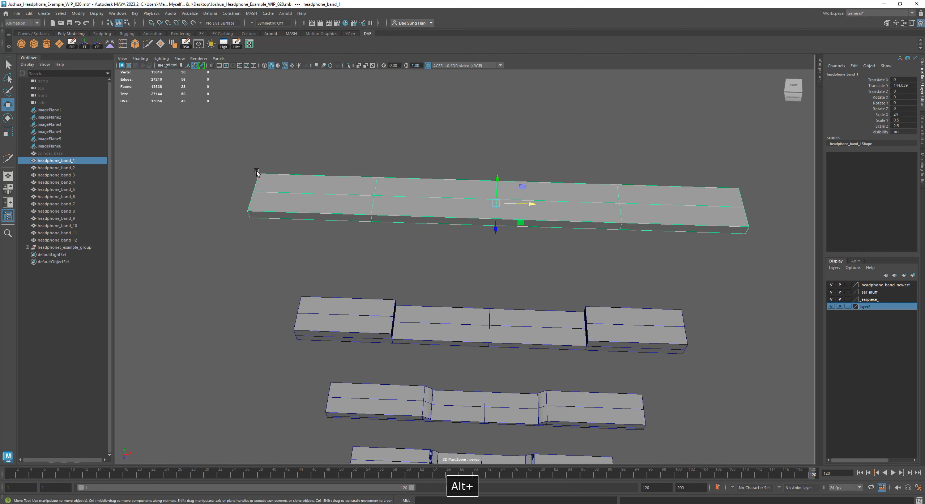
alt+drag(574, 223, 622, 232)
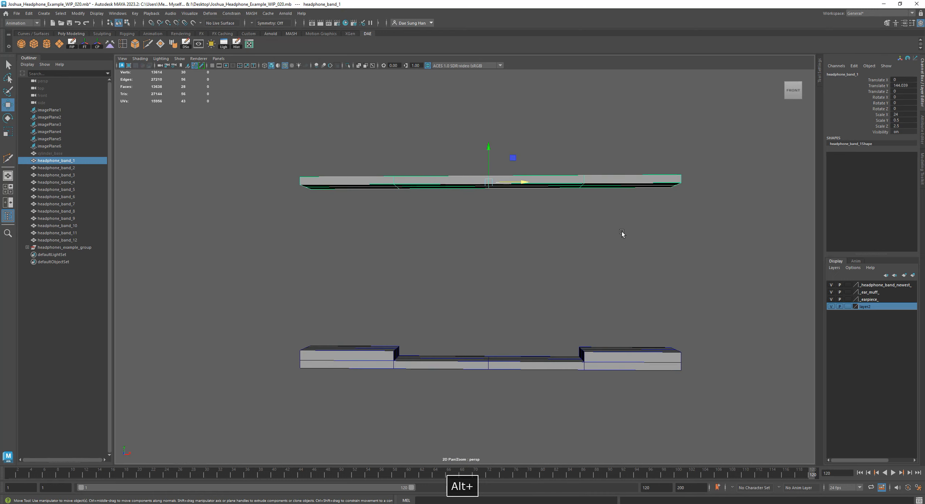
Step: Select headphone_band_2 and examine its raised end sections, comparing it with the flat block above it
alt+right_drag(601, 253, 517, 275)
alt+middle_drag(517, 274, 503, 173)
alt+drag(474, 274, 436, 251)
click(427, 241)
alt+drag(375, 236, 531, 217)
alt+drag(615, 152, 591, 190)
alt+right_drag(591, 190, 505, 135)
alt+middle_drag(505, 135, 511, 231)
alt+drag(618, 210, 615, 209)
alt+right_drag(308, 186, 363, 186)
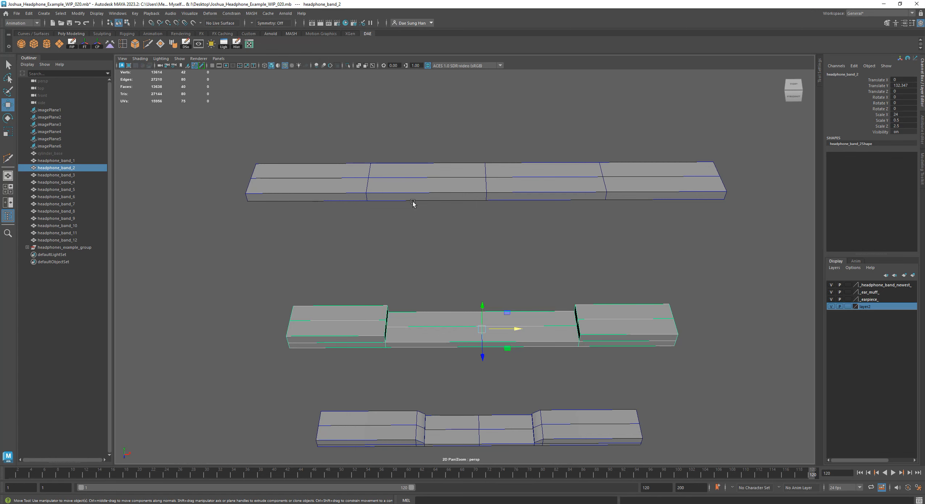
Step: Select headphone_band_3 and examine the sloped transitions between its raised ends and thin middle
alt+right_drag(655, 229, 483, 243)
alt+middle_drag(482, 243, 487, 157)
alt+right_drag(498, 158, 574, 209)
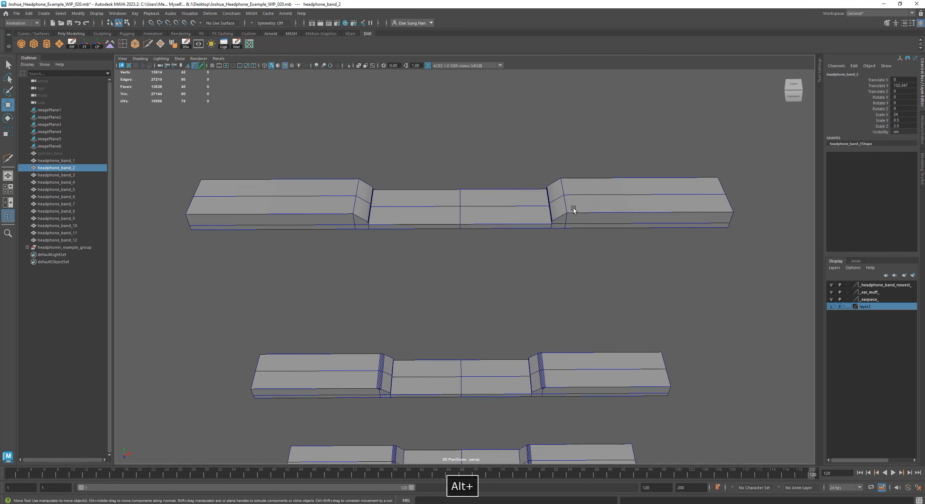
click(510, 199)
alt+drag(485, 242, 484, 196)
alt+right_drag(483, 197, 462, 157)
alt+middle_drag(463, 157, 456, 224)
alt+drag(456, 221, 457, 231)
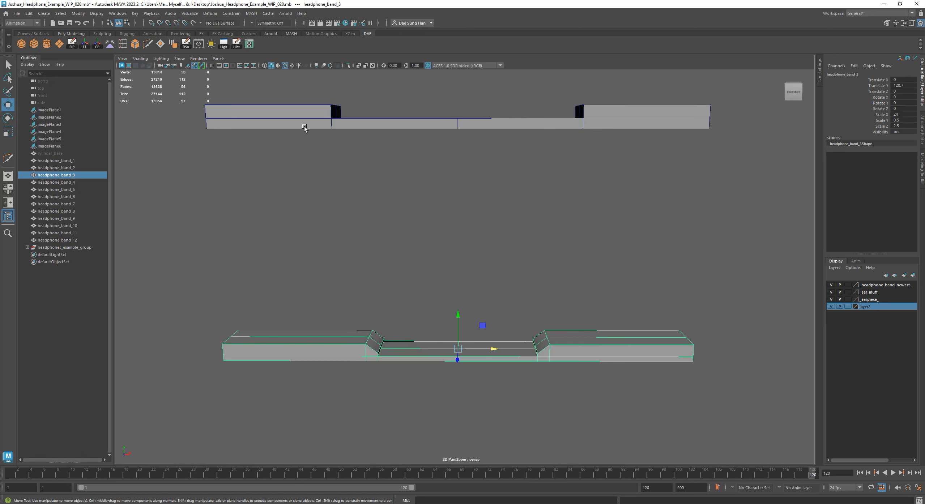
Step: Select the vertical edge loop across the middle of headphone_band_2 and view it from the front
alt+drag(454, 125, 448, 159)
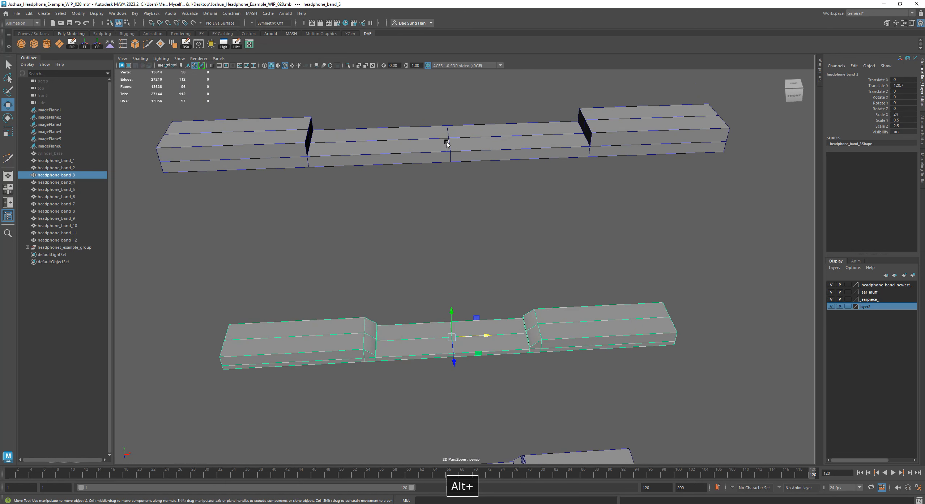
right_drag(462, 165, 461, 106)
click(448, 143)
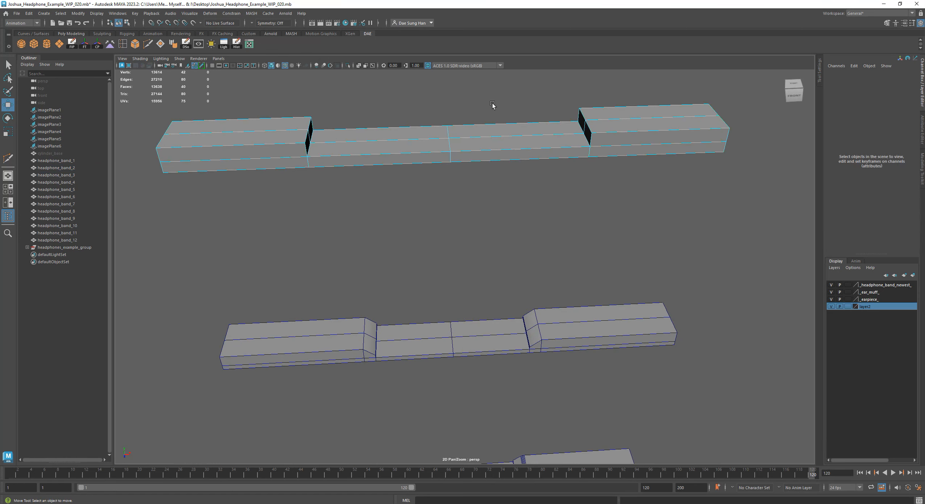
double_click(449, 143)
alt+drag(494, 204, 489, 181)
alt+right_drag(489, 180, 413, 199)
key(w)
alt+middle_drag(452, 164, 462, 279)
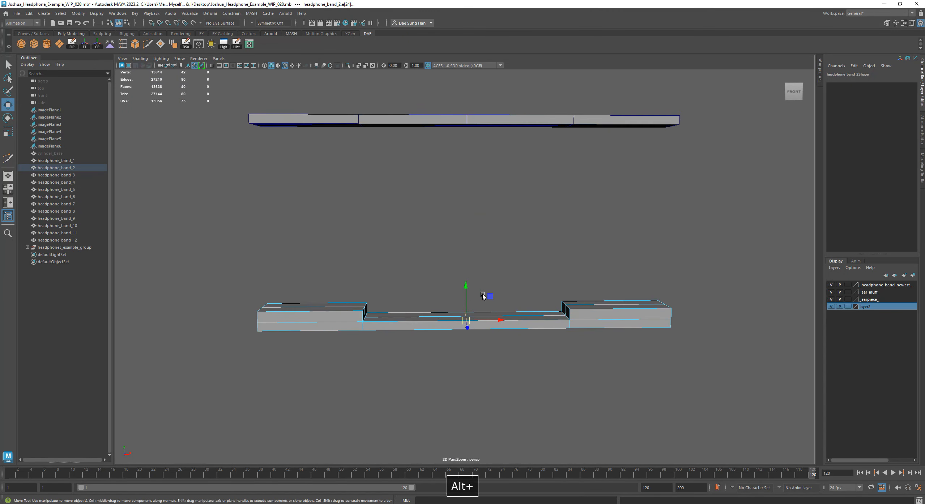
Step: Compare the edge divisions of the first two band blocks and select headphone_band_1 as an object
alt+middle_drag(379, 136, 379, 177)
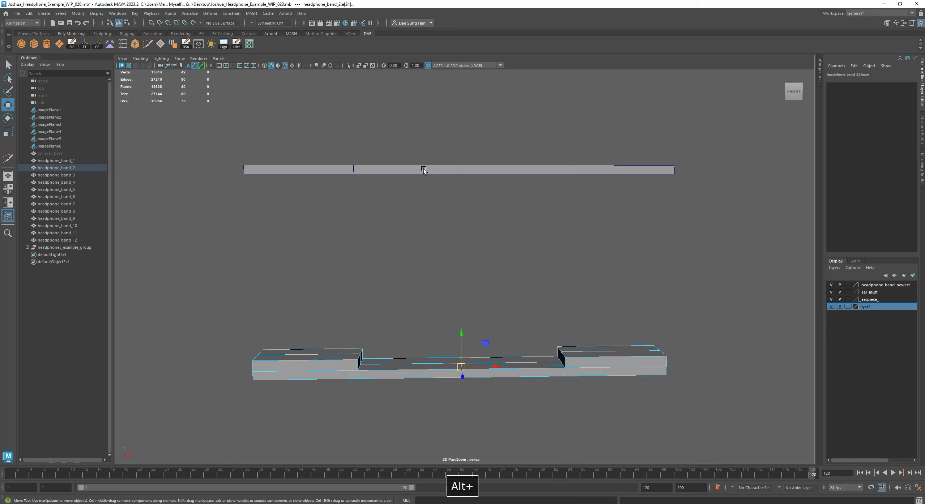
alt+middle_drag(496, 306, 424, 255)
alt+drag(424, 255, 405, 262)
right_drag(310, 165, 307, 177)
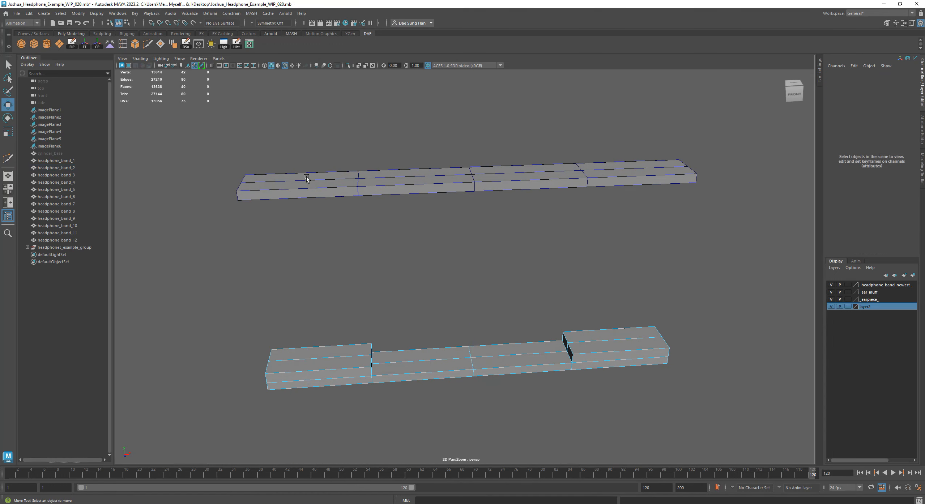
click(307, 177)
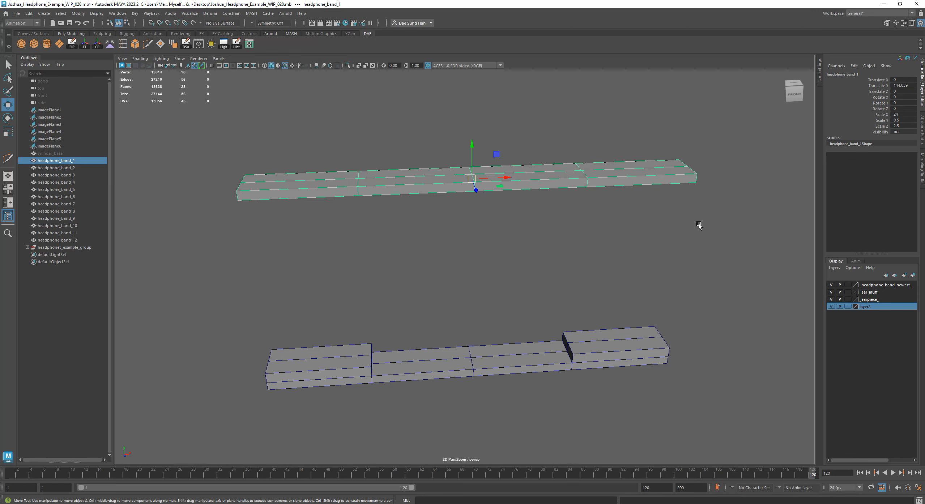
Step: Examine headphone_band_2 and headphone_band_3 in turn, ending with a close front view of the sloped transitions
alt+drag(409, 324, 320, 203)
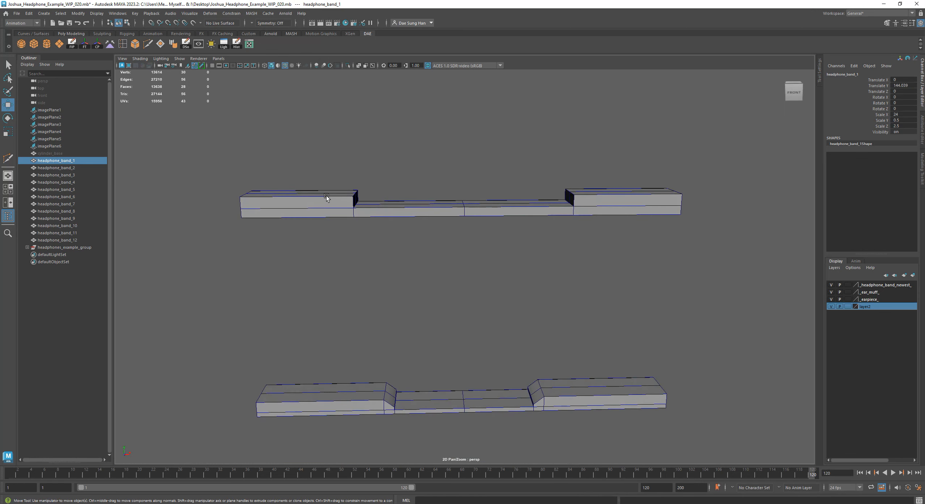
alt+drag(619, 194, 484, 417)
alt+middle_drag(484, 417, 500, 272)
alt+right_drag(500, 272, 444, 291)
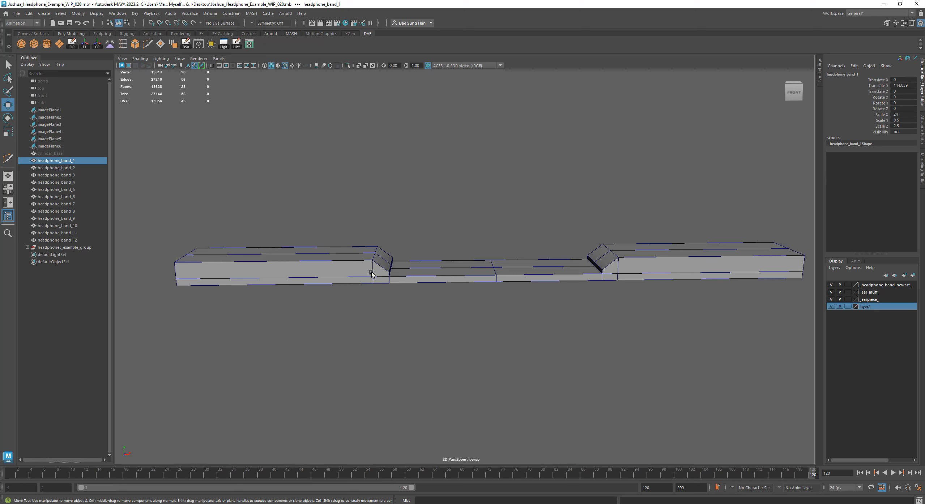
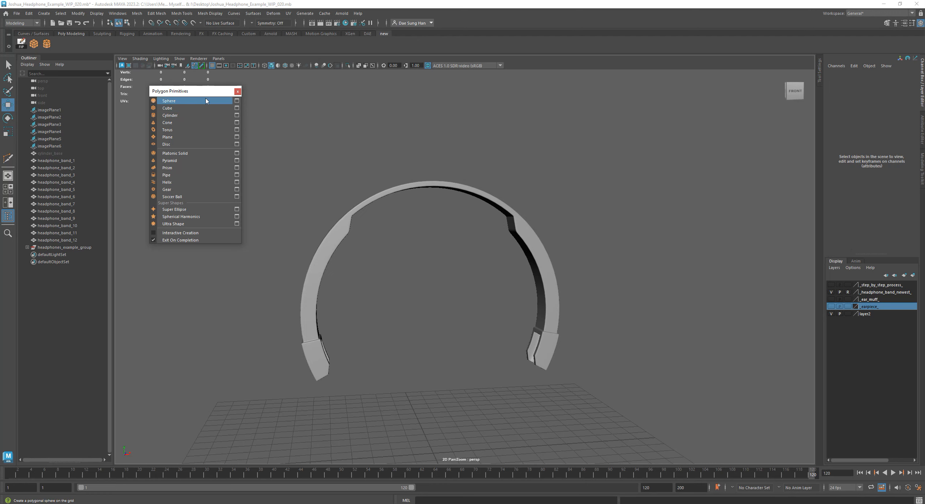
Step: Create a polygon cube at the origin and view it together with the headphone band
click(237, 91)
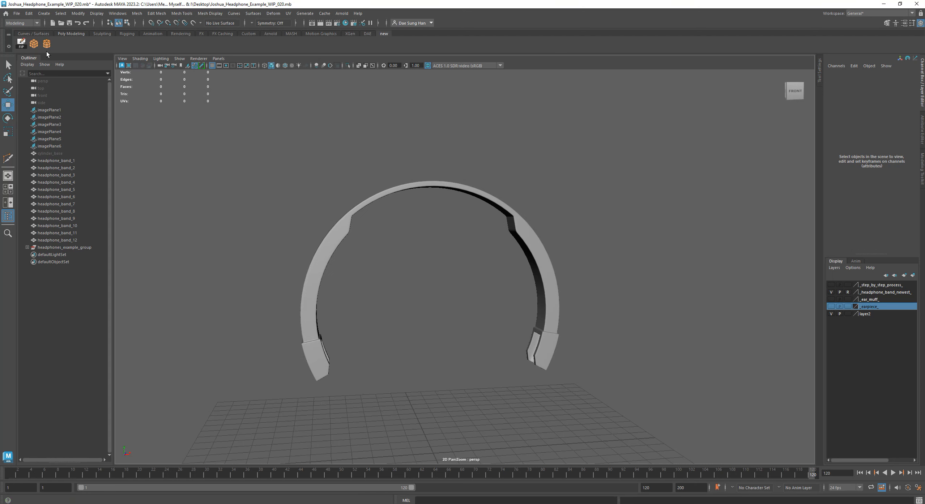
click(32, 44)
alt+drag(388, 296, 482, 343)
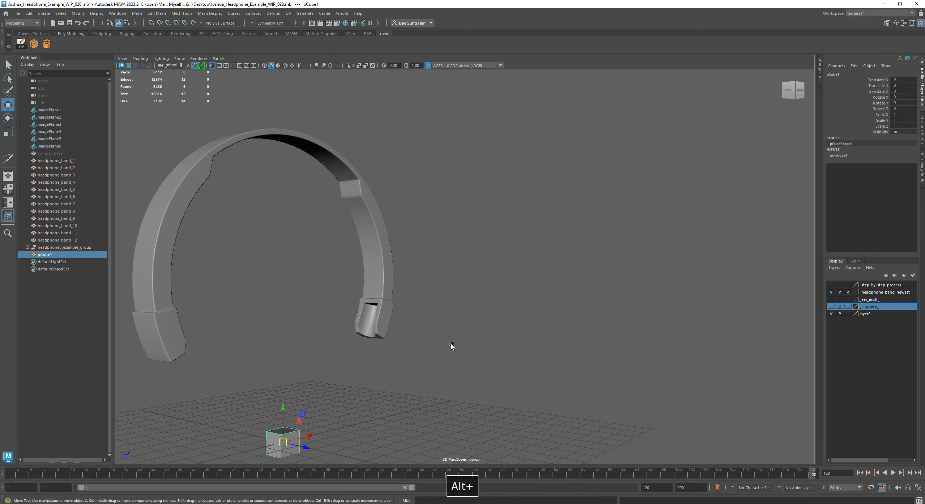
key(f)
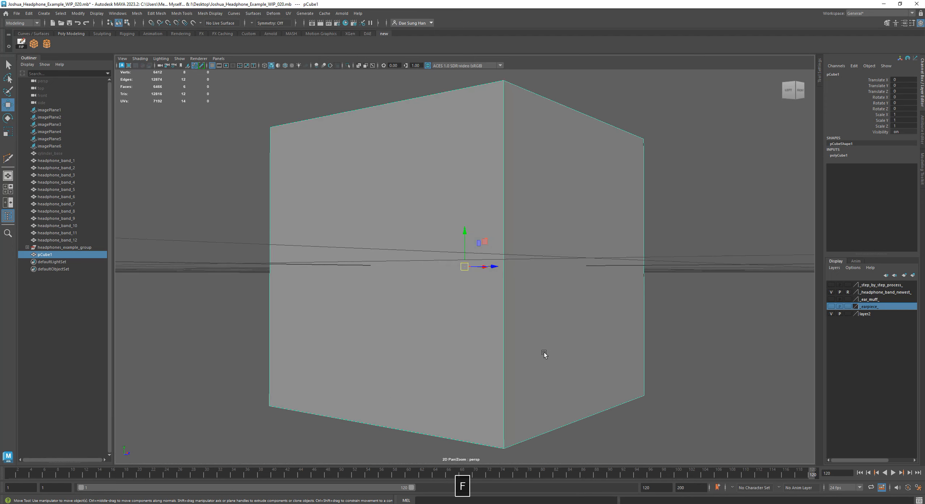
alt+right_drag(644, 334, 445, 285)
alt+drag(565, 237, 529, 263)
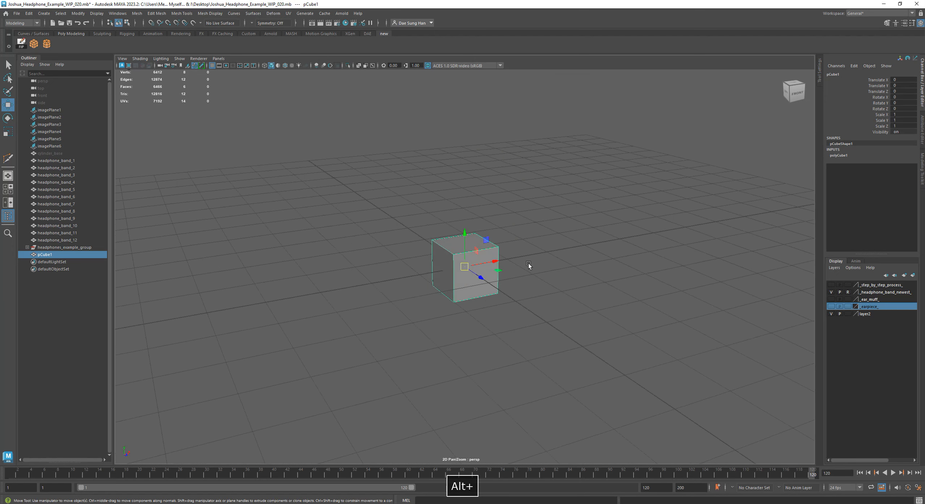
alt+right_drag(529, 263, 500, 244)
alt+drag(499, 244, 481, 365)
alt+right_drag(480, 365, 452, 327)
alt+middle_drag(453, 327, 453, 361)
alt+drag(454, 361, 463, 327)
alt+middle_drag(463, 327, 449, 356)
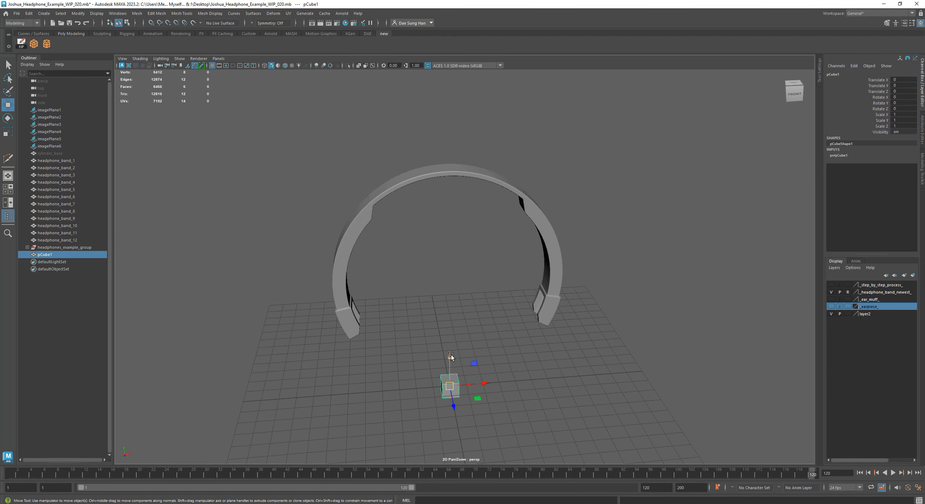
Step: Display wireframe over the shaded models and raise the cube to about 13.34 on Y, at the top of the headphone band
key(alt+5)
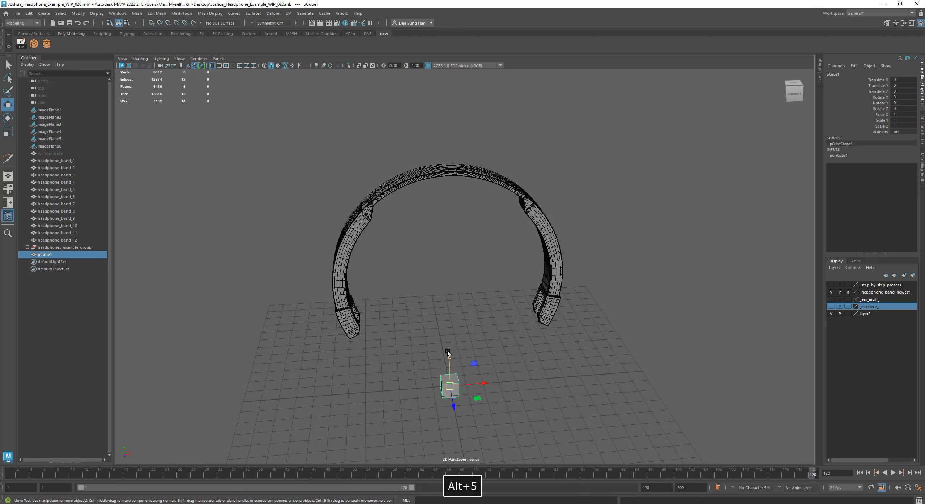
alt+drag(443, 320, 485, 289)
drag(474, 356, 425, 239)
alt+right_drag(425, 238, 530, 225)
alt+middle_drag(530, 225, 467, 310)
alt+right_drag(386, 279, 573, 311)
alt+drag(421, 297, 540, 287)
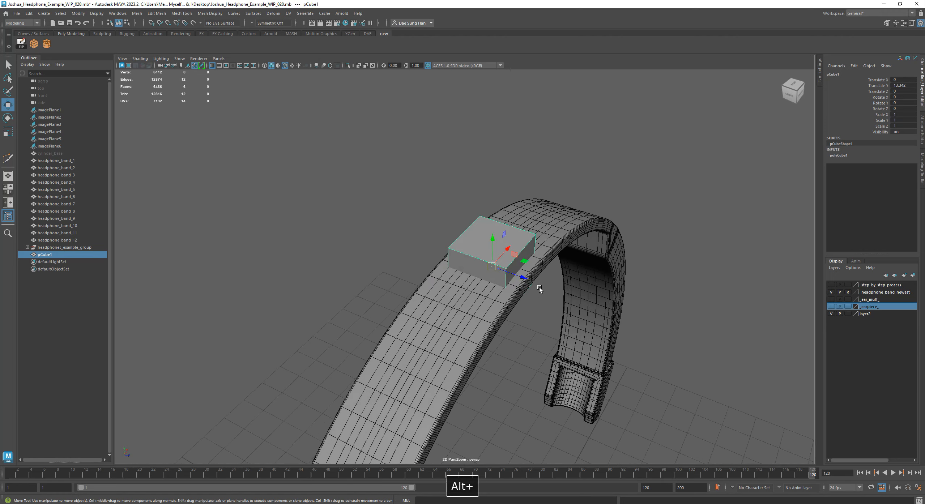
Step: Widen the cube to match the headphone band's width and set its Scale Z to 1.4
key(r)
alt+scroll(533, 286, up, 5)
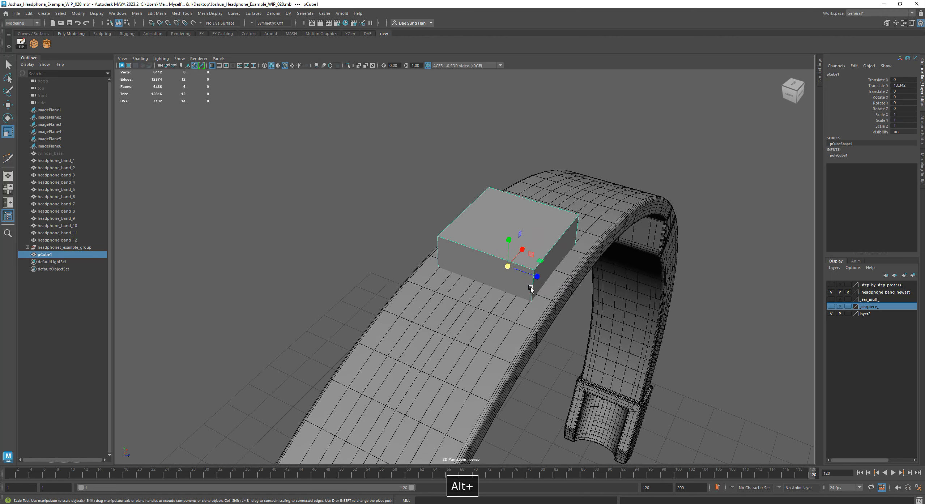
drag(536, 276, 549, 281)
alt+drag(630, 304, 535, 276)
key(f)
alt+right_drag(590, 281, 560, 281)
alt+drag(560, 281, 540, 282)
key(w)
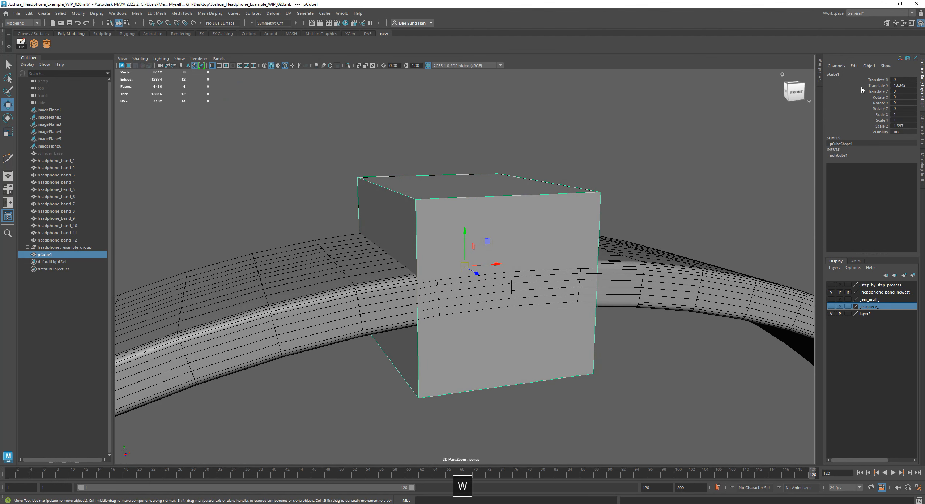
key(r)
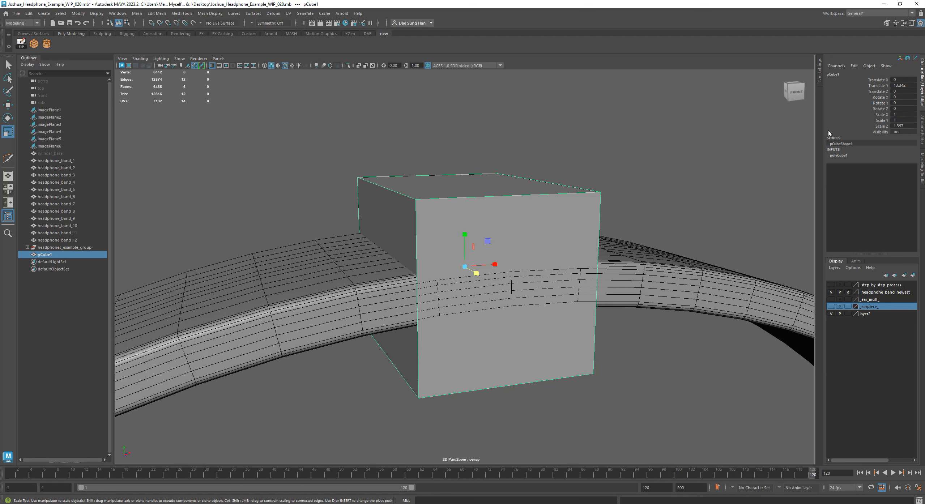
alt+drag(524, 250, 533, 245)
click(906, 125)
text(1.4)
key(Return)
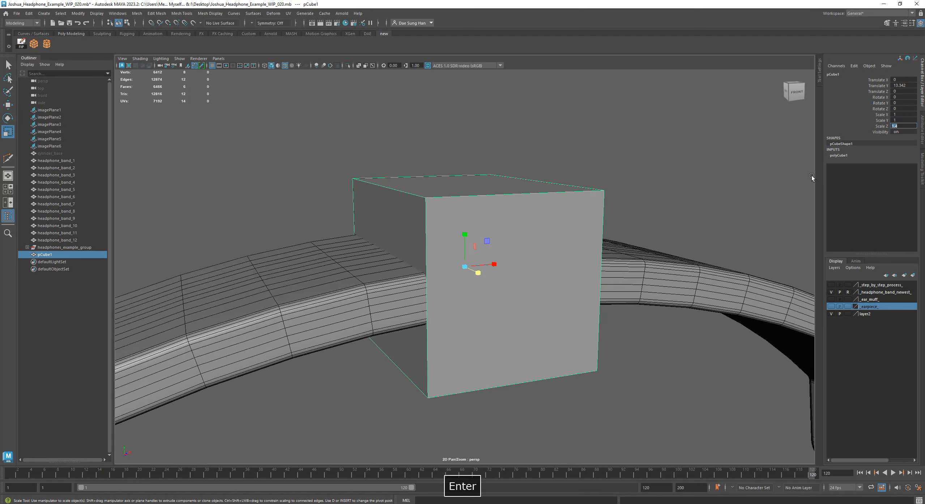
Step: Flatten the cube to the band's thickness and set its Scale Y to 0.3
alt+drag(362, 306, 296, 296)
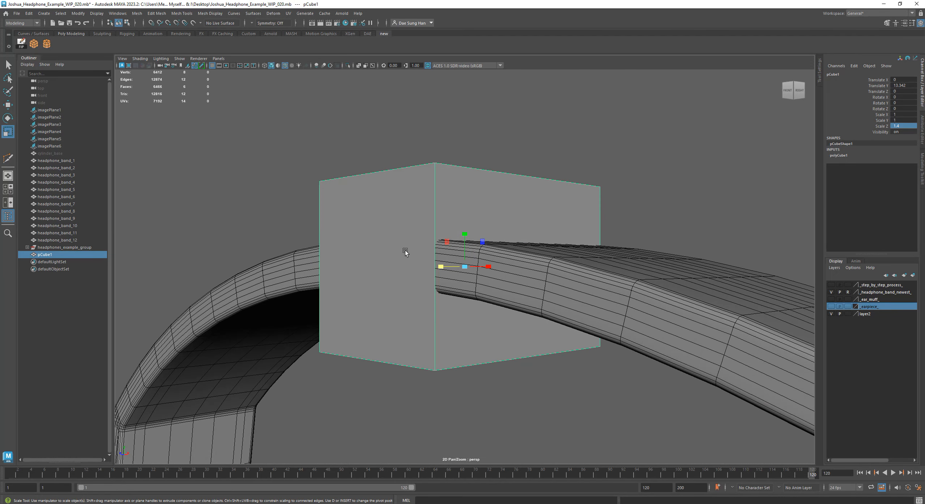
drag(465, 236, 426, 262)
alt+middle_drag(476, 208, 460, 230)
alt+right_drag(461, 230, 727, 235)
double_click(910, 121)
text(.)
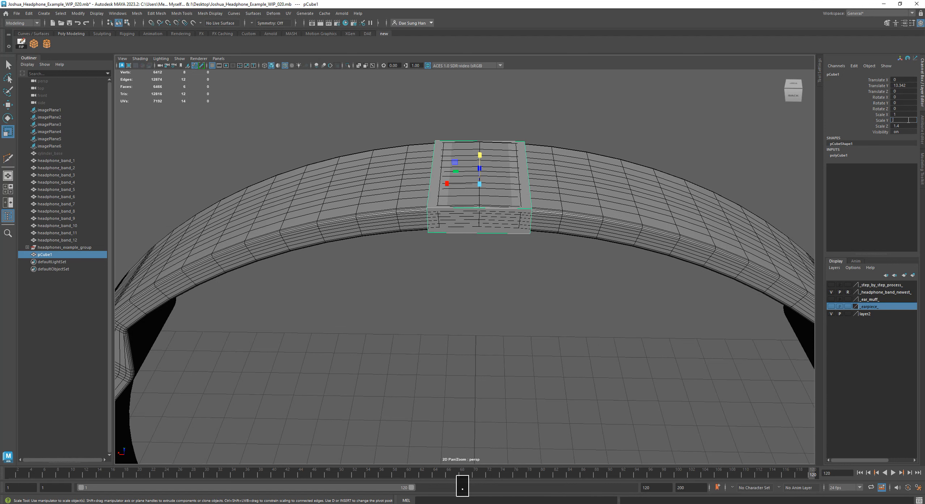
text(3)
key(Return)
alt+drag(531, 220, 499, 194)
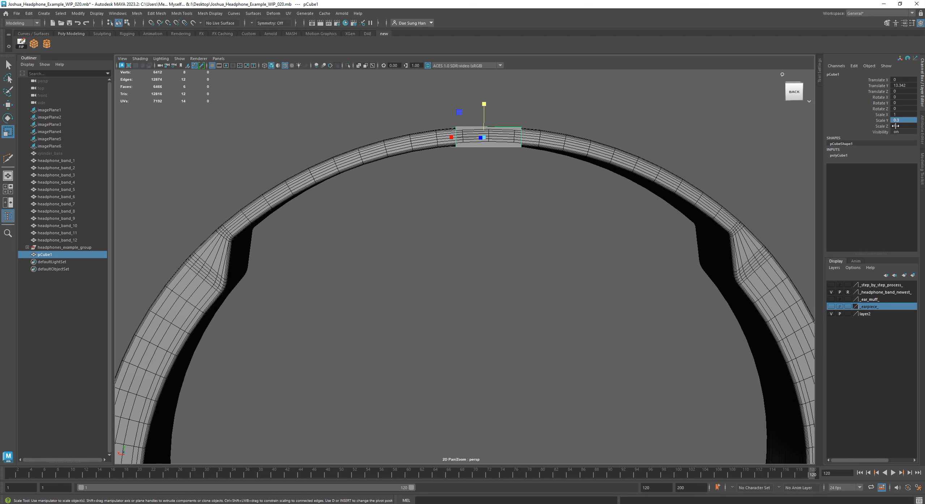
Step: Stretch the flattened cube sideways across the top of the headphone band to a Scale X of about 15.1
key(Tab)
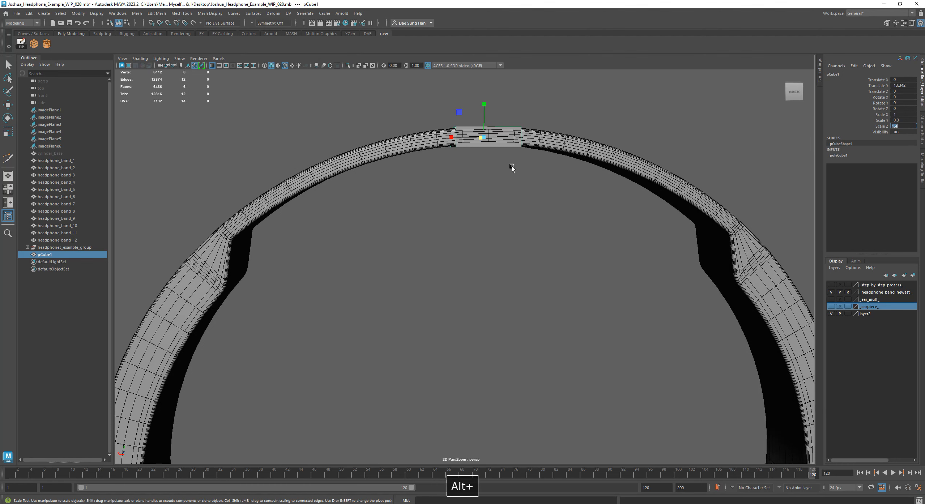
alt+right_drag(512, 166, 399, 156)
alt+right_drag(586, 235, 510, 240)
alt+drag(509, 241, 559, 224)
alt+right_drag(559, 224, 443, 221)
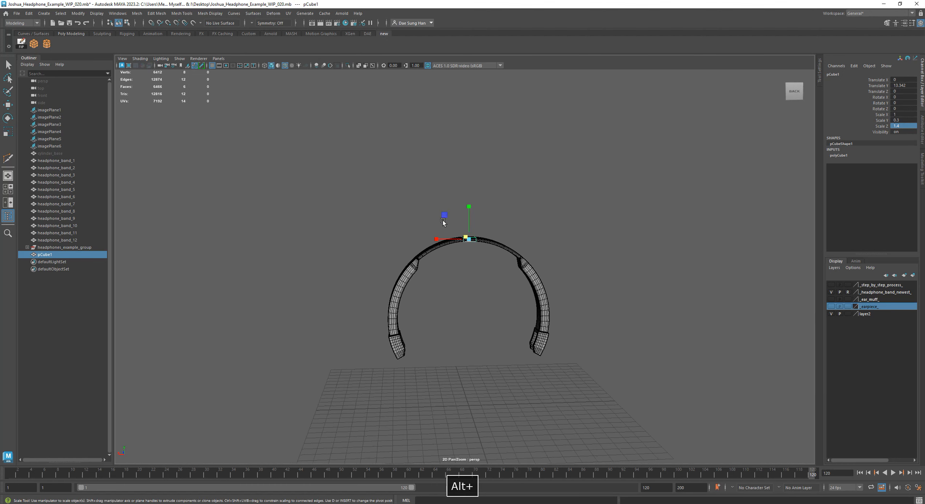
alt+drag(443, 221, 41, 230)
alt+drag(521, 270, 528, 242)
drag(439, 225, 430, 222)
alt+right_drag(430, 223, 457, 242)
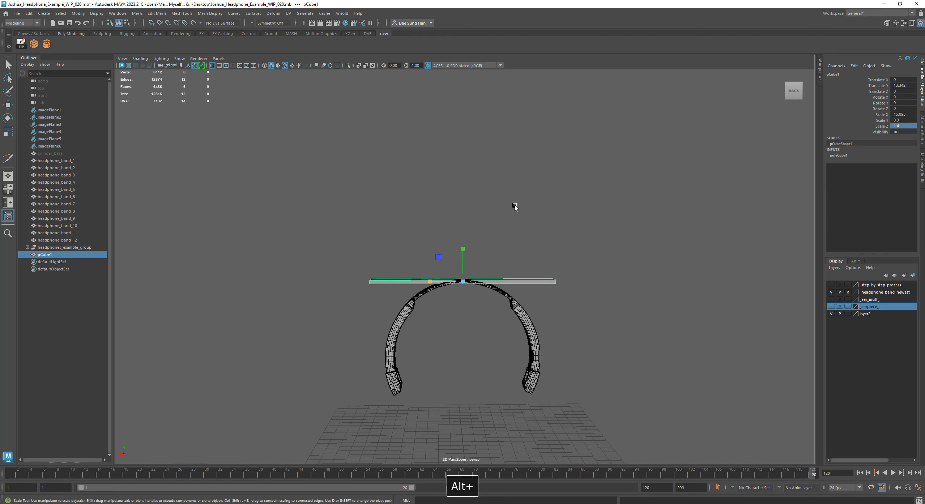
Step: Make the step-by-step process layer visible and raise the bar to about 24.2 on Y, just below the lowest band block
alt+right_drag(514, 206, 450, 213)
alt+middle_drag(450, 213, 459, 280)
alt+right_drag(668, 247, 403, 229)
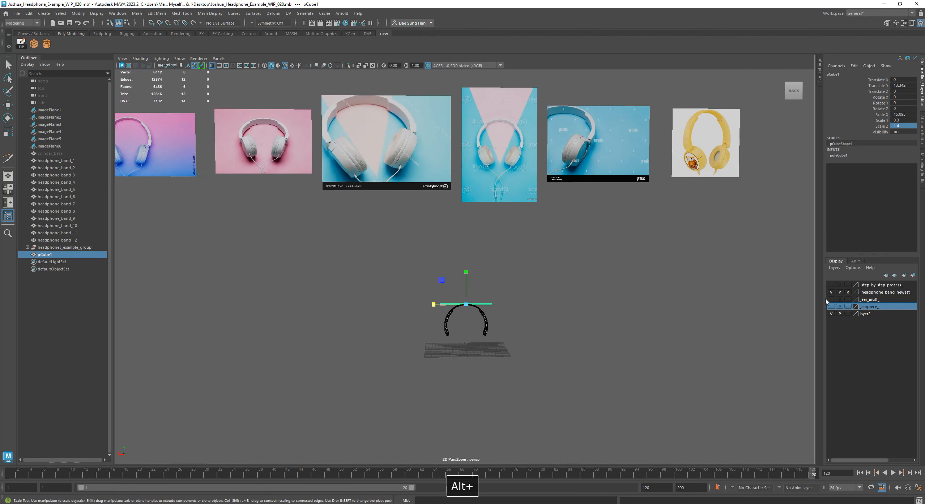
click(831, 286)
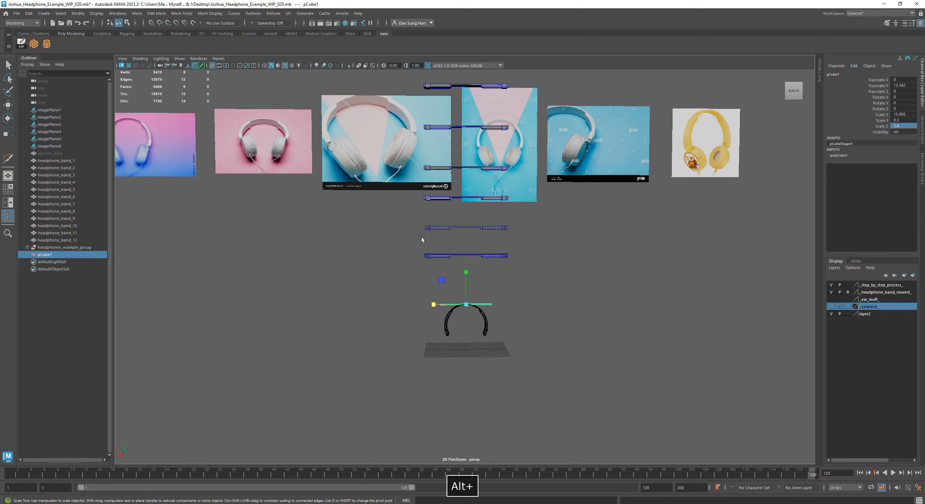
alt+right_drag(422, 237, 702, 337)
alt+middle_drag(702, 338, 487, 279)
key(w)
drag(464, 290, 463, 190)
alt+middle_drag(463, 189, 434, 250)
alt+right_drag(434, 250, 413, 282)
Step: Lengthen the bar to a Scale X of about 24.37 and raise it to about 26.57 on Y, against the lowest band block
key(r)
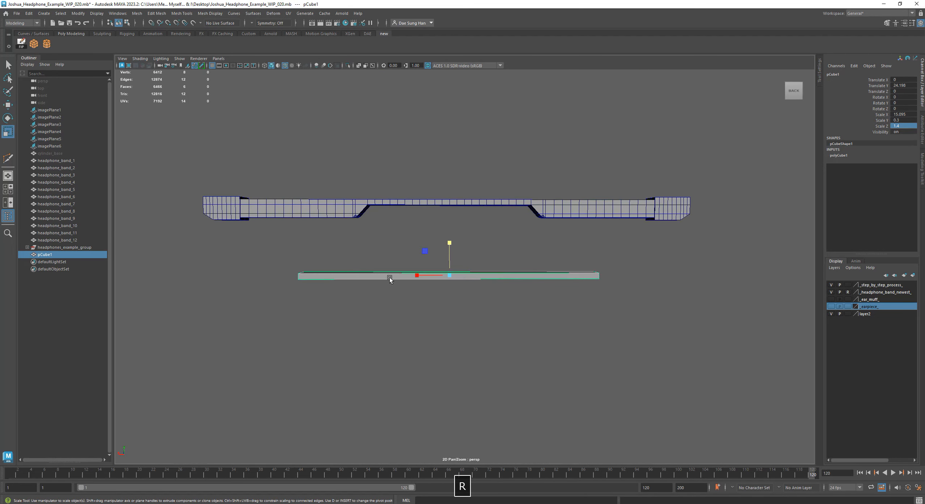
drag(412, 274, 318, 243)
key(w)
alt+middle_drag(318, 244, 415, 267)
alt+drag(415, 267, 334, 217)
alt+right_drag(335, 217, 425, 262)
key(r)
alt+drag(518, 258, 536, 270)
alt+drag(536, 270, 510, 262)
Step: Switch from the single perspective view to the four-view layout
key(space)
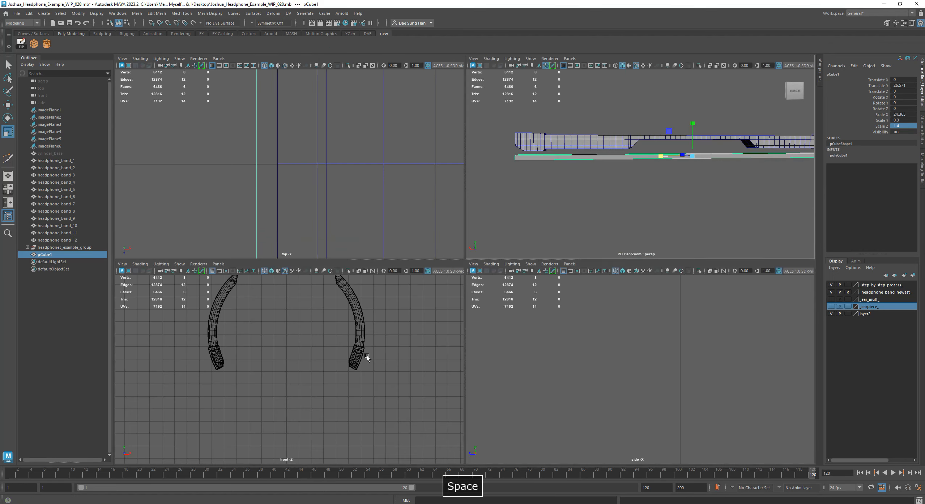
key(space)
key(space)
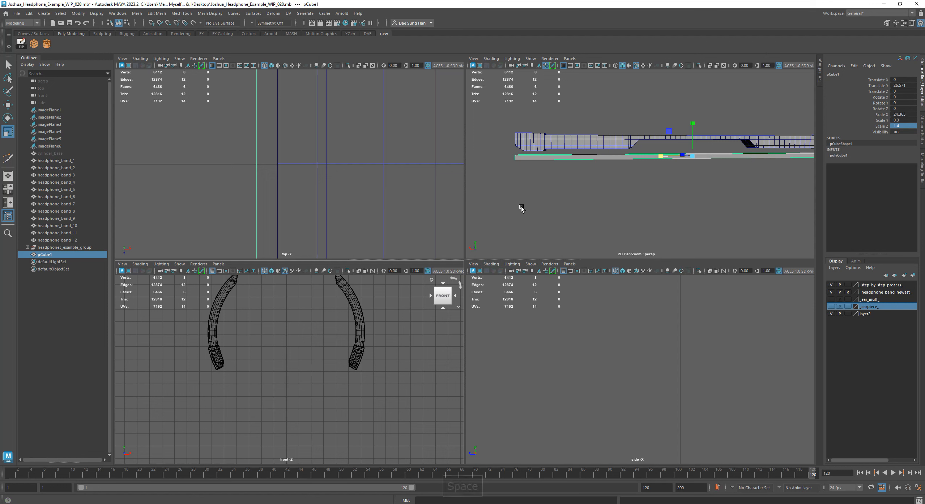
key(space)
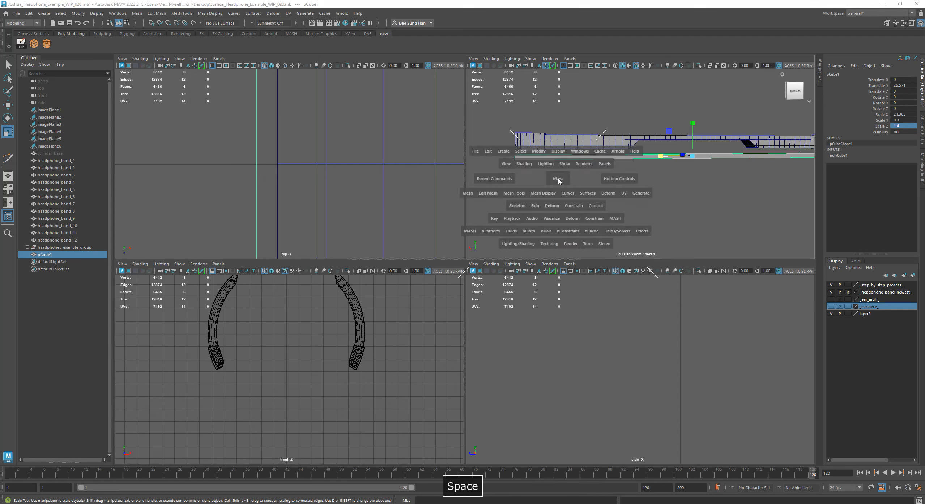
key(space)
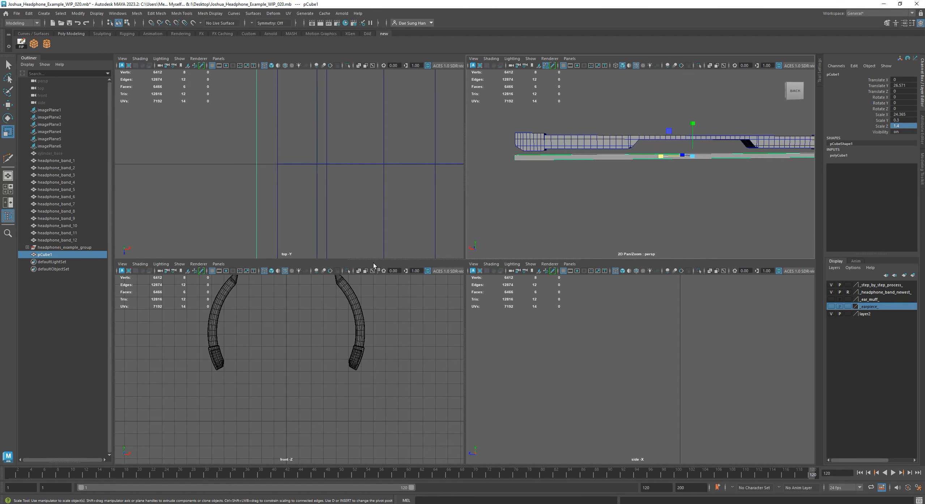
click(219, 58)
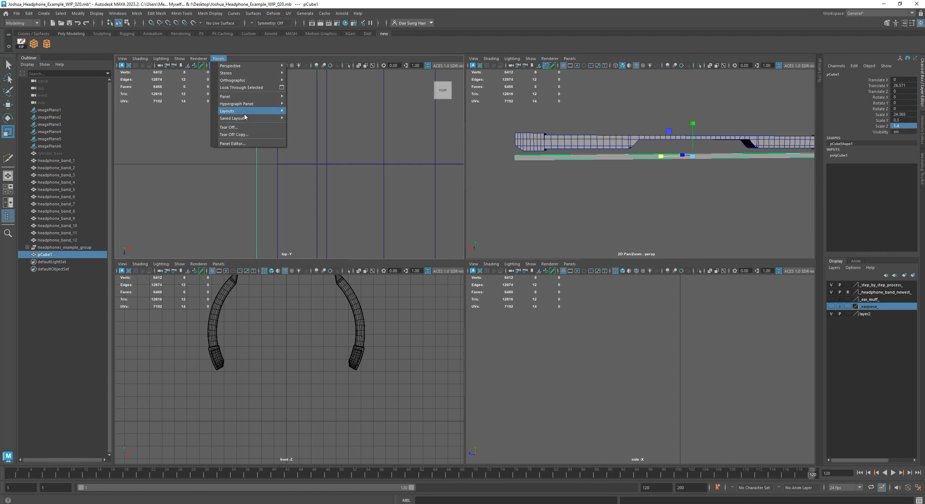
mouse_move(245, 113)
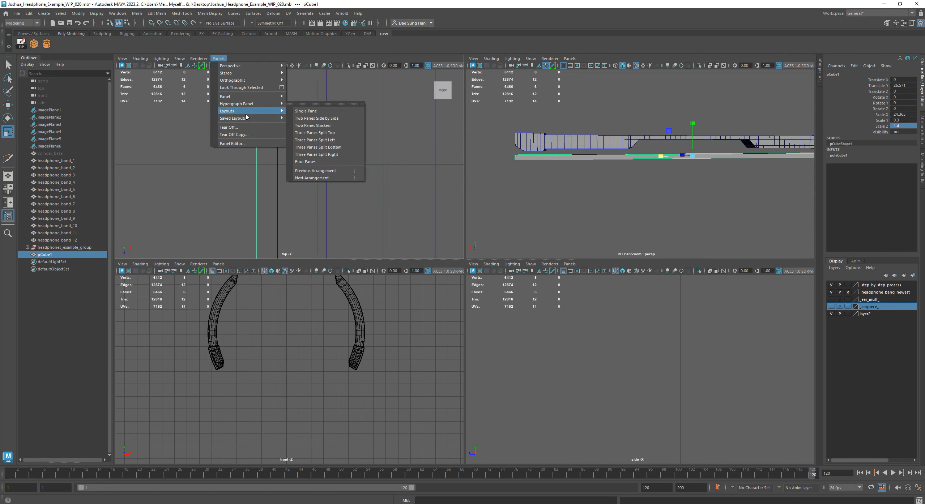
click(322, 167)
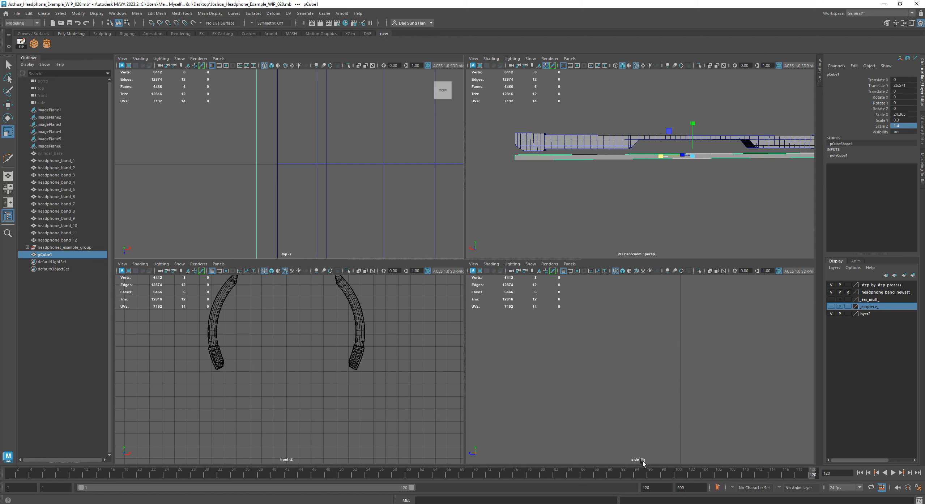
click(218, 59)
mouse_move(241, 81)
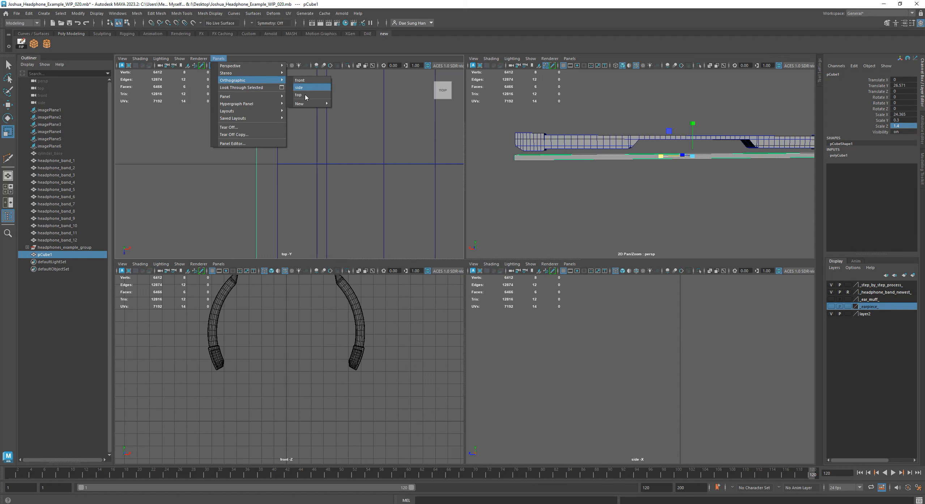
click(337, 163)
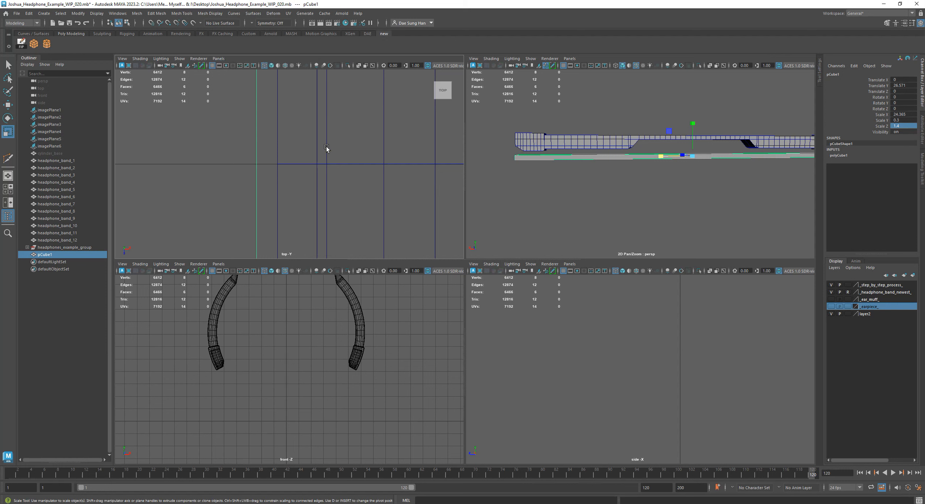
Step: Maximise the top view and compare the bar's outer end with the end of the reference band blocks
mouse_move(320, 172)
alt+right_down()
mouse_move(305, 177)
mouse_move(312, 172)
alt+right_up()
alt+middle_drag(313, 172, 275, 184)
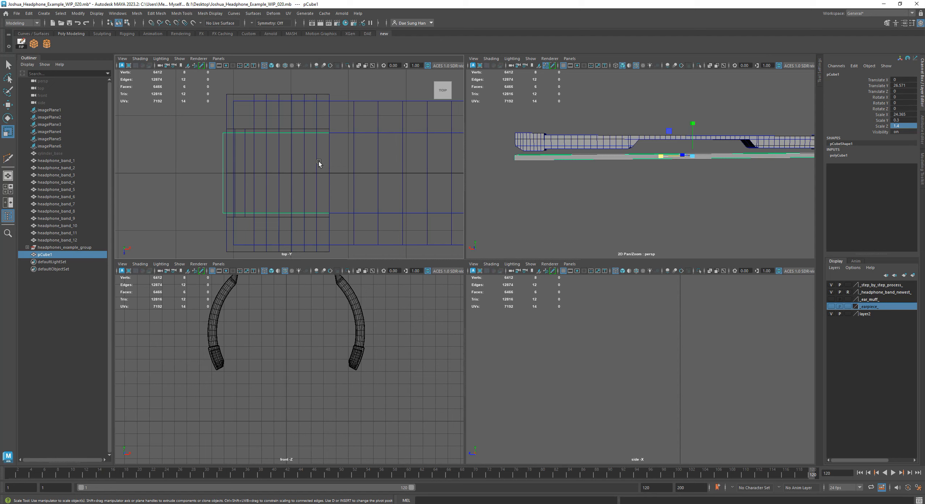
key(space)
alt+right_drag(426, 240, 414, 256)
alt+middle_drag(413, 256, 167, 267)
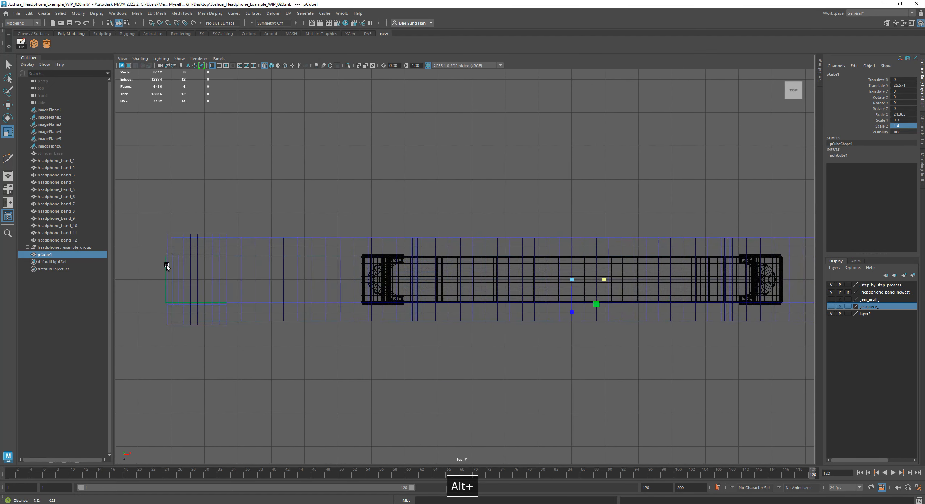
alt+middle_drag(443, 280, 178, 279)
alt+middle_drag(310, 276, 624, 263)
alt+right_drag(381, 255, 405, 258)
alt+middle_drag(259, 277, 405, 256)
alt+middle_drag(682, 240, 580, 265)
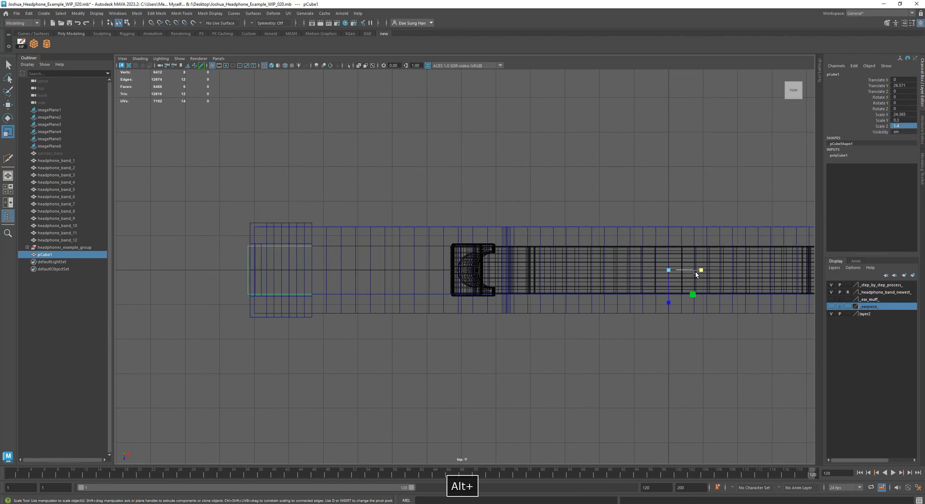
drag(703, 269, 702, 268)
drag(702, 268, 703, 269)
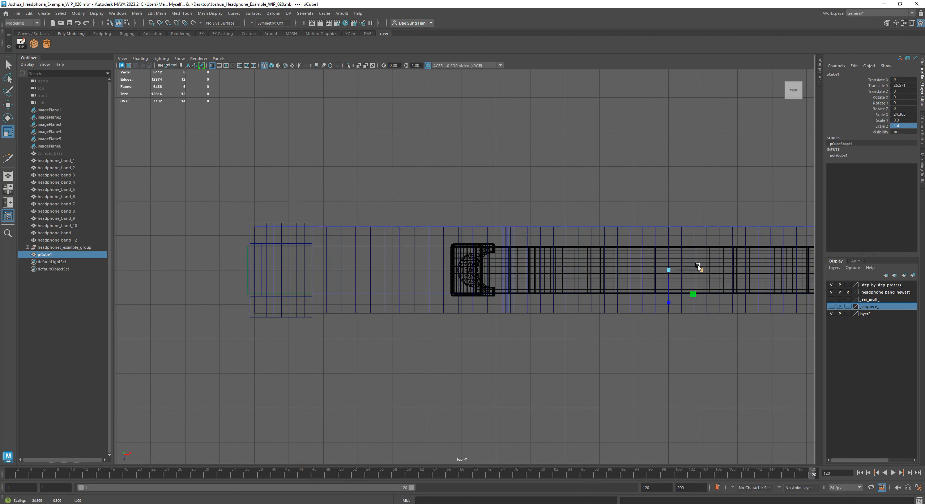
alt+middle_drag(522, 336, 515, 323)
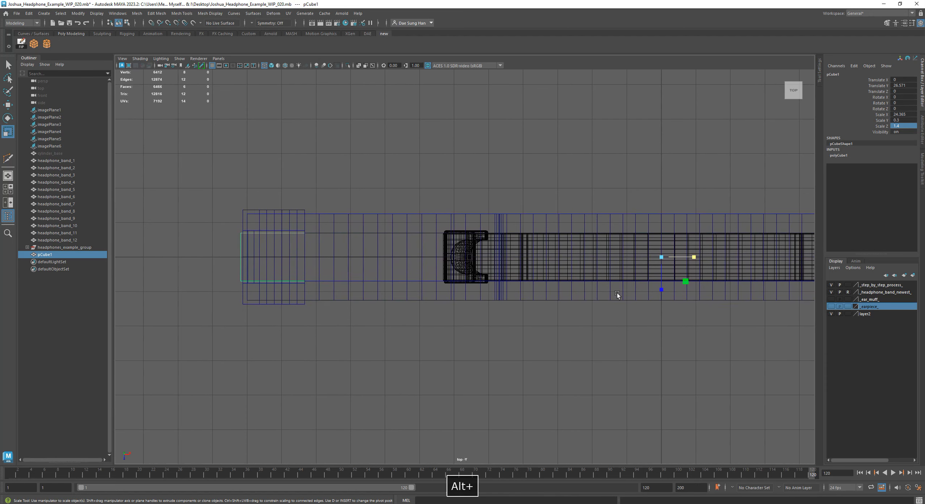
ctrl+drag(694, 255, 692, 254)
key(ctrl+z)
key(ctrl+z)
key(ctrl+z)
key(w)
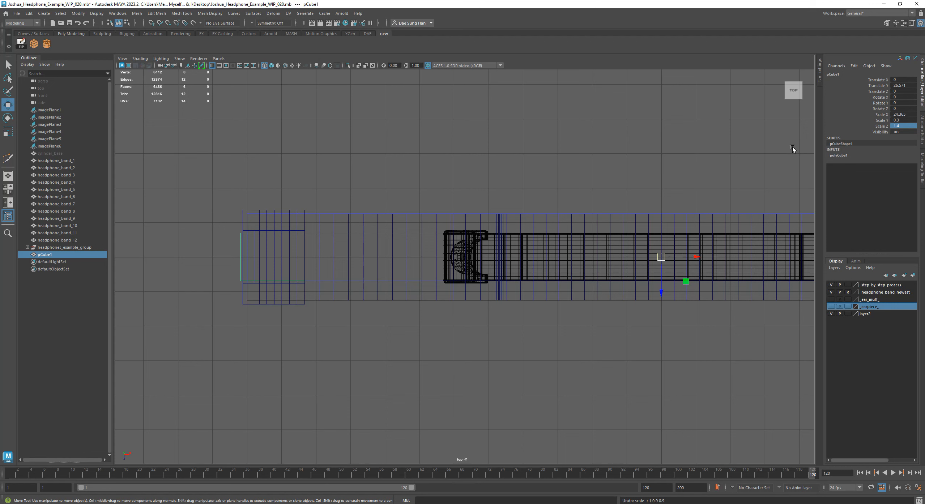
Step: Set the bar's Scale X to 24.3 so its outer end lines up with the reference band blocks
double_click(908, 114)
text(24)
key(Return)
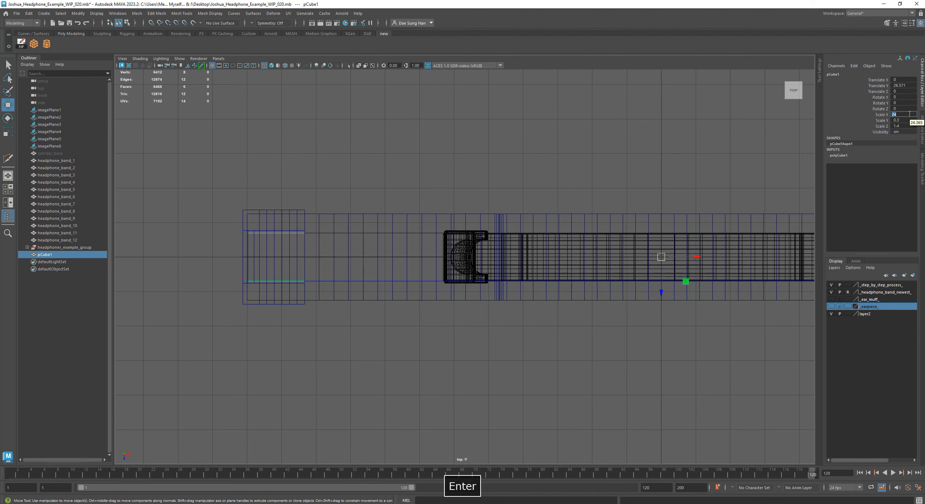
text(24.3)
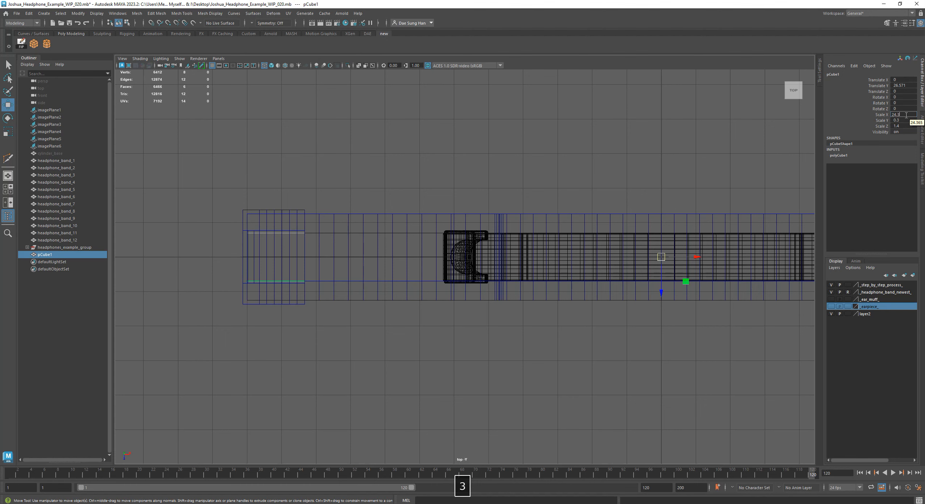
key(Return)
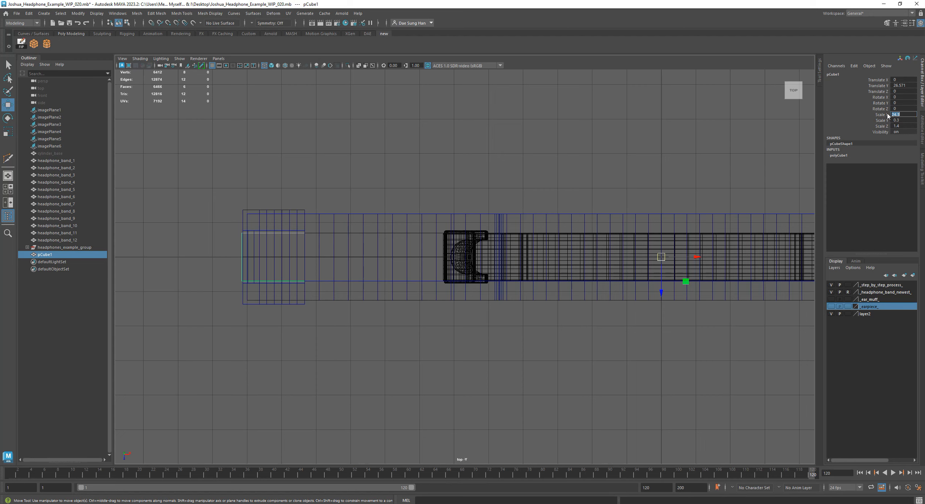
alt+middle_drag(647, 237, 634, 231)
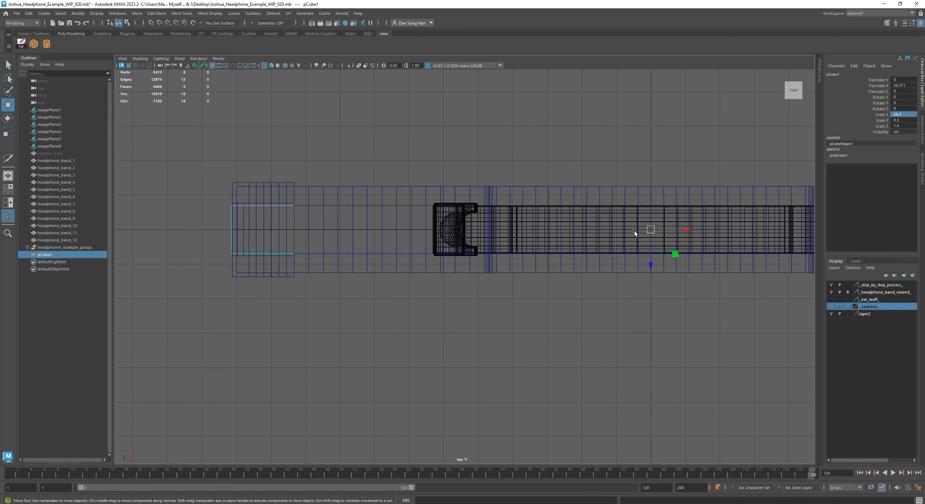
alt+middle_drag(385, 236, 355, 244)
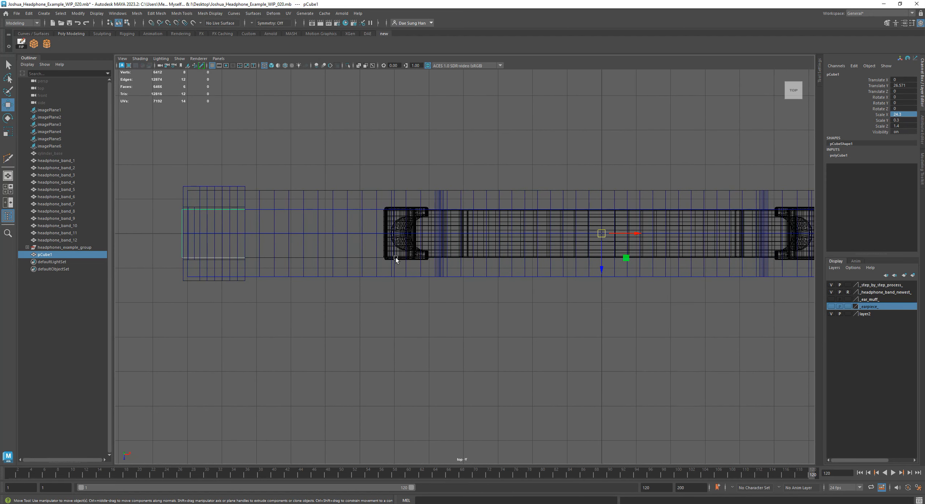
Step: Review the bar's Scale X, Scale Y and Scale Z values
double_click(907, 114)
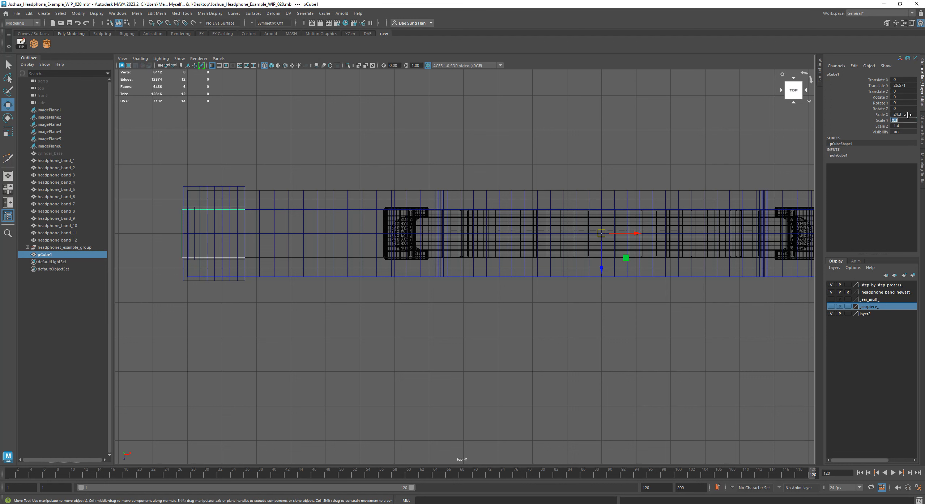
click(884, 115)
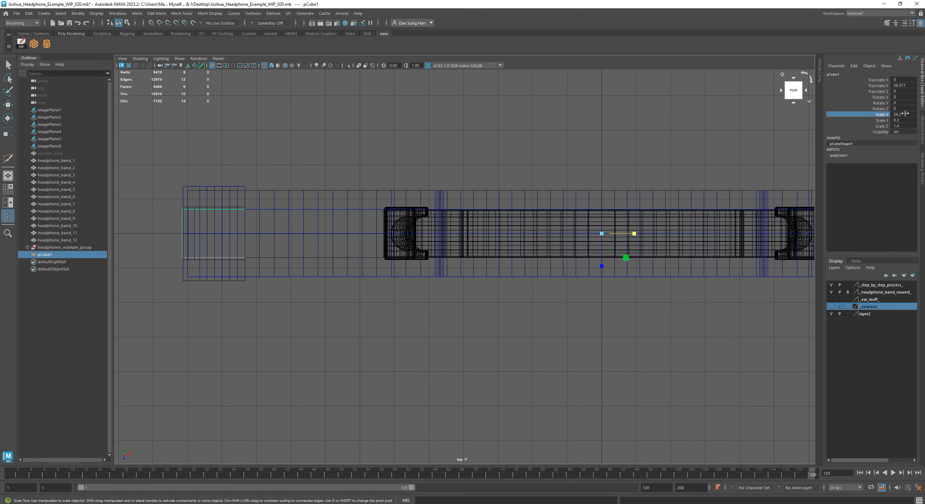
click(907, 121)
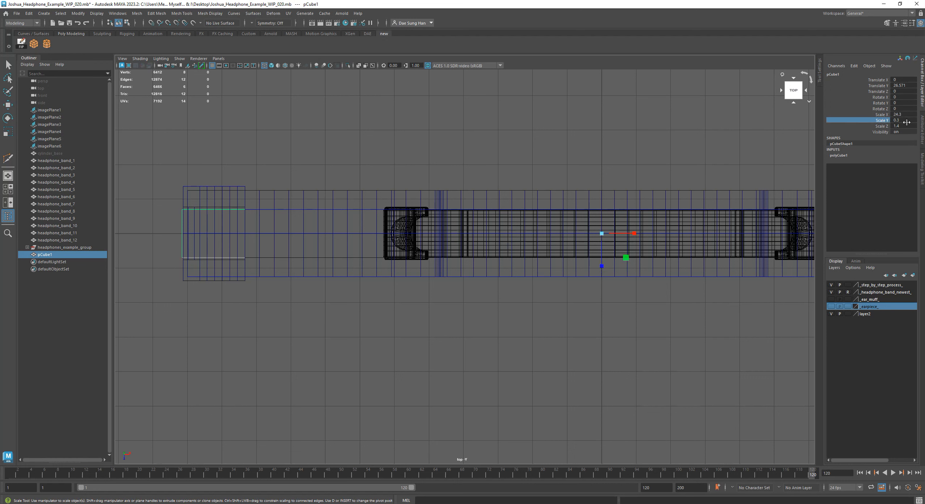
click(884, 126)
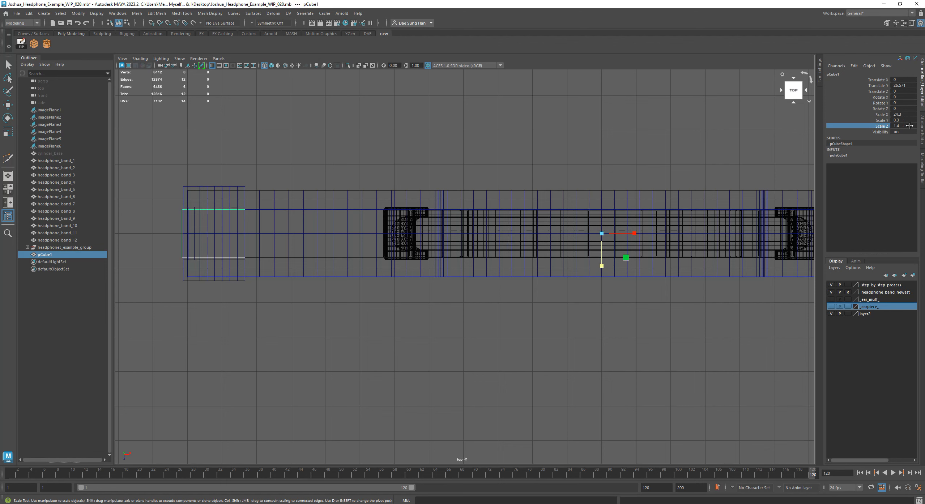
alt+middle_drag(657, 247, 615, 248)
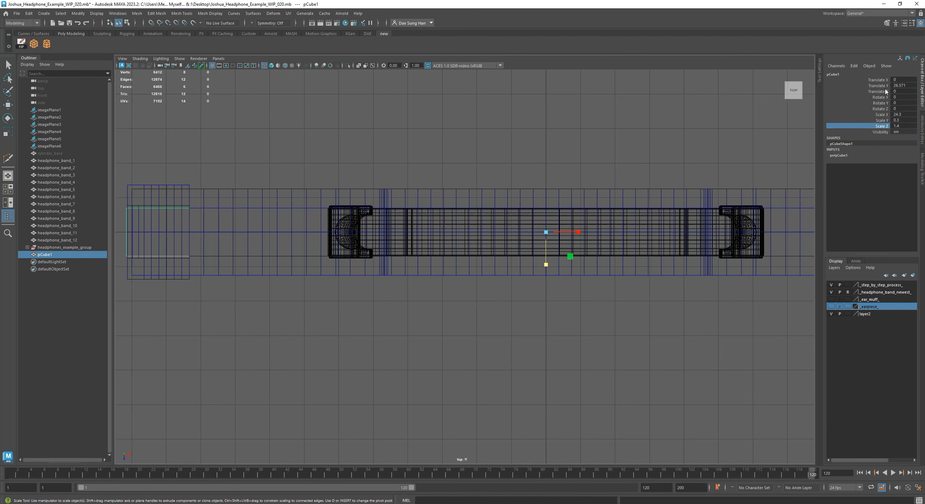
Step: Return to the perspective view and lower the bar to about 20.92 on Y, between the lowest band block and the headband
alt+right_drag(620, 271, 524, 293)
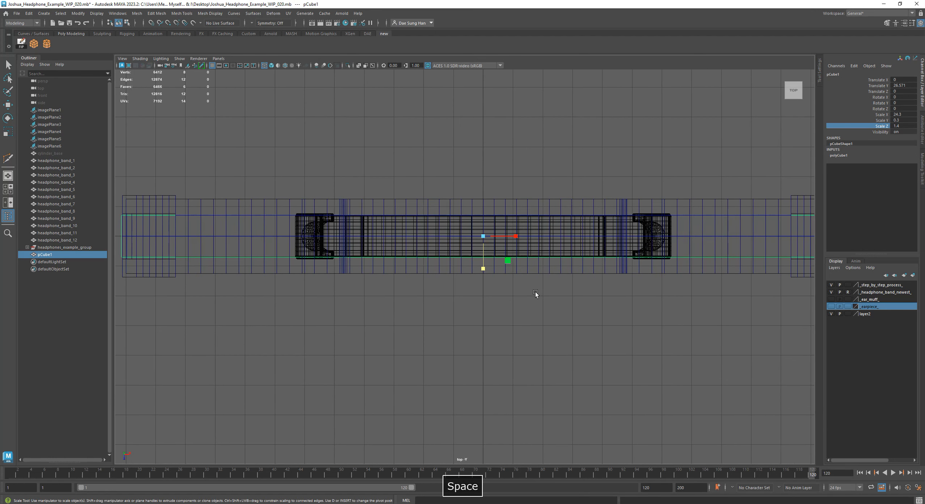
key(space)
key(space)
alt+right_drag(566, 219, 456, 169)
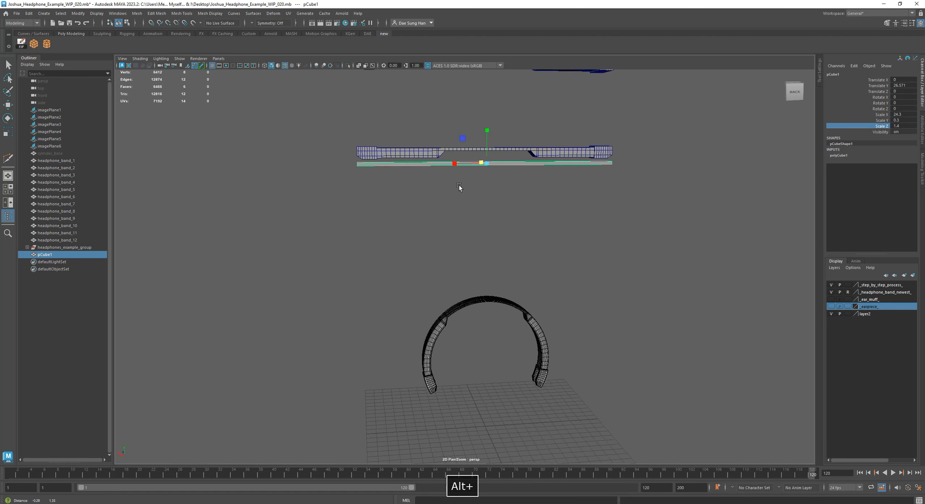
alt+middle_drag(456, 169, 461, 205)
key(w)
drag(490, 154, 492, 213)
alt+right_drag(492, 213, 484, 223)
mouse_move(484, 223)
alt+mouse_down()
mouse_move(493, 236)
mouse_move(485, 219)
mouse_move(447, 213)
mouse_move(516, 314)
mouse_move(494, 271)
mouse_move(514, 267)
mouse_move(516, 283)
mouse_move(525, 260)
mouse_move(510, 268)
mouse_move(515, 274)
alt+mouse_up()
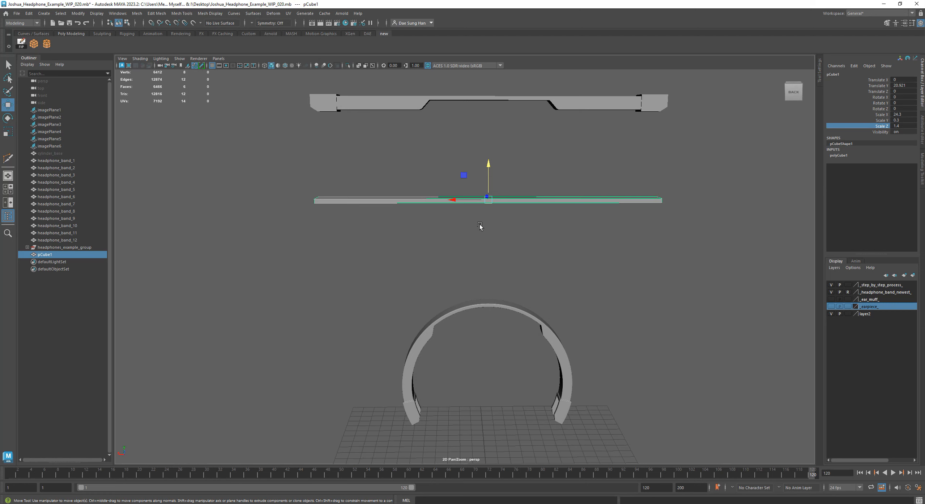
alt+drag(480, 224, 568, 324)
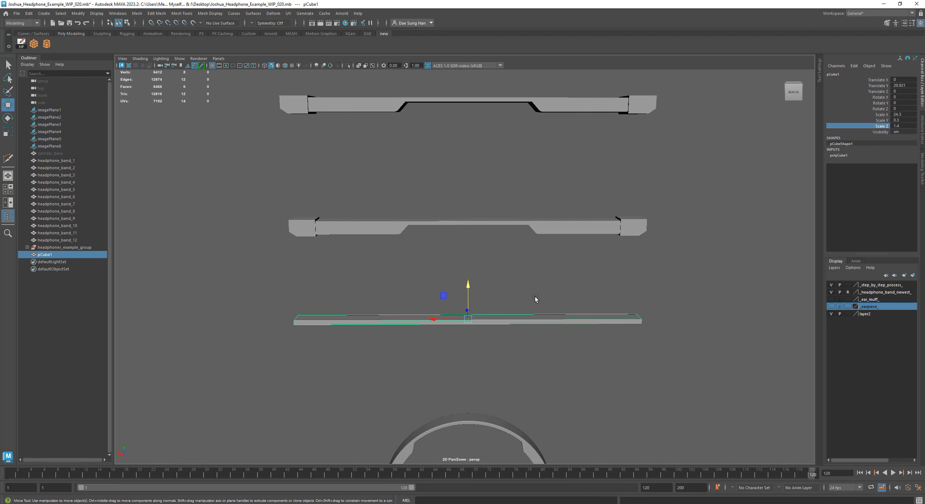
Step: Select the stacked step blocks headphone_band_2 through headphone_band_12, leaving out the topmost block
alt+right_drag(608, 288, 312, 261)
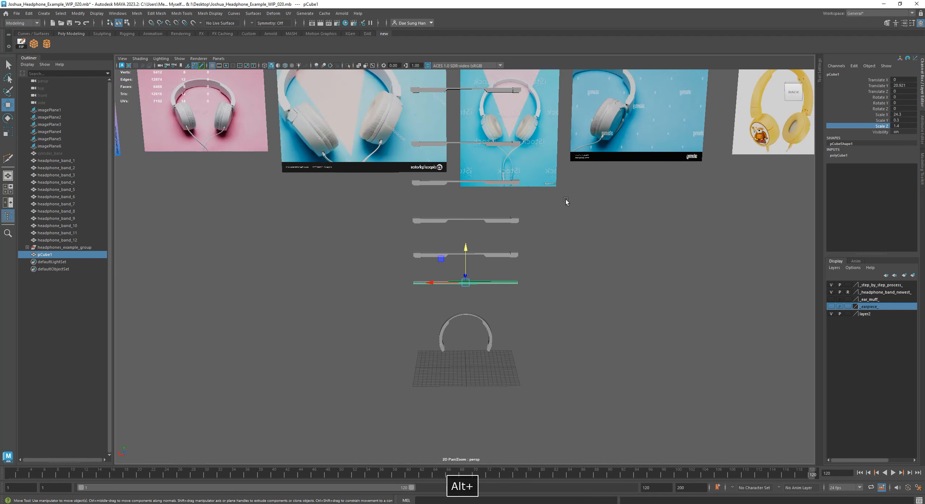
alt+middle_drag(567, 201, 585, 321)
alt+right_drag(648, 247, 344, 231)
drag(461, 137, 468, 246)
shift+click(470, 251)
shift+click(472, 269)
shift+click(472, 284)
shift+click(477, 300)
shift+click(478, 309)
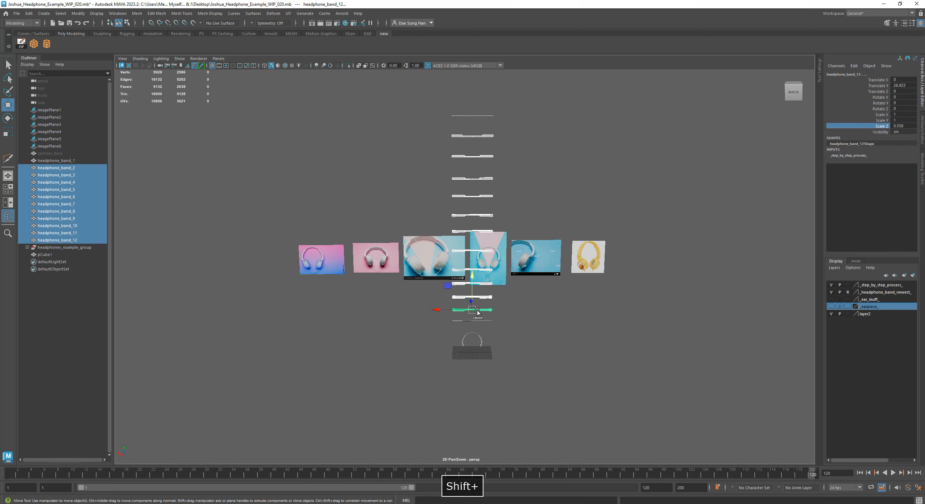
Step: Try moving the selected blocks together with the bar about 133.4 along X and lowering headphone_band_1 to about 19.33 on Y
shift+click(458, 322)
drag(439, 322, 222, 321)
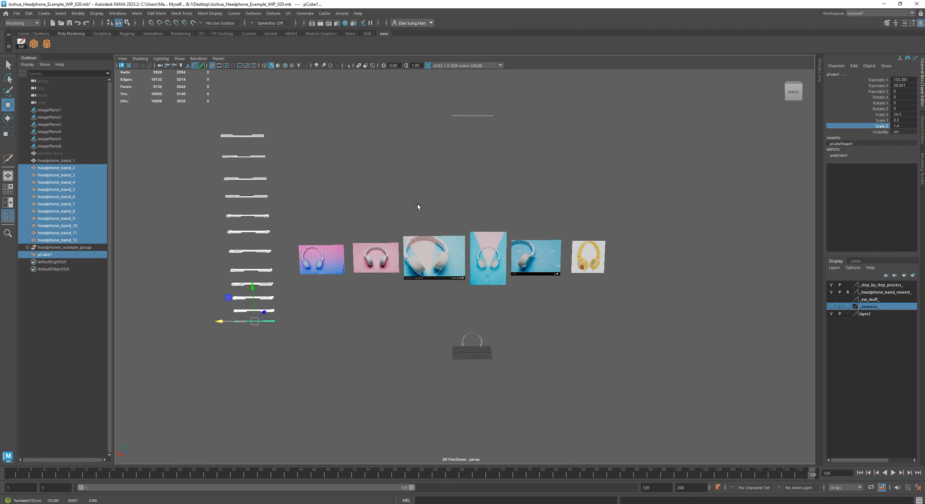
click(470, 116)
key(w)
drag(473, 86, 482, 293)
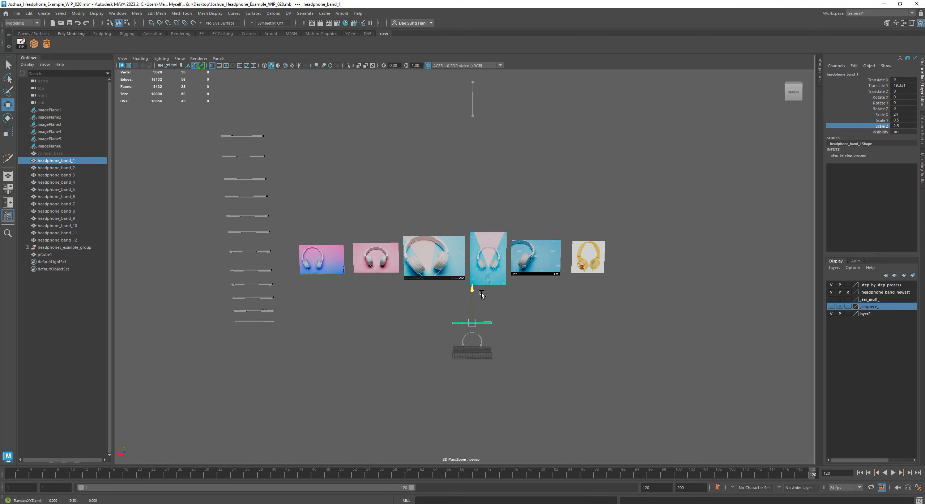
key(z)
key(z)
key(z)
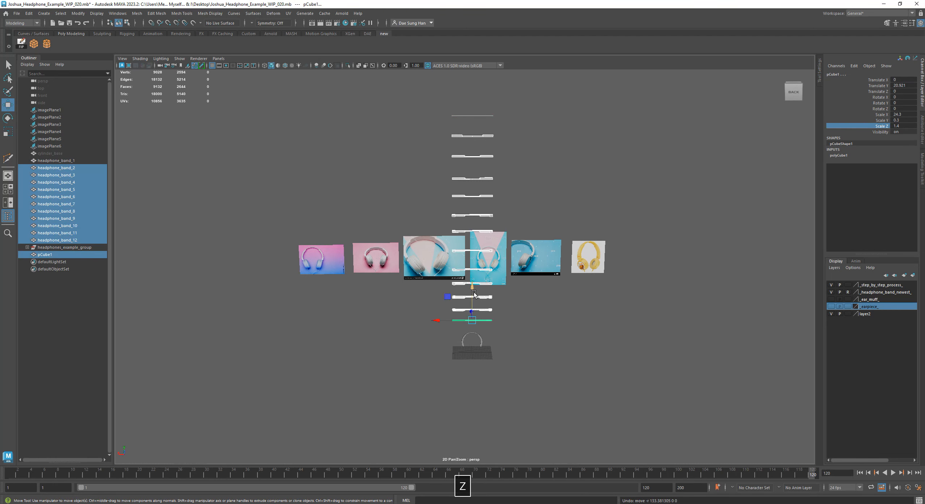
Step: Move headphone_band_2 through headphone_band_12 aside along X without the bar, and lower headphone_band_1 to about 23 on Y, just above the bar
key(ctrl+z)
drag(436, 311, 235, 310)
drag(496, 171, 444, 282)
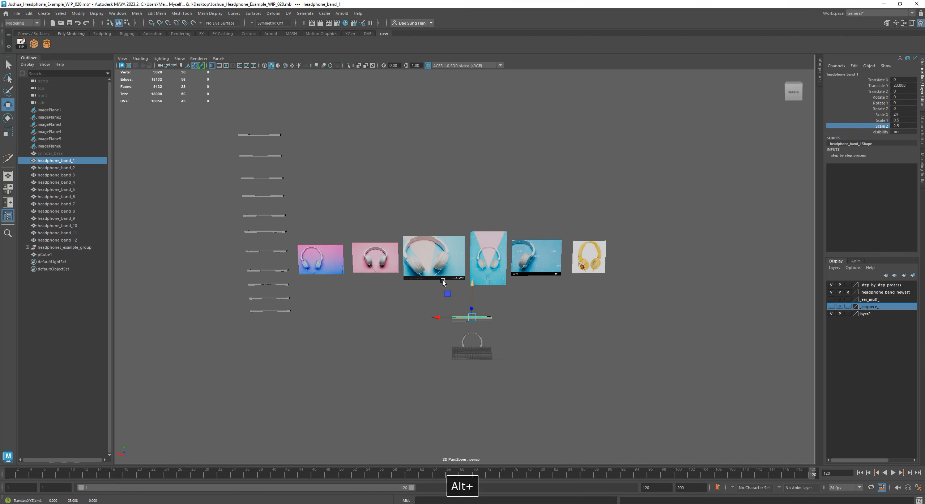
Step: Select the new bar and compare its edge divisions and proportions with headphone_band_1 from above and below
alt+right_drag(443, 281, 477, 380)
alt+middle_drag(478, 379, 461, 246)
alt+drag(461, 246, 457, 217)
alt+right_drag(457, 217, 693, 347)
alt+right_drag(489, 276, 542, 337)
alt+middle_drag(543, 337, 463, 314)
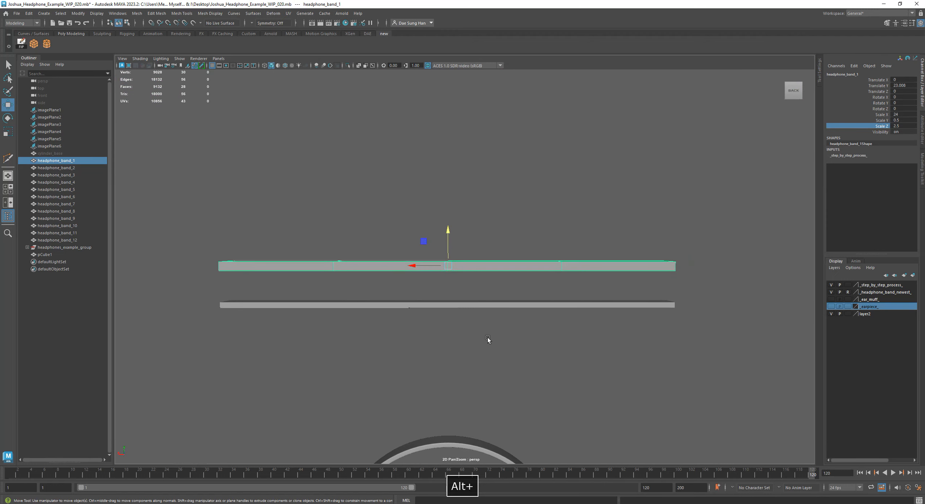
click(479, 306)
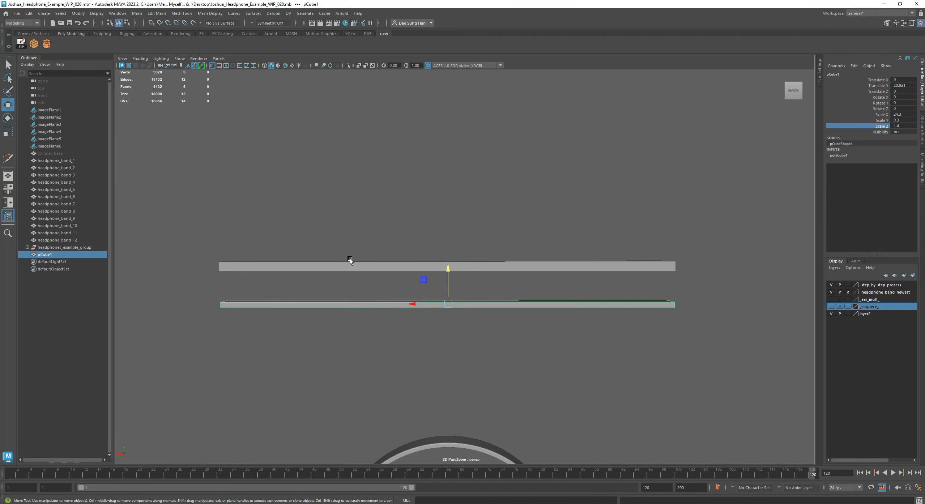
alt+drag(350, 260, 378, 283)
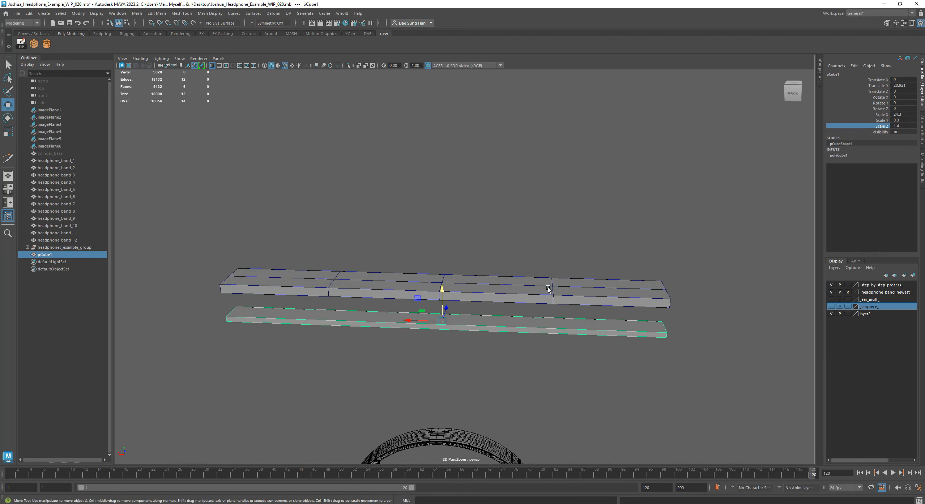
alt+drag(548, 288, 597, 235)
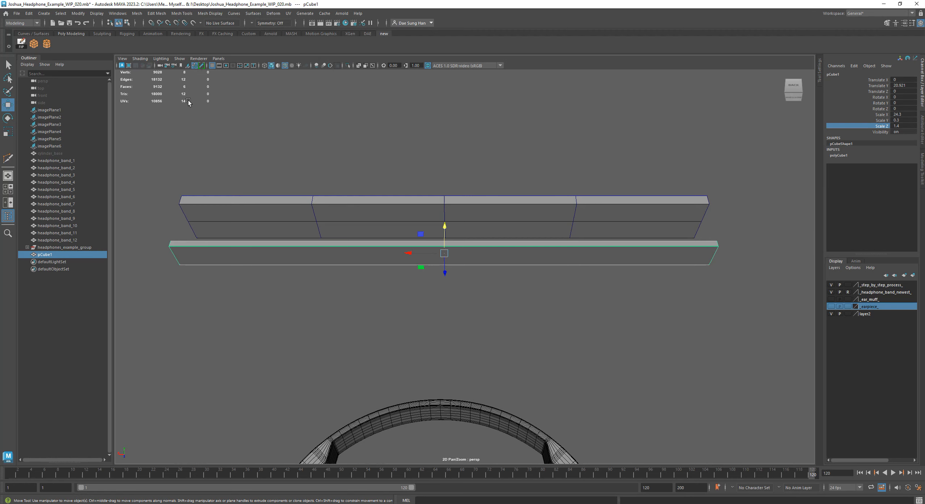
click(188, 14)
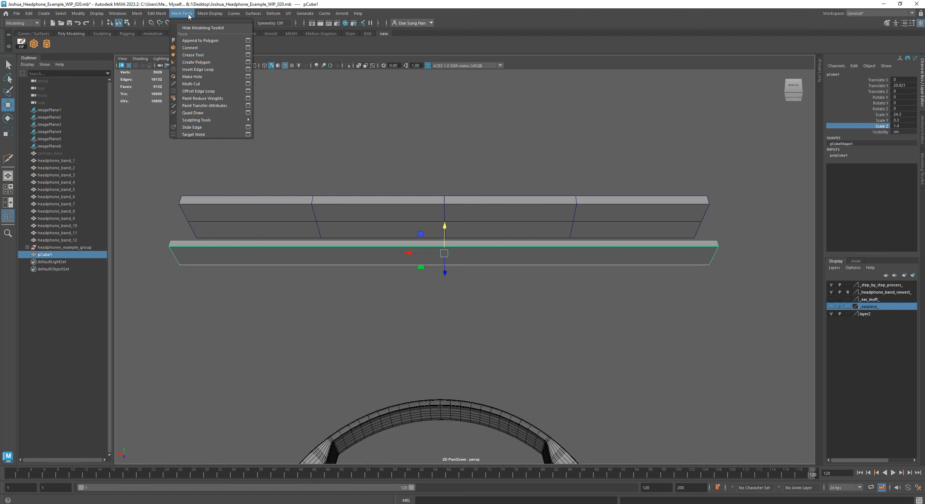
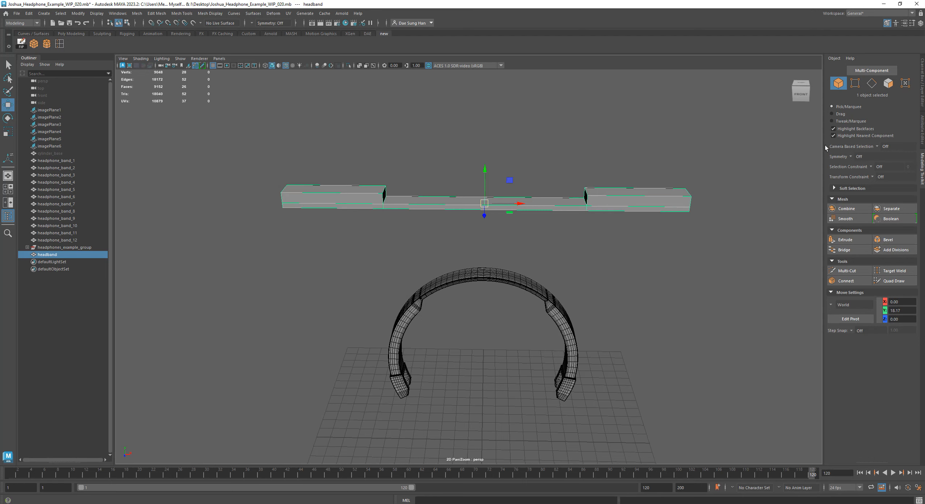
Step: Turn on Object X symmetry for the headband
click(850, 157)
click(856, 162)
click(851, 157)
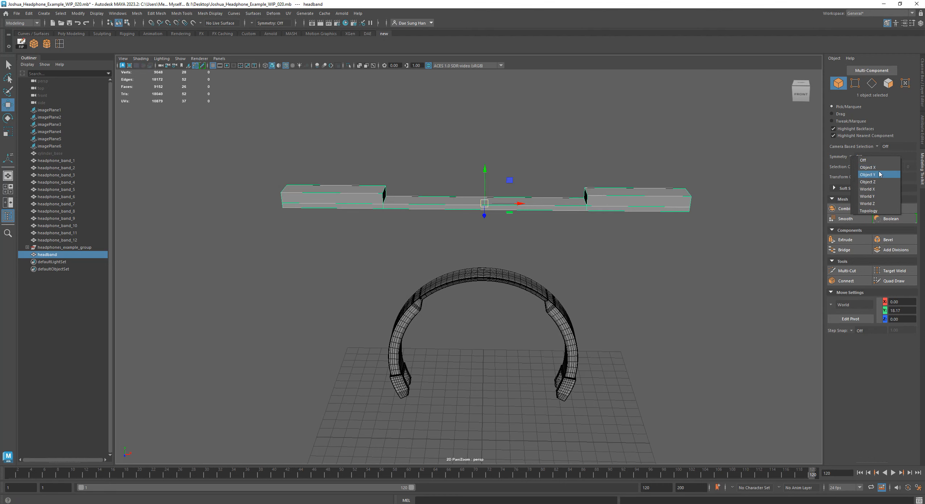
click(875, 168)
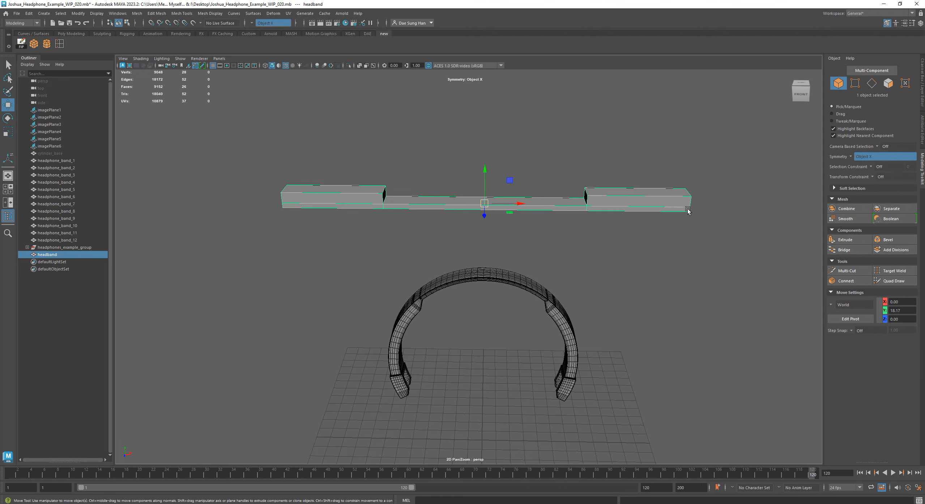
Step: Start the Insert Edge Loop tool on the headband and set it to maintain relative distance from edge
alt+drag(437, 222, 425, 198)
alt+middle_drag(380, 190, 393, 203)
alt+right_drag(393, 204, 475, 207)
alt+middle_drag(366, 193, 373, 195)
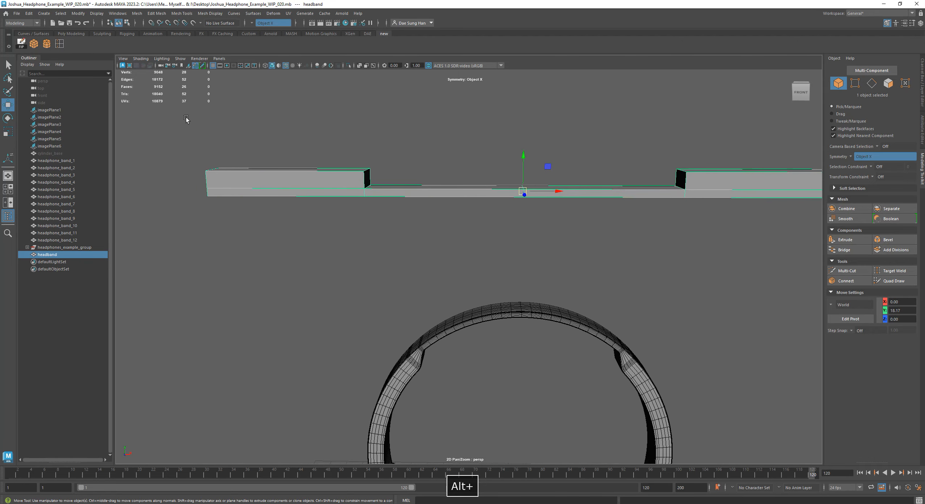
double_click(59, 44)
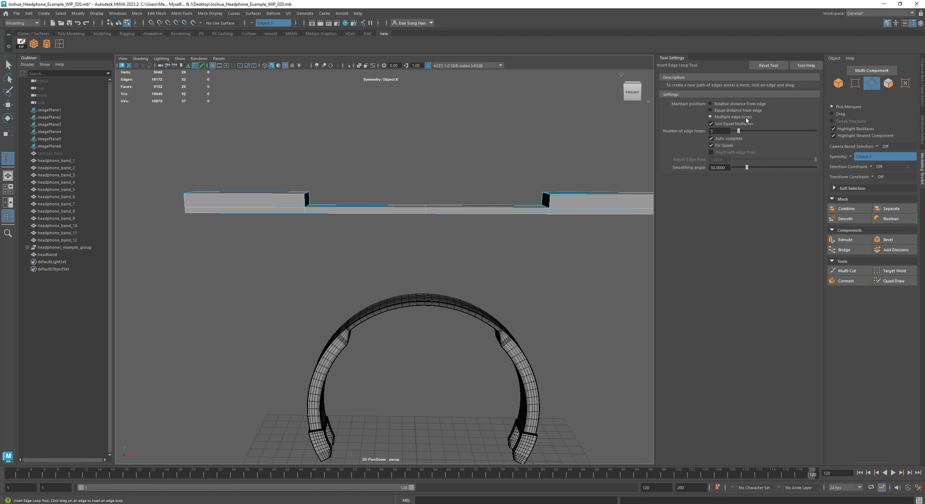
click(732, 105)
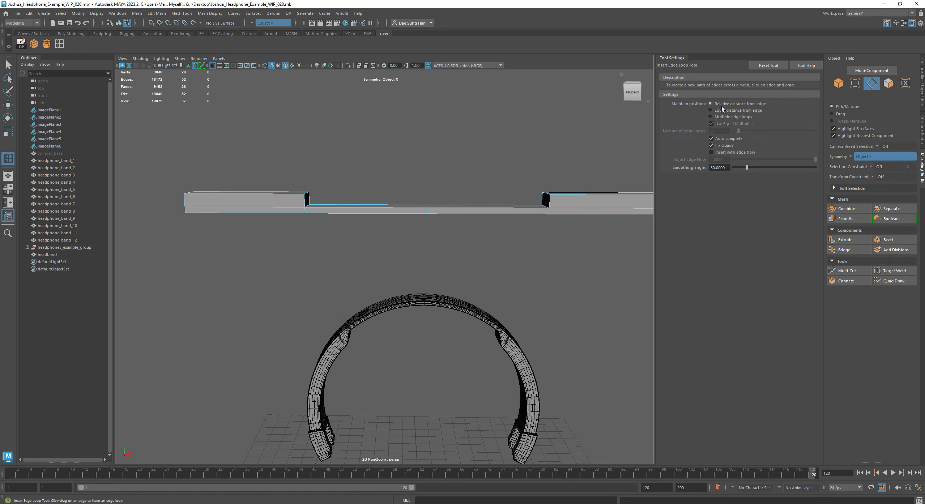
click(672, 58)
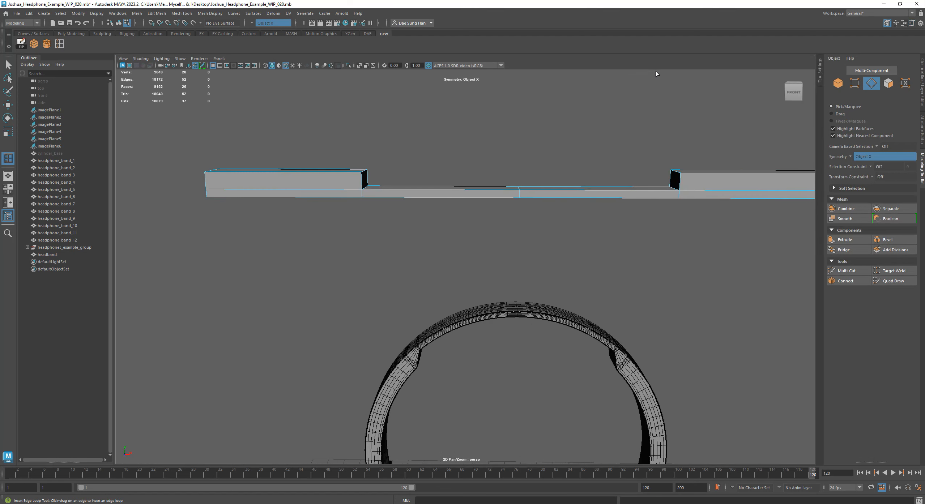
Step: Insert a mirrored edge loop across each thick end block of the headband, close to the inner step
alt+middle_drag(339, 187, 507, 209)
alt+middle_drag(536, 260, 481, 224)
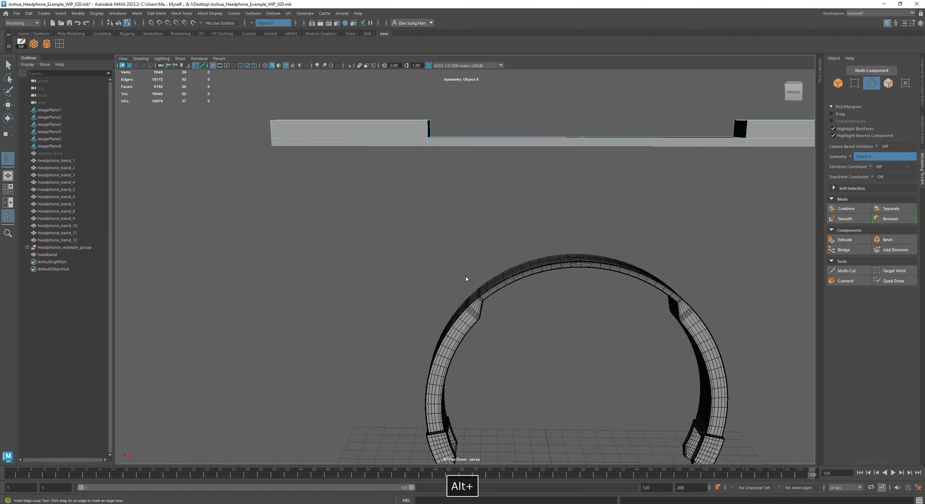
alt+middle_drag(488, 322, 469, 259)
alt+middle_drag(466, 220, 508, 273)
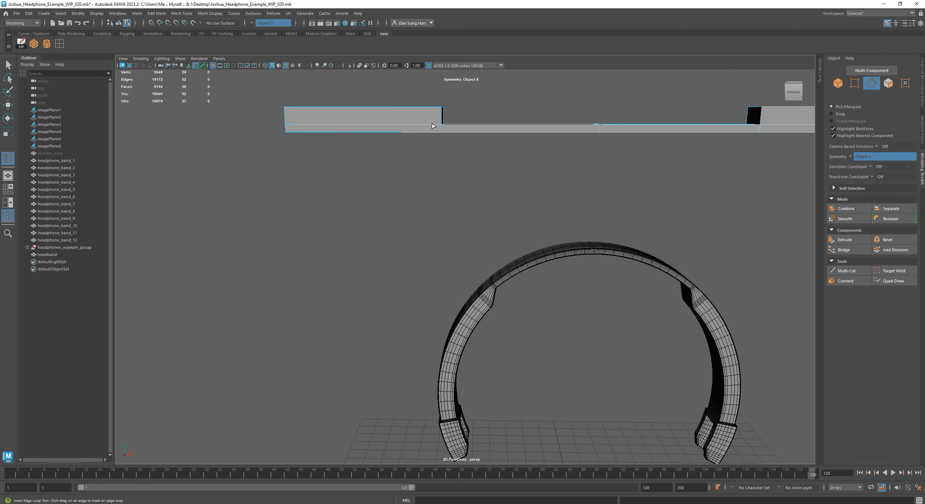
alt+middle_drag(469, 129, 437, 187)
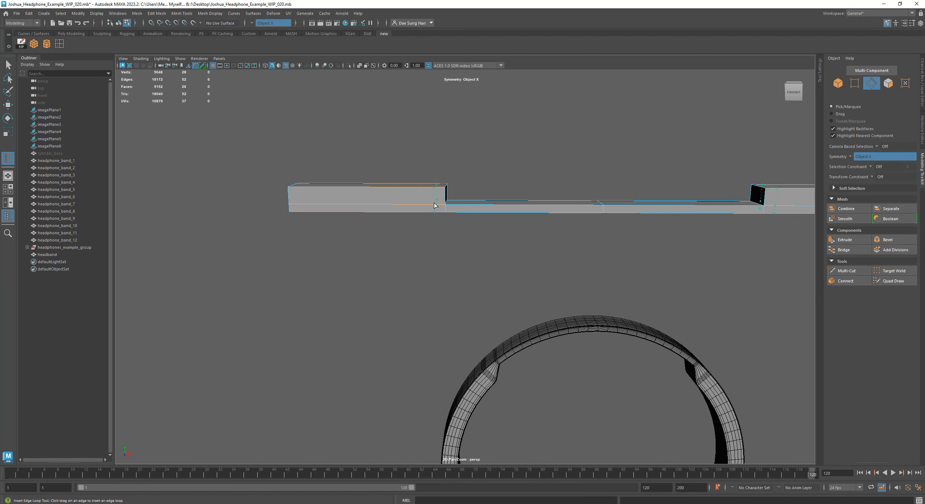
click(430, 203)
alt+drag(430, 203, 494, 222)
alt+middle_drag(420, 202, 421, 208)
mouse_move(421, 209)
alt+mouse_down()
mouse_move(506, 221)
mouse_move(407, 210)
alt+mouse_up()
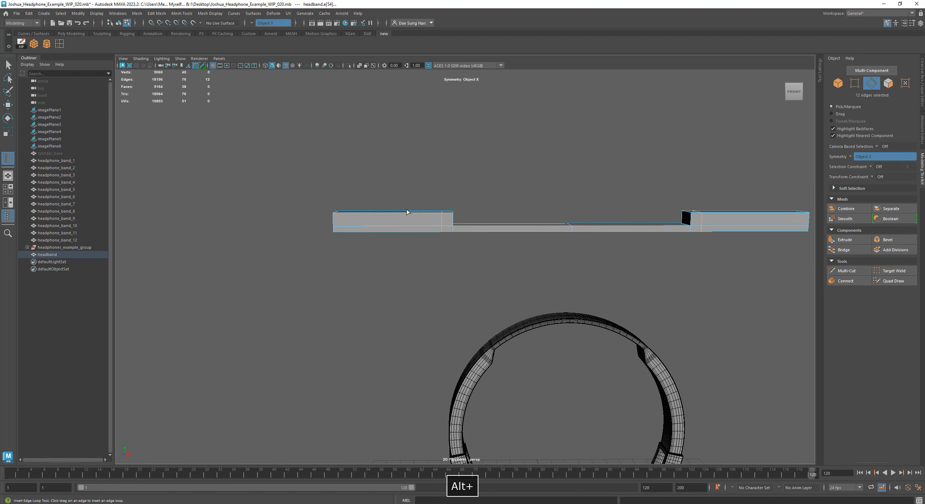
key(w)
alt+drag(468, 197, 557, 202)
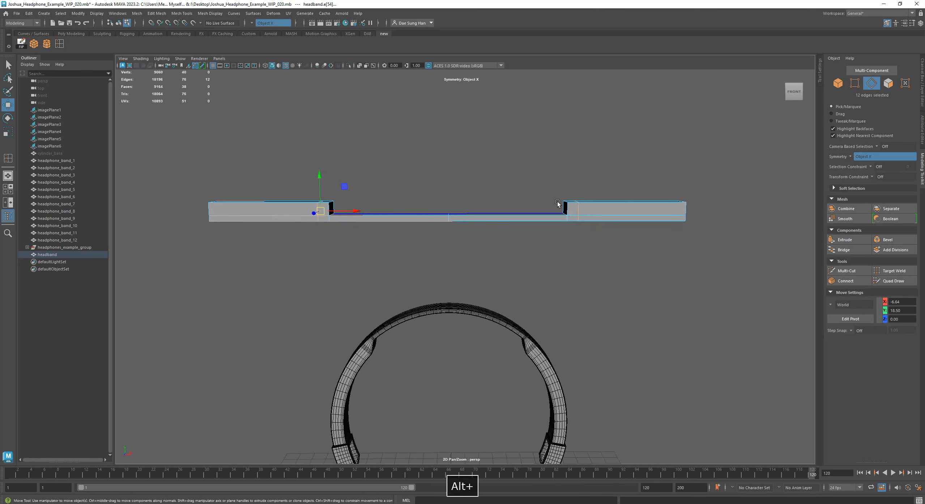
alt+middle_drag(388, 212, 537, 203)
alt+right_drag(538, 202, 597, 204)
click(655, 218)
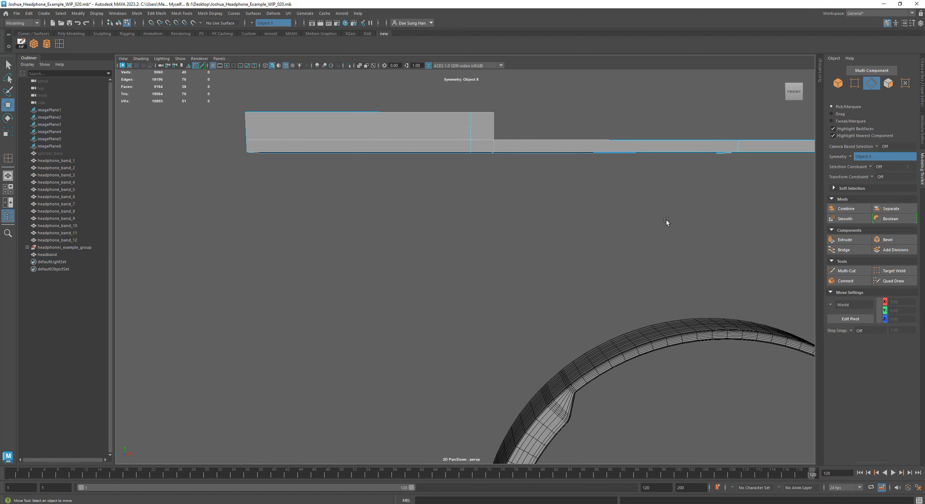
Step: Examine the headphone reference images above the headband for the shape of the band
alt+right_drag(607, 149, 426, 161)
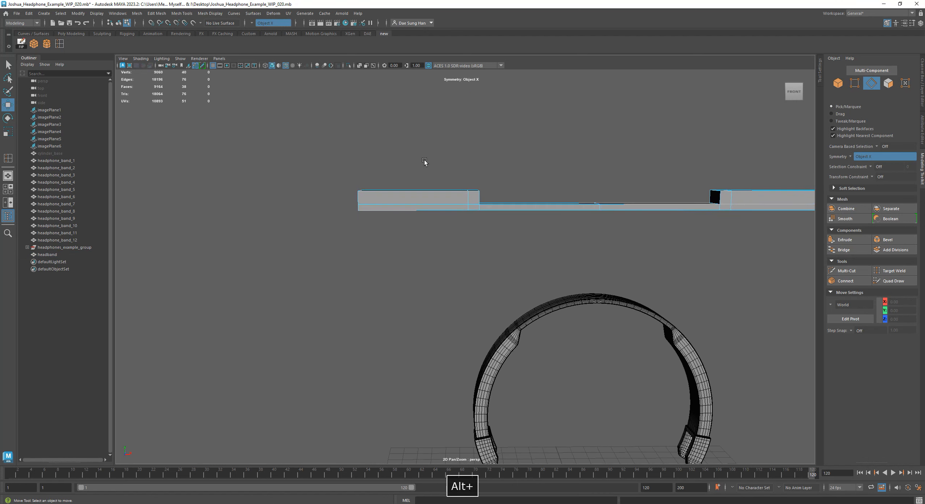
alt+drag(426, 161, 517, 231)
alt+right_drag(517, 231, 290, 249)
alt+middle_drag(377, 199, 392, 286)
alt+right_drag(392, 287, 679, 254)
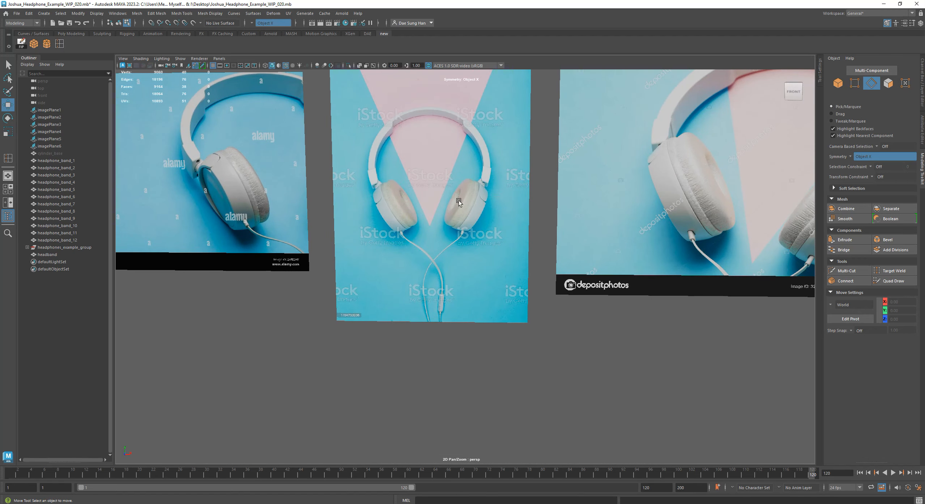
alt+right_drag(460, 202, 420, 236)
alt+middle_drag(543, 282, 526, 246)
key(w)
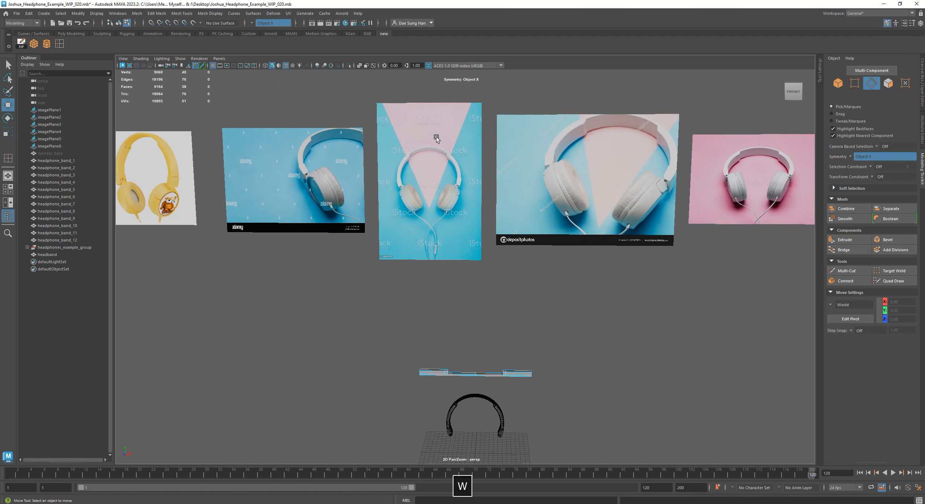
Step: Move imagePlane3 down and along X so that it hangs above the headband
click(923, 88)
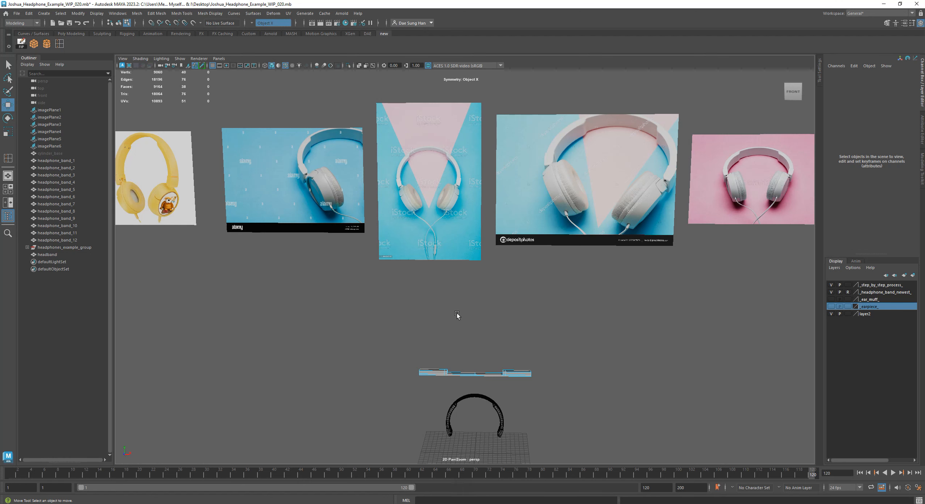
click(451, 289)
click(440, 253)
drag(434, 147, 437, 226)
drag(468, 260, 679, 244)
alt+right_drag(679, 244, 639, 270)
Step: Shift imagePlane4 and imagePlane5 sideways along X, clear of imagePlane3
drag(639, 269, 579, 182)
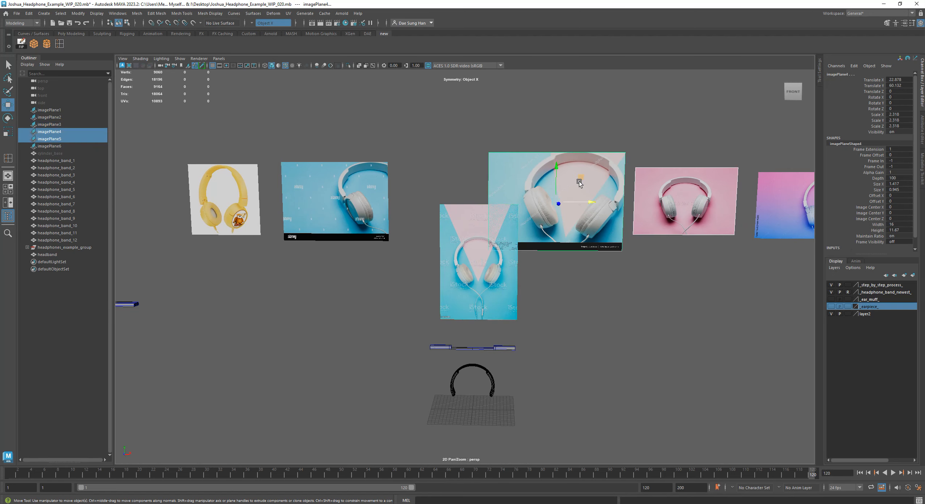
drag(606, 218, 769, 290)
alt+right_drag(769, 289, 697, 272)
drag(762, 221, 803, 220)
click(700, 296)
Step: Center imagePlane3 over the headband at about 0.45 on X and lower it to about 39.2 on Y
alt+right_drag(428, 272, 731, 338)
alt+middle_drag(541, 331, 506, 243)
click(477, 238)
drag(498, 166, 485, 166)
drag(452, 133, 453, 164)
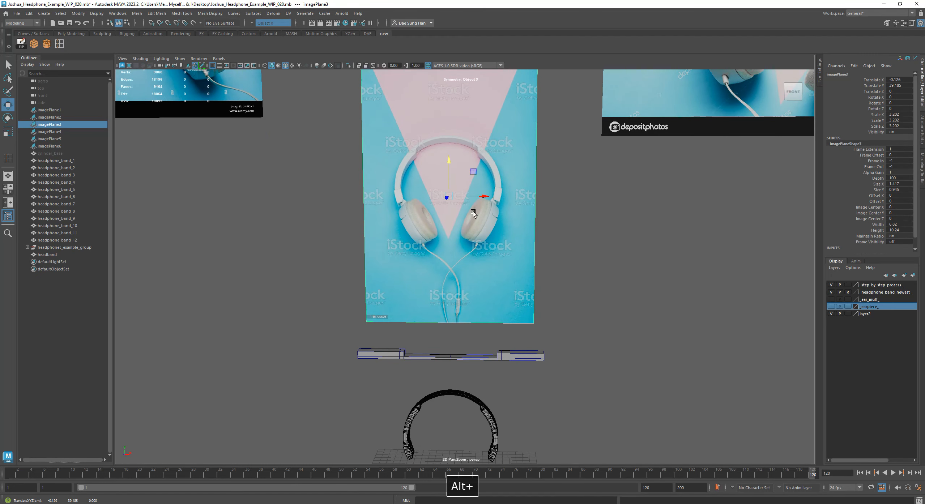
alt+right_drag(474, 212, 559, 265)
drag(486, 152, 495, 153)
alt+right_drag(518, 259, 508, 332)
alt+middle_drag(428, 424, 426, 300)
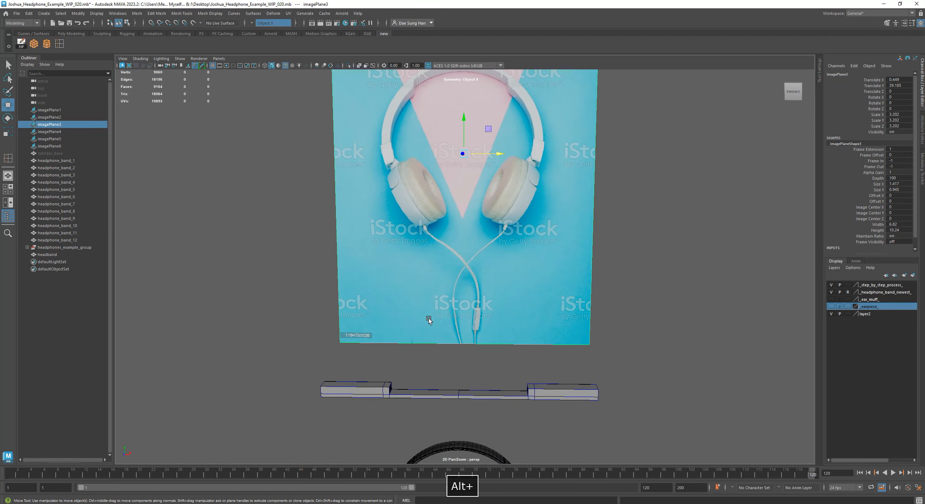
alt+middle_drag(419, 124, 420, 190)
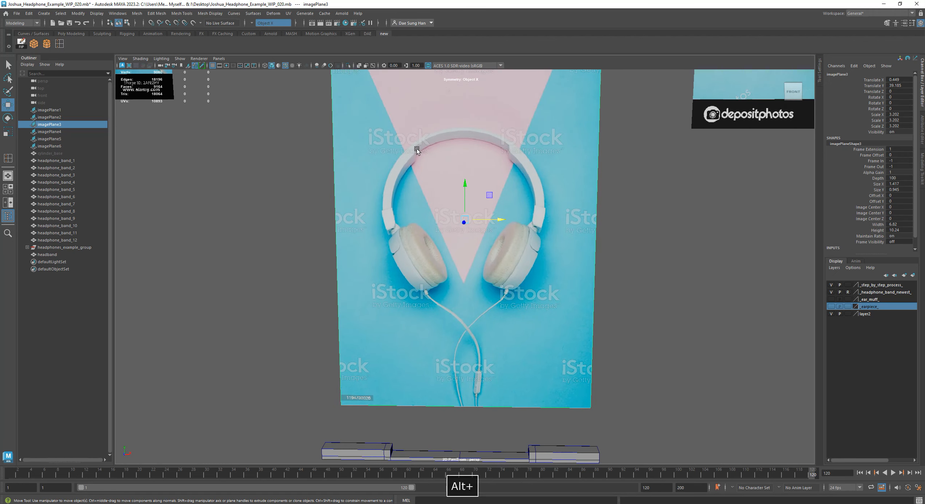
alt+middle_drag(418, 157, 498, 308)
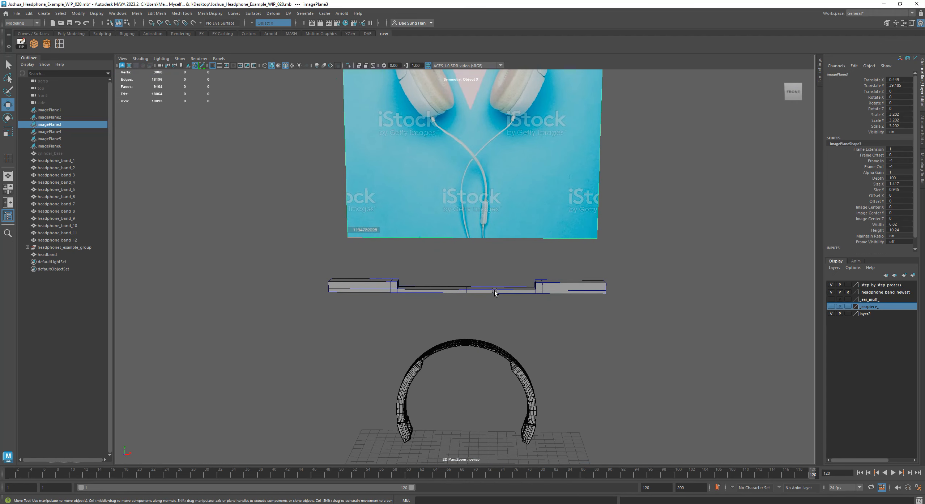
Step: Flip the headband upside down by setting its X rotation to -180
click(495, 291)
alt+right_drag(488, 278, 521, 301)
key(e)
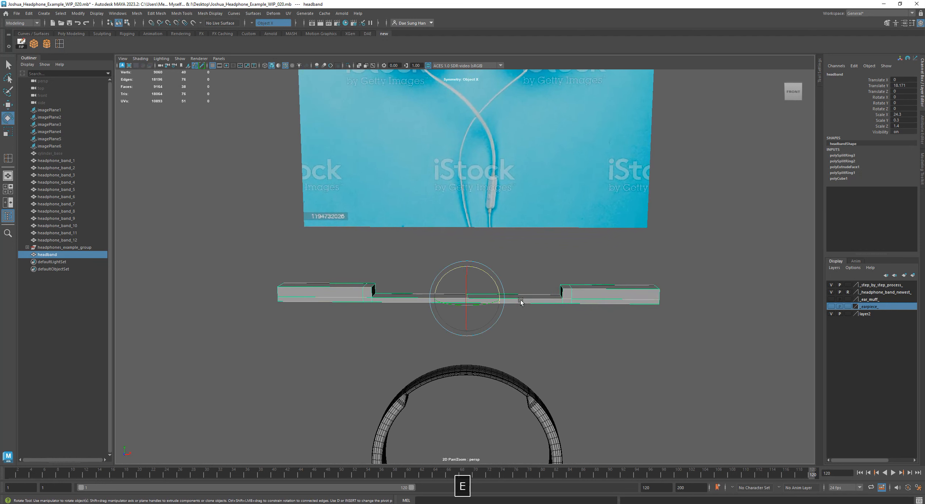
drag(467, 311, 467, 282)
double_click(906, 96)
text(-180)
key(Return)
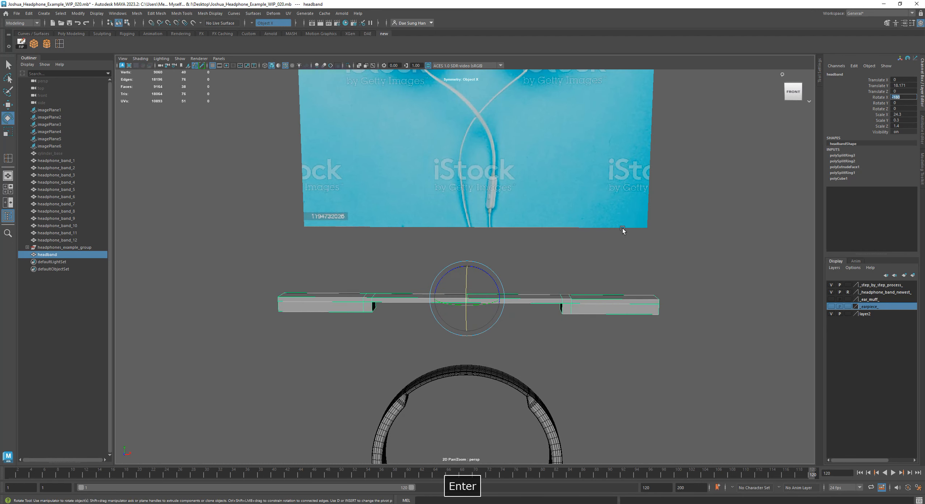
alt+drag(623, 228, 622, 223)
key(w)
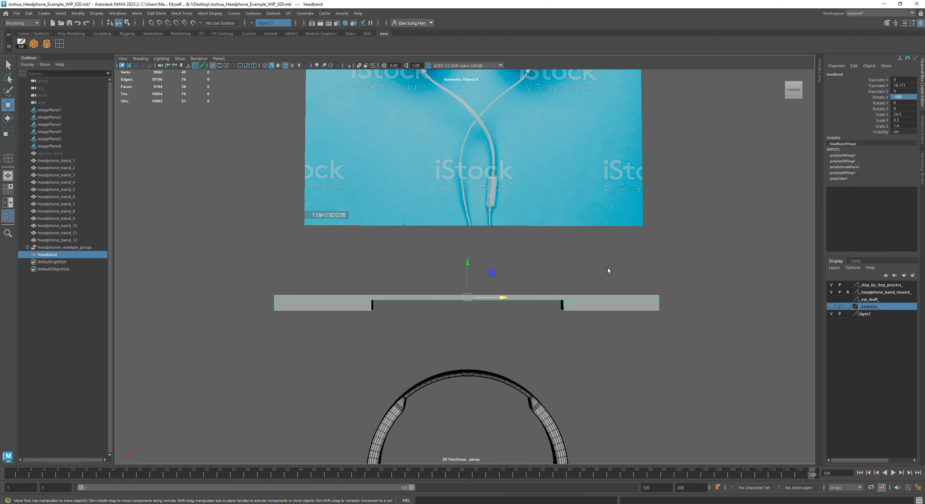
Step: Move imagePlane3 behind the headband, to about 19.5 on Y and -9.3 on Z
alt+right_drag(598, 289, 623, 300)
scroll(502, 248, up, 2)
click(463, 218)
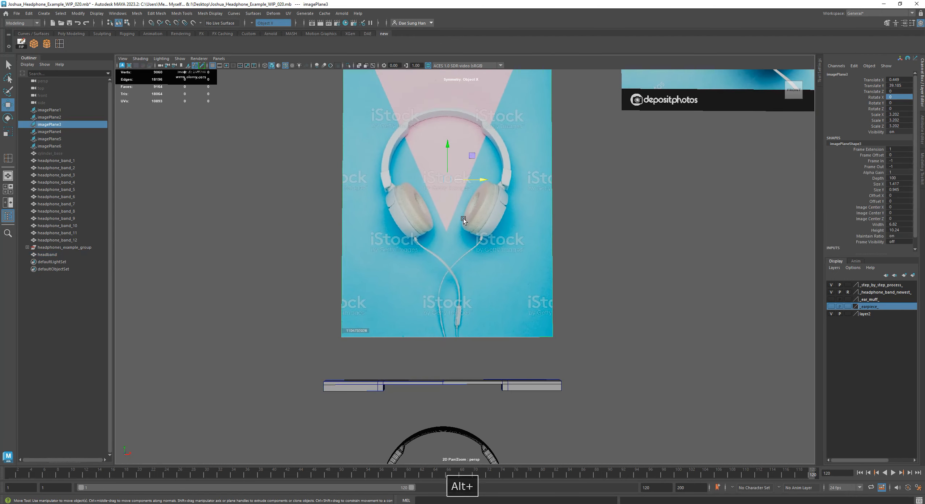
drag(448, 144, 479, 331)
alt+middle_drag(478, 331, 471, 260)
alt+drag(471, 260, 450, 266)
alt+drag(515, 279, 415, 268)
click(590, 264)
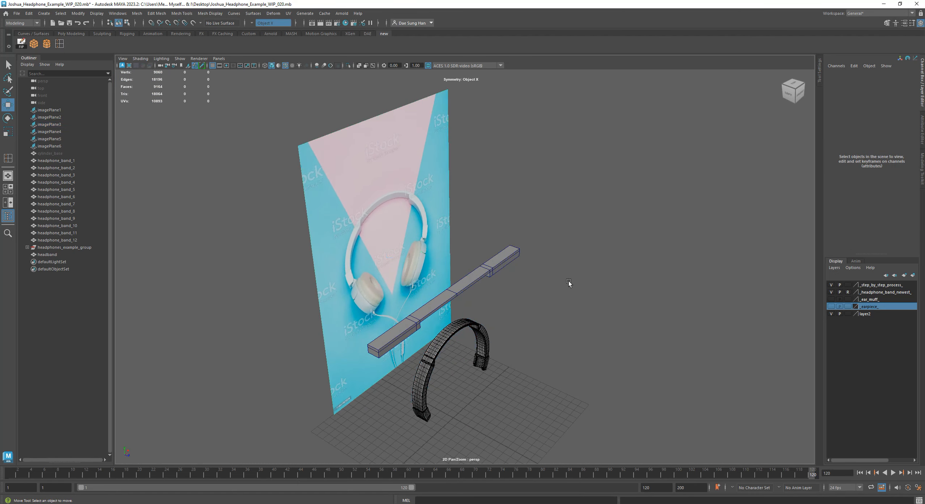
alt+drag(501, 288, 456, 271)
click(457, 271)
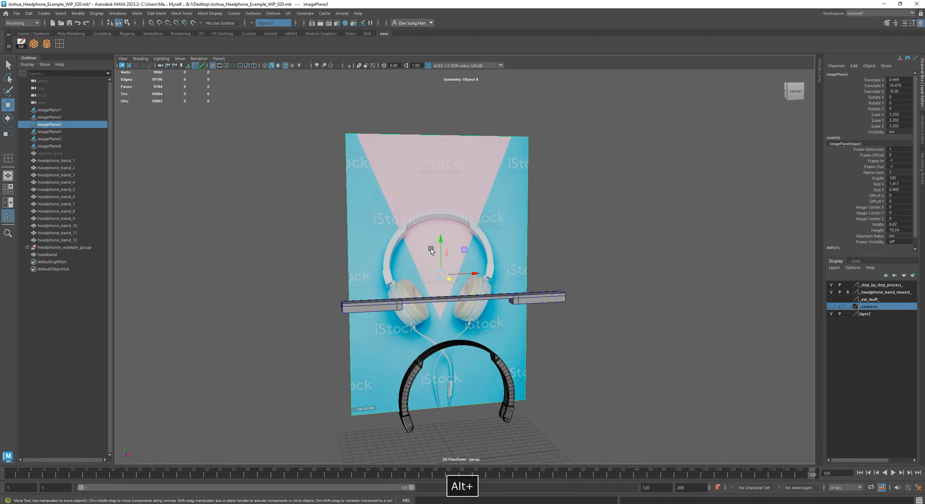
Step: Create a display layer containing imagePlane3 and set the layer to Reference
click(914, 276)
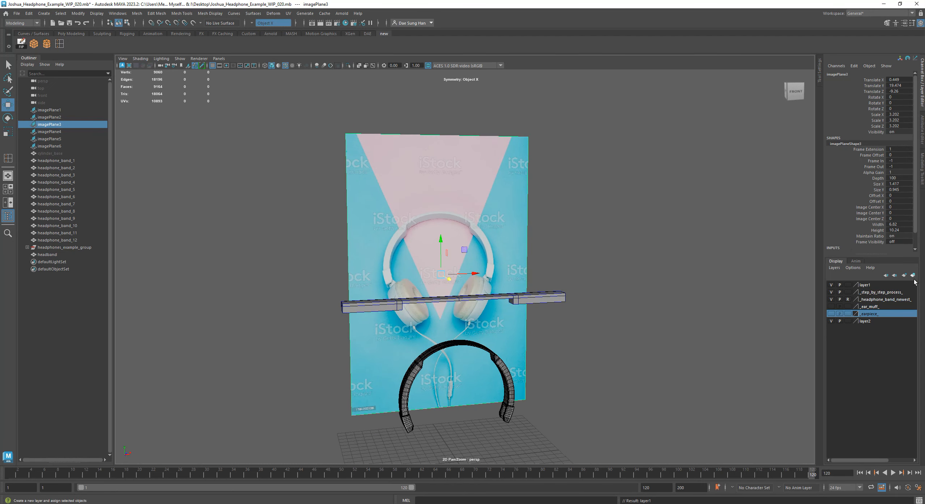
click(848, 285)
click(848, 286)
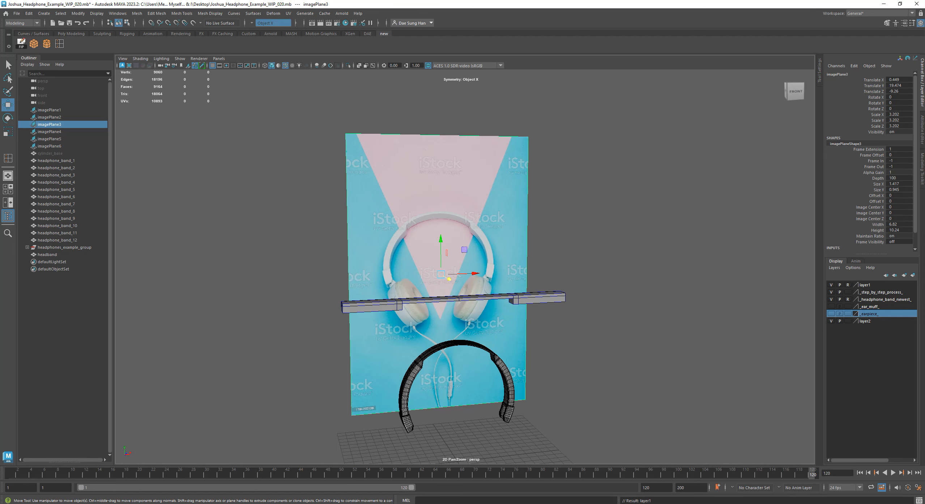
Step: Rename the new display layer to _image_reference_ and check that its image plane cannot be selected
double_click(869, 286)
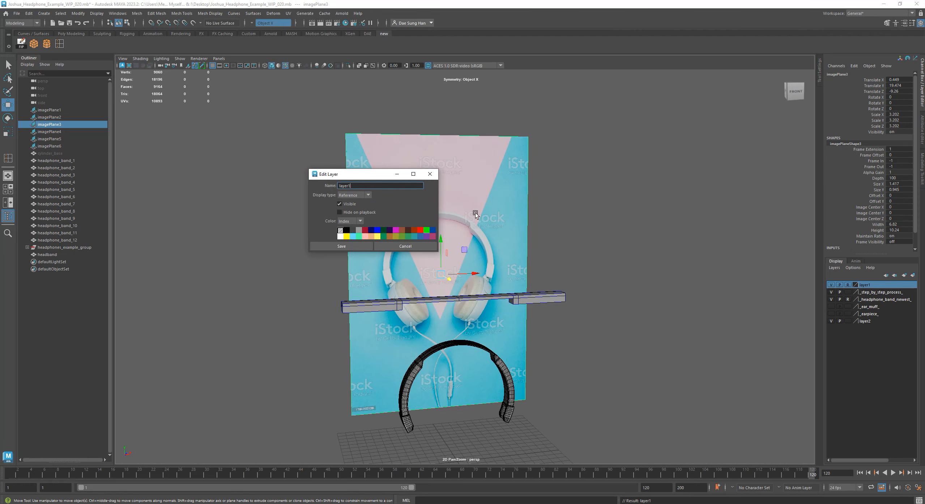
text(_imaeg_)
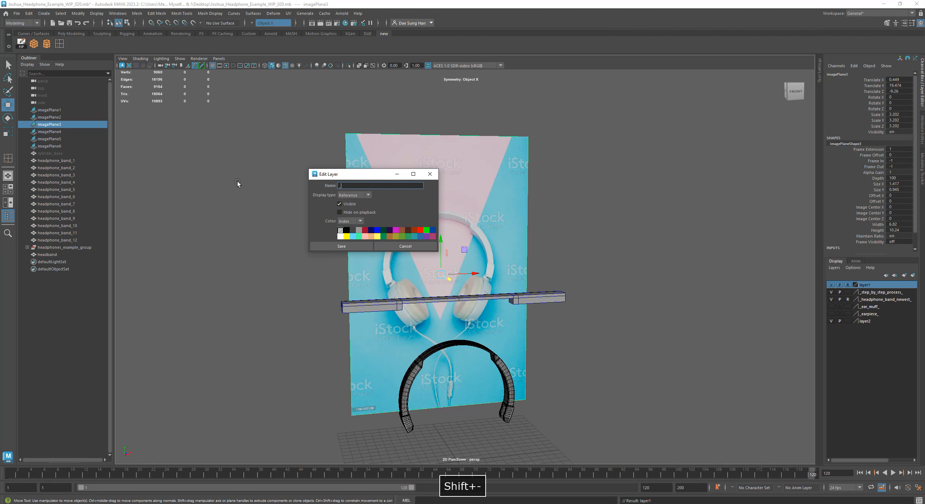
key(BackSpace)
key(BackSpace)
key(BackSpace)
text(ge_e)
text(eference_)
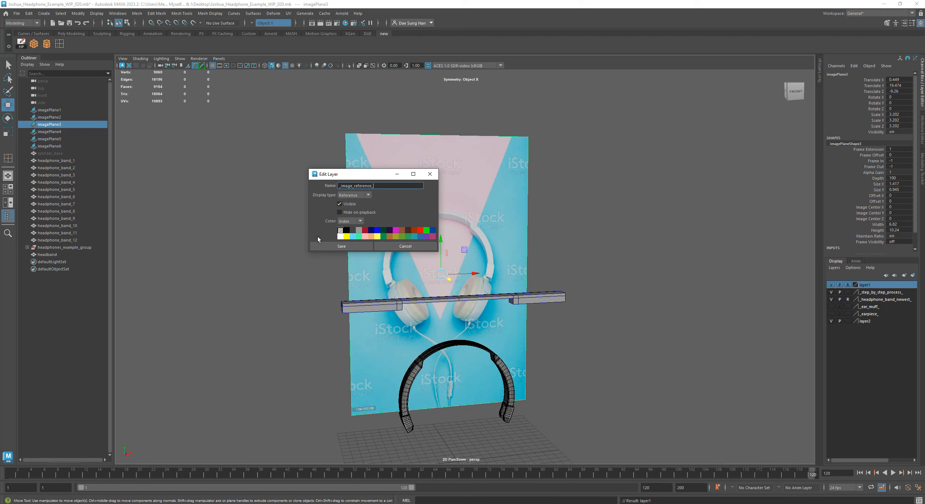
click(358, 246)
drag(424, 217, 451, 231)
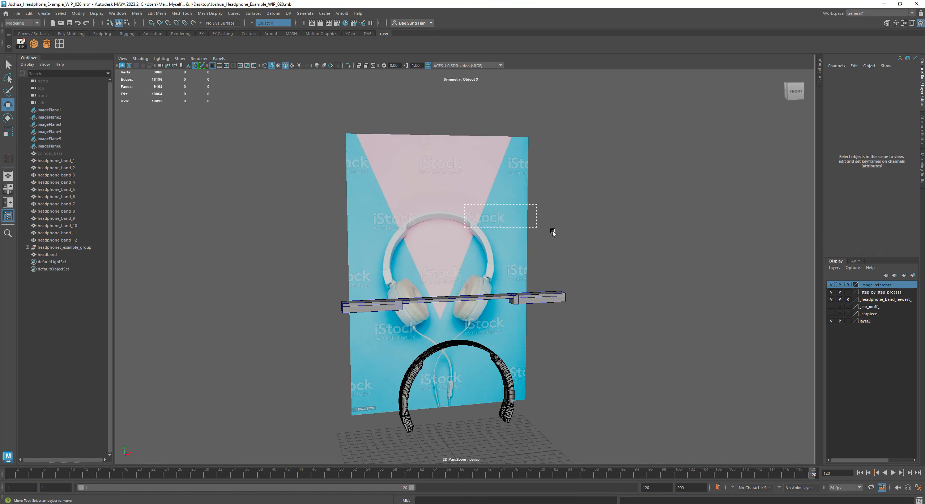
Step: Examine how the thin center of the reference headband meets its thicker side sections
alt+drag(554, 233, 483, 283)
alt+right_drag(484, 283, 445, 307)
alt+drag(445, 307, 465, 310)
alt+middle_drag(425, 333, 444, 312)
alt+right_drag(443, 312, 485, 246)
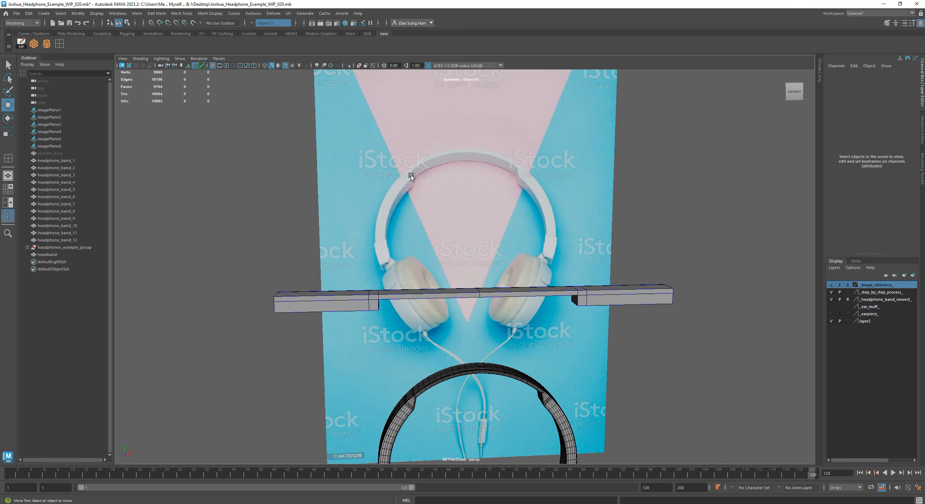
alt+middle_drag(413, 175, 413, 237)
alt+right_drag(320, 210, 352, 203)
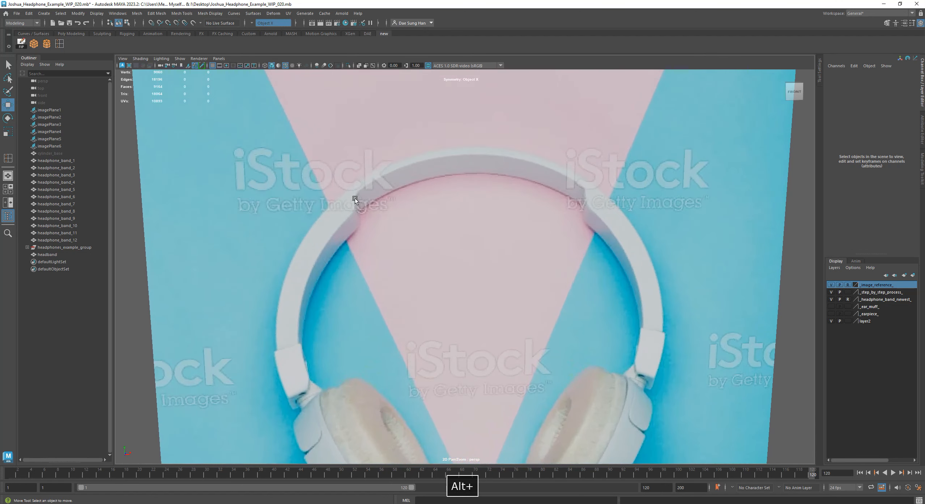
alt+right_drag(375, 321, 315, 324)
alt+middle_drag(315, 322, 381, 158)
Step: Raise the lower inner edge of the headband's thick end blocks along Y to slope the step beneath the thin bar
alt+right_drag(381, 303, 471, 304)
alt+middle_drag(311, 311, 374, 307)
click(374, 308)
alt+middle_drag(382, 275, 444, 213)
right_click(445, 212)
right_drag(445, 214, 422, 178)
right_click(423, 201)
alt+drag(437, 221, 414, 194)
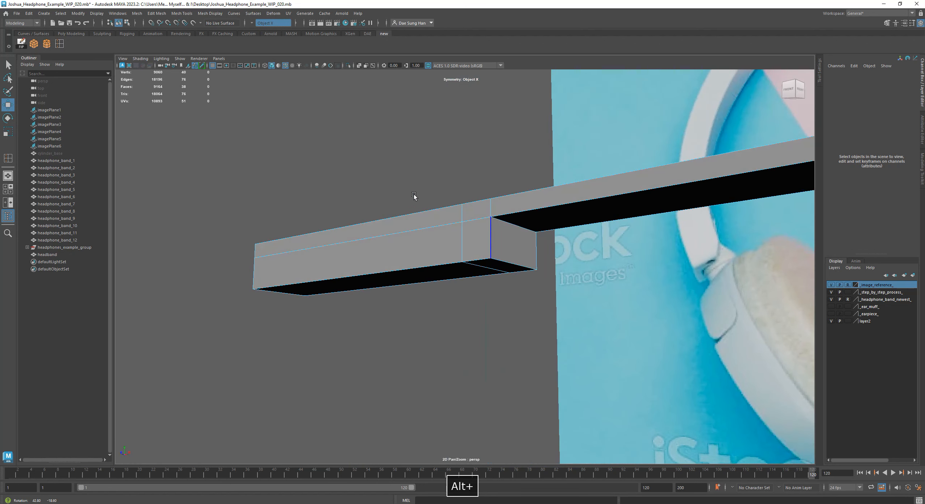
click(507, 261)
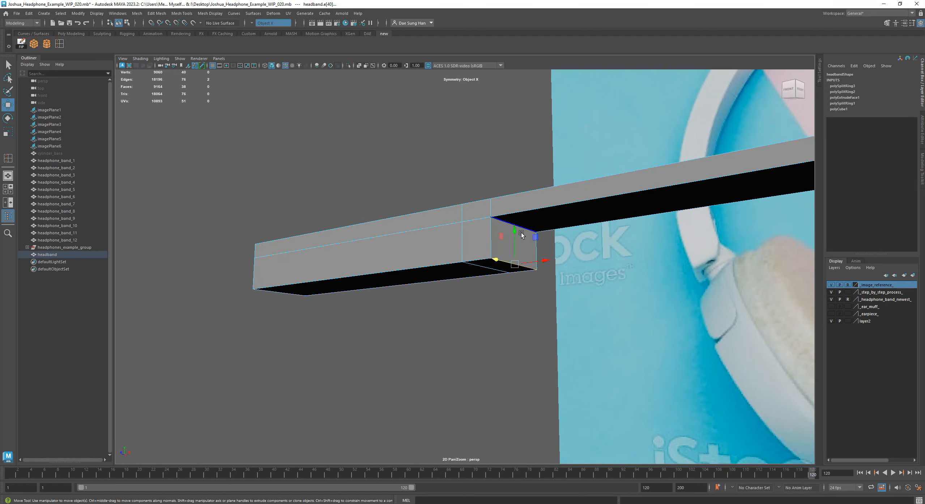
drag(516, 231, 542, 291)
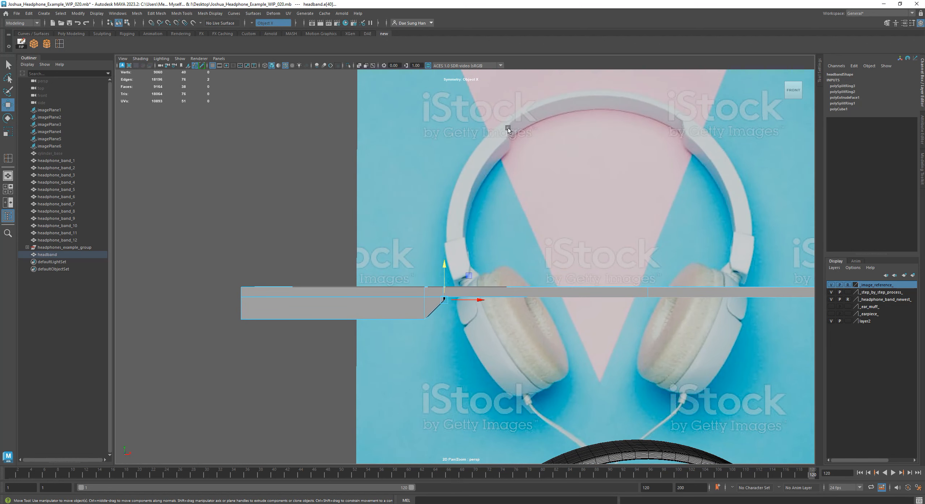
Step: Compare the sloped step with the reference image and inspect its raised edge from below
mouse_move(428, 286)
alt+right_down()
mouse_move(458, 306)
mouse_move(384, 286)
mouse_move(437, 286)
alt+right_up()
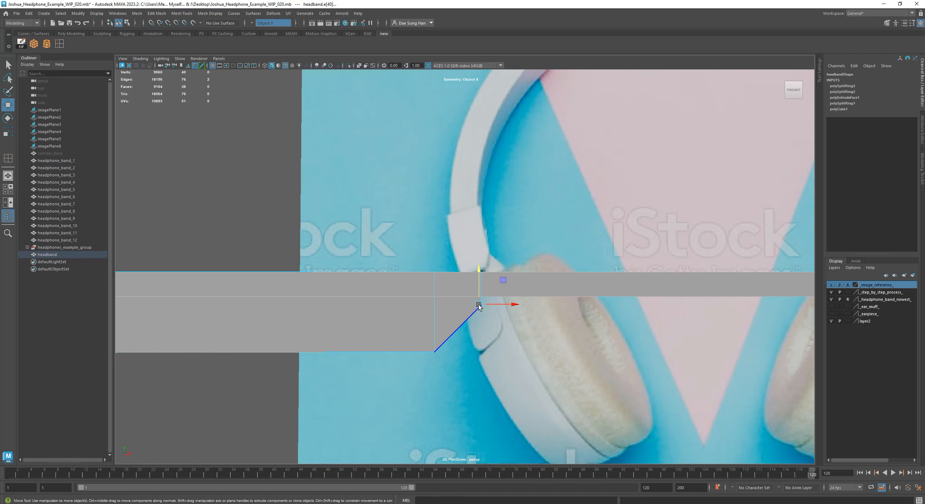
alt+right_drag(694, 215, 505, 210)
alt+middle_drag(543, 246, 547, 248)
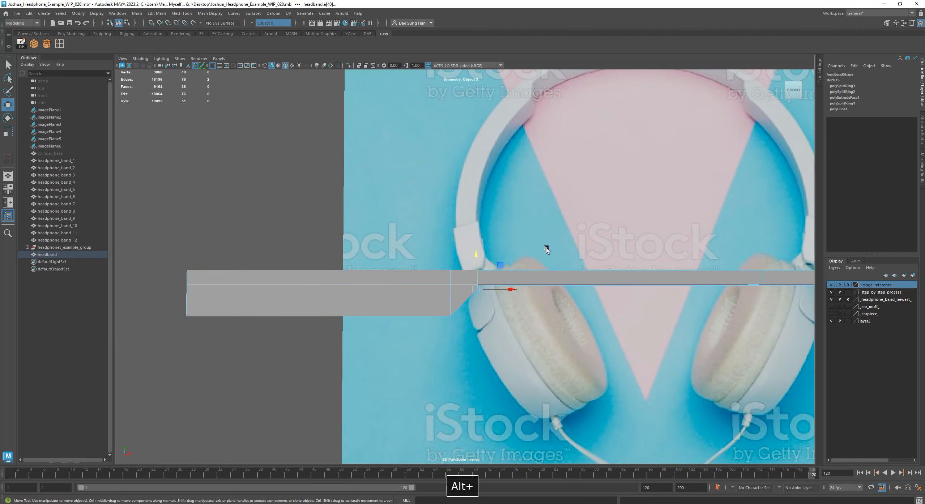
alt+drag(546, 249, 643, 307)
alt+middle_drag(559, 299, 419, 246)
alt+right_drag(419, 246, 526, 297)
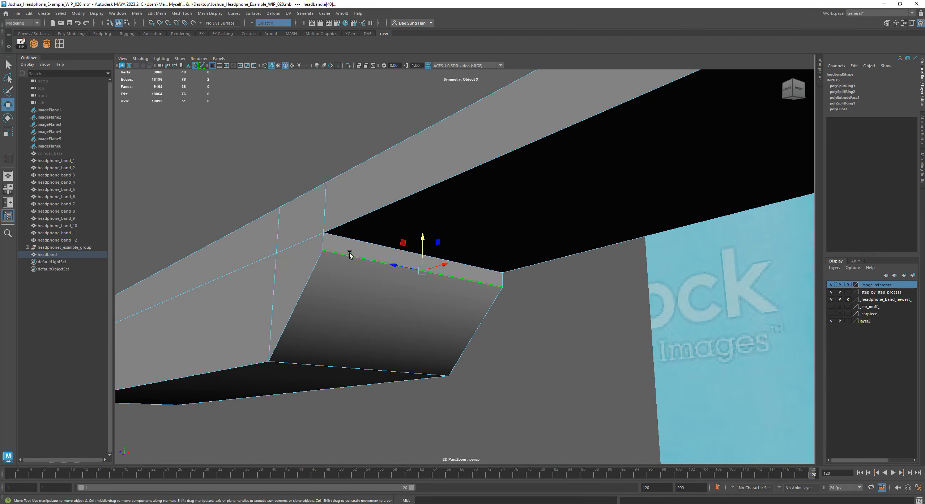
Step: Switch the headband from edge to vertex editing at the sloped step beneath the thin bar
alt+drag(310, 268, 380, 234)
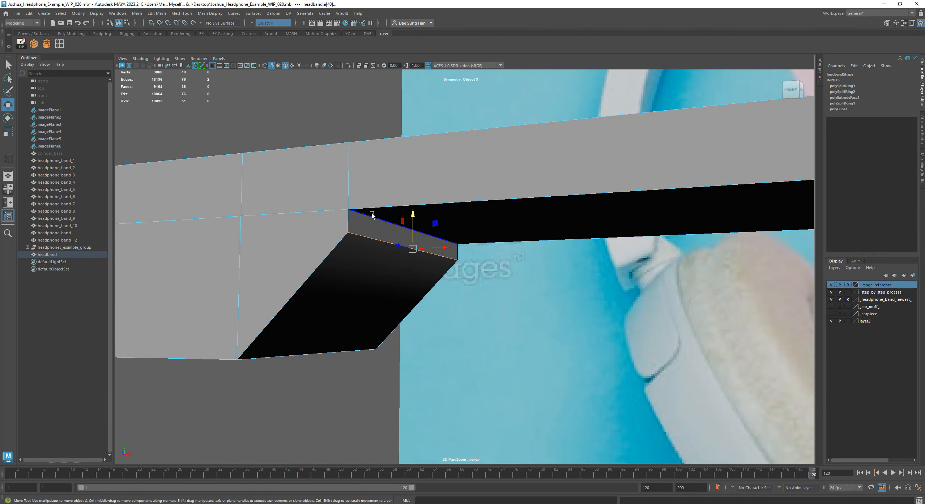
right_click(383, 177)
right_click(385, 176)
right_drag(386, 176, 317, 170)
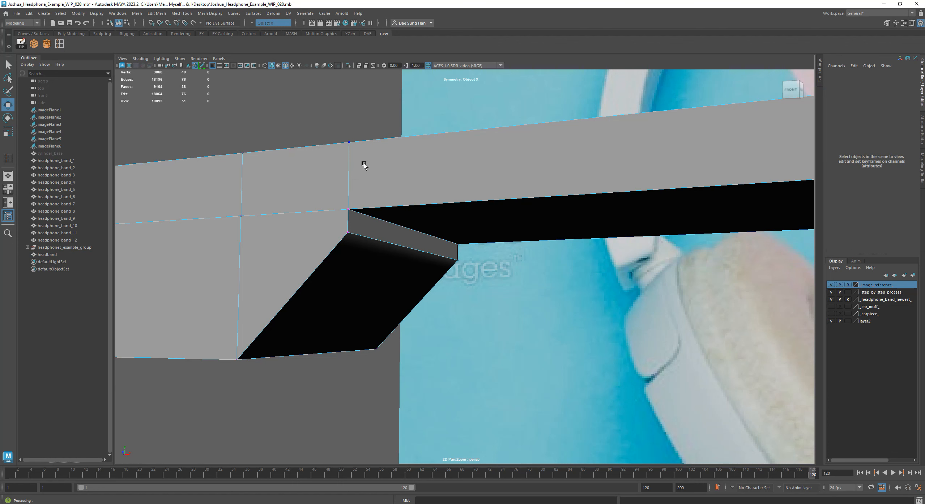
alt+drag(412, 261, 345, 246)
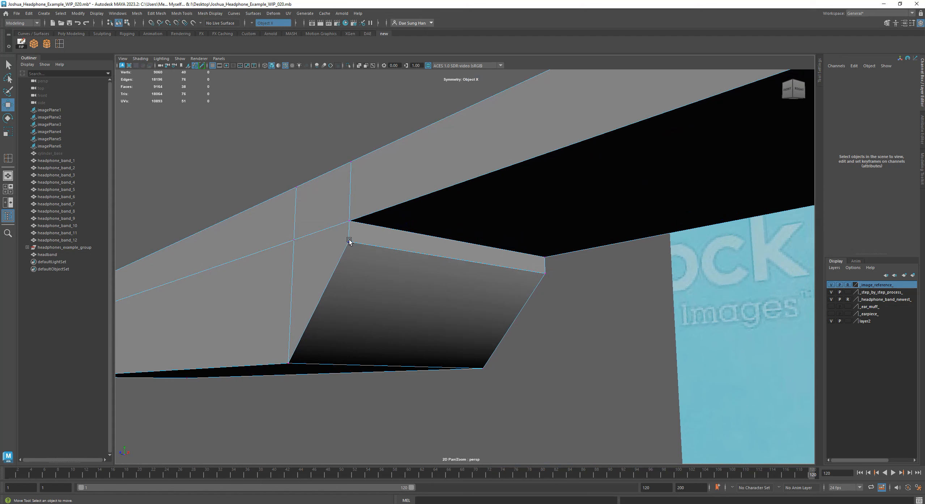
Step: Add the Target Weld tool to the current custom shelf and activate it with Merge To set to Target
click(190, 16)
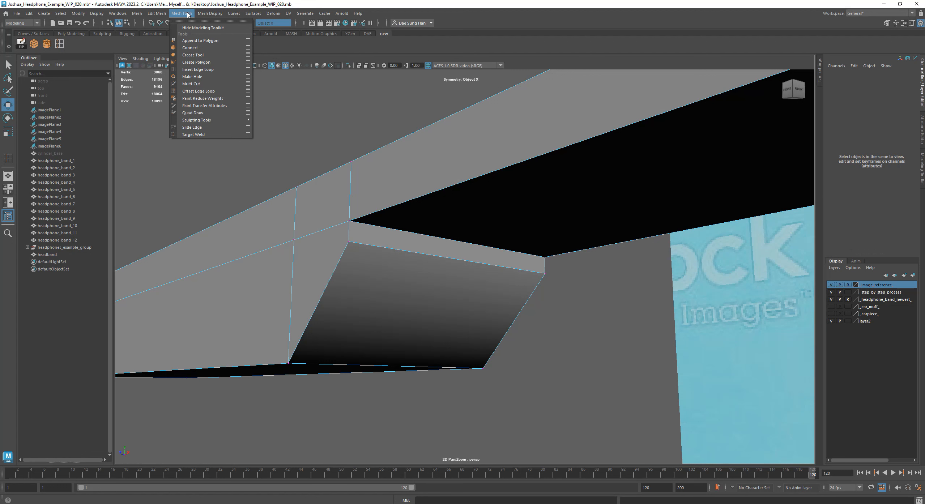
mouse_move(151, 14)
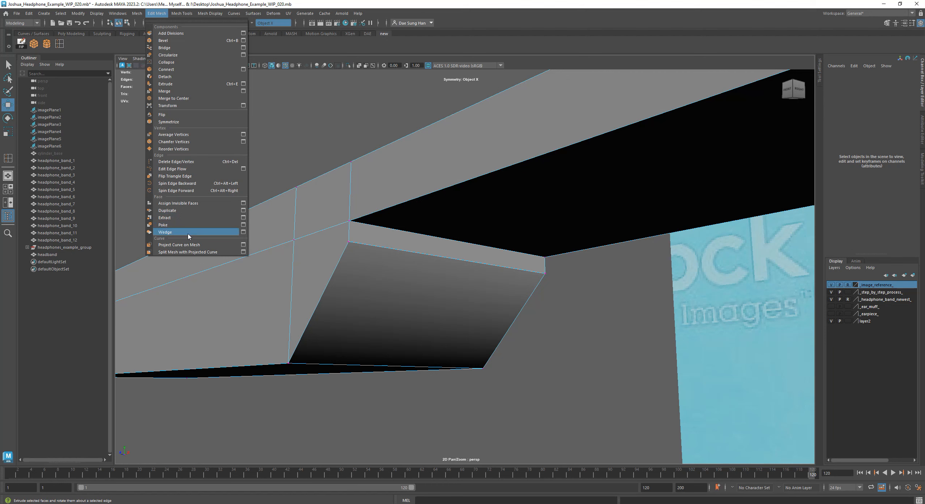
mouse_move(182, 13)
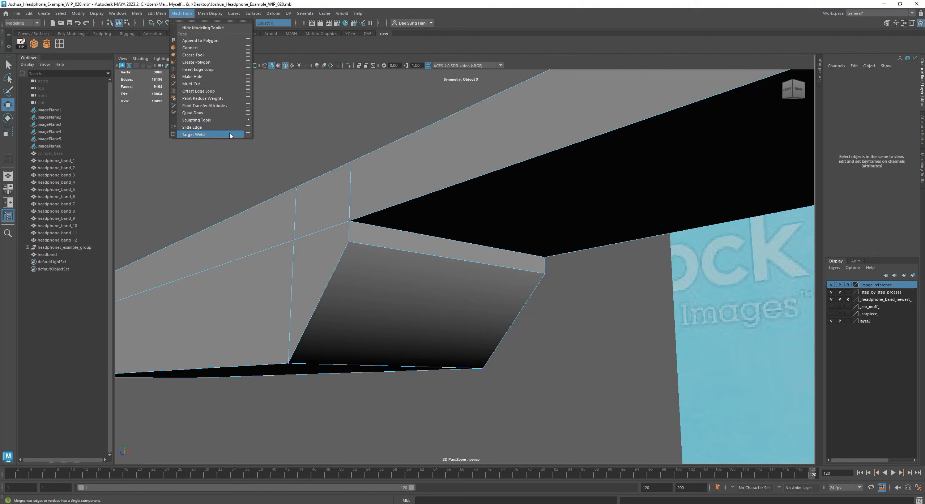
ctrl+shift+click(249, 134)
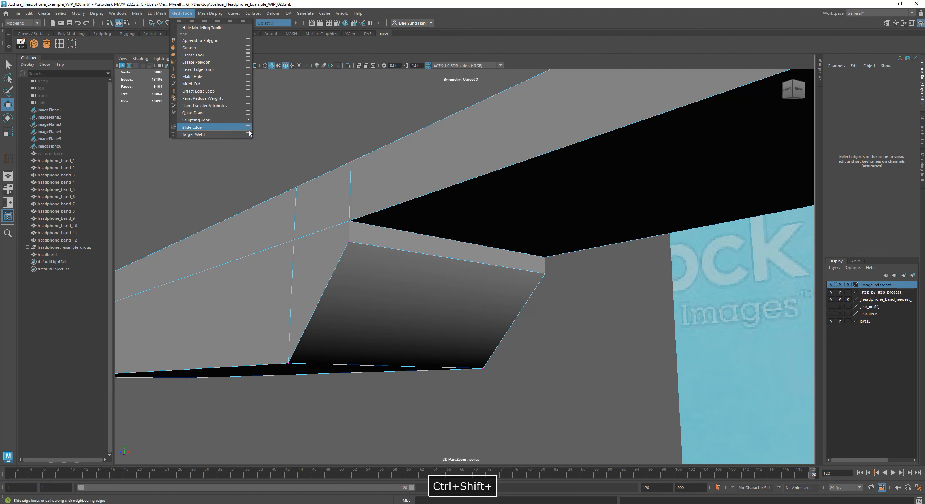
click(73, 44)
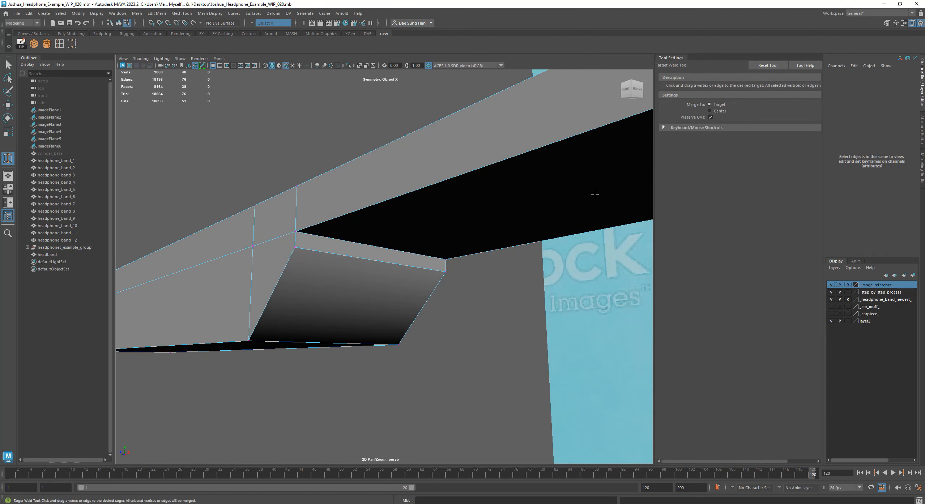
Step: Target-weld the front and back vertices at the top of the slope onto the thin bar's corner vertices directly above
alt+drag(333, 297, 382, 283)
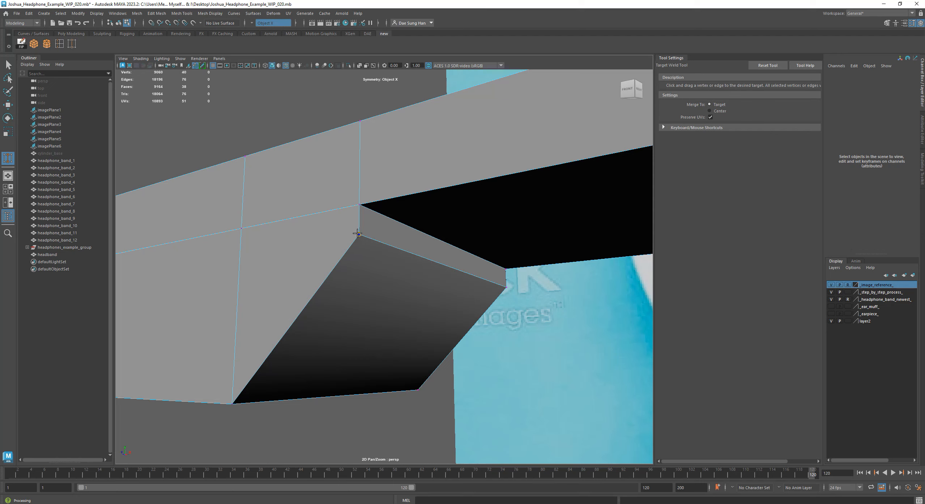
drag(359, 234, 359, 205)
alt+drag(491, 262, 385, 269)
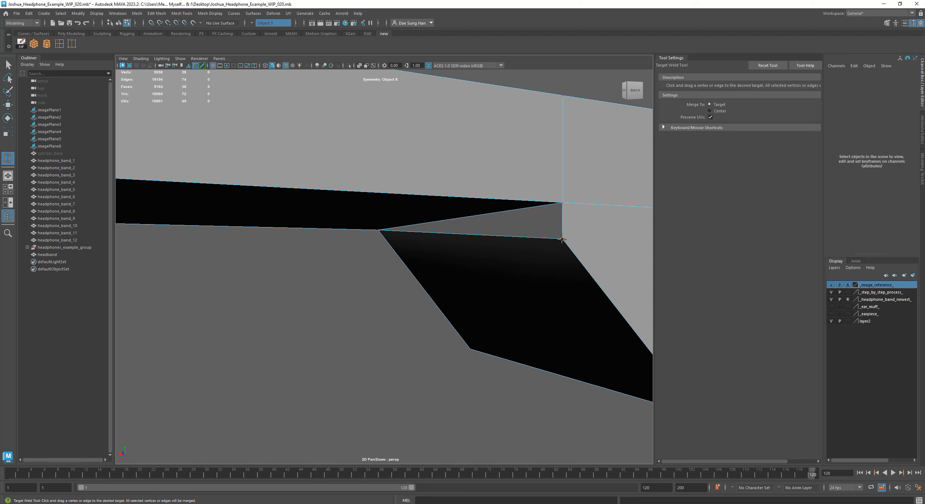
drag(563, 232, 563, 203)
alt+drag(312, 282, 267, 250)
key(w)
Step: Test the welded front and back corners by shifting their vertices slightly along Y, and undo the shift
alt+right_drag(355, 263, 432, 268)
alt+middle_drag(501, 259, 418, 246)
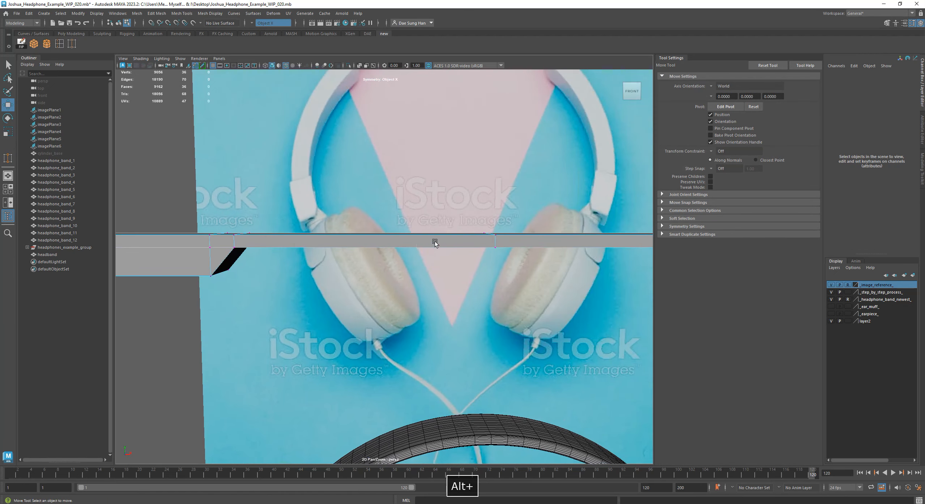
alt+right_drag(418, 246, 351, 226)
alt+middle_drag(434, 232, 350, 217)
alt+right_drag(349, 218, 522, 226)
alt+drag(521, 226, 519, 194)
alt+middle_drag(519, 194, 434, 239)
alt+right_drag(435, 238, 470, 217)
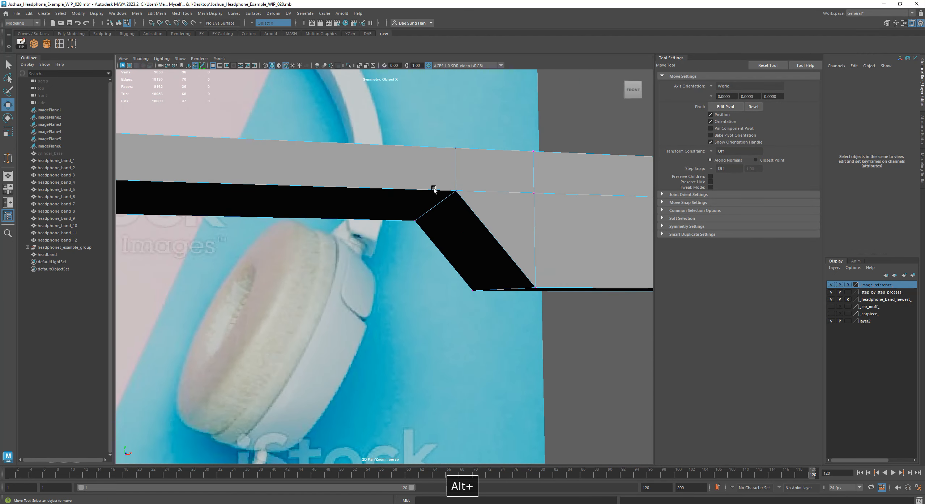
click(457, 191)
drag(457, 161, 459, 158)
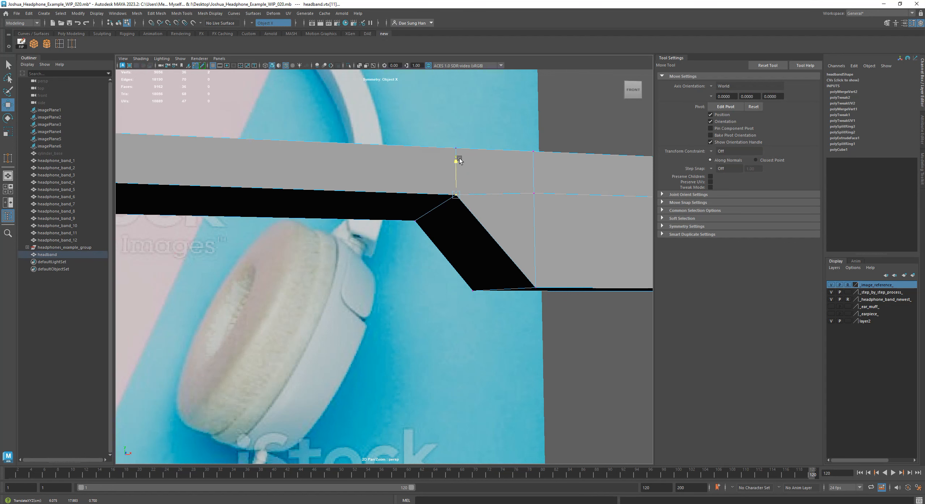
click(415, 220)
drag(415, 189, 419, 192)
key(z)
Step: Deselect the vertices and check the Poly Count entry among the heads-up display options
alt+right_drag(525, 205, 246, 206)
alt+drag(246, 206, 235, 218)
alt+right_drag(235, 218, 210, 194)
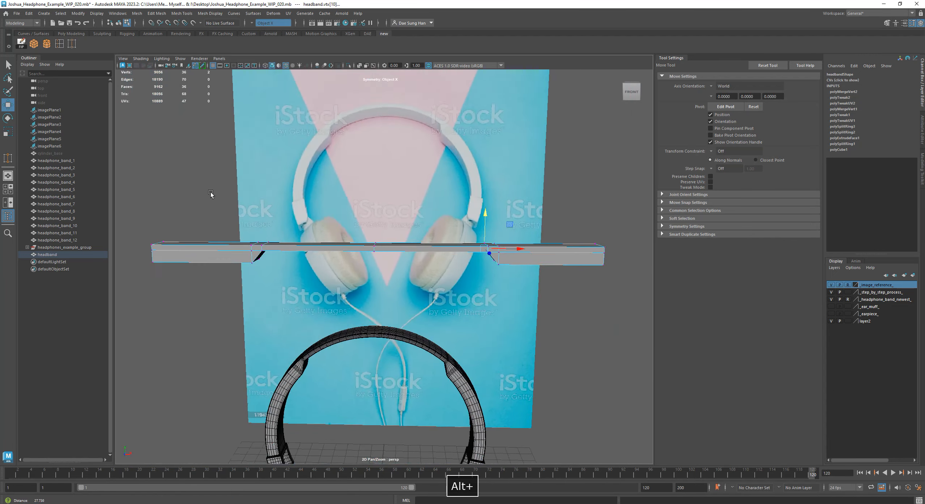
alt+drag(211, 195, 210, 192)
alt+middle_drag(210, 192, 223, 197)
click(198, 178)
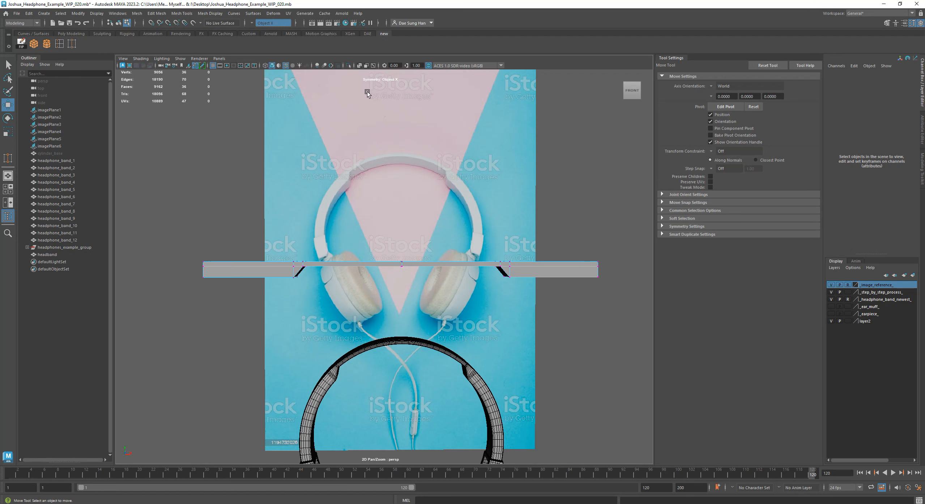
click(97, 14)
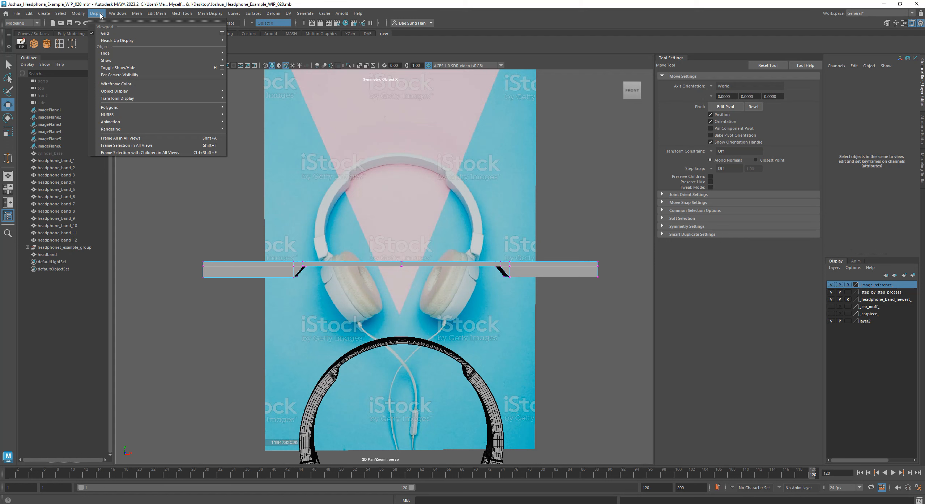
mouse_move(124, 109)
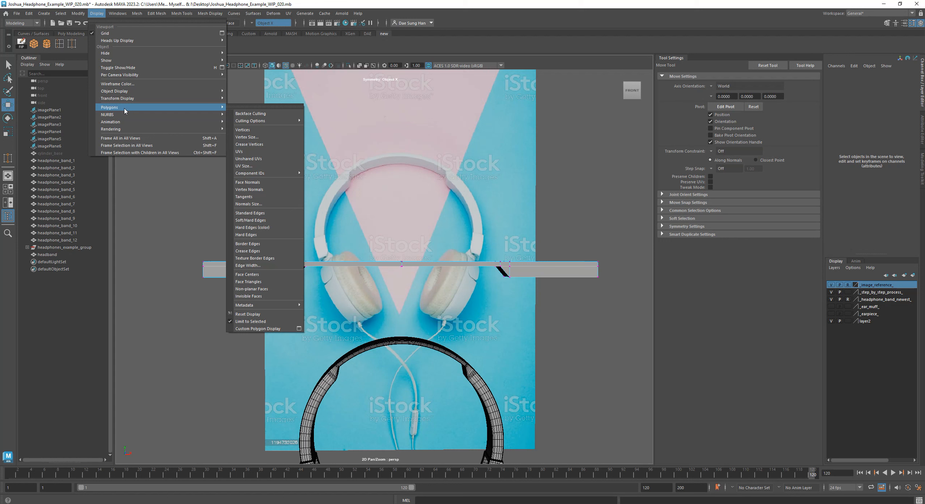
mouse_move(158, 43)
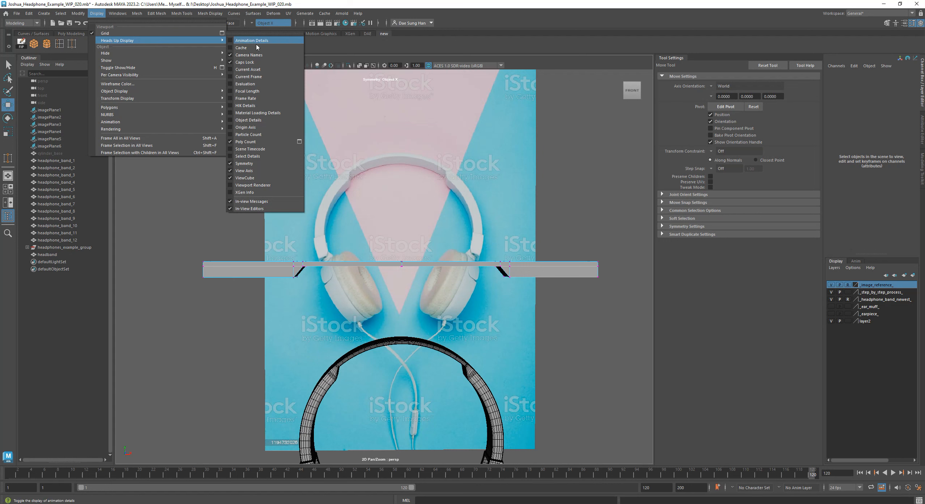
click(237, 143)
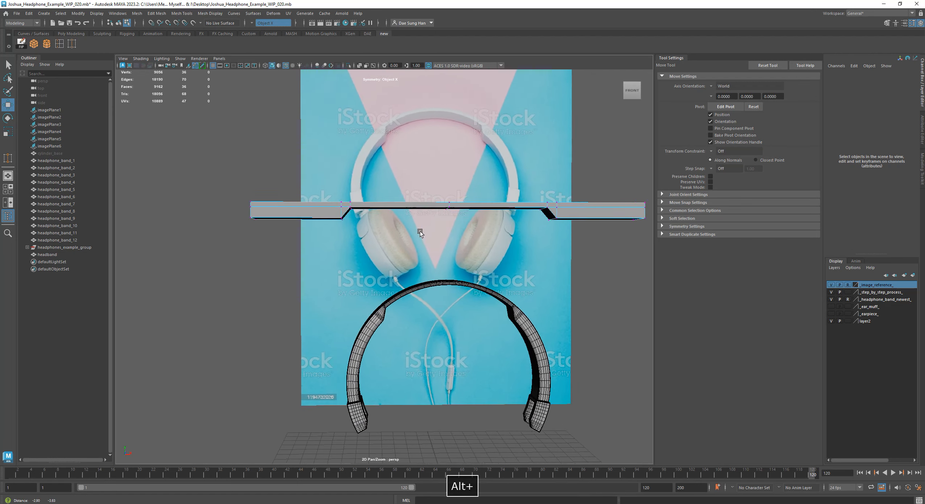
Step: Select the whole headband and save the scene as a new Maya Binary file with a name ending in Headphone_New_01
alt+drag(420, 232, 484, 202)
click(487, 201)
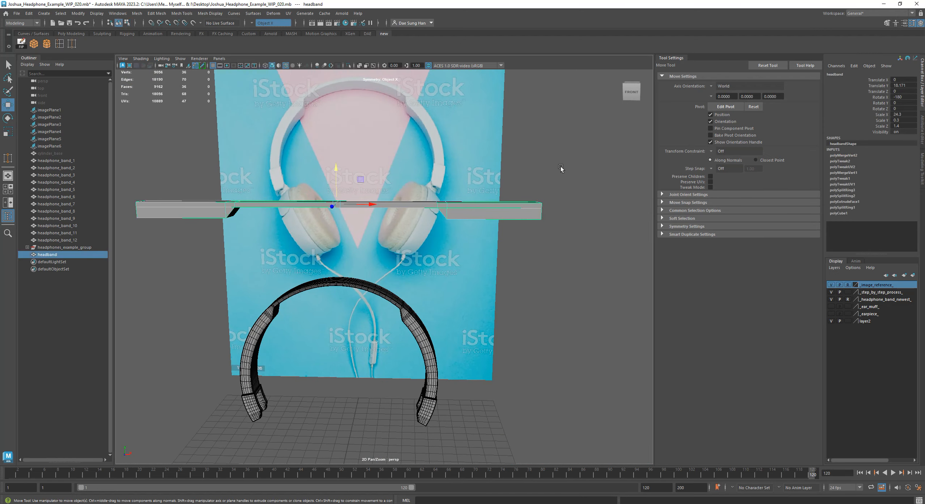
key(ctrl+shift+s)
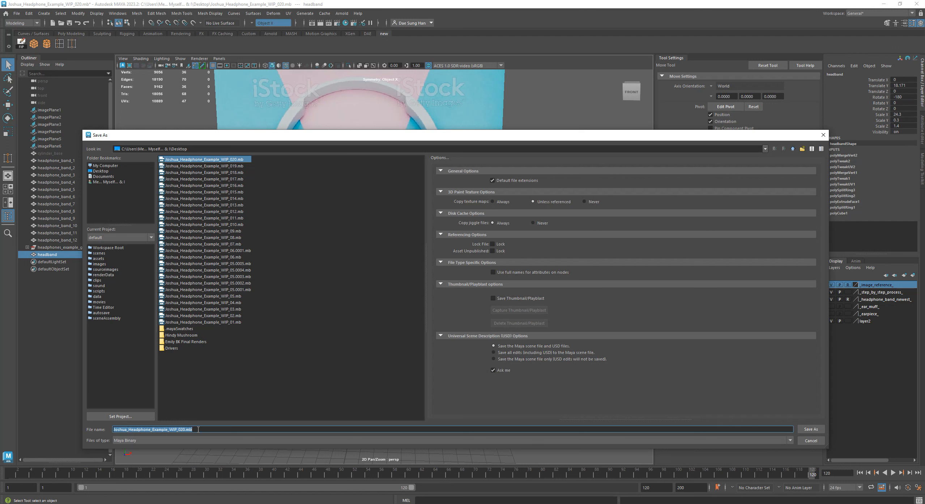
click(203, 406)
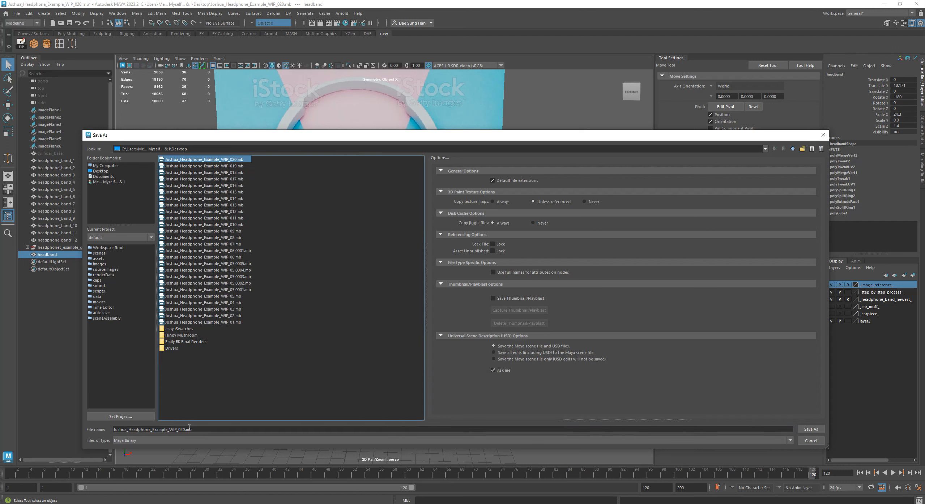
click(171, 430)
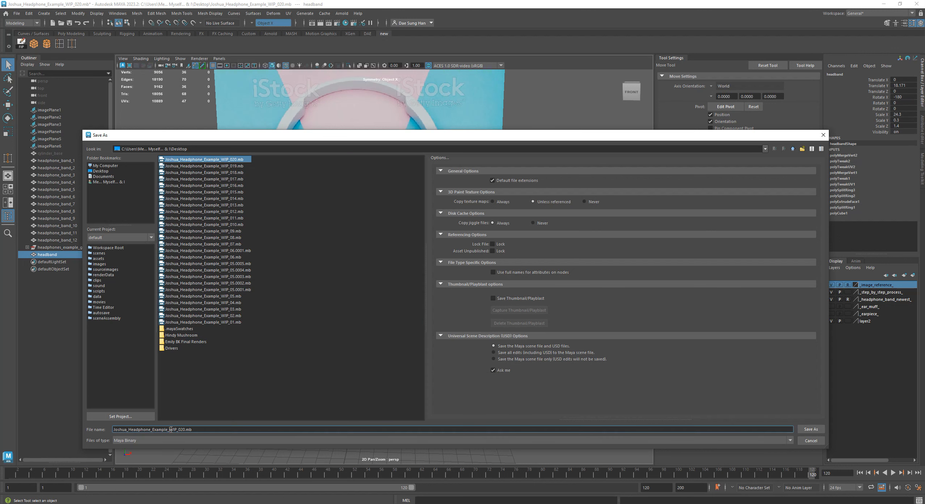
drag(170, 430, 270, 439)
key(BackSpace)
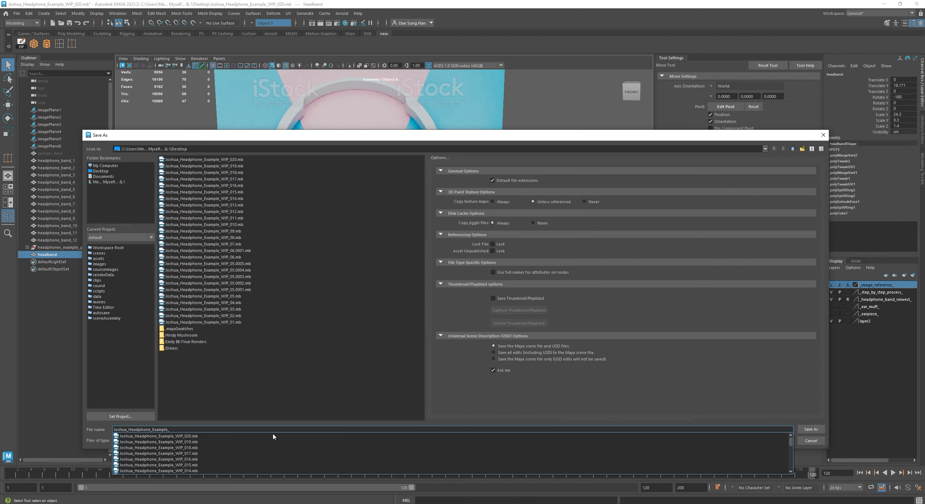
key(BackSpace)
key(BackSpace)
key(BackSpace)
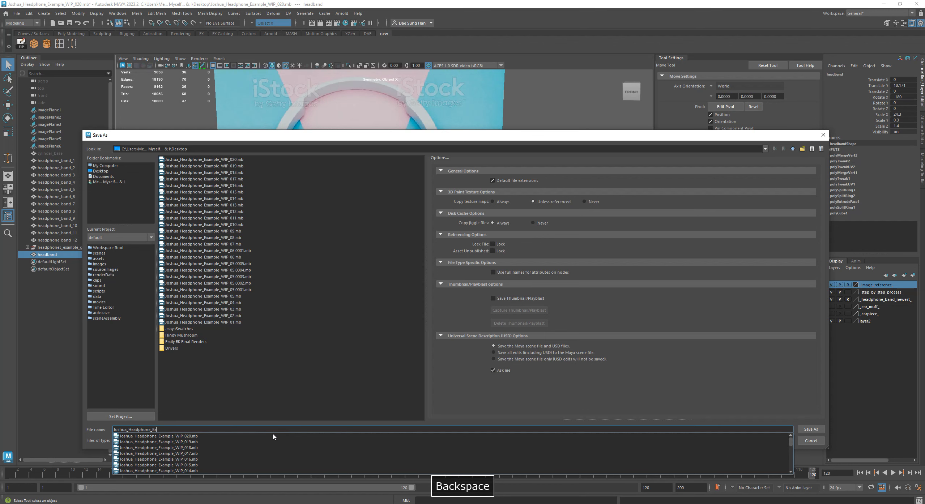
key(BackSpace)
text(New_01)
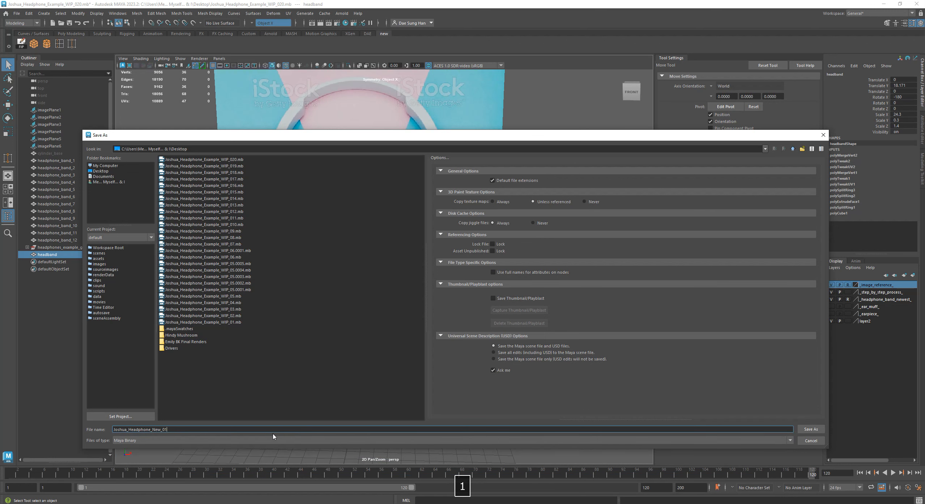
key(Return)
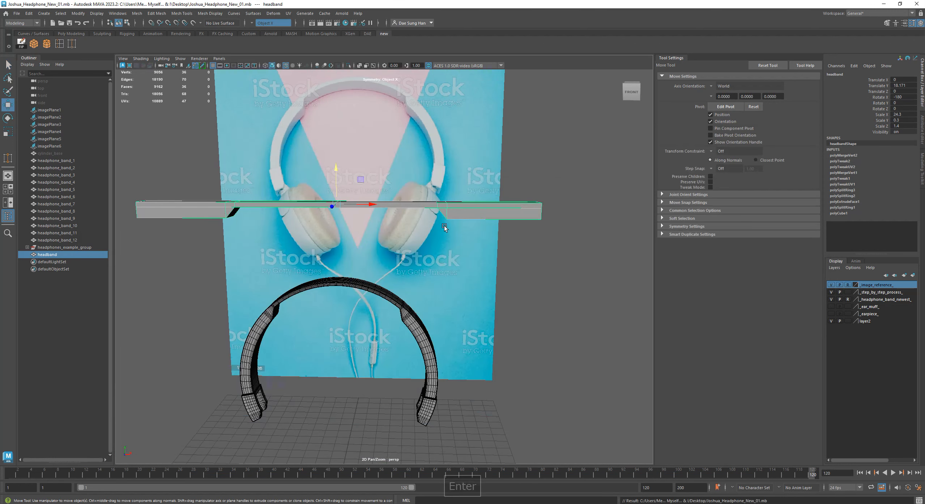
Step: Compare the sloped steps on the straight headband's underside with those on the finished curved band below it
key(w)
alt+drag(339, 243, 360, 249)
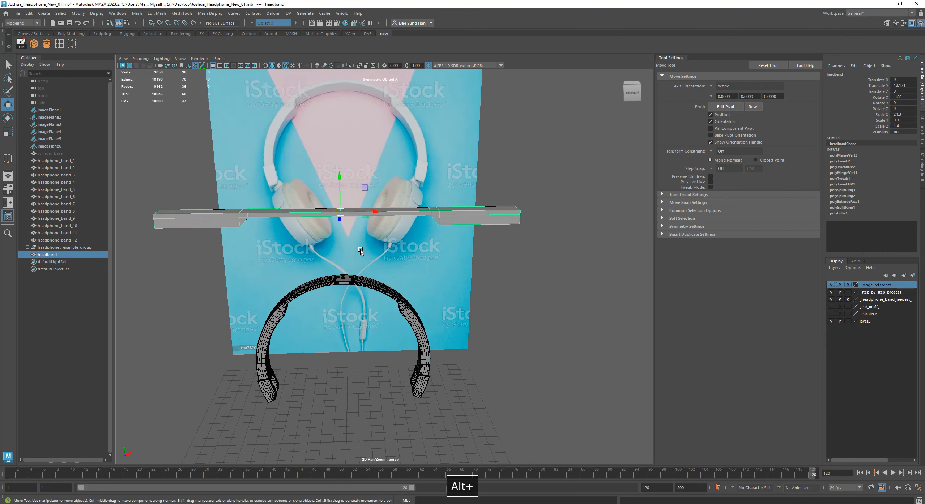
alt+drag(316, 305, 378, 264)
alt+right_drag(378, 264, 456, 221)
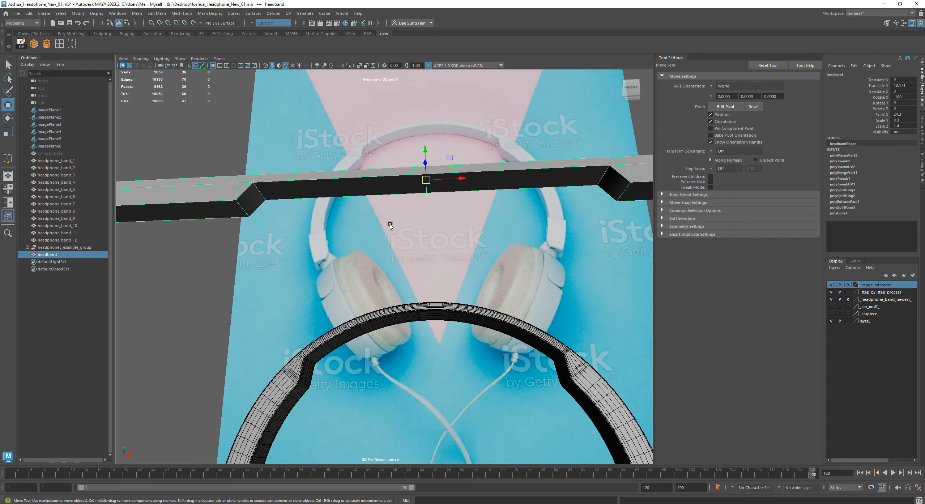
alt+right_drag(358, 218, 405, 308)
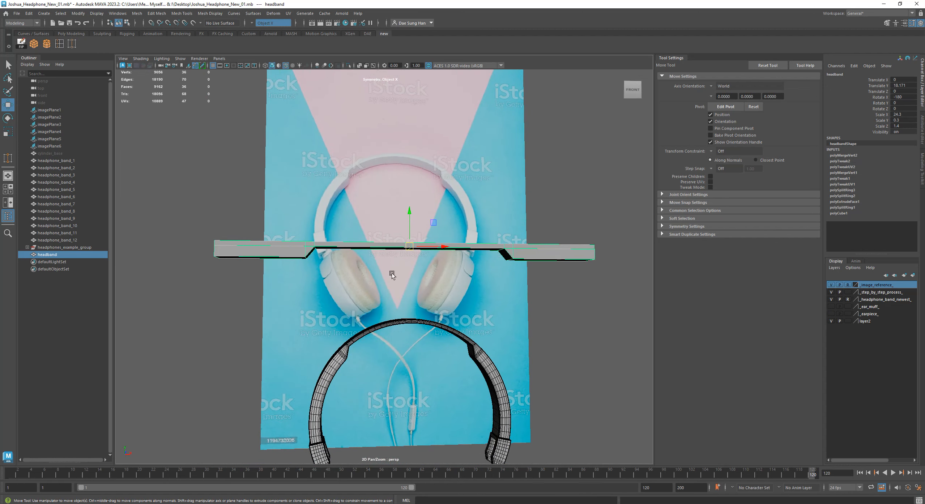
alt+middle_drag(350, 220, 391, 244)
alt+right_drag(391, 244, 577, 274)
alt+drag(292, 315, 393, 299)
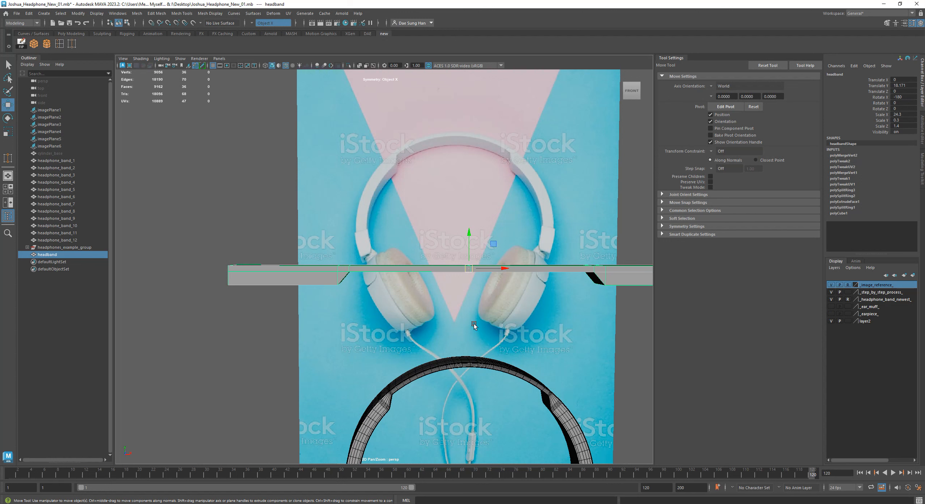
Step: Examine the headband's shape against the reference photo and survey the surrounding reference images and step-by-step band models
alt+drag(459, 318, 398, 302)
alt+right_drag(398, 302, 344, 281)
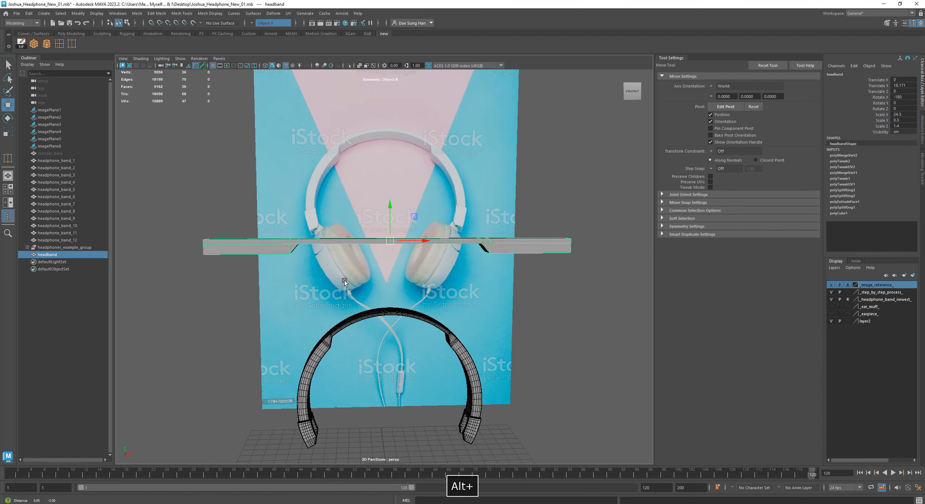
alt+middle_drag(344, 280, 355, 287)
alt+drag(355, 287, 359, 224)
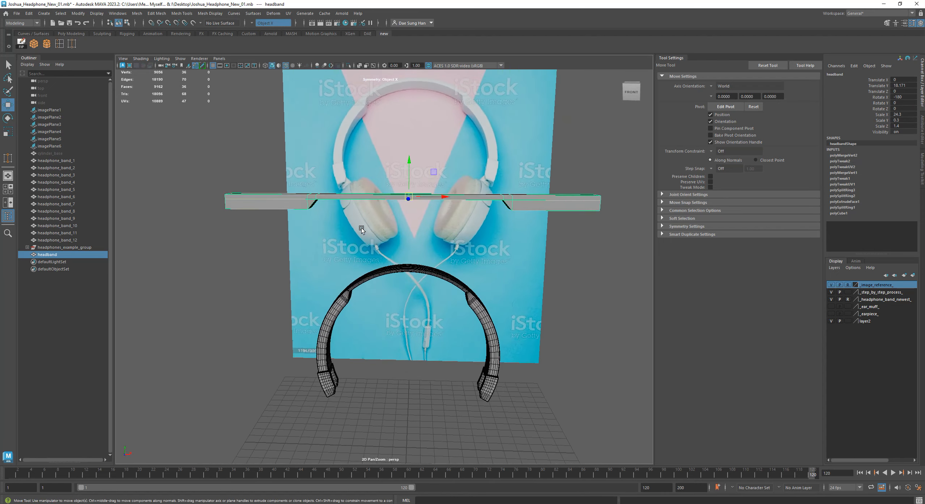
alt+right_drag(359, 225, 381, 300)
alt+drag(380, 300, 393, 292)
alt+middle_drag(292, 269, 371, 303)
alt+right_drag(370, 304, 507, 322)
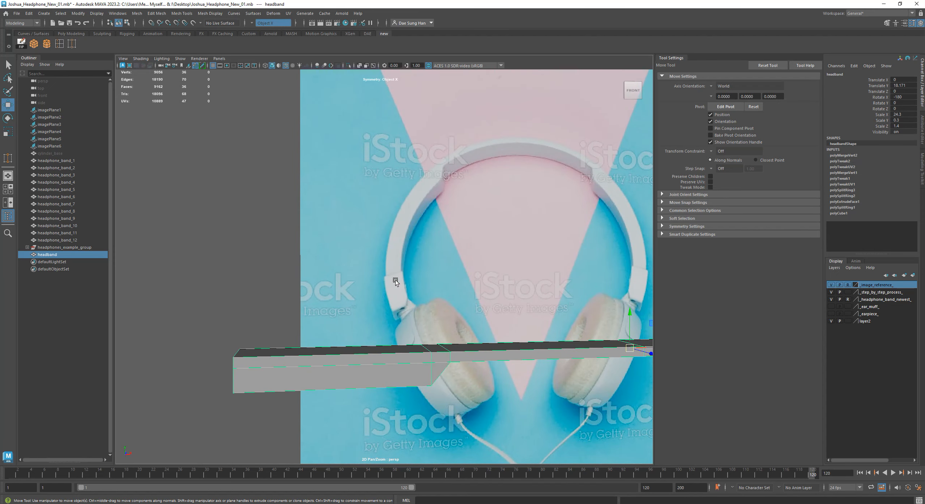
alt+right_drag(384, 310, 212, 271)
alt+middle_drag(212, 271, 315, 396)
alt+right_drag(314, 396, 457, 382)
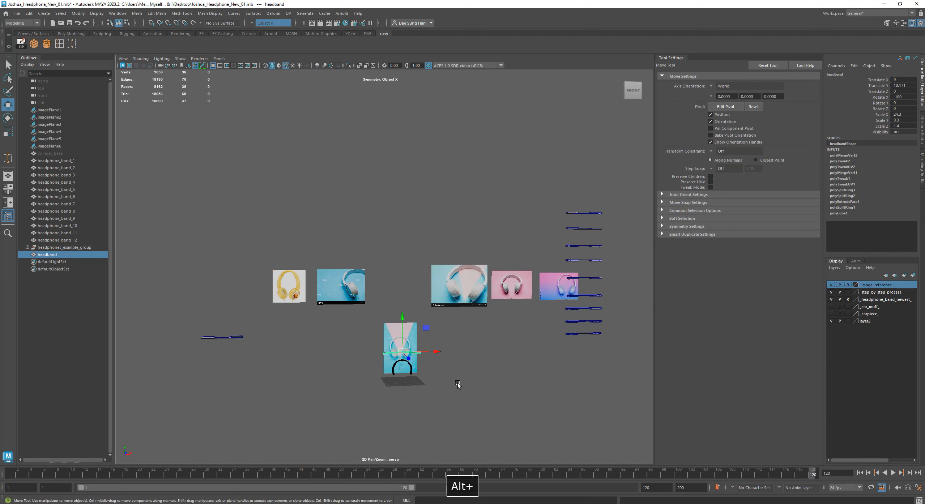
Step: Examine the step-by-step band models up close, comparing how the inner steps and end blocks develop from one stage to the following
click(458, 383)
alt+middle_drag(459, 367, 343, 337)
alt+right_drag(343, 337, 512, 210)
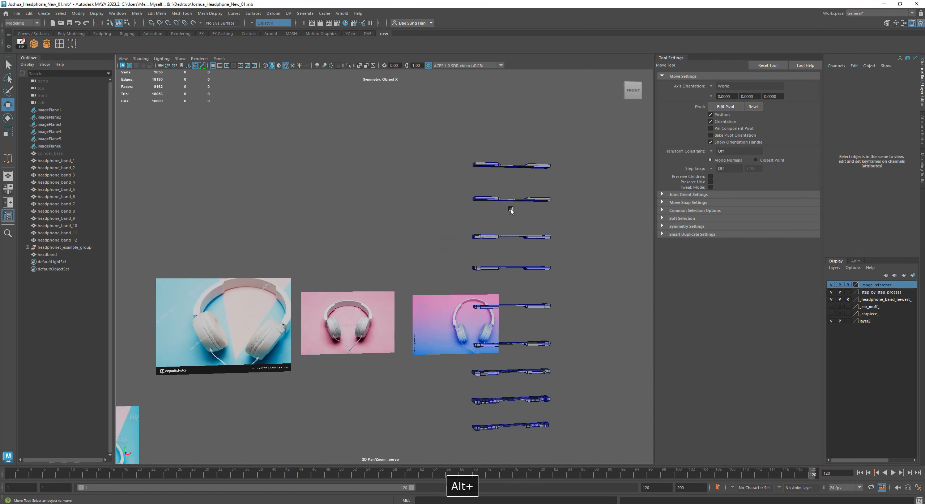
click(519, 164)
key(f)
alt+drag(444, 284, 427, 305)
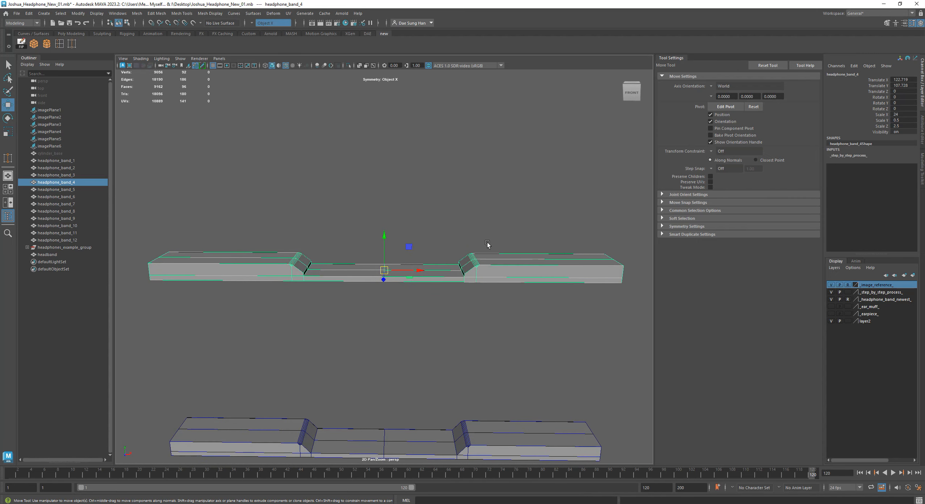
alt+right_drag(488, 245, 377, 336)
alt+middle_drag(376, 336, 401, 237)
alt+middle_drag(359, 338, 349, 211)
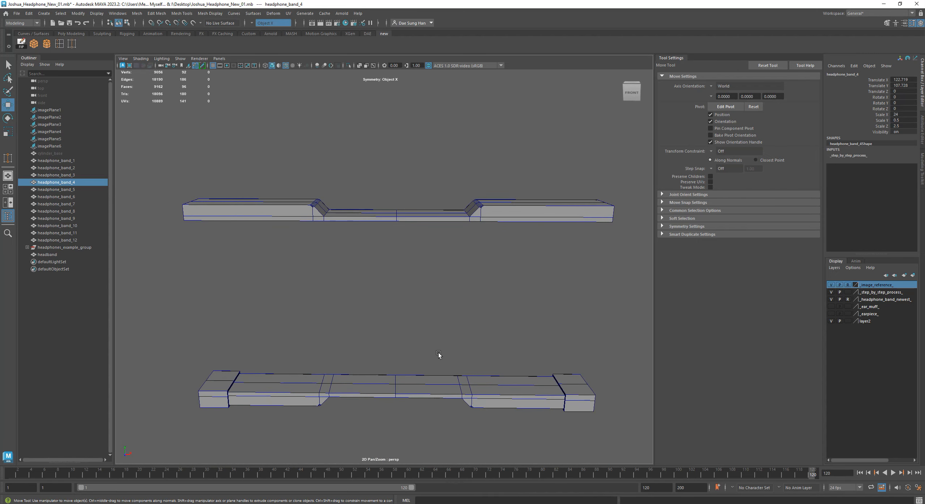
alt+middle_drag(437, 352, 460, 219)
alt+drag(331, 288, 367, 286)
alt+right_drag(368, 286, 304, 286)
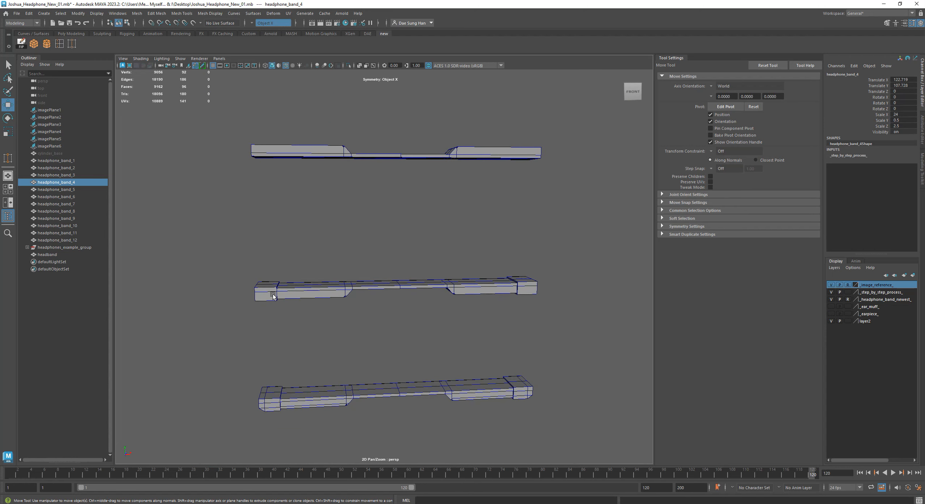
alt+middle_drag(272, 296, 372, 278)
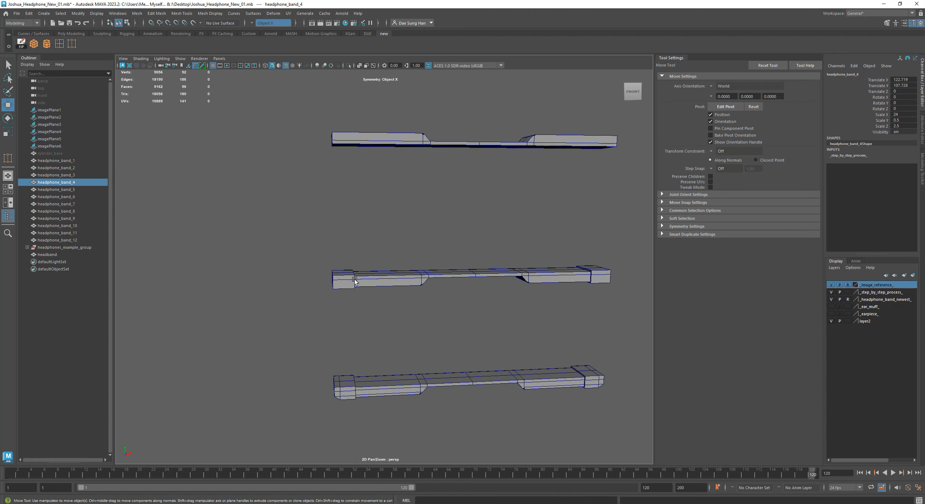
Step: Move headphone_band_6 to Translate X 0 and Y 0, raise it above the headband in front of the reference photo, and deselect it
alt+right_drag(457, 316, 336, 306)
click(416, 273)
alt+middle_drag(414, 302, 495, 256)
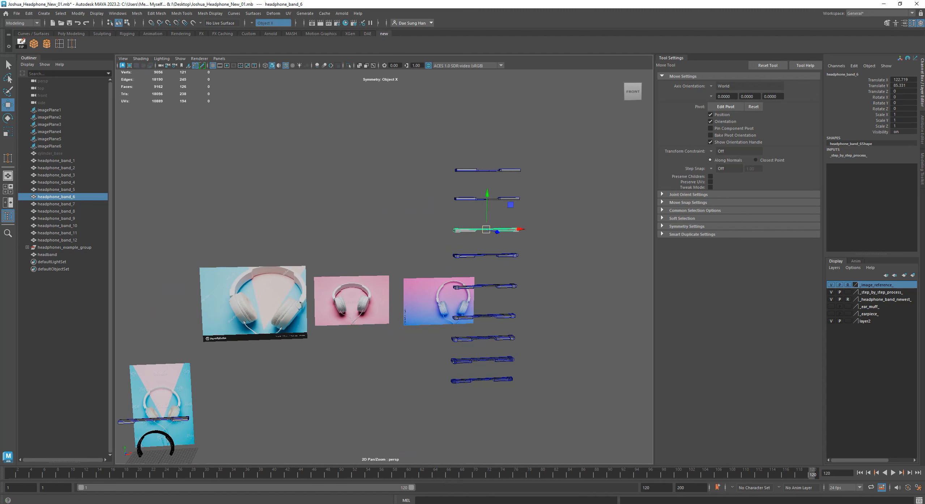
click(904, 86)
text(0)
key(Return)
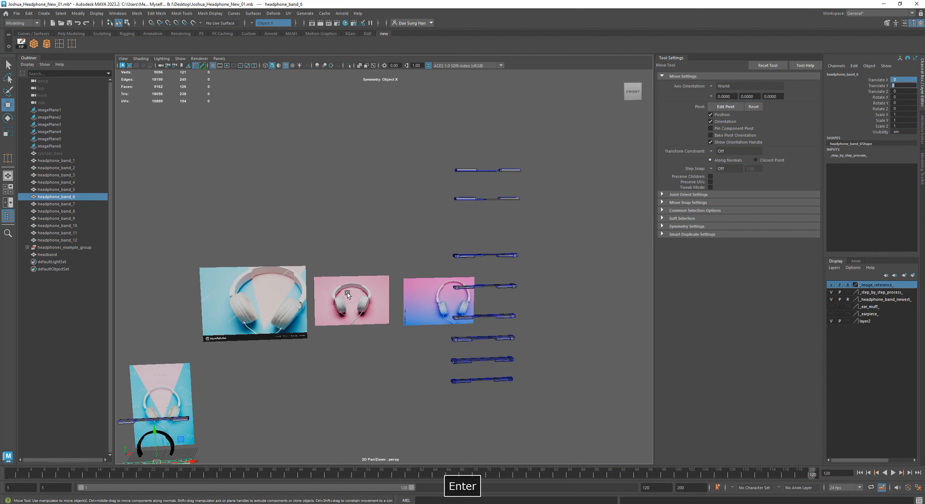
alt+middle_drag(161, 361, 430, 213)
alt+right_drag(351, 210, 514, 351)
drag(492, 391, 501, 181)
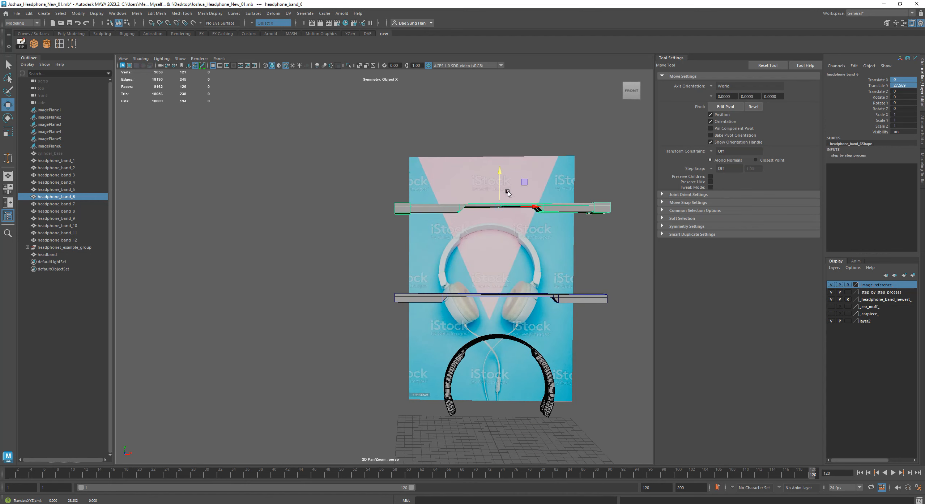
alt+middle_drag(484, 241, 385, 232)
alt+drag(384, 232, 385, 234)
click(315, 268)
alt+drag(315, 268, 302, 263)
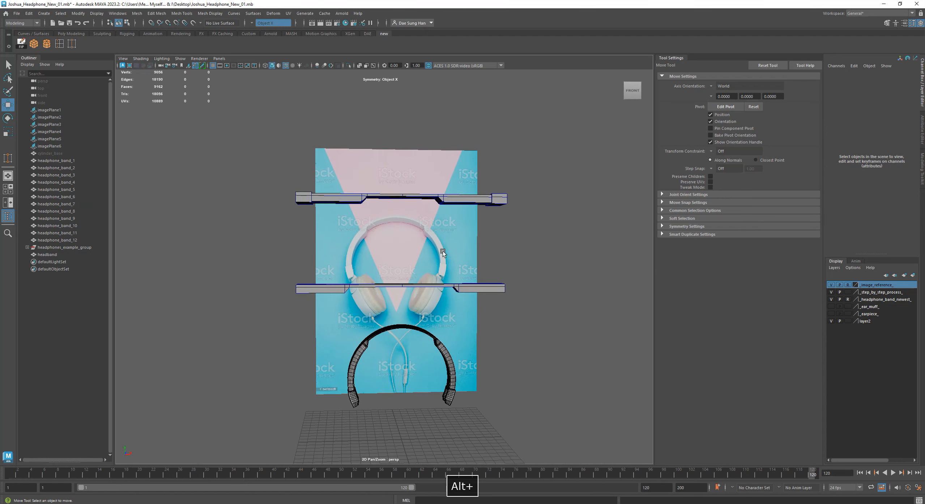
Step: In the front view, insert symmetrical edge loops near both ends of the headband, aligned with the end-block seams of the example band above
alt+drag(446, 239, 431, 254)
key(space)
key(space)
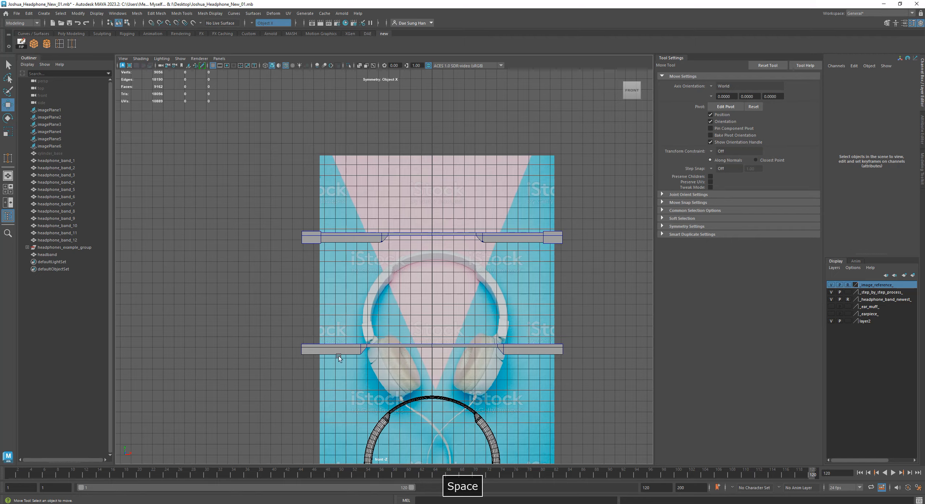
alt+right_drag(281, 381, 457, 269)
alt+middle_drag(457, 270, 434, 203)
alt+right_drag(273, 257, 456, 283)
alt+middle_drag(402, 289, 356, 289)
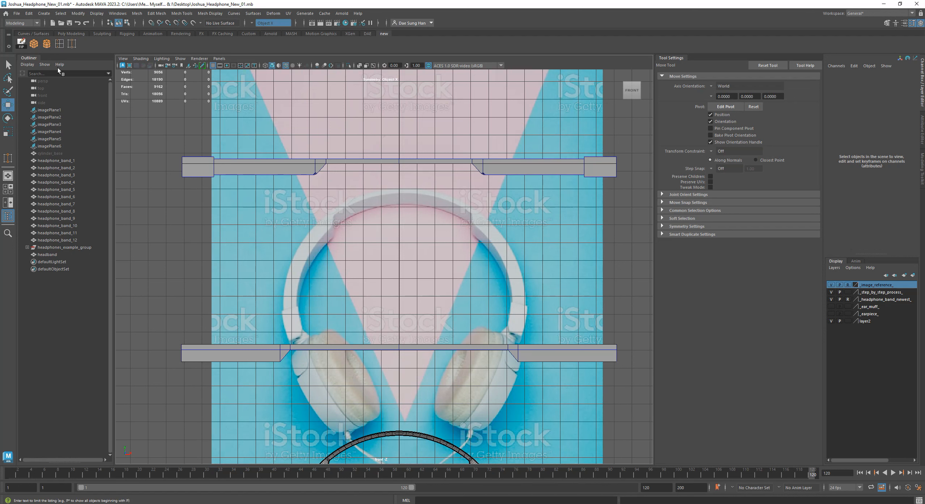
click(58, 46)
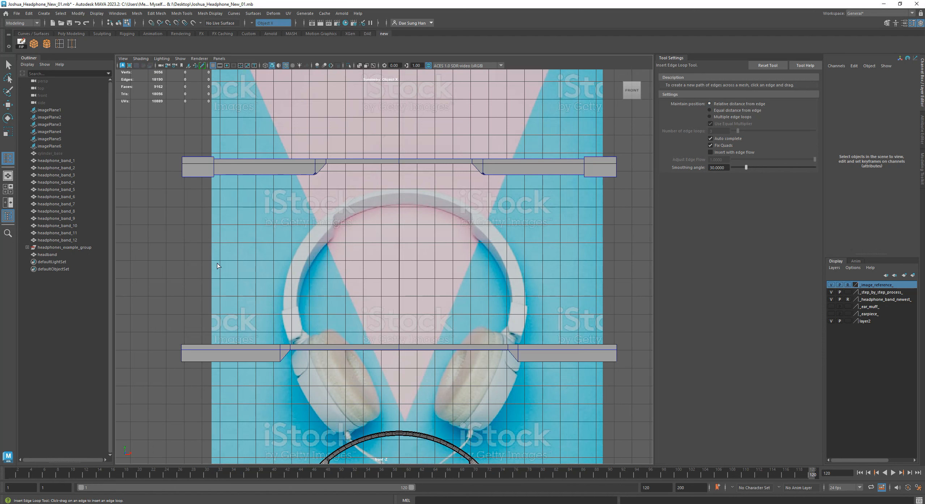
click(209, 350)
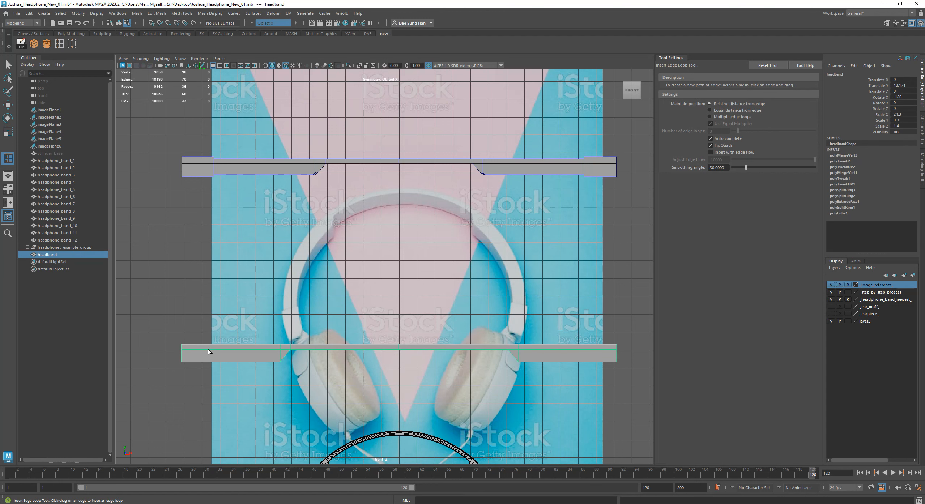
drag(209, 350, 209, 350)
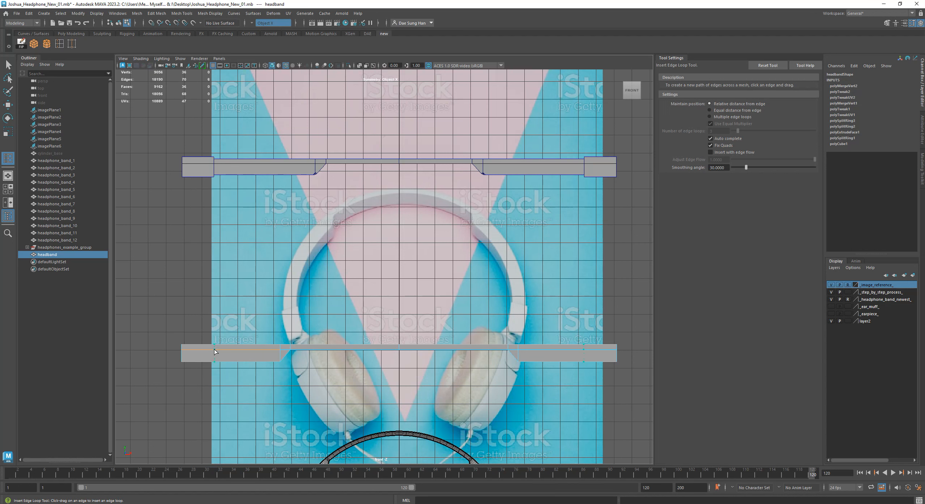
drag(213, 349, 214, 349)
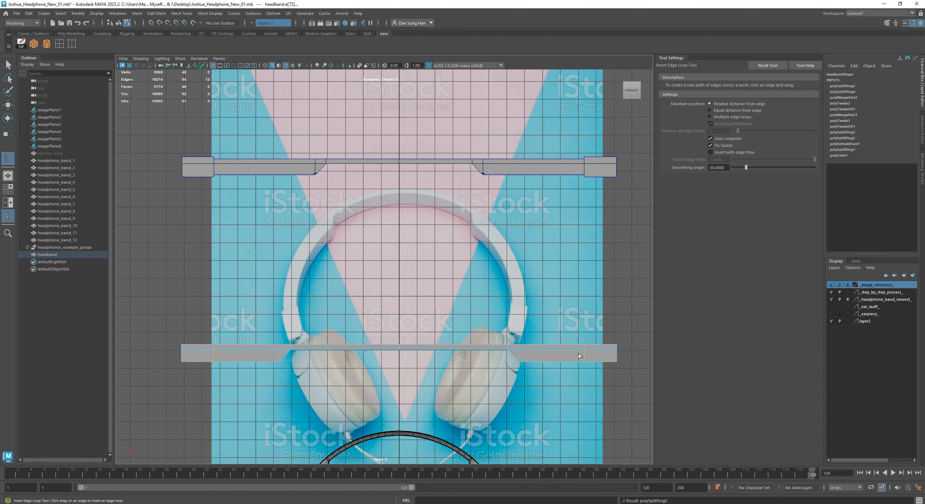
key(w)
alt+middle_drag(301, 268, 282, 234)
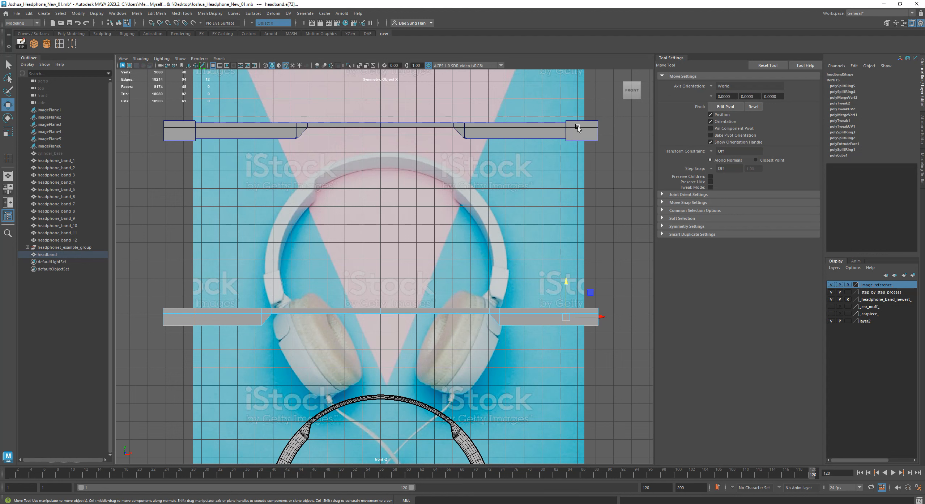
Step: Check the Insert Edge Loop options, the new loops near the headband's ends, and the end-piece seam above the ear cup in the reference photo
click(58, 44)
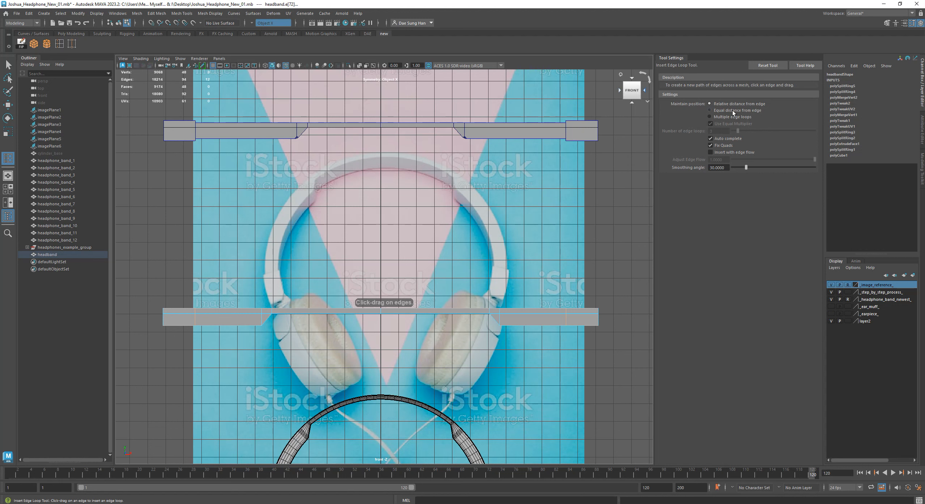
key(w)
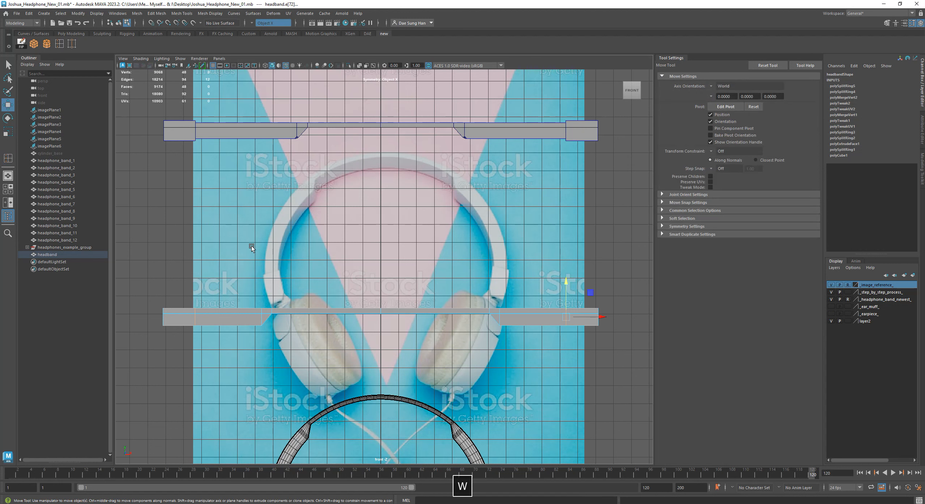
alt+middle_drag(306, 269, 290, 233)
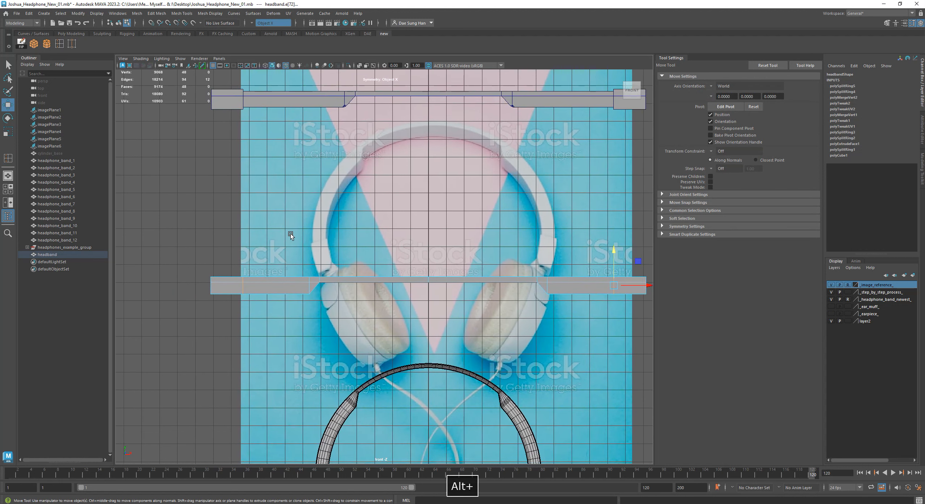
key(space)
key(space)
alt+drag(362, 181, 264, 207)
alt+right_drag(264, 206, 327, 232)
alt+middle_drag(328, 232, 430, 339)
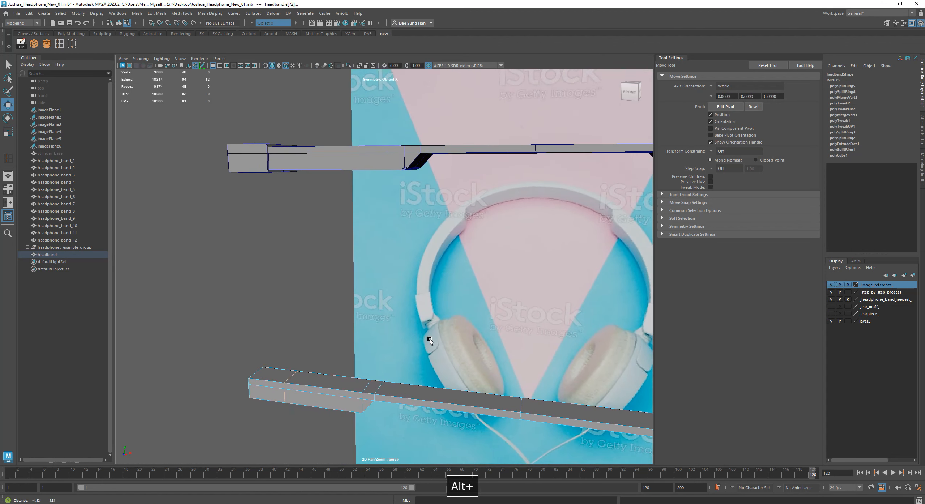
click(294, 307)
alt+drag(294, 306, 293, 352)
alt+right_drag(262, 242, 522, 300)
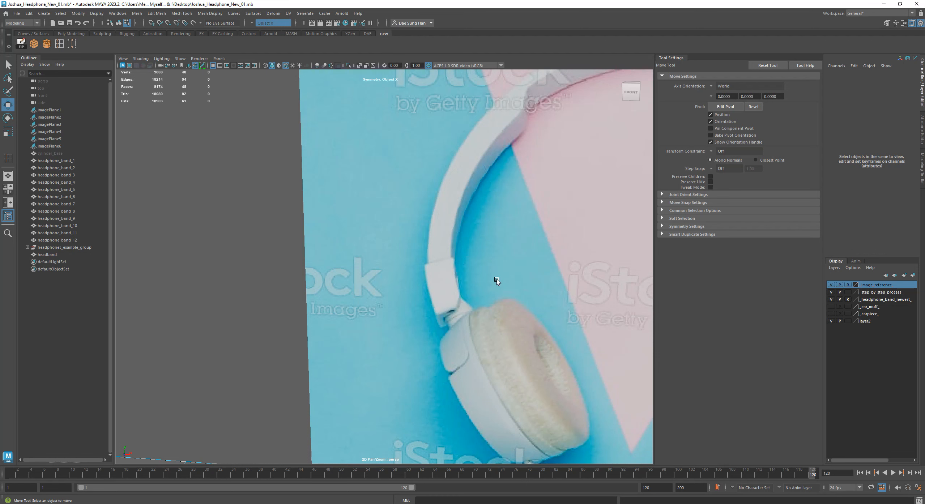
alt+middle_drag(496, 279, 394, 281)
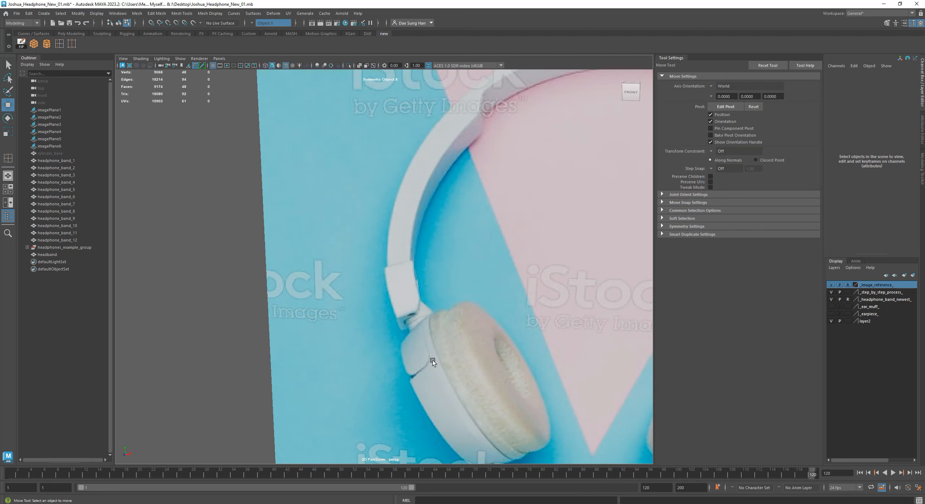
alt+right_drag(400, 244, 272, 289)
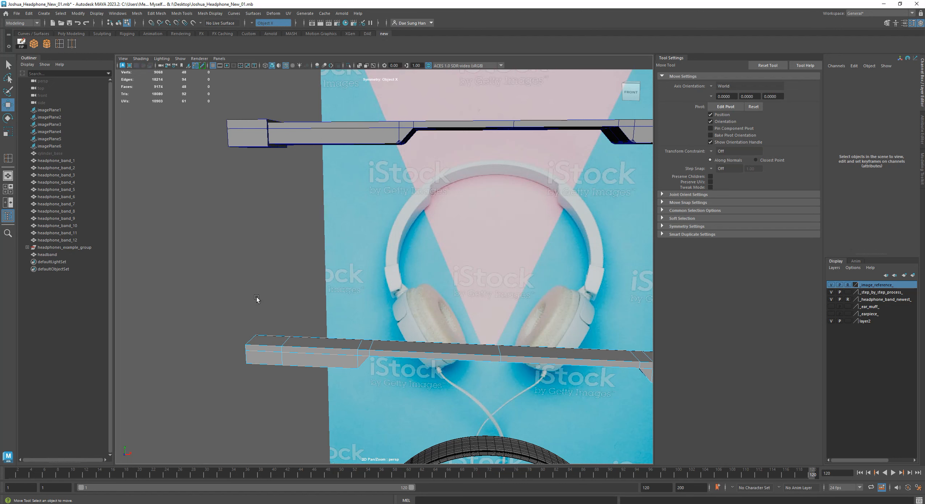
Step: Select the faces of the end blocks at both ends of the headband and save the scene
alt+right_drag(256, 297, 358, 292)
right_click(358, 293)
drag(234, 242, 286, 352)
alt+right_drag(361, 297, 275, 297)
alt+drag(344, 217, 325, 231)
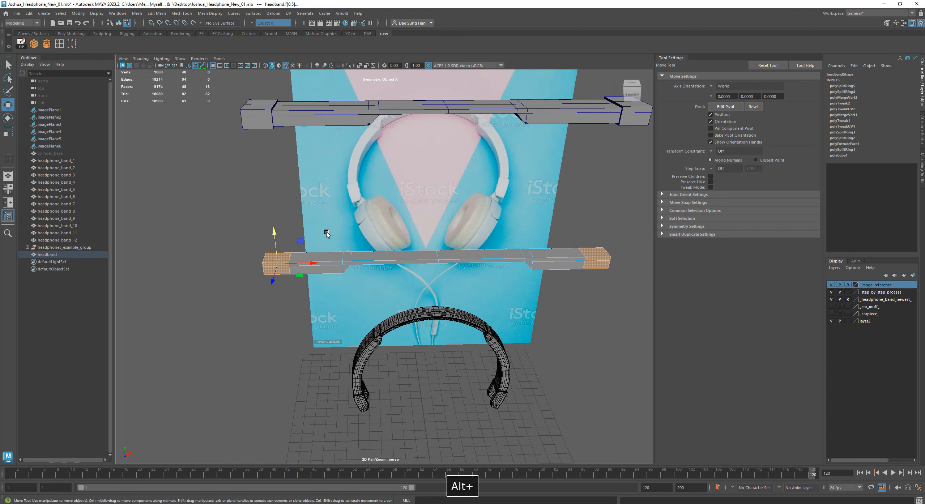
key(ctrl+s)
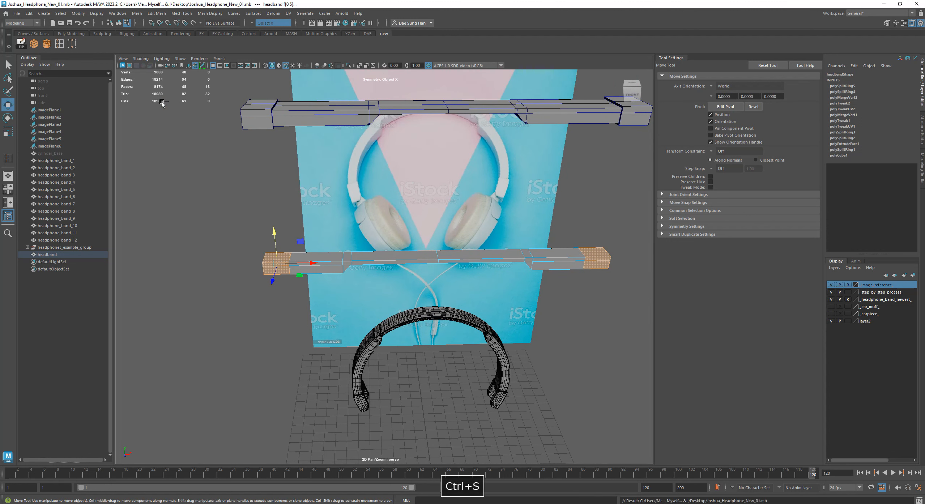
Step: Extract the selected end-block faces from the headband as separate pieces and clear the selection
key(w)
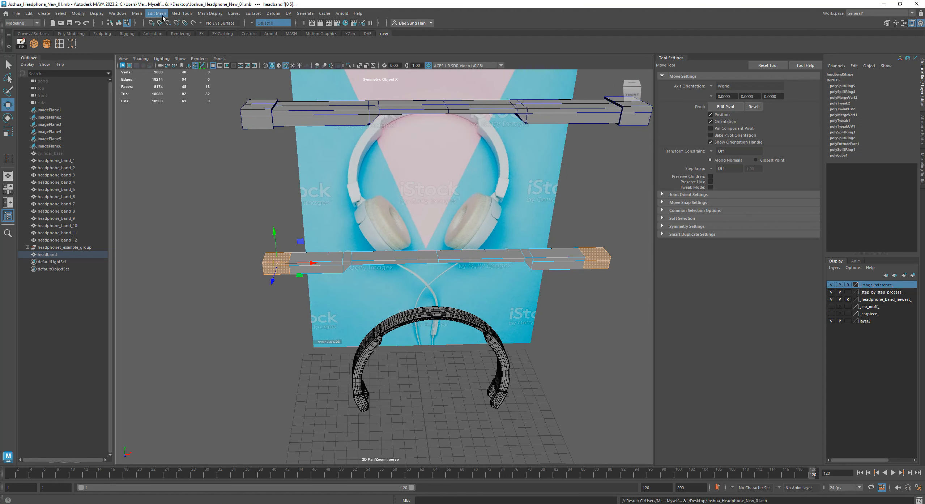
alt+drag(248, 246, 250, 235)
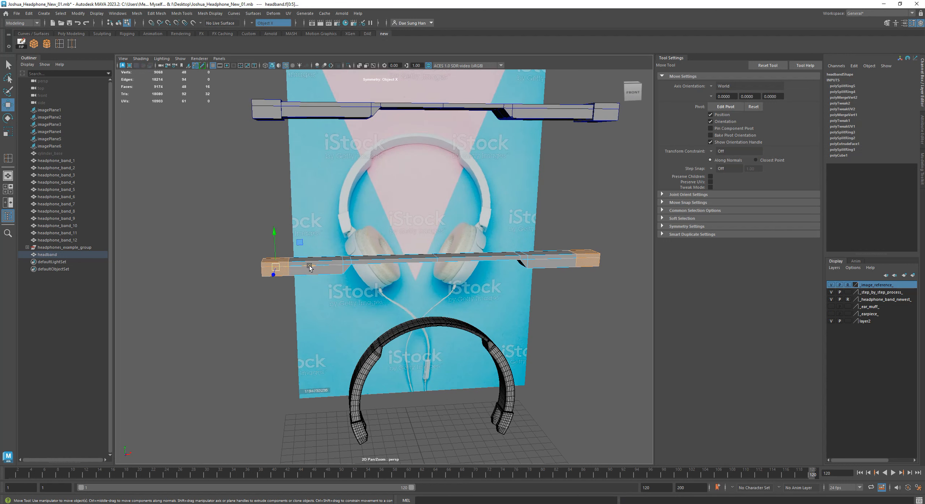
right_click(331, 260)
right_drag(331, 258, 331, 280)
alt+drag(263, 226, 271, 298)
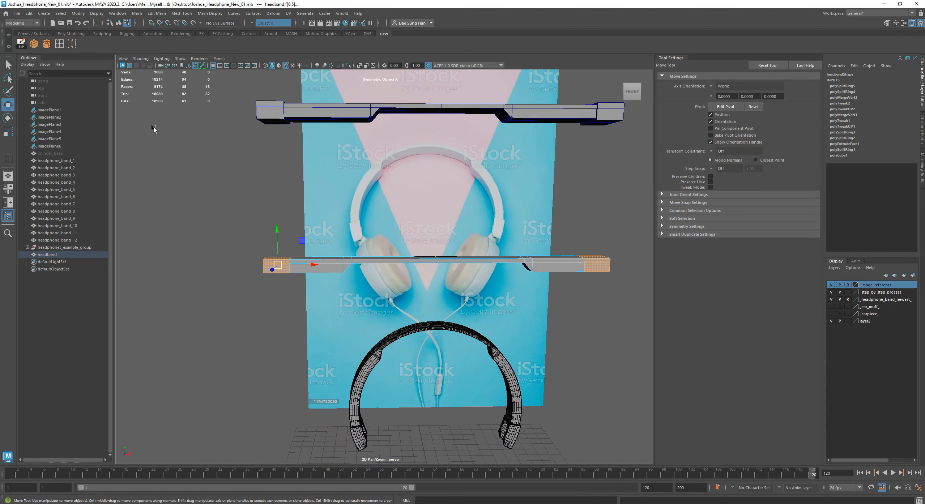
click(158, 14)
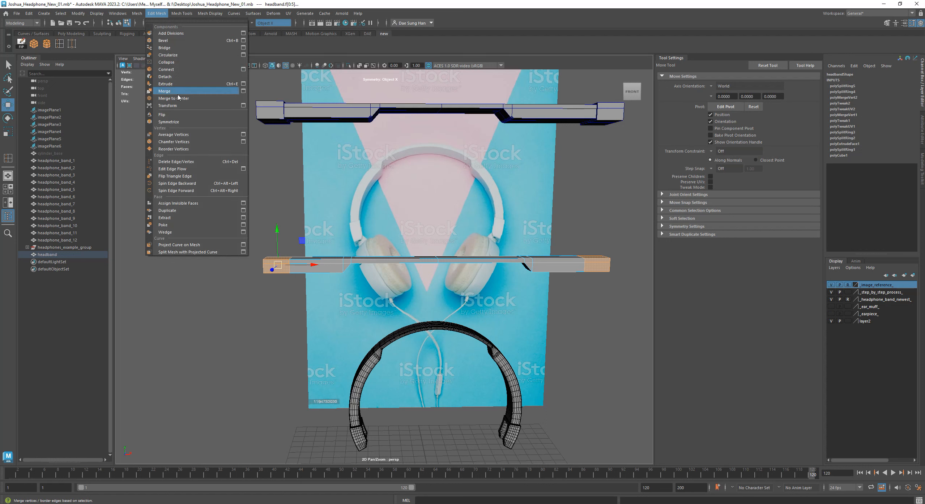
click(166, 219)
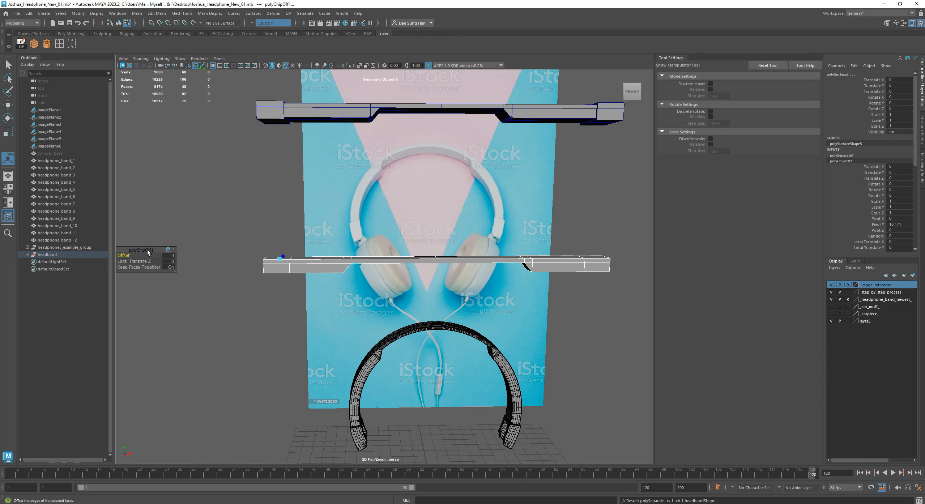
click(209, 327)
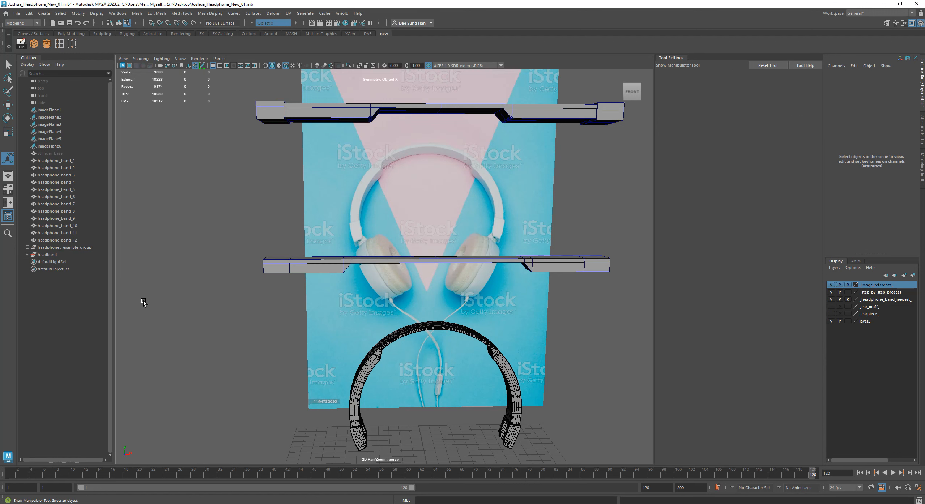
Step: Reorder headphones_example_group above imagePlane1 in the scene hierarchy and select the headband group
click(27, 255)
click(27, 248)
click(27, 247)
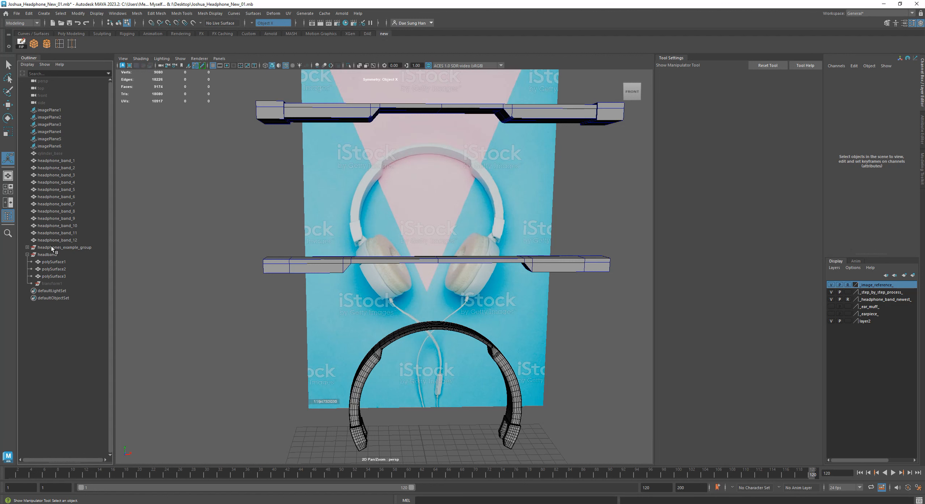
click(56, 249)
click(56, 255)
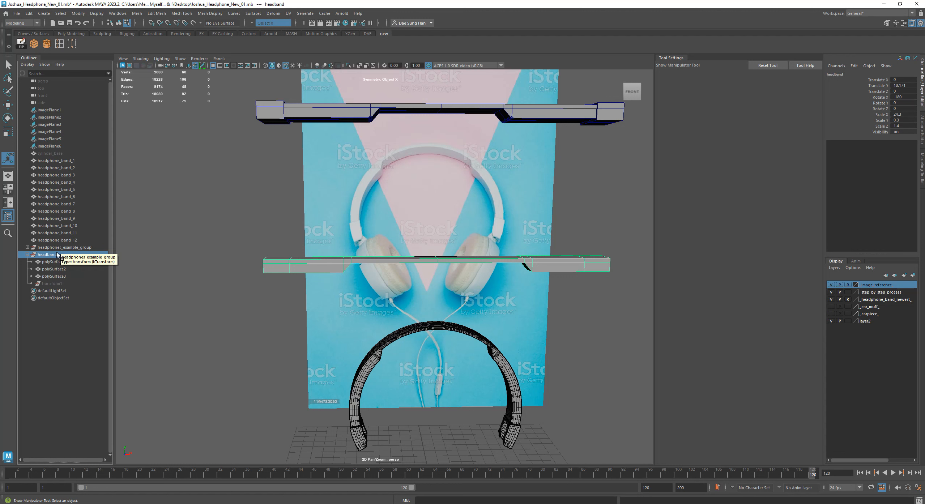
click(59, 248)
drag(61, 148, 62, 113)
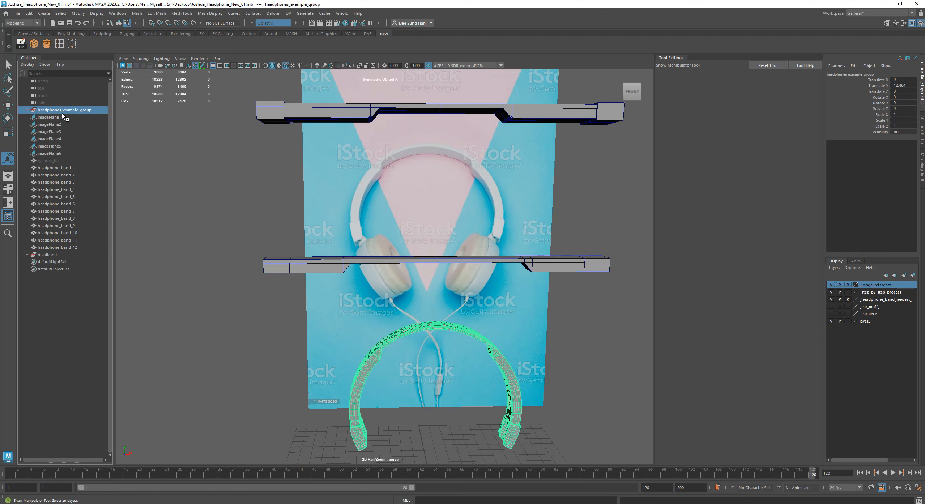
click(54, 255)
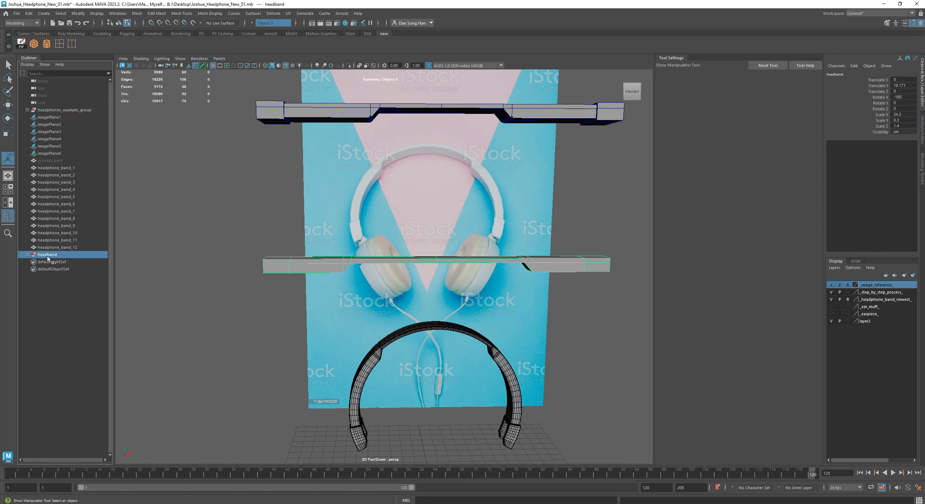
Step: Expand the headband group, identify its separated pieces, and rename the long middle piece polySurface3 as headband
click(27, 255)
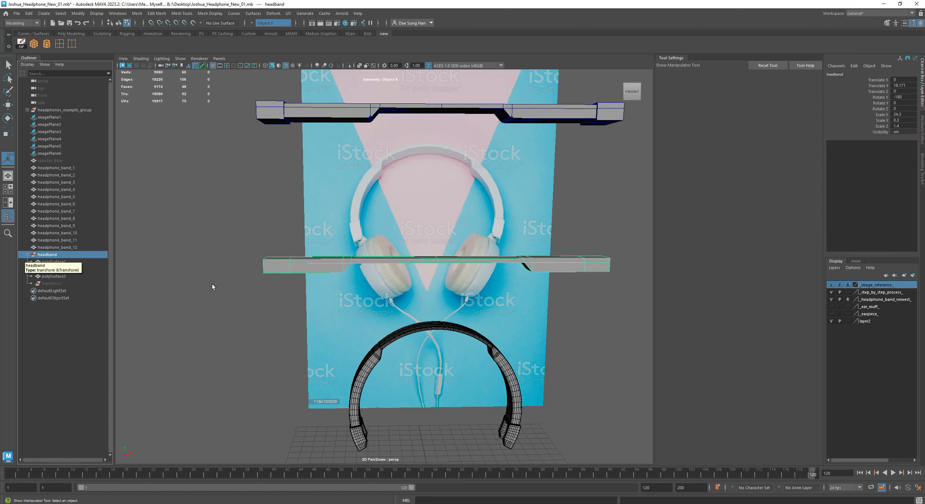
alt+right_drag(271, 302, 359, 322)
click(63, 262)
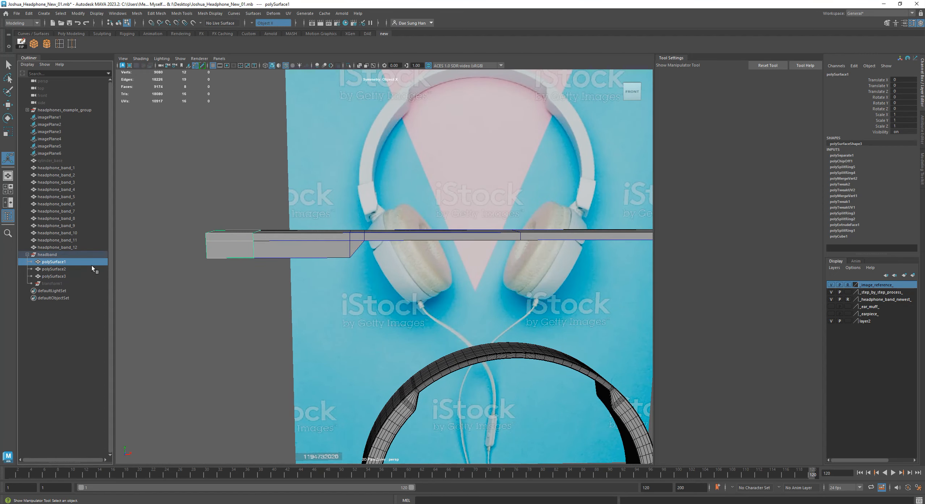
alt+right_drag(536, 295, 481, 283)
alt+middle_drag(481, 283, 439, 277)
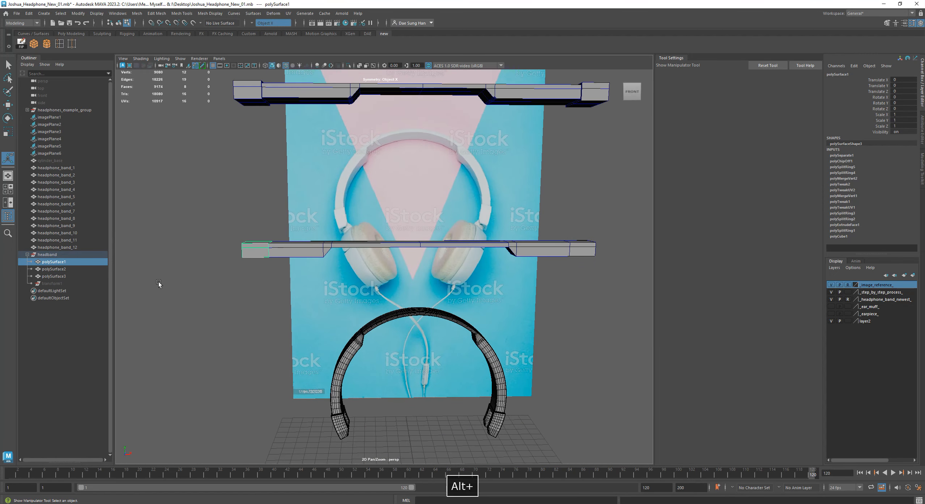
click(56, 270)
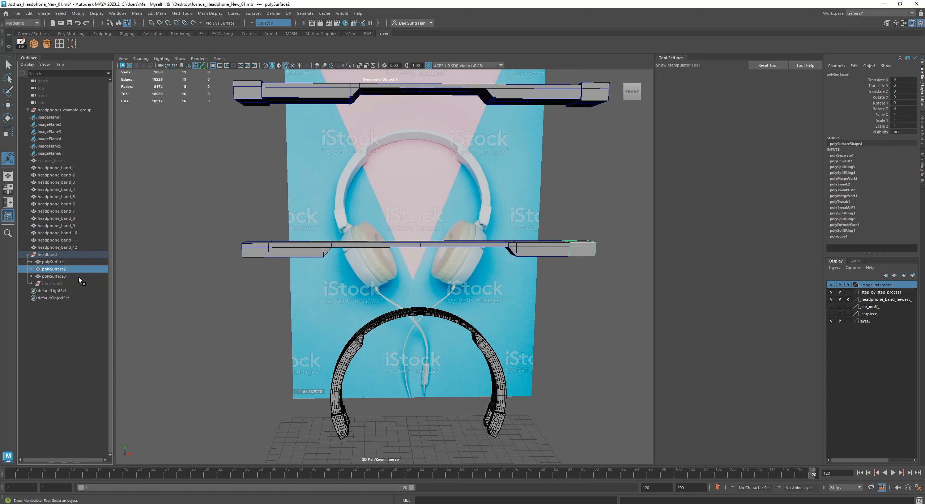
click(61, 276)
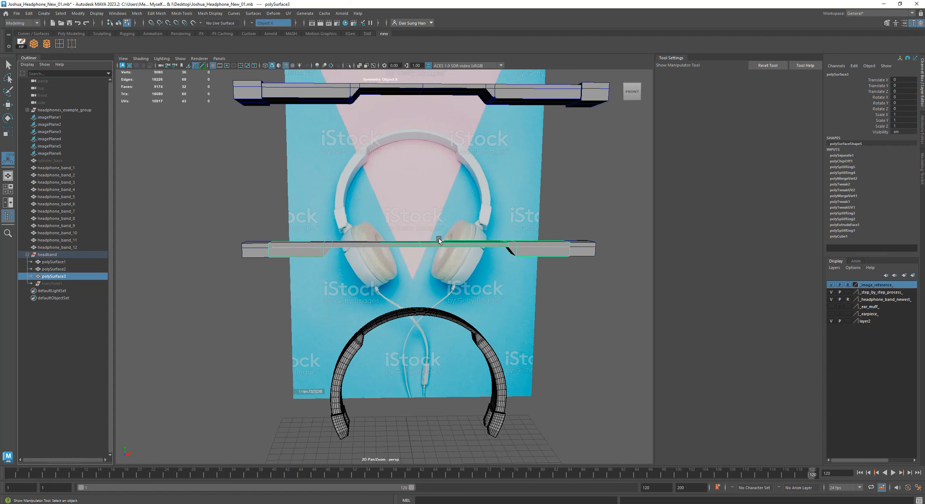
double_click(58, 276)
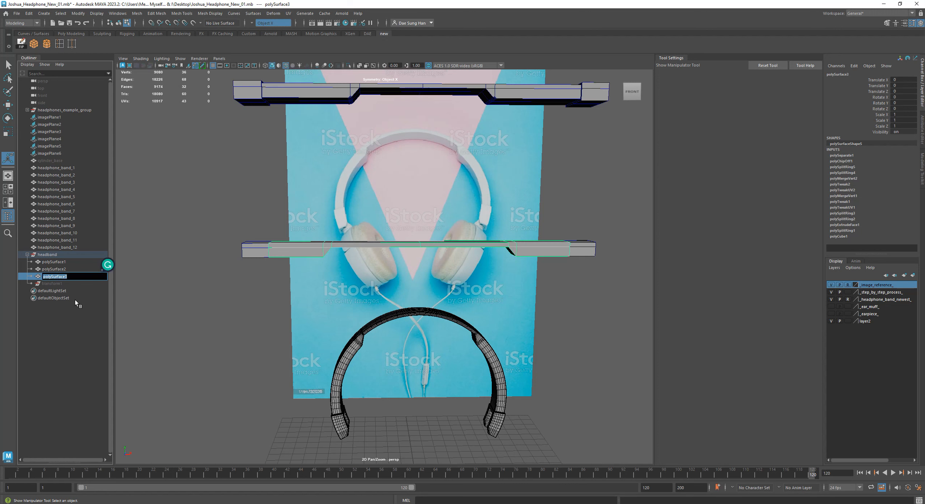
text(headband)
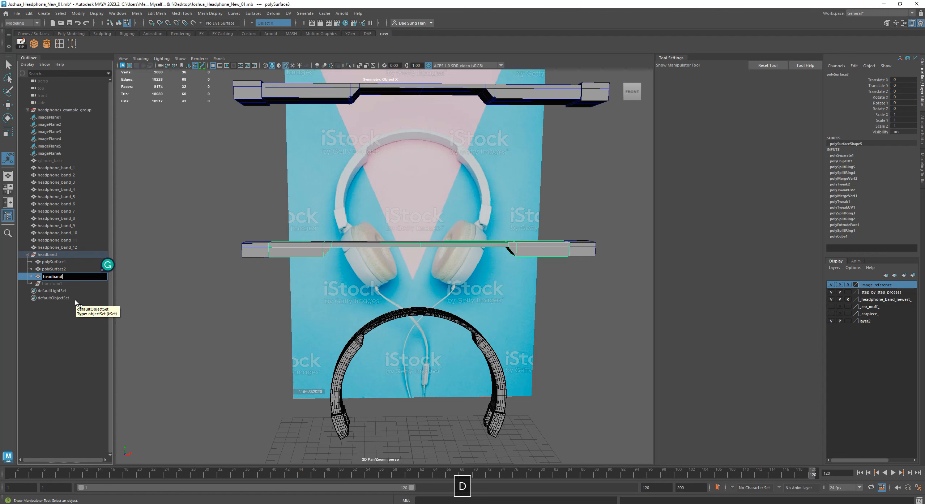
key(Return)
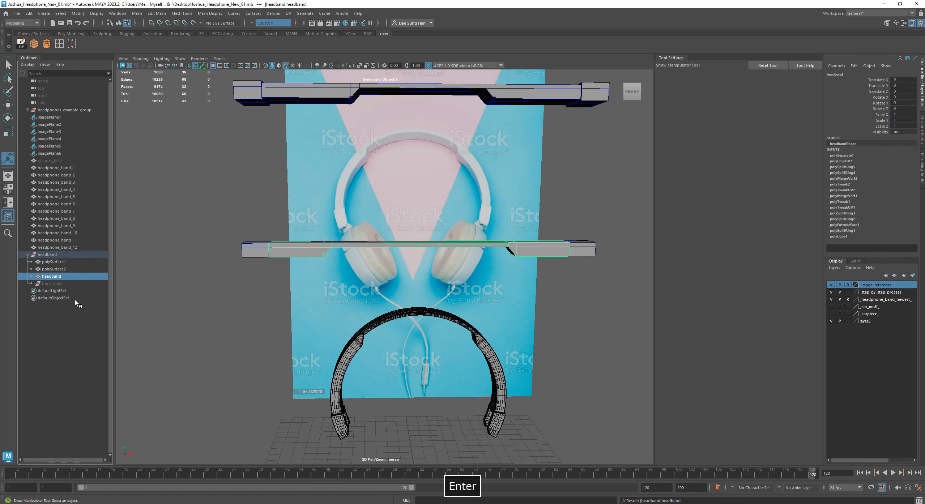
Step: Rename the end piece polySurface1 as swivel_base_A
click(65, 260)
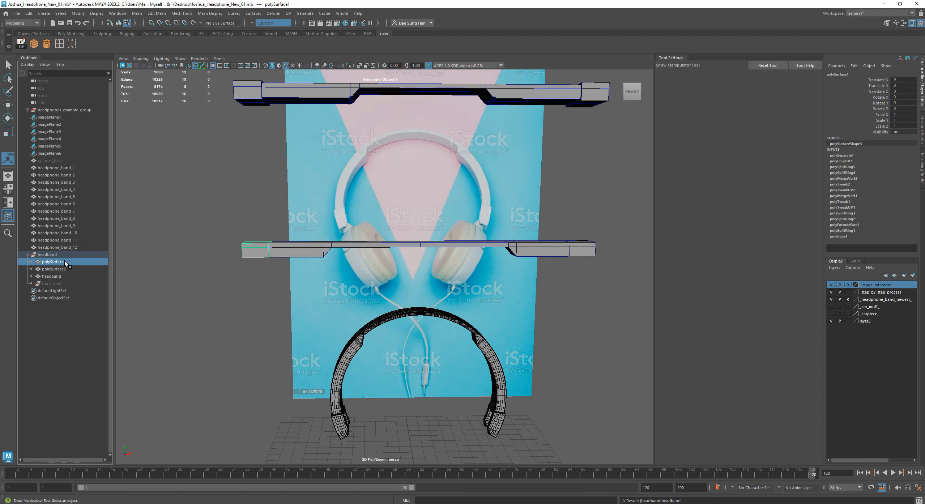
double_click(65, 259)
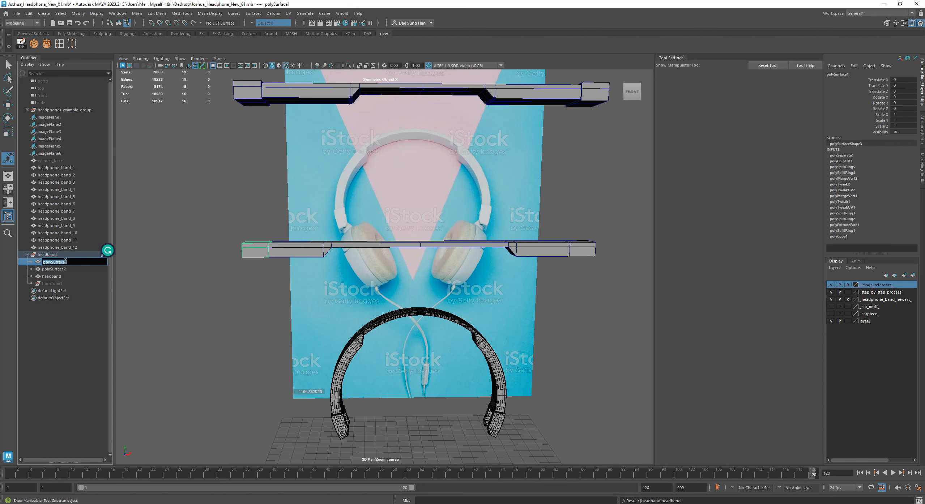
text(swi)
text(vel_base_A)
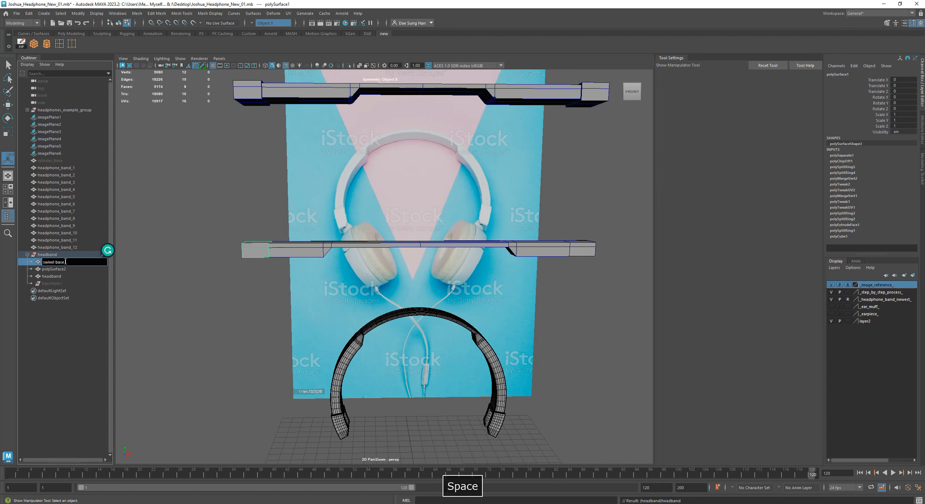
key(Return)
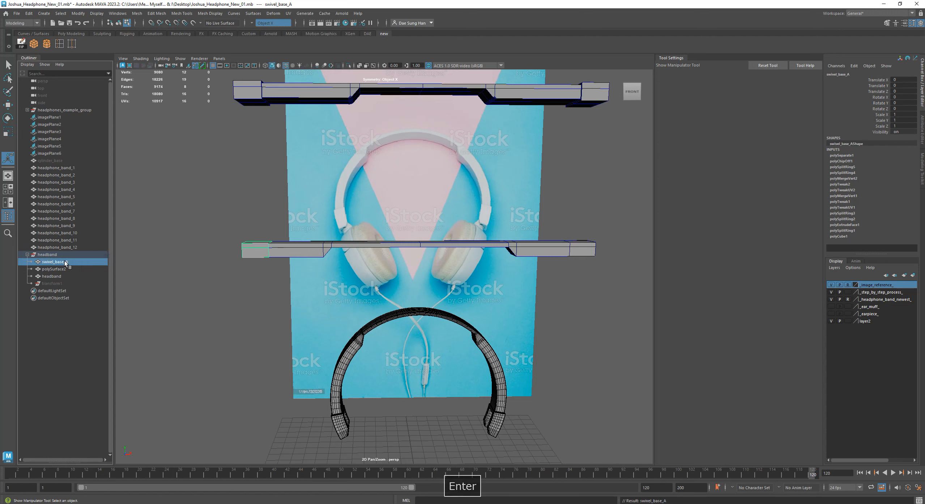
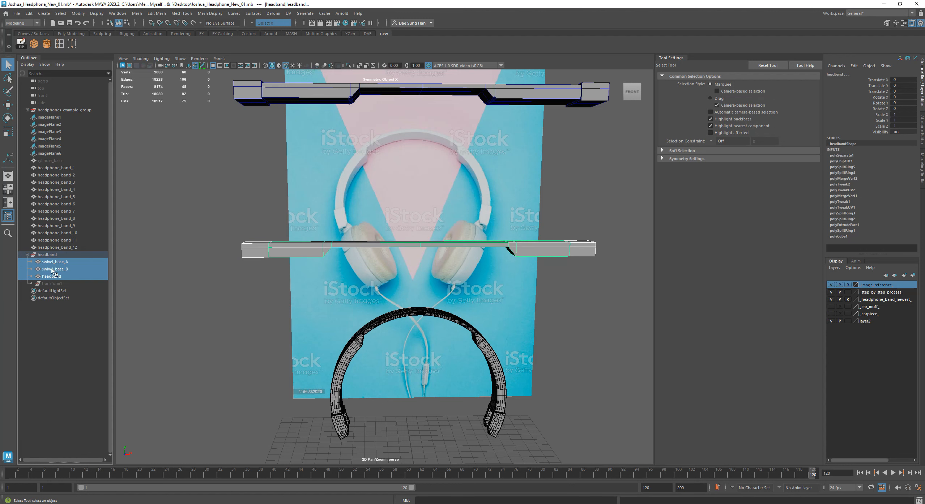
Step: Add the Delete History command to the custom shelf and delete construction history on swivel_base_A, swivel_base_B and the headband mesh
click(258, 245)
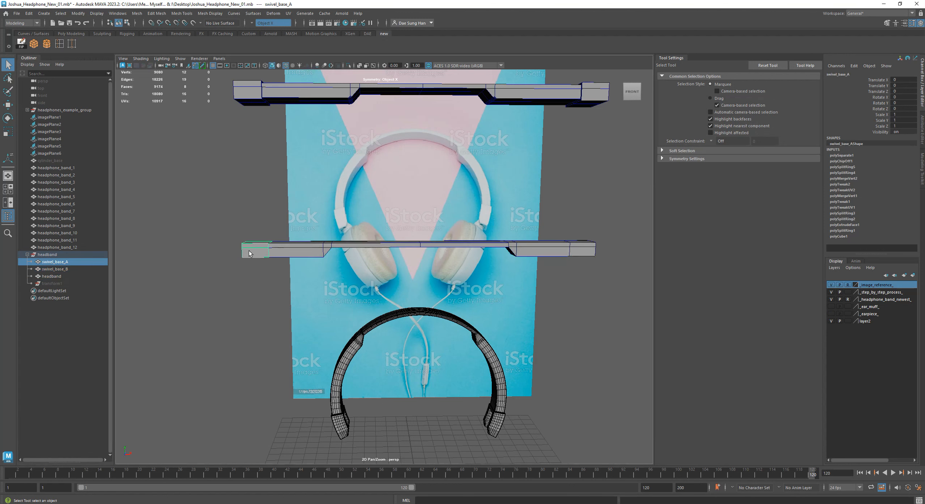
click(592, 251)
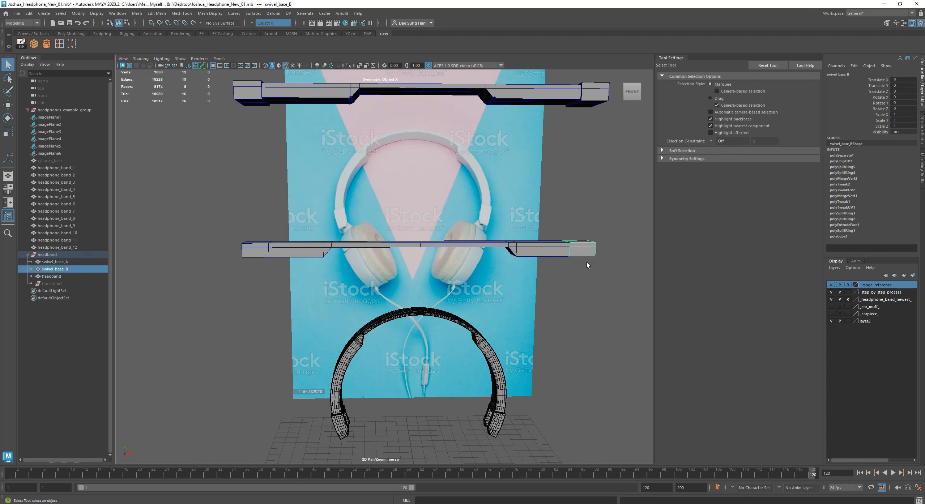
click(53, 277)
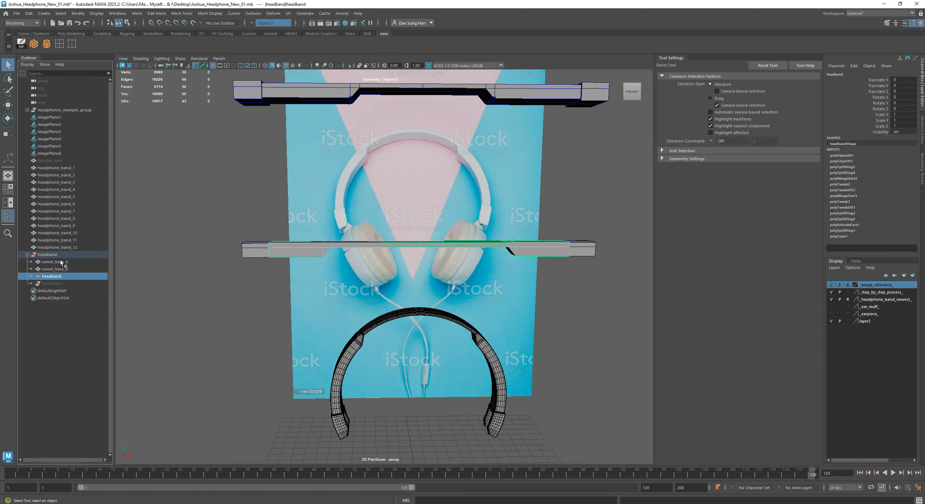
shift+click(59, 262)
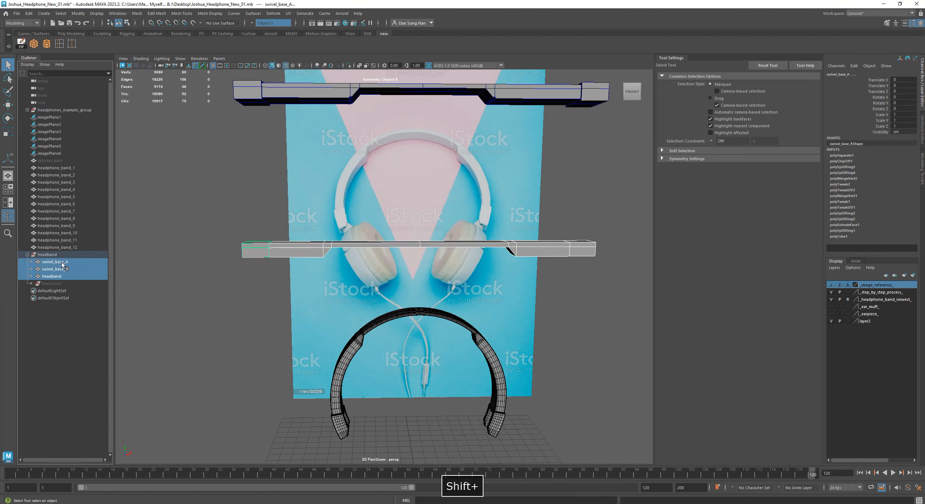
click(29, 13)
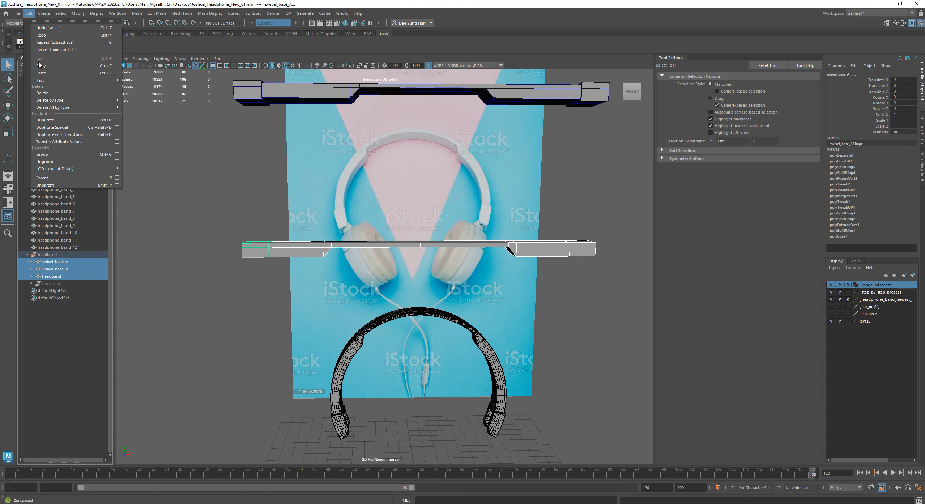
mouse_move(87, 100)
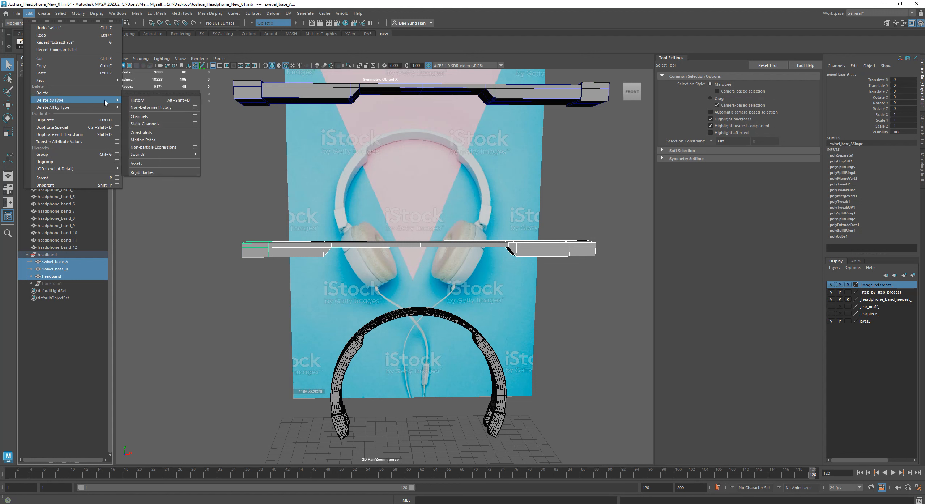
ctrl+shift+click(141, 100)
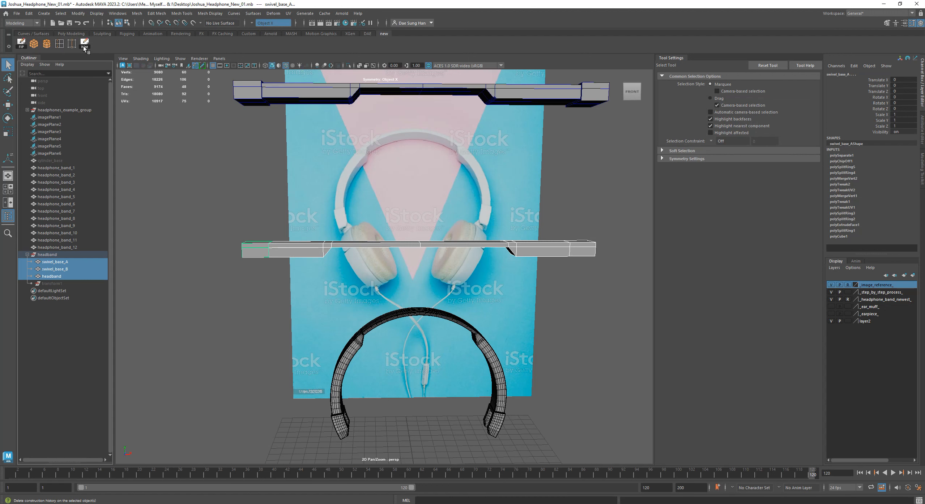
click(84, 43)
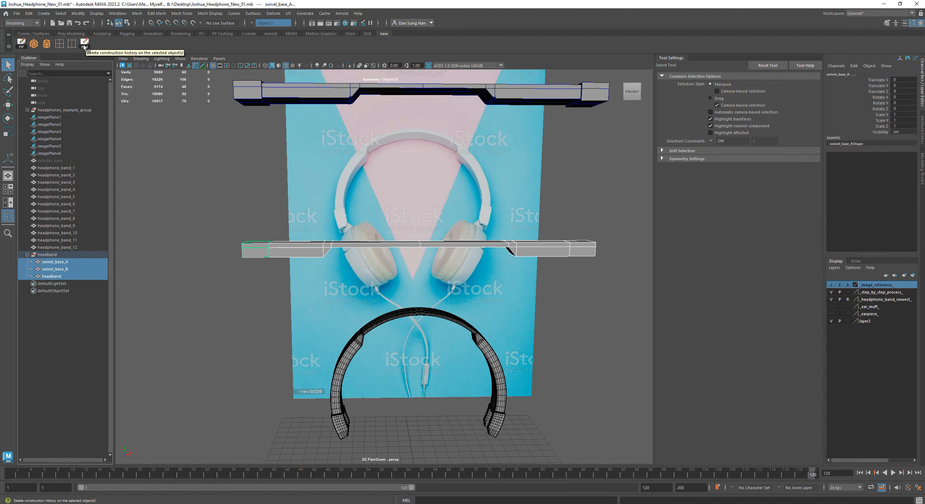
Step: Move swivel_base_A, swivel_base_B and the headband mesh out of the headband group, and delete the empty group
drag(90, 292, 55, 271)
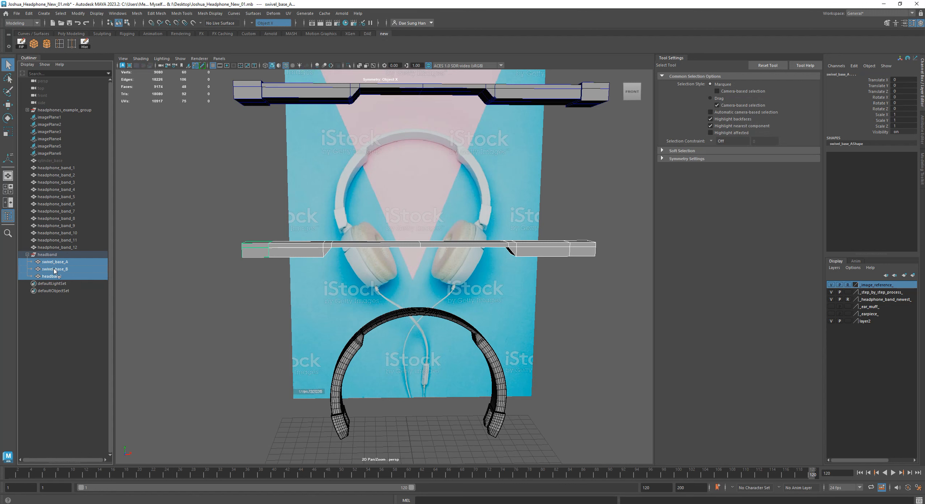
drag(63, 303, 70, 360)
click(80, 257)
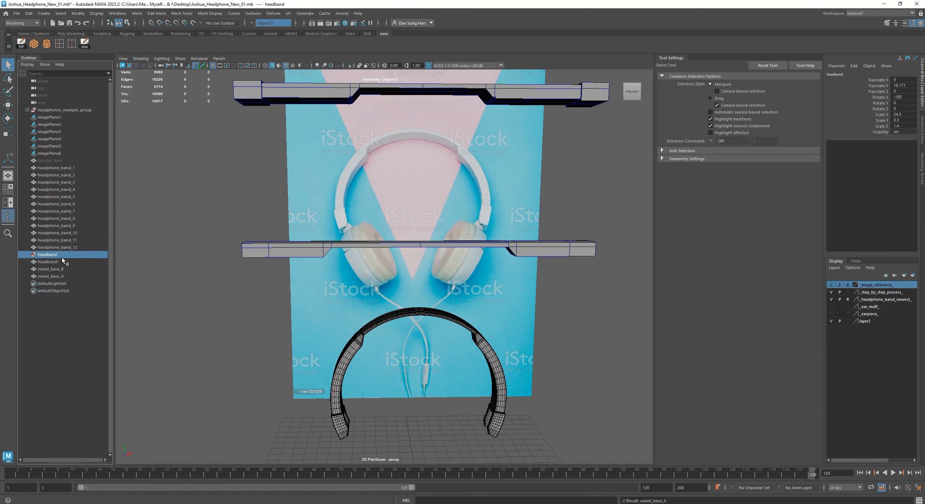
key(Delete)
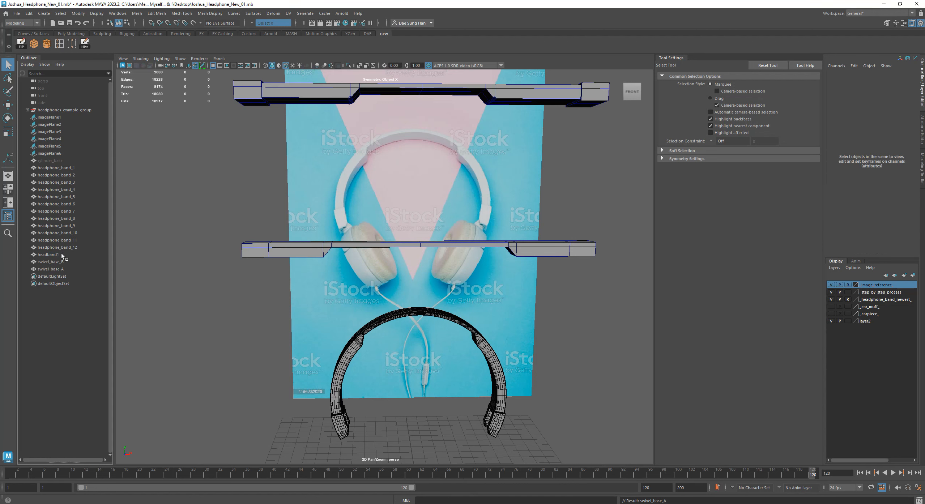
Step: Rename the headband1 mesh as headband and clear the selection
click(60, 254)
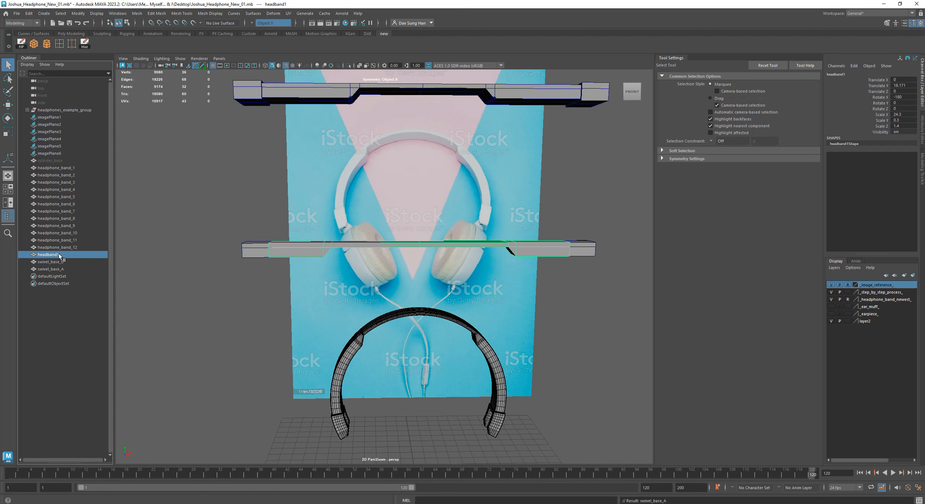
double_click(58, 253)
key(BackSpace)
key(Return)
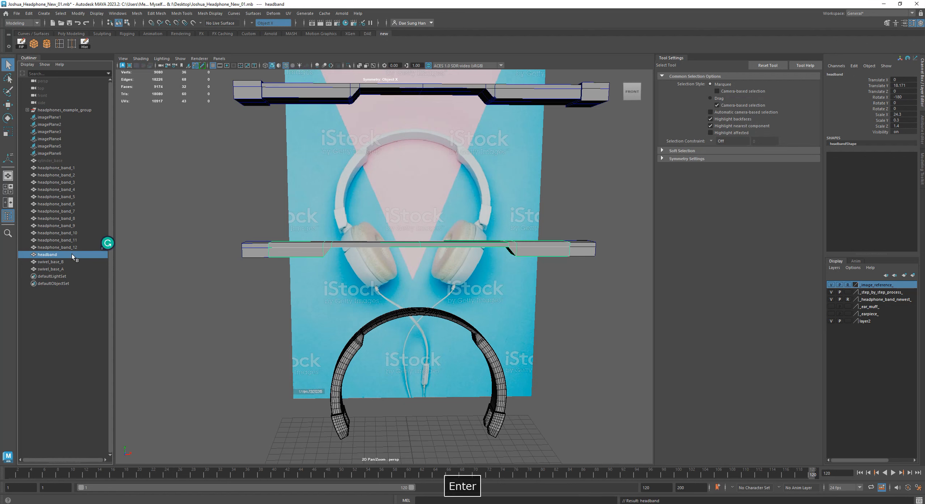
click(57, 293)
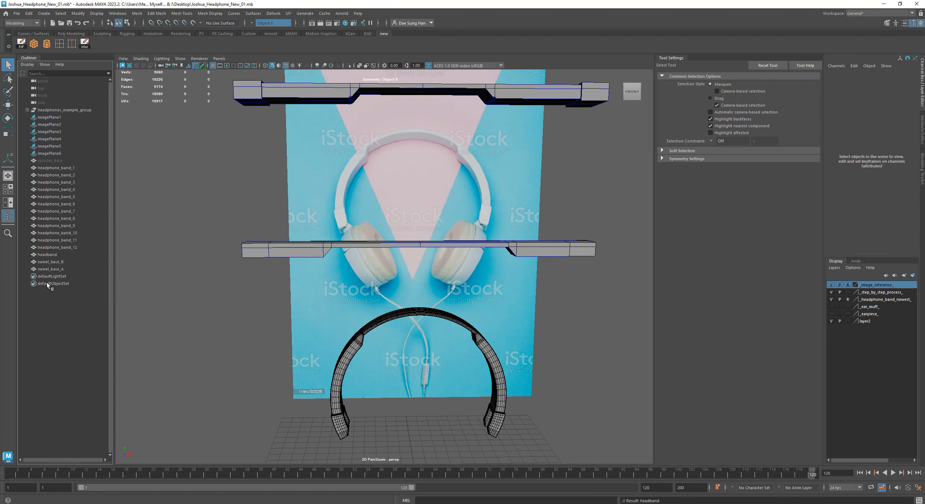
Step: Add the Center Pivot command to the custom shelf and center the pivot of swivel_base_A
click(55, 255)
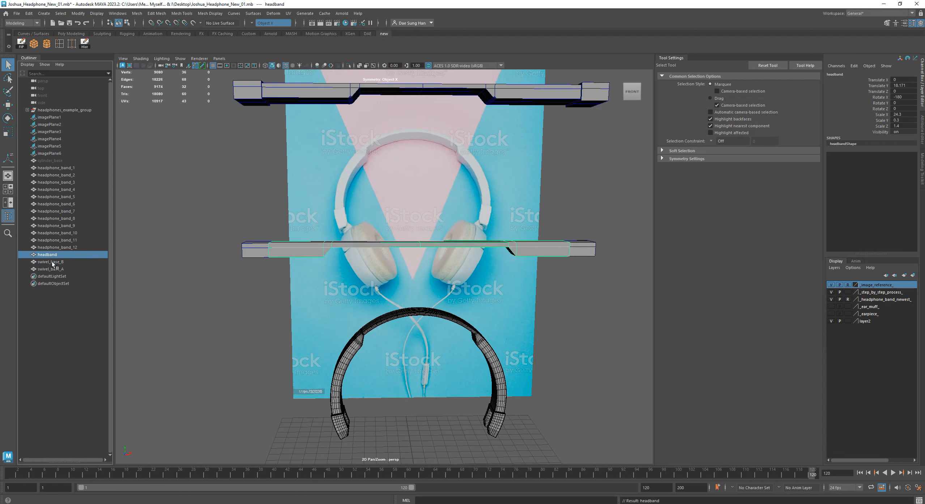
click(56, 270)
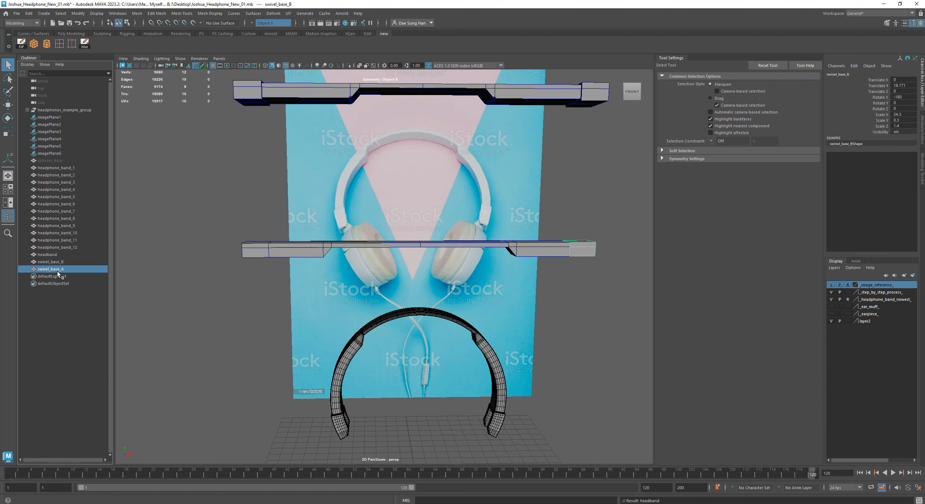
key(w)
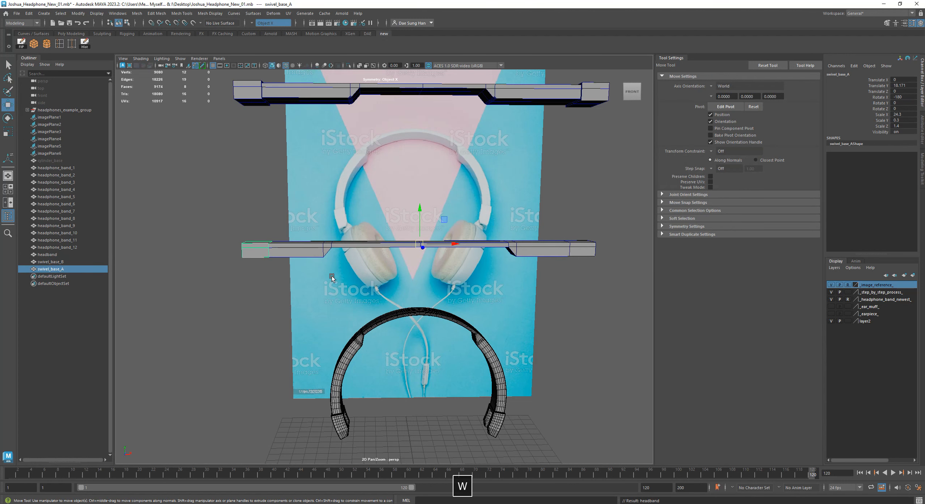
alt+middle_drag(330, 274, 434, 308)
alt+right_drag(359, 270, 497, 297)
alt+middle_drag(457, 284, 358, 289)
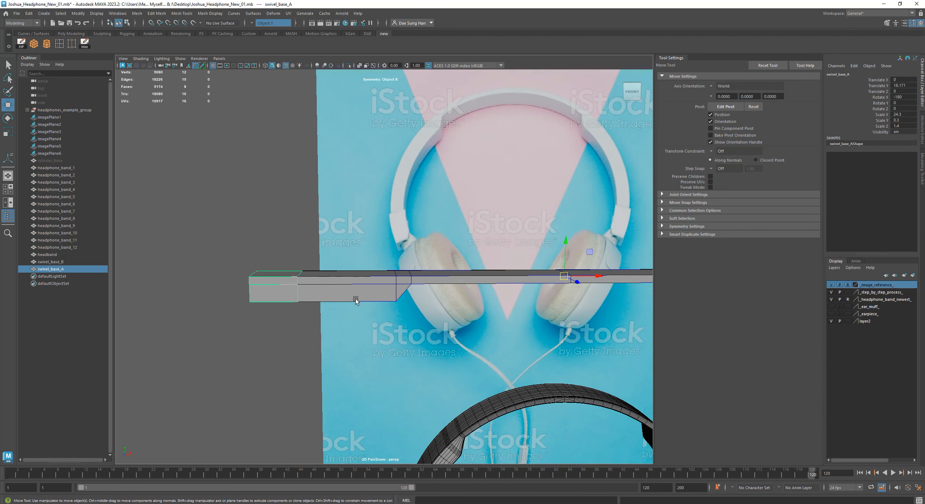
alt+right_drag(484, 329, 345, 258)
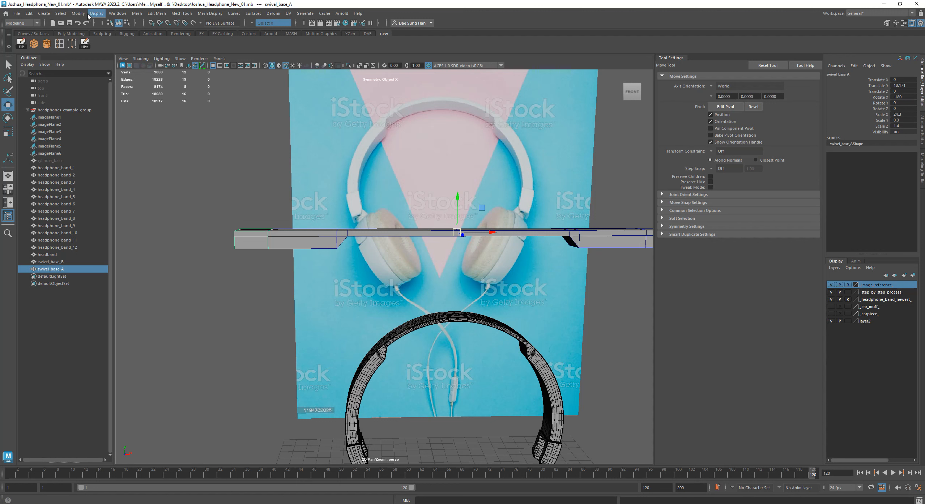
click(78, 14)
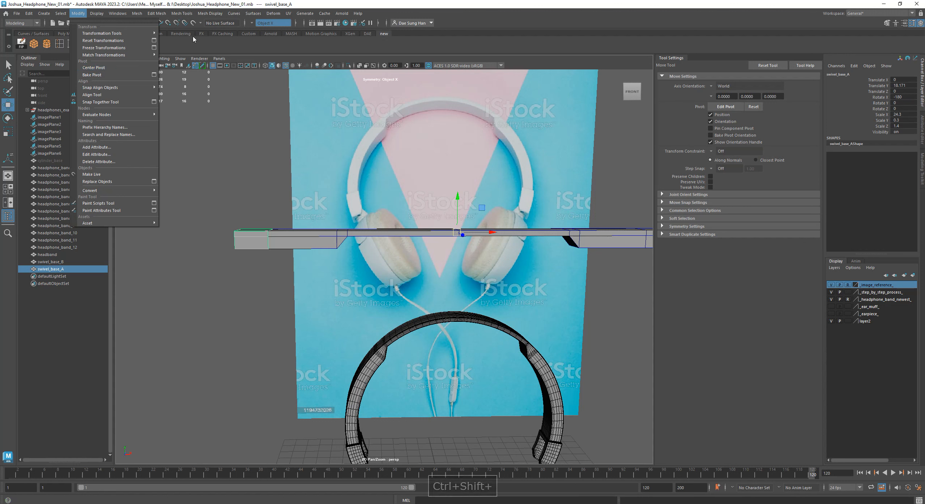
ctrl+shift+click(98, 68)
click(182, 34)
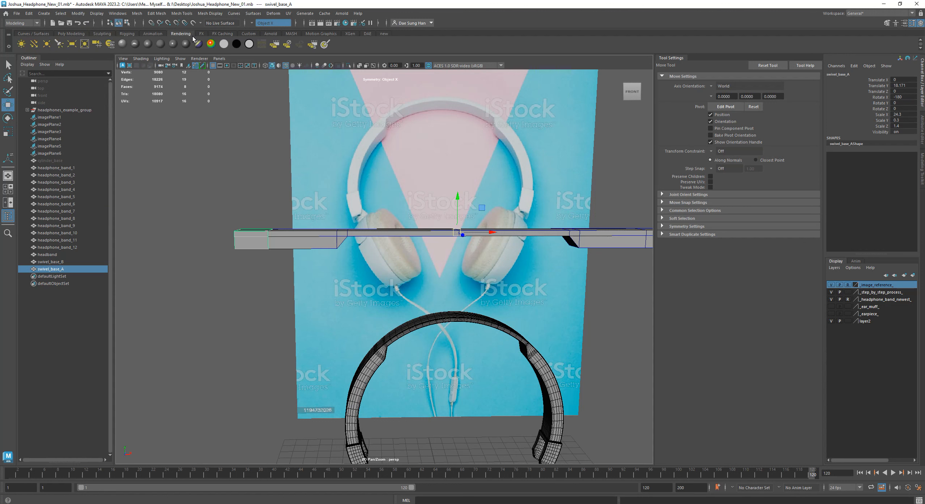
click(385, 34)
click(97, 44)
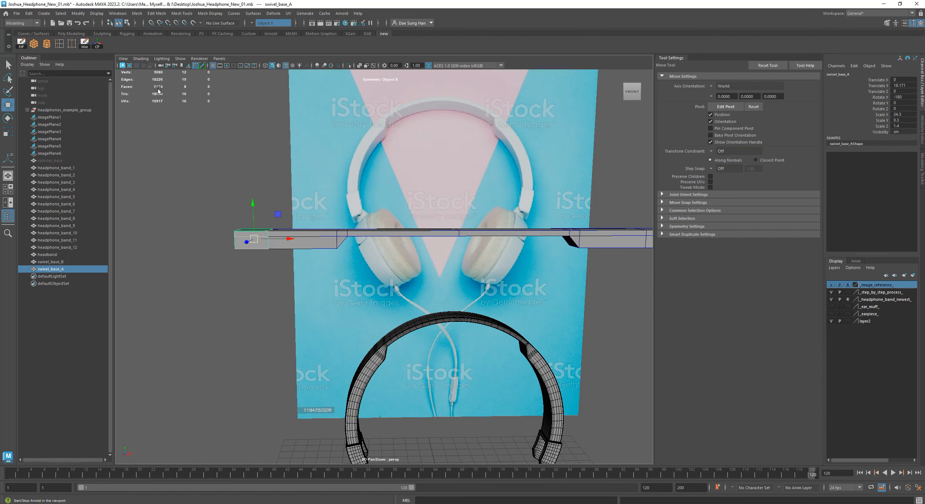
Step: Center the pivot of swivel_base_B on its geometry
alt+middle_drag(498, 263, 365, 250)
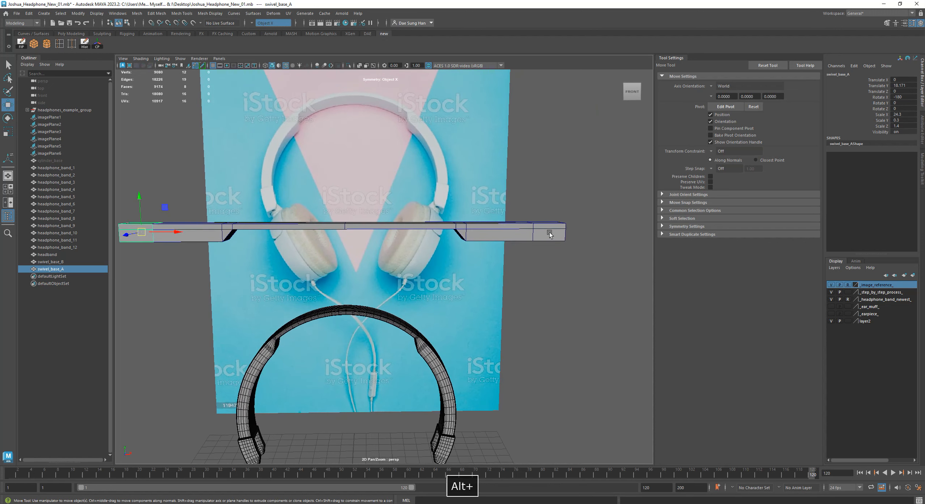
click(547, 230)
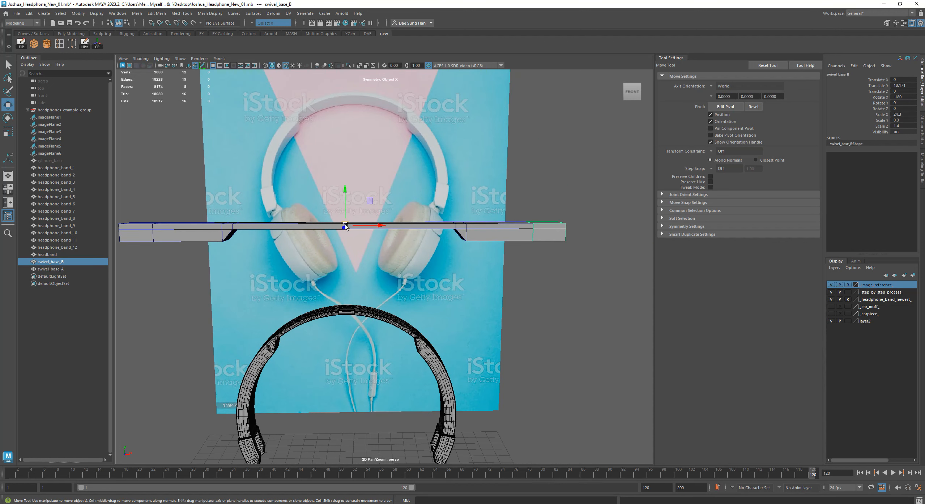
click(98, 44)
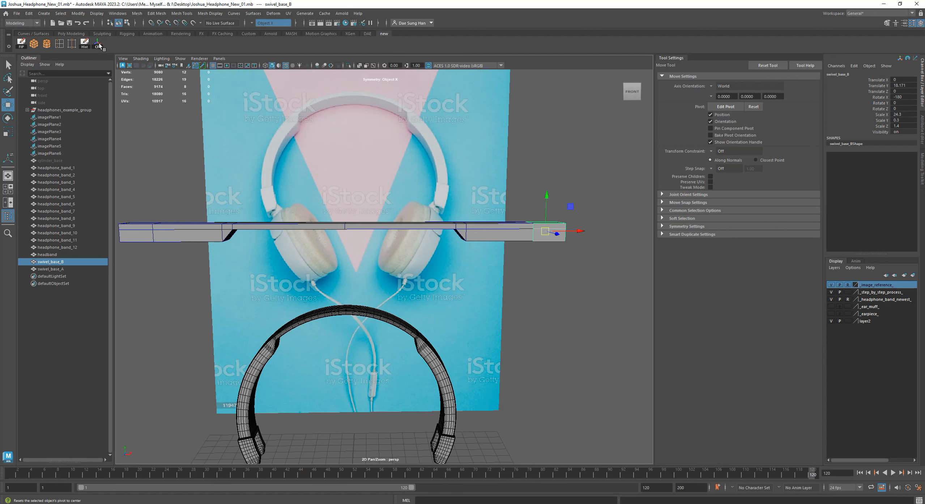
Step: Try moving swivel_base_A outward along the X axis away from the headband, and undo the move
alt+drag(406, 261, 328, 212)
alt+drag(453, 219, 474, 216)
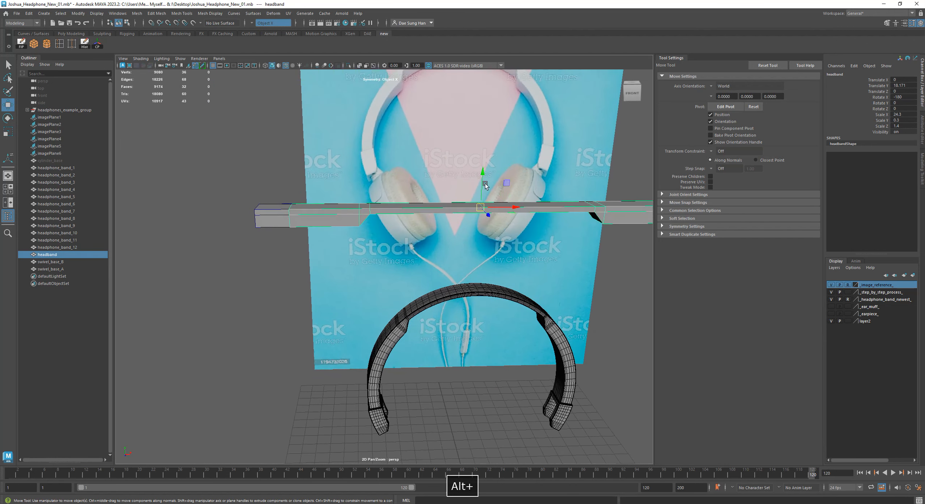
click(280, 216)
alt+middle_drag(267, 231, 384, 264)
alt+right_drag(385, 264, 453, 262)
key(f)
alt+right_drag(524, 243, 303, 226)
alt+right_drag(594, 259, 436, 262)
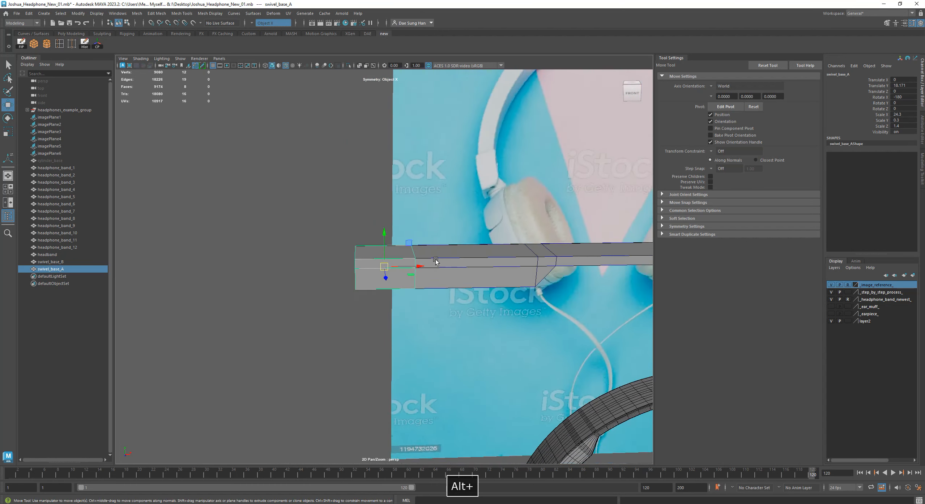
alt+middle_drag(399, 271, 291, 180)
alt+drag(291, 179, 293, 173)
alt+right_drag(372, 184, 327, 203)
alt+middle_drag(328, 203, 294, 168)
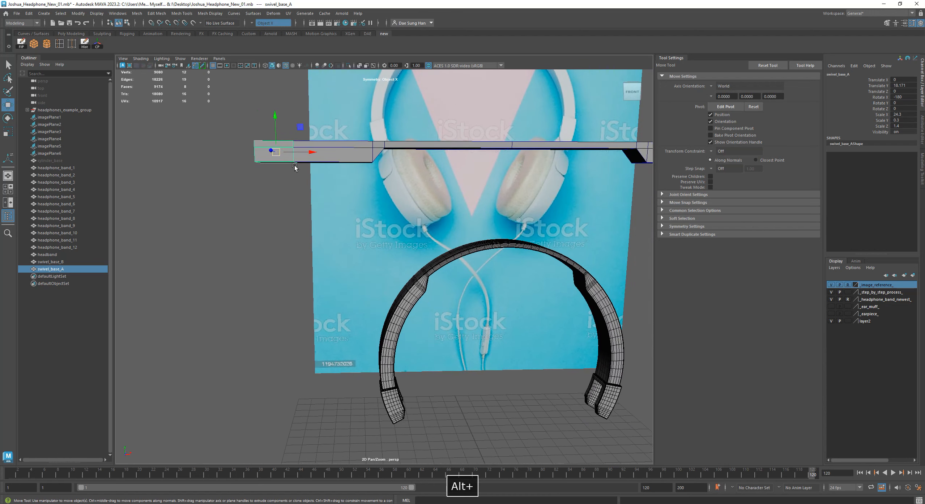
drag(302, 152, 145, 172)
key(ctrl+z)
key(ctrl+z)
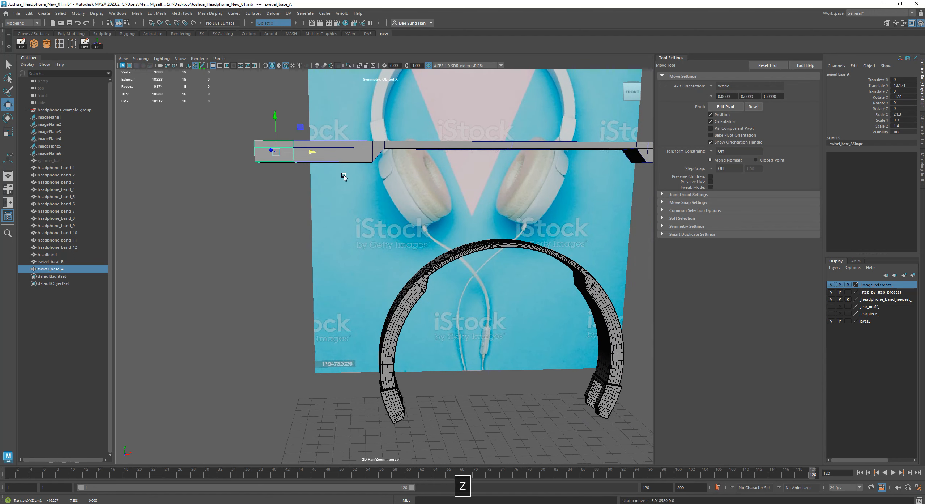
Step: Examine the end pieces of the curved example headband and compare them with the new flat band
alt+drag(343, 176, 310, 196)
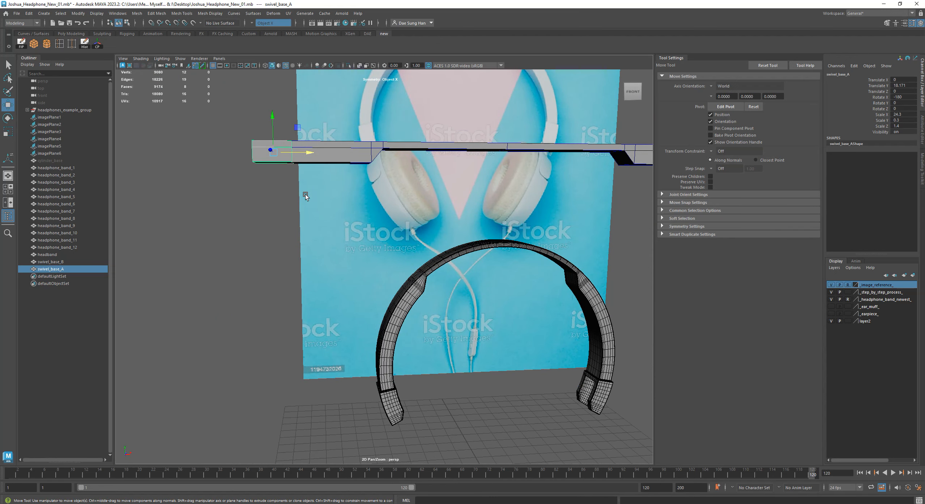
alt+middle_drag(400, 340, 325, 250)
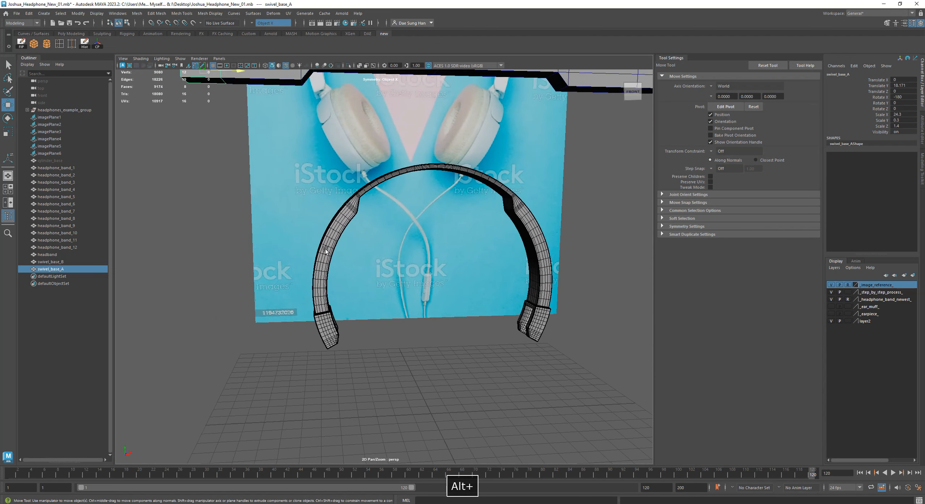
click(334, 264)
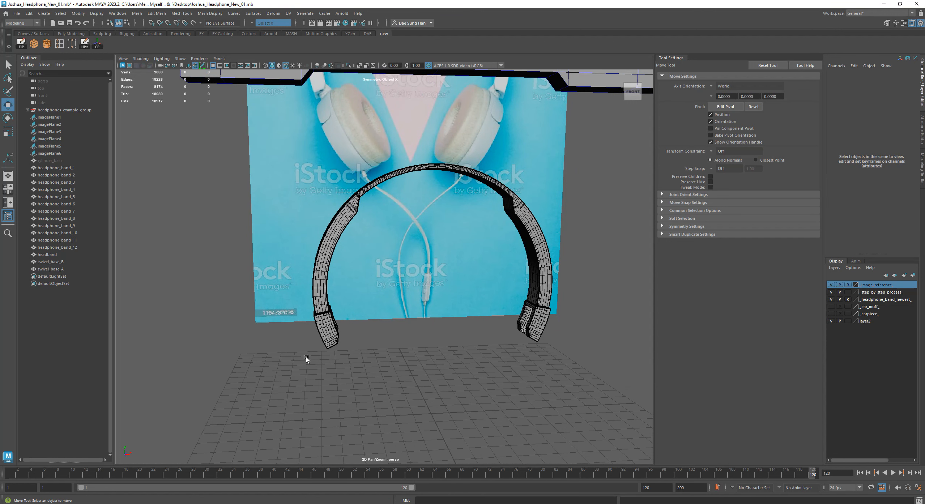
alt+middle_drag(295, 193, 353, 293)
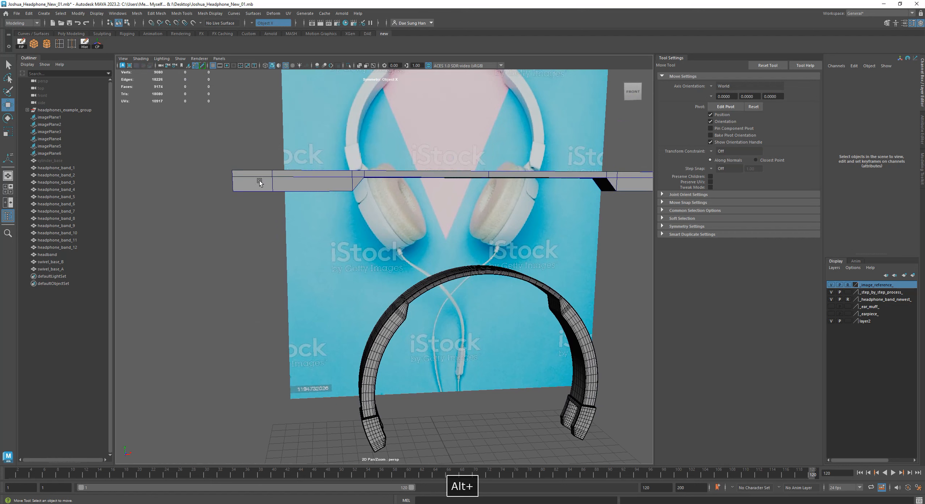
click(259, 181)
alt+right_drag(485, 253, 477, 252)
alt+drag(477, 252, 289, 221)
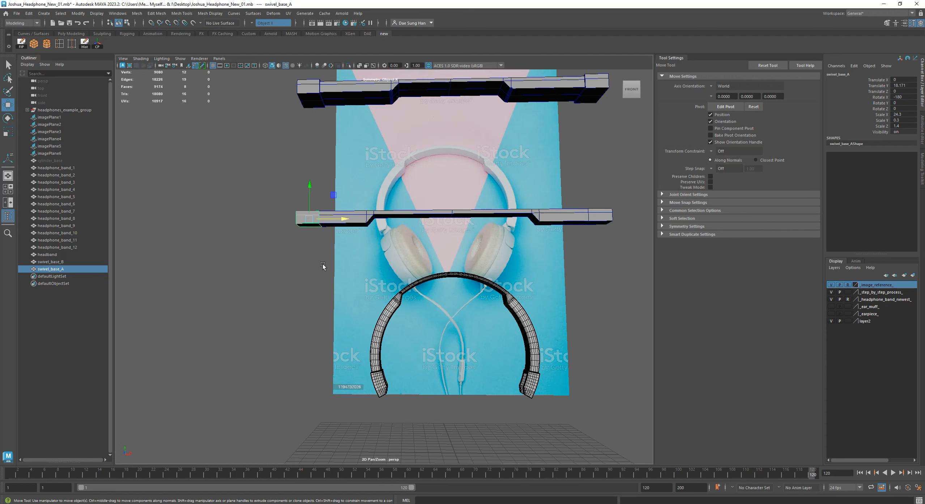
click(290, 260)
alt+drag(280, 211, 277, 229)
alt+middle_drag(277, 229, 368, 309)
alt+right_drag(368, 309, 469, 308)
alt+middle_drag(389, 282, 322, 206)
Step: Extrude all faces of swivel_base_A together with a thickness of 0.1 and leave the extrude tool
click(319, 258)
alt+drag(319, 258, 355, 301)
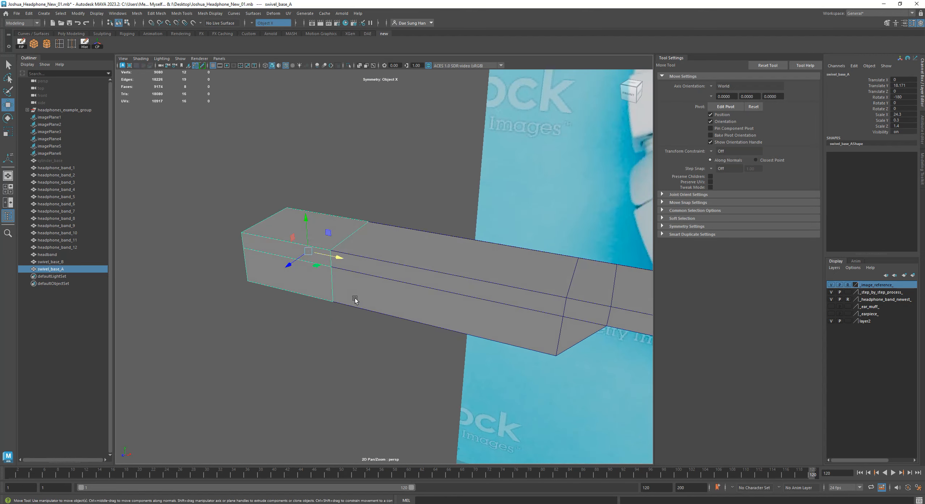
alt+drag(291, 246, 301, 237)
alt+middle_drag(301, 237, 326, 274)
alt+right_drag(326, 274, 349, 281)
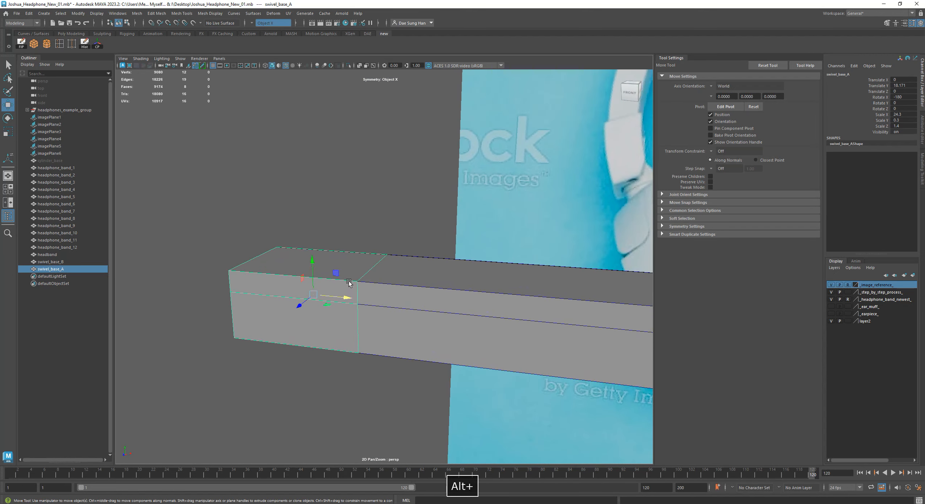
alt+right_drag(481, 253, 475, 209)
alt+middle_drag(475, 209, 418, 384)
alt+right_drag(417, 383, 421, 273)
alt+drag(335, 320, 338, 307)
alt+middle_drag(337, 308, 387, 217)
alt+right_drag(324, 233, 374, 385)
alt+middle_drag(374, 386, 369, 263)
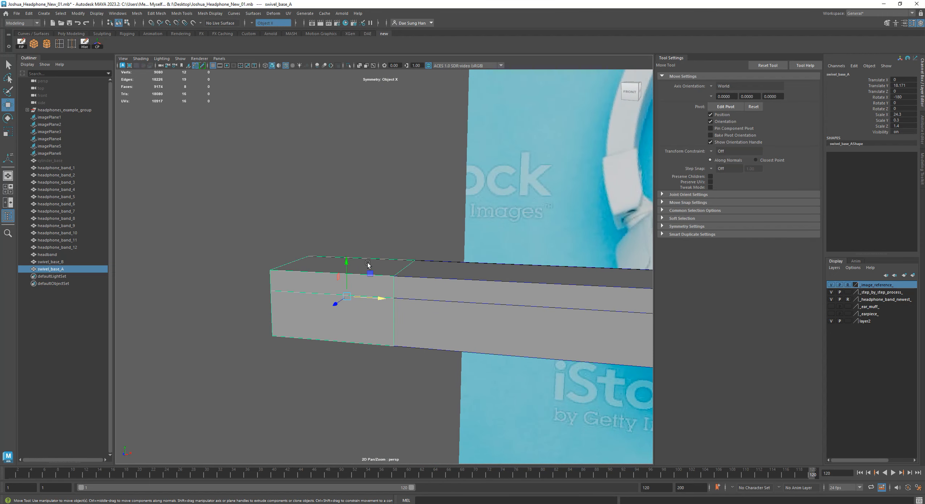
shift+right_click(369, 263)
mouse_move(365, 280)
shift+right_down()
mouse_move(368, 260)
mouse_move(363, 279)
shift+right_up()
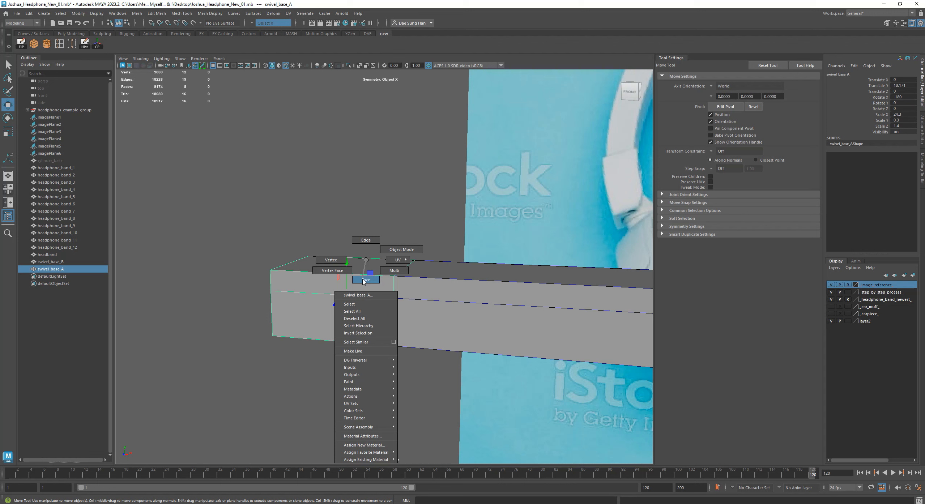
right_drag(367, 280, 372, 280)
drag(237, 207, 502, 420)
alt+drag(425, 359, 313, 306)
click(313, 260)
shift+right_drag(313, 260, 314, 281)
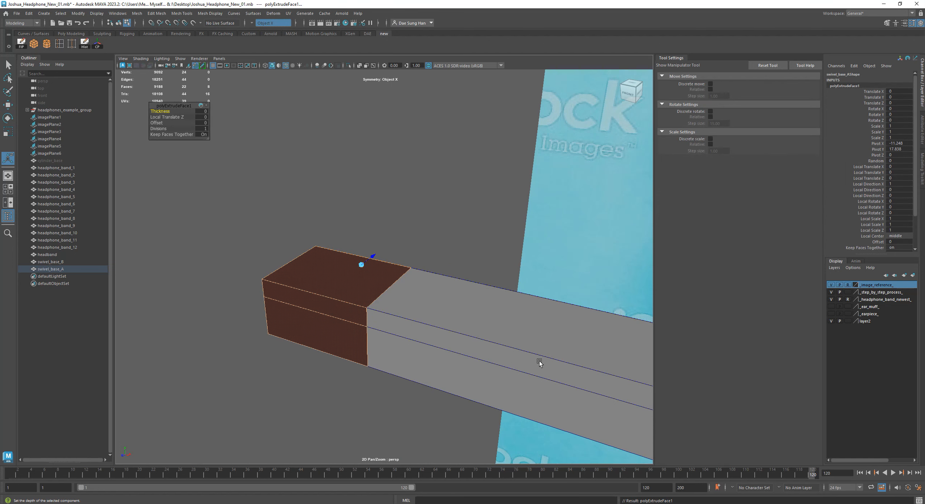
alt+drag(423, 320, 400, 307)
drag(181, 108, 169, 233)
click(191, 236)
text(1)
key(Return)
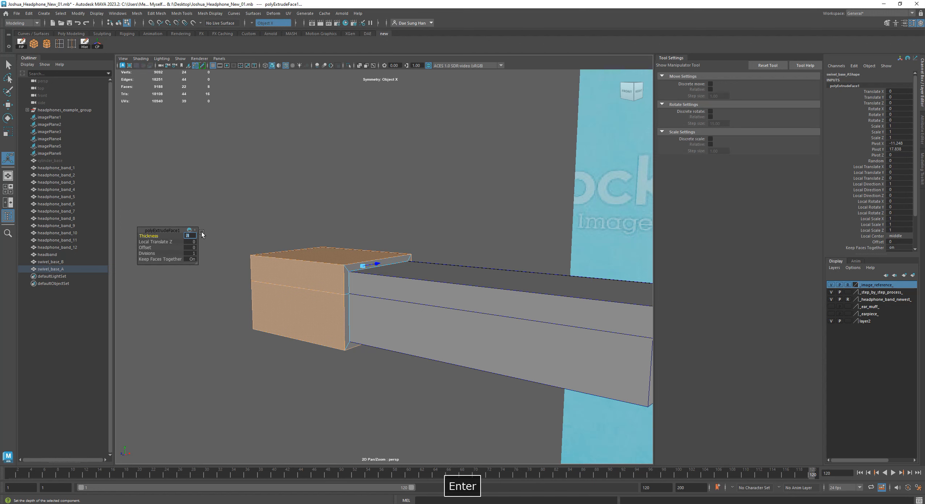
alt+drag(379, 314, 382, 281)
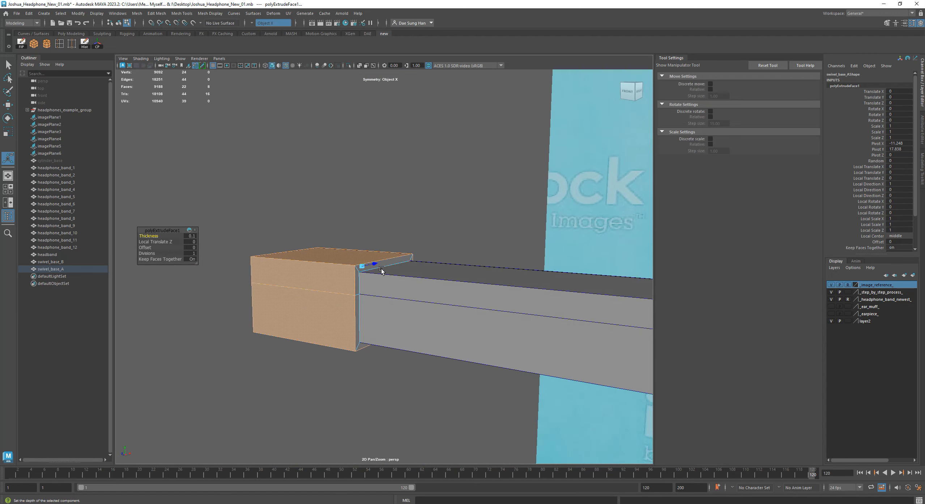
click(380, 206)
mouse_move(337, 306)
alt+mouse_down()
mouse_move(332, 271)
mouse_move(319, 286)
mouse_move(363, 316)
mouse_move(363, 299)
mouse_move(330, 304)
alt+mouse_up()
click(382, 177)
key(q)
Step: Select swivel_base_B and display the Modeling Toolkit to review its symmetry setting
alt+right_drag(330, 304, 383, 308)
mouse_move(383, 309)
alt+mouse_down()
mouse_move(371, 307)
mouse_move(395, 310)
alt+mouse_up()
alt+middle_drag(394, 311, 487, 297)
click(501, 268)
key(w)
click(923, 167)
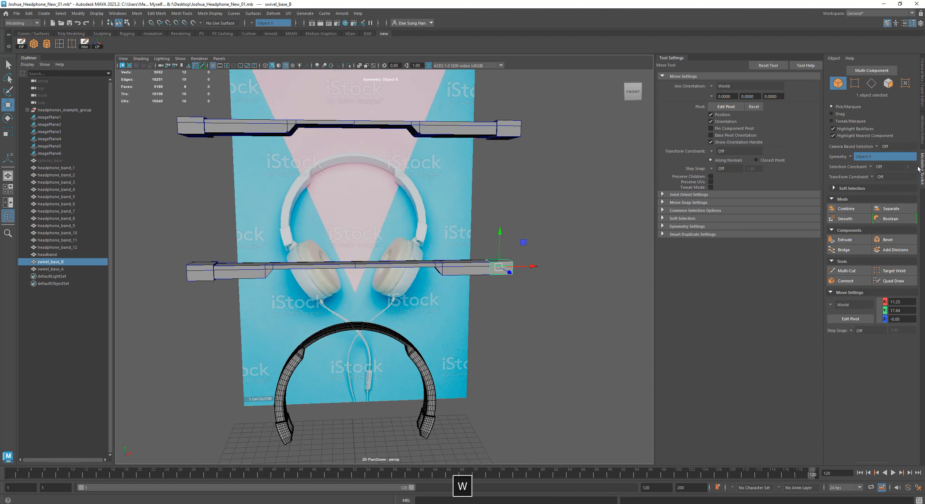
click(527, 282)
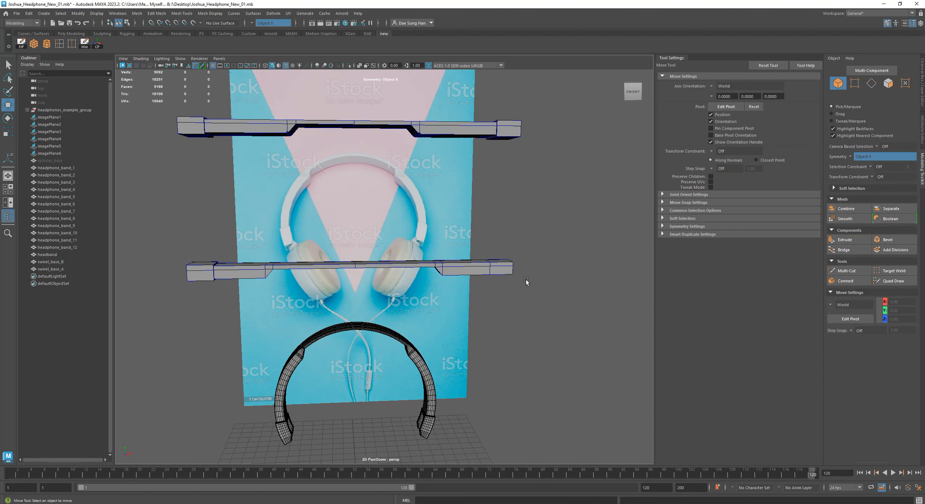
click(510, 270)
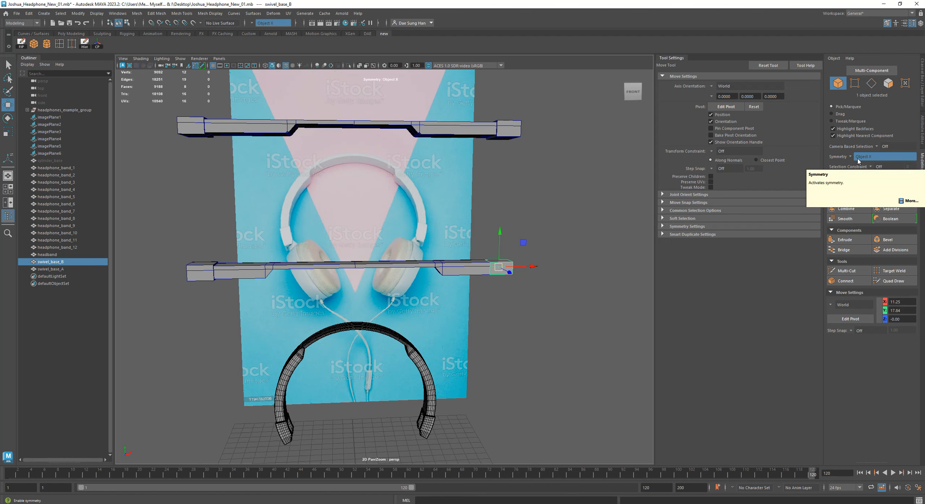
alt+drag(365, 297, 358, 298)
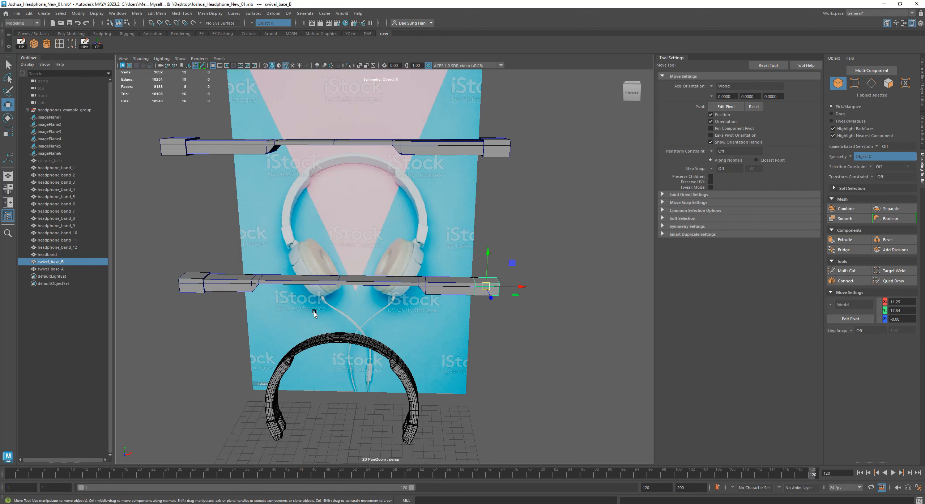
Step: Extrude all faces of swivel_base_B together with a thickness of 0.1 and return to object selection mode
alt+drag(387, 291, 352, 295)
alt+right_drag(356, 297, 588, 315)
alt+middle_drag(590, 304, 438, 252)
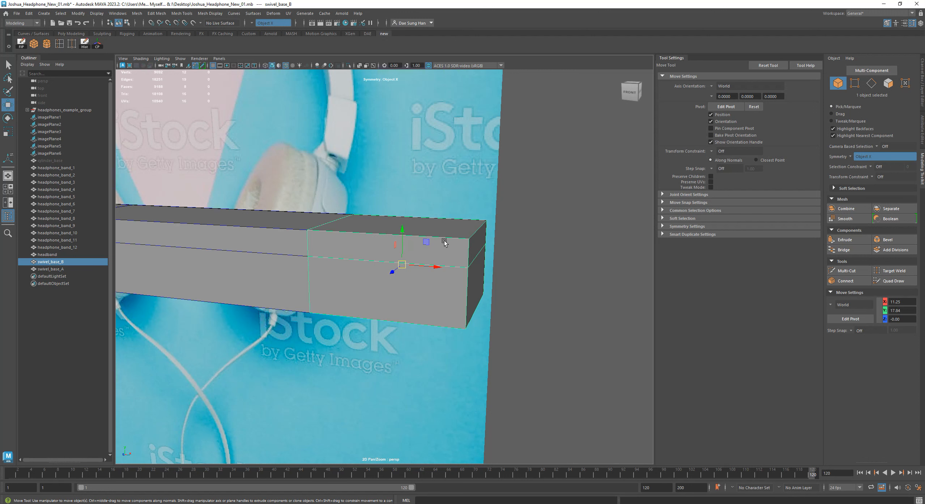
right_click(445, 241)
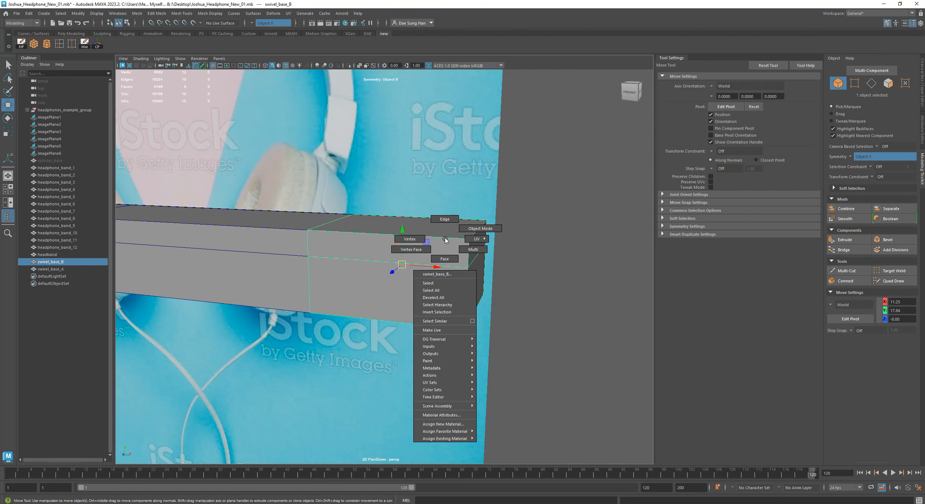
click(444, 259)
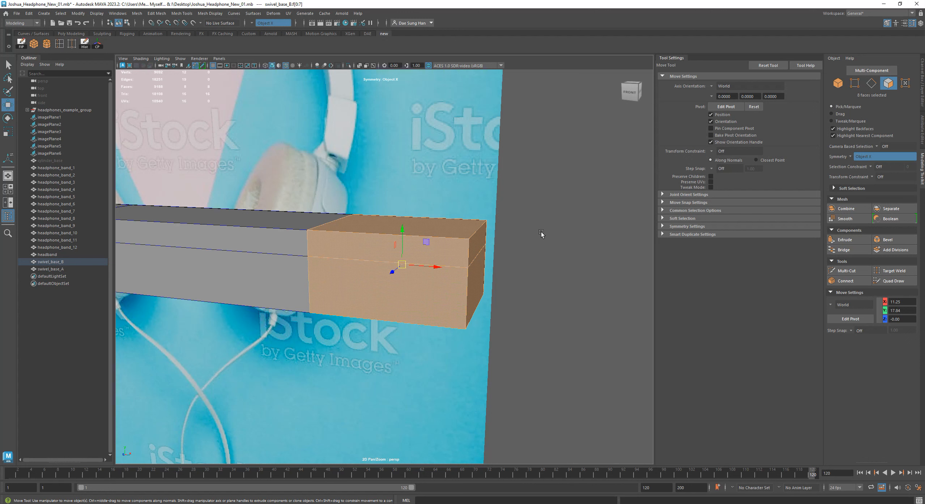
shift+right_drag(542, 232, 544, 250)
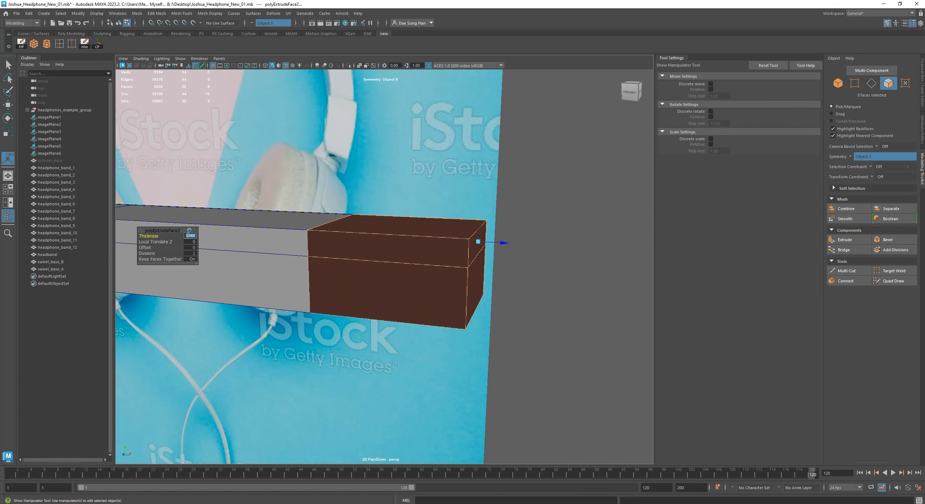
text(1)
key(Return)
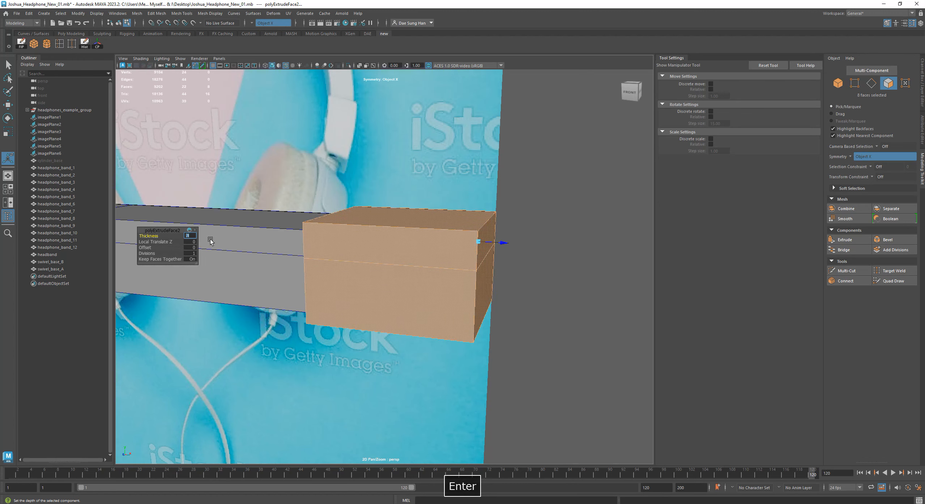
alt+drag(504, 284, 425, 349)
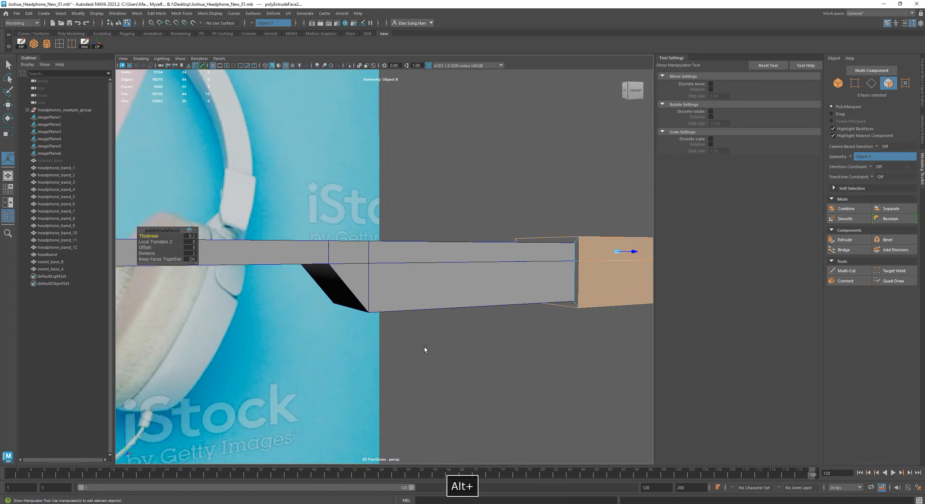
click(477, 368)
alt+right_drag(500, 354, 394, 340)
alt+drag(452, 322, 411, 320)
alt+right_drag(411, 321, 301, 323)
alt+middle_drag(300, 323, 436, 304)
alt+drag(436, 304, 507, 267)
right_drag(507, 266, 548, 246)
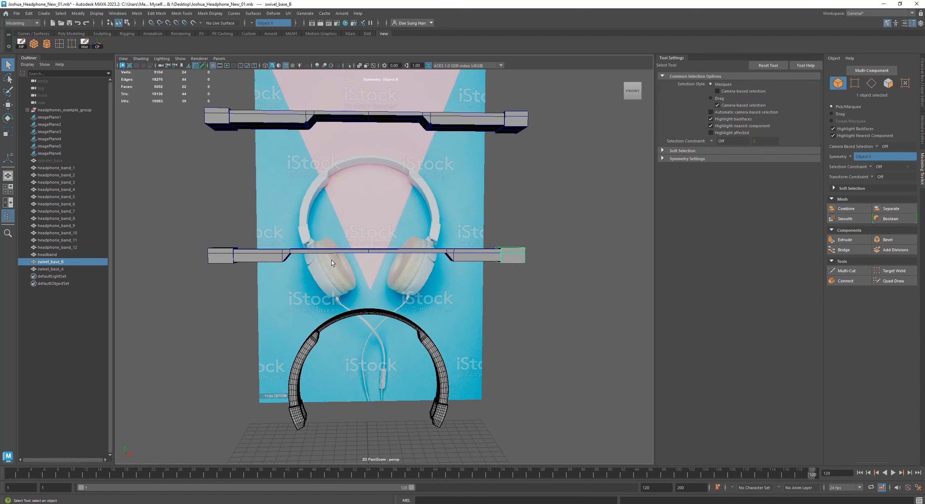
Step: Examine the thickened swivel bases on both ends of the flat band against the reference image and example bands
alt+right_drag(331, 302, 440, 313)
mouse_move(440, 313)
alt+mouse_down()
mouse_move(512, 309)
mouse_move(426, 307)
alt+mouse_up()
alt+right_drag(426, 307, 352, 301)
alt+drag(351, 300, 359, 296)
alt+middle_drag(369, 287, 341, 263)
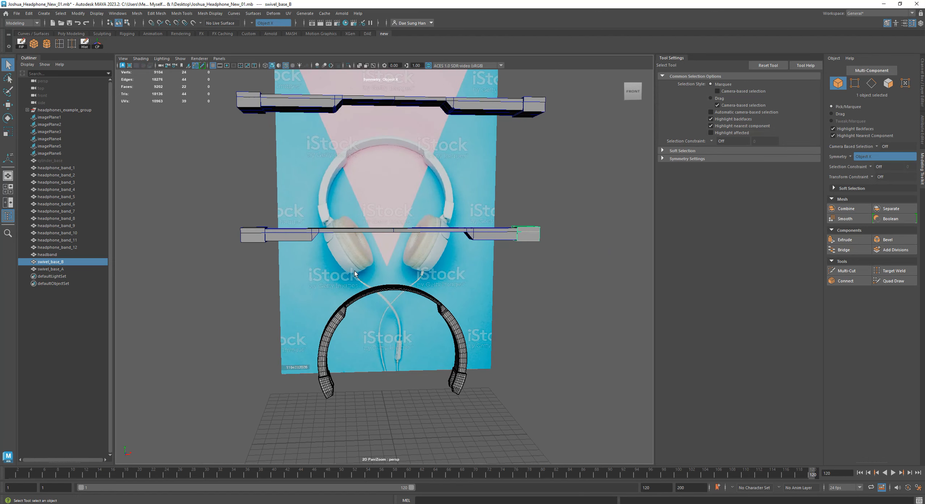
alt+drag(326, 235, 311, 224)
scroll(303, 219, up, 3)
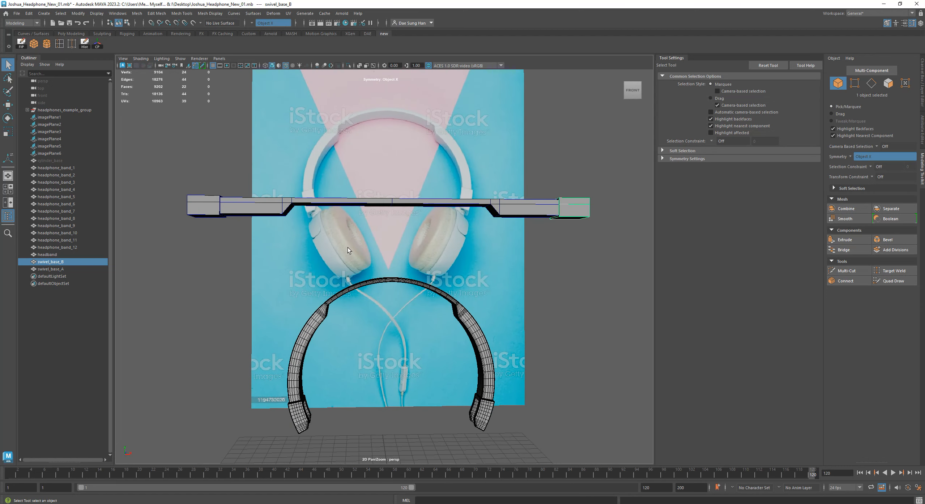
alt+drag(329, 229, 330, 230)
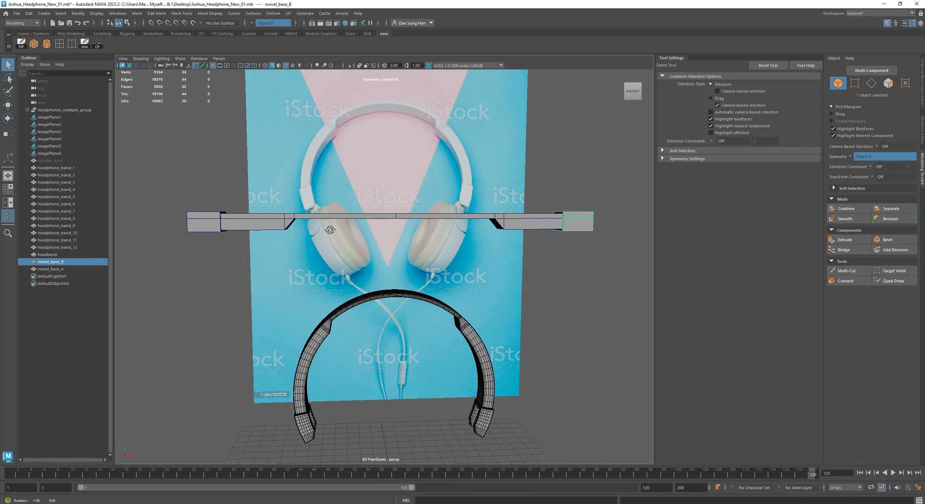
alt+drag(330, 230, 335, 230)
Step: Select the upper and lower faces of swivel_base_A in face selection mode
alt+middle_drag(204, 181, 221, 196)
alt+right_drag(221, 196, 310, 215)
alt+middle_drag(310, 215, 427, 280)
alt+drag(324, 310, 268, 322)
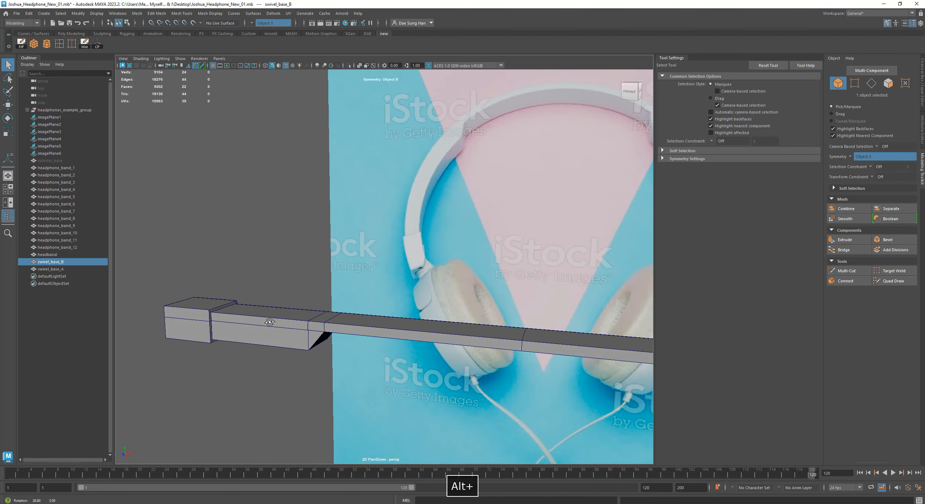
alt+middle_drag(237, 308, 283, 237)
right_drag(258, 224, 258, 248)
alt+drag(266, 229, 262, 245)
alt+middle_drag(261, 246, 304, 218)
alt+right_drag(304, 218, 268, 181)
click(266, 181)
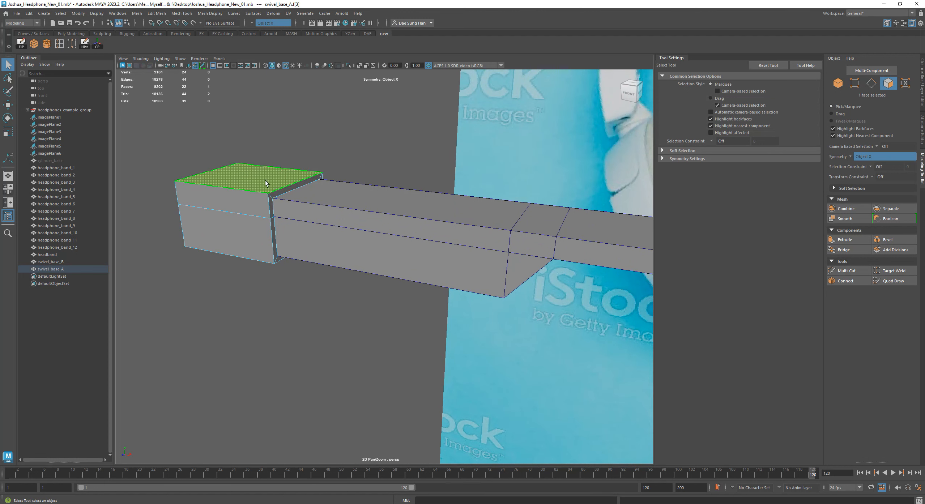
alt+drag(287, 207, 281, 192)
shift+click(250, 143)
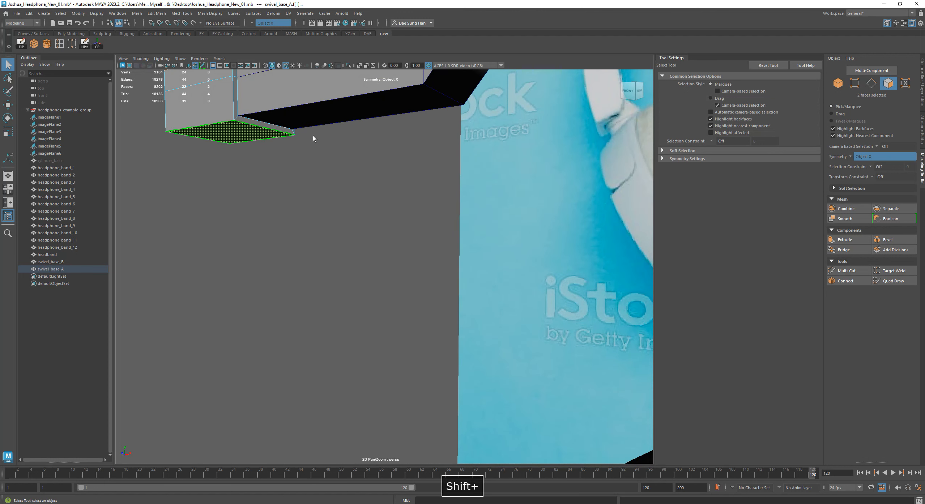
alt+drag(314, 139, 284, 193)
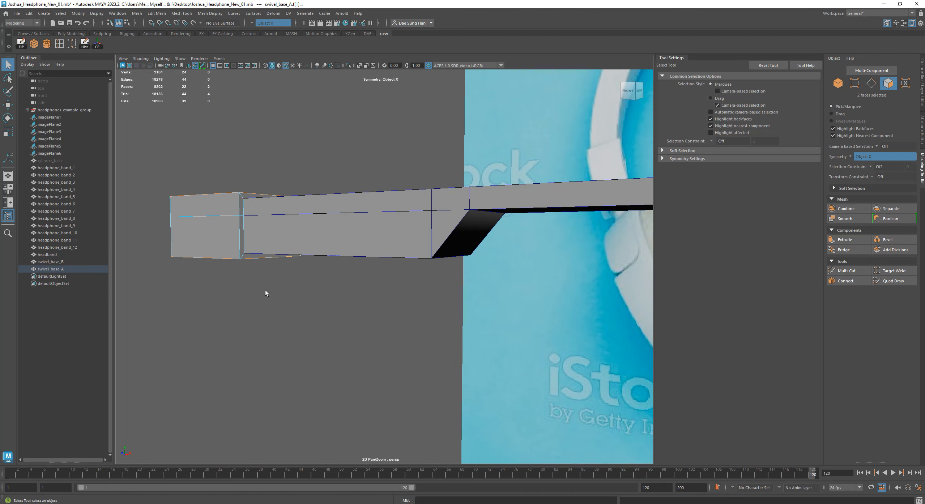
Step: Return to object mode, select both swivel bases, try converting them to face selection, and clear the selection
alt+right_drag(388, 274, 231, 253)
alt+drag(325, 254, 365, 270)
alt+middle_drag(398, 257, 315, 274)
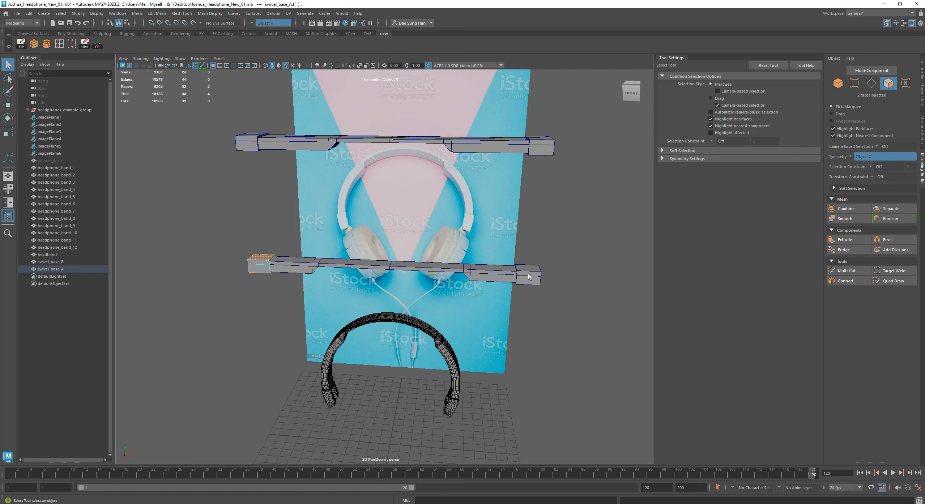
mouse_move(491, 278)
alt+right_down()
mouse_move(512, 217)
mouse_move(497, 279)
alt+right_up()
key(F8)
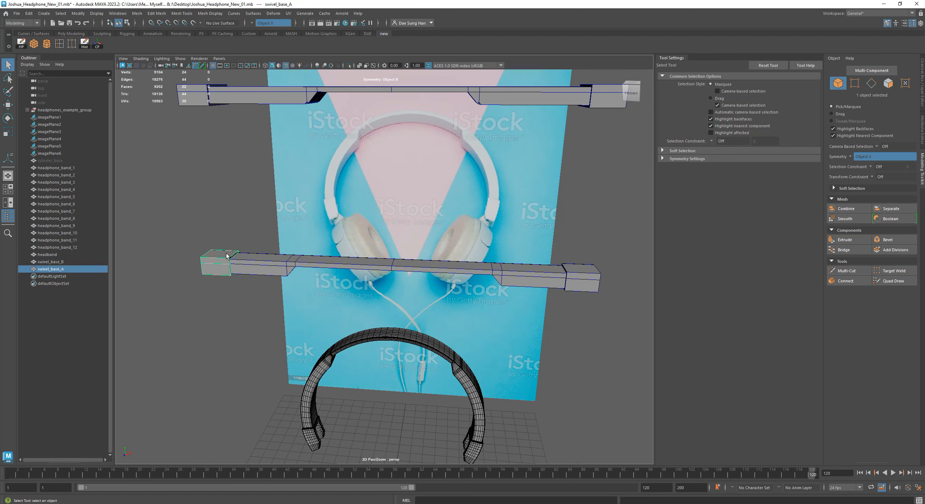
key(w)
shift+click(581, 279)
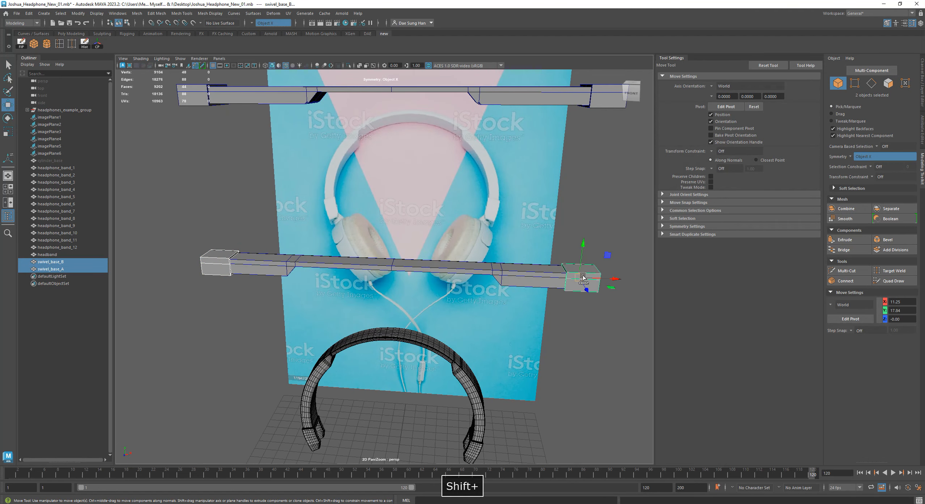
right_drag(591, 267, 621, 348)
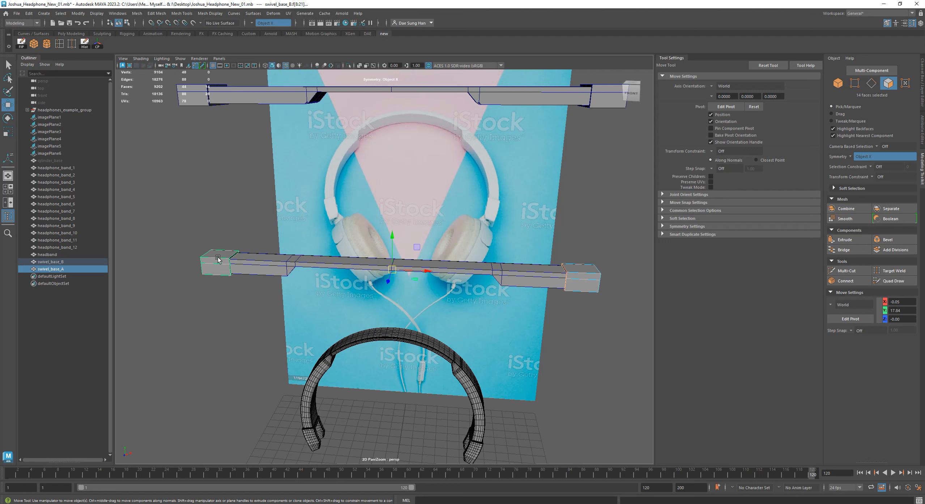
right_drag(216, 258, 242, 423)
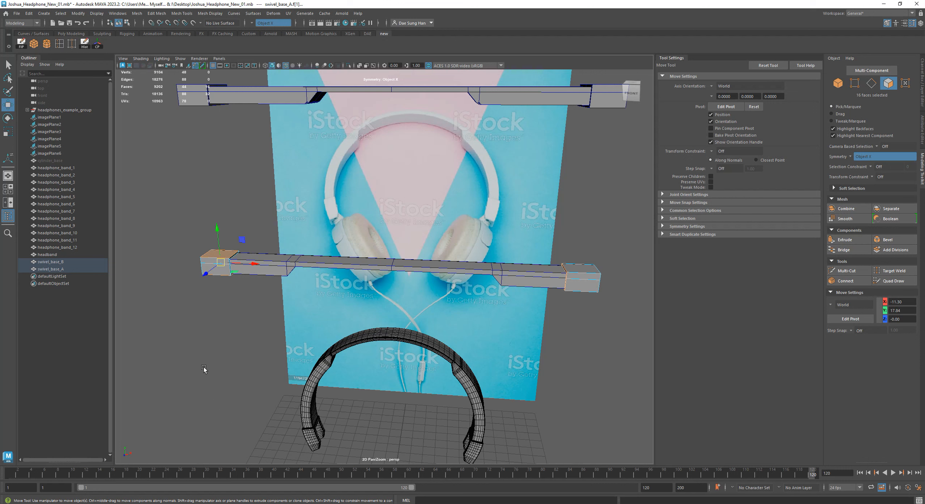
click(204, 367)
Step: Put both swivel bases in face mode and select the upper and lower faces of each
right_drag(214, 271, 246, 233)
right_drag(582, 279, 629, 233)
click(589, 237)
click(206, 262)
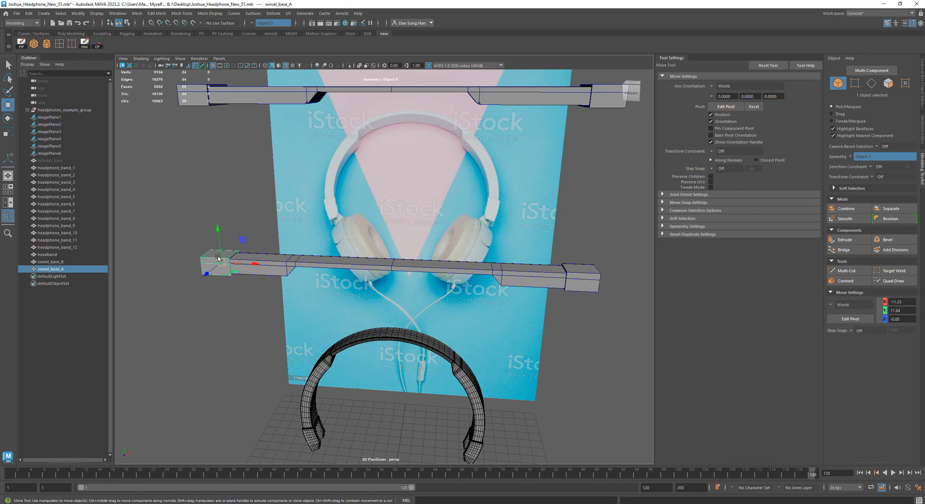
right_drag(216, 257, 216, 276)
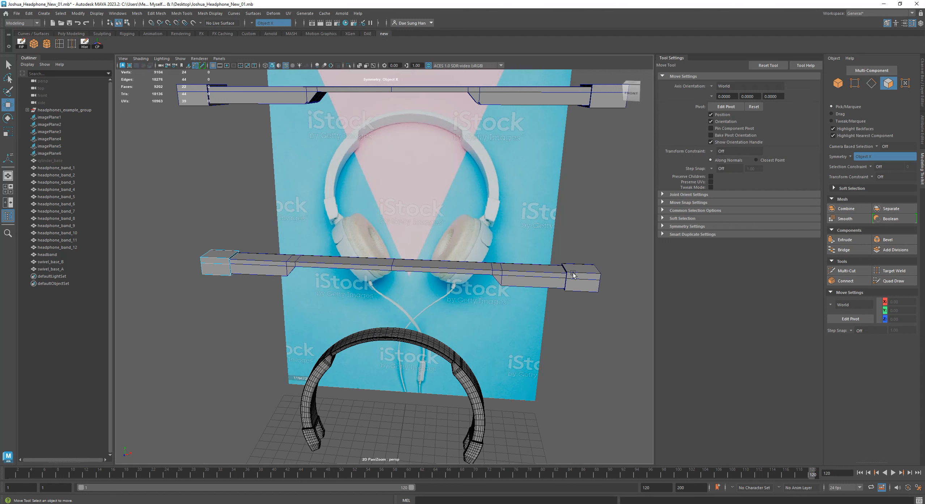
right_drag(590, 269, 587, 285)
alt+drag(271, 273, 512, 124)
click(260, 318)
shift+click(486, 290)
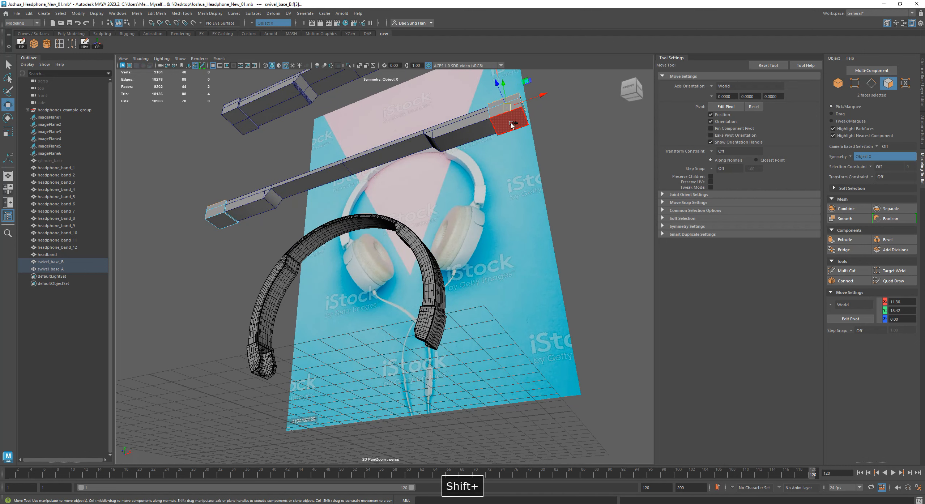
shift+click(513, 124)
shift+click(220, 221)
Step: Examine the face selection on both swivel bases from several angles alongside the symmetry setting
alt+drag(221, 221, 388, 257)
alt+right_drag(387, 257, 494, 228)
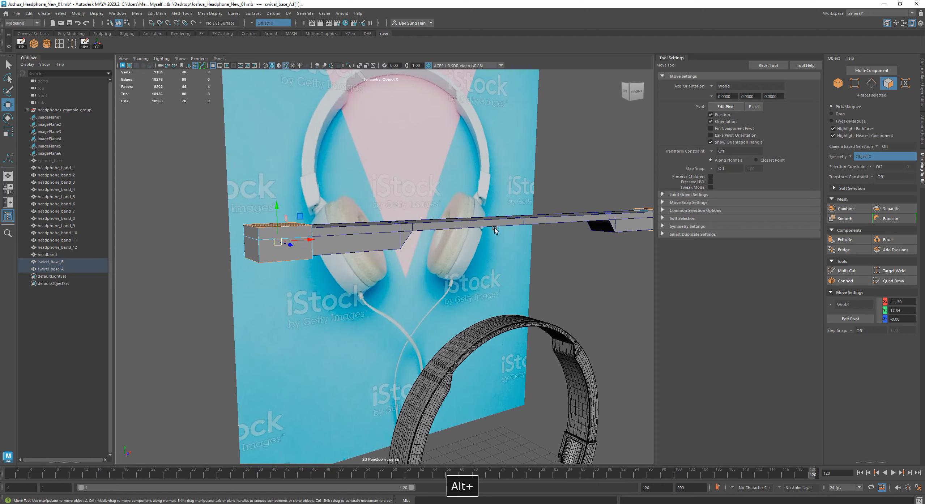
alt+middle_drag(495, 228, 370, 270)
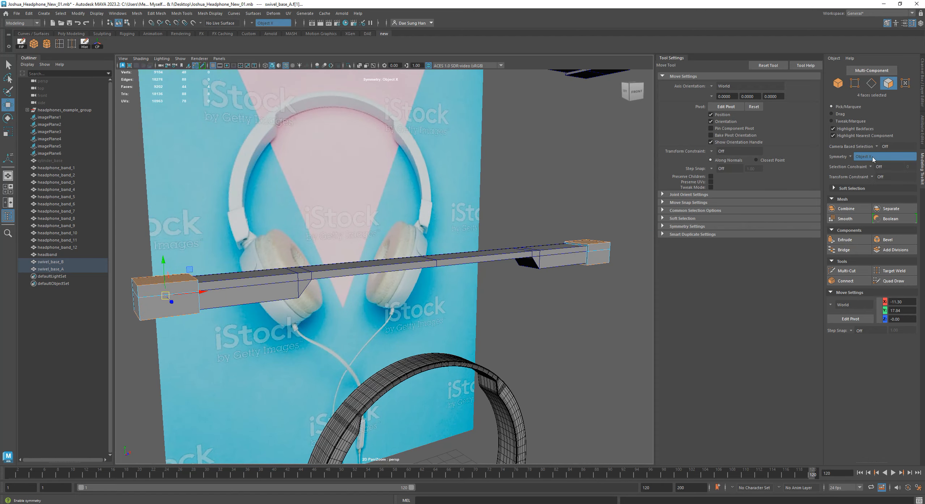
alt+right_drag(405, 318, 296, 336)
alt+drag(296, 336, 271, 333)
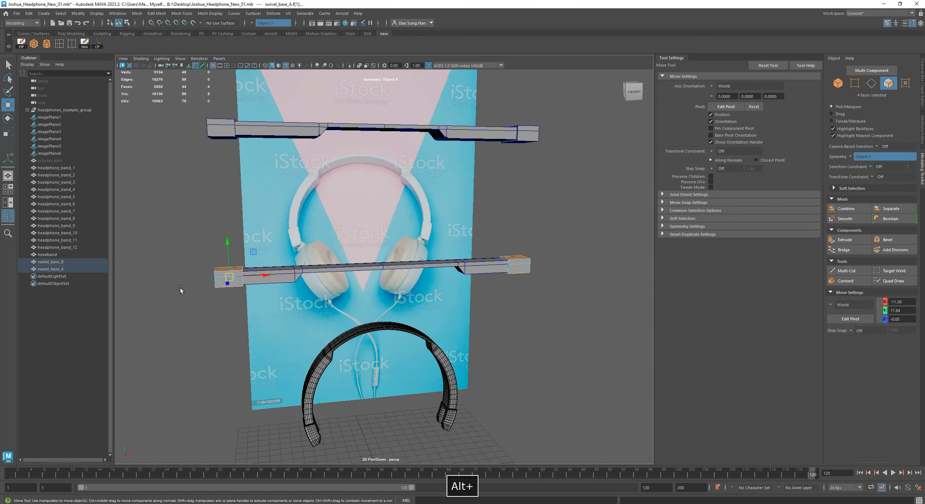
alt+middle_drag(313, 302, 452, 285)
alt+right_drag(325, 275, 432, 269)
alt+drag(432, 268, 332, 206)
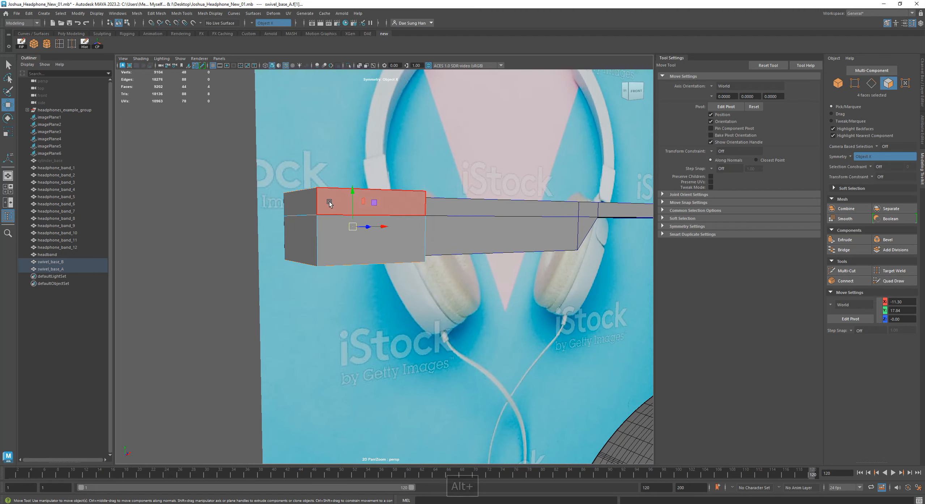
Step: Try scaling the upper and lower faces of both swivel bases along Y and undo it
key(r)
alt+drag(376, 232, 299, 250)
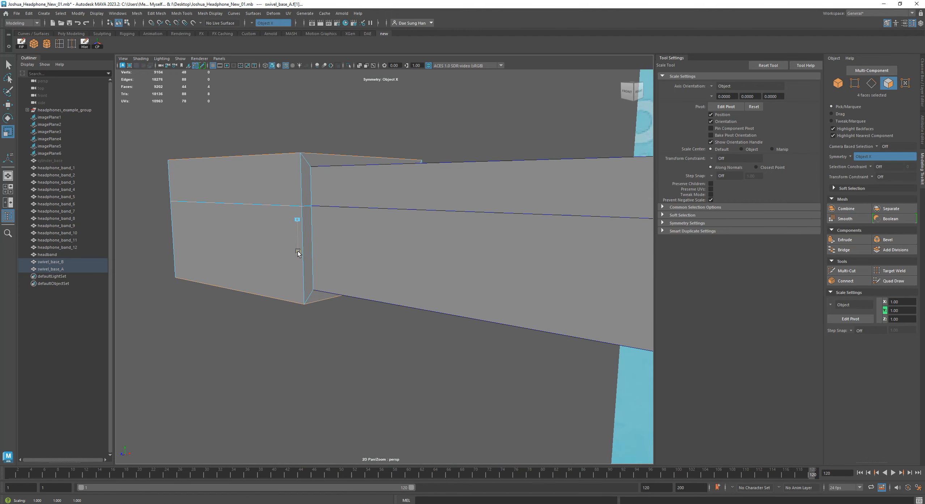
alt+drag(380, 266, 405, 271)
alt+right_drag(405, 270, 344, 291)
alt+drag(400, 293, 334, 318)
key(z)
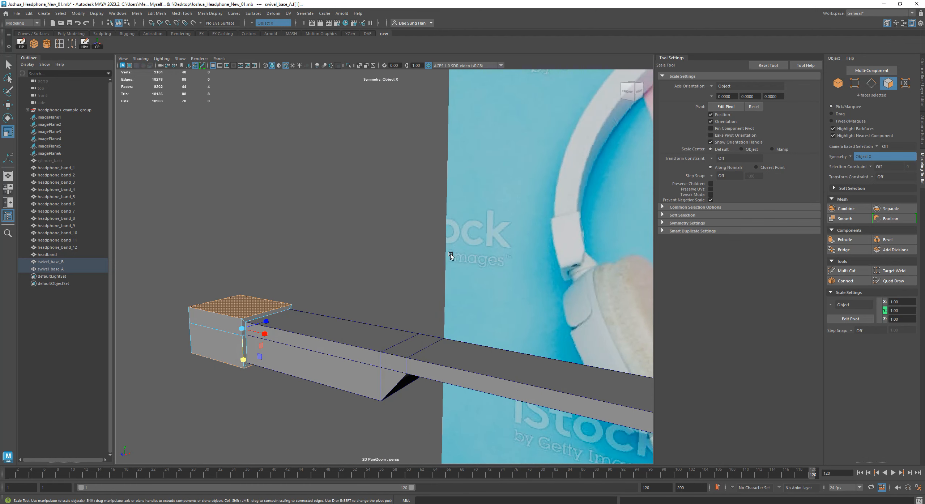
Step: Clear the face selection on the swivel bases and return to object selection mode
alt+drag(363, 373, 414, 339)
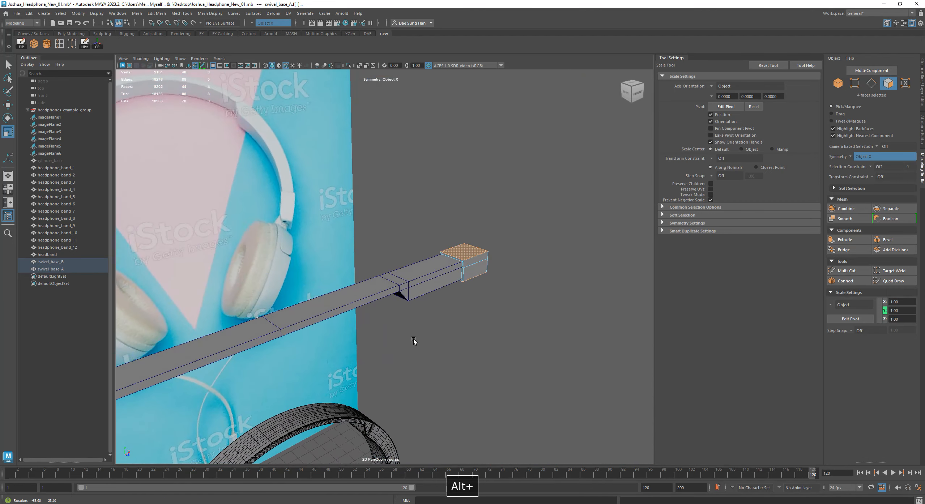
click(527, 268)
alt+right_drag(527, 268, 366, 315)
alt+drag(365, 315, 312, 316)
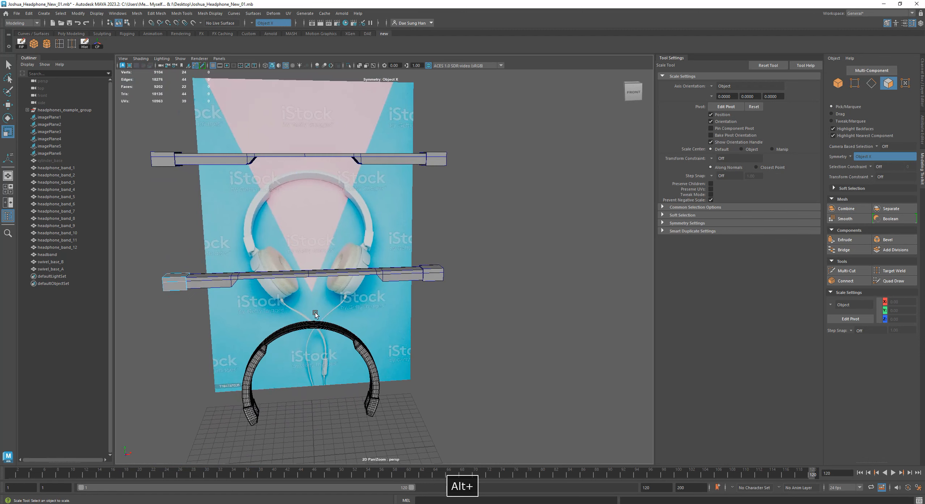
alt+middle_drag(312, 317, 423, 314)
click(297, 282)
click(280, 249)
alt+drag(228, 291, 329, 325)
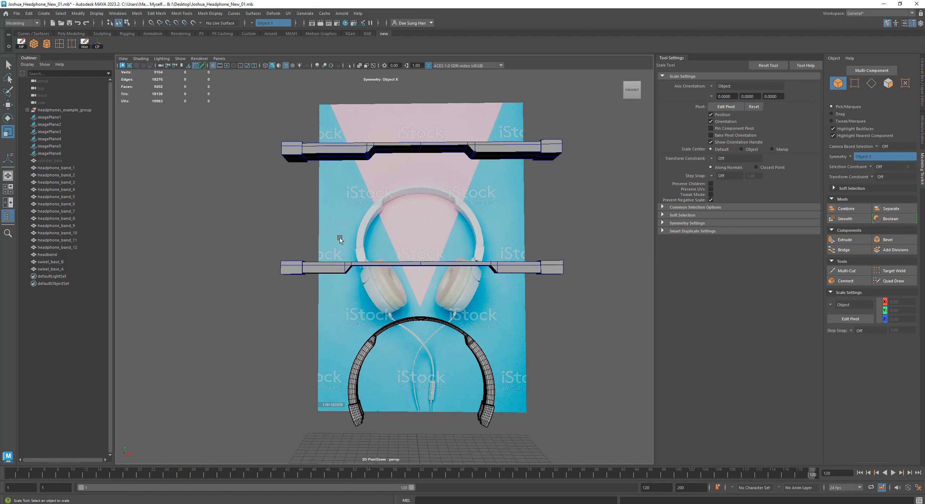
Step: Select swivel_base_A as an object and look at it from above and from its end
alt+drag(370, 263, 358, 284)
alt+right_drag(432, 303, 550, 329)
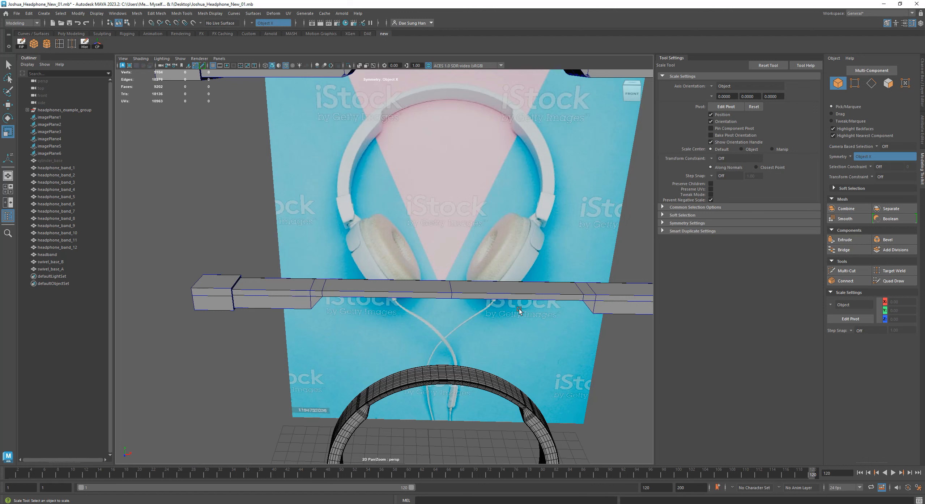
alt+drag(318, 300, 206, 245)
click(206, 235)
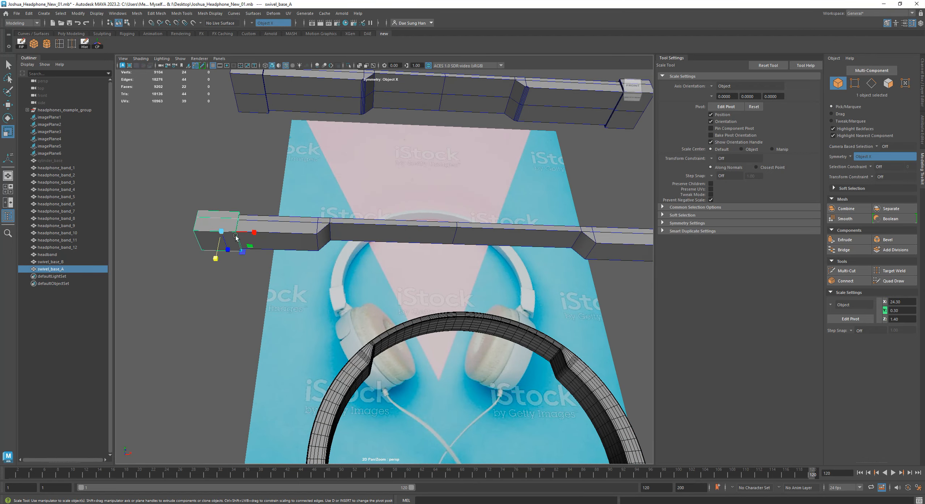
alt+drag(306, 271, 432, 304)
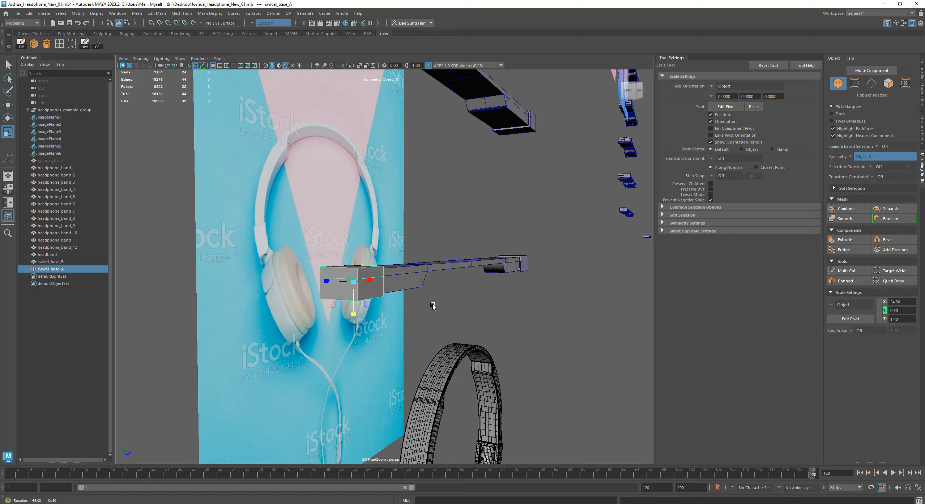
Step: Examine the swivel-base ends of the finished curved headband and compare them with the flat band
alt+drag(432, 305, 373, 375)
alt+middle_drag(373, 375, 387, 152)
alt+right_drag(282, 289, 341, 295)
alt+drag(340, 294, 279, 369)
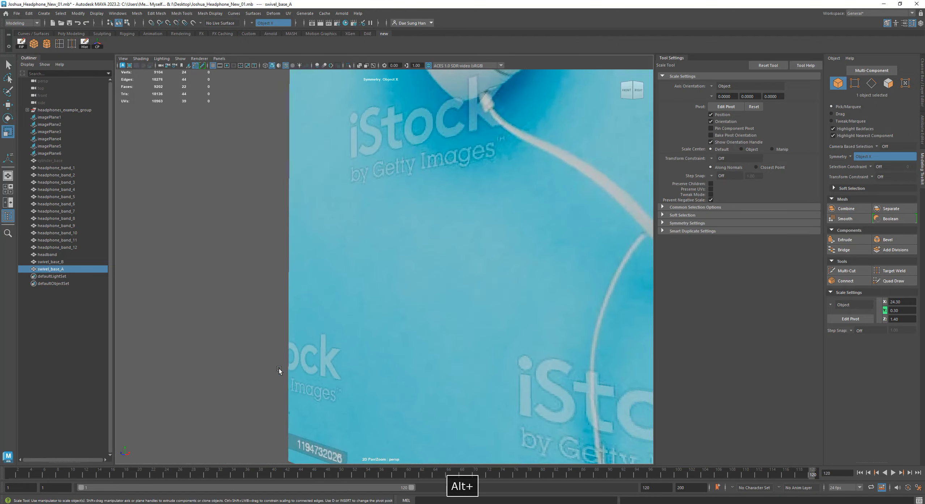
alt+middle_drag(279, 368, 514, 207)
alt+drag(514, 208, 223, 243)
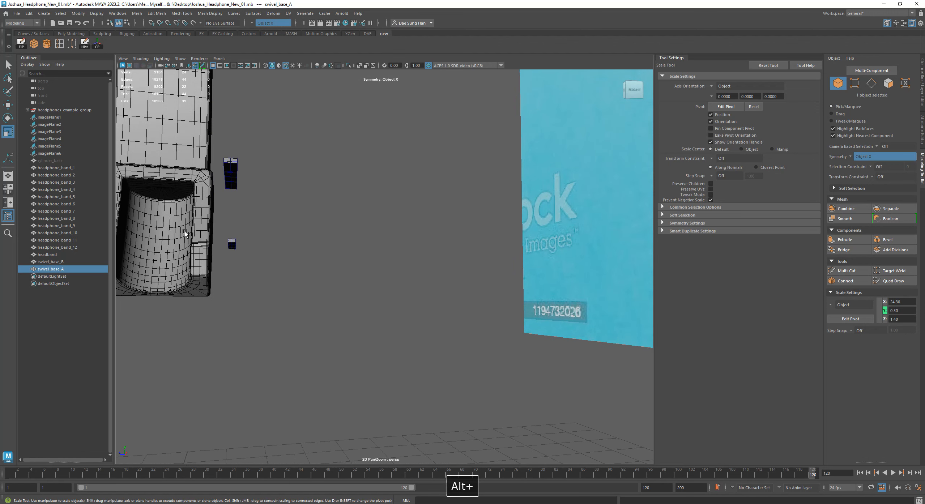
alt+drag(407, 287, 504, 270)
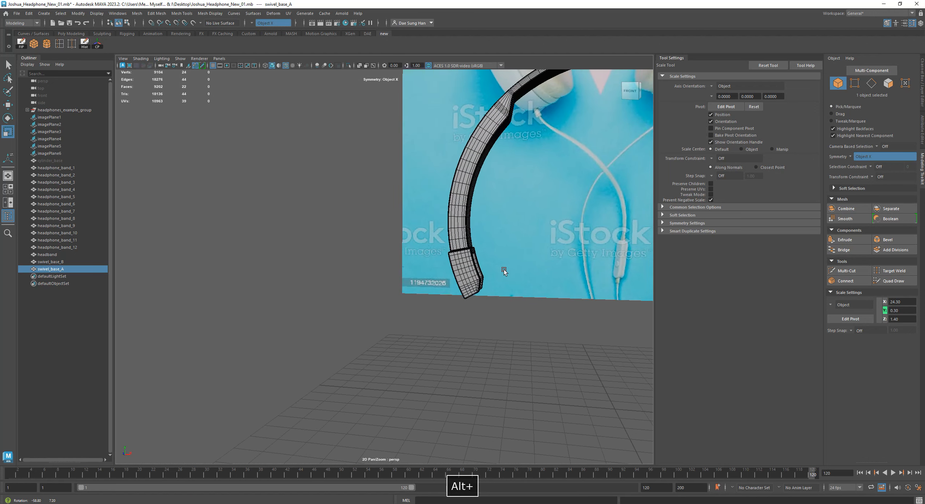
alt+right_drag(533, 150, 436, 278)
alt+drag(436, 278, 474, 275)
alt+middle_drag(407, 108, 384, 242)
alt+right_drag(384, 241, 416, 295)
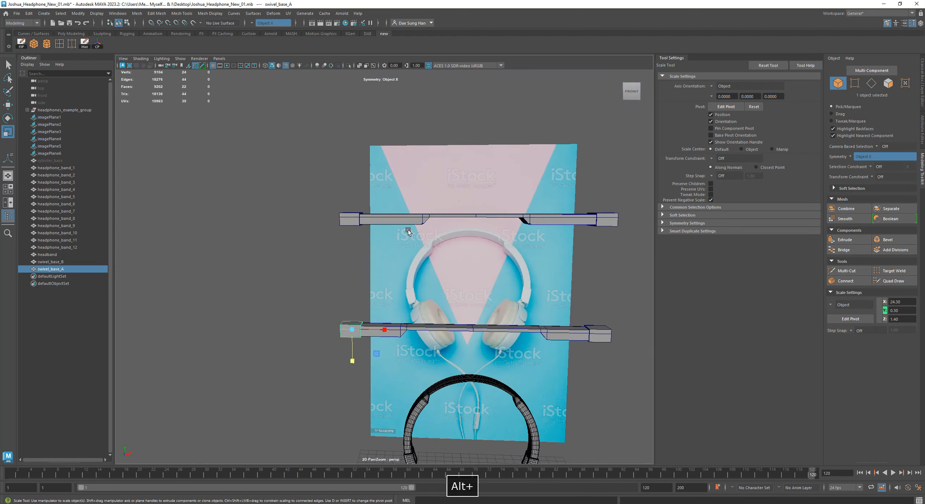
Step: Move headphone_band_6 along X, well clear of the reference image
click(395, 216)
key(w)
alt+right_drag(508, 217, 425, 260)
drag(450, 254, 298, 254)
alt+right_drag(402, 260, 319, 269)
alt+middle_drag(319, 269, 428, 273)
drag(482, 261, 216, 260)
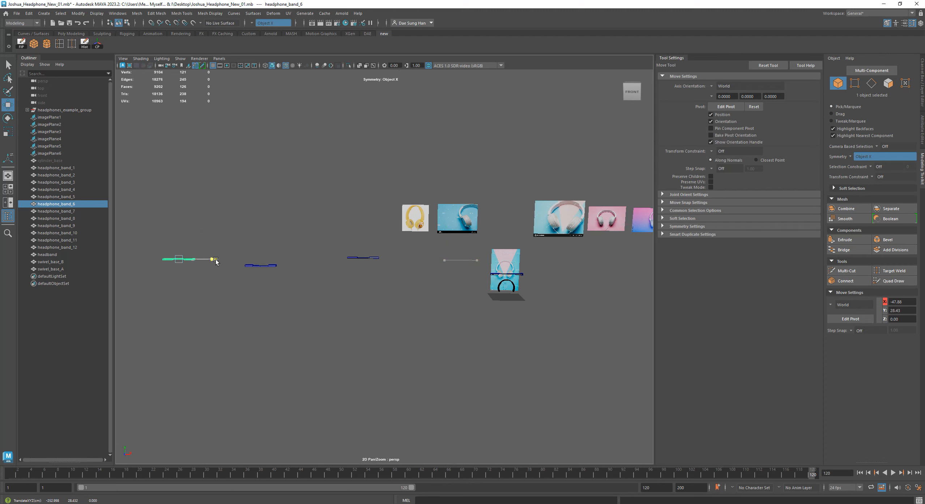
Step: Review the stacked example bands, checking headphone_band_4, and select headphone_band_7
alt+middle_drag(647, 207, 422, 248)
click(415, 199)
alt+right_drag(415, 199, 445, 249)
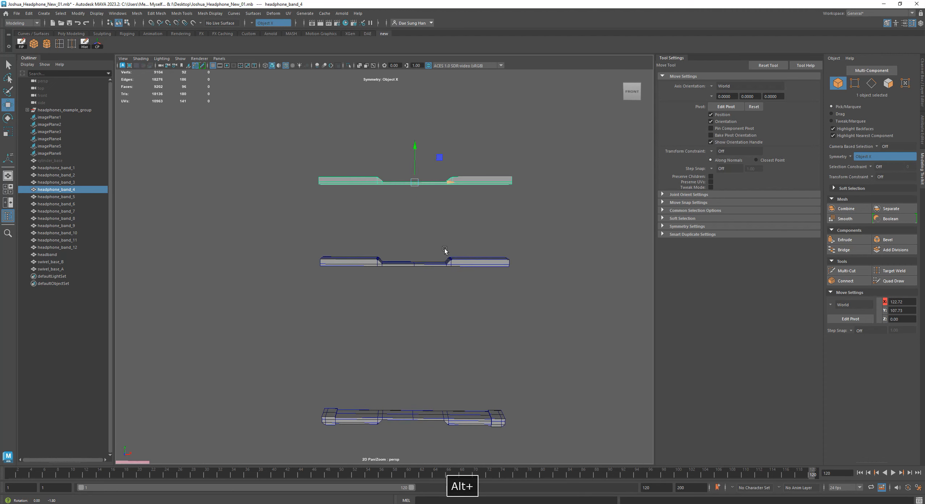
alt+drag(444, 249, 442, 244)
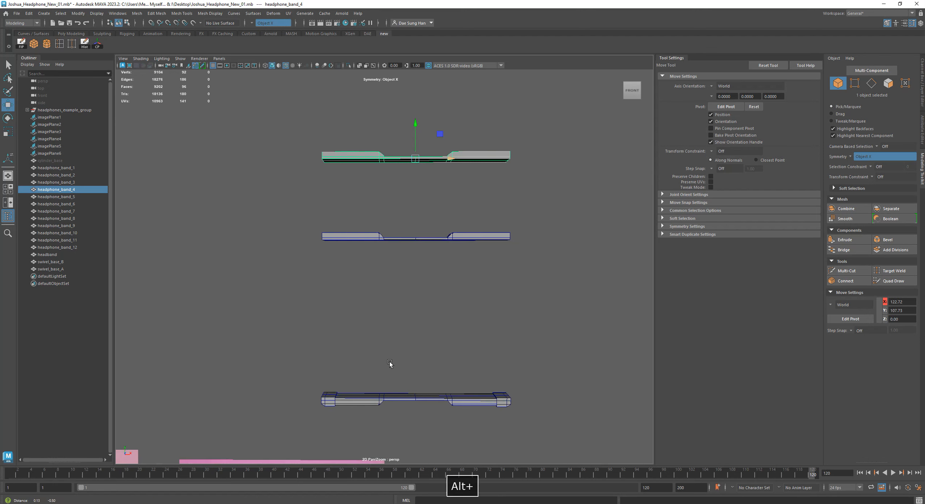
alt+middle_drag(390, 366, 399, 271)
click(403, 264)
alt+right_drag(417, 257, 475, 192)
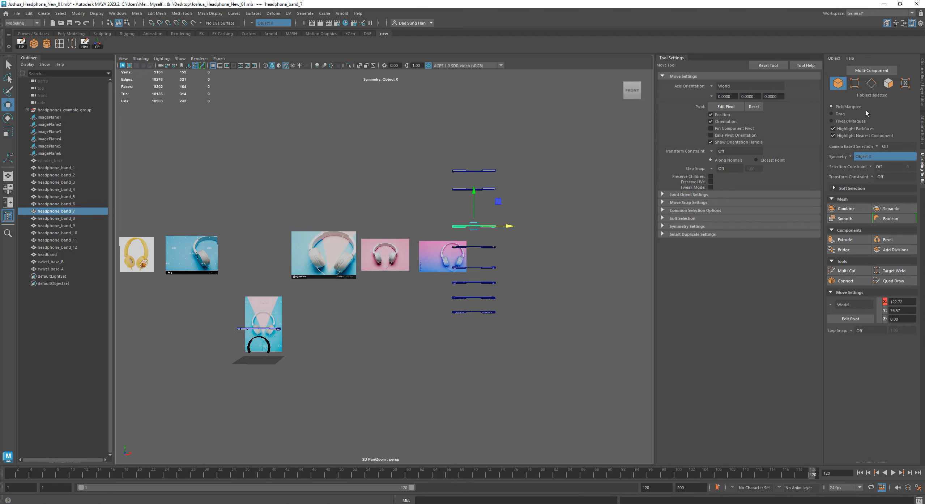
Step: Set headphone_band_7's Translate X and Translate Y to 0 to bring it to the reference image
click(922, 84)
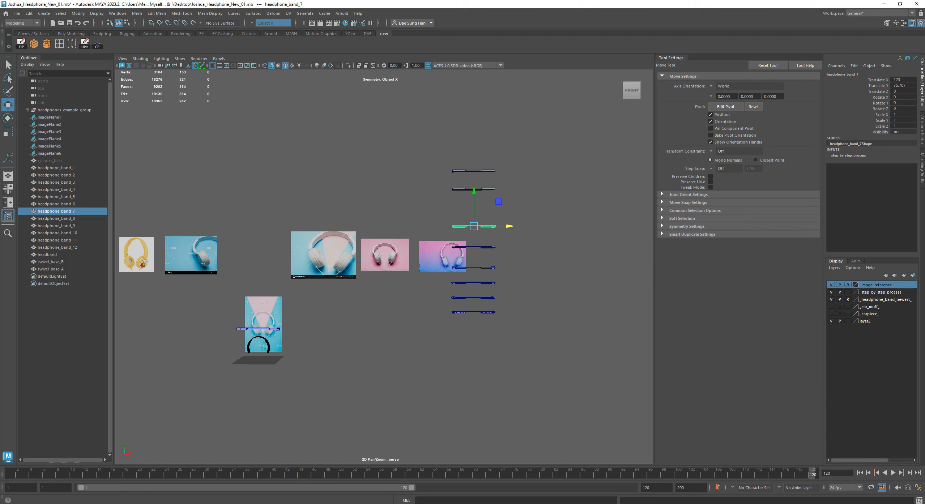
drag(906, 79, 904, 85)
text(0)
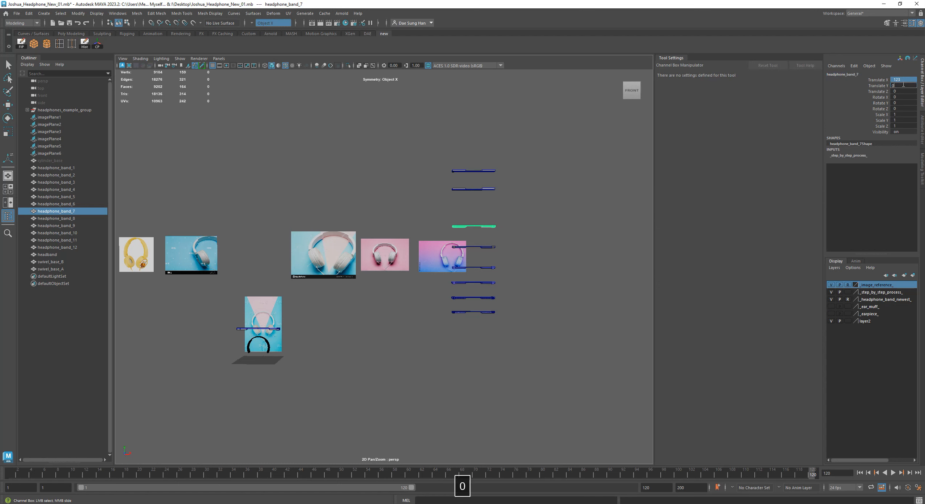
key(Return)
alt+middle_drag(246, 333, 457, 275)
key(w)
alt+right_drag(440, 263, 537, 318)
alt+middle_drag(537, 318, 479, 292)
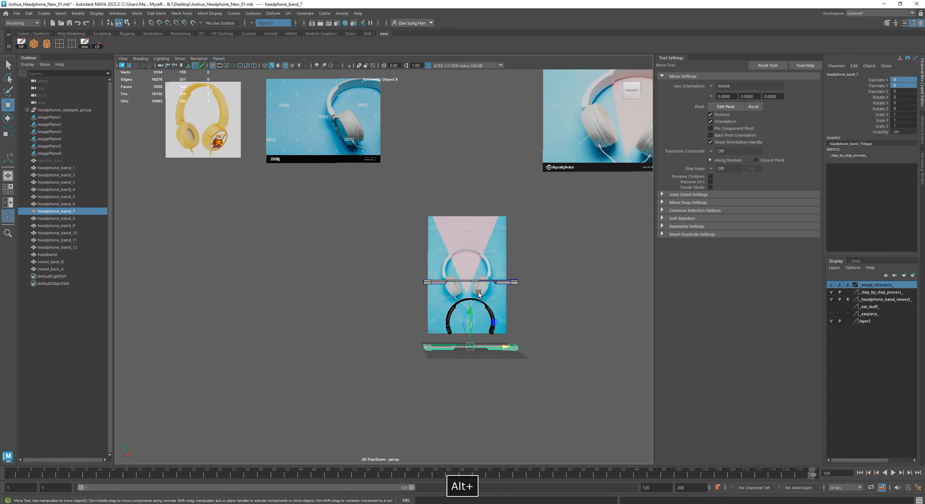
Step: Raise headphone_band_7 along Y to about 23.85, placing it above the new flat headband
drag(471, 310, 473, 220)
alt+right_drag(474, 220, 467, 288)
alt+drag(467, 288, 348, 156)
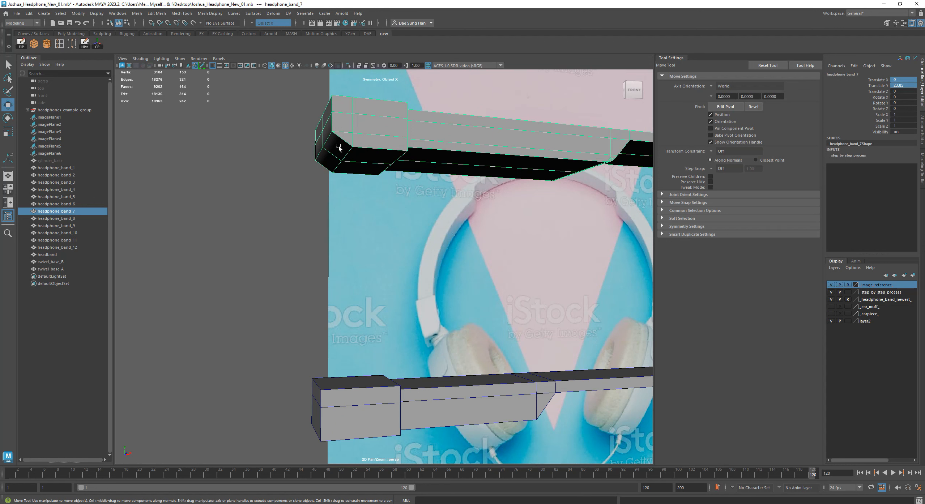
Step: Examine the angled lower corners of headphone_band_7's swivel-base end and compare them with the new band and the reference photo
alt+drag(392, 200, 350, 282)
alt+right_drag(350, 282, 412, 359)
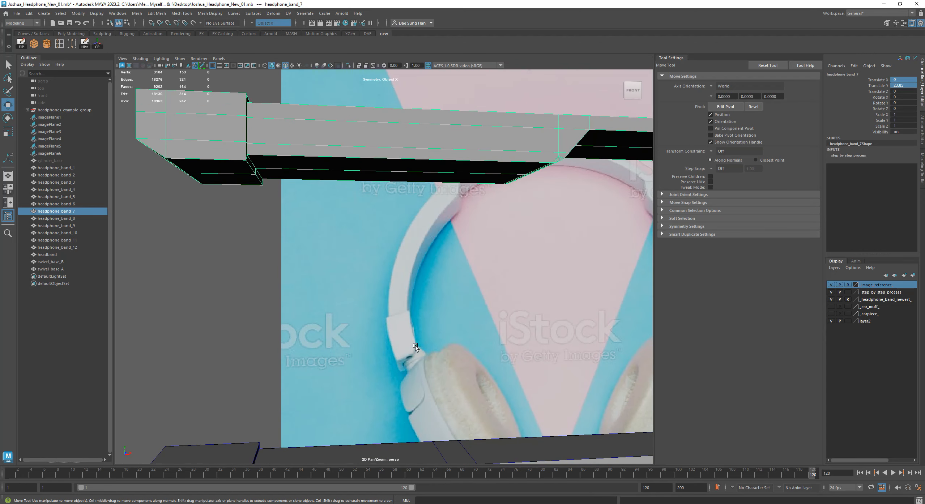
alt+right_drag(462, 341, 282, 309)
click(283, 309)
alt+drag(400, 312, 397, 324)
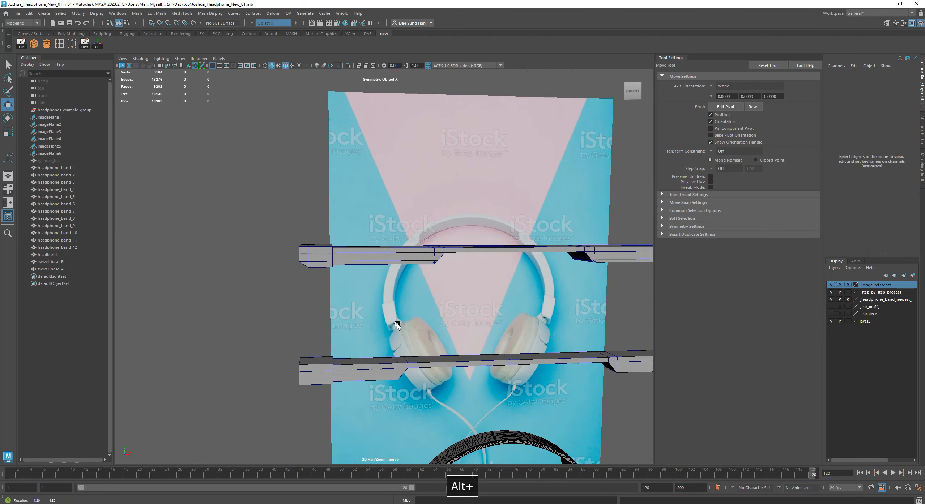
alt+middle_drag(389, 324, 354, 222)
alt+right_drag(353, 223, 382, 224)
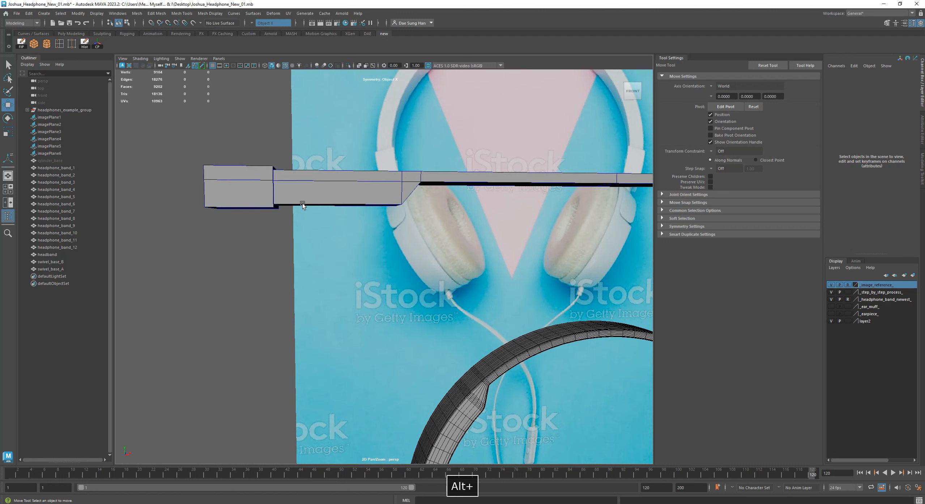
alt+middle_drag(288, 125, 340, 306)
right_click(319, 246)
double_click(319, 246)
click(320, 331)
alt+right_drag(429, 340, 401, 269)
right_drag(401, 268, 416, 238)
alt+middle_drag(348, 361, 322, 217)
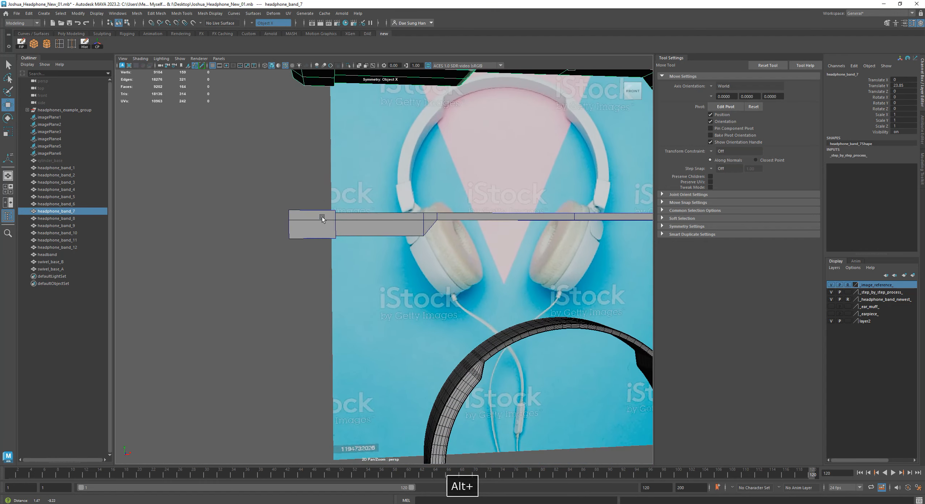
Step: In the front view, activate the Insert Edge Loop tool and make swivel_base_A the mesh to cut
key(space)
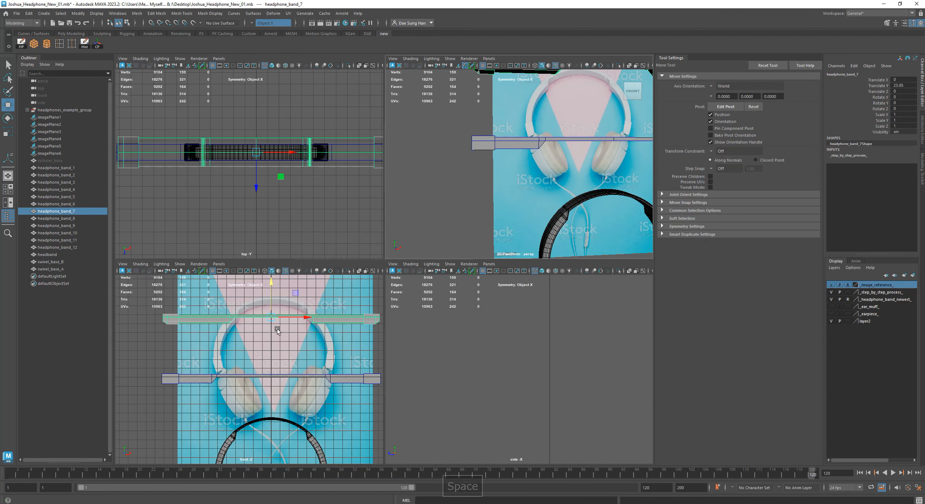
key(space)
alt+right_drag(242, 447, 496, 312)
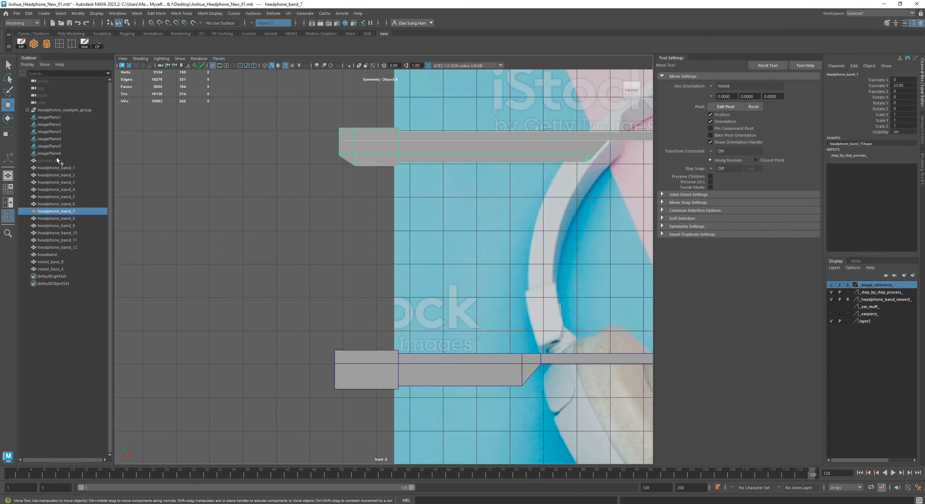
click(60, 46)
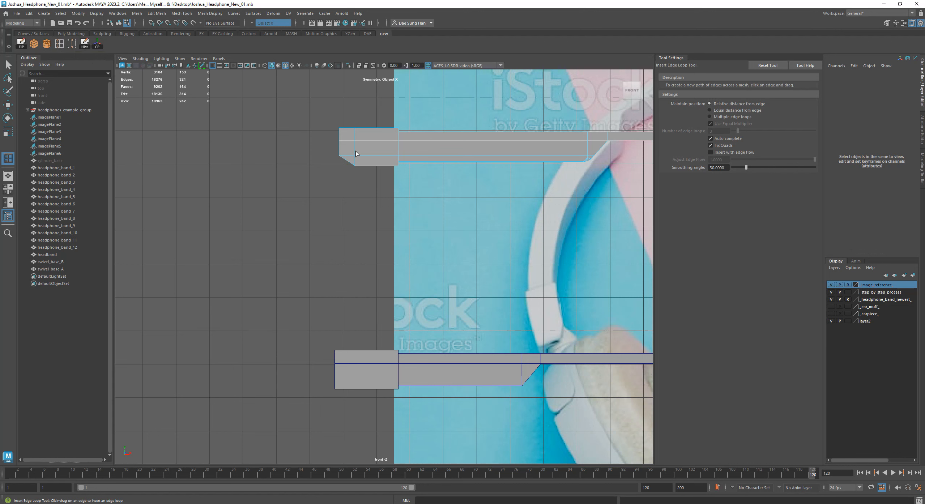
click(350, 367)
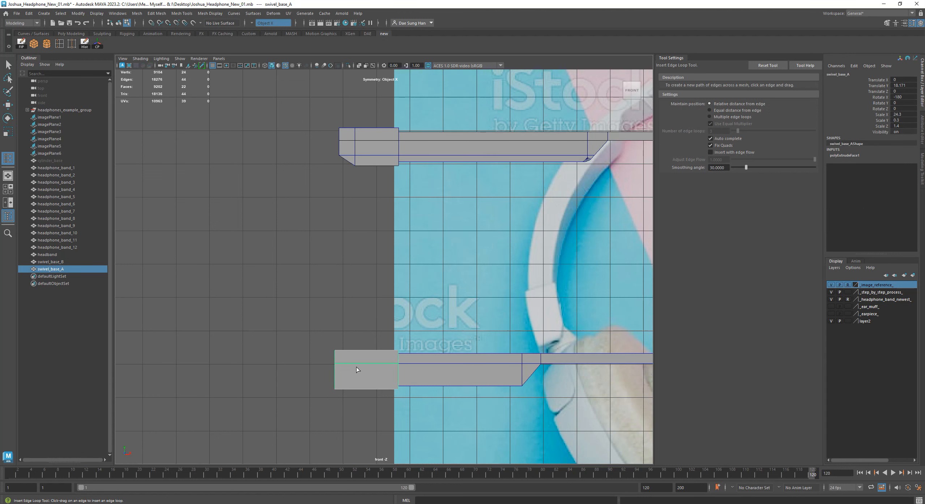
scroll(356, 365, down, 5)
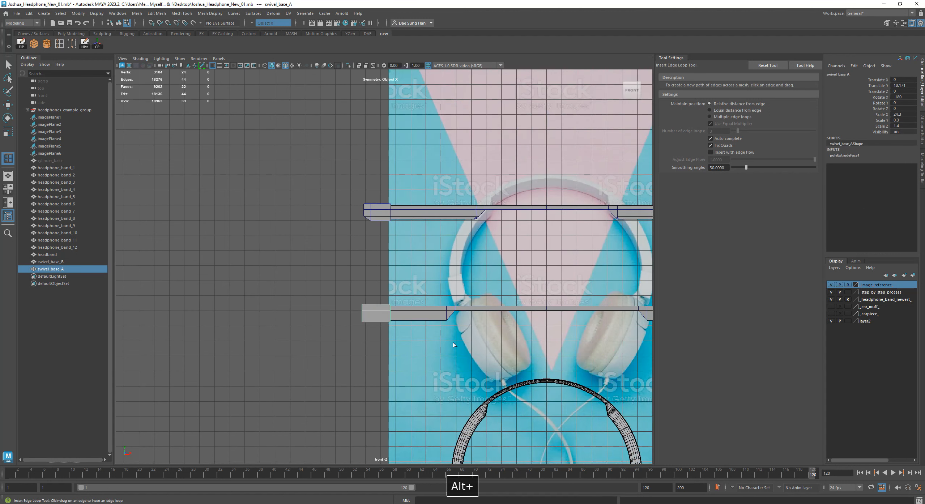
alt+middle_drag(473, 322, 219, 318)
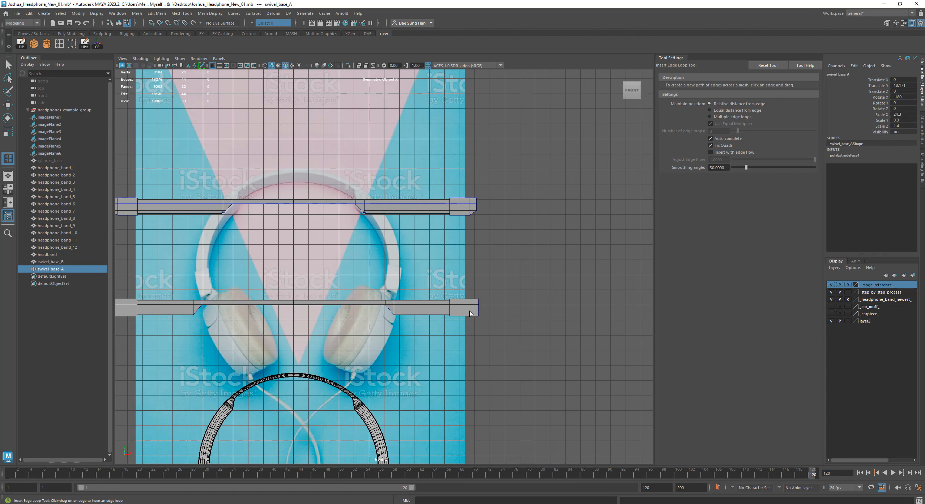
alt+middle_drag(333, 335, 540, 295)
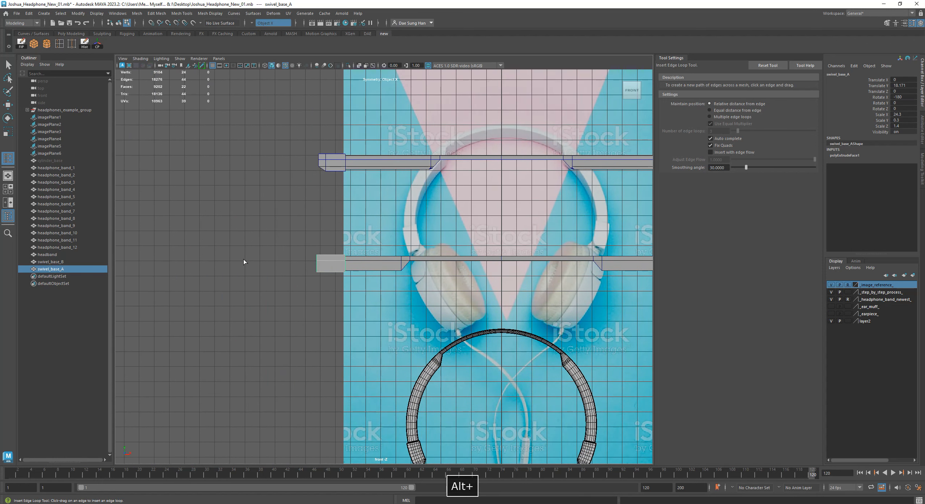
Step: Insert a vertical edge loop around swivel_base_A near its outer end, in line with the matching edge of the part above
alt+middle_drag(244, 259, 256, 270)
scroll(363, 284, up, 7)
alt+middle_drag(359, 268, 454, 369)
alt+right_drag(454, 369, 456, 337)
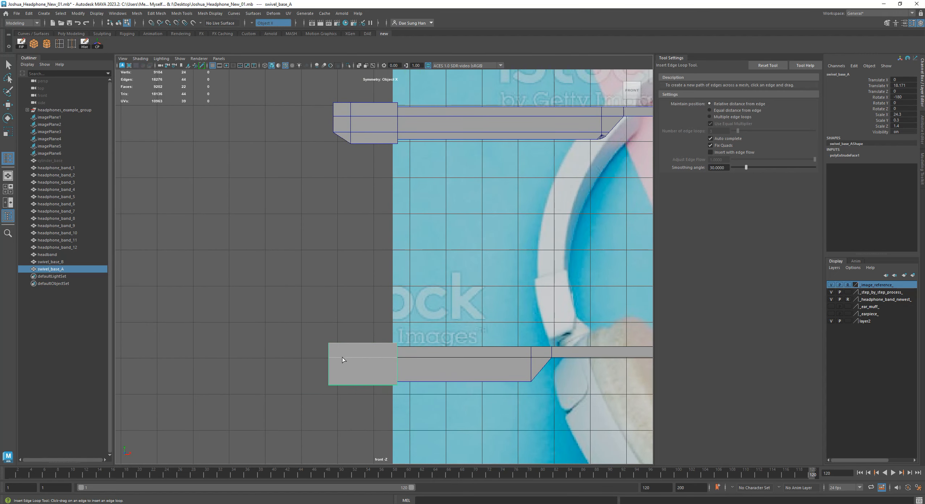
drag(345, 357, 343, 357)
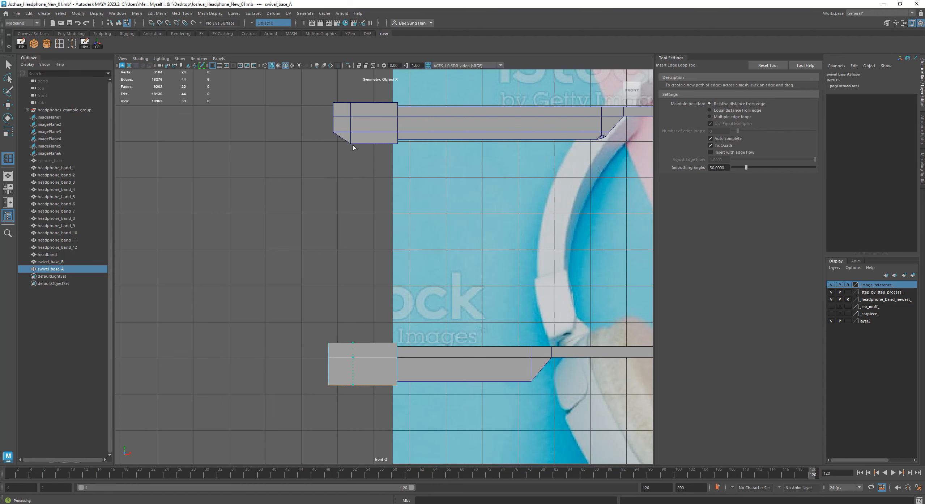
drag(350, 351, 347, 231)
drag(355, 416, 347, 333)
mouse_move(356, 360)
mouse_down()
mouse_move(390, 361)
mouse_move(348, 362)
mouse_up()
key(w)
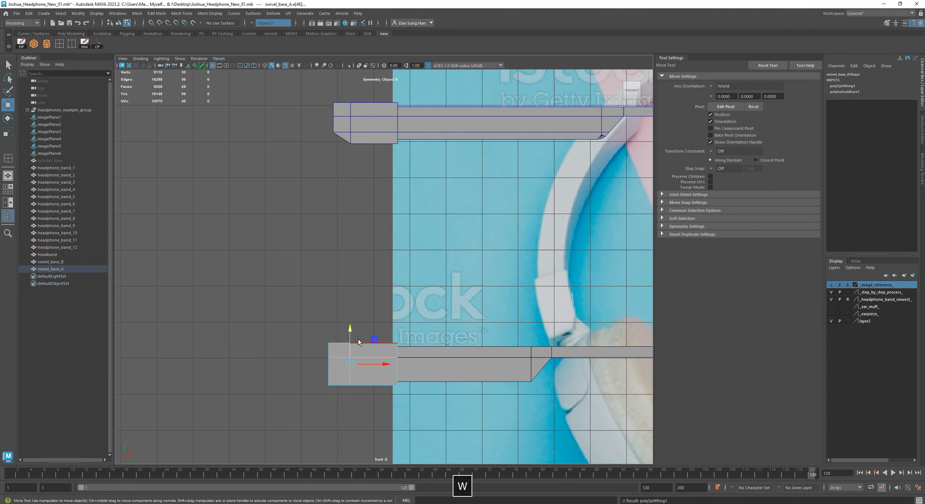
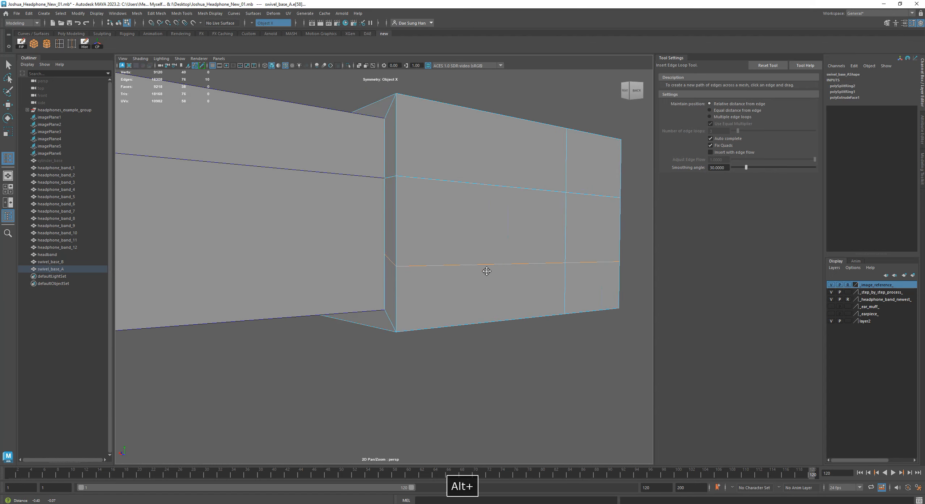
Step: Scale the lower horizontal edge loop of swivel_base_A along the vertical axis to level it
key(r)
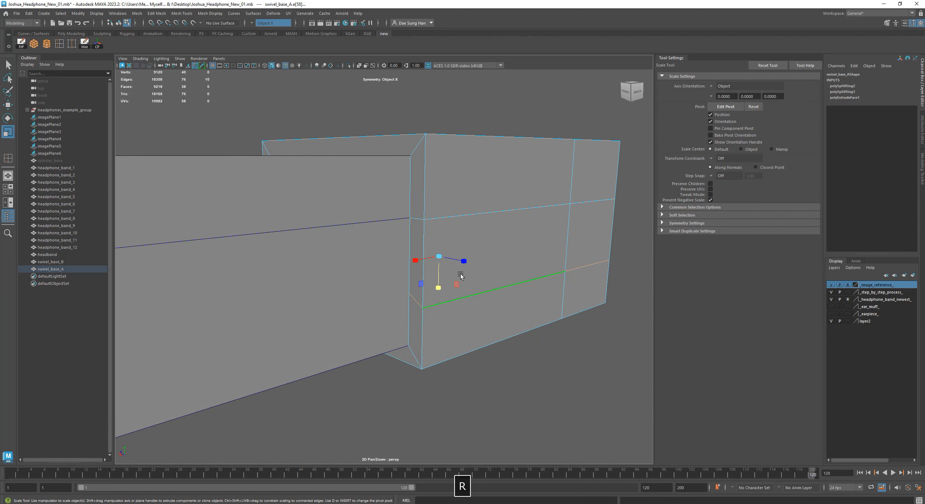
middle_drag(441, 285, 439, 284)
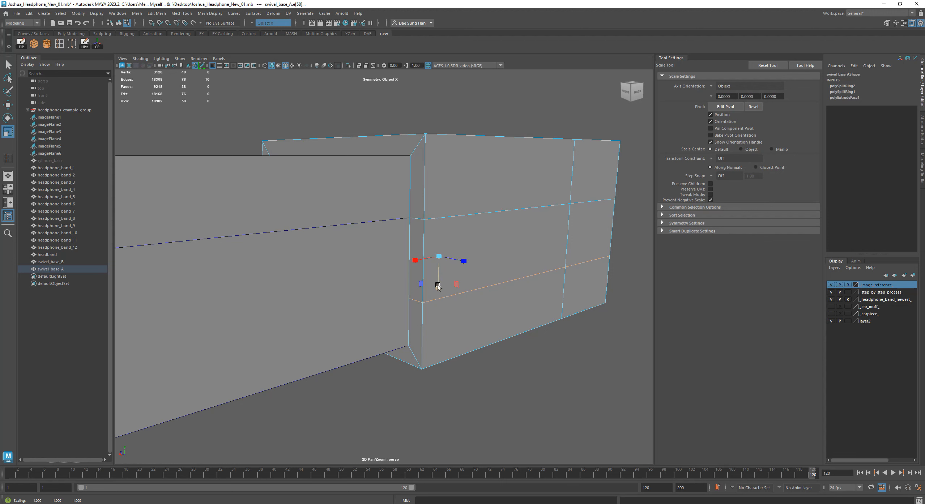
alt+drag(506, 269, 617, 272)
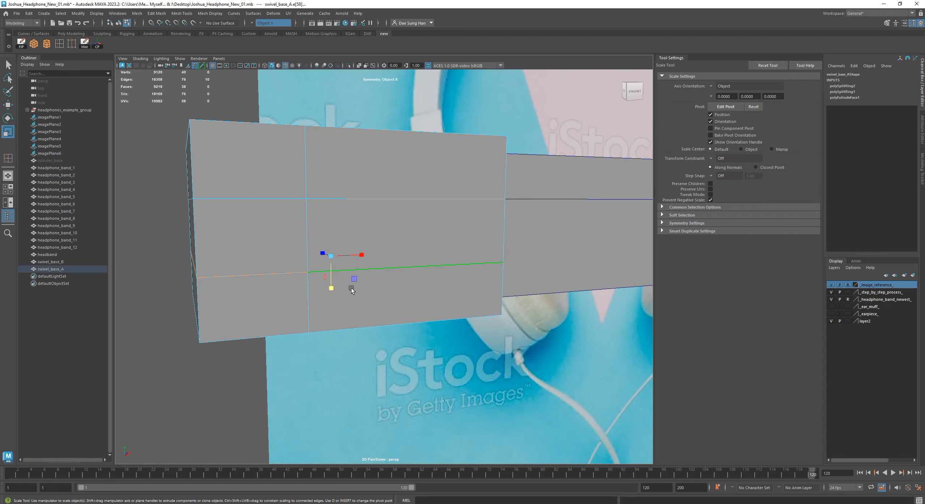
drag(330, 288, 332, 286)
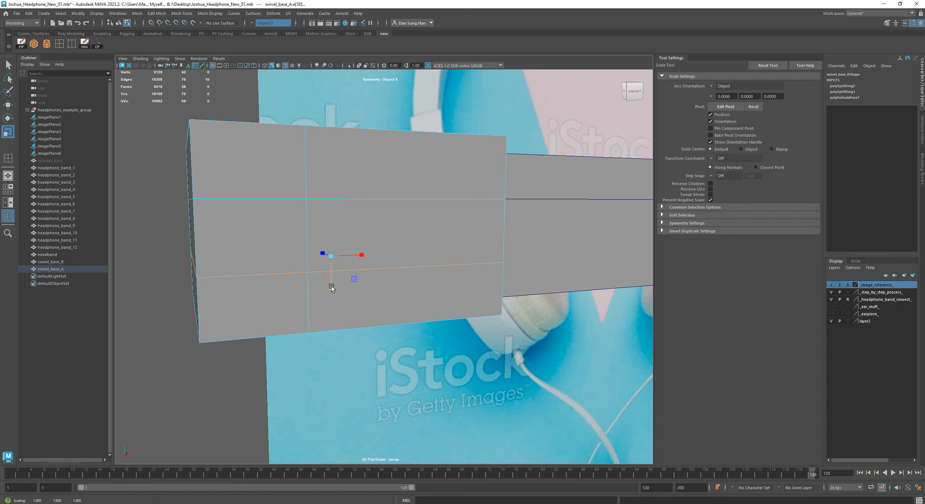
drag(330, 288, 540, 272)
key(w)
Step: Switch swivel_base_A to vertex editing and show it in wireframe in the perspective view
key(space)
key(space)
alt+middle_drag(286, 358, 286, 276)
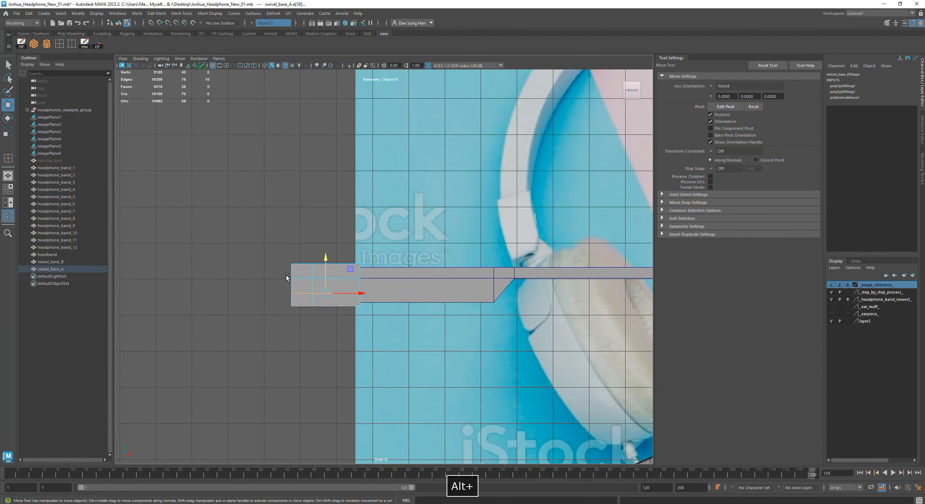
alt+right_drag(286, 276, 237, 402)
click(240, 401)
alt+middle_drag(286, 292, 305, 351)
alt+right_drag(305, 351, 568, 363)
alt+middle_drag(281, 367, 354, 289)
right_drag(353, 270, 321, 266)
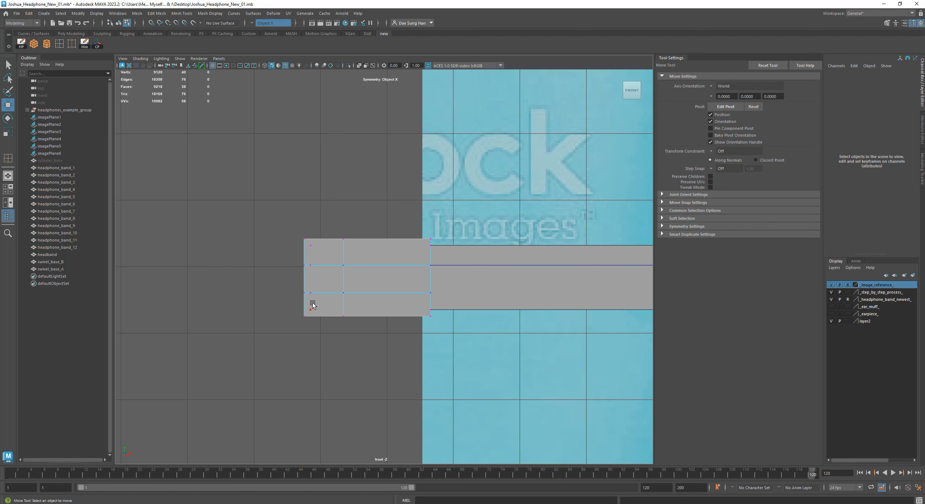
key(space)
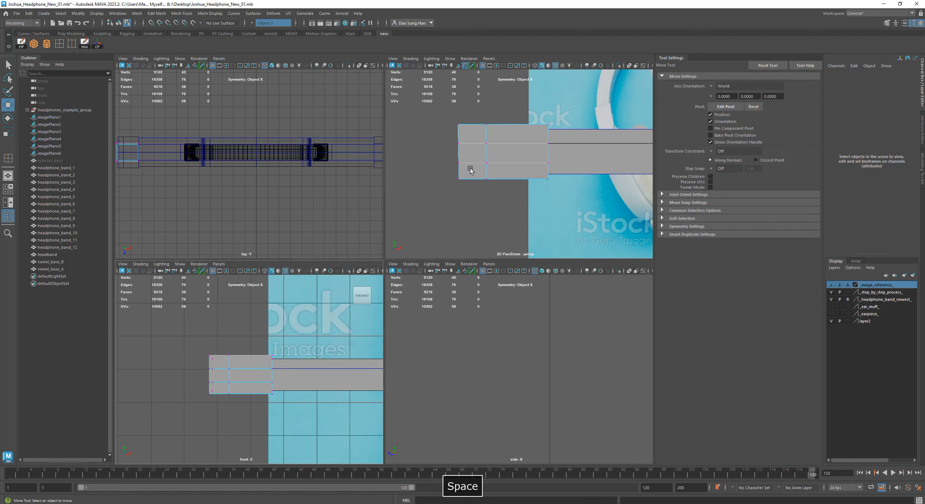
key(space)
alt+drag(389, 260, 306, 298)
key(4)
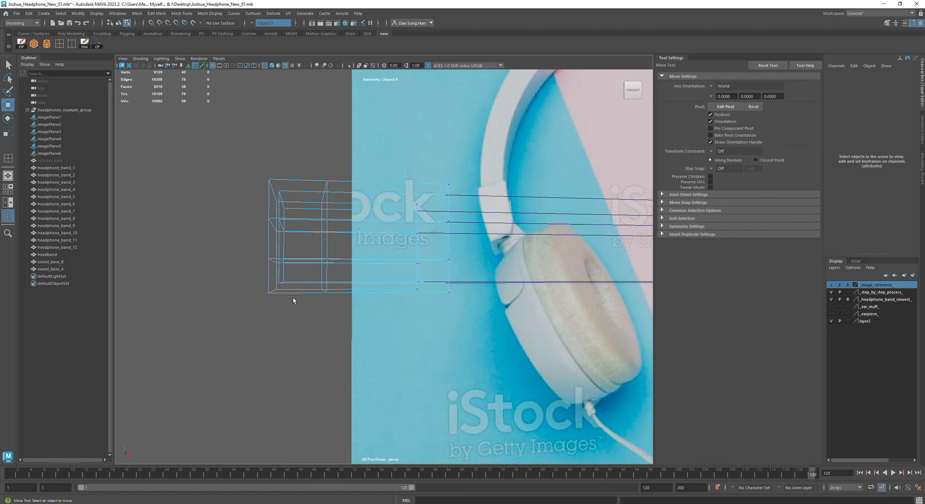
Step: Select the four bottom vertices at the outer end of swivel_base_A and raise them to slope the lower corner
alt+drag(286, 316, 293, 320)
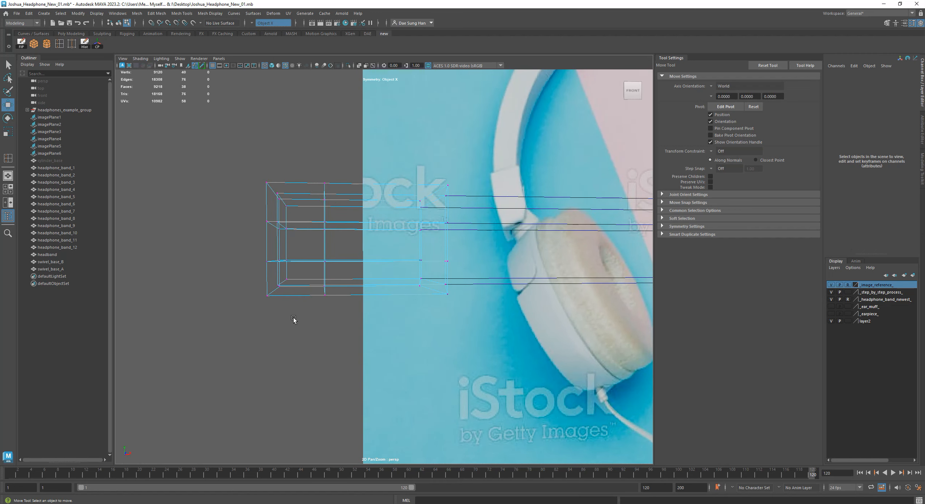
drag(248, 271, 247, 271)
mouse_move(407, 308)
alt+mouse_down()
mouse_move(428, 307)
mouse_move(408, 314)
alt+mouse_up()
mouse_move(312, 303)
alt+mouse_down()
mouse_move(377, 290)
mouse_move(486, 289)
mouse_move(470, 261)
mouse_move(378, 269)
mouse_move(361, 289)
mouse_move(260, 296)
mouse_move(297, 252)
alt+mouse_up()
key(5)
key(4)
alt+right_drag(297, 252, 358, 289)
alt+drag(227, 327, 226, 324)
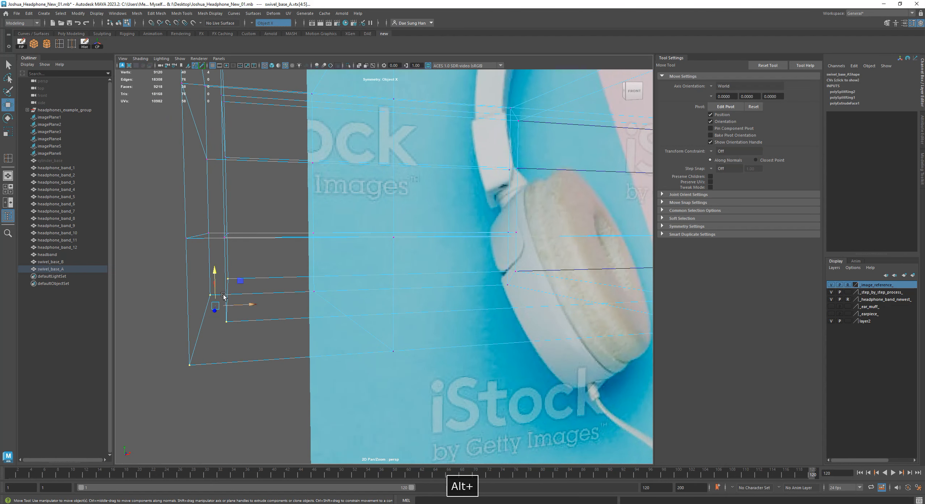
alt+drag(242, 158, 278, 219)
alt+middle_drag(305, 256, 307, 244)
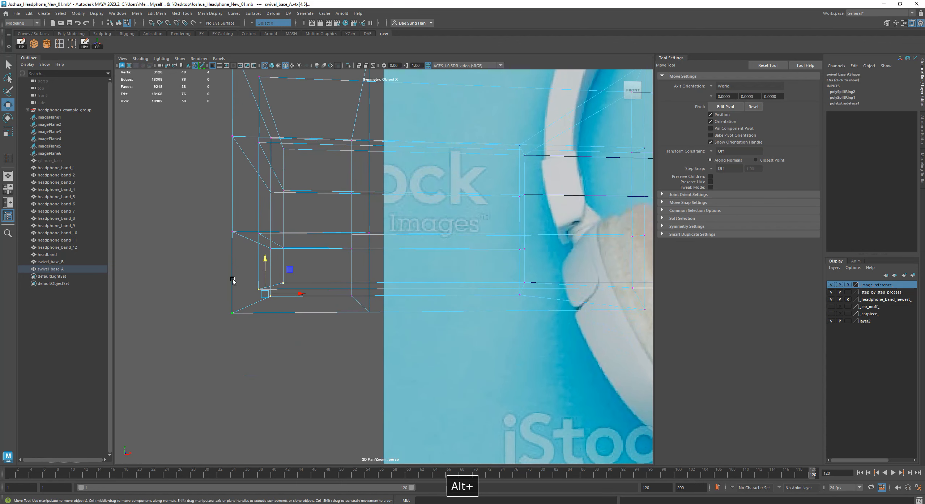
drag(266, 265, 270, 256)
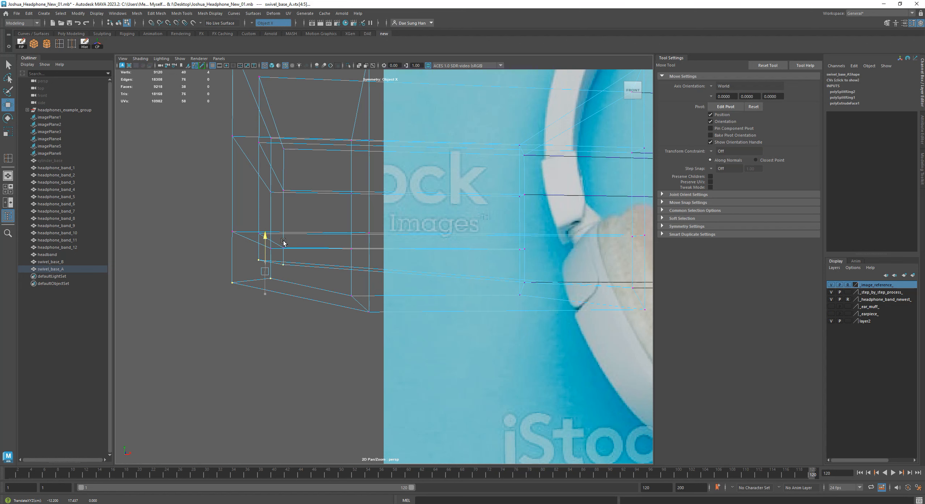
Step: Fine-tune the height of the raised outer-end vertices to sit just below the lower edge loop, and deselect them
alt+drag(285, 242, 355, 264)
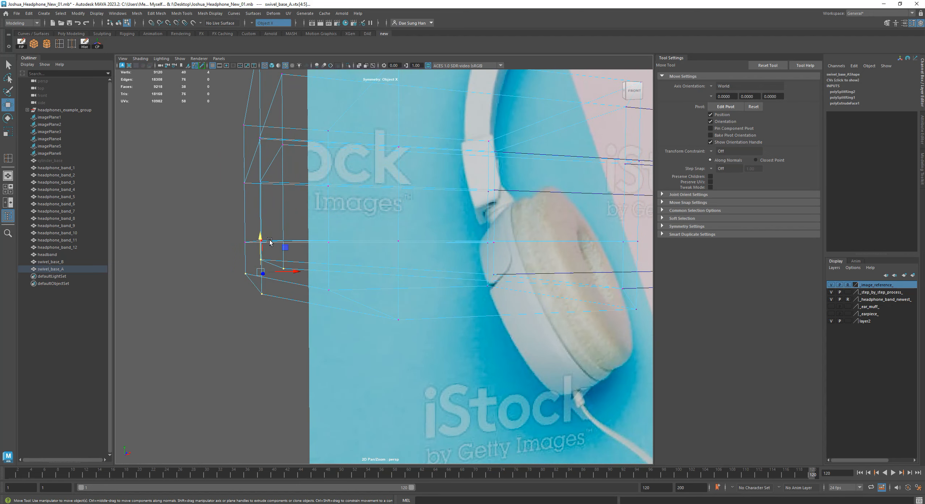
drag(260, 238, 261, 234)
alt+drag(337, 261, 318, 265)
drag(268, 224, 249, 267)
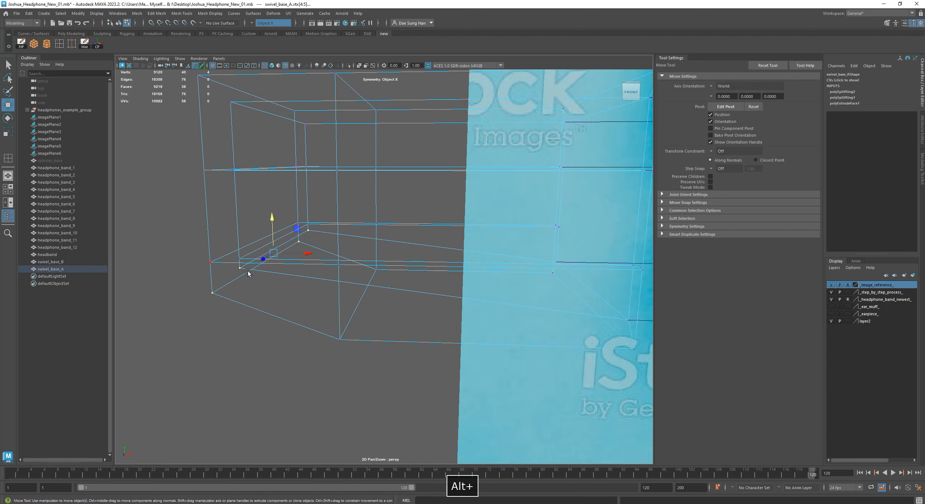
alt+drag(325, 275, 310, 241)
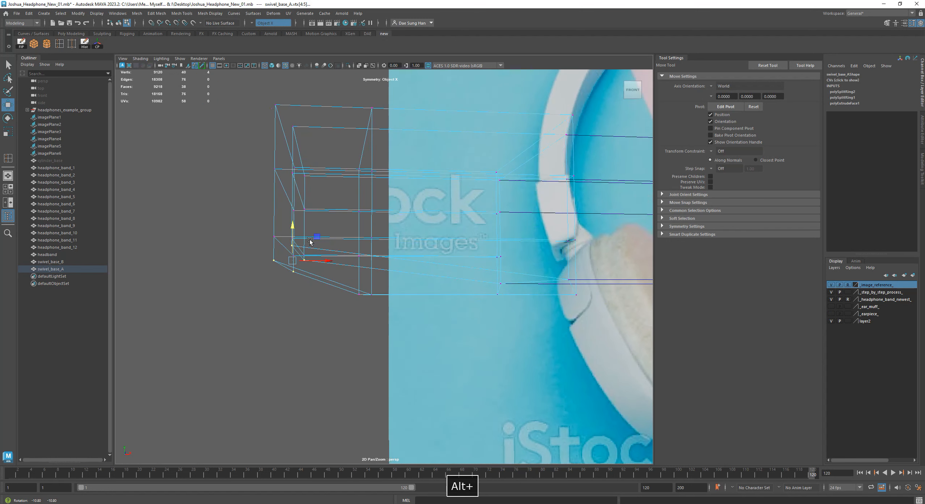
click(258, 324)
Step: In shaded display, Target Weld the front and back bottom corner vertices at the outer end to the lower edge loop's corner vertices
key(5)
alt+drag(285, 302, 398, 260)
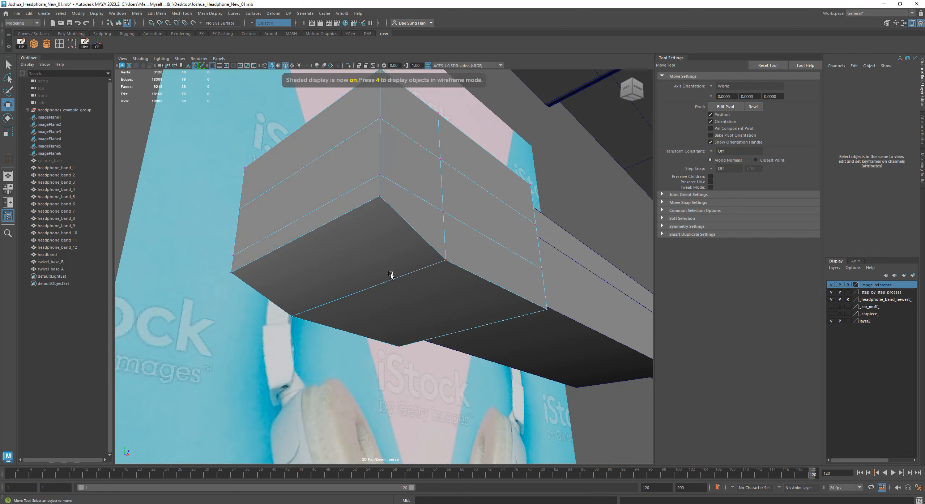
alt+drag(521, 263, 342, 254)
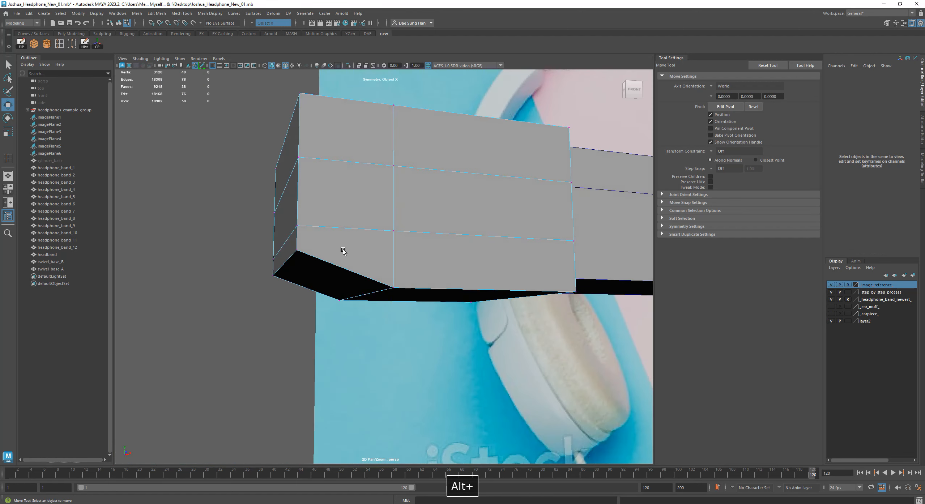
alt+drag(297, 226, 334, 260)
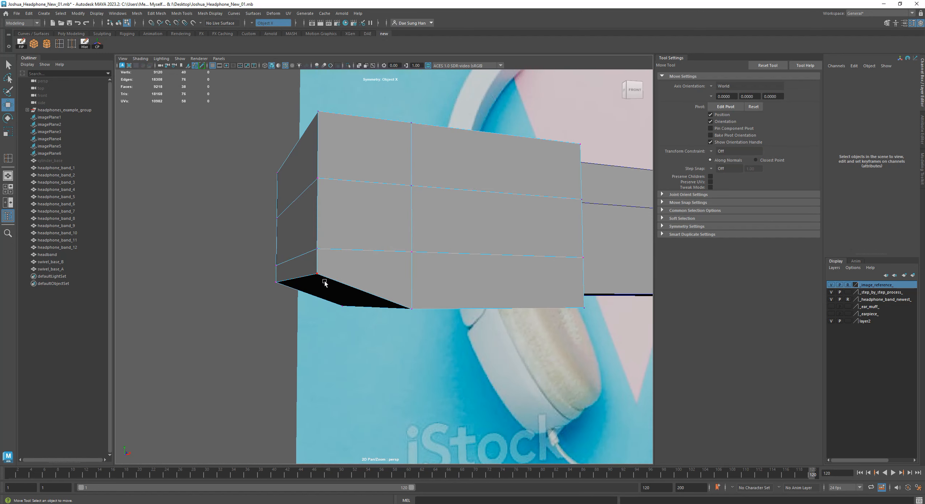
click(72, 44)
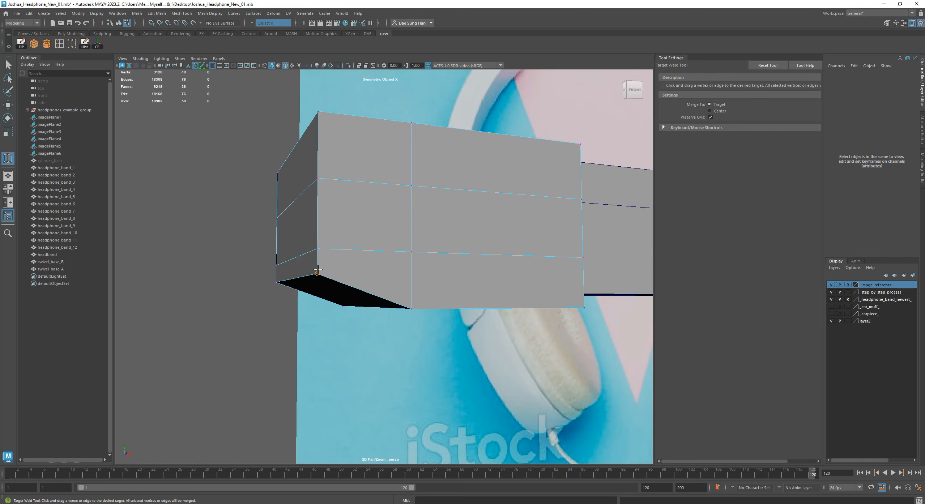
drag(317, 248, 467, 273)
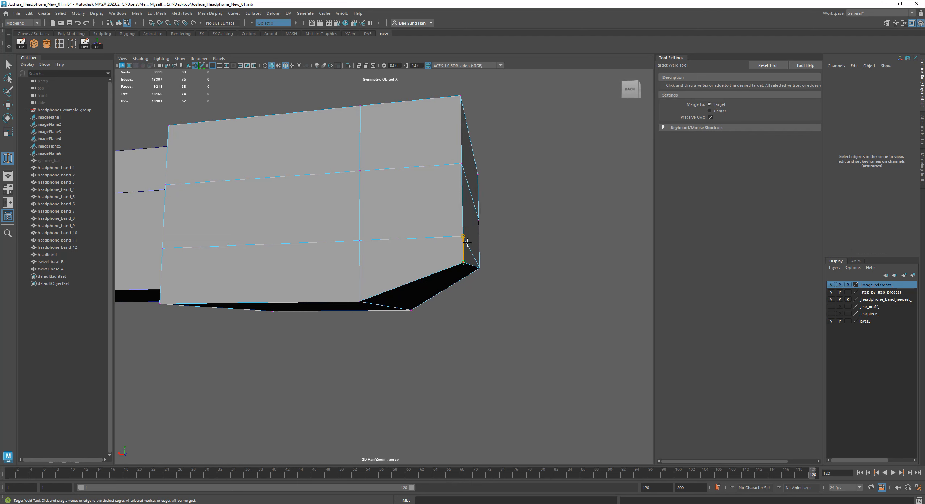
drag(464, 237, 358, 274)
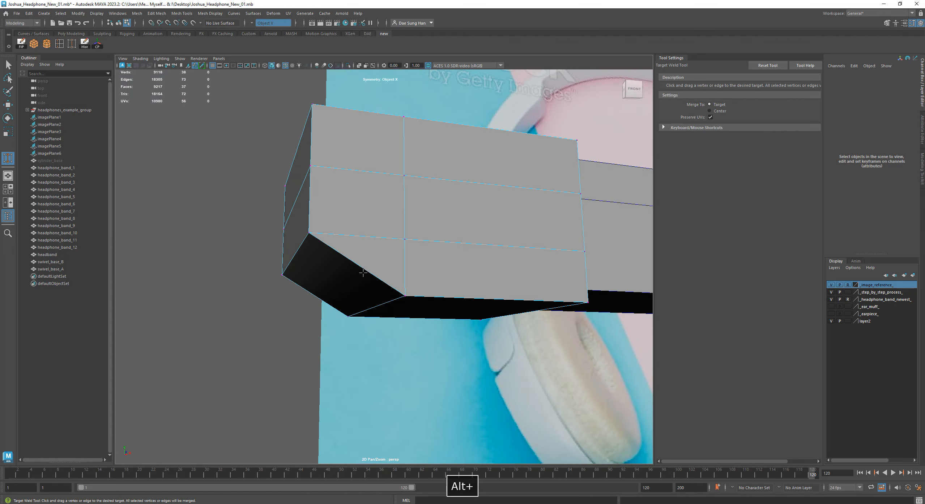
key(w)
alt+drag(559, 309, 335, 317)
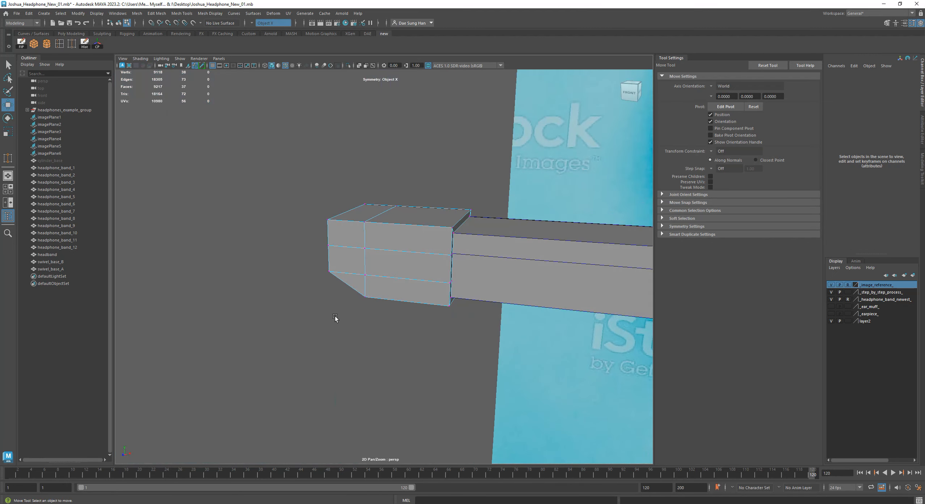
click(360, 249)
drag(439, 253, 297, 224)
alt+right_drag(297, 223, 618, 316)
alt+drag(618, 315, 254, 289)
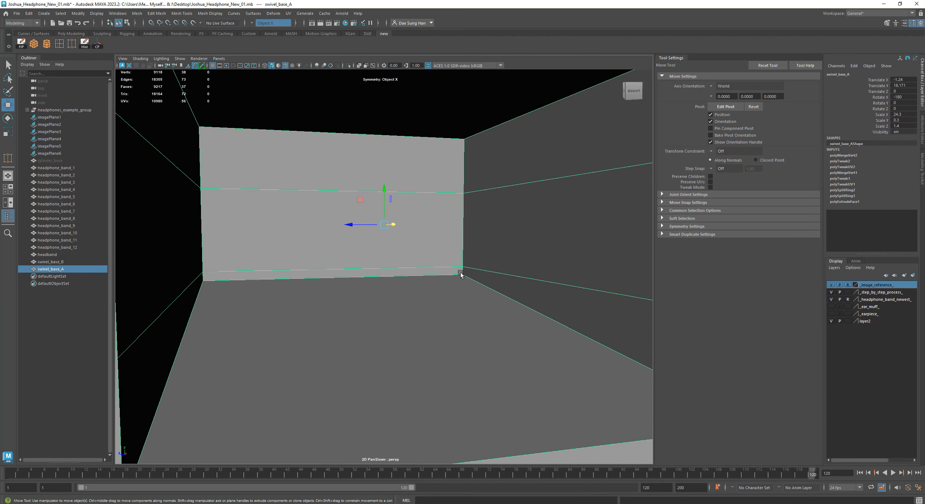
alt+drag(333, 291, 223, 285)
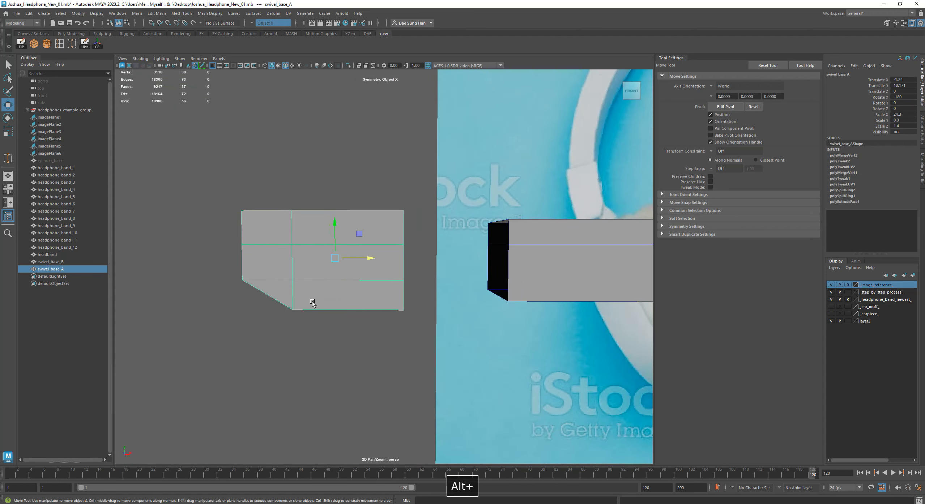
key(z)
alt+drag(472, 261, 321, 270)
scroll(355, 235, down, 4)
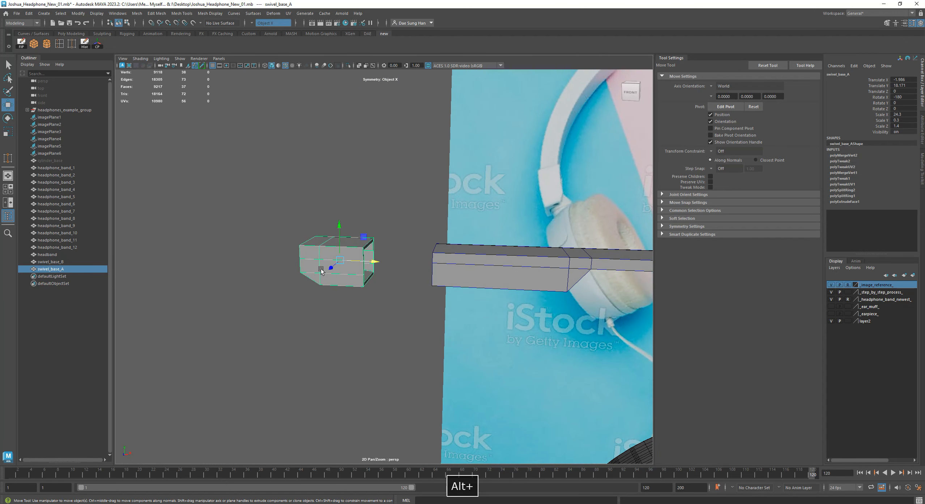
key(z)
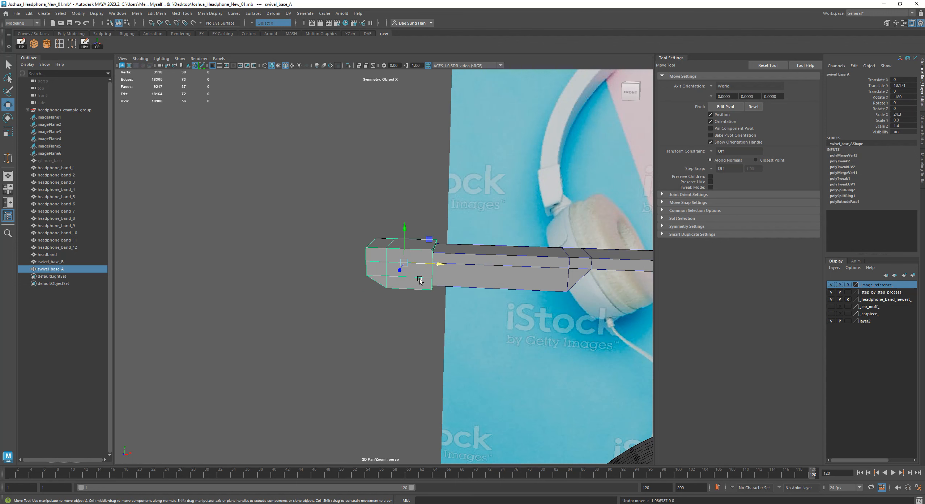
Step: Slide swivel_base_A outward along X to about -3.137, away from the adjoining arm, to expose its hollow interior
drag(442, 265, 338, 264)
alt+drag(338, 264, 273, 236)
alt+middle_drag(273, 236, 394, 254)
alt+right_drag(395, 253, 579, 322)
alt+drag(579, 322, 326, 311)
alt+middle_drag(326, 311, 88, 252)
alt+right_drag(253, 266, 438, 278)
alt+drag(362, 282, 378, 286)
Step: Target Weld the two bottom corner vertices of the interior end wall to the lower edge loop's vertices
right_click(381, 289)
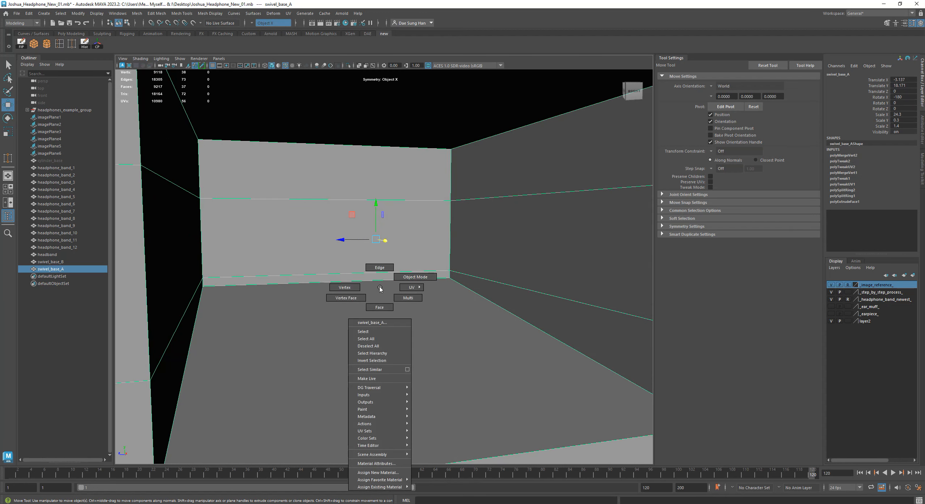
click(340, 287)
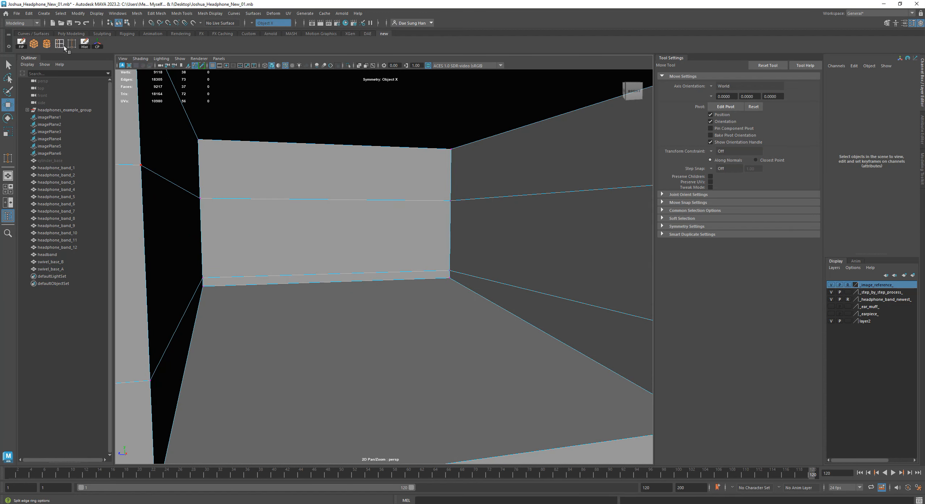
key(y)
drag(335, 267, 334, 266)
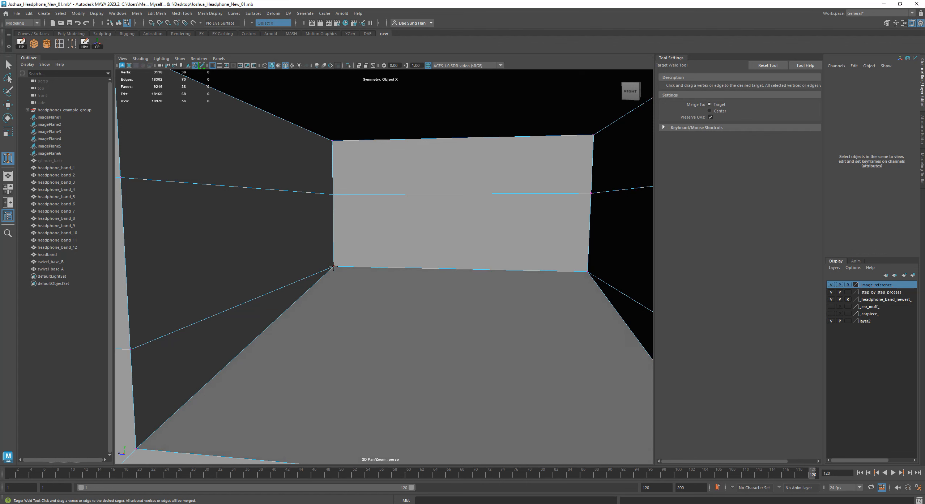
alt+right_drag(500, 302, 458, 293)
key(w)
Step: Return swivel_base_A to object mode and slide it back along X against the end of the adjoining arm
alt+drag(324, 282, 475, 249)
right_drag(420, 208, 474, 174)
alt+right_drag(412, 247, 242, 246)
alt+middle_drag(367, 256, 294, 259)
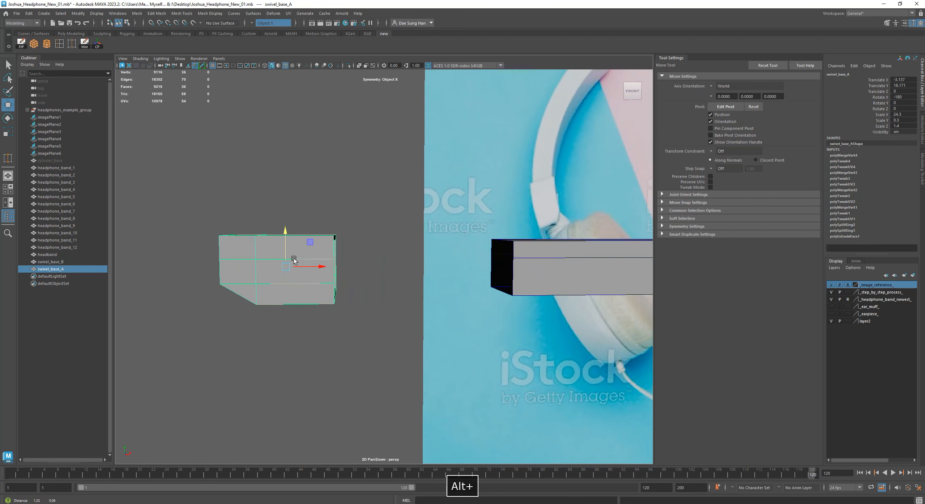
drag(324, 268, 486, 279)
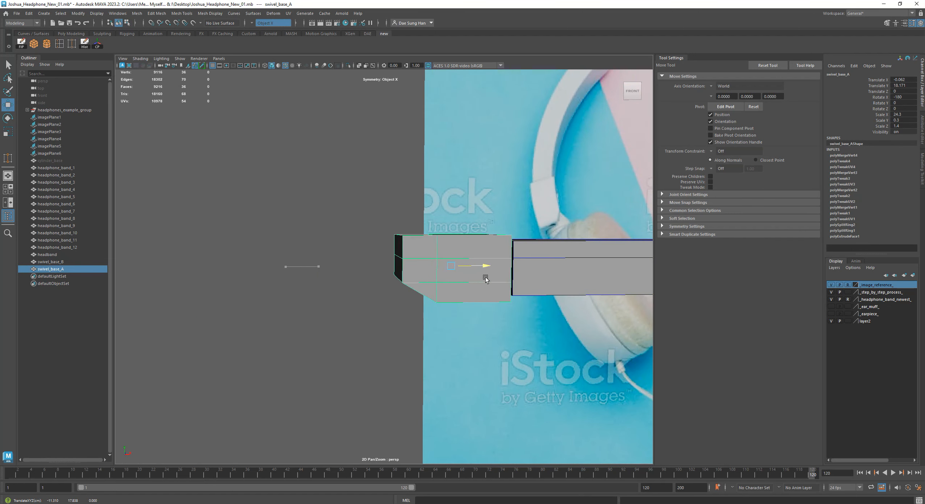
Step: Set swivel_base_A's Translate X to 0 and deselect it
click(910, 85)
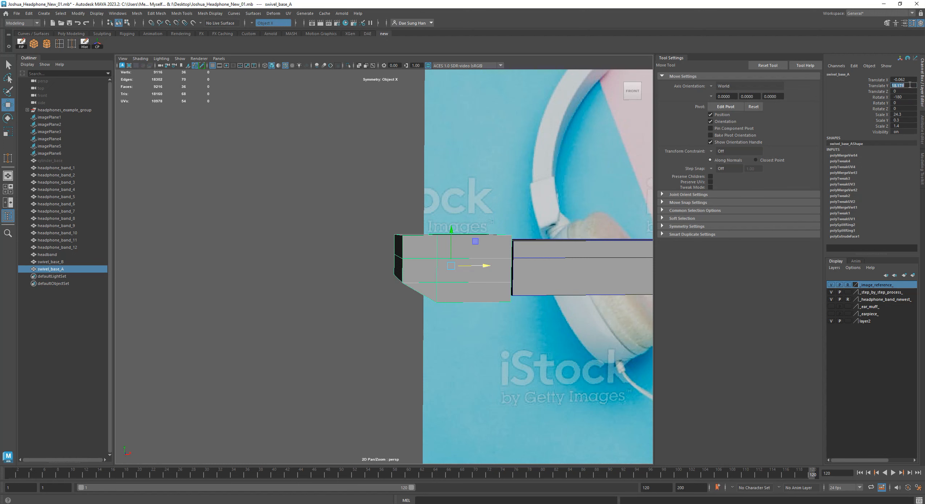
click(916, 80)
text(0)
key(Return)
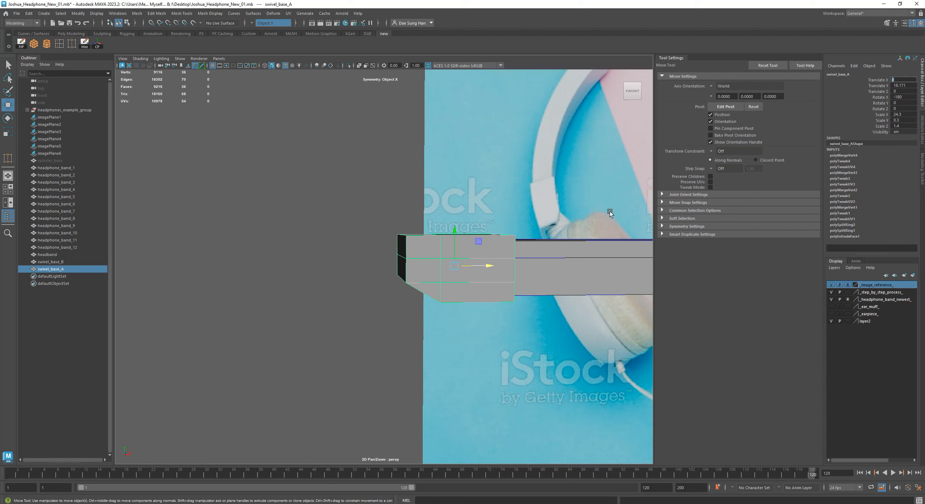
click(400, 231)
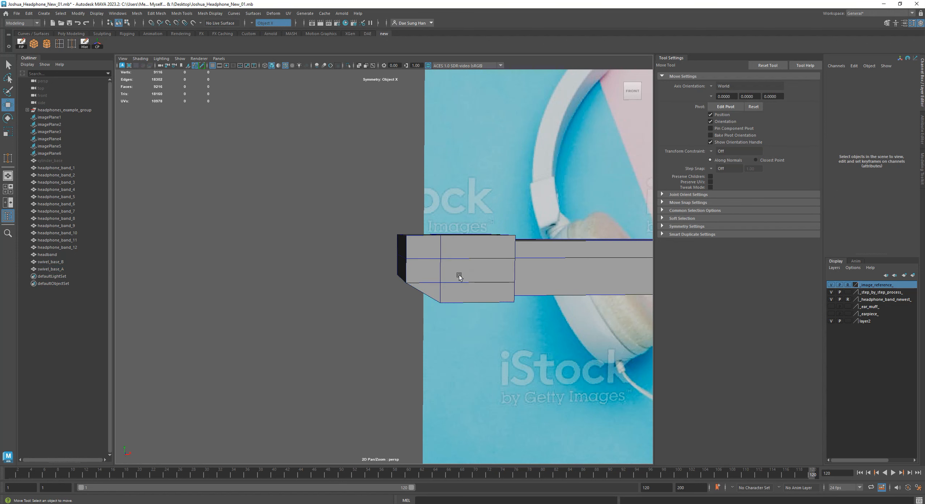
Step: Examine both ends of the headband bar, comparing swivel_base_A's sloped corner with the unfinished block at the opposite end
alt+right_drag(444, 258, 428, 249)
alt+drag(428, 248, 216, 236)
key(w)
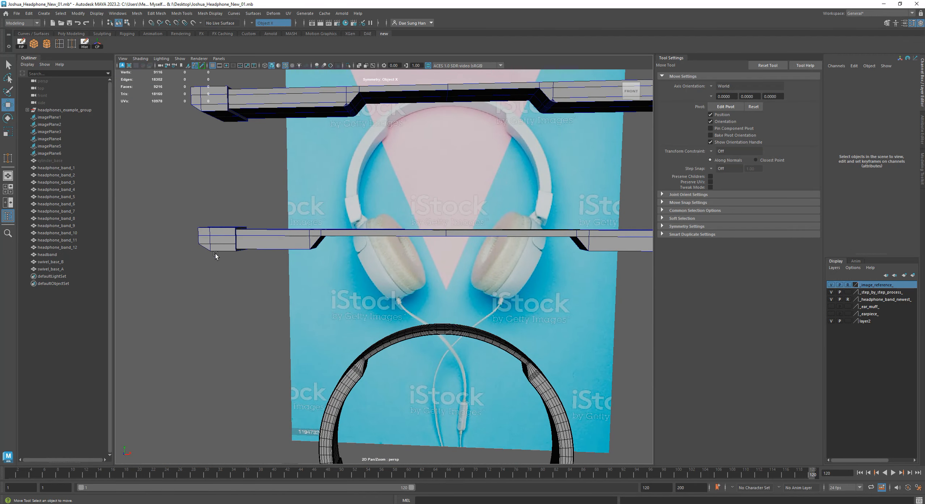
alt+middle_drag(548, 239, 367, 239)
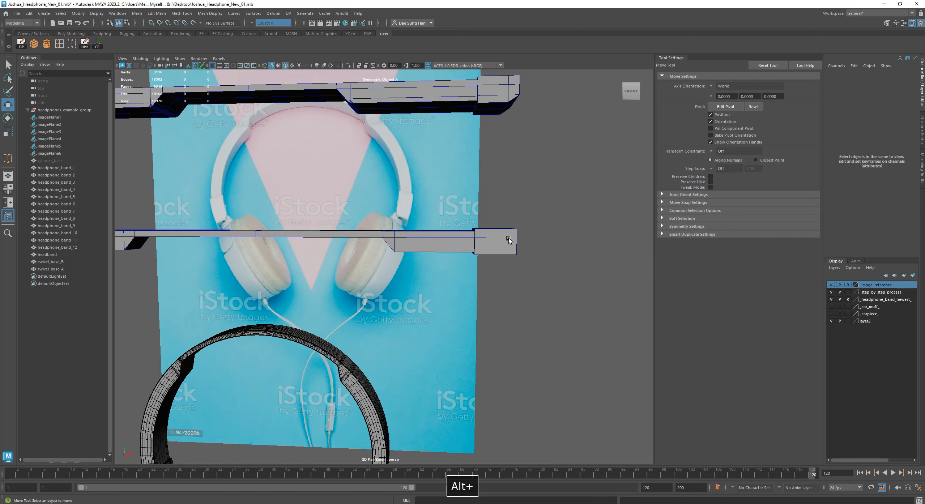
alt+middle_drag(347, 286, 543, 281)
alt+middle_drag(297, 261, 350, 260)
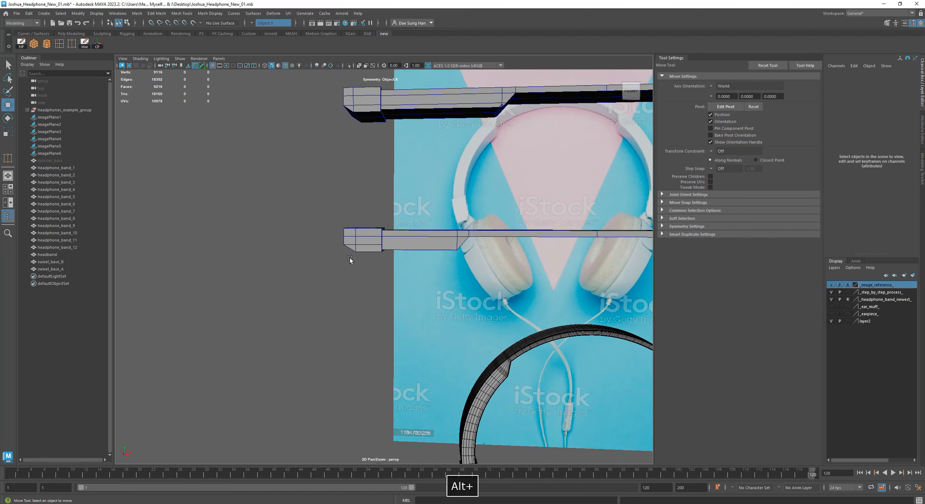
alt+drag(328, 221, 360, 243)
alt+middle_drag(361, 250, 313, 308)
mouse_move(314, 308)
alt+mouse_down()
mouse_move(391, 281)
mouse_move(328, 300)
alt+mouse_up()
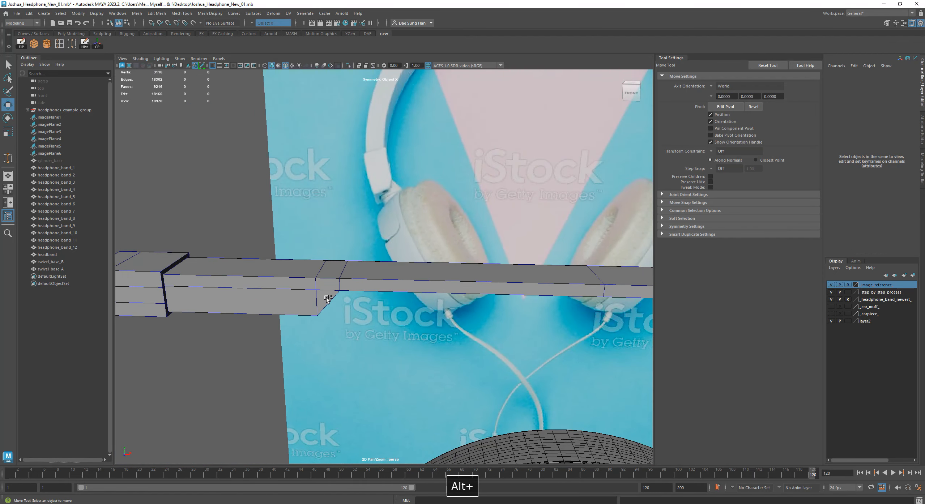
Step: Save the scene as a new Maya Binary version with the file name ending in Headphone_New_02.mb
key(ctrl+shift+s)
drag(164, 431, 433, 337)
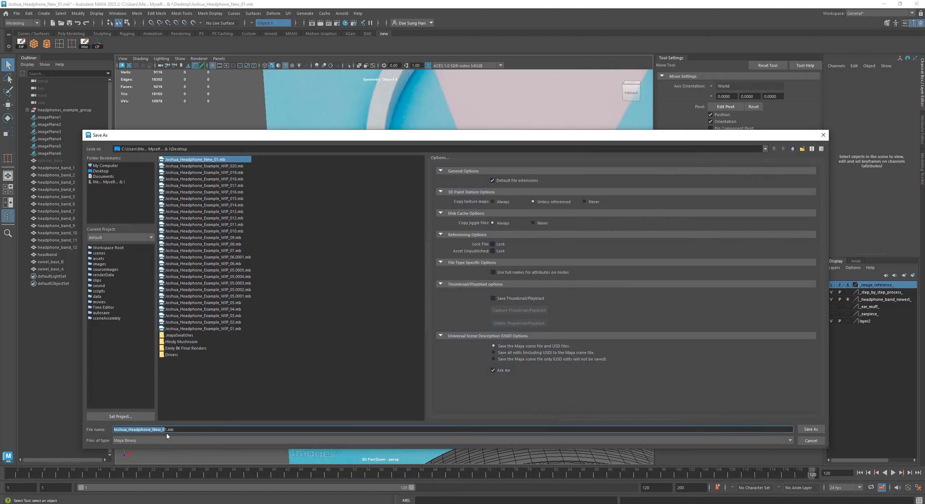
drag(165, 430, 182, 430)
text(2)
key(Return)
Step: Delete the construction history of swivel_base_A and deselect it
key(w)
alt+drag(376, 253, 416, 267)
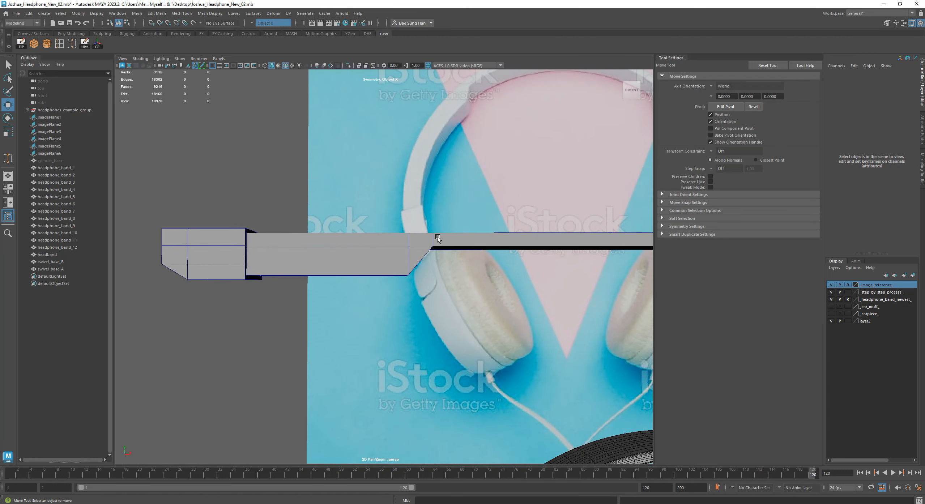
alt+drag(438, 237, 406, 236)
alt+middle_drag(480, 215, 394, 325)
alt+drag(394, 325, 410, 325)
alt+middle_drag(410, 325, 448, 235)
alt+drag(448, 235, 487, 222)
click(416, 205)
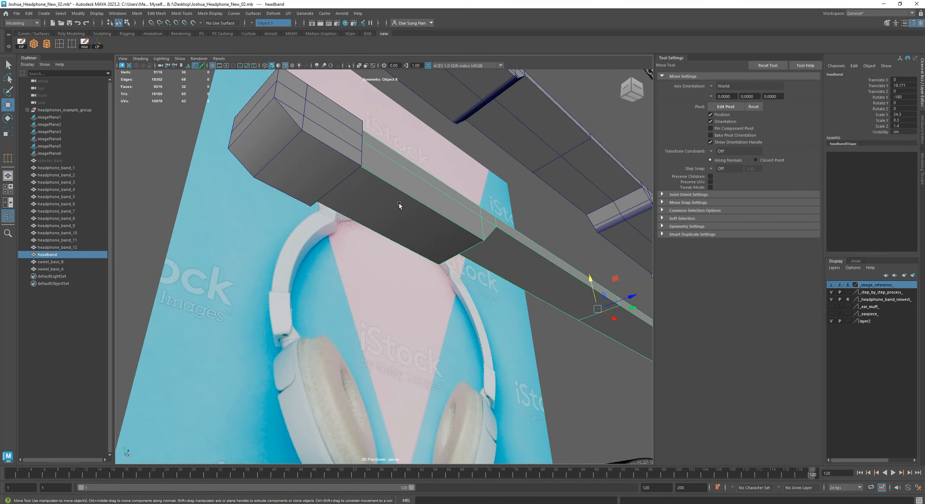
click(316, 157)
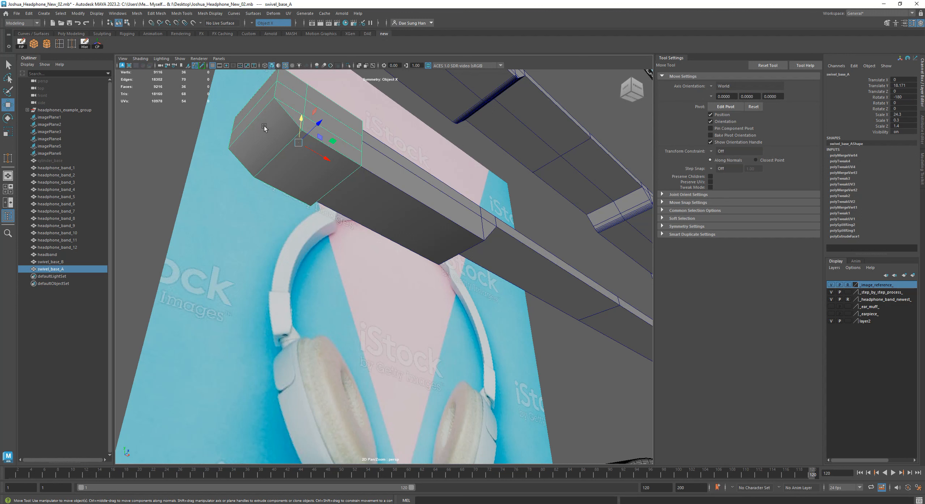
click(84, 44)
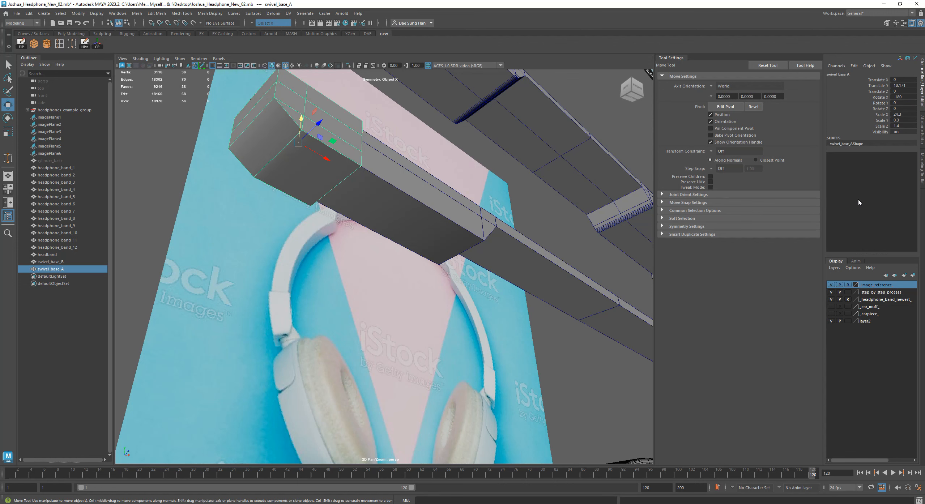
alt+drag(395, 255, 364, 309)
click(202, 272)
Step: Create a default polygon cylinder at the world origin
alt+drag(441, 269, 407, 302)
scroll(464, 322, down, 4)
alt+drag(463, 322, 500, 288)
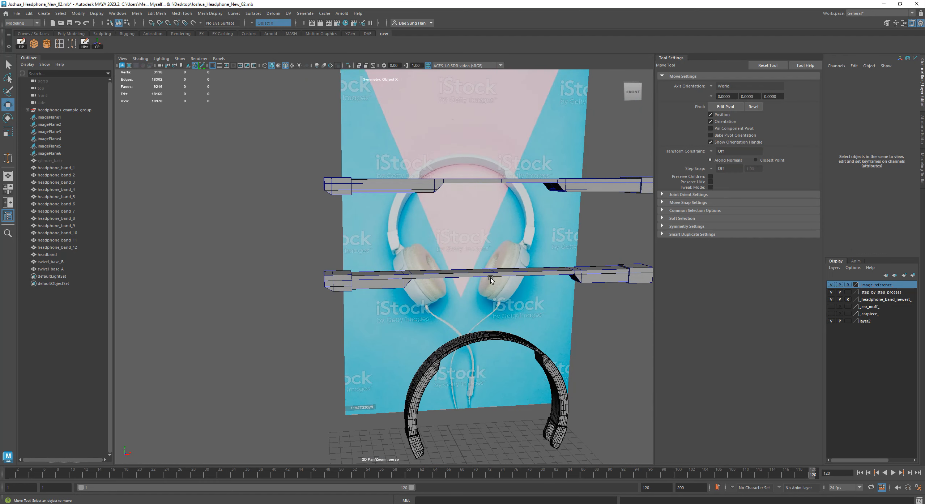
alt+drag(432, 399, 382, 298)
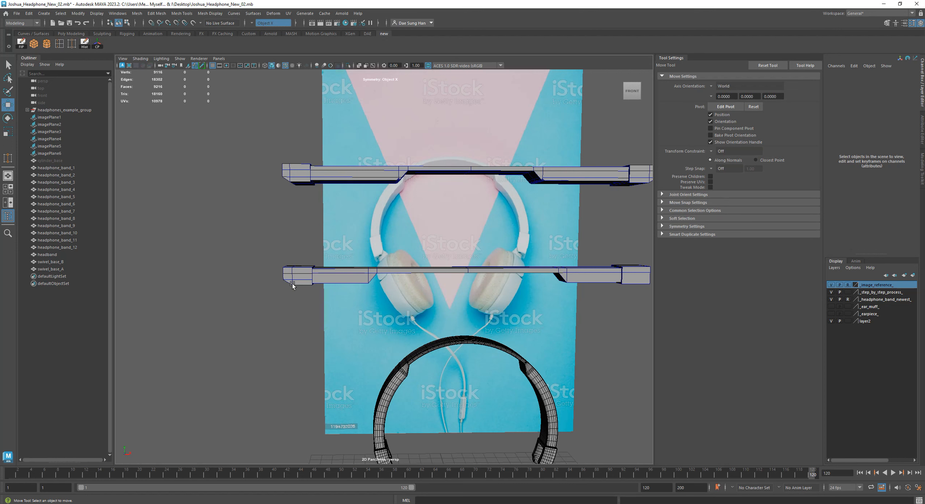
click(48, 43)
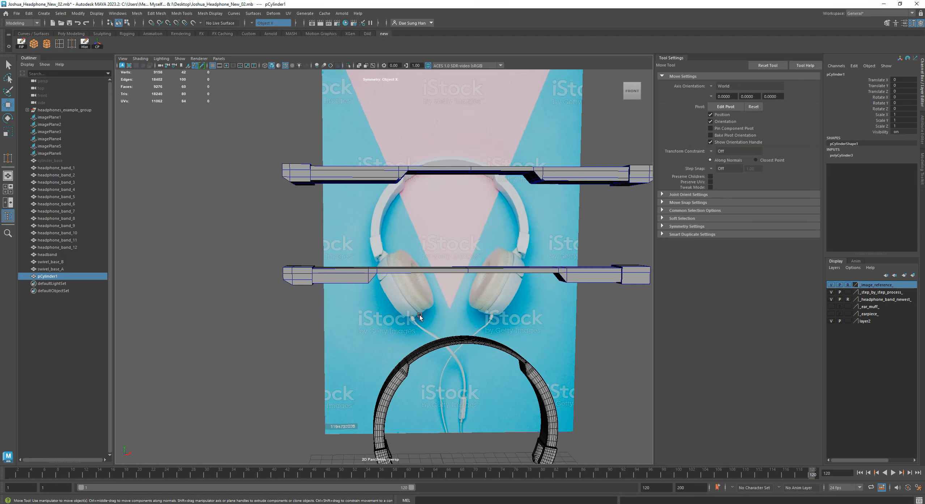
Step: Try raising the new cylinder along Y to about 18, level with the headband, and undo the move
alt+middle_drag(443, 354, 385, 211)
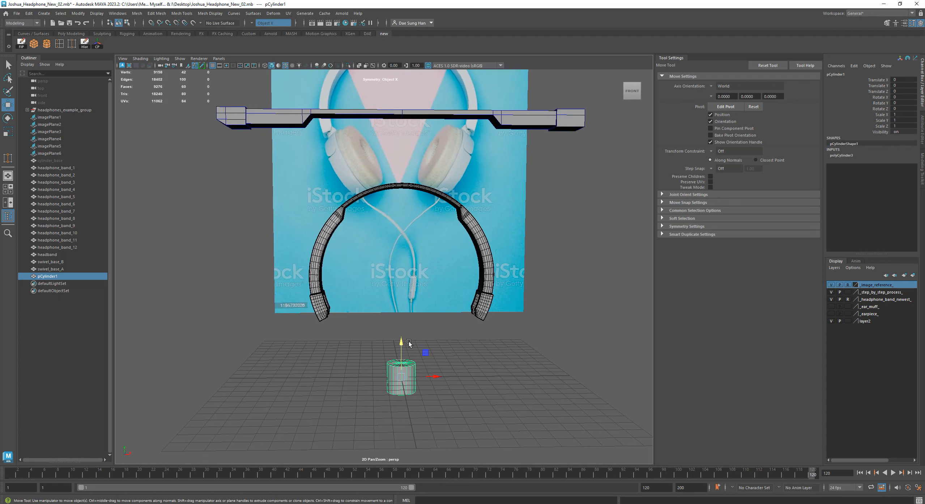
drag(401, 351, 383, 84)
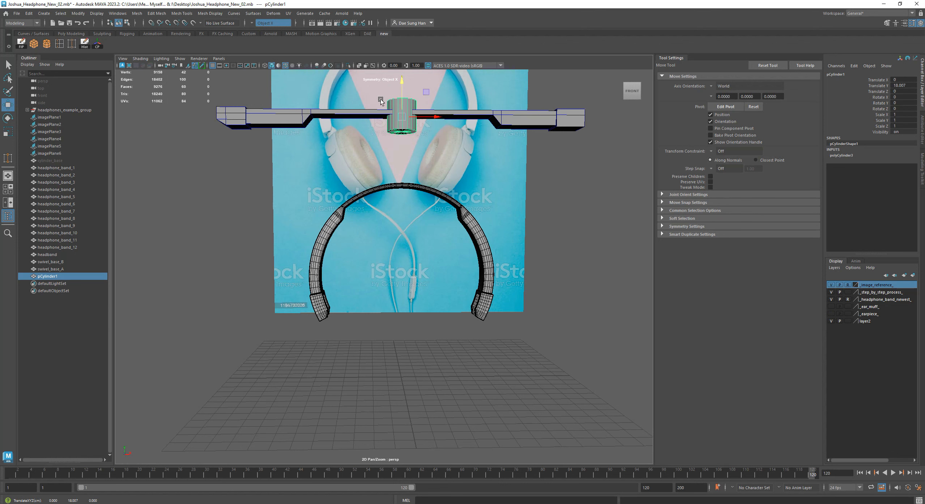
alt+middle_drag(375, 104, 373, 192)
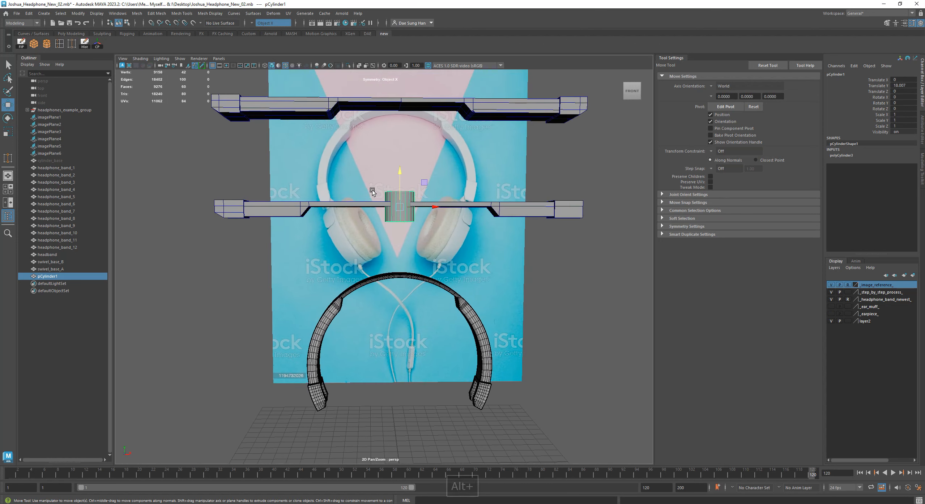
alt+middle_drag(404, 238, 441, 220)
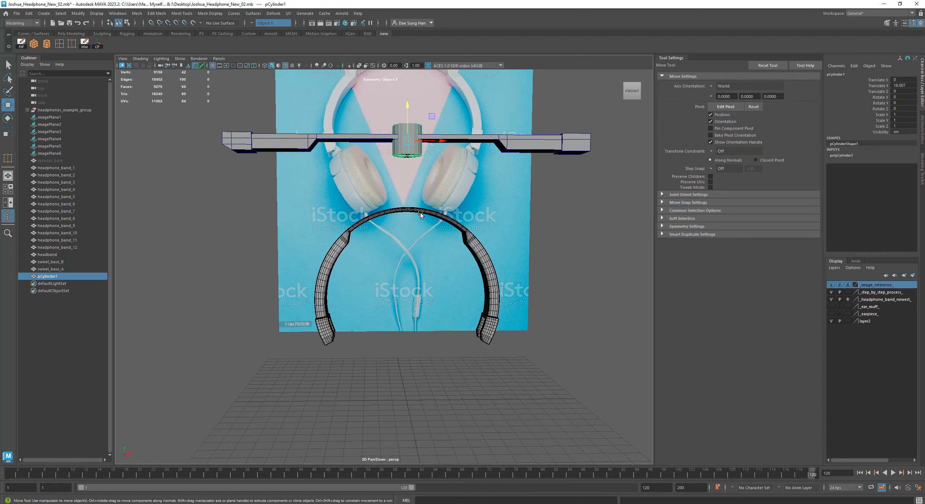
key(ctrl+z)
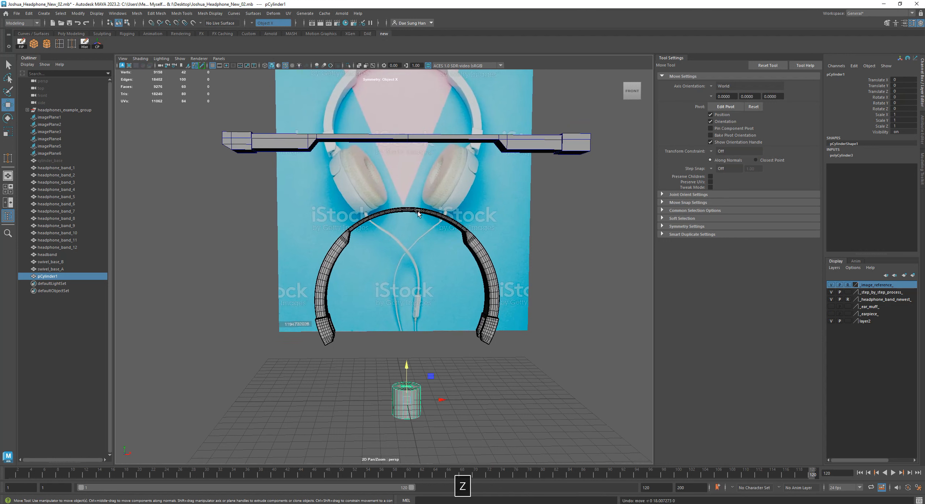
Step: Try setting Translate Y to 0 for the headband and both swivel bases together, and undo it
click(540, 146)
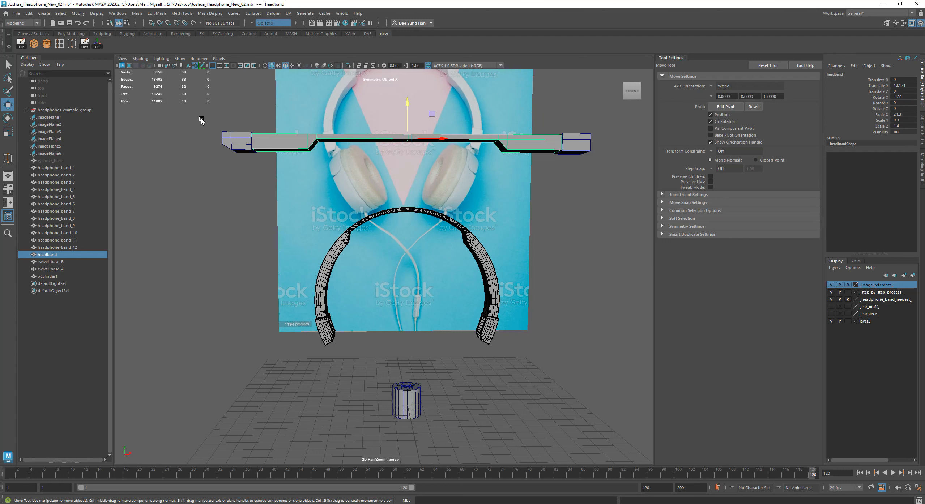
click(245, 141)
drag(216, 128, 574, 171)
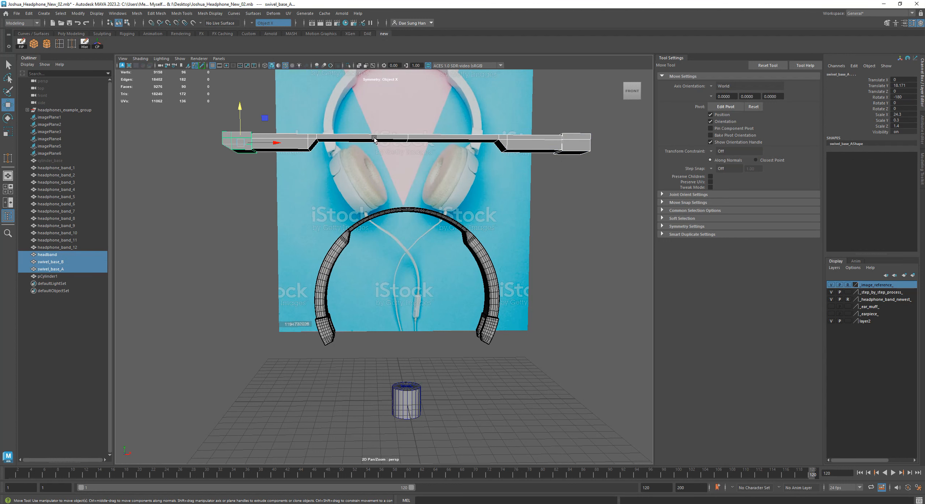
click(904, 86)
text(0)
key(Return)
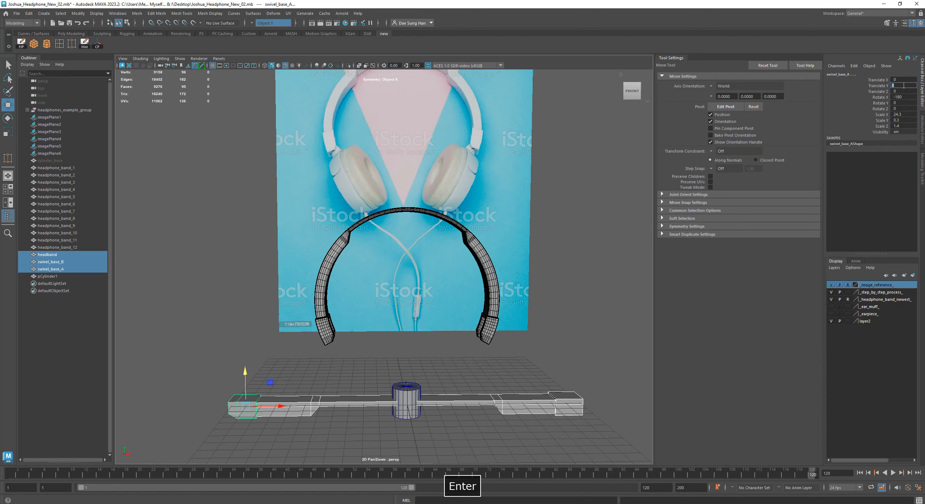
key(z)
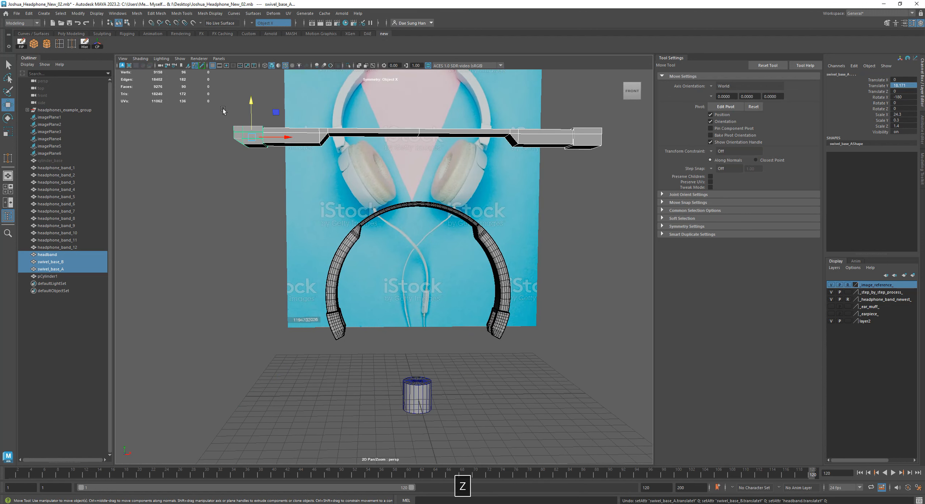
Step: Delete swivel_base_B and set the Translate Y of the headband and swivel_base_A to 0
click(595, 136)
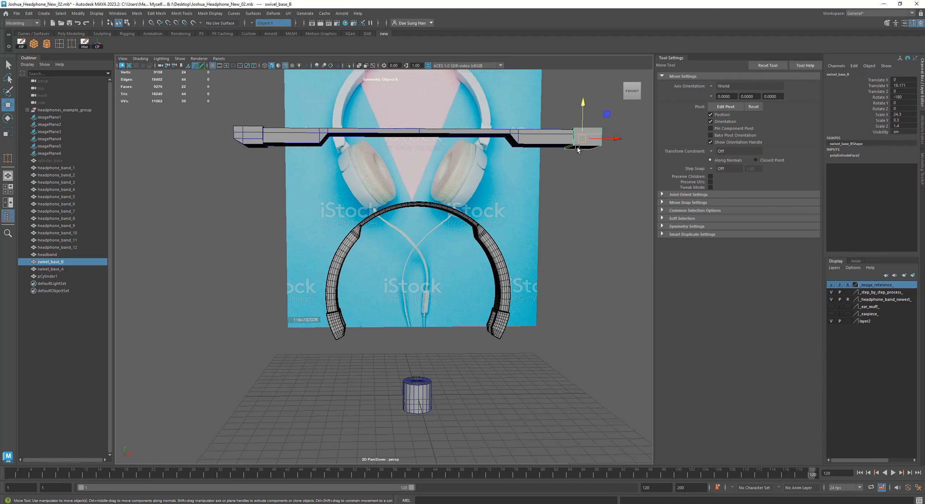
key(BackSpace)
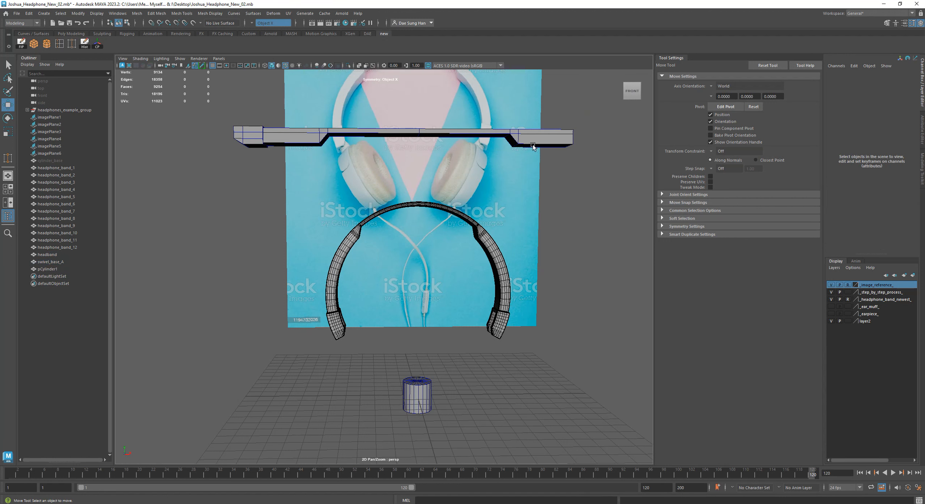
drag(187, 116, 626, 155)
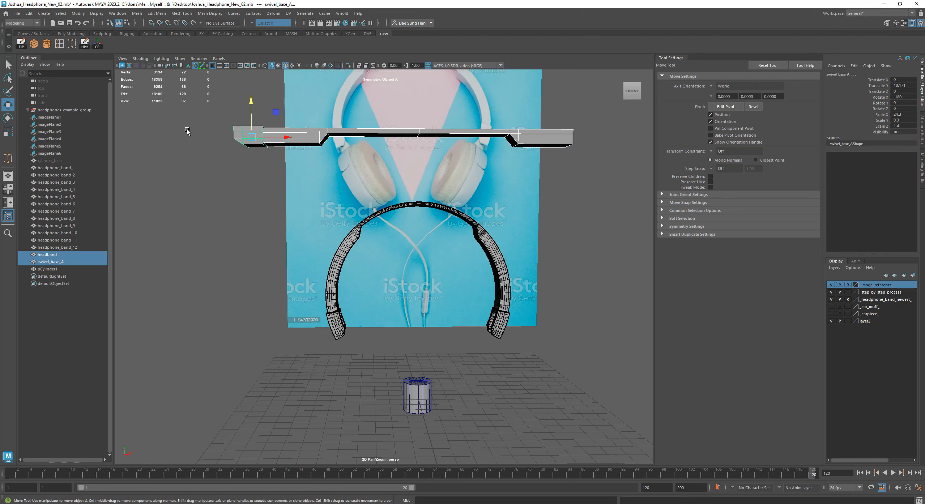
double_click(912, 85)
text(0)
key(Return)
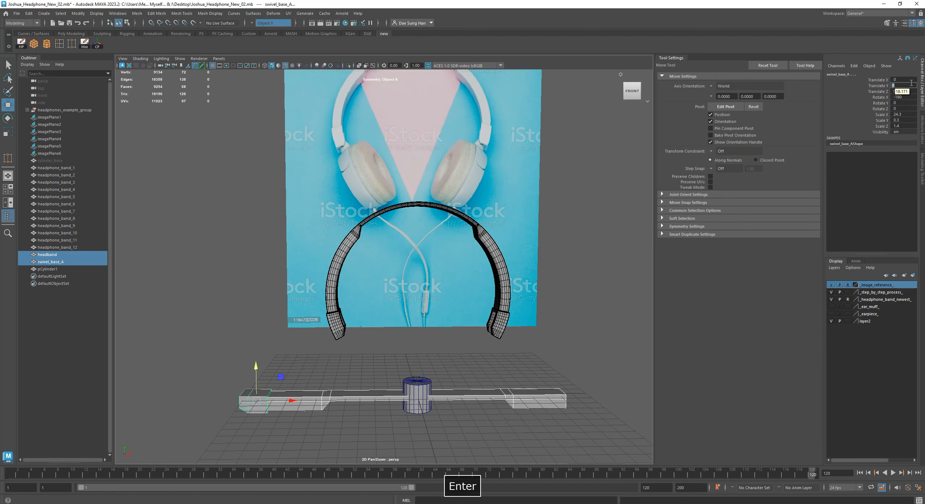
alt+middle_drag(326, 262, 339, 173)
alt+drag(414, 243, 420, 260)
click(424, 263)
Step: Hide the tool settings and rotate the cylinder to exactly 90 degrees about Z so it lies along the headband
alt+right_drag(420, 258, 507, 235)
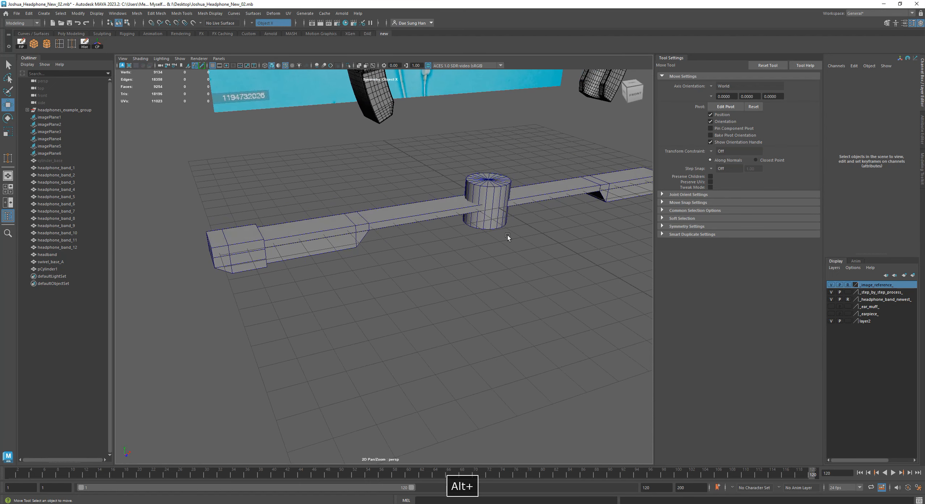
click(668, 58)
click(576, 151)
alt+drag(590, 152, 578, 180)
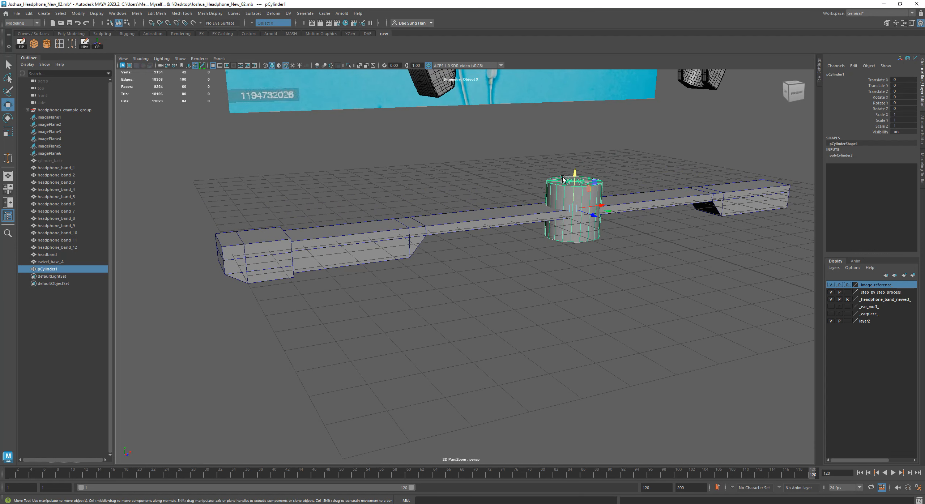
key(e)
drag(561, 179, 535, 230)
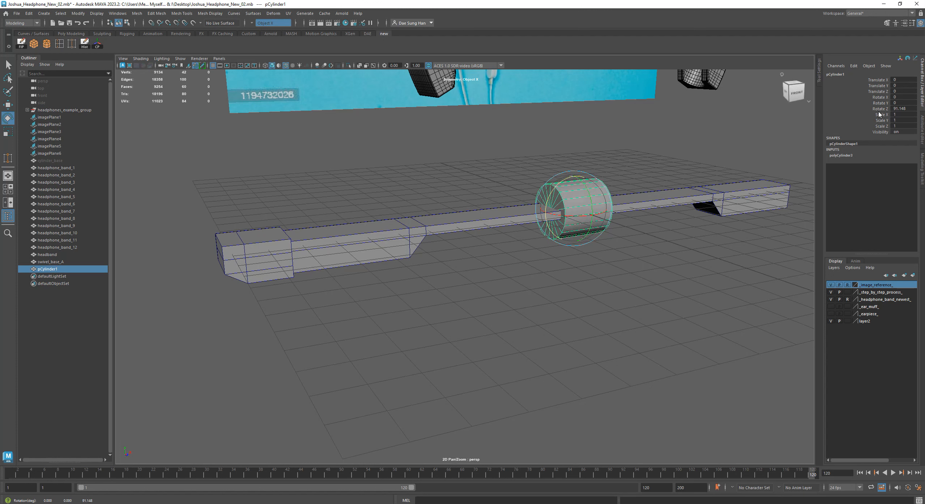
double_click(904, 108)
text(90)
key(Return)
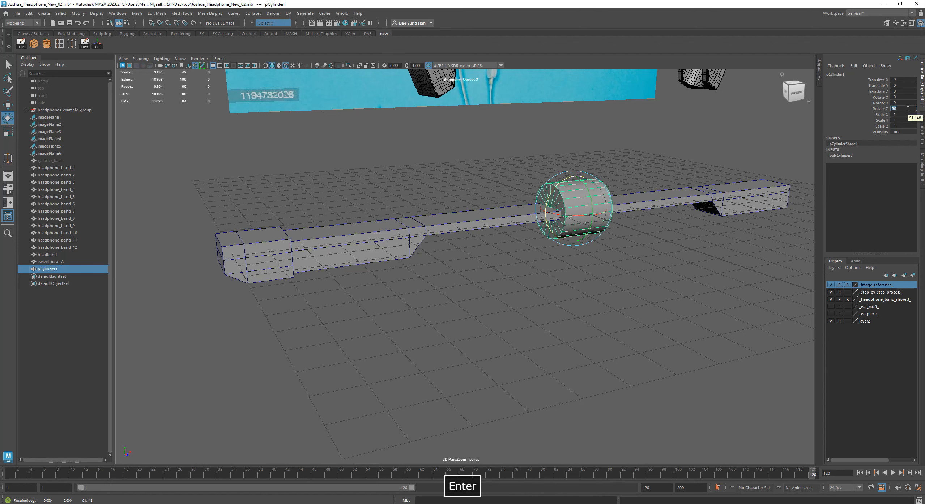
Step: Set the cylinder's Subdivisions Axis to 32
alt+right_drag(637, 210, 708, 243)
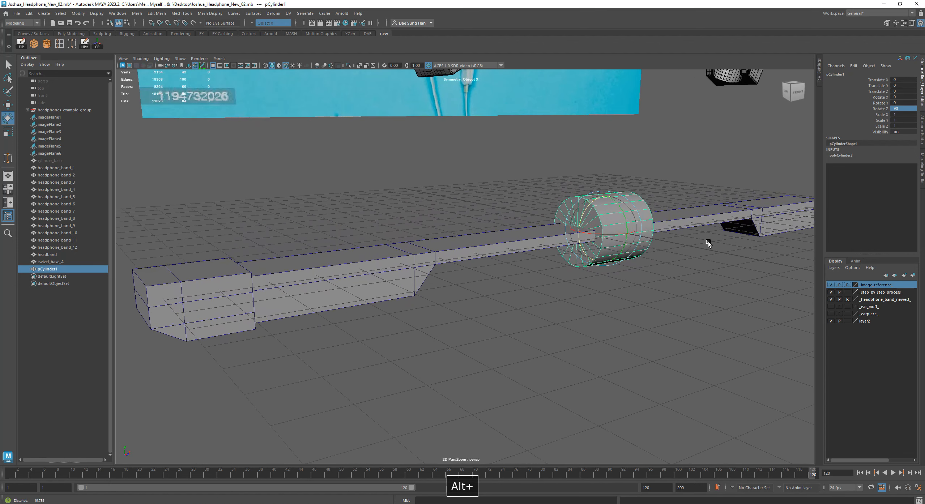
click(838, 157)
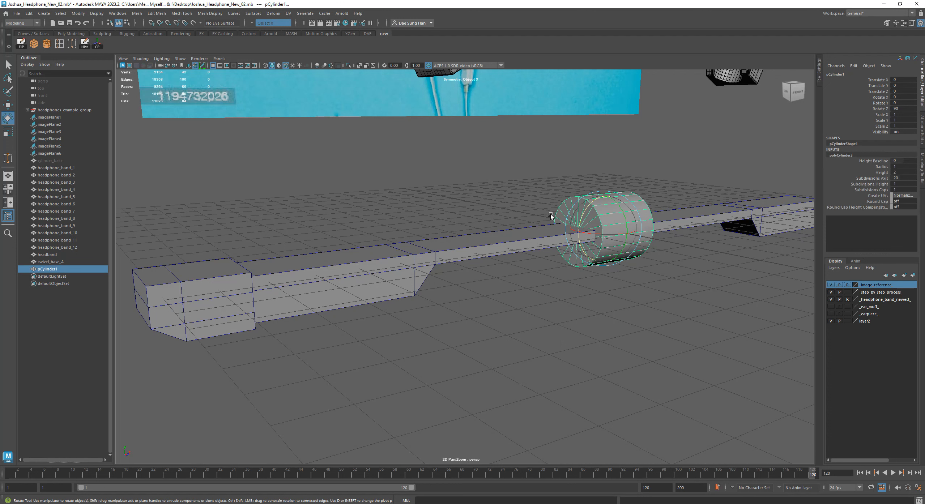
alt+middle_drag(611, 219, 534, 273)
alt+right_drag(533, 273, 620, 278)
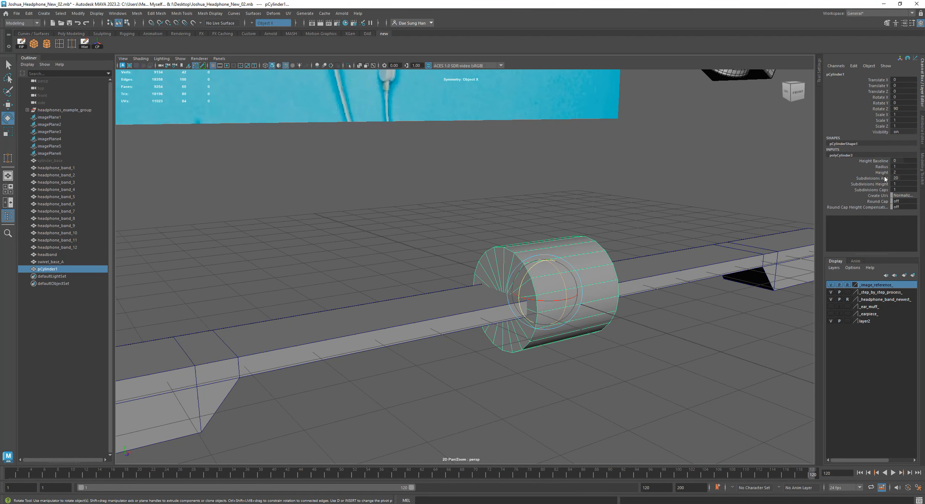
click(904, 178)
text(32)
key(Return)
Step: Examine the cylinder's size and alignment against the headband from several angles
alt+drag(642, 198, 587, 235)
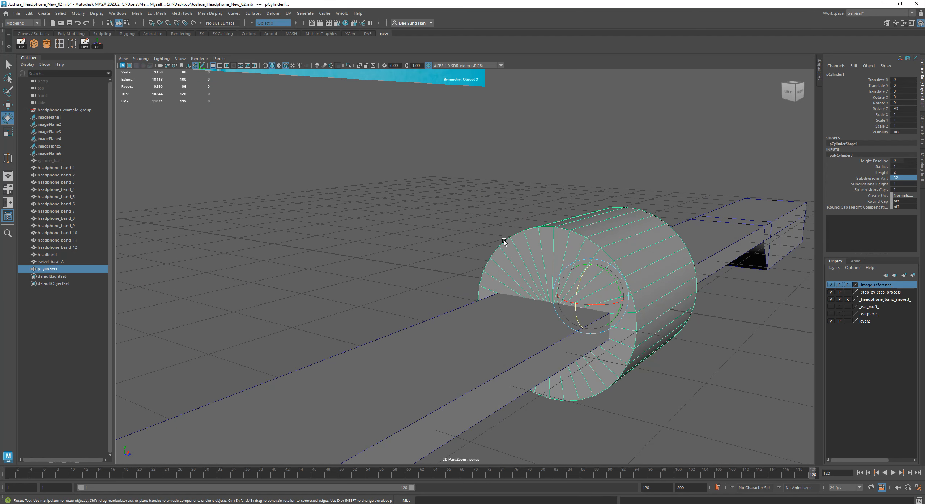
alt+drag(525, 230, 549, 250)
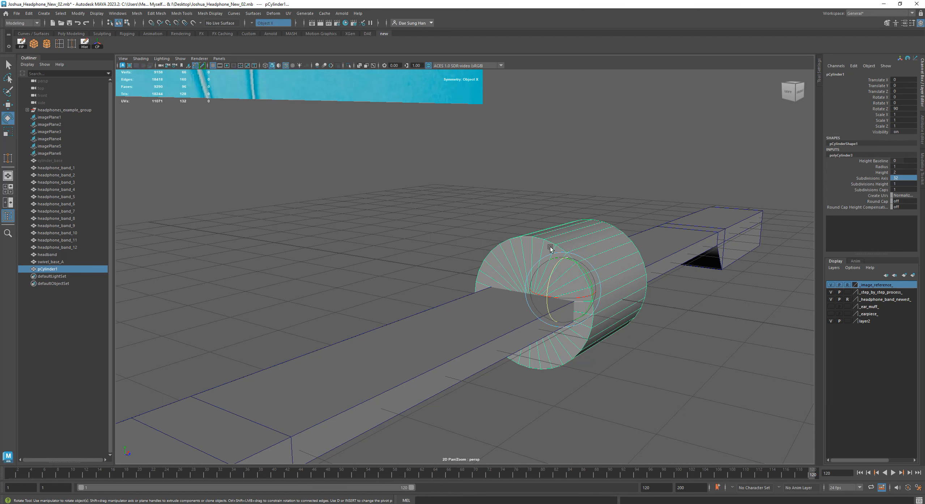
alt+right_drag(620, 262, 627, 262)
alt+drag(673, 291, 664, 263)
alt+drag(640, 360, 873, 172)
alt+drag(672, 340, 651, 295)
alt+middle_drag(651, 294, 721, 224)
alt+drag(722, 224, 658, 266)
alt+middle_drag(658, 266, 705, 232)
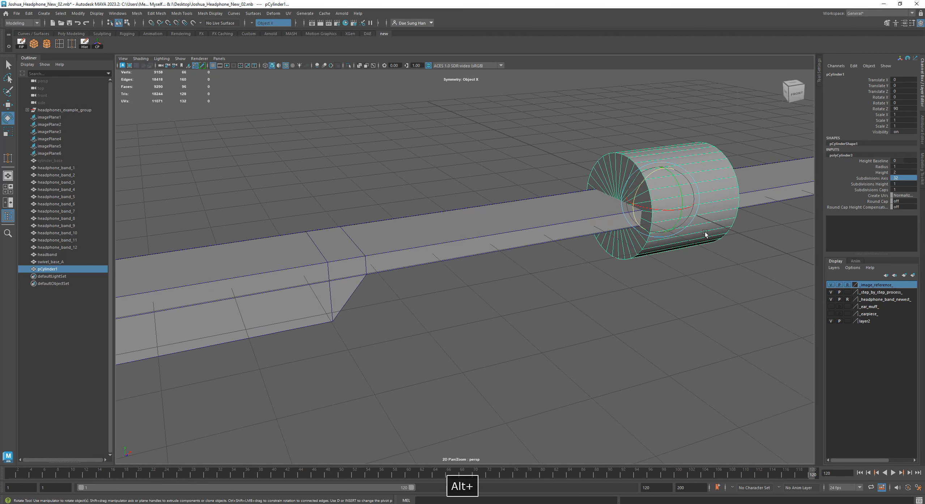
Step: Set the cylinder's Scale X and Scale Z to 0.5
click(888, 115)
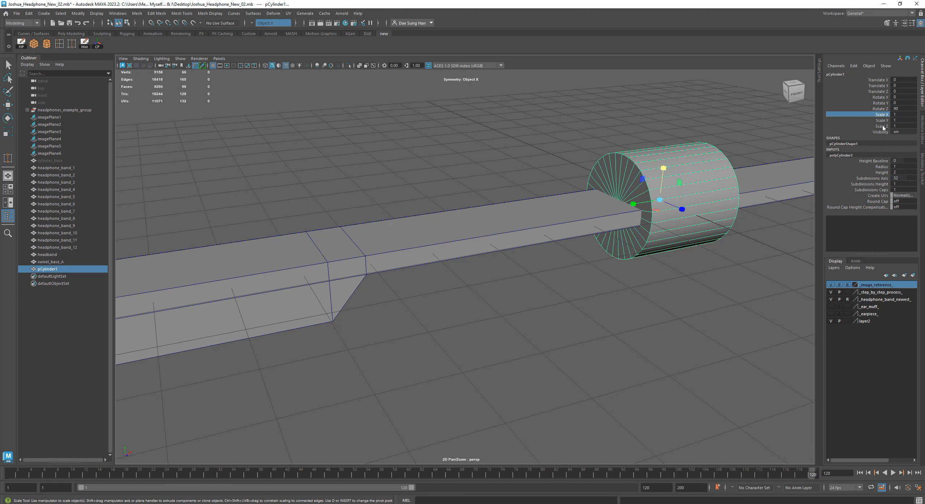
ctrl+click(883, 127)
double_click(904, 126)
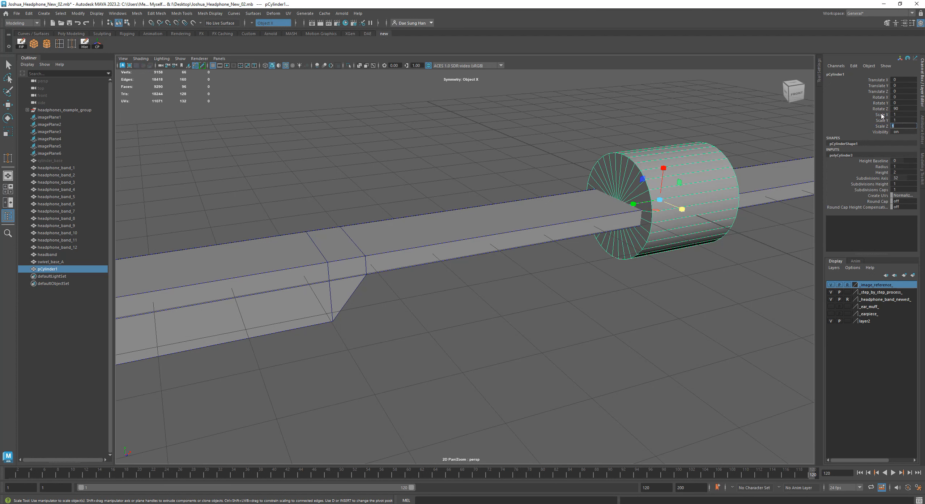
click(901, 113)
ctrl+click(905, 126)
double_click(905, 115)
ctrl+click(901, 126)
key(Return)
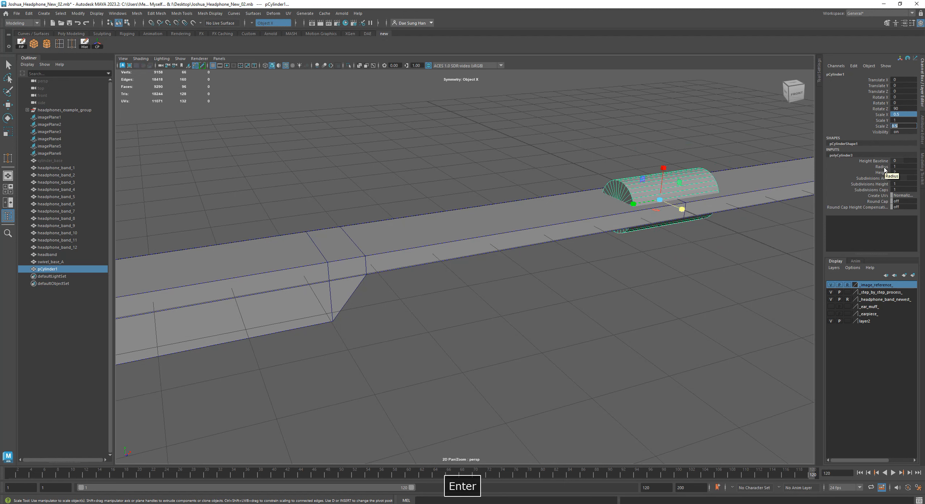
Step: Move the cylinder to the end of swivel_base_A, to about -11.36 in X and -0.38 in Y
alt+drag(669, 231, 611, 257)
key(w)
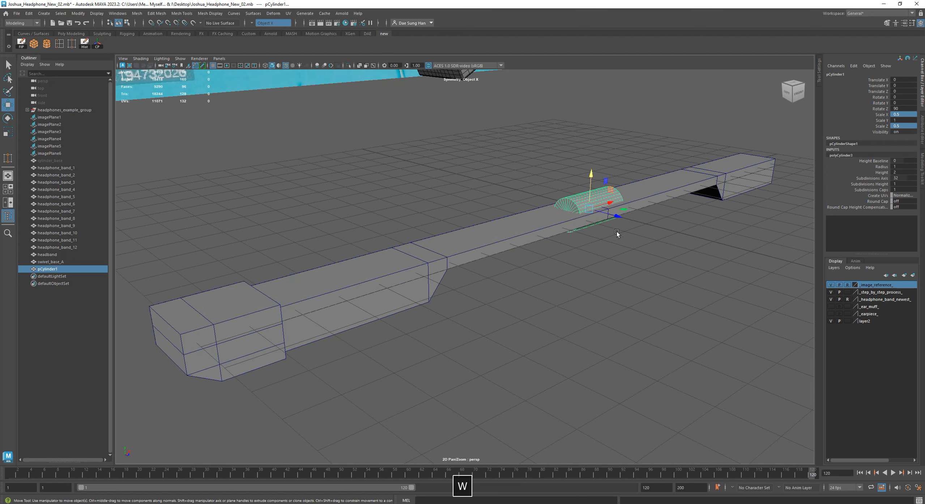
drag(613, 203, 274, 335)
alt+drag(274, 334, 279, 255)
alt+middle_drag(279, 255, 373, 277)
alt+right_drag(373, 277, 495, 298)
alt+middle_drag(495, 298, 482, 216)
drag(497, 194, 492, 236)
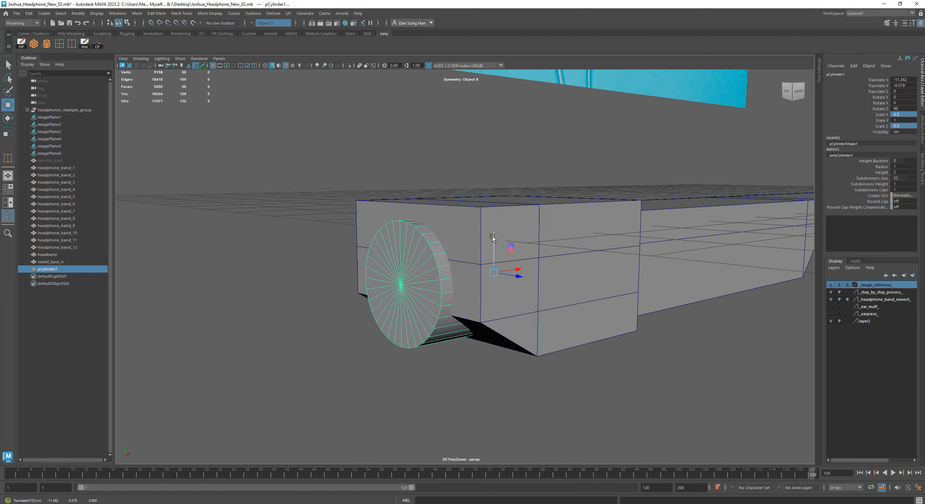
Step: Compare the cylinder with the finished example swivel and lower it to about -0.44 in Y
alt+right_drag(493, 236, 408, 230)
alt+drag(409, 231, 309, 205)
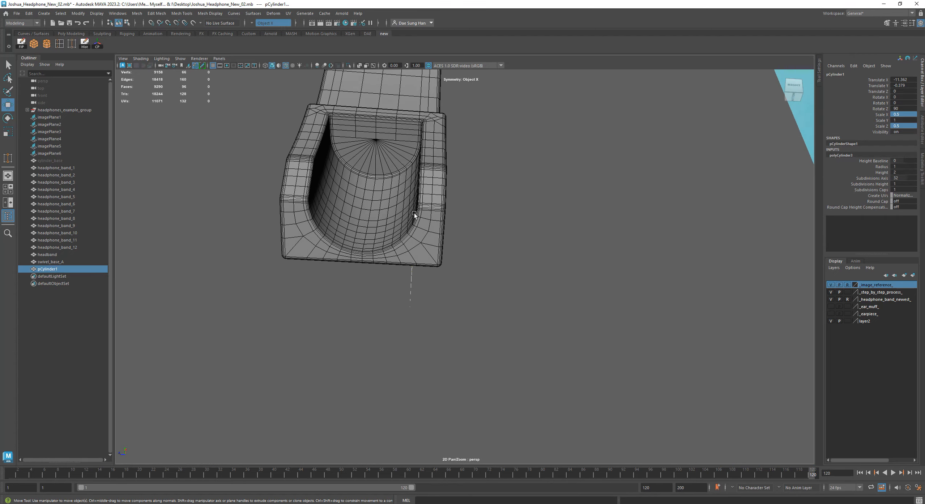
alt+drag(431, 224, 585, 256)
alt+right_drag(586, 256, 520, 235)
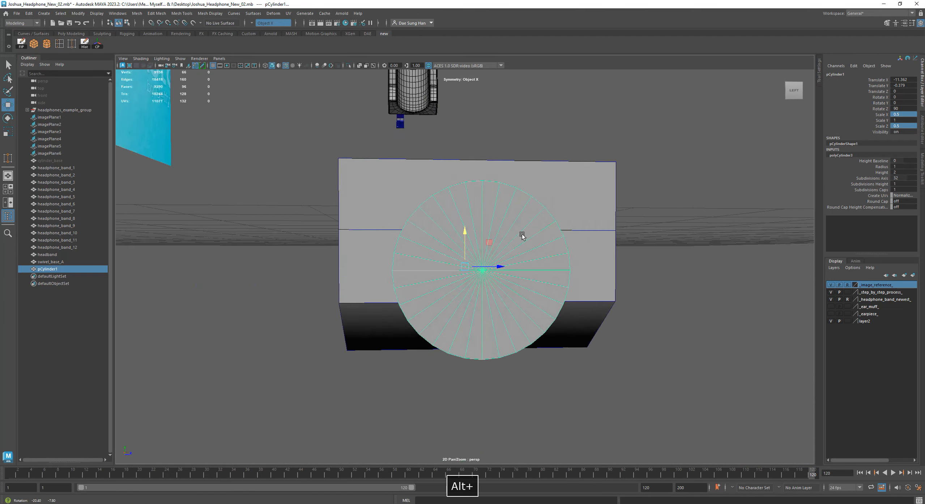
alt+drag(520, 236, 485, 206)
alt+drag(505, 248, 568, 275)
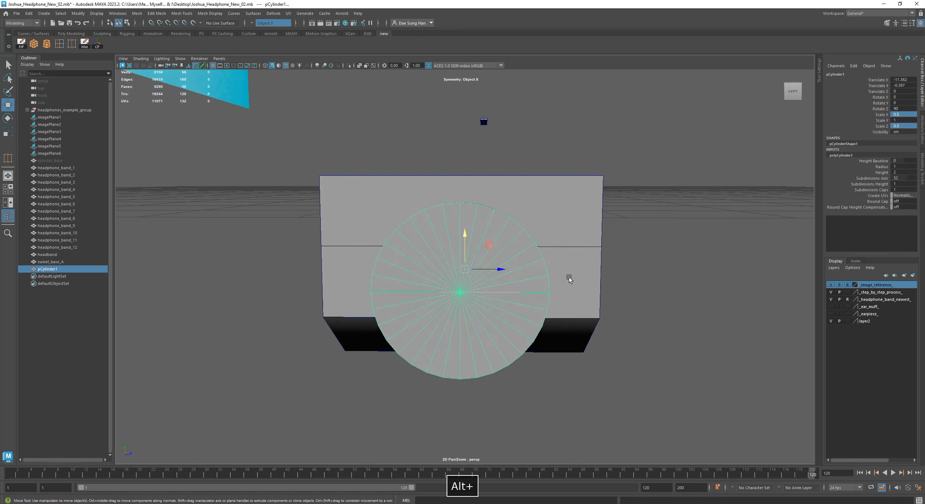
alt+drag(423, 275, 380, 284)
alt+drag(472, 278, 487, 276)
drag(465, 236, 492, 259)
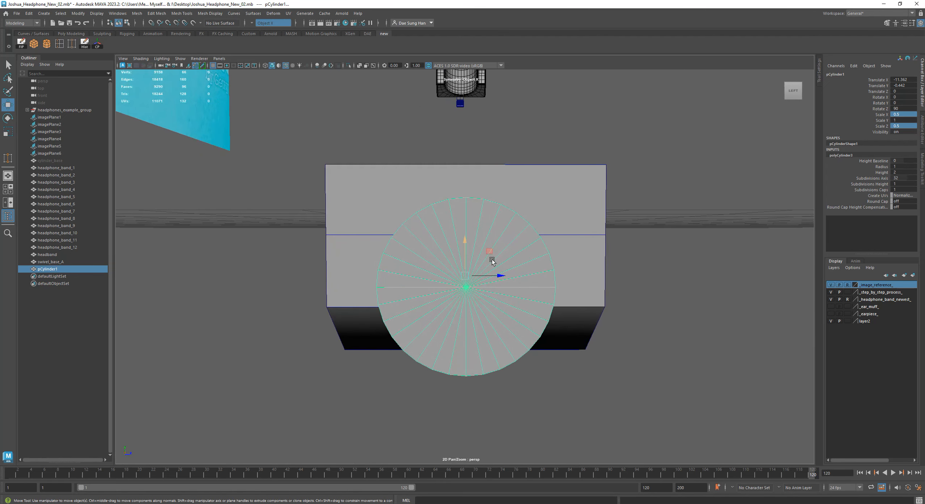
Step: Try the cylinder's Scale X and Z at 0.6, settle on 0.55, and lower it to about -0.49 in Y
ctrl+click(904, 125)
key(Return)
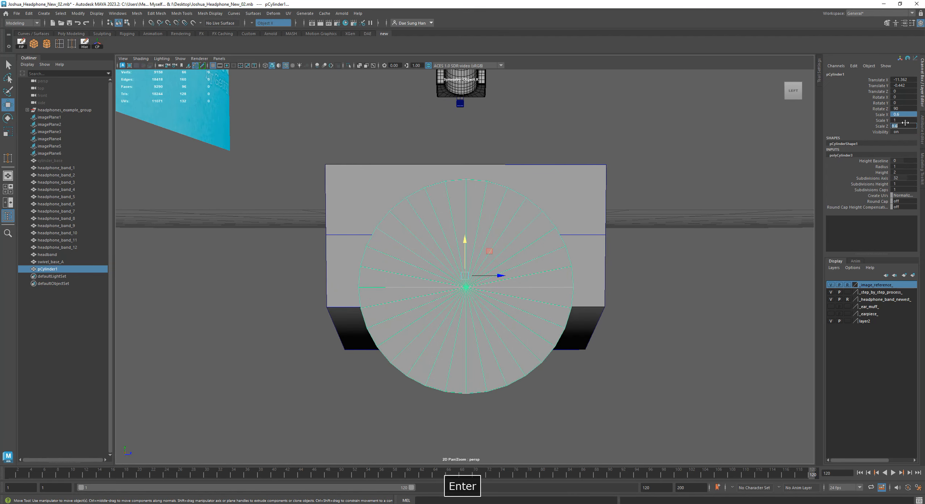
alt+drag(626, 273, 632, 255)
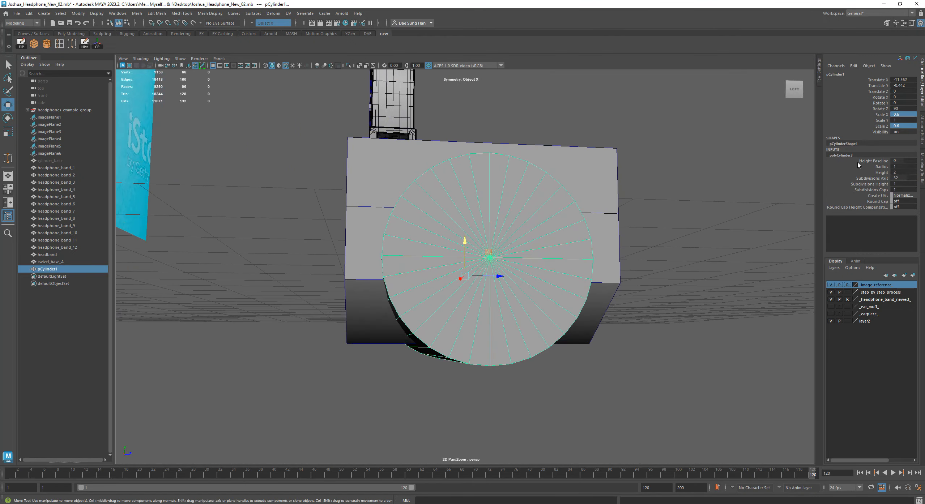
ctrl+click(905, 126)
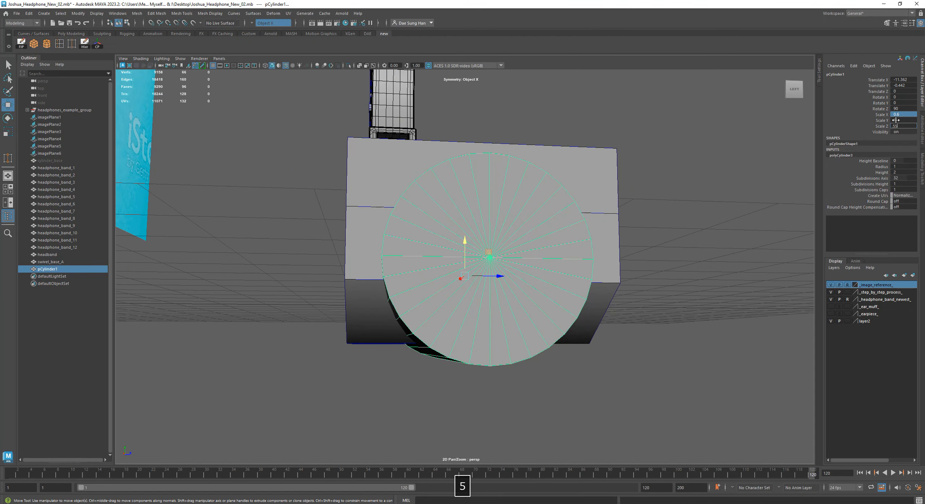
key(Return)
alt+drag(615, 259, 648, 271)
drag(465, 239, 655, 258)
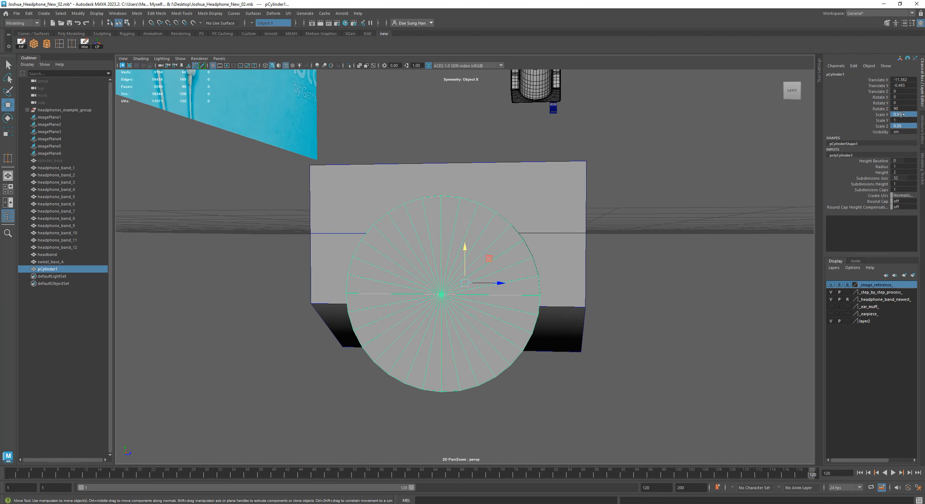
Step: Check the cylinder's fit in the swivel base from the front, the end and underneath
alt+drag(584, 267, 398, 259)
alt+drag(467, 299, 604, 263)
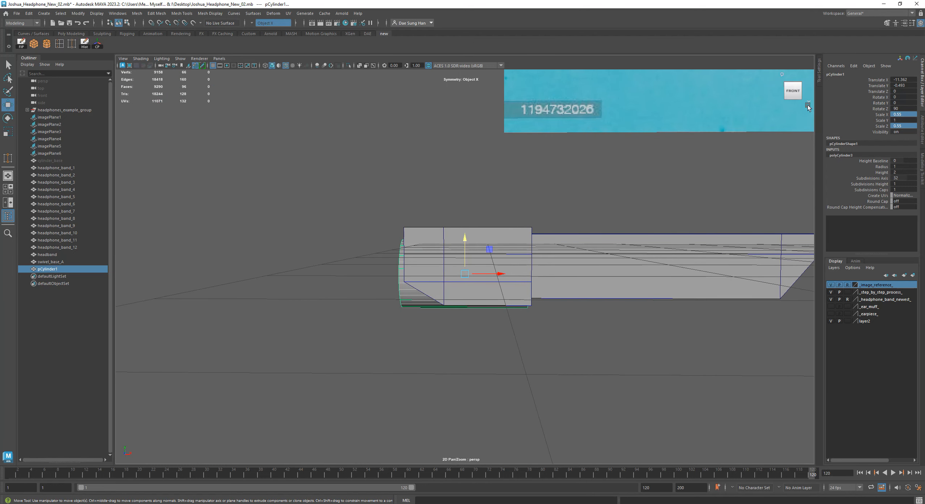
alt+drag(503, 259, 462, 240)
alt+right_drag(462, 239, 496, 207)
alt+drag(496, 208, 620, 227)
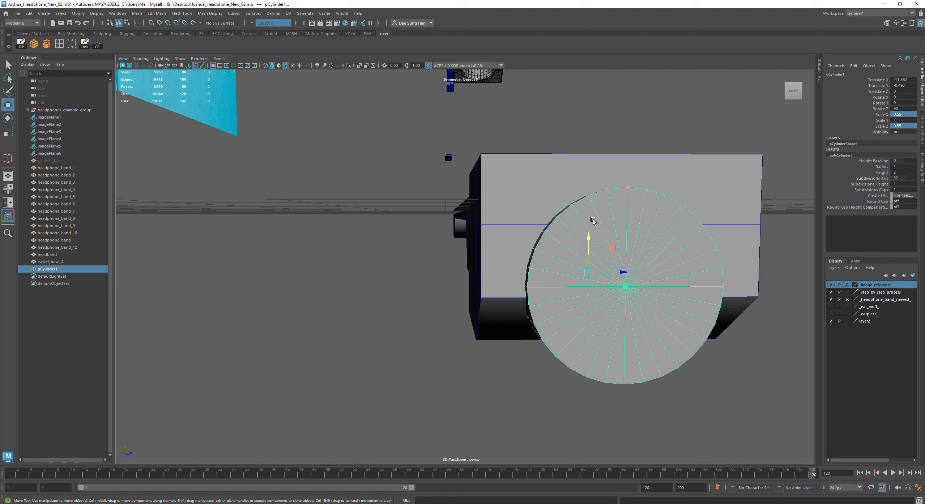
alt+drag(582, 236, 424, 258)
alt+drag(433, 225, 515, 214)
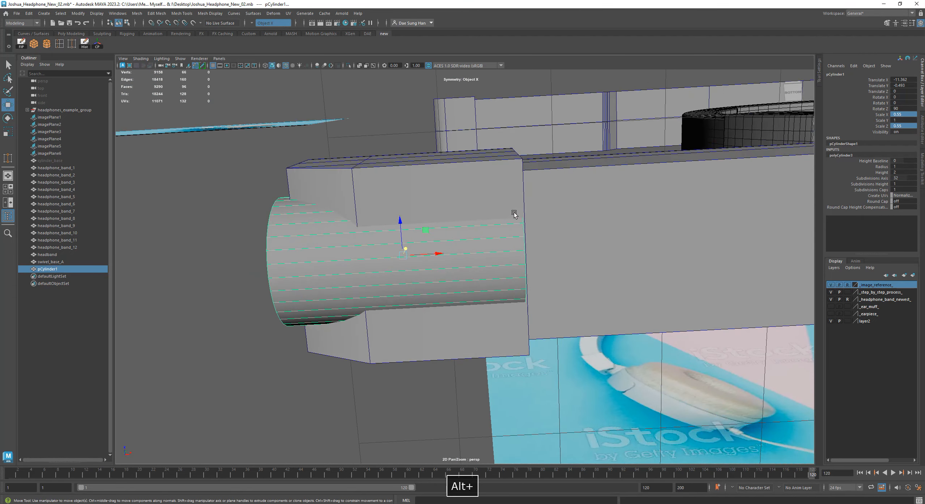
Step: Slide the cylinder outward along X to about -11.585, using the recess of the finished example swivel as a guide
click(790, 93)
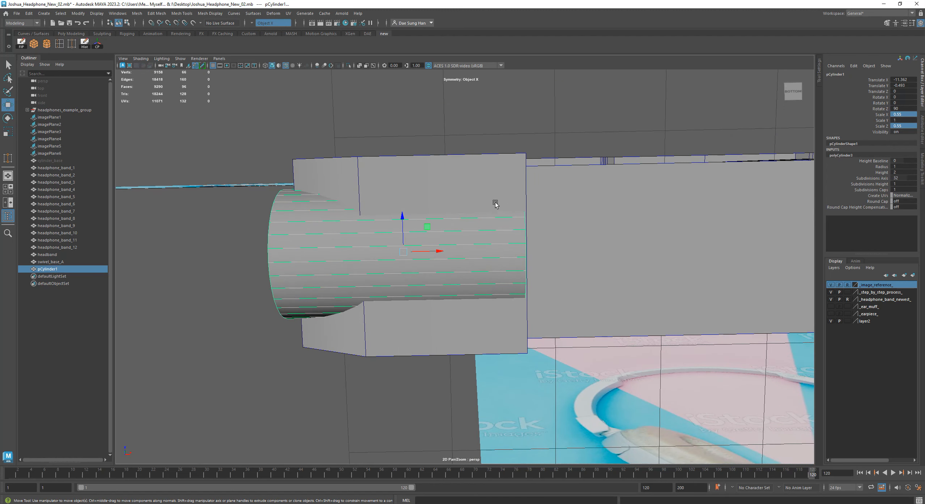
drag(444, 256, 481, 282)
alt+middle_drag(482, 283, 543, 313)
alt+right_drag(543, 313, 651, 313)
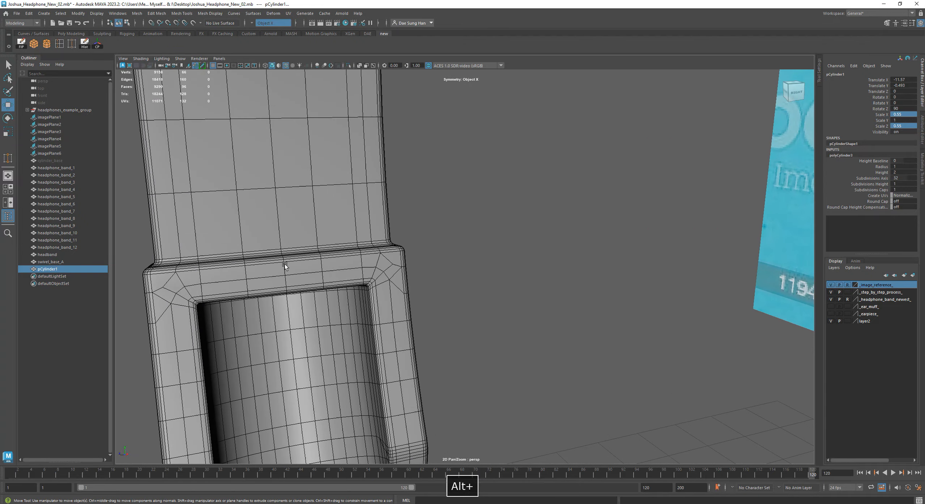
alt+drag(274, 259, 452, 240)
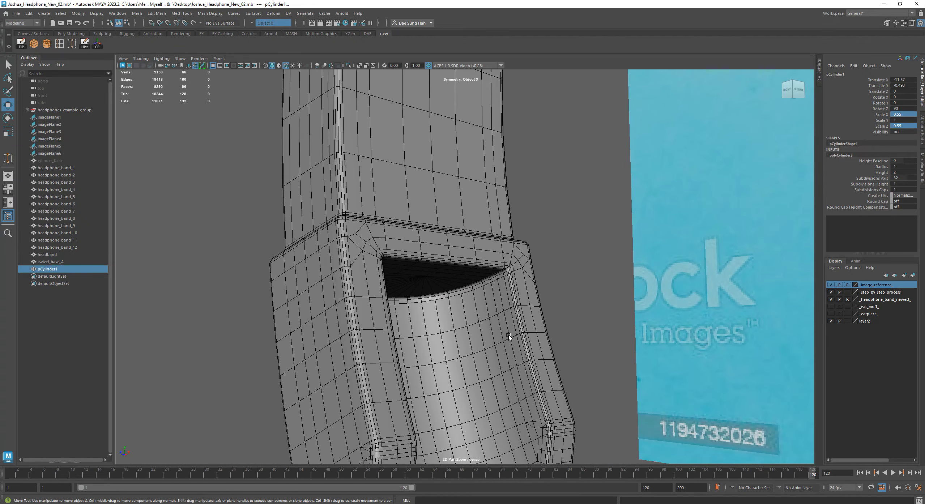
alt+right_drag(509, 335, 397, 245)
alt+drag(396, 246, 384, 389)
key(f)
alt+drag(321, 412, 511, 212)
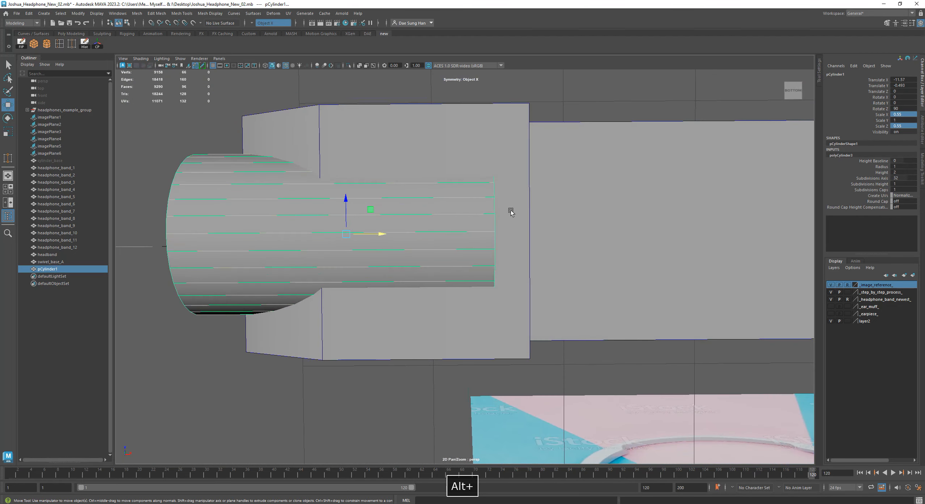
drag(383, 236, 381, 236)
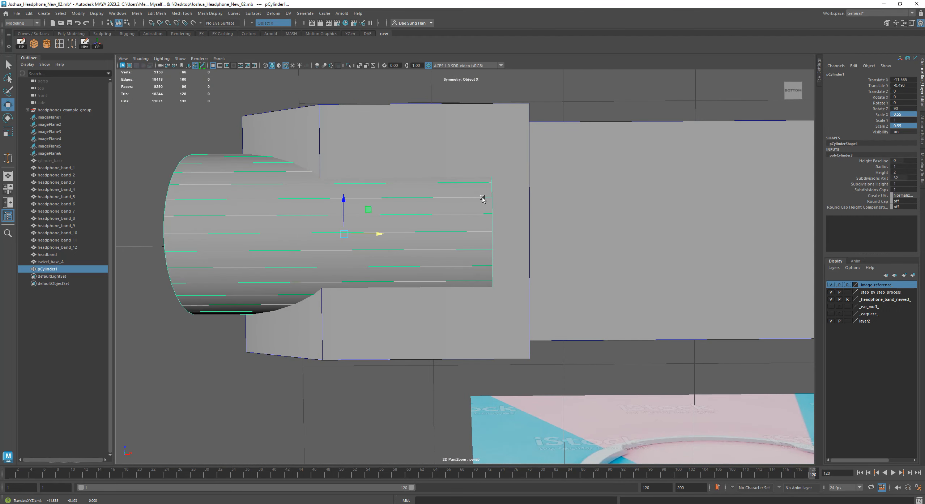
Step: Check how far the cylinder protrudes beyond the end and underside of the swivel base
alt+middle_drag(289, 168, 462, 198)
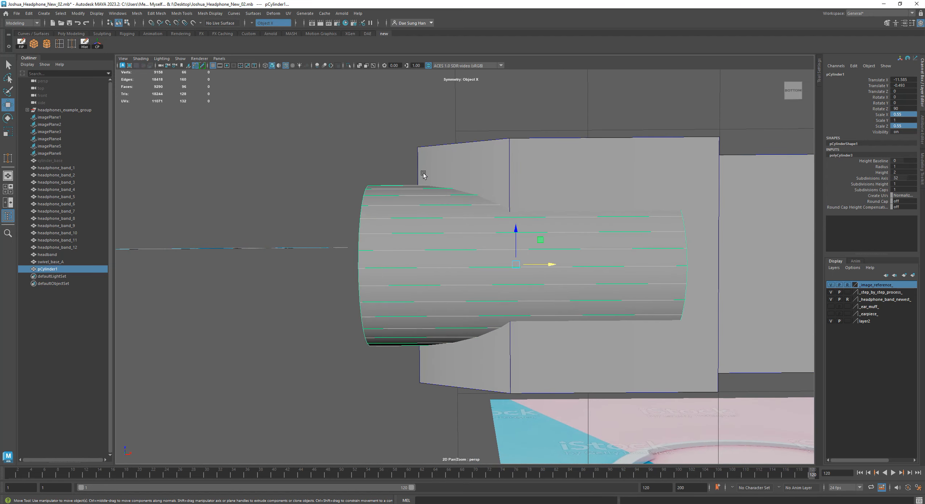
alt+drag(542, 193, 513, 219)
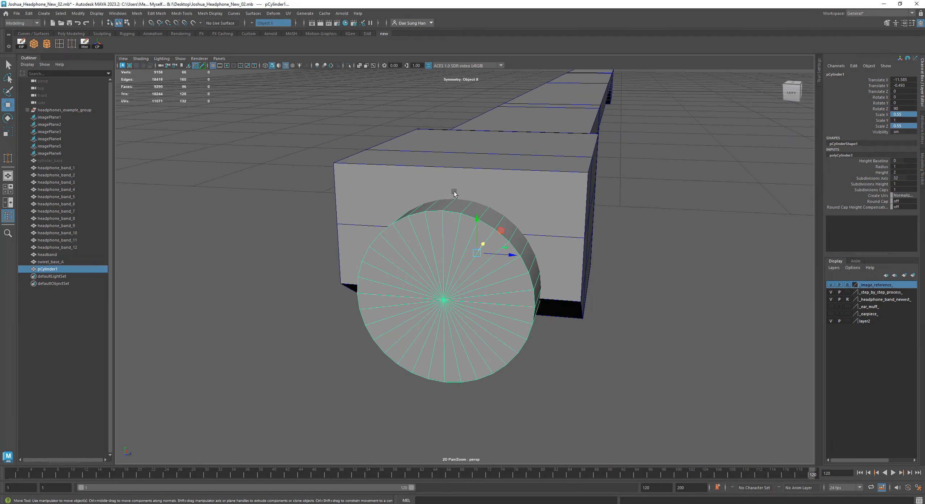
alt+drag(560, 288, 350, 271)
alt+middle_drag(351, 271, 481, 240)
alt+right_drag(482, 239, 578, 317)
alt+middle_drag(448, 264, 359, 301)
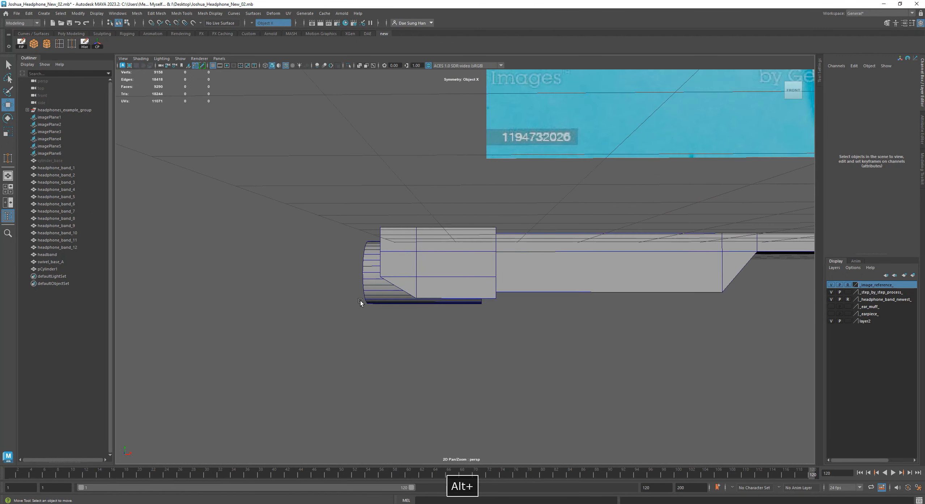
Step: Select swivel_base_A and isolate it in the viewport
click(456, 278)
mouse_move(440, 285)
alt+mouse_down()
mouse_move(450, 275)
mouse_move(456, 284)
alt+mouse_up()
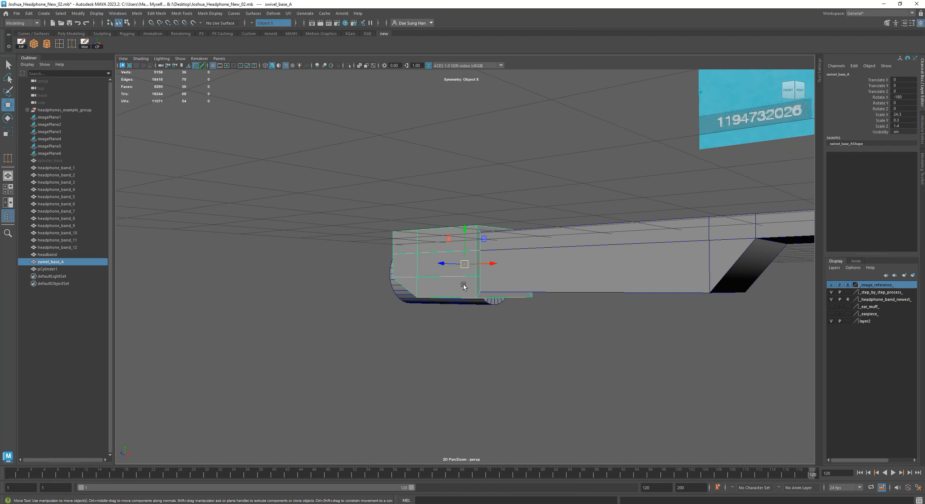
alt+drag(445, 248, 427, 262)
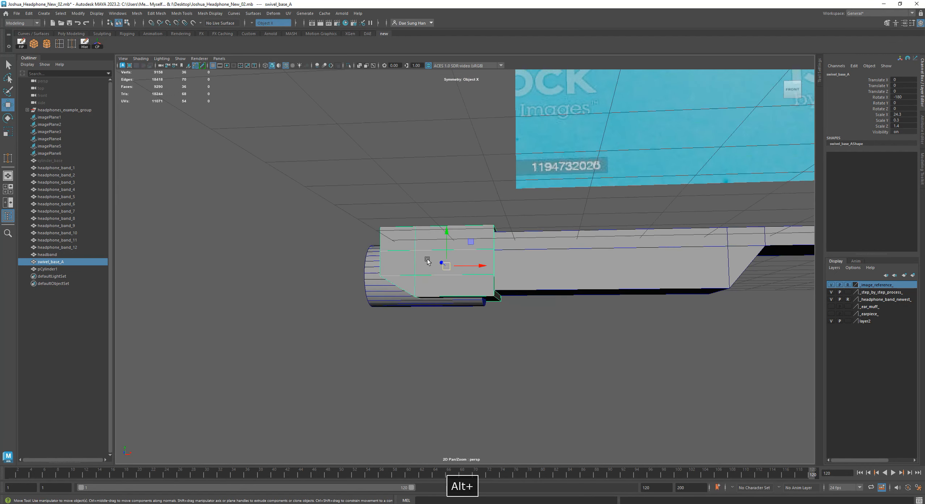
alt+drag(395, 305, 540, 286)
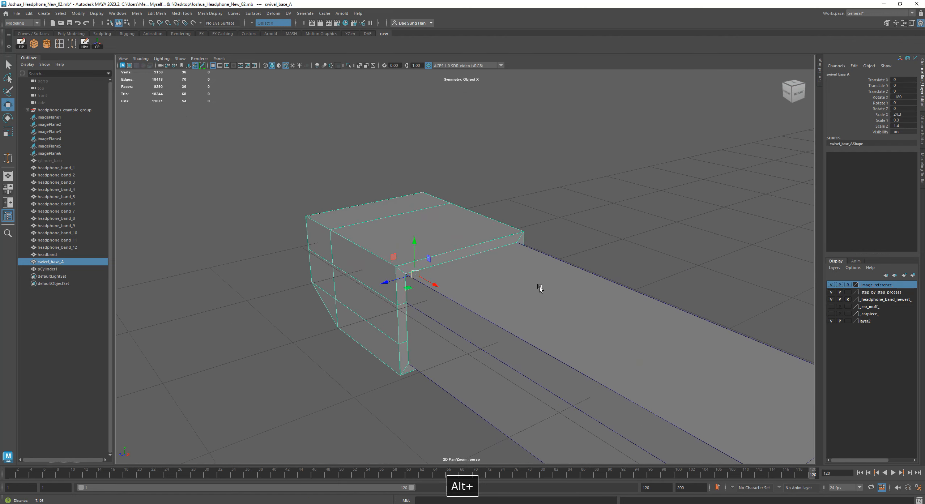
click(457, 195)
click(436, 227)
alt+drag(378, 242, 432, 264)
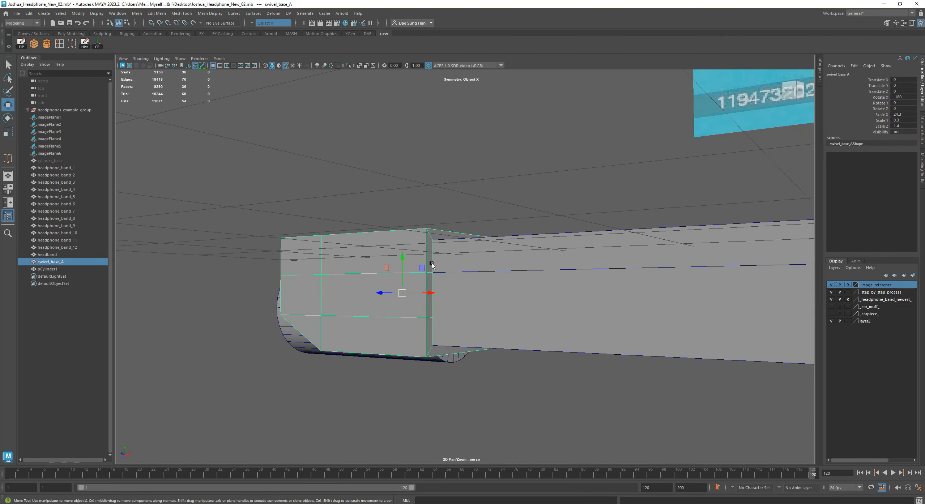
click(348, 68)
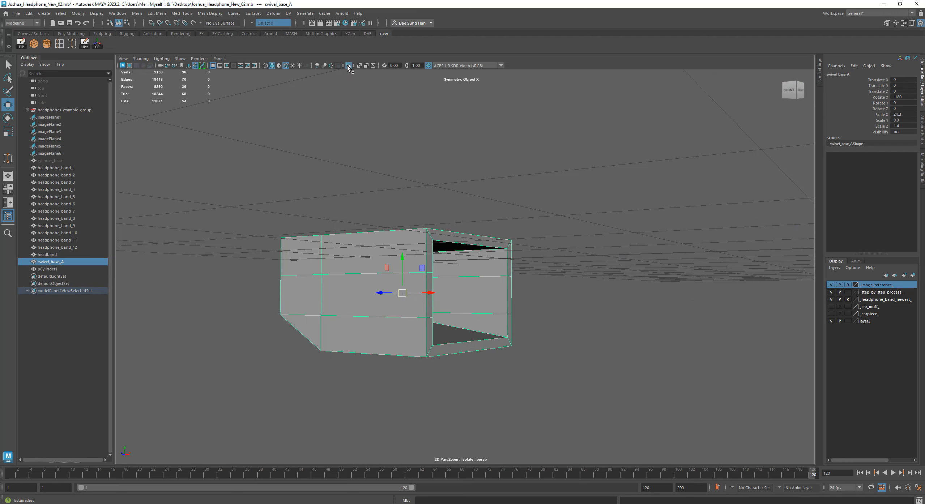
Step: Select the interior wall, ceiling and floor faces of the hollow in swivel_base_A and delete them, keeping the front rim and outer shell
alt+drag(489, 235, 591, 251)
click(591, 250)
alt+drag(521, 237, 321, 250)
alt+drag(457, 348, 464, 196)
right_click(509, 251)
click(509, 269)
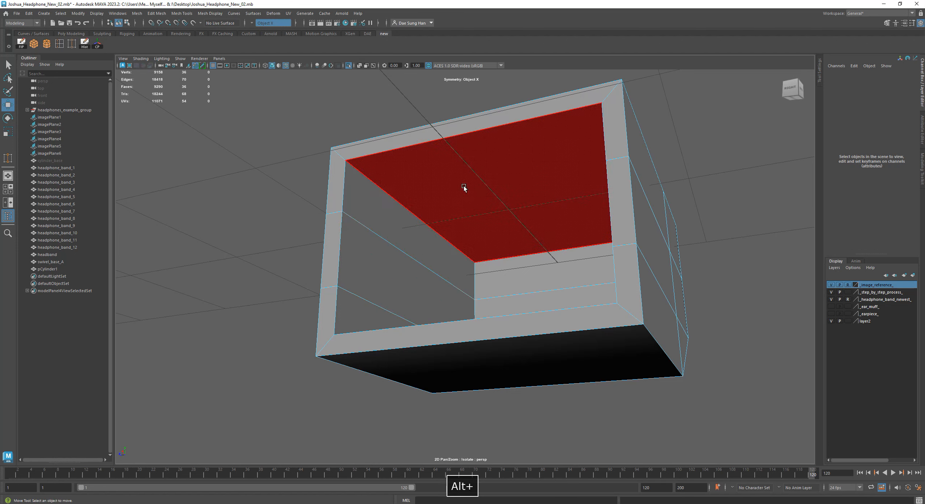
click(464, 188)
shift+click(382, 218)
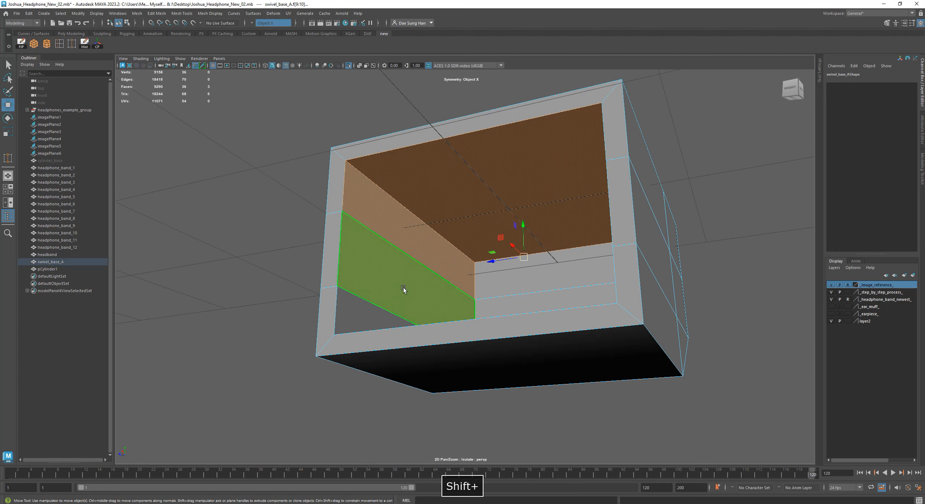
mouse_move(425, 281)
alt+mouse_down()
mouse_move(428, 296)
mouse_move(422, 286)
alt+mouse_up()
click(213, 65)
alt+drag(221, 83, 513, 199)
shift+click(593, 232)
alt+drag(600, 281, 620, 374)
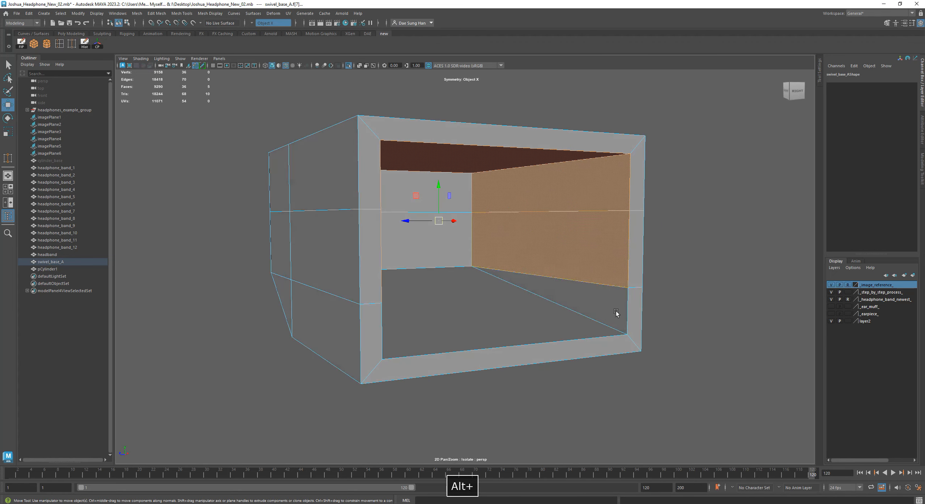
shift+click(514, 311)
alt+drag(514, 312, 564, 237)
shift+click(379, 299)
shift+click(564, 237)
alt+drag(689, 319, 699, 292)
alt+right_drag(699, 293, 424, 283)
alt+drag(424, 284, 510, 302)
key(Delete)
Step: Delete the four short edges crossing the two vertical sides of the front rim on swivel_base_A
alt+drag(510, 302, 587, 250)
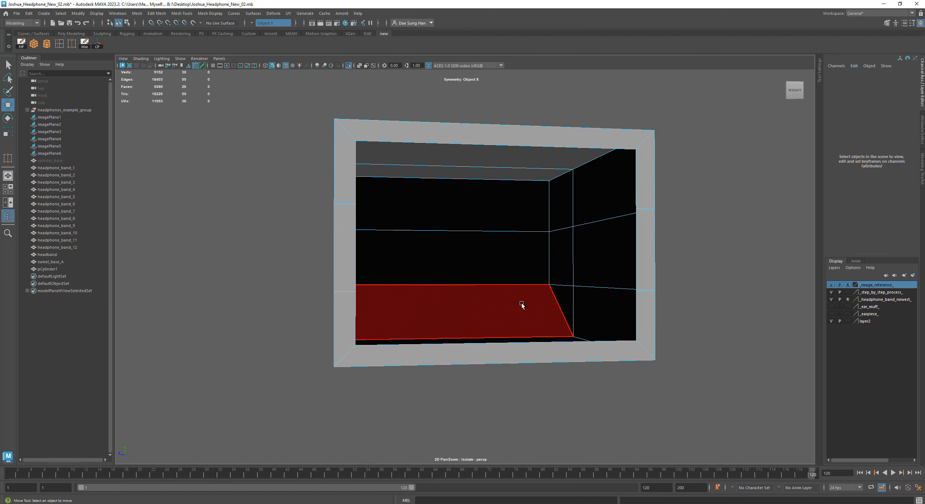
alt+drag(504, 259, 504, 307)
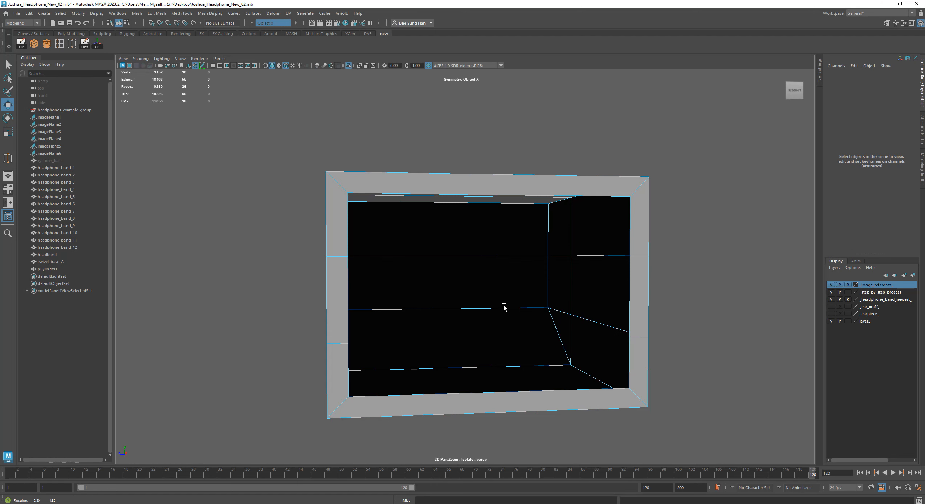
alt+drag(504, 306, 508, 310)
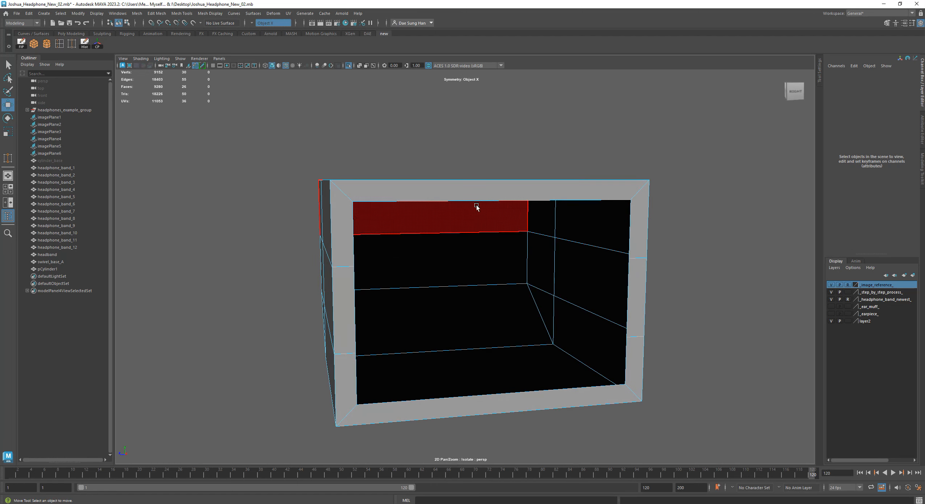
alt+drag(455, 280, 394, 297)
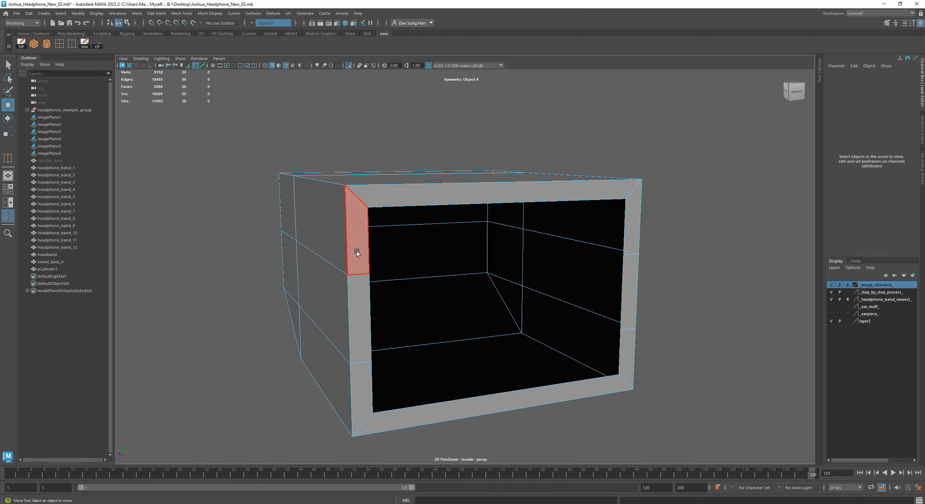
right_drag(360, 257, 359, 231)
right_click(360, 233)
click(360, 216)
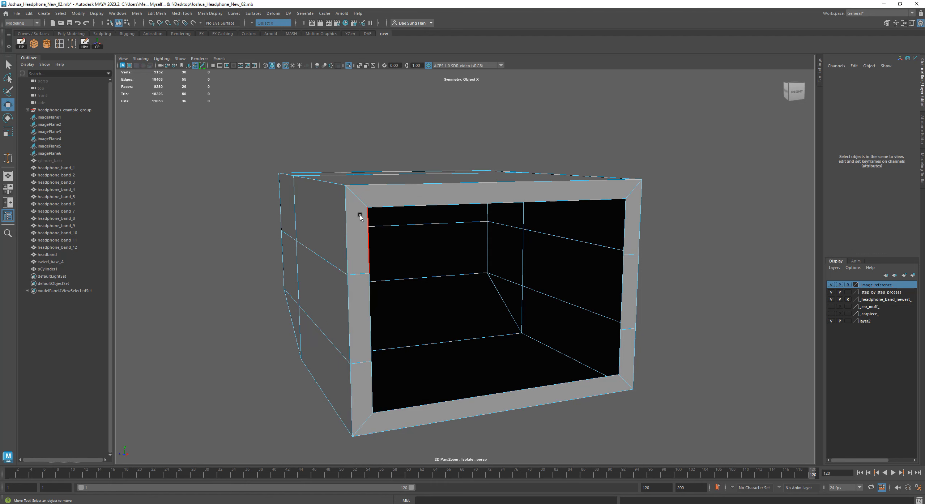
click(356, 274)
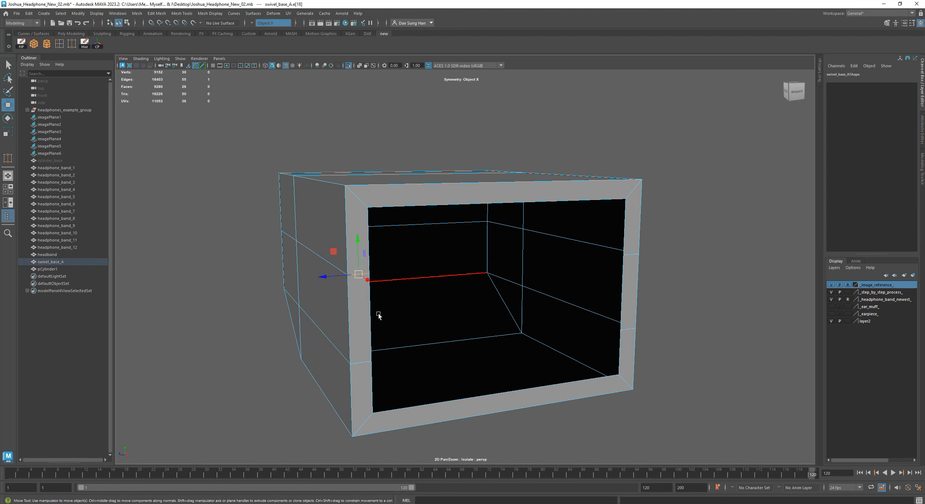
shift+click(361, 362)
alt+drag(366, 365, 645, 298)
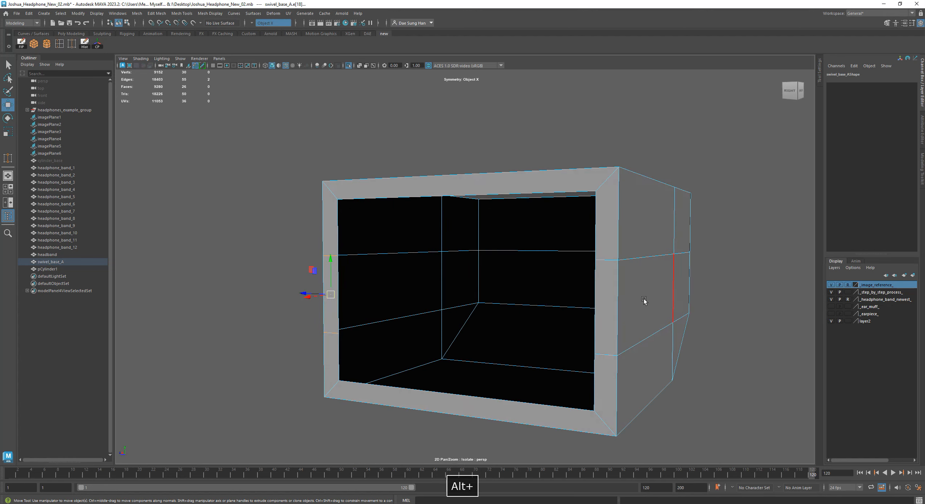
shift+click(616, 263)
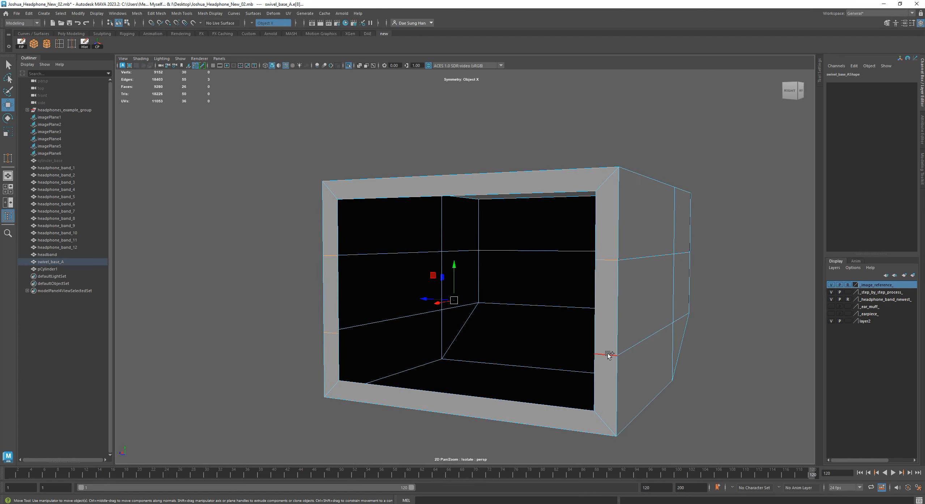
shift+click(610, 354)
alt+drag(452, 386, 560, 260)
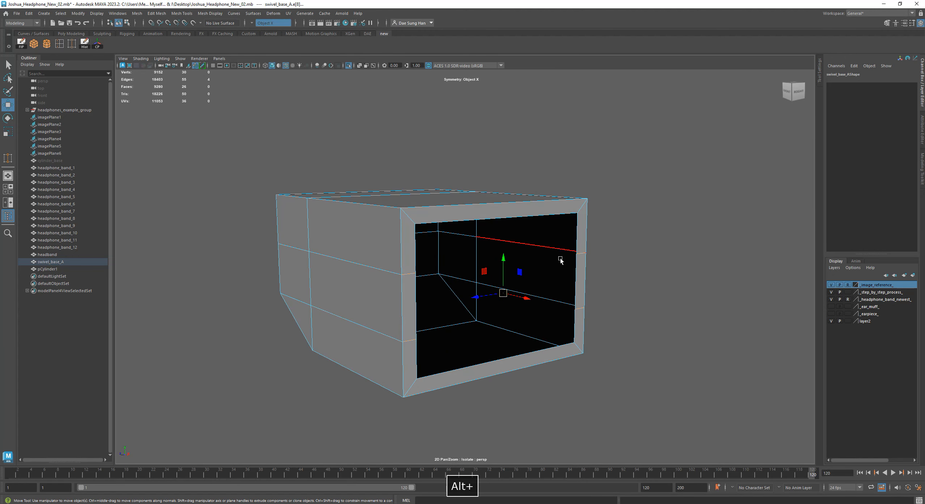
shift+right_drag(558, 259, 539, 275)
alt+drag(526, 295, 463, 275)
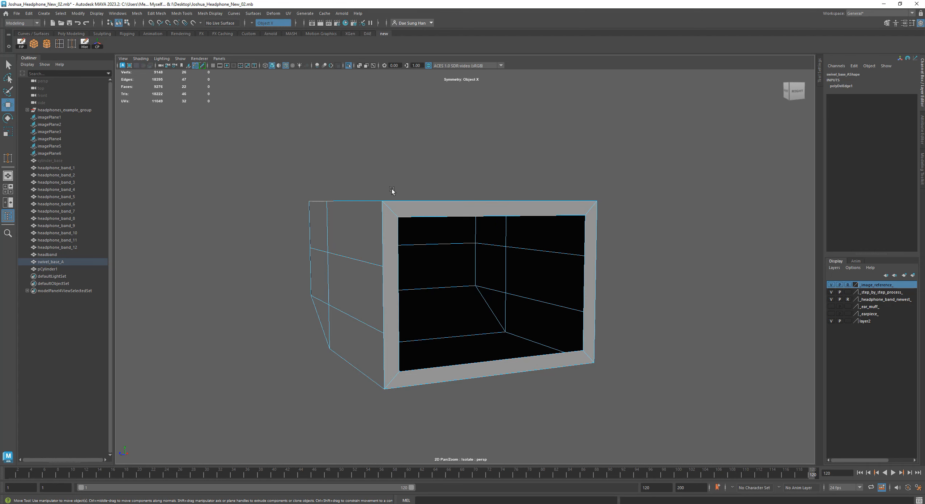
Step: Switch swivel_base_A to vertex editing and activate the Target Weld tool with its settings shown
alt+middle_drag(409, 207, 376, 225)
alt+right_drag(377, 226, 415, 241)
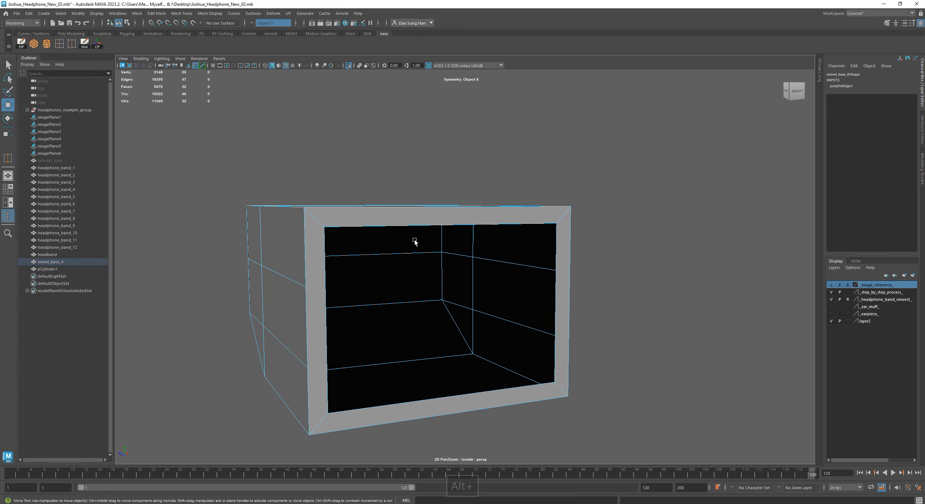
right_drag(395, 206, 342, 220)
double_click(72, 45)
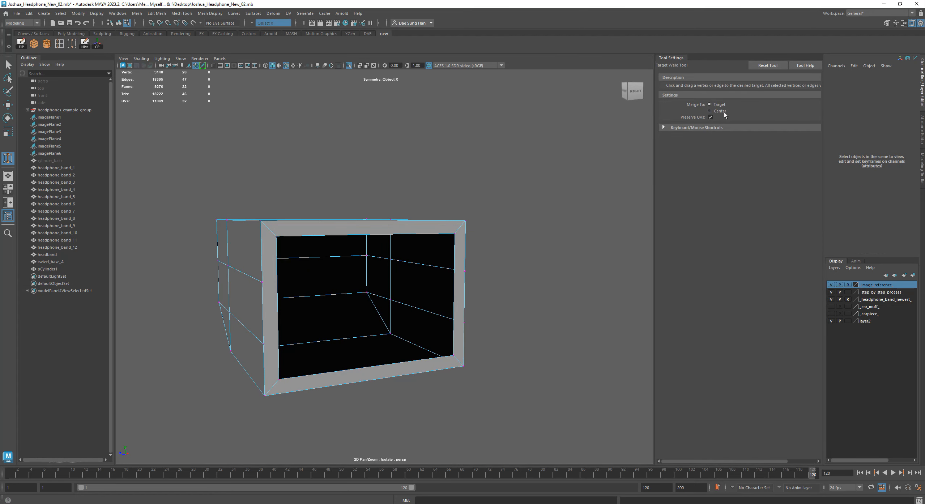
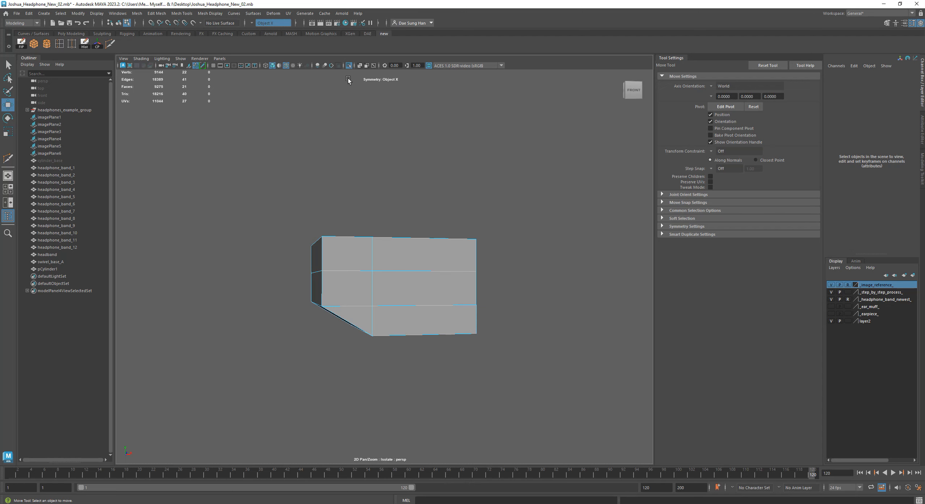
Step: End the isolation, return to object selection and delete the construction history of swivel_base_A
click(350, 66)
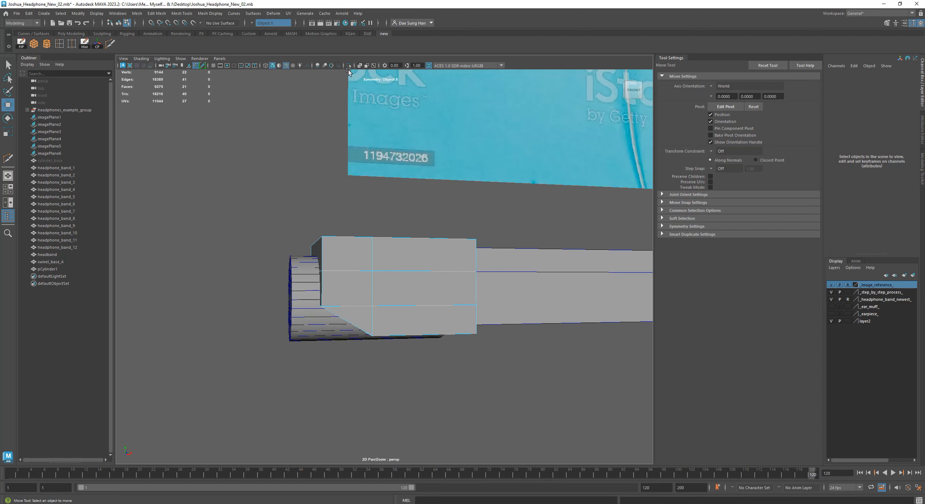
alt+drag(401, 229, 415, 169)
right_drag(414, 169, 432, 123)
click(431, 123)
click(391, 186)
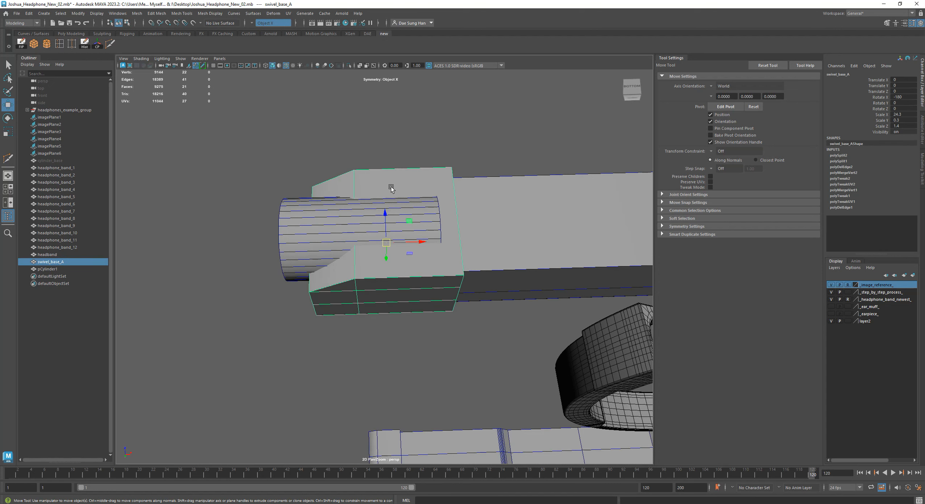
alt+drag(414, 236, 436, 237)
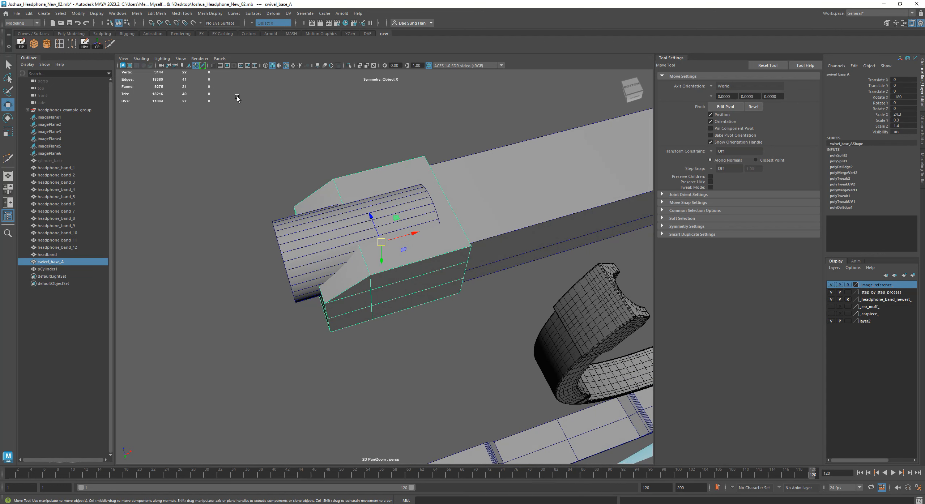
key(alt+shift+d)
Step: Subtract the cylinder from swivel_base_A with a Boolean Difference, then close the tool settings and bring back the channel box
alt+drag(330, 140, 362, 280)
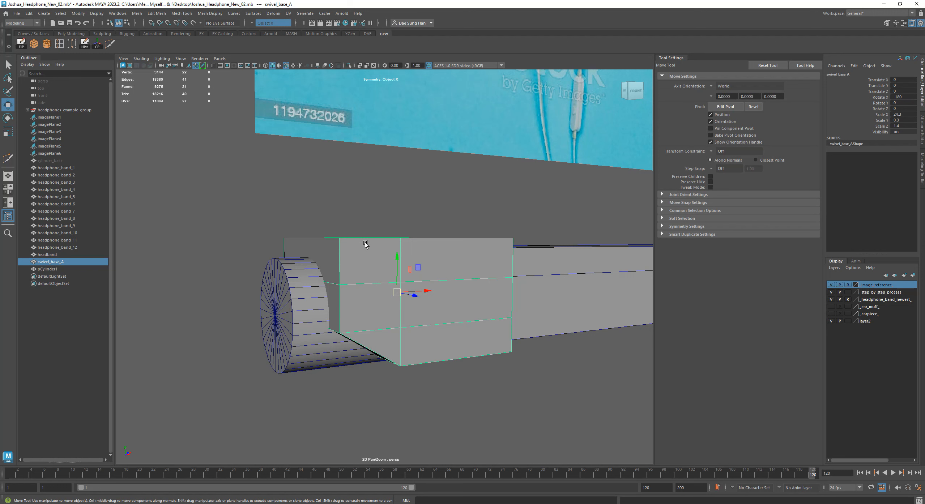
shift+click(286, 315)
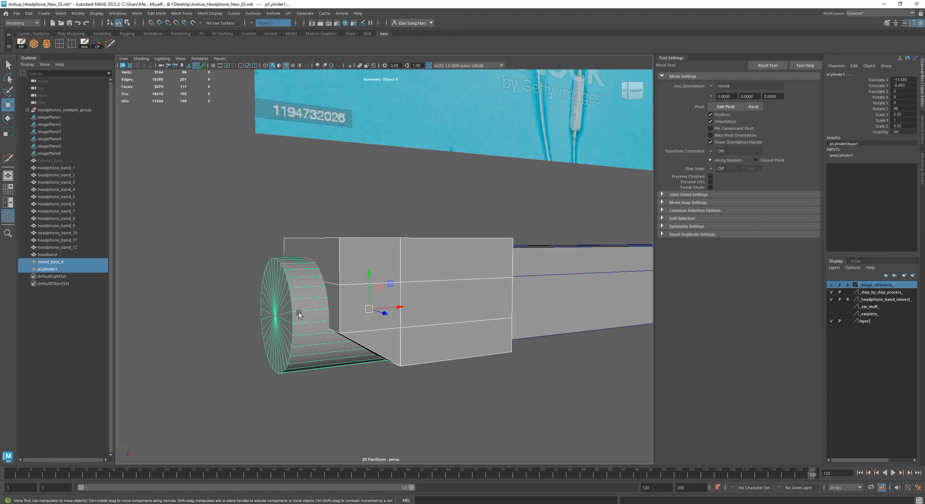
click(441, 256)
shift+click(289, 293)
shift+right_drag(212, 234, 277, 398)
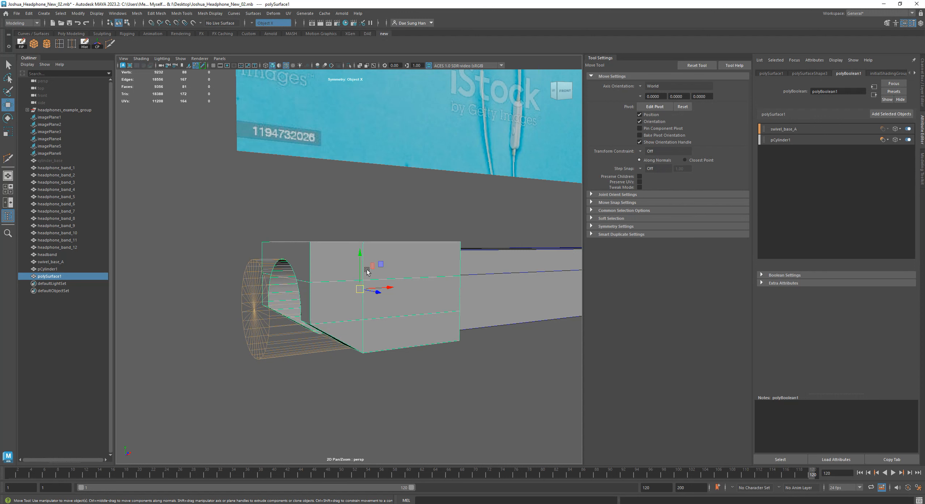
click(606, 60)
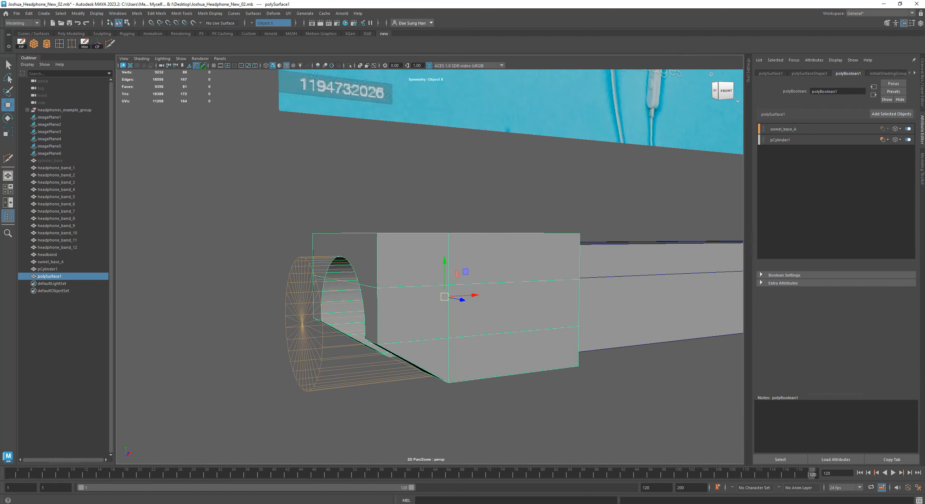
click(923, 74)
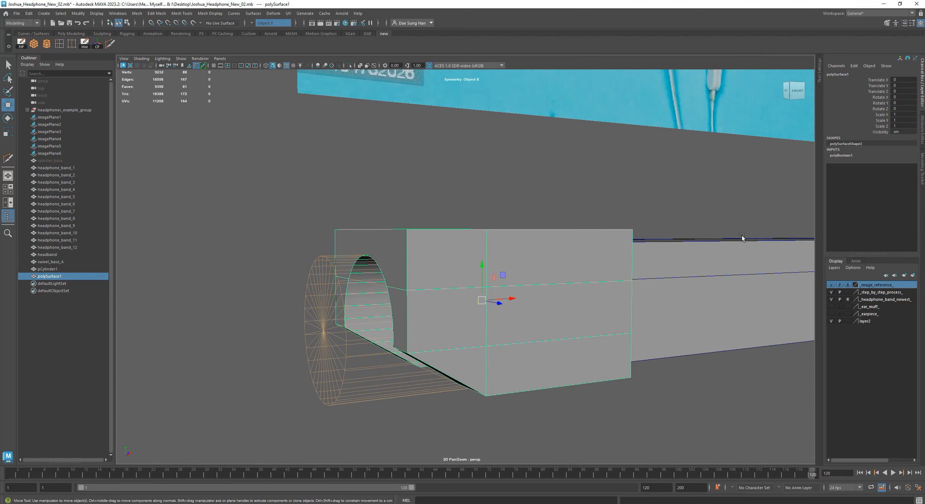
Step: Delete the construction history of the boolean result and return it to object selection with nothing selected
alt+drag(585, 310, 459, 229)
click(558, 381)
alt+right_drag(557, 381, 509, 311)
alt+drag(510, 310, 471, 306)
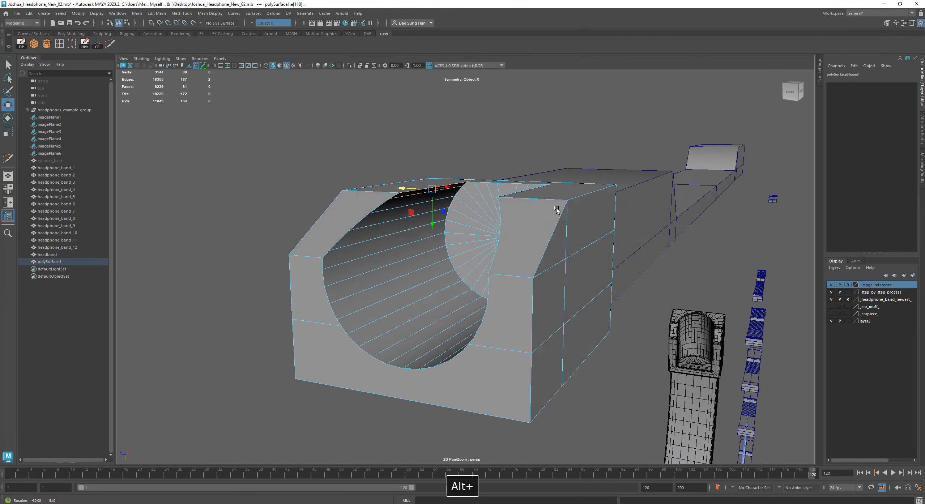
key(w)
right_drag(550, 220, 594, 160)
click(556, 122)
alt+drag(557, 123, 564, 235)
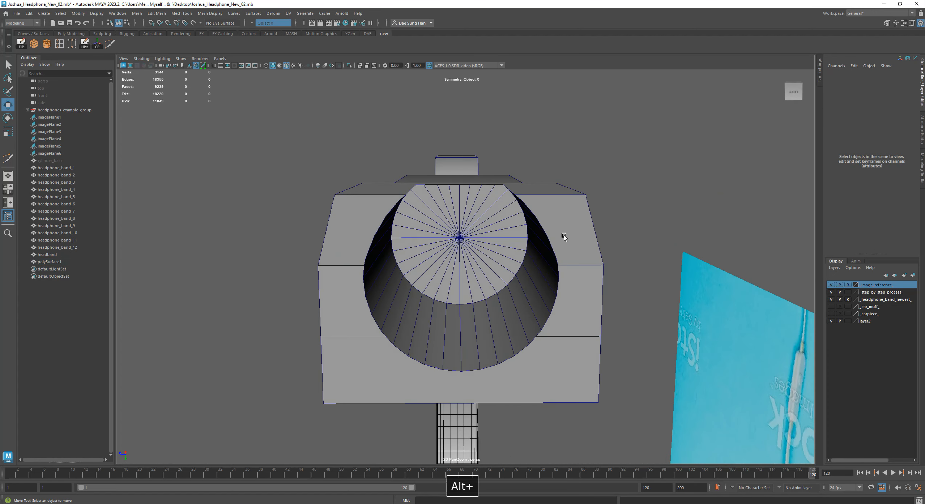
Step: Select the cut swivel piece and rename it as Swivel_Container_A
click(564, 235)
alt+drag(479, 352, 527, 206)
alt+drag(588, 253, 502, 252)
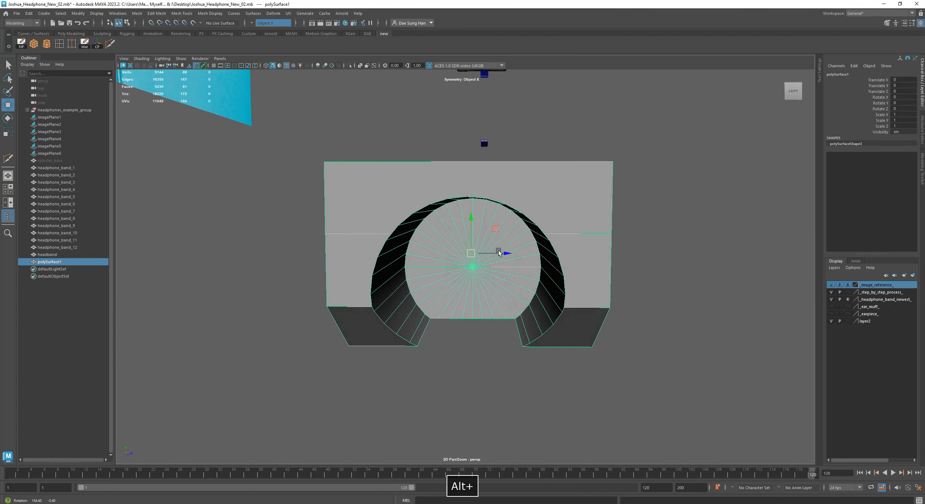
alt+drag(659, 161, 592, 301)
alt+drag(554, 256, 559, 263)
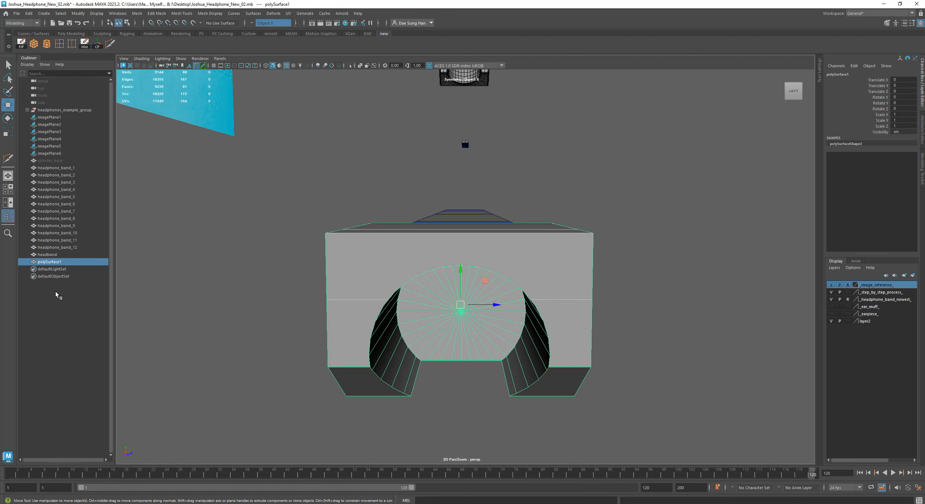
double_click(59, 262)
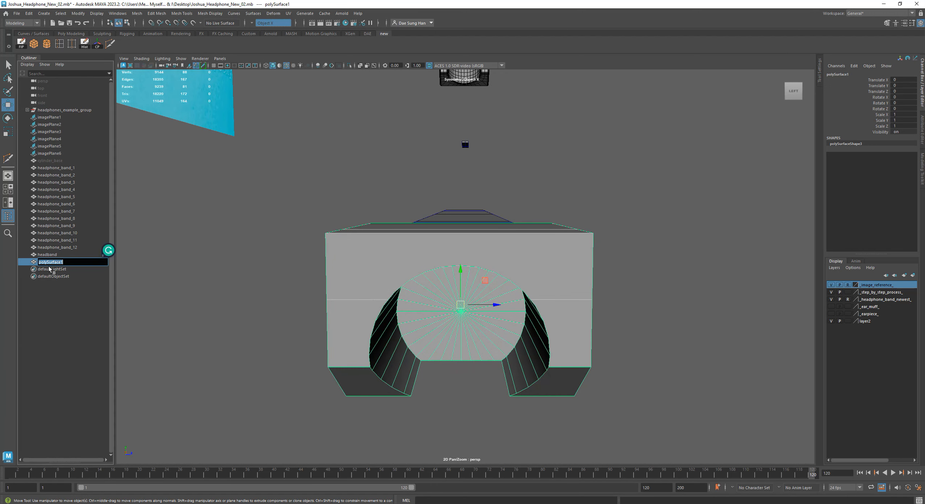
key(ctrl+a)
text(S)
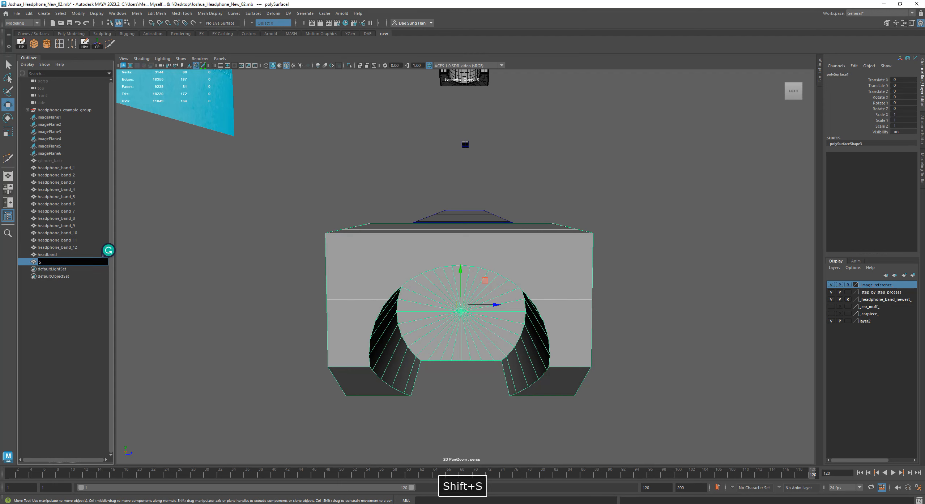
text(wivel)
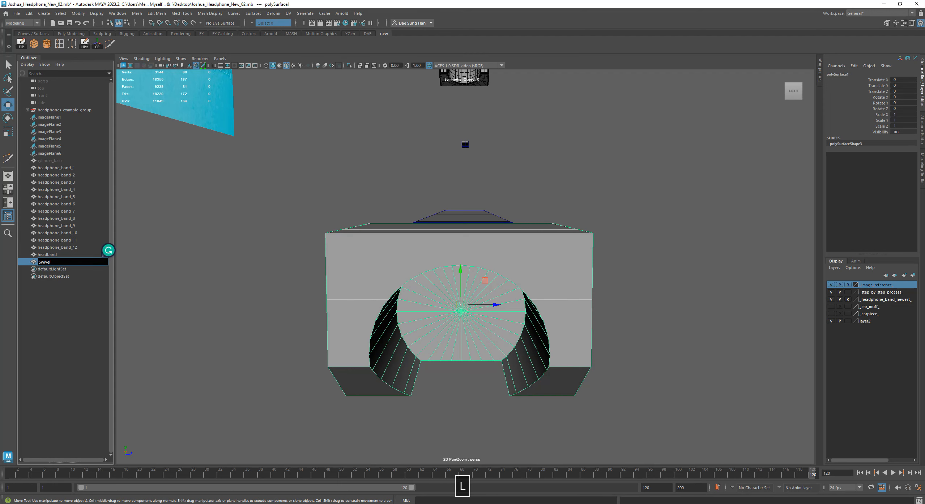
text(_C)
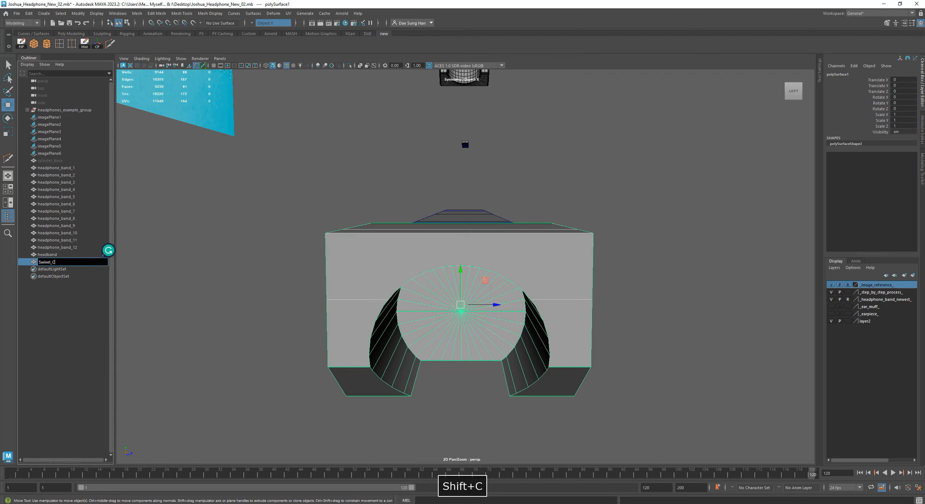
text(ontainer_A)
key(Return)
Step: Set the modeling symmetry to Object Z for Swivel_Container_A
mouse_move(595, 258)
alt+mouse_down()
mouse_move(634, 243)
mouse_move(546, 254)
mouse_move(582, 253)
alt+mouse_up()
key(w)
alt+right_drag(582, 252, 544, 280)
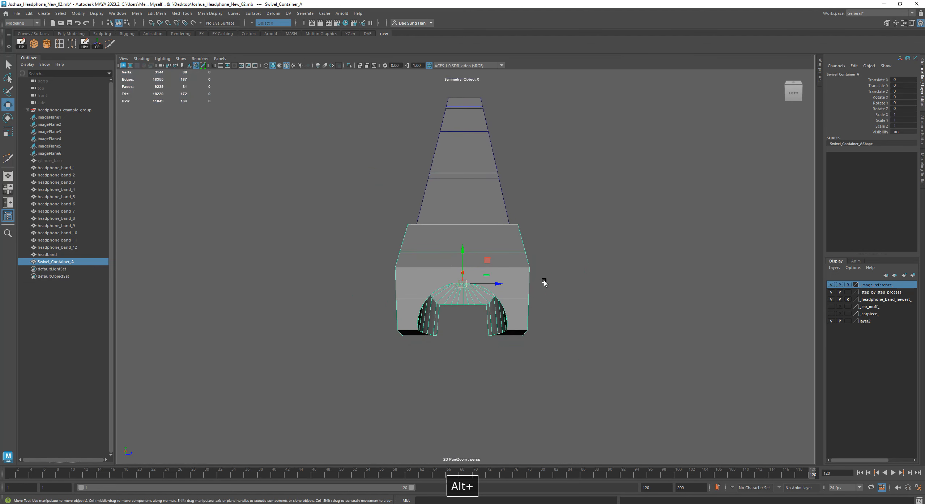
click(923, 163)
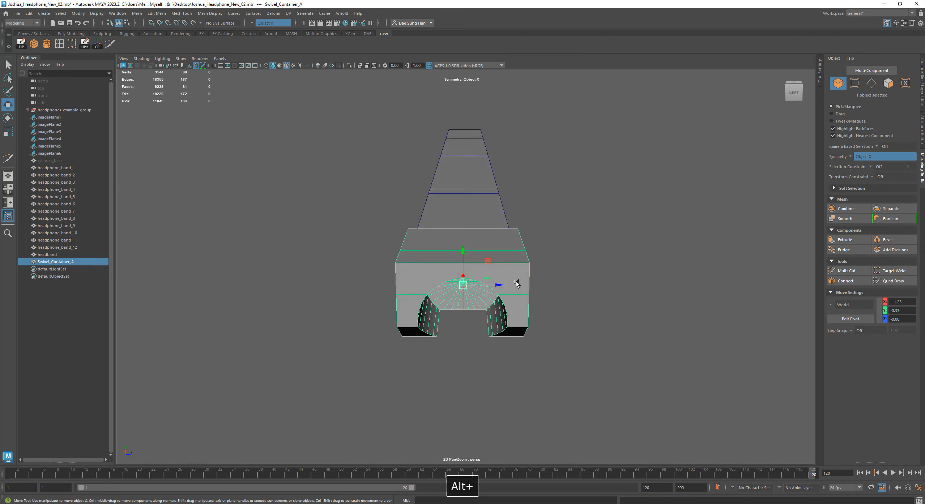
alt+drag(479, 284, 489, 290)
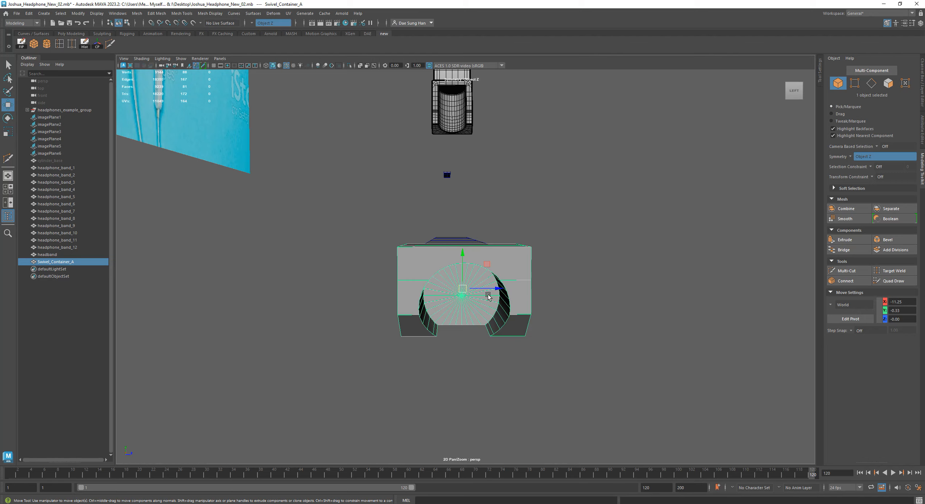
Step: Switch Swivel_Container_A to edge selection at the open end of its recess
alt+drag(514, 295, 391, 296)
alt+drag(512, 347, 525, 355)
alt+middle_drag(524, 355, 543, 320)
alt+right_drag(319, 245, 379, 244)
alt+drag(472, 322, 394, 252)
right_drag(395, 252, 395, 212)
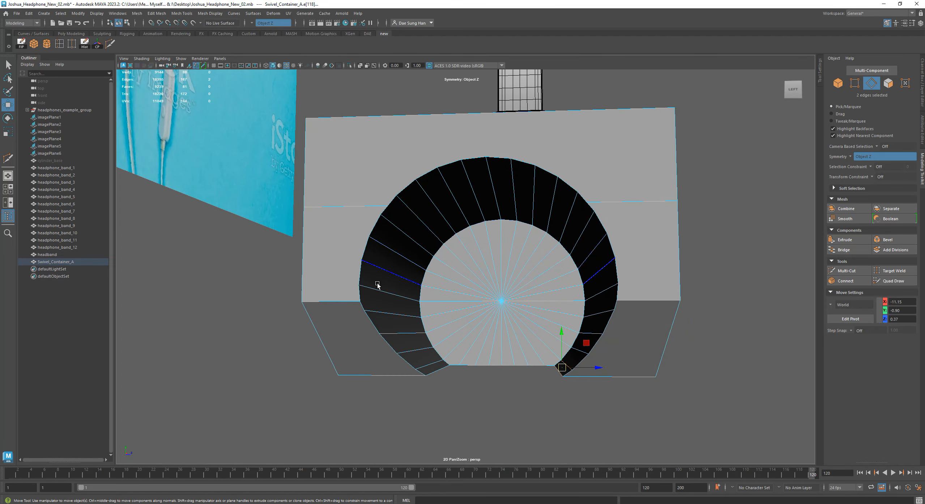
alt+drag(374, 286, 415, 326)
click(457, 332)
click(488, 299)
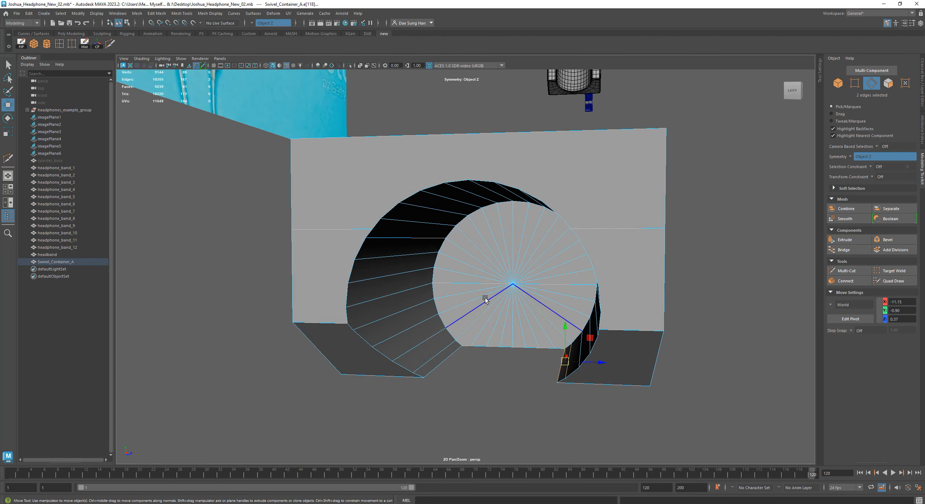
Step: Select the six lowest lengthwise edges on each side of the recess wall using Object Z symmetry
alt+drag(489, 299, 380, 270)
alt+right_drag(380, 270, 471, 275)
mouse_move(472, 277)
alt+mouse_down()
mouse_move(487, 293)
mouse_move(491, 288)
mouse_move(481, 287)
alt+mouse_up()
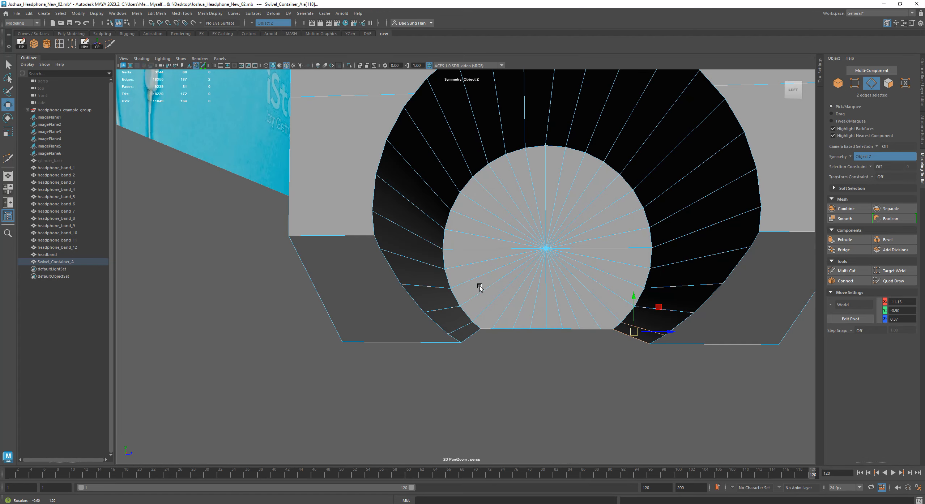
click(398, 224)
shift+click(398, 255)
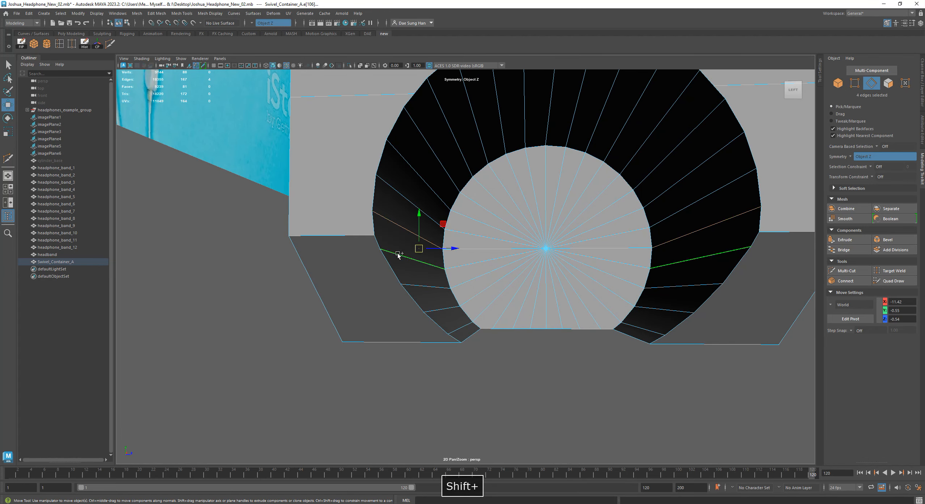
shift+click(422, 285)
shift+click(442, 308)
shift+click(461, 328)
shift+click(474, 337)
Step: Try to scale the selected lower recess edges along Z, and undo the scaling
alt+drag(474, 337, 660, 309)
alt+drag(461, 299, 463, 304)
key(r)
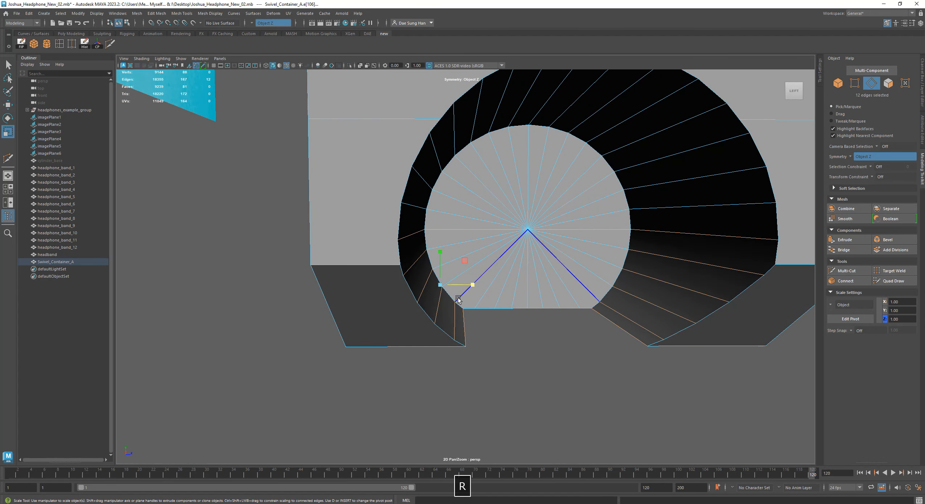
mouse_move(545, 308)
alt+mouse_down()
mouse_move(502, 303)
mouse_move(528, 305)
alt+mouse_up()
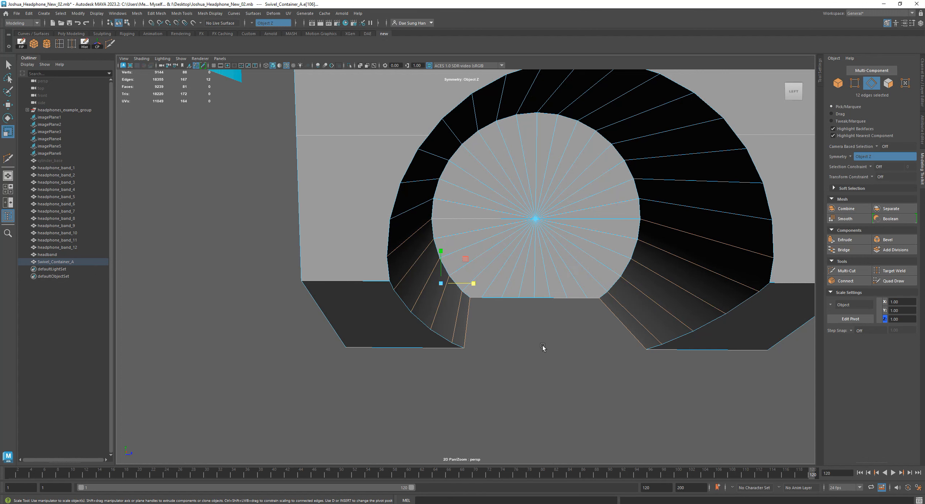
alt+drag(472, 285, 489, 299)
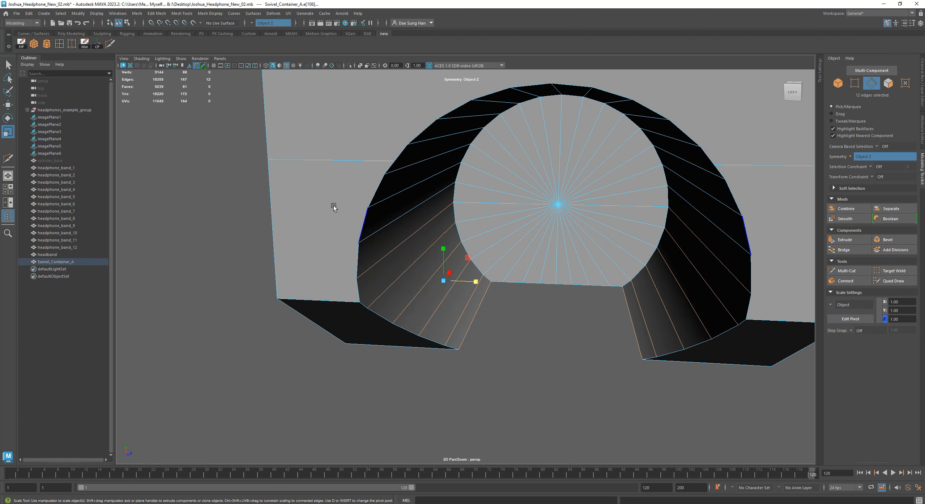
right_drag(333, 205, 331, 202)
alt+drag(332, 202, 367, 258)
alt+drag(485, 317, 491, 322)
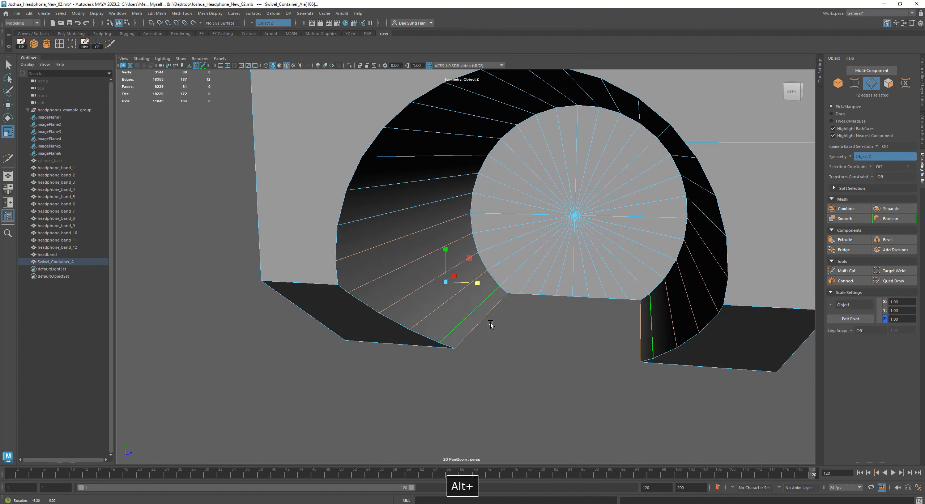
key(r)
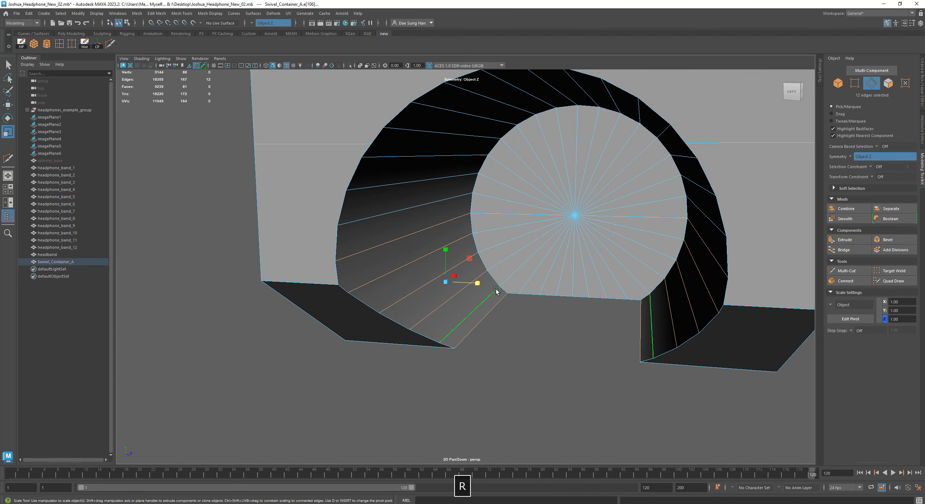
alt+drag(495, 290, 472, 302)
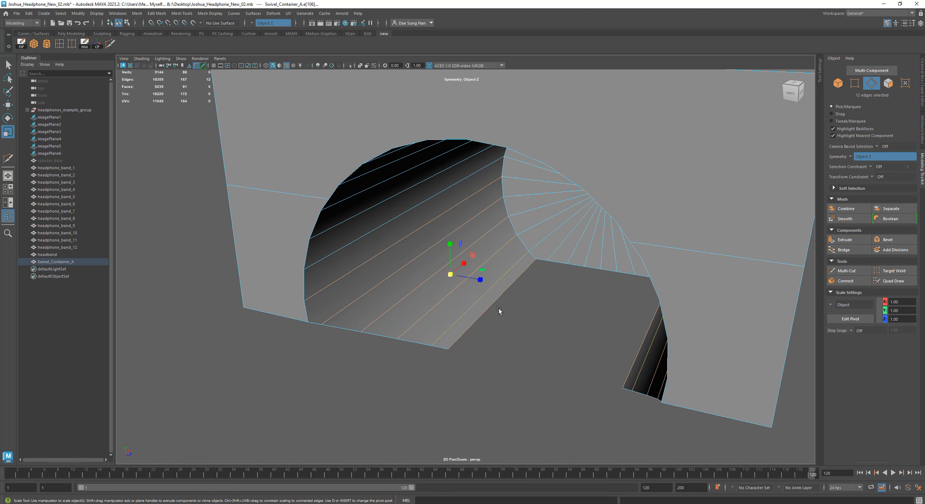
mouse_move(481, 281)
alt+mouse_down()
mouse_move(490, 274)
mouse_move(483, 277)
alt+mouse_up()
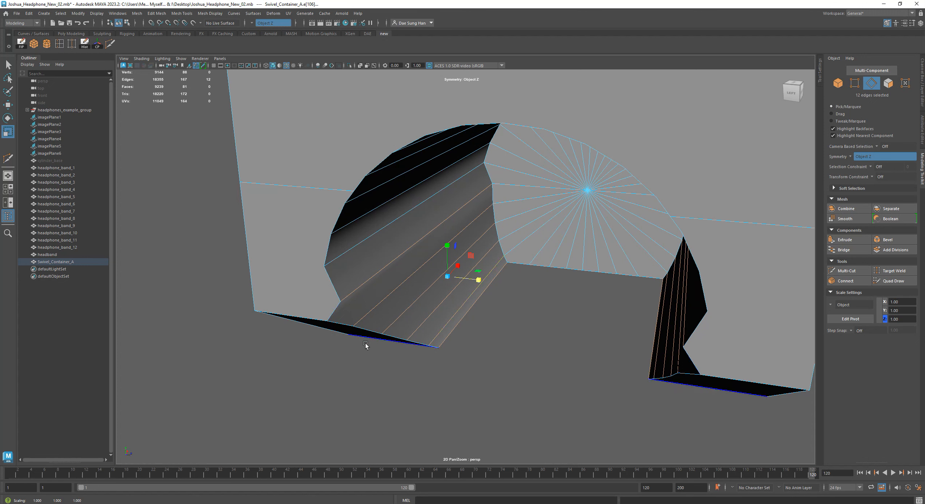
key(z)
key(z)
Step: Add the two adjoining front rim edges on each side to the selection and scale it flat along Z
alt+drag(415, 335, 417, 235)
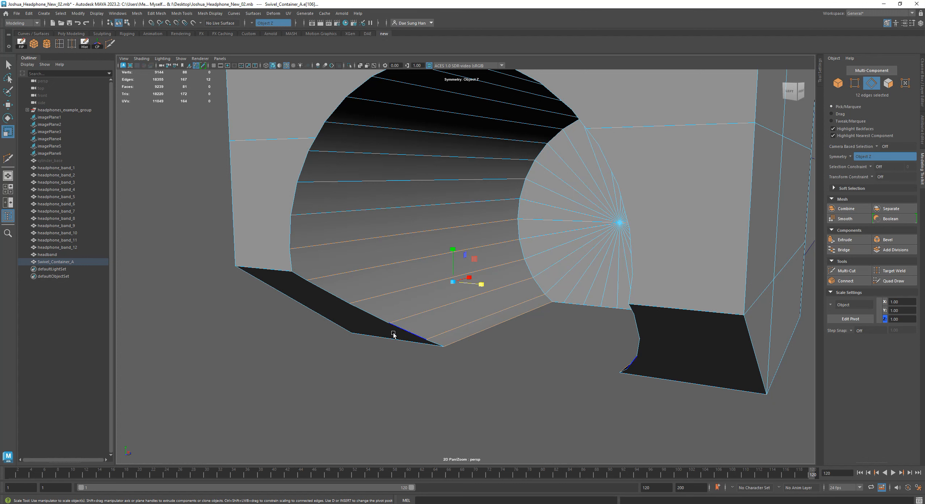
shift+click(292, 258)
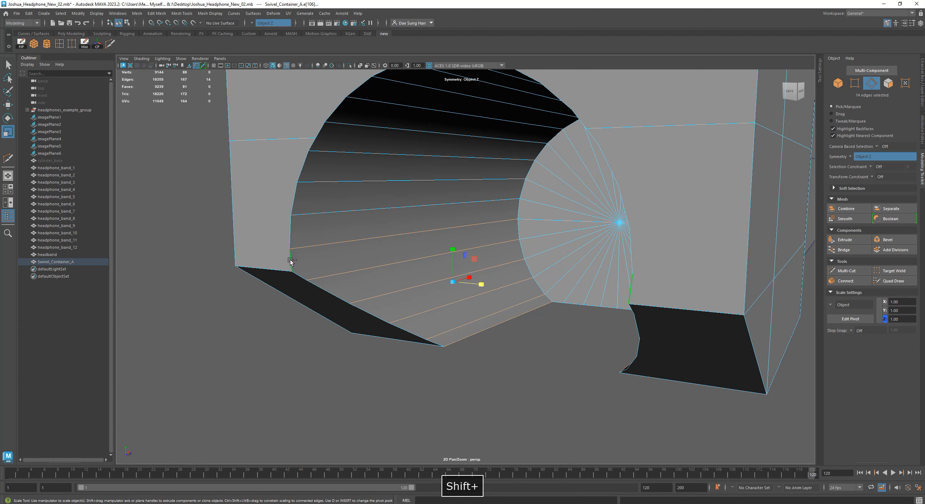
alt+drag(354, 266, 283, 233)
shift+click(282, 234)
alt+drag(413, 263, 462, 282)
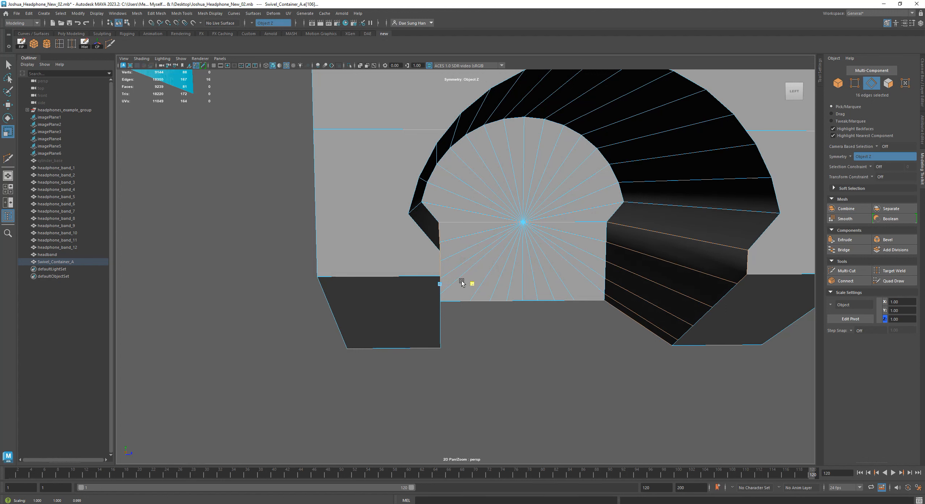
drag(465, 281, 455, 278)
alt+drag(469, 287, 474, 288)
mouse_move(477, 280)
mouse_down()
mouse_move(459, 276)
mouse_move(533, 258)
mouse_move(546, 265)
mouse_move(479, 287)
mouse_up()
Step: In the side view, move the flattened edges outward along Z to about -0.54, widening the lower opening to the arch's full width
key(w)
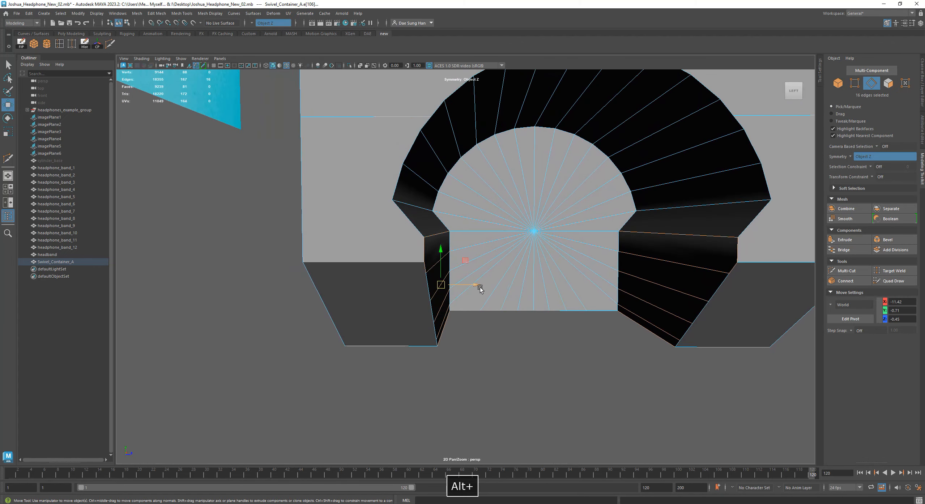
key(space)
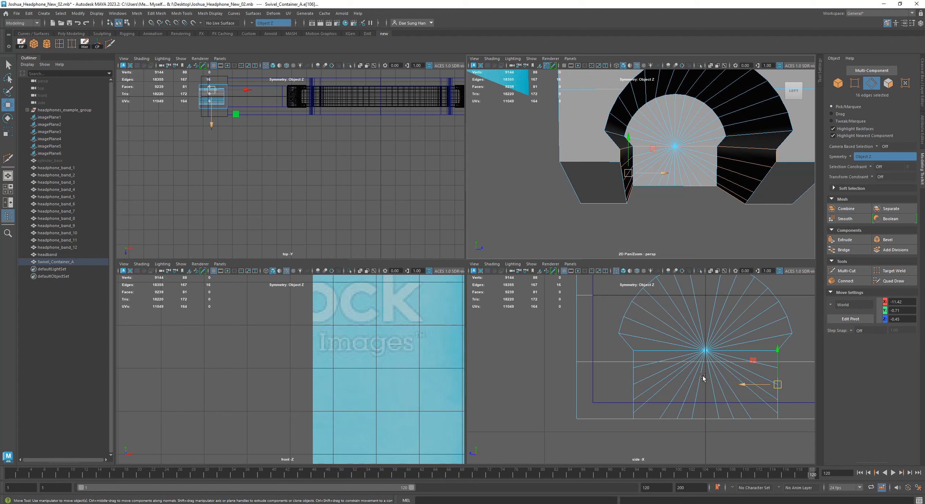
key(space)
alt+middle_drag(672, 374, 350, 324)
drag(452, 328, 476, 333)
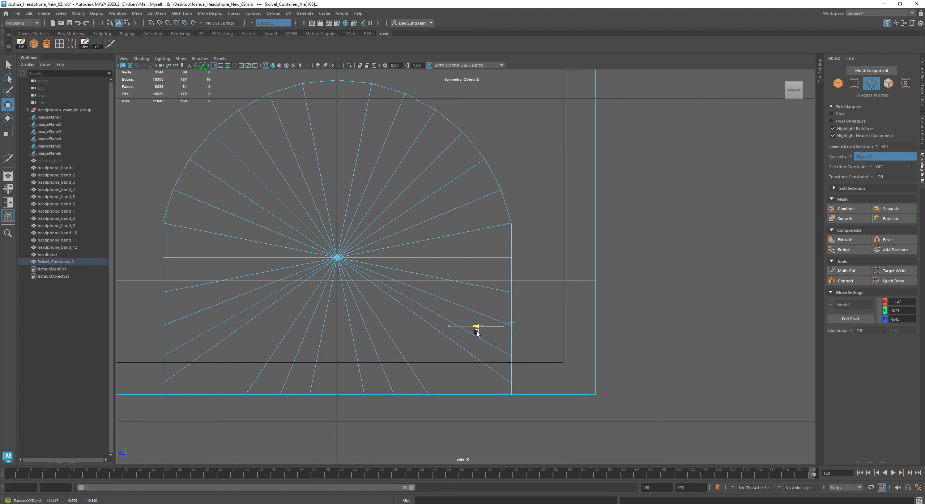
Step: Fine-tune the edges' Z position against the vertical wall above, and return to the perspective view with nothing selected
alt+right_drag(510, 327, 746, 353)
alt+middle_drag(637, 323, 551, 245)
alt+right_drag(528, 256, 575, 273)
alt+middle_drag(519, 282, 514, 295)
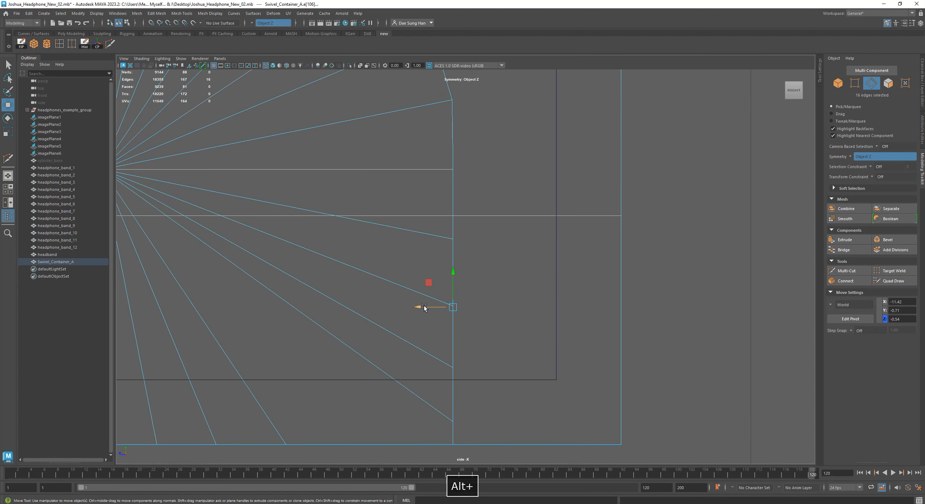
drag(424, 307, 420, 308)
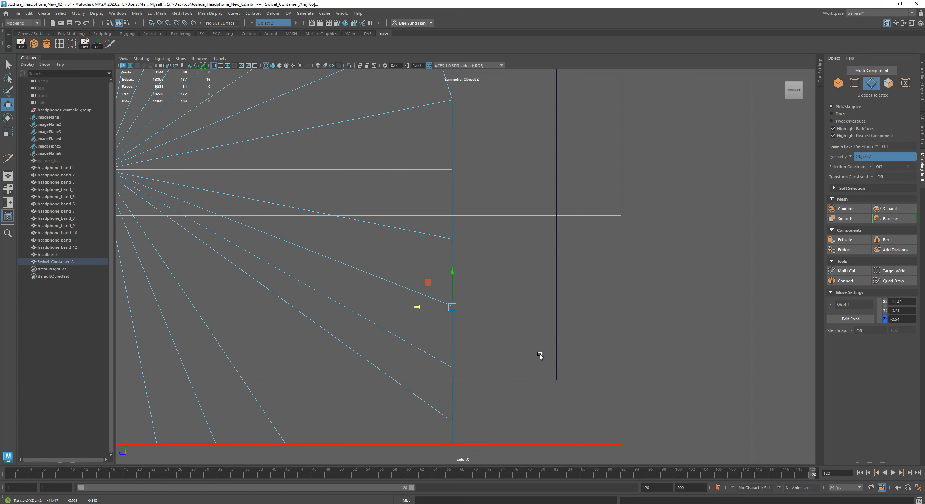
alt+middle_drag(541, 354, 546, 386)
alt+right_drag(546, 386, 560, 368)
key(space)
key(space)
click(549, 351)
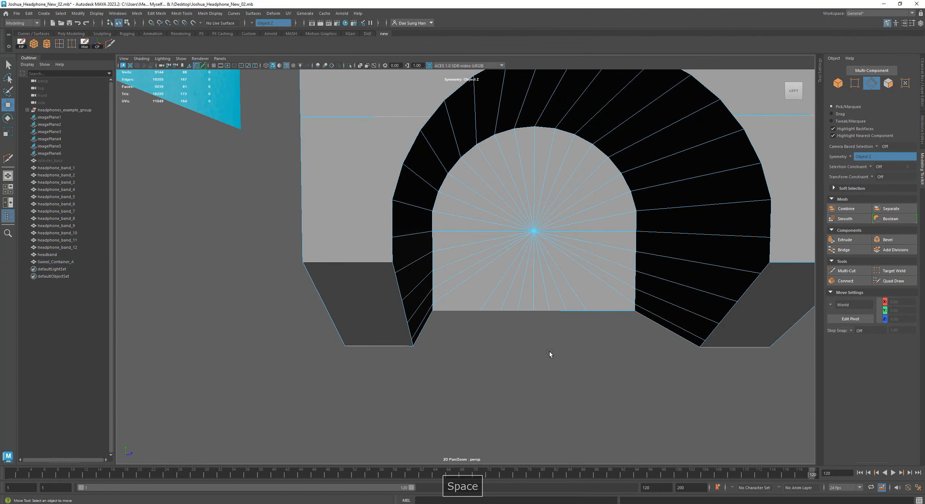
Step: Show the _earpiece_ layer to compare the reference swivel_insert_A with the new part, and hide the layer again
alt+drag(549, 351, 468, 233)
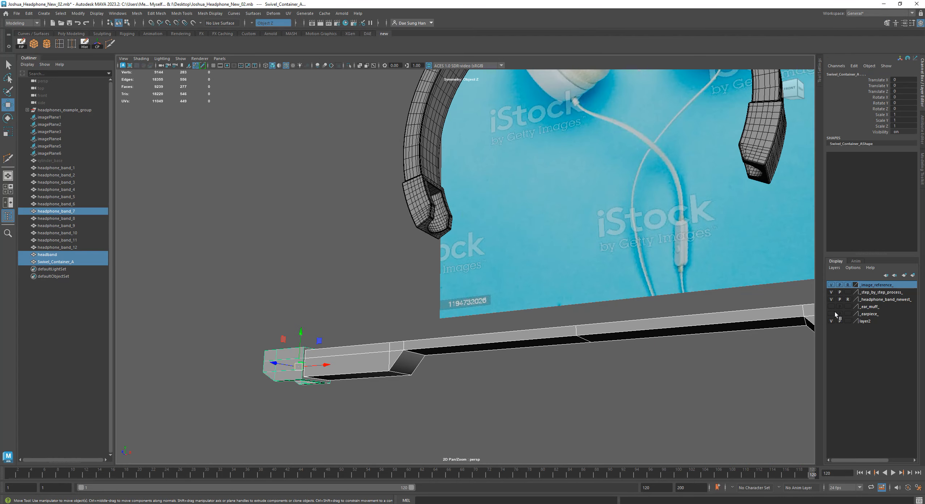
click(832, 313)
alt+drag(321, 250, 754, 295)
click(429, 241)
key(w)
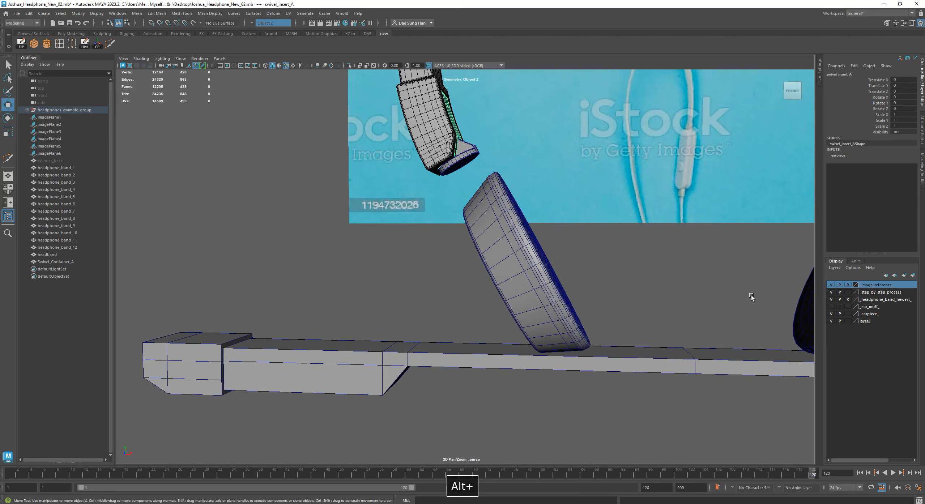
click(832, 302)
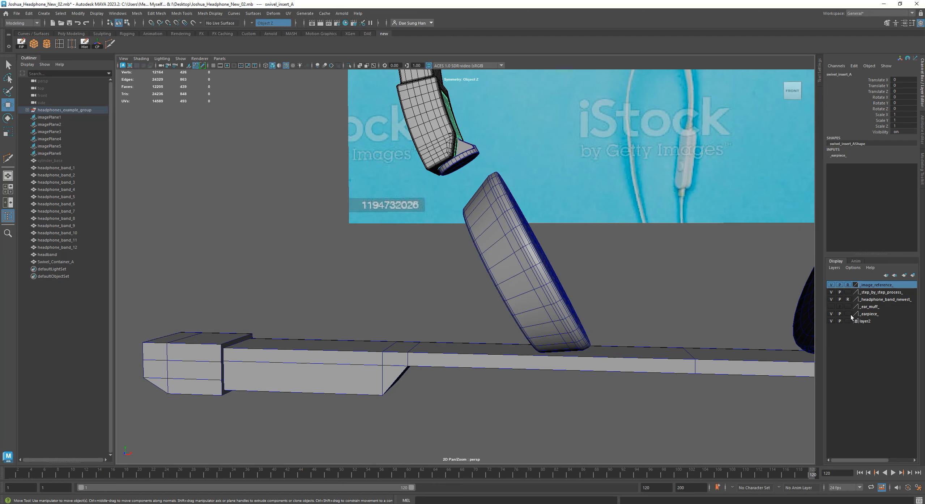
click(832, 314)
Step: Select Swivel_Container_A, frame it in the perspective view and switch it to edge selection
click(505, 242)
alt+drag(504, 242, 485, 265)
click(485, 265)
alt+drag(434, 213, 421, 191)
key(f)
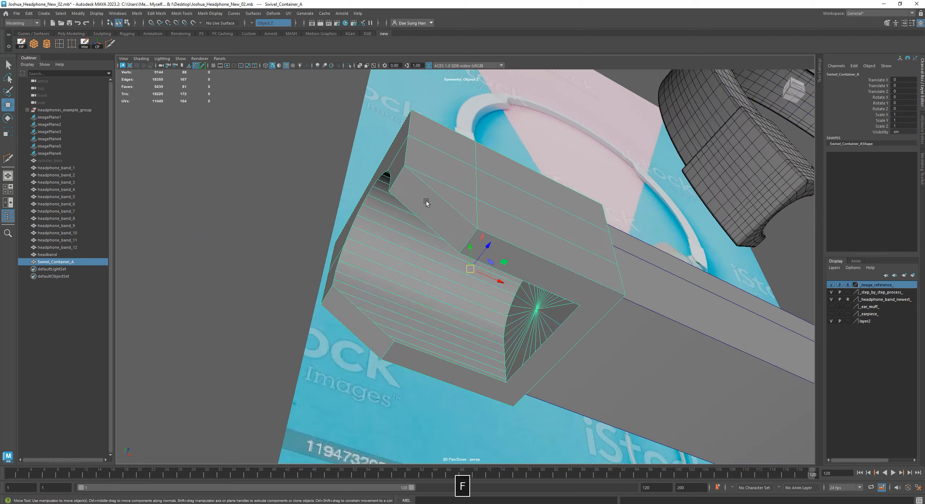
alt+drag(571, 274, 439, 281)
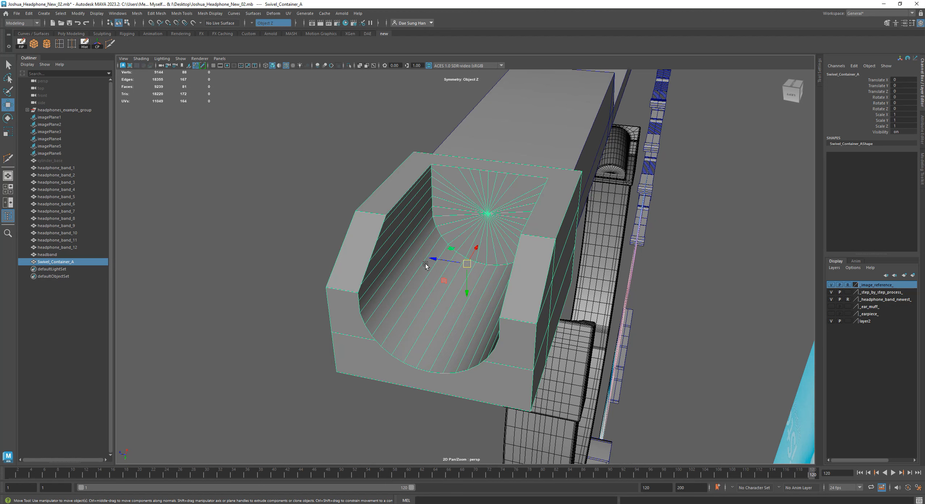
alt+drag(456, 248, 518, 292)
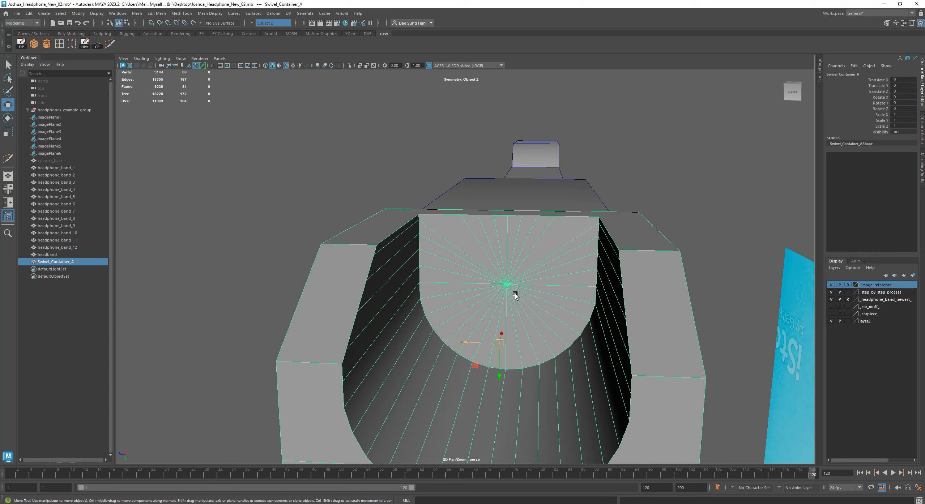
right_drag(426, 231, 429, 203)
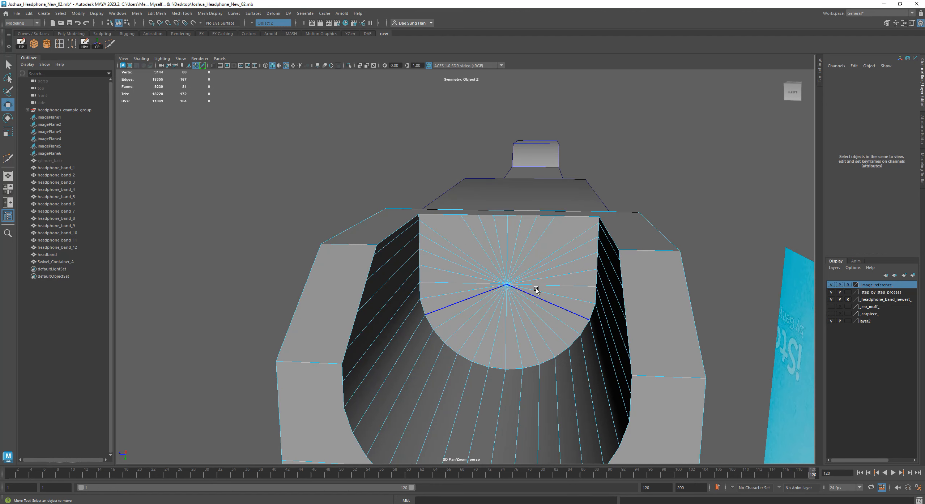
Step: Examine the fan of triangulated edges on the recess's end wall and how it meets the curved walls
alt+drag(491, 334, 493, 325)
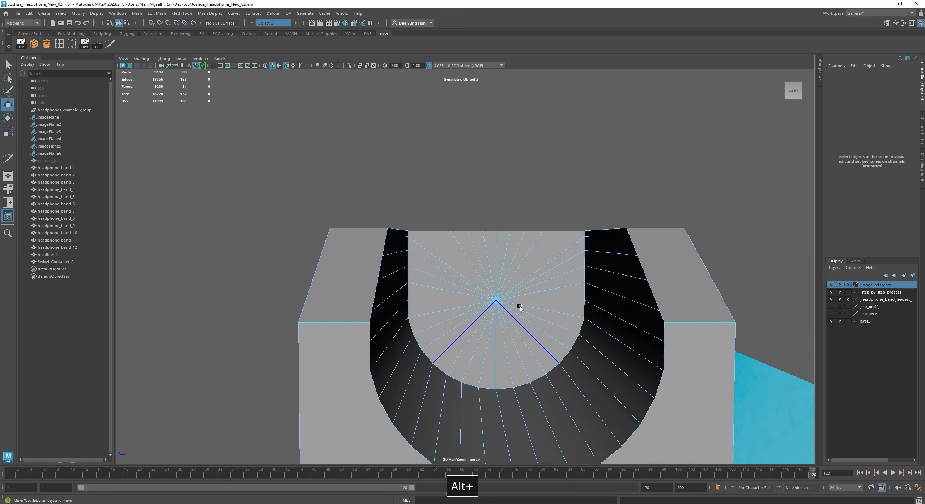
alt+drag(542, 310, 459, 312)
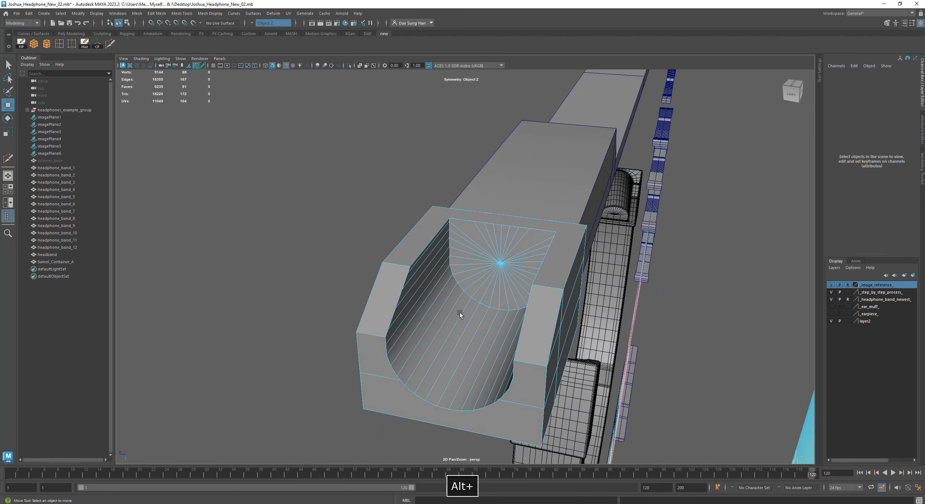
alt+drag(492, 363, 449, 304)
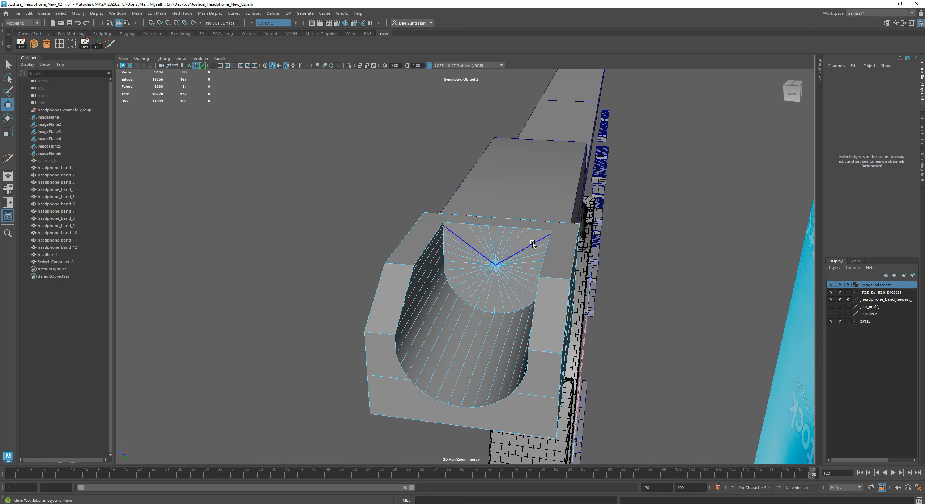
alt+drag(519, 263, 566, 304)
alt+right_drag(566, 305, 634, 329)
alt+middle_drag(590, 317, 581, 271)
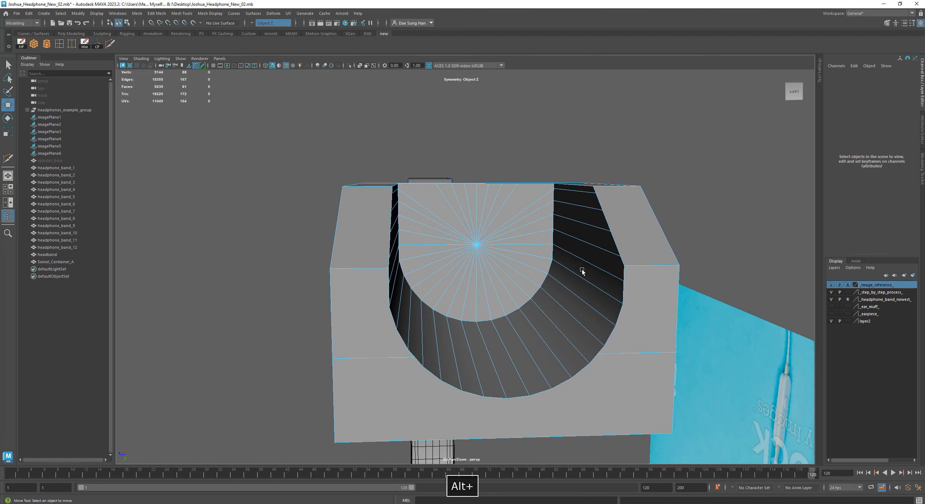
alt+drag(568, 272, 502, 291)
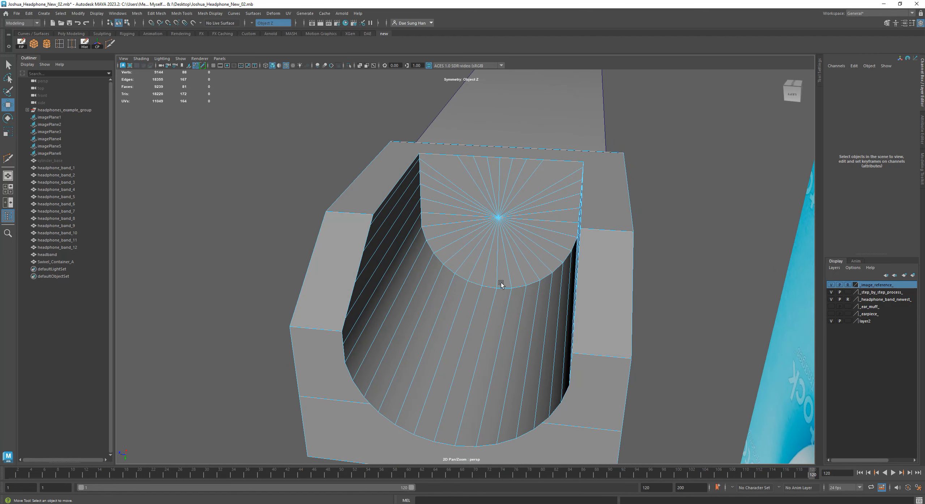
alt+drag(514, 246, 527, 231)
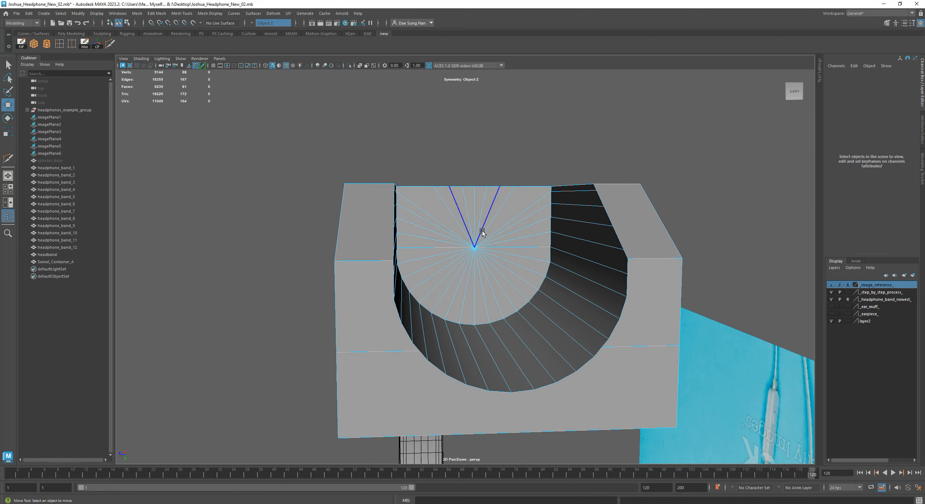
Step: Select the fan of edges on the recess's flat end wall, leaving out the stray edge running to the back, and delete them
drag(450, 224, 479, 250)
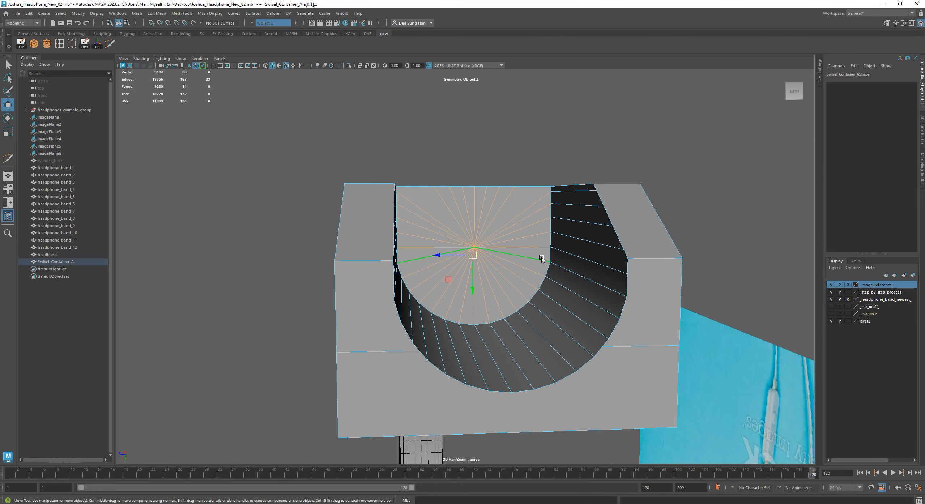
alt+drag(536, 248, 508, 242)
key(4)
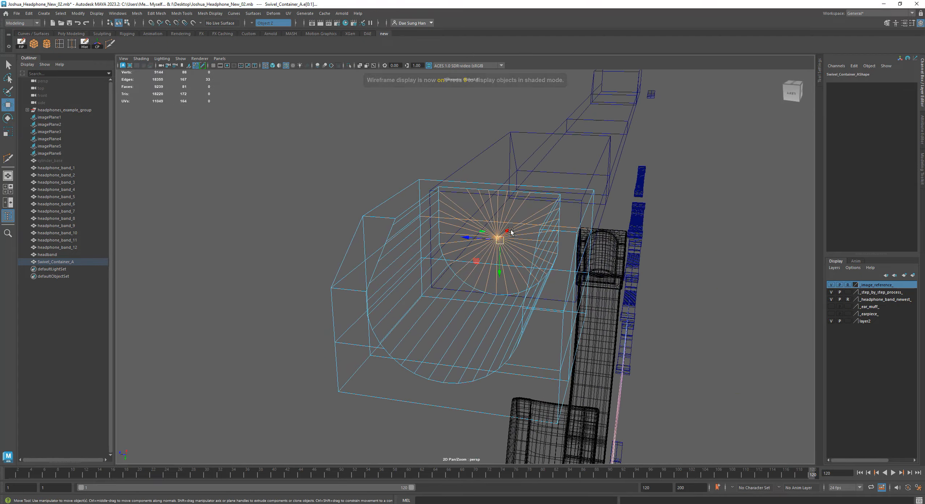
alt+drag(662, 272, 579, 261)
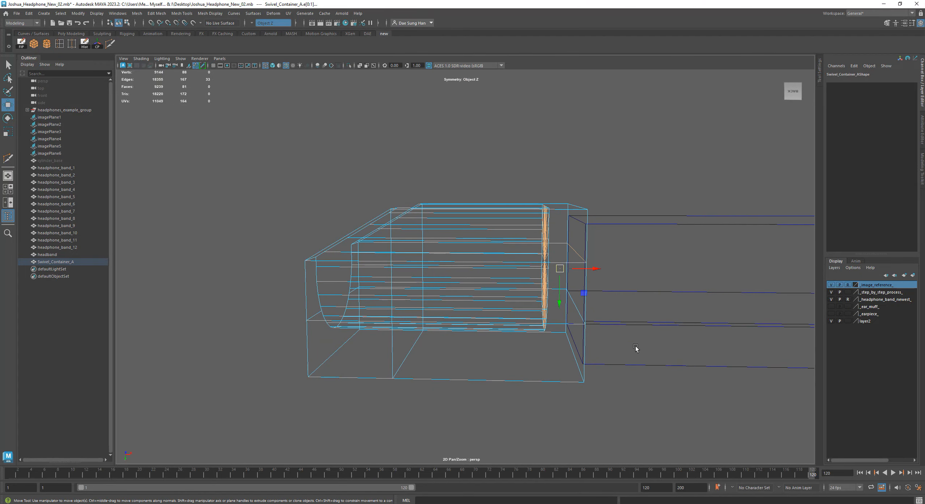
ctrl+drag(680, 429, 569, 160)
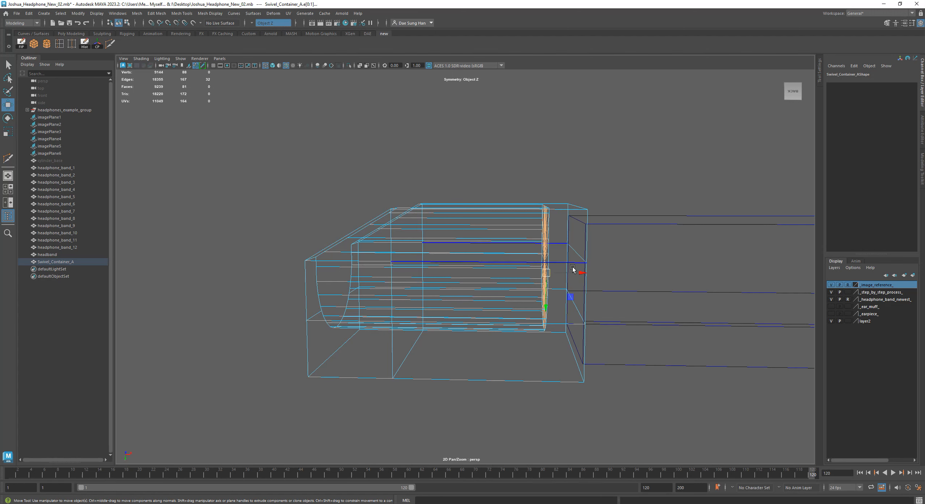
alt+drag(635, 367, 651, 410)
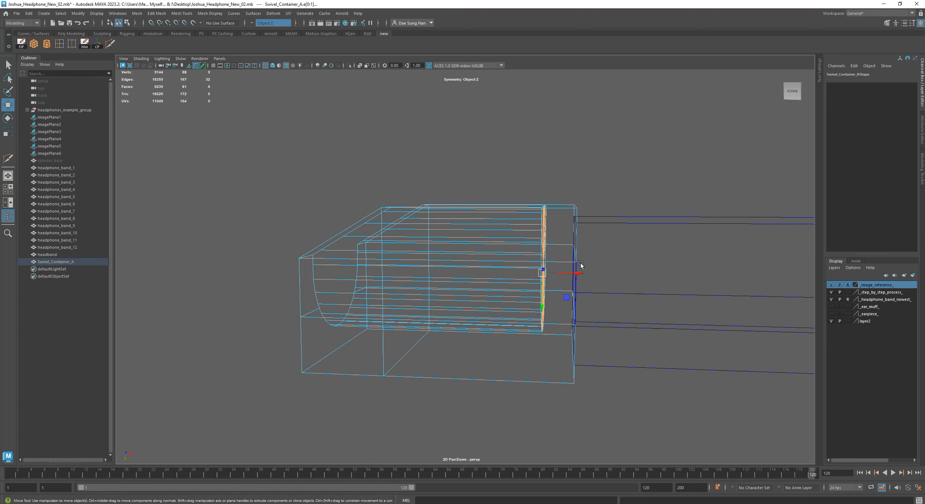
alt+drag(515, 303, 506, 228)
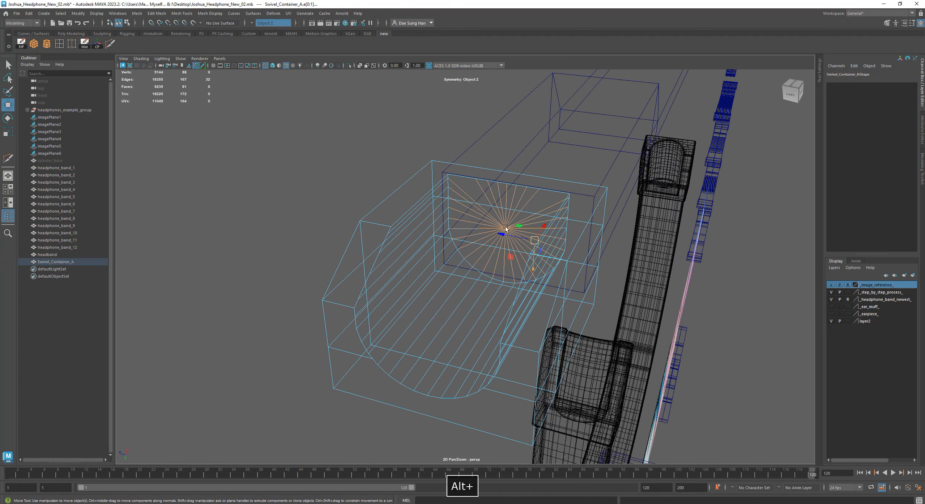
key(5)
mouse_move(502, 258)
alt+mouse_down()
mouse_move(532, 236)
mouse_move(527, 246)
mouse_move(472, 223)
alt+mouse_up()
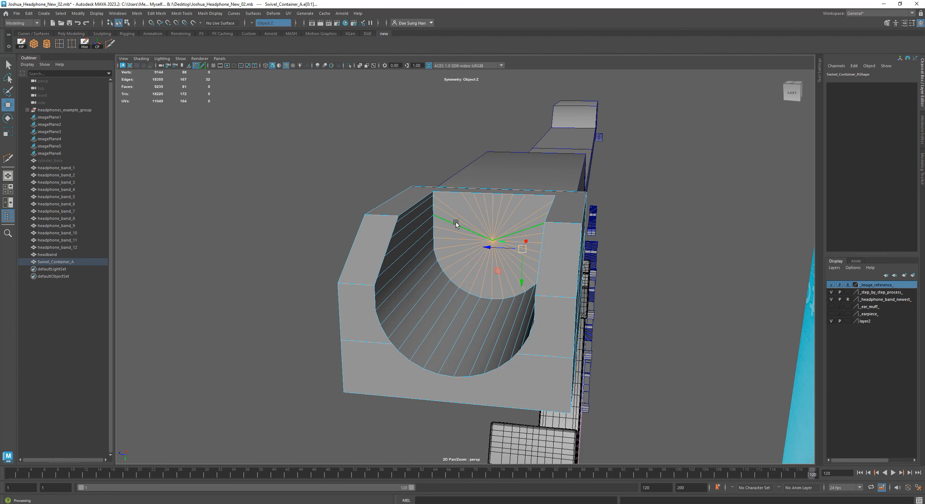
shift+right_click(456, 224)
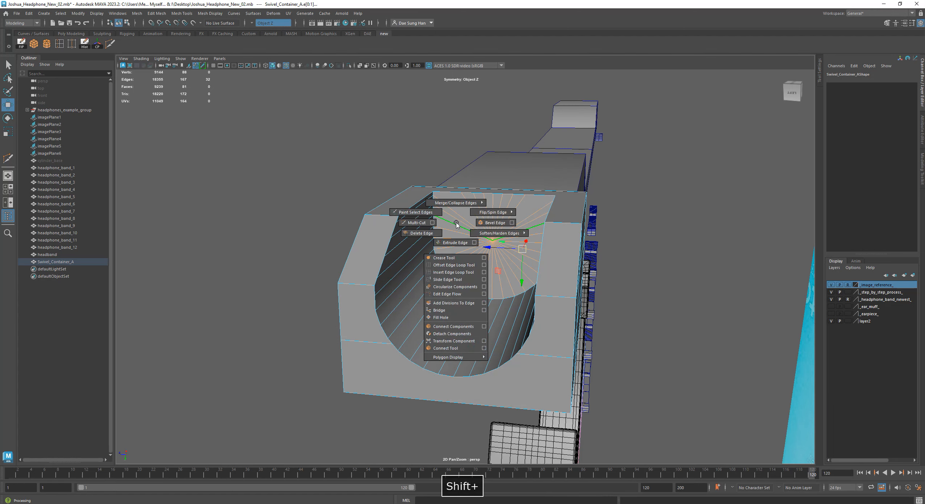
click(436, 235)
alt+drag(521, 238, 482, 236)
shift+right_click(482, 233)
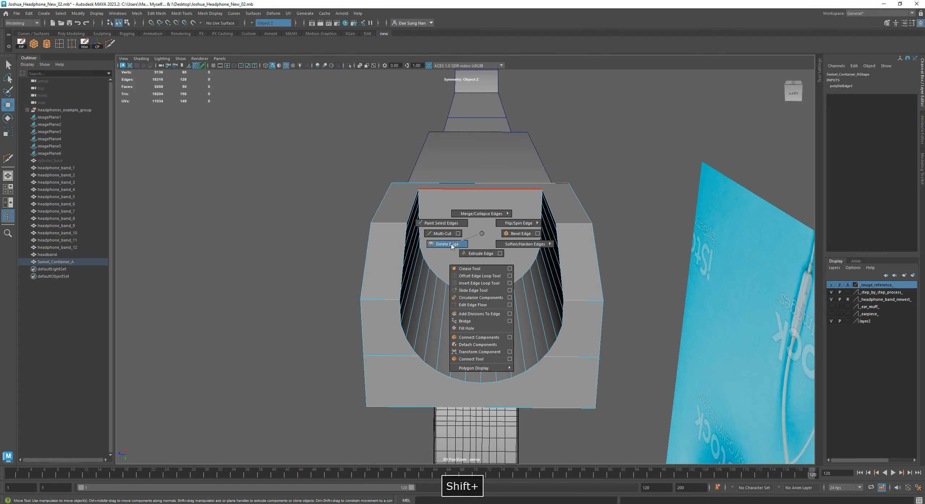
alt+drag(477, 232, 608, 244)
Step: Return to object selection, duplicate Swivel_Container_A, hide the original and select the copy Swivel_Container_A1
key(F8)
alt+drag(679, 135, 568, 289)
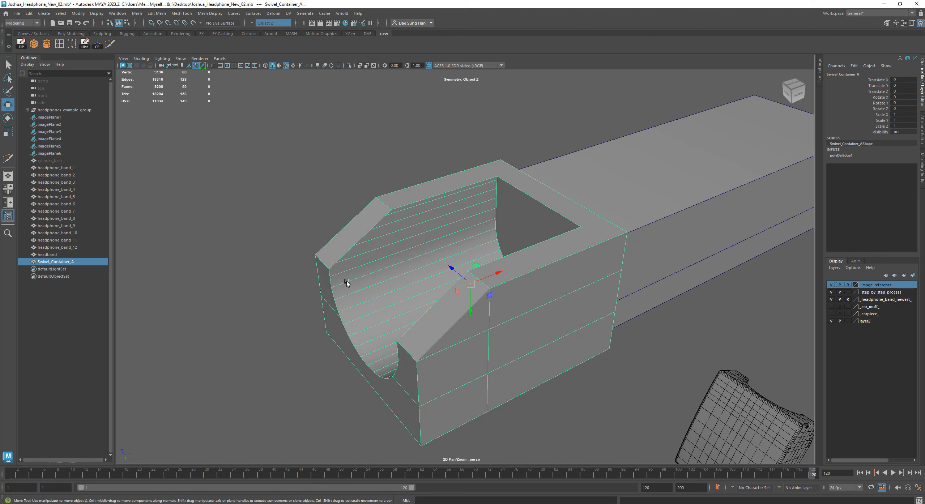
key(ctrl+d)
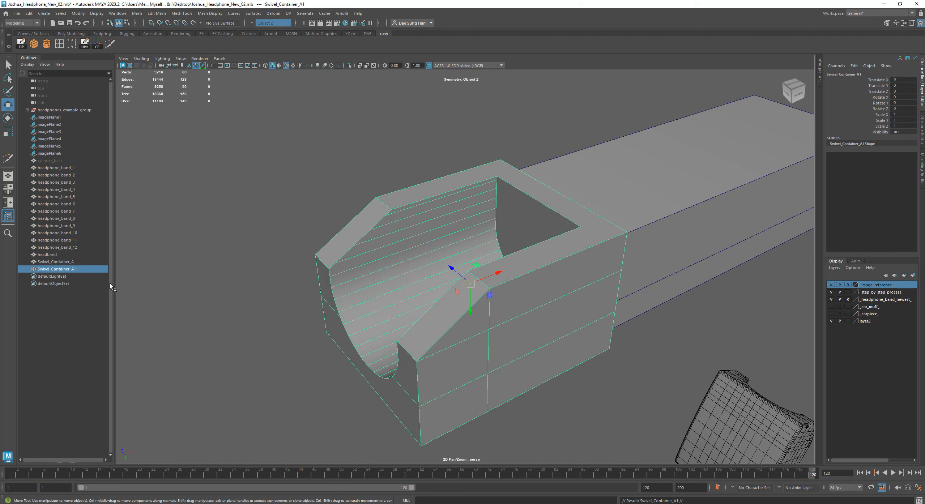
click(77, 263)
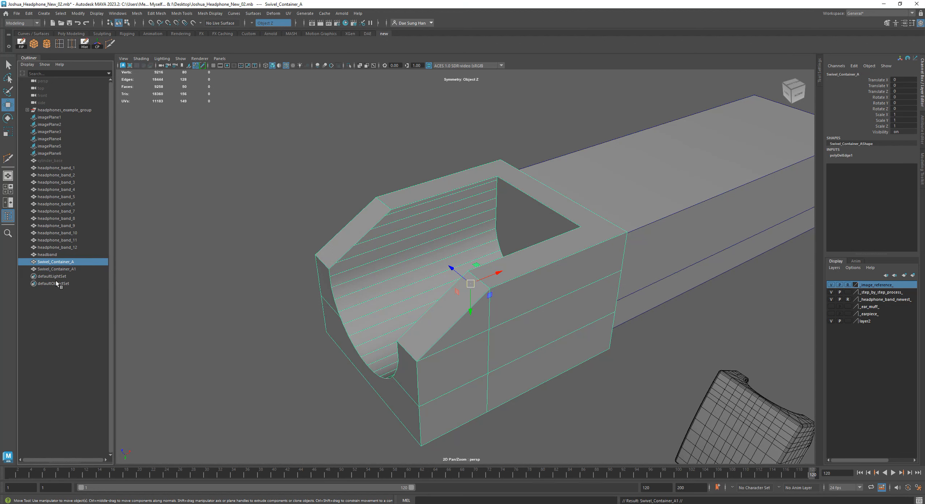
key(ctrl+h)
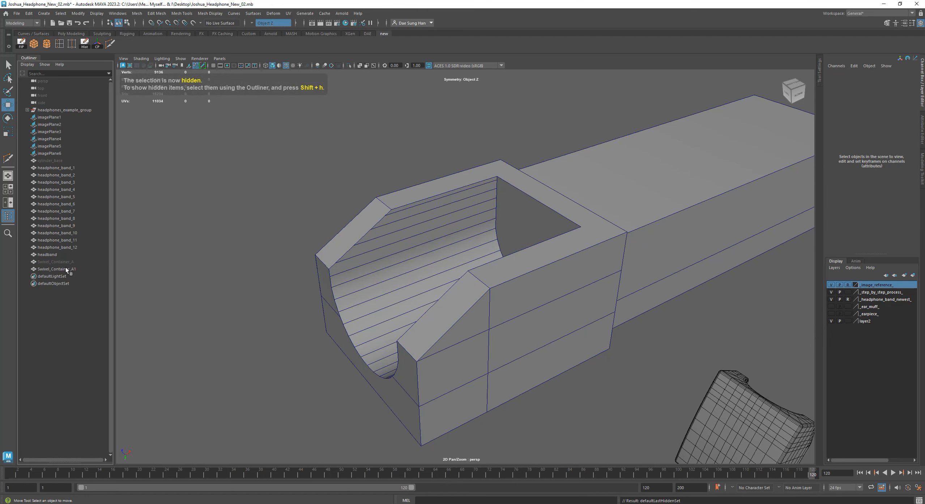
click(66, 269)
Step: Switch Swivel_Container_A1 to face selection and select all side and curved wall faces of the recess symmetrically
alt+drag(475, 315, 449, 261)
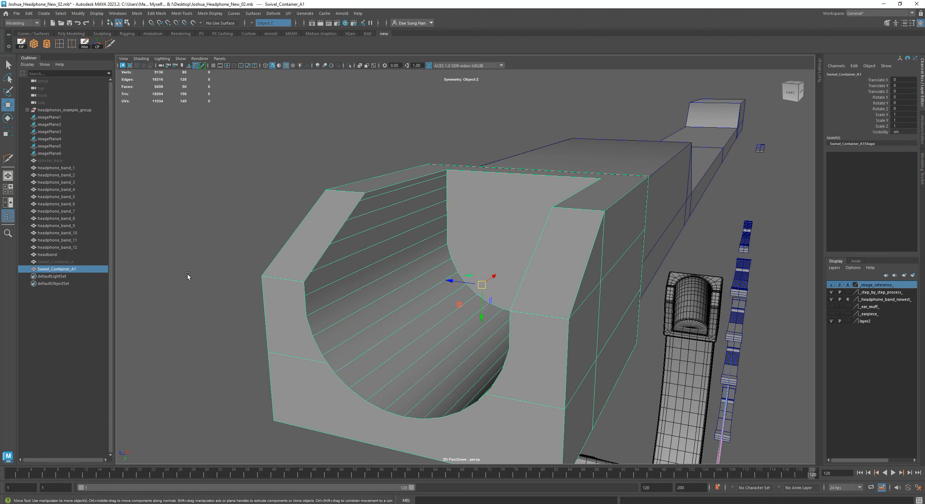
right_drag(385, 226, 384, 242)
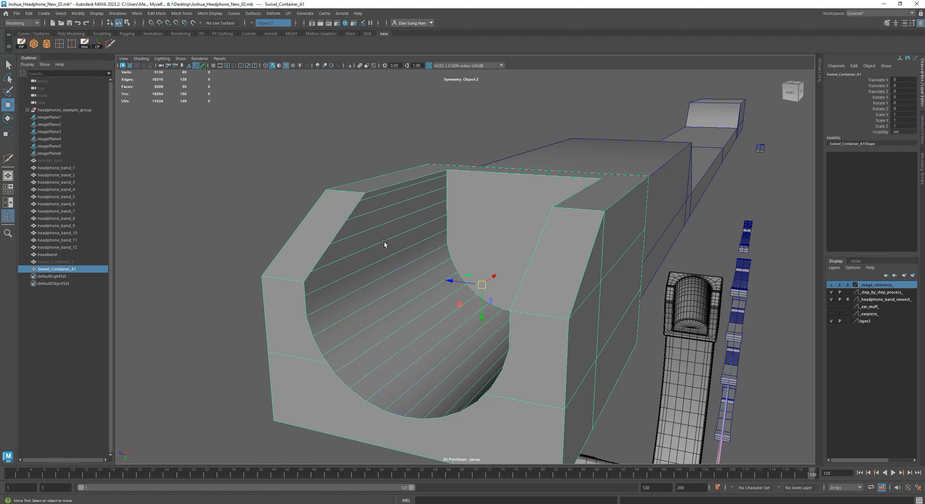
click(391, 254)
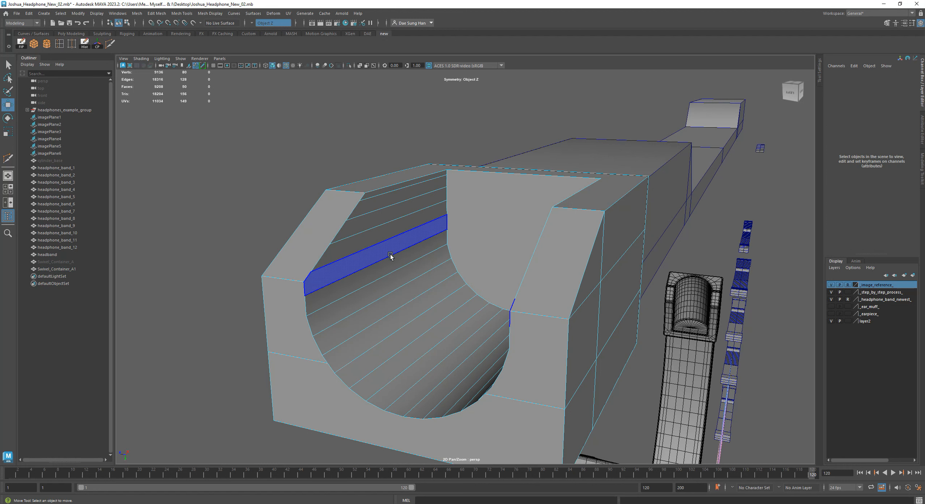
click(411, 185)
shift+click(382, 207)
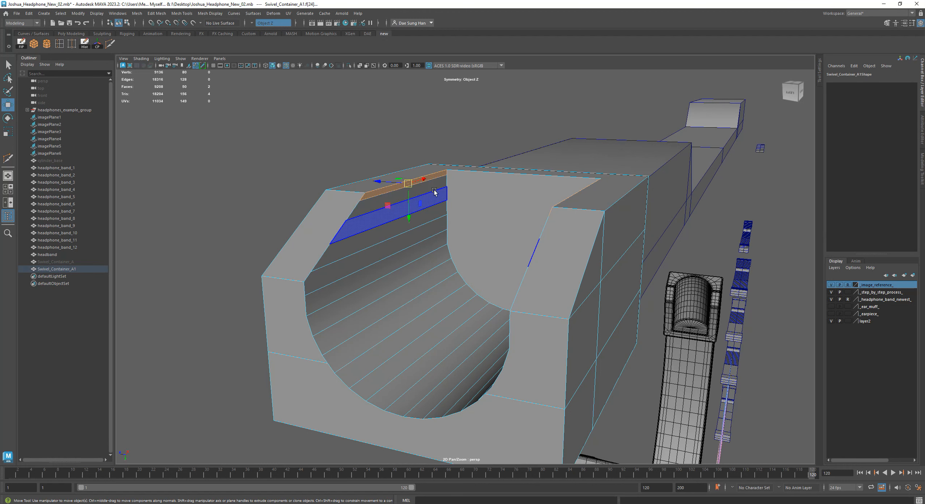
shift+click(437, 199)
shift+click(435, 213)
shift+click(433, 226)
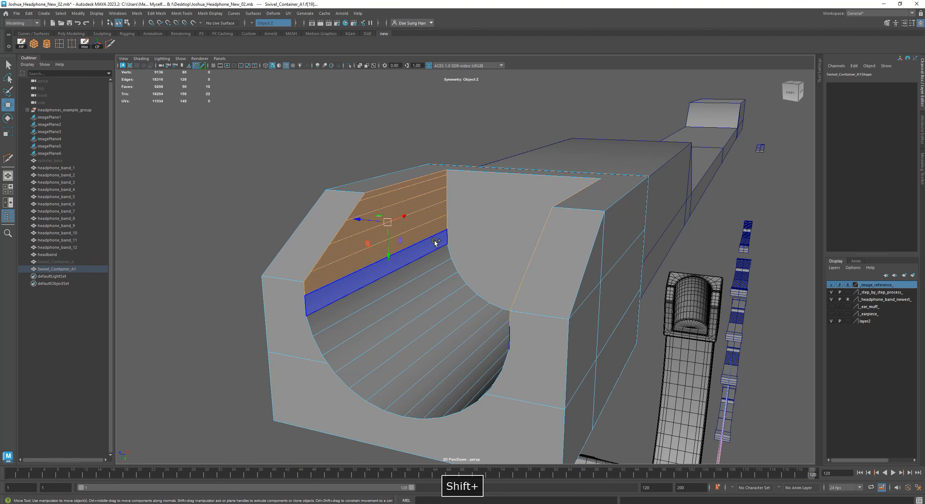
shift+click(435, 241)
shift+click(435, 256)
shift+click(444, 282)
shift+click(452, 291)
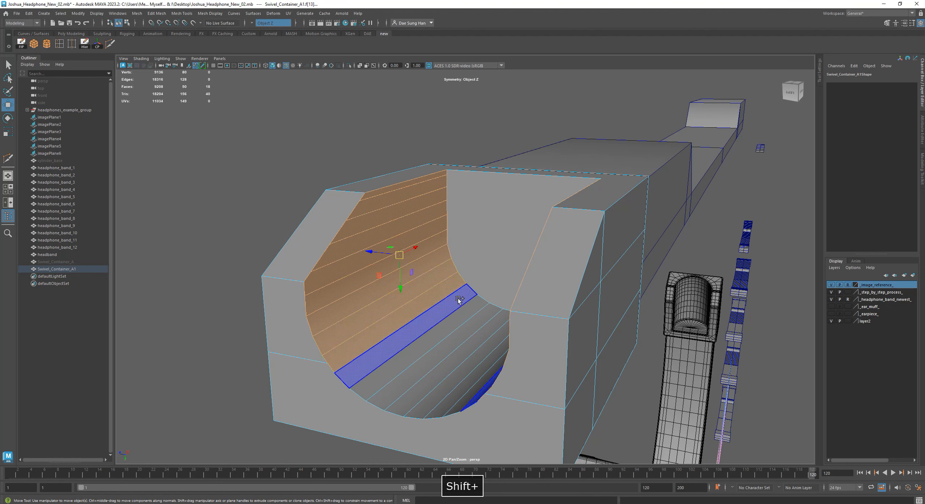
shift+click(463, 306)
shift+click(469, 312)
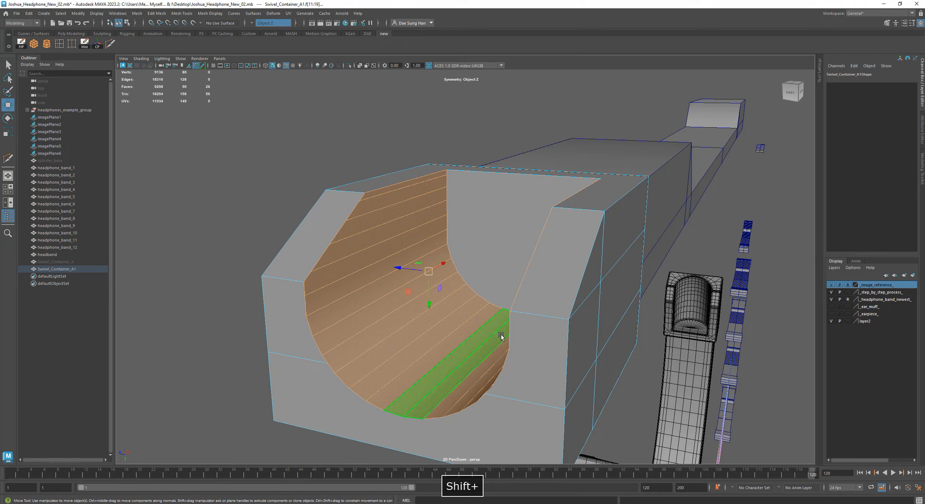
Step: Add the recess's flat end wall to the face selection and check the selected faces from several angles
alt+drag(493, 333, 504, 214)
shift+click(503, 215)
alt+drag(762, 343, 713, 329)
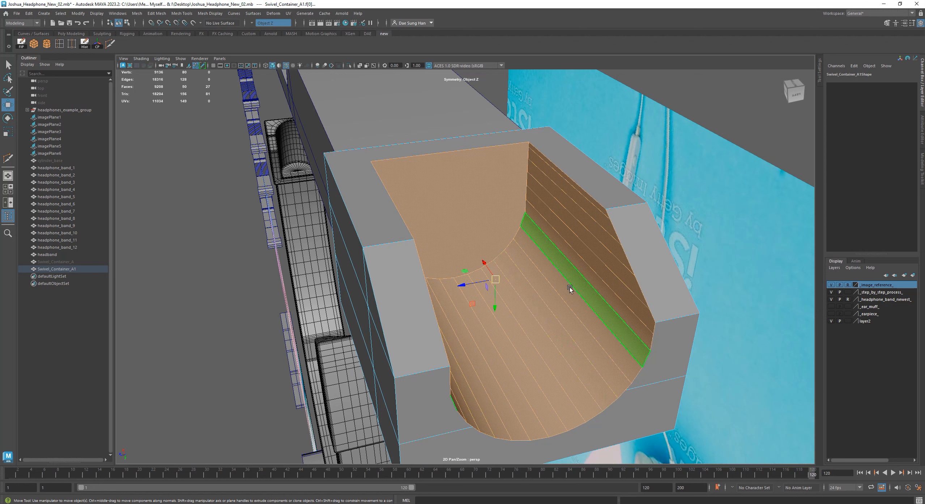
alt+drag(667, 286, 673, 308)
key(w)
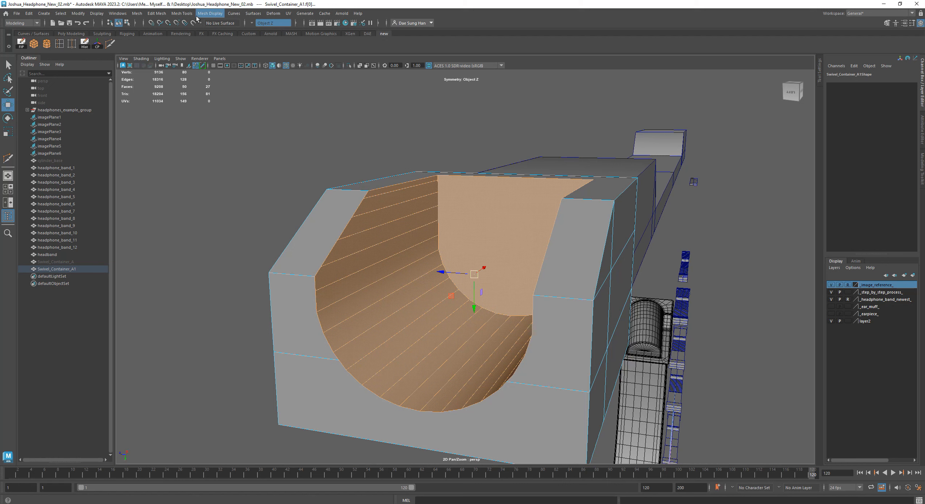
Step: Add the Extract command to the custom shelf as a shortcut
click(183, 14)
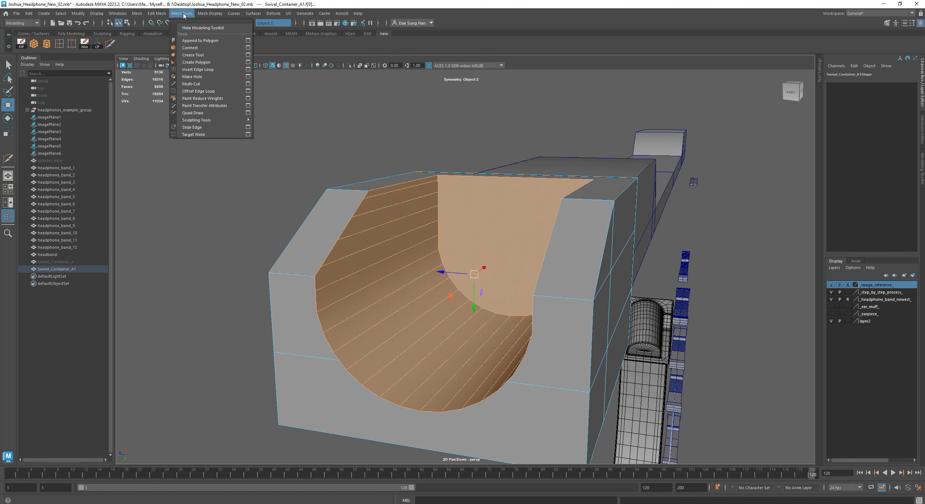
mouse_move(157, 14)
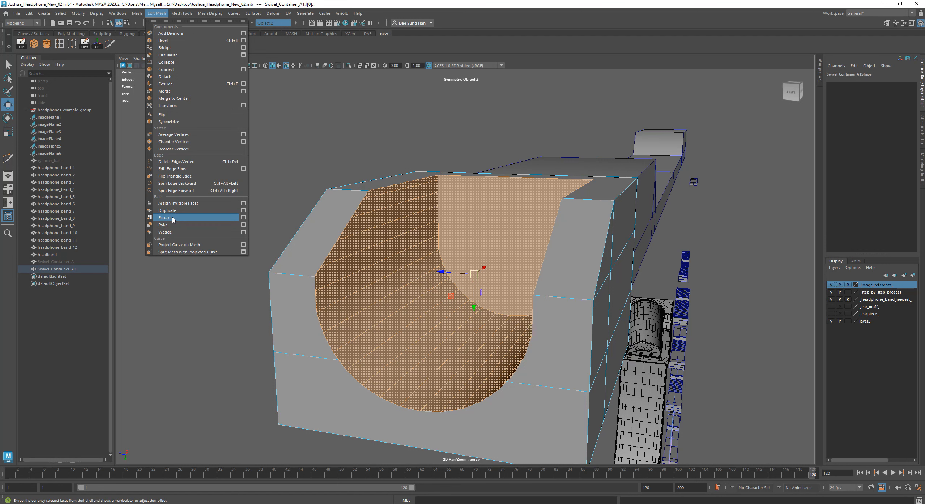
ctrl+shift+click(173, 218)
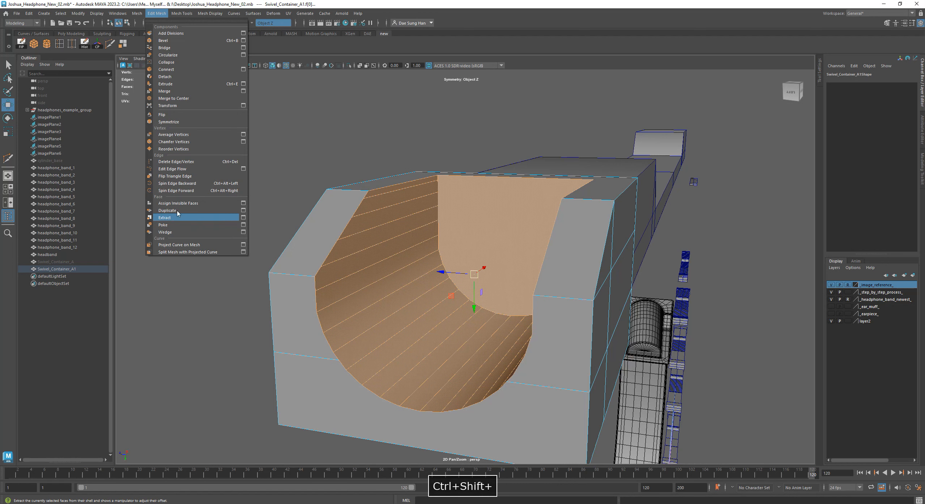
click(464, 9)
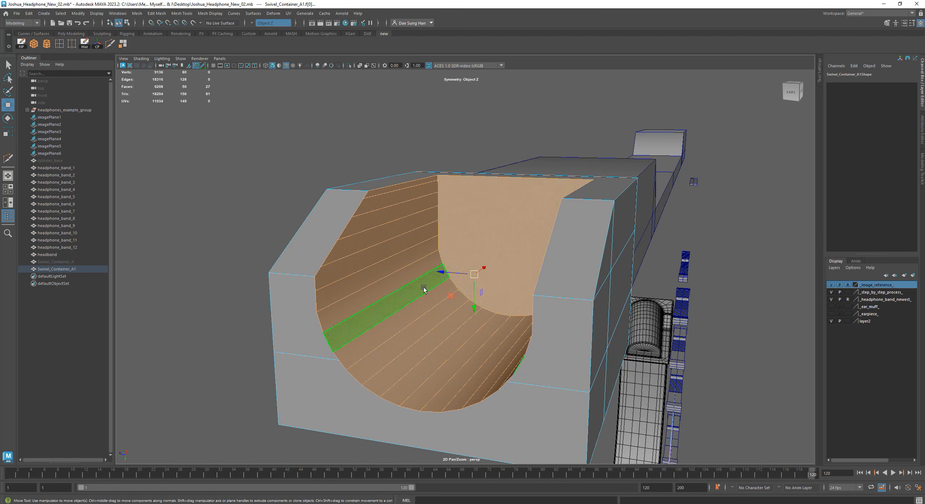
Step: Extract the selected recess faces from Swivel_Container_A1, keep only the recess surface without the outer block, and end the Extract manipulator
click(124, 47)
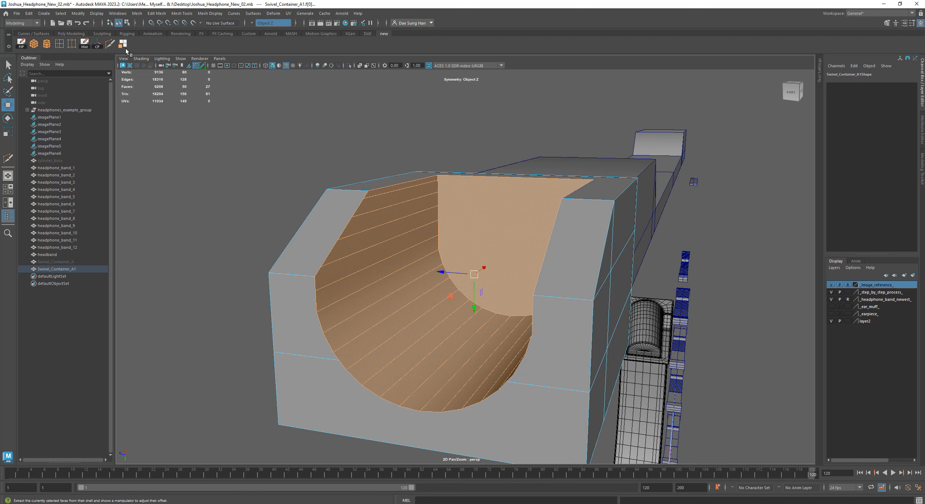
alt+drag(547, 307, 455, 326)
click(27, 269)
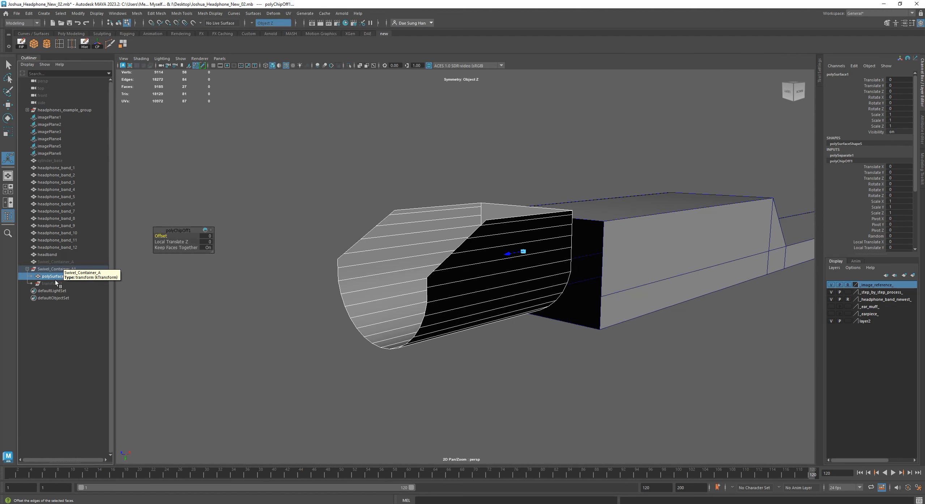
alt+drag(272, 311, 578, 337)
key(w)
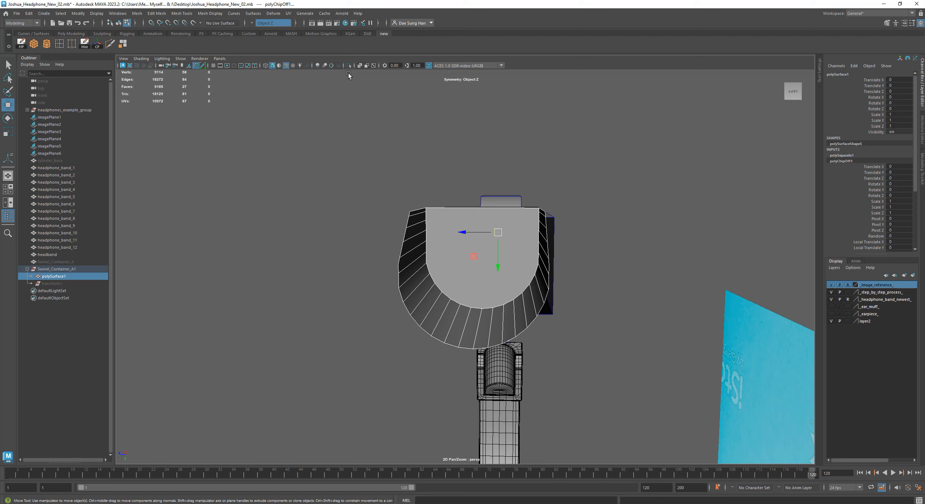
Step: Select the extracted recess surface polySurface1 and move it out of the Swivel_Container_A1 group to the scene's top level
alt+drag(627, 288, 583, 309)
alt+right_drag(583, 309, 430, 322)
click(391, 340)
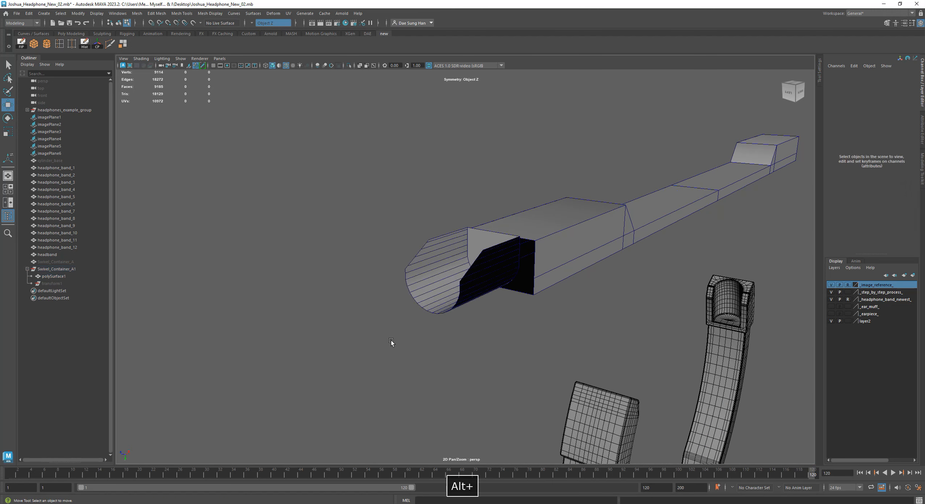
click(468, 284)
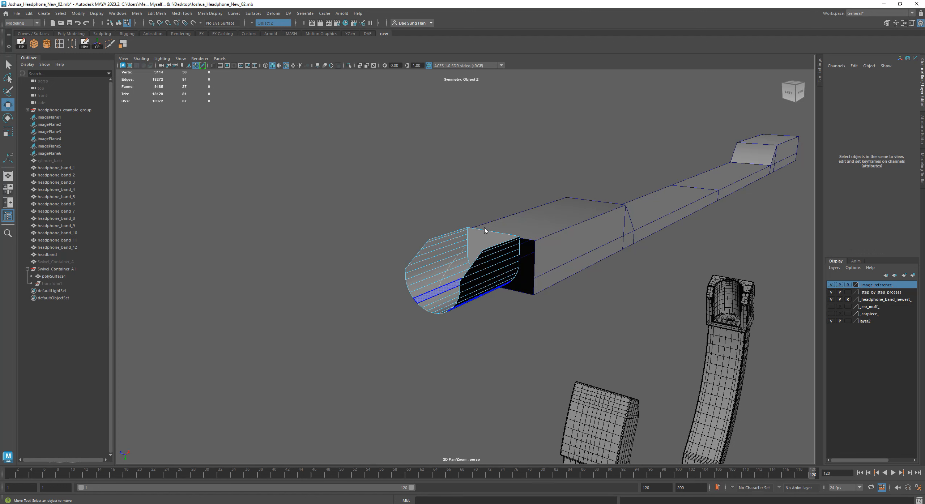
click(451, 270)
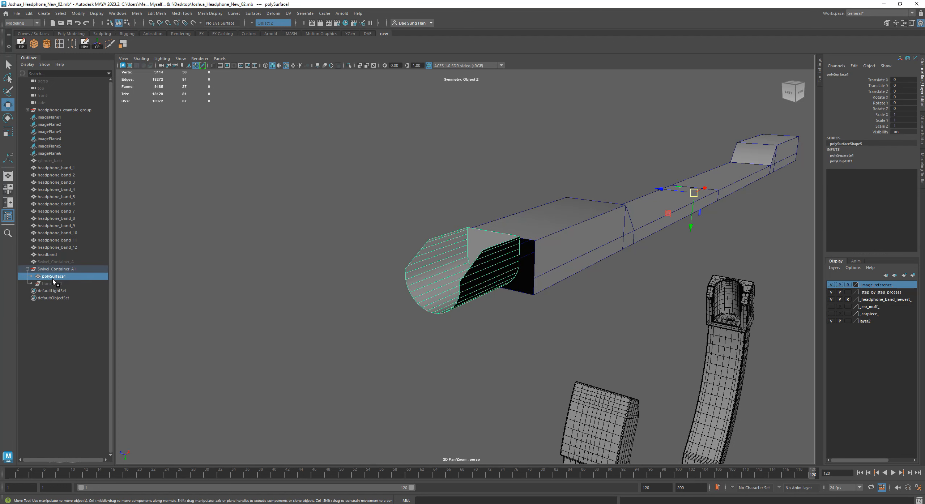
middle_drag(53, 282, 55, 335)
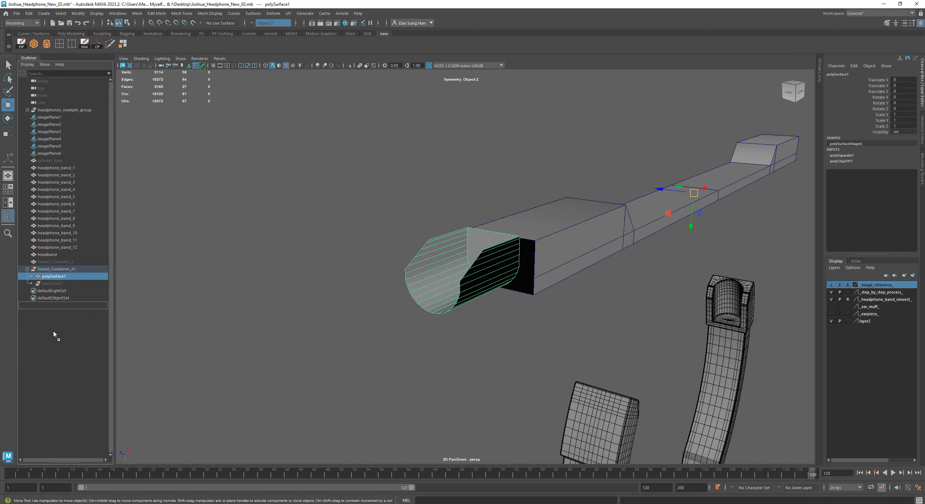
middle_drag(53, 335, 53, 330)
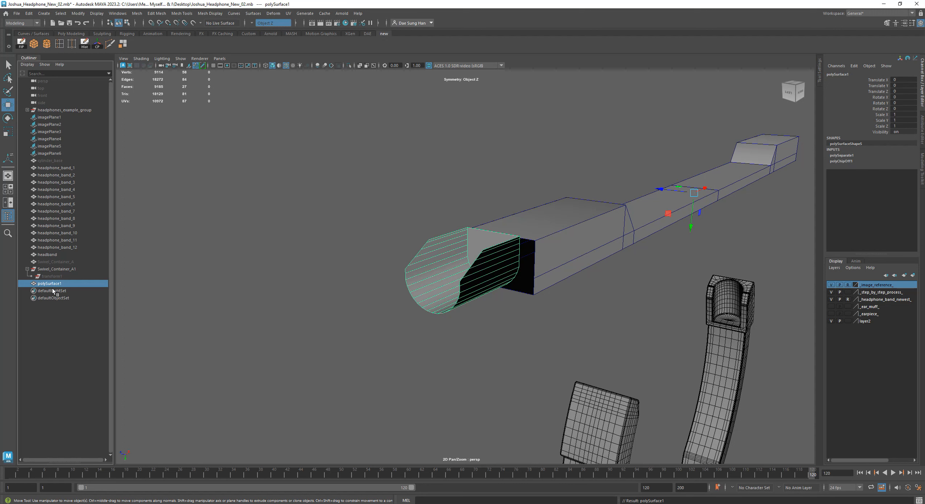
click(64, 271)
shift+click(64, 277)
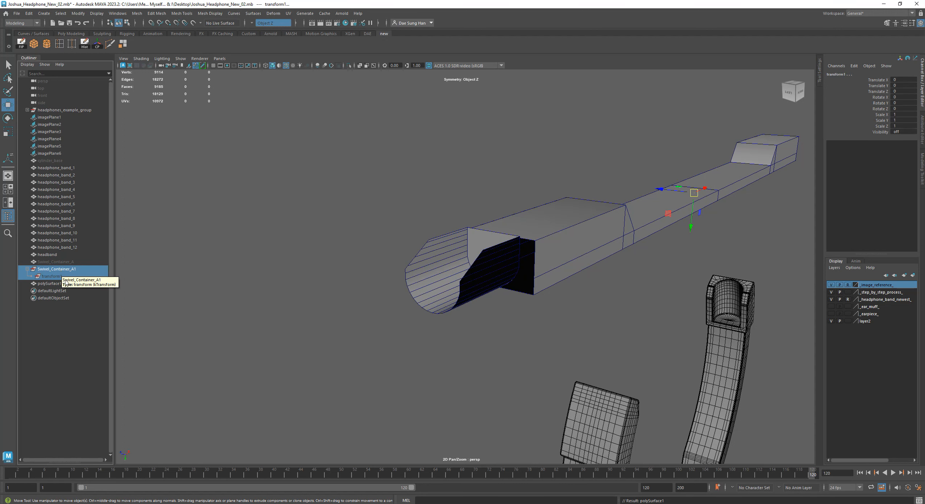
key(Delete)
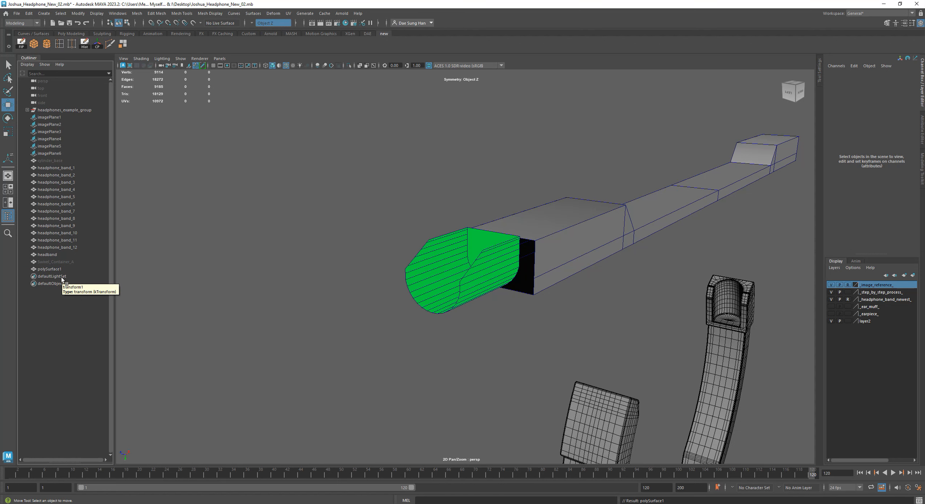
key(ctrl+z)
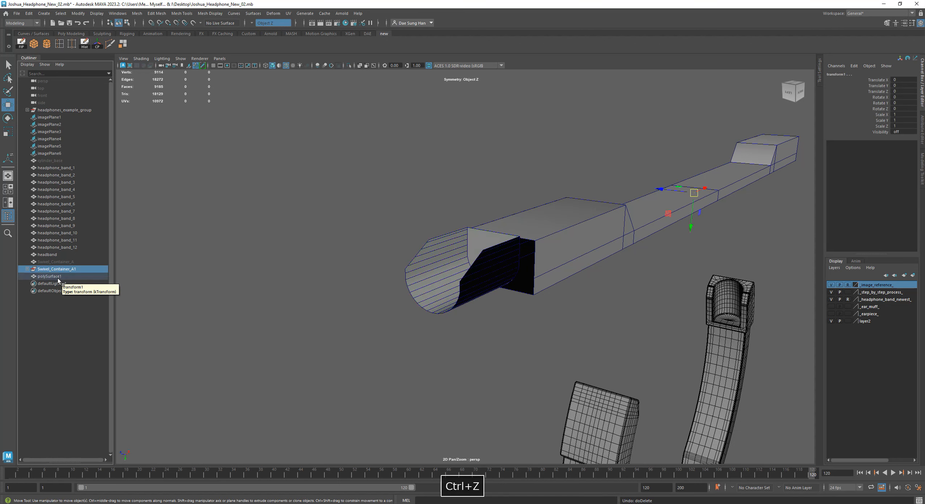
Step: Delete the construction history of the extracted recess surface polySurface1
click(58, 278)
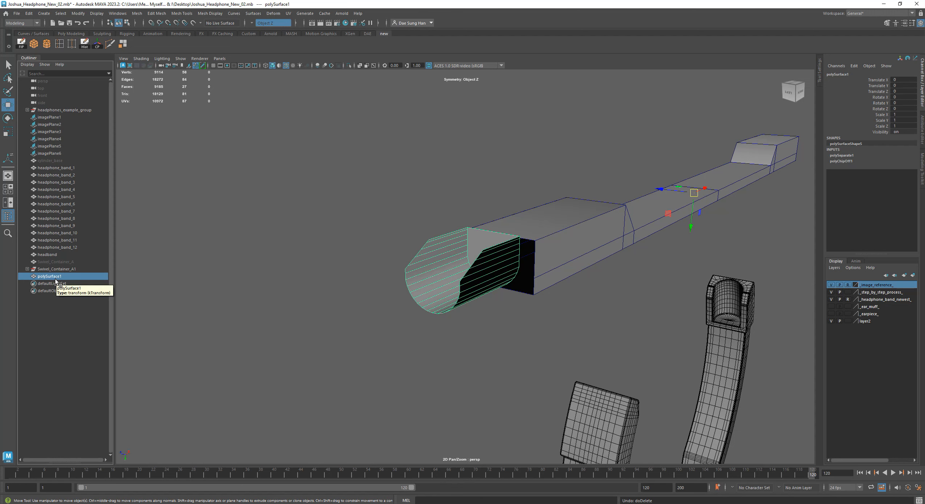
click(88, 41)
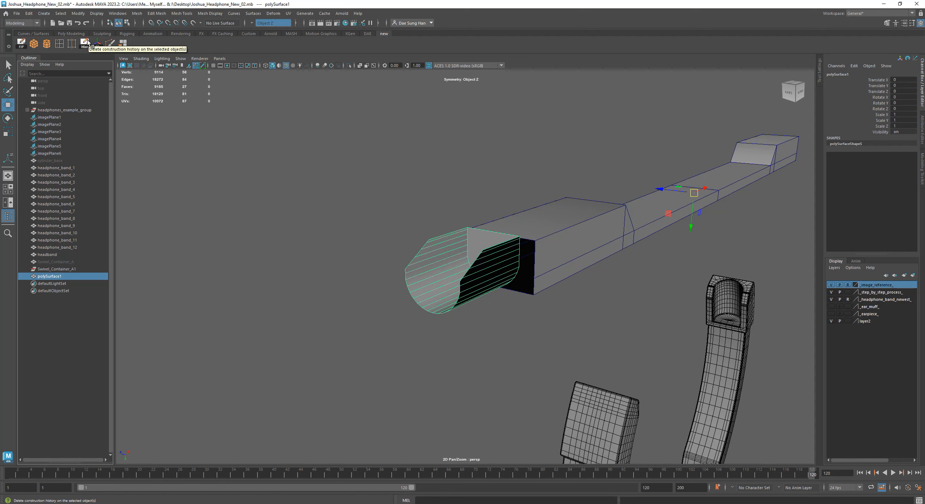
click(61, 269)
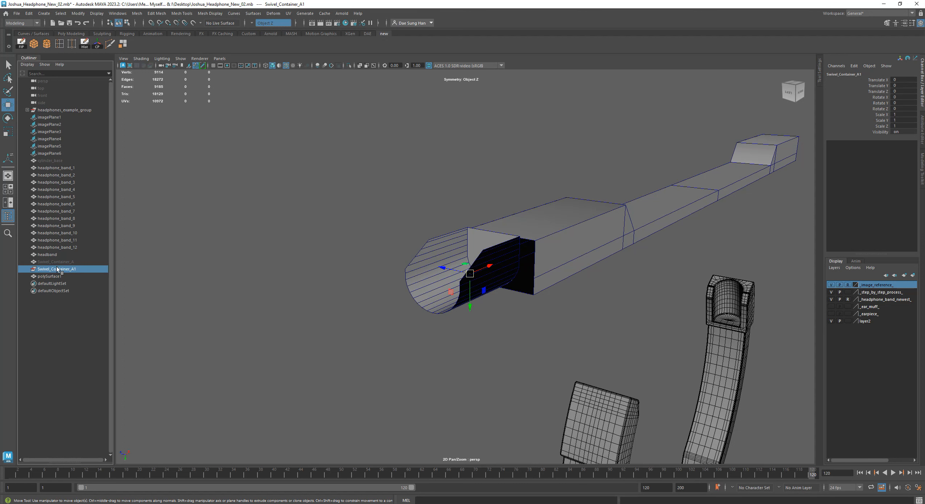
key(Delete)
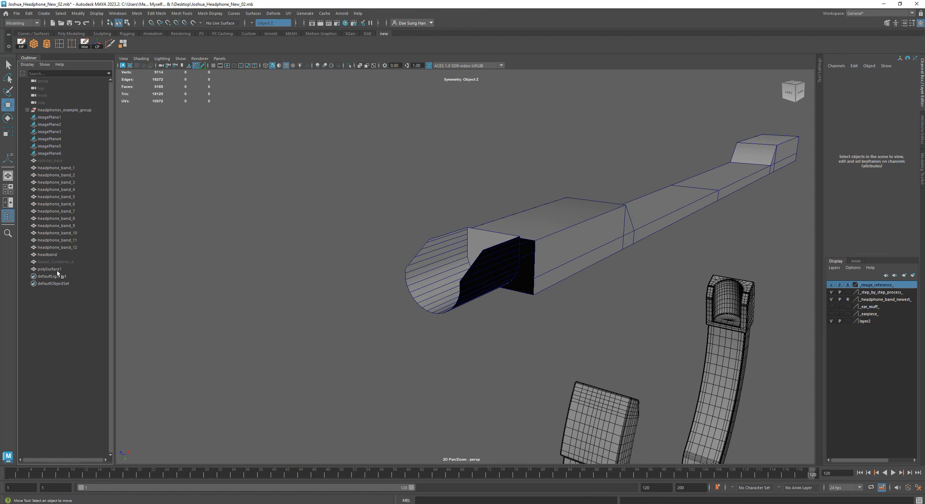
click(64, 270)
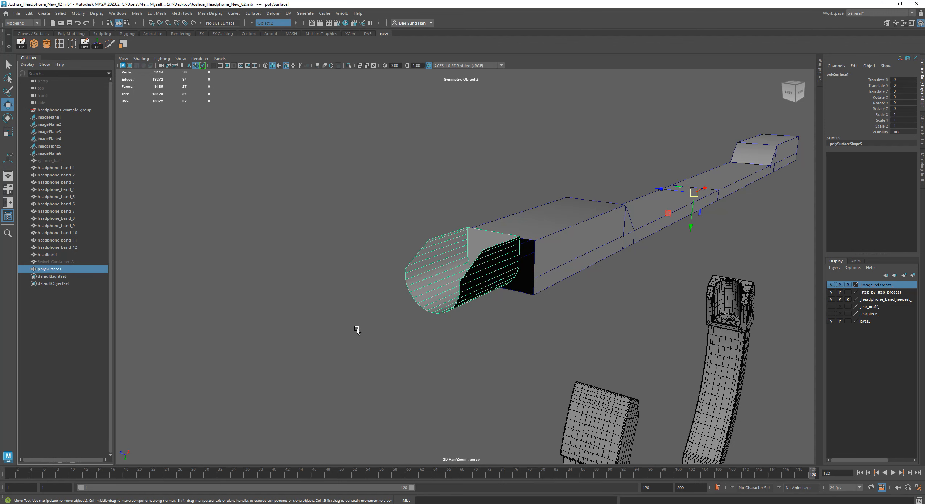
key(ctrl+z)
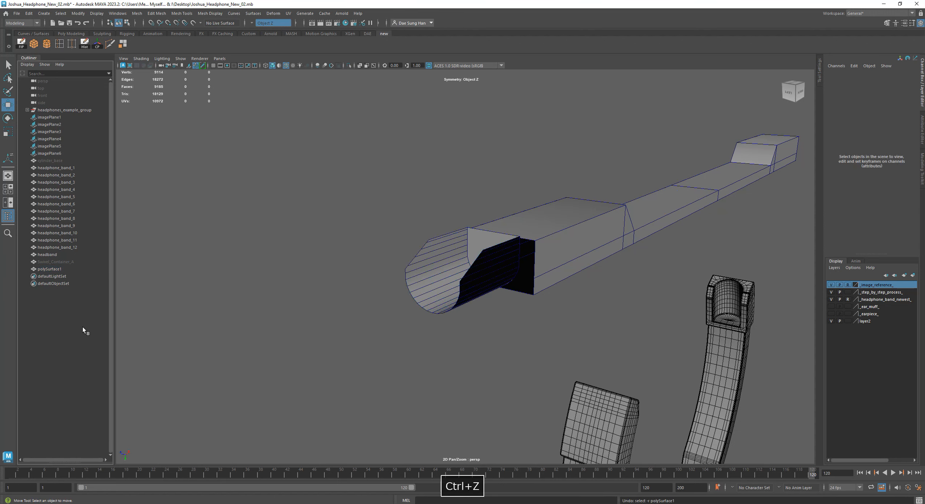
key(ctrl+z)
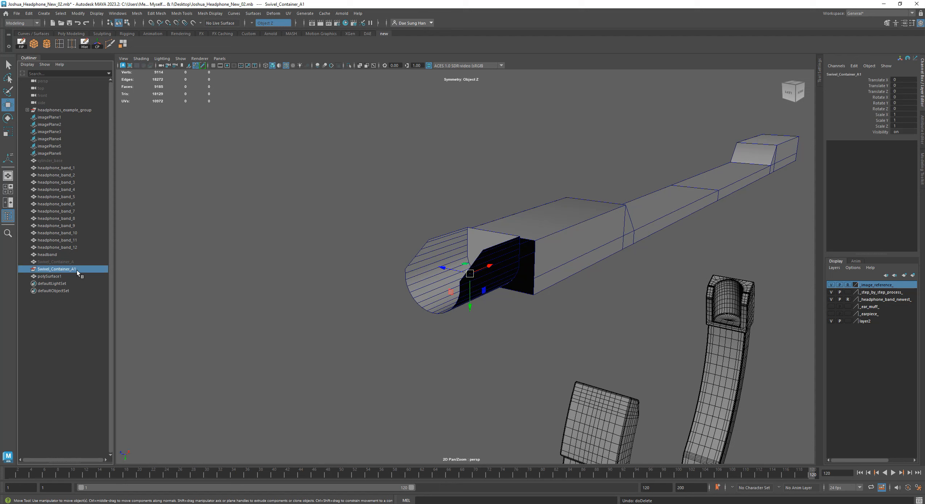
Step: Delete the leftover Swivel_Container_A1 group and select the recess surface polySurface1
click(57, 277)
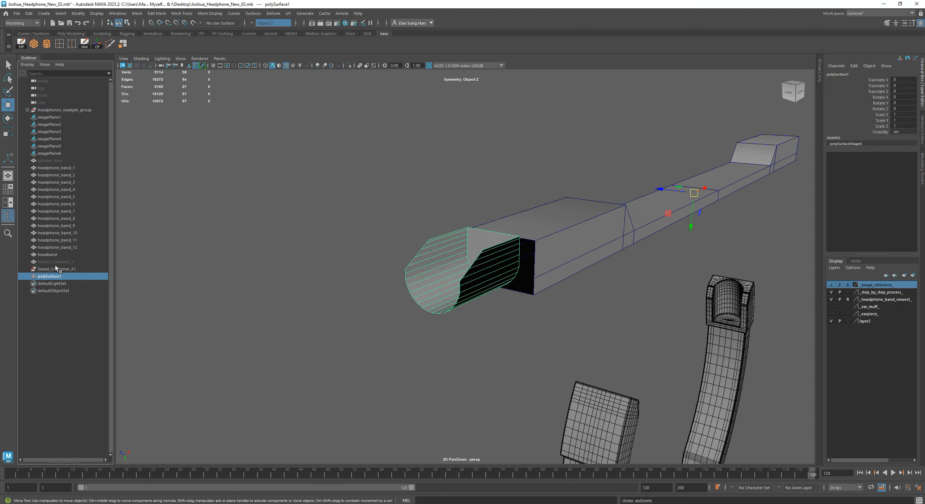
click(71, 269)
key(Delete)
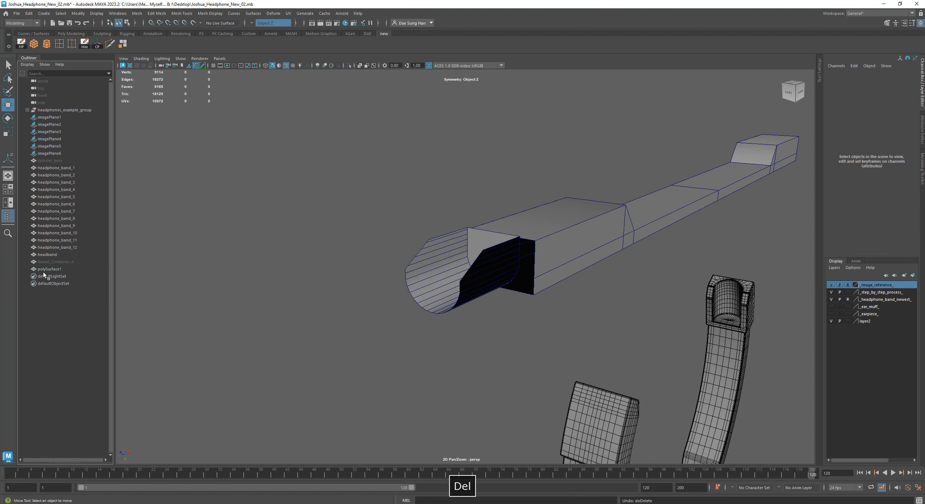
click(57, 269)
mouse_move(710, 251)
alt+mouse_down()
mouse_move(657, 240)
mouse_move(471, 244)
mouse_move(708, 235)
alt+mouse_up()
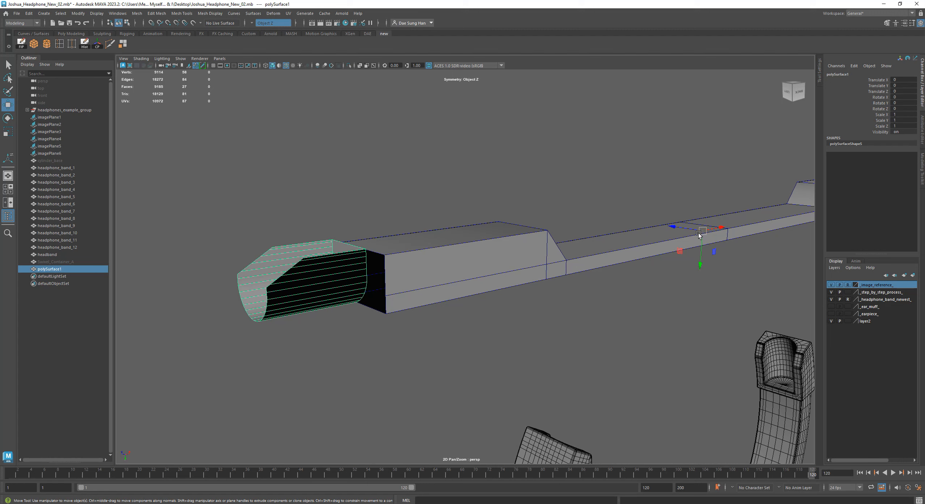
alt+drag(336, 234, 426, 241)
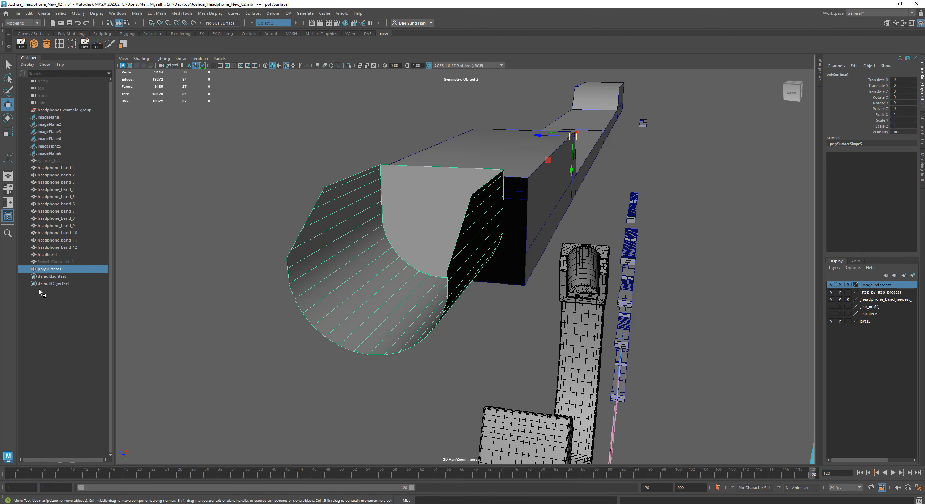
Step: Unhide the original Swivel_Container_A block around the extracted recess surface
click(70, 261)
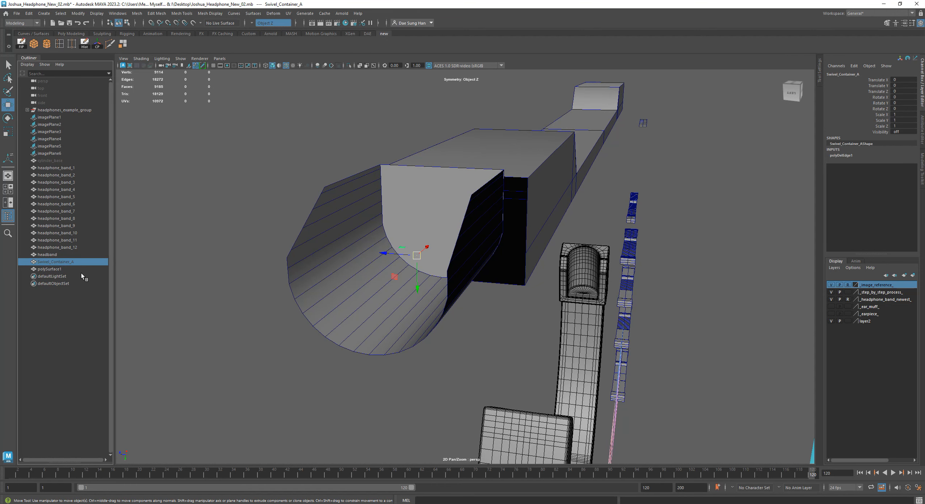
key(ctrl+shift+h)
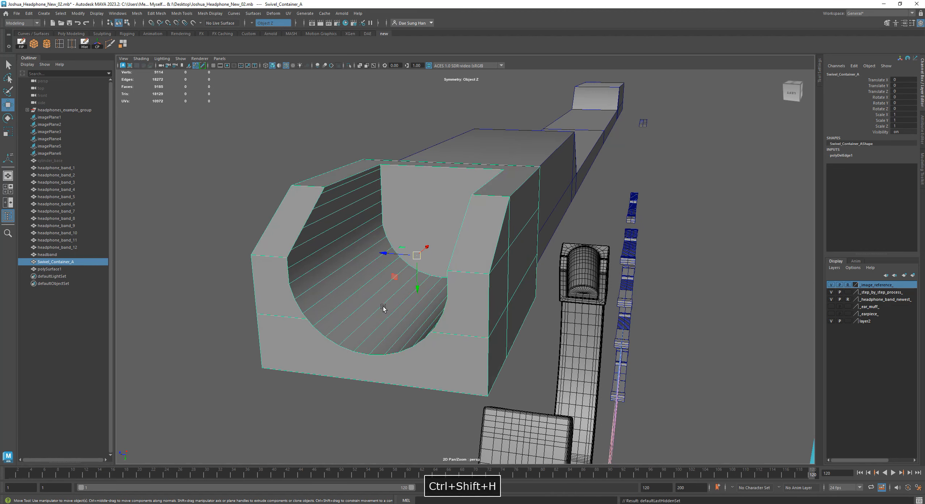
alt+drag(555, 235, 372, 250)
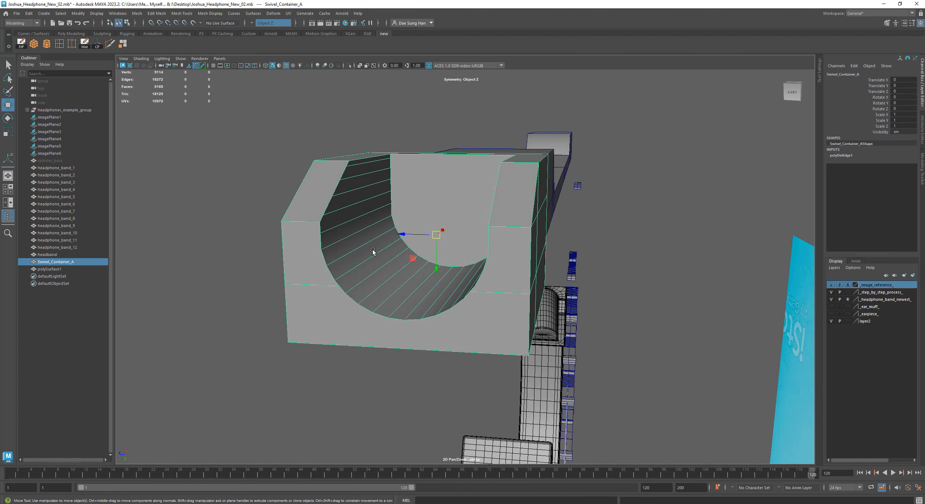
Step: Center the pivot of the recess surface polySurface1
click(75, 270)
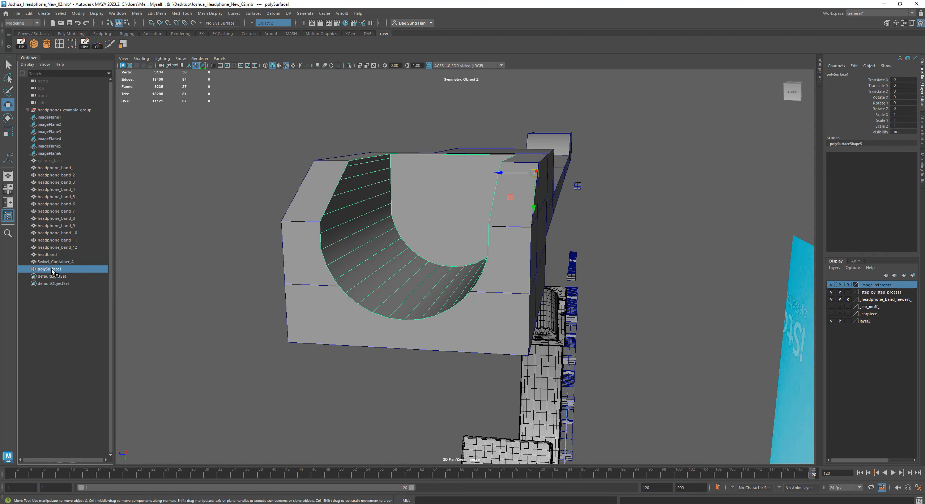
alt+drag(638, 262, 558, 199)
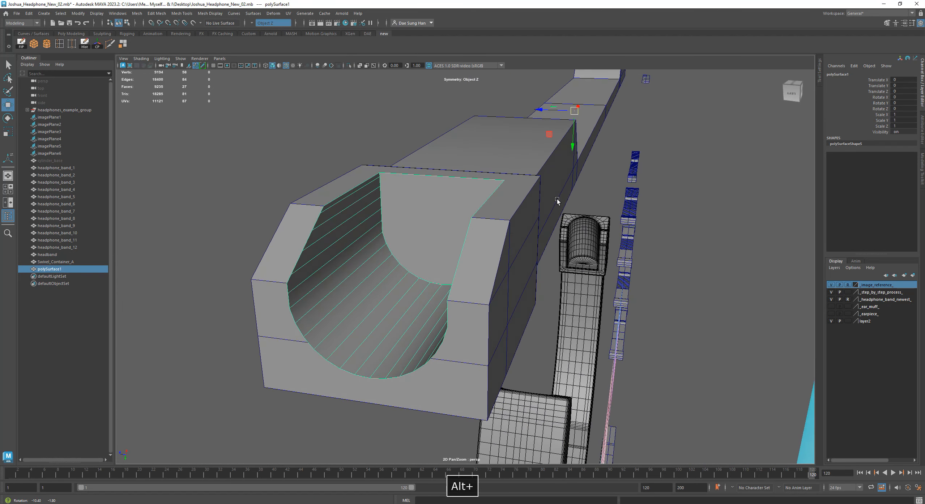
click(99, 45)
alt+drag(543, 246, 551, 243)
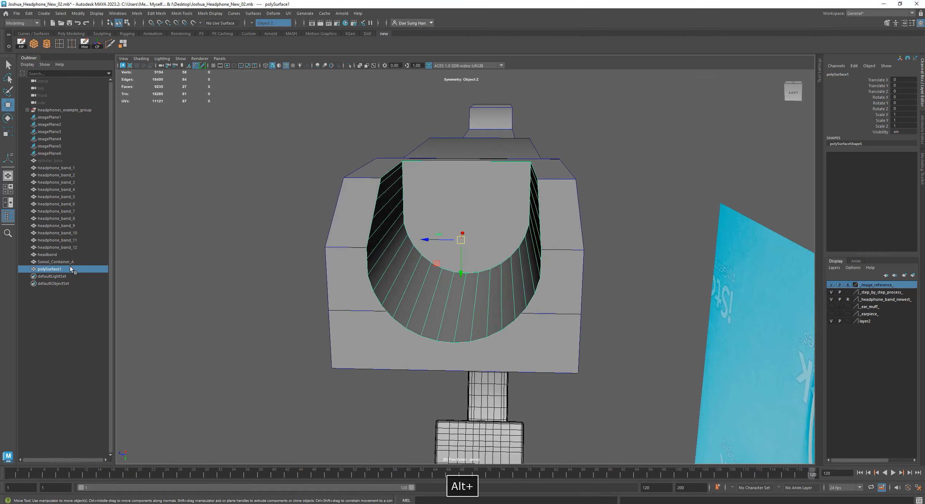
Step: Rename polySurface1 as Inside_Container_A
double_click(57, 270)
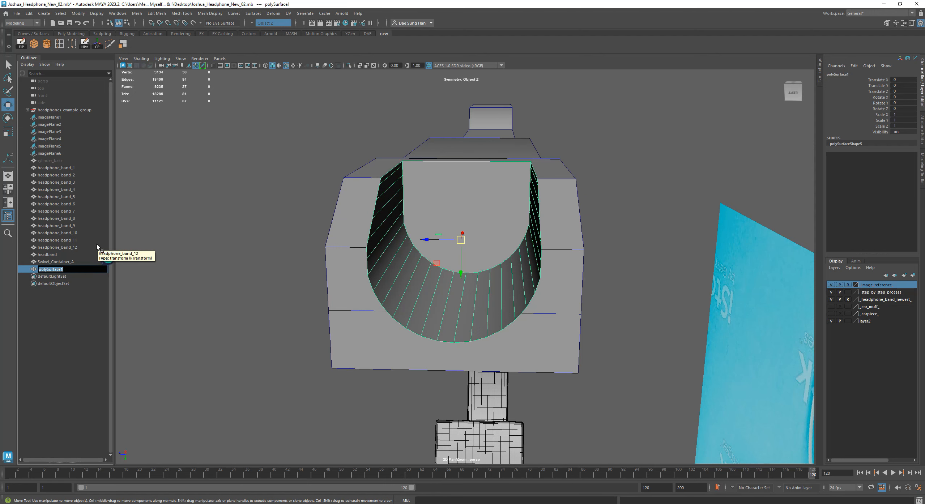
text(In)
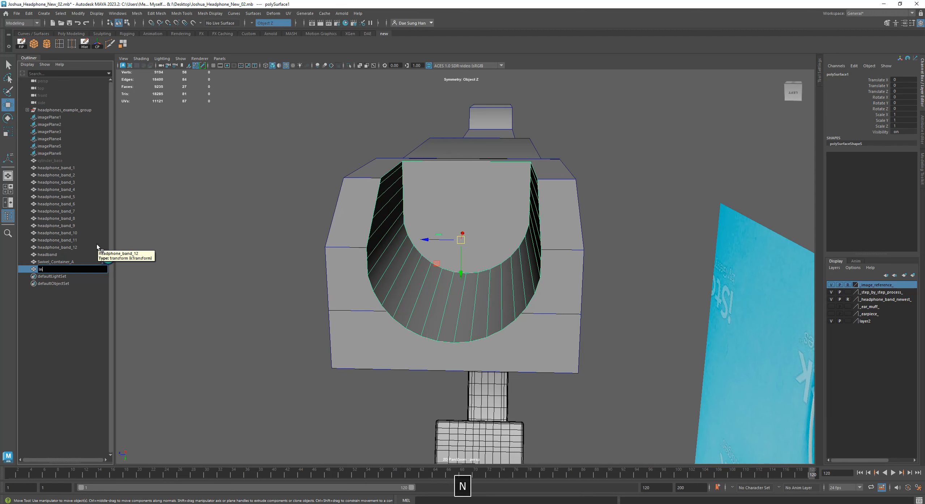
text(side )
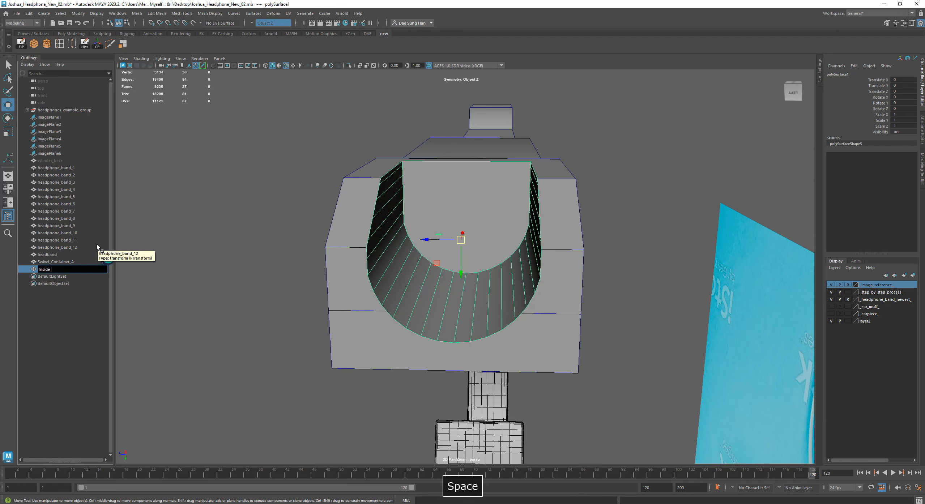
text(Contai)
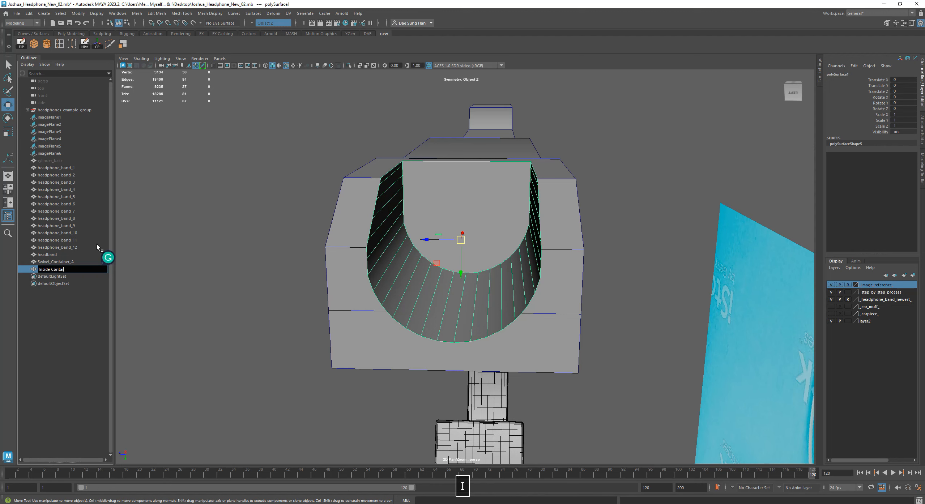
text(ner A)
key(Return)
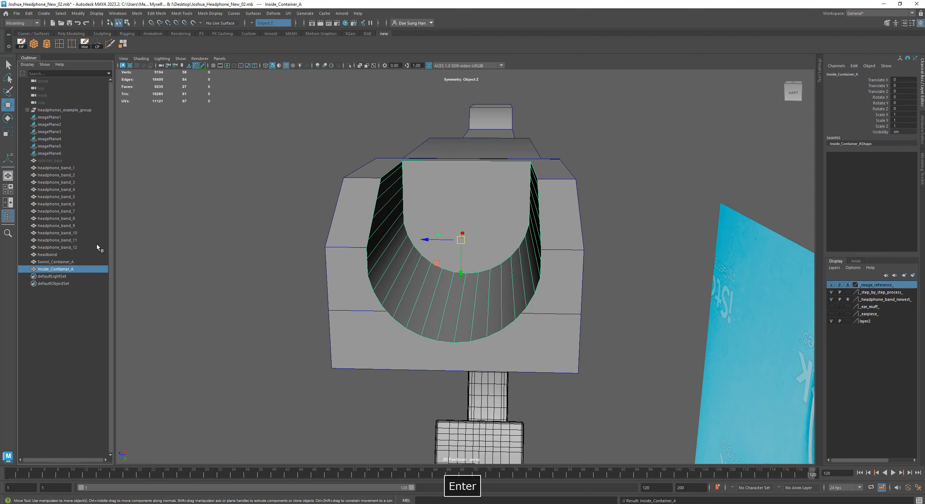
Step: Scale Inside_Container_A on X, Y and Z, trying 0.99 and settling on 0.98, and inspect the gap to the outer block
alt+drag(435, 261, 483, 254)
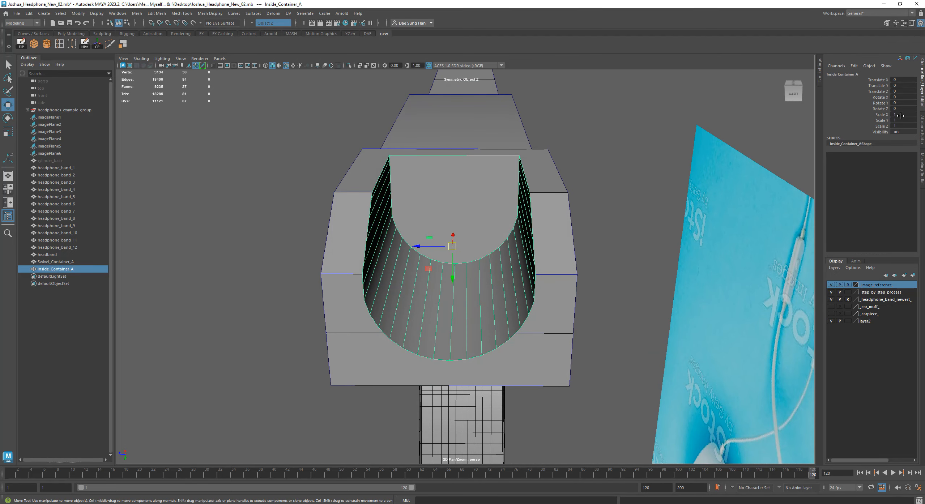
drag(901, 126, 904, 116)
text(.99)
key(Return)
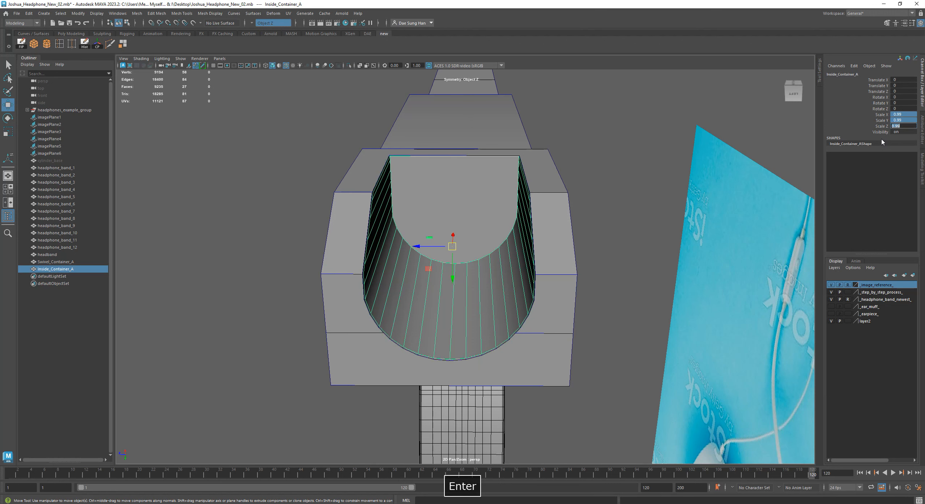
text(.98)
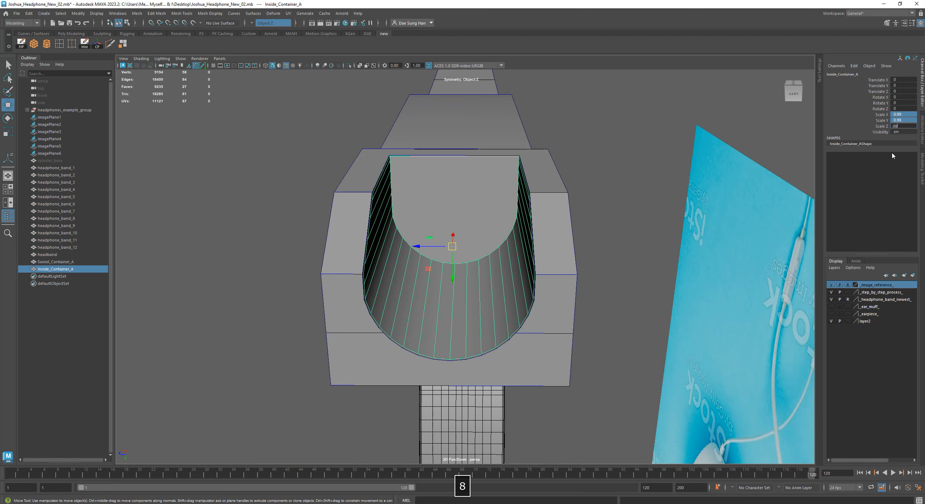
key(Return)
alt+drag(579, 199, 640, 202)
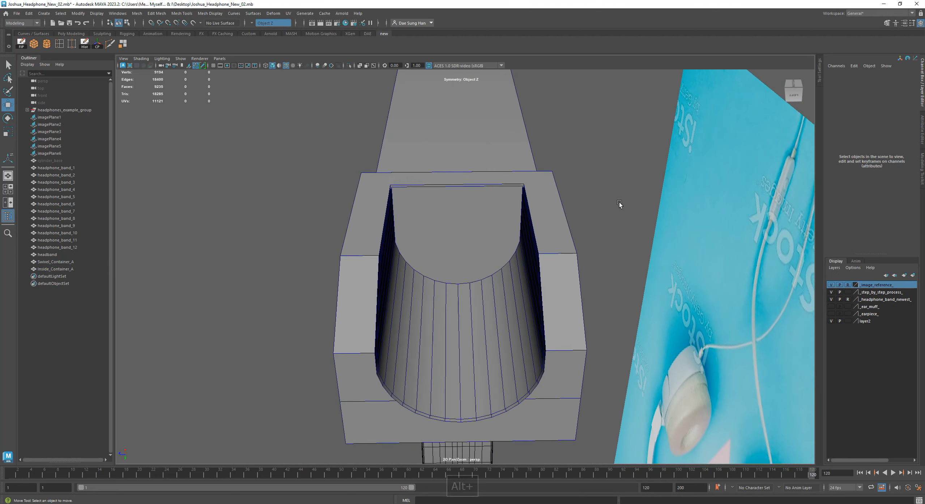
alt+drag(492, 210, 444, 235)
key(w)
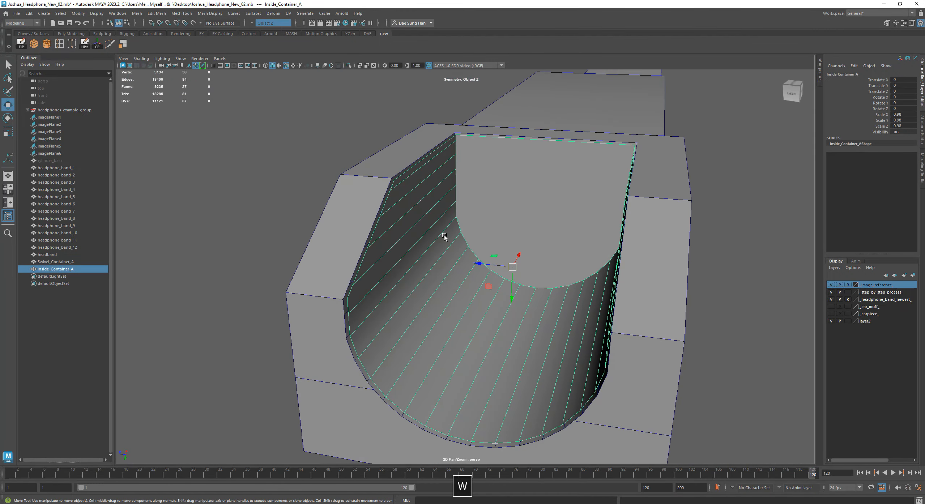
alt+drag(407, 181, 413, 203)
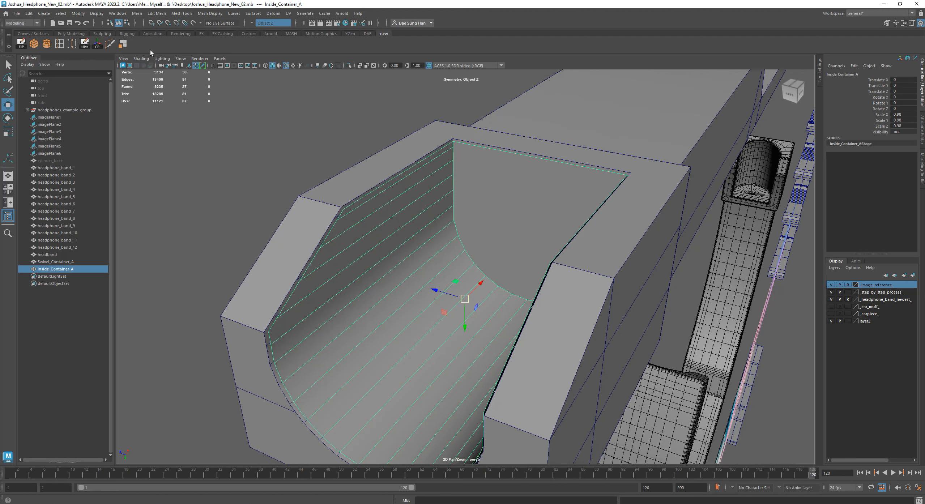
Step: Add the Bridge command to the custom shelf as a shortcut
click(217, 14)
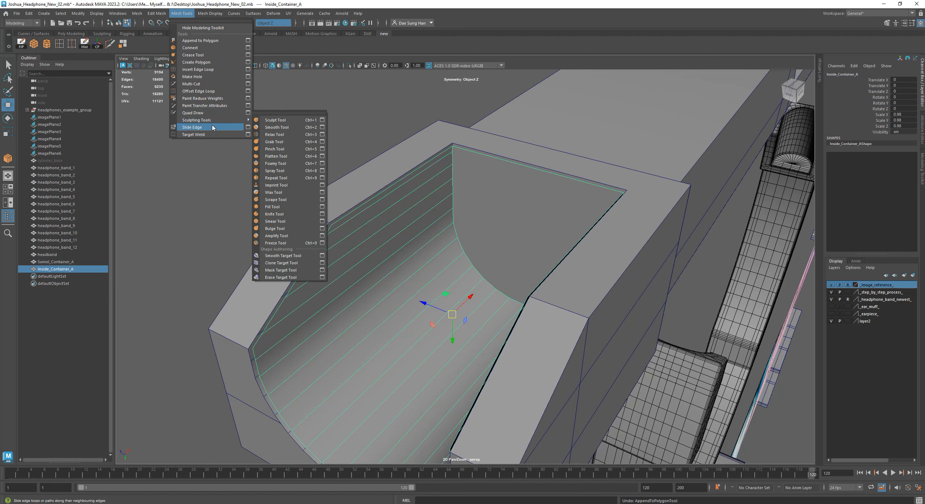
mouse_move(162, 14)
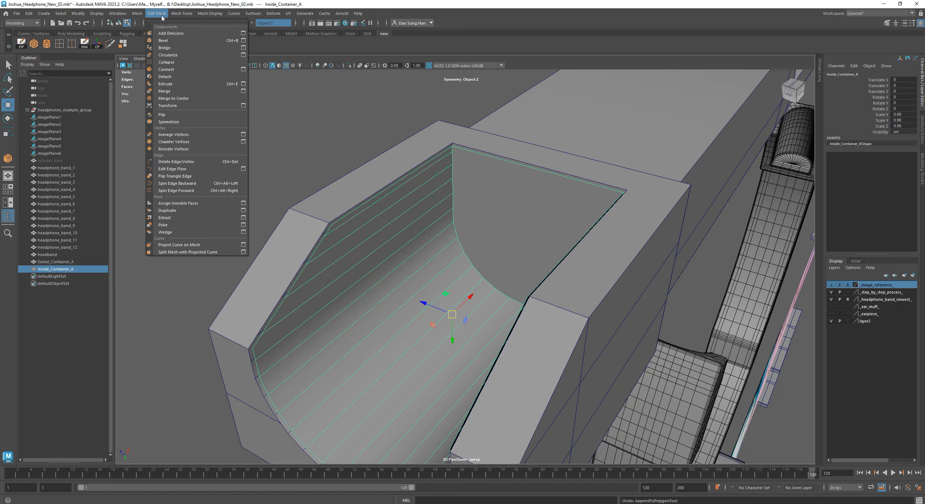
ctrl+shift+click(175, 48)
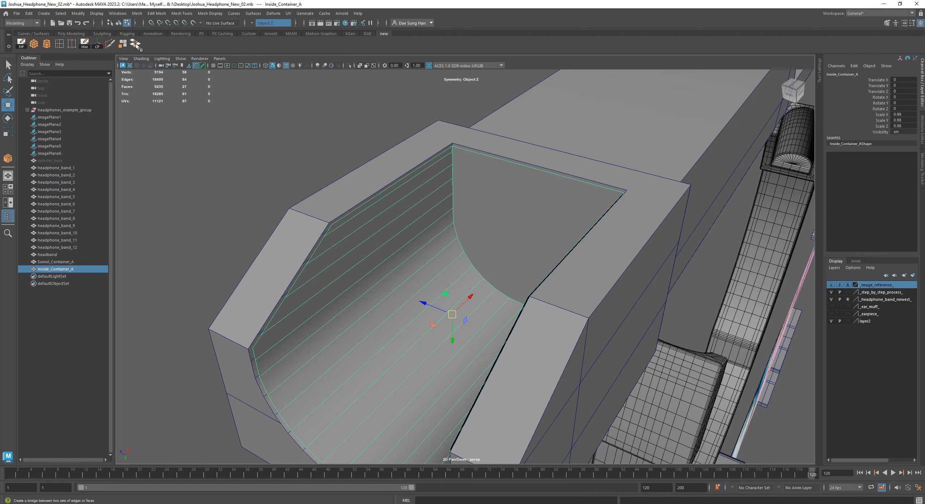
alt+drag(413, 166, 368, 222)
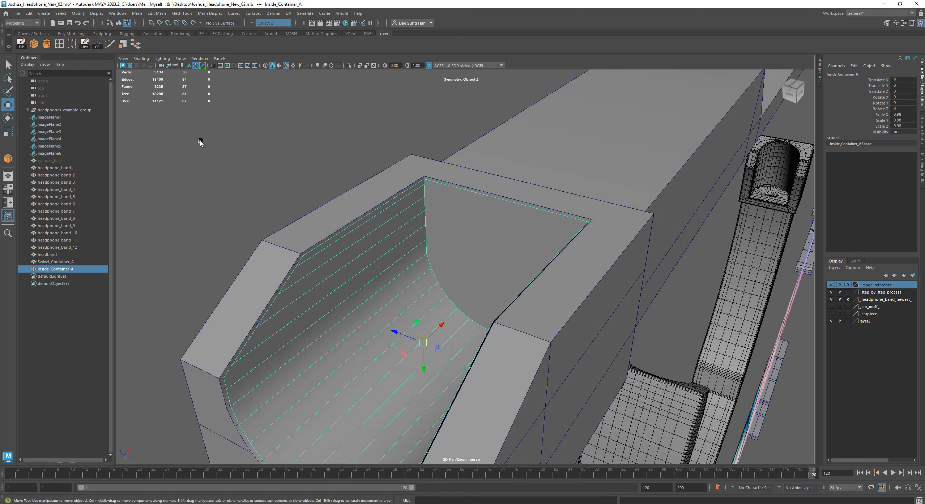
Step: Try to bridge the open border of Inside_Container_A in one go, first on the whole object and again in edge mode
click(135, 44)
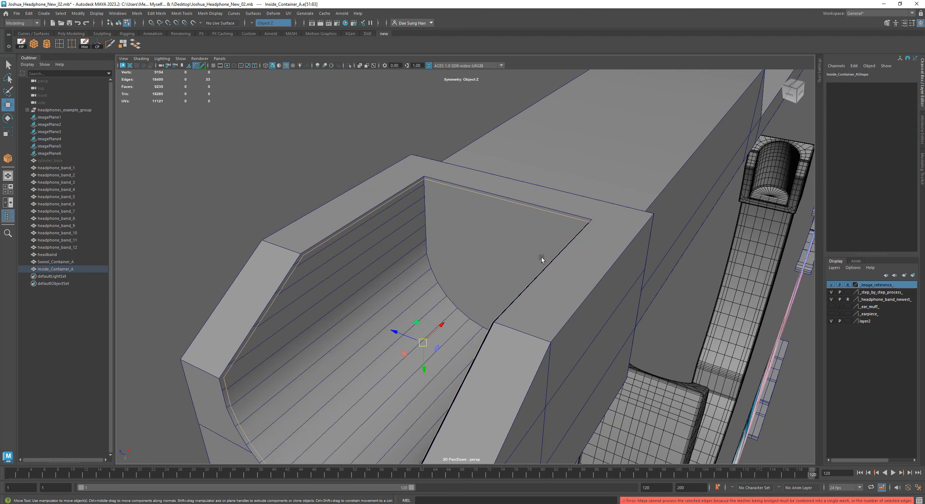
alt+middle_drag(384, 251, 387, 190)
key(w)
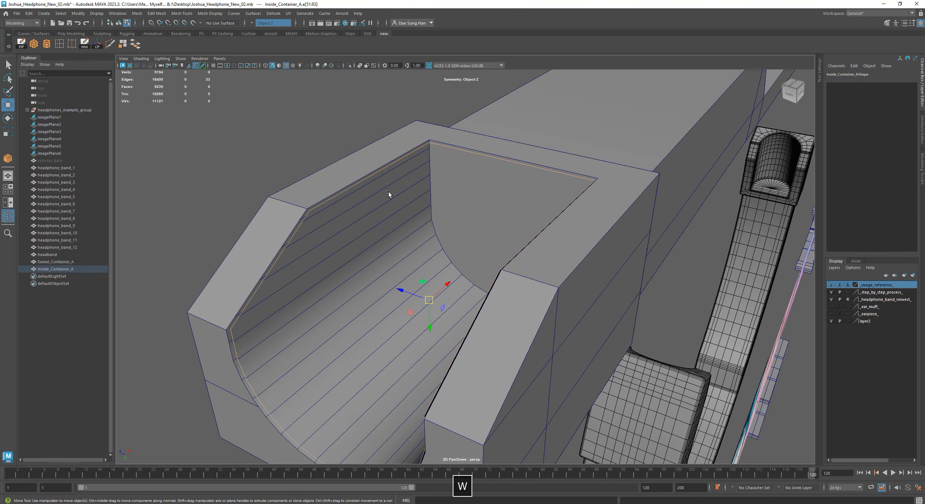
key(ctrl+z)
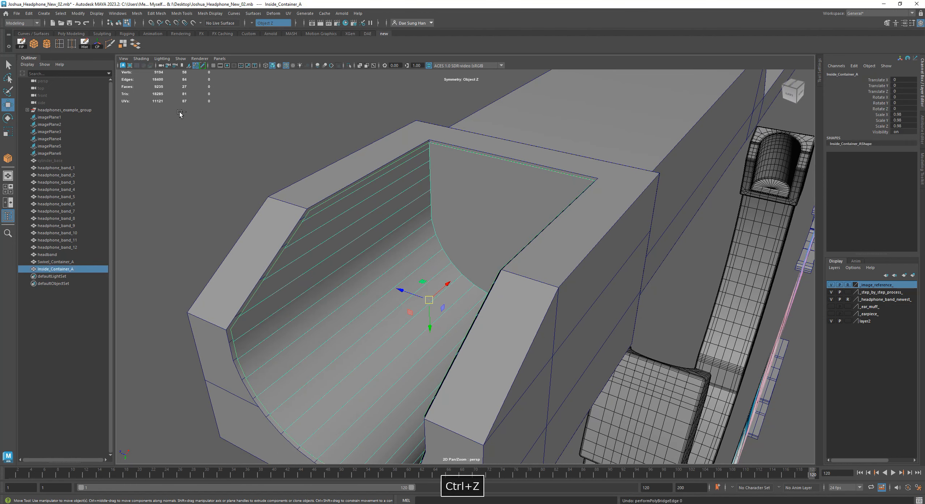
key(w)
right_drag(365, 271, 438, 230)
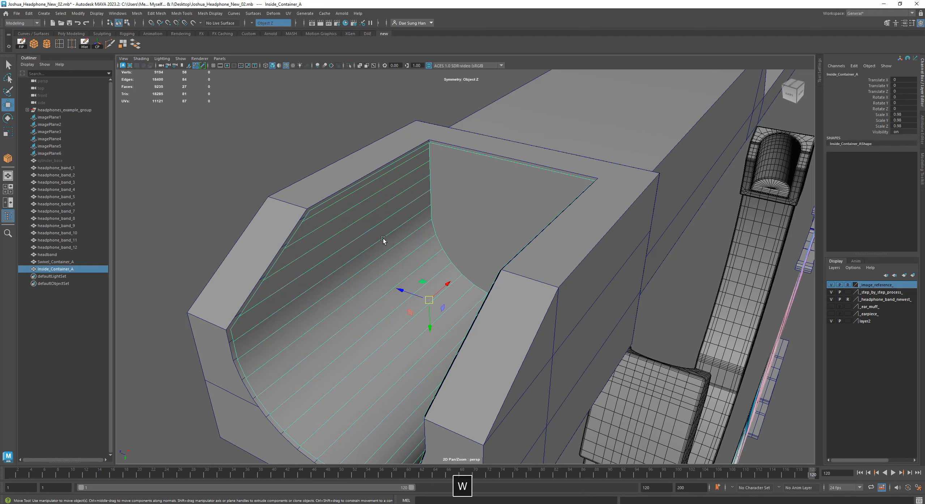
click(135, 44)
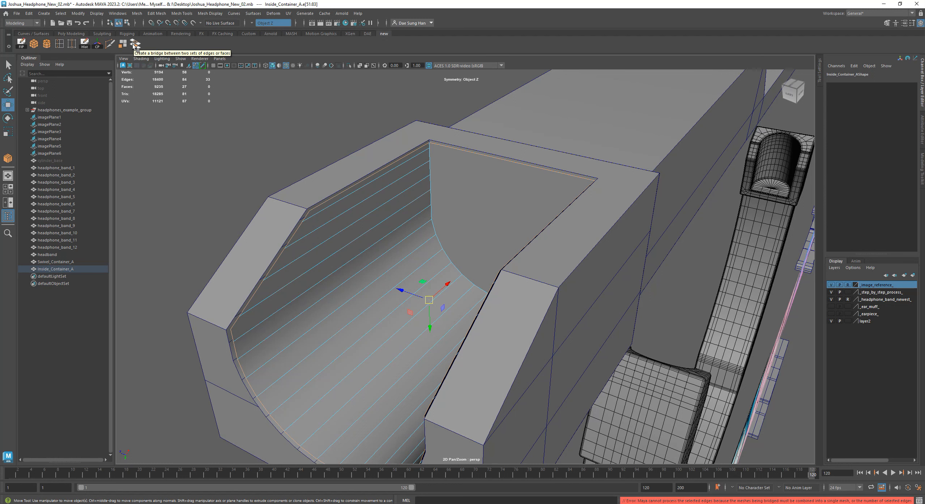
Step: Bridge the two opposite long top border edges of Inside_Container_A to close its flat top
click(347, 187)
mouse_move(423, 195)
alt+mouse_down()
mouse_move(462, 189)
mouse_move(332, 191)
mouse_move(286, 178)
mouse_move(291, 170)
mouse_move(428, 198)
mouse_move(428, 208)
alt+mouse_up()
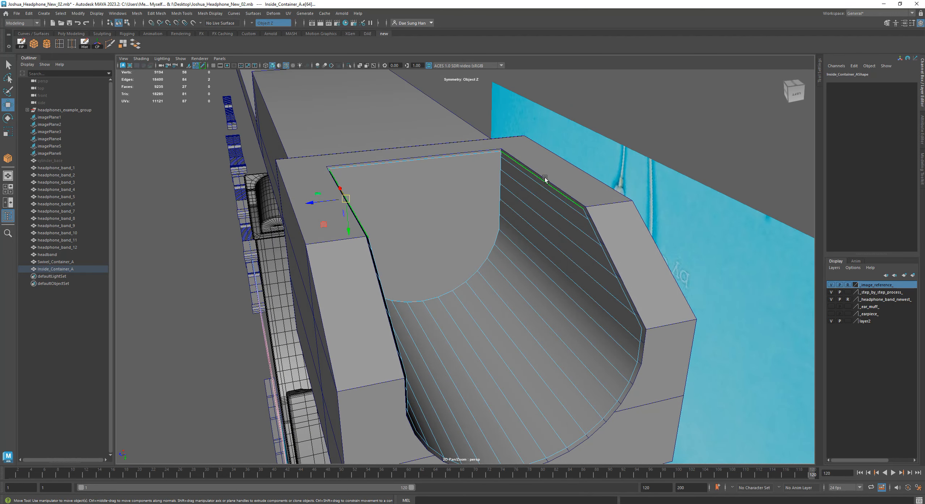
alt+drag(538, 176, 448, 194)
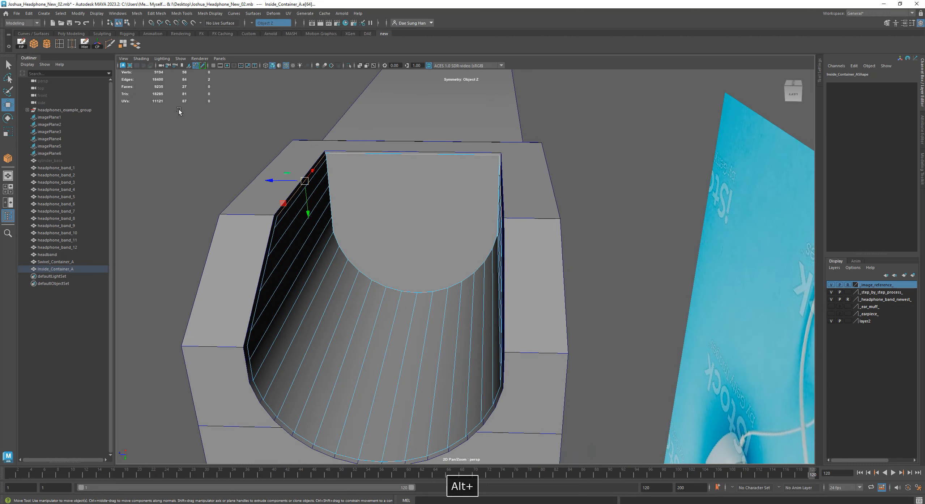
click(135, 43)
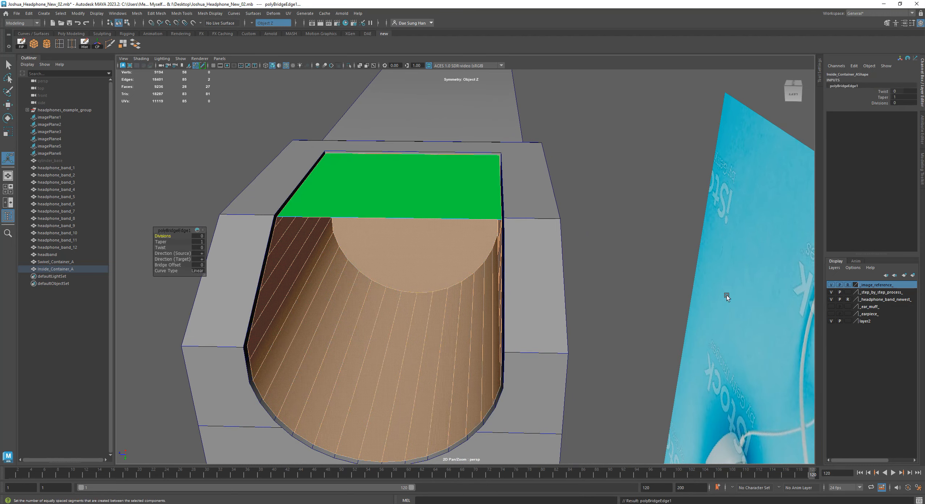
alt+drag(723, 292, 740, 281)
click(613, 209)
alt+drag(572, 204, 459, 250)
alt+drag(591, 285, 415, 188)
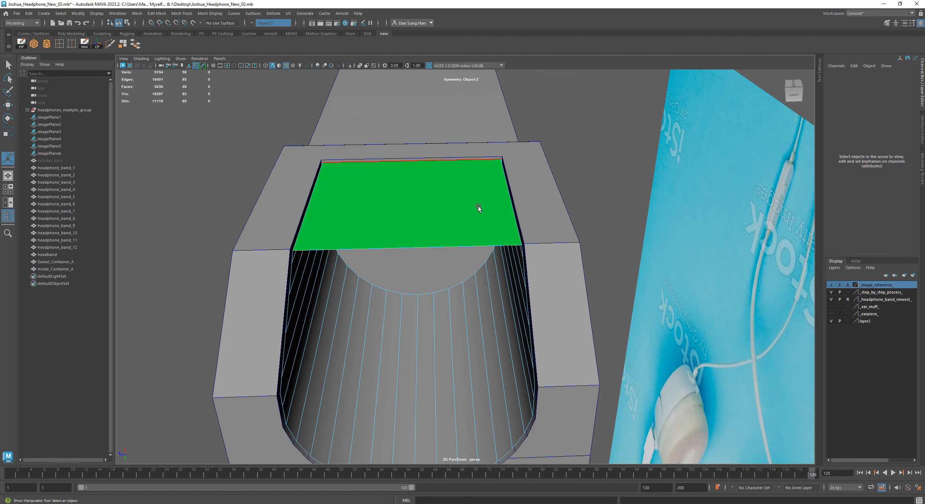
alt+drag(451, 219, 532, 231)
Step: Bridge the next two pairs of opposite border edges in front of the top face, starting the slope of Inside_Container_A
click(314, 200)
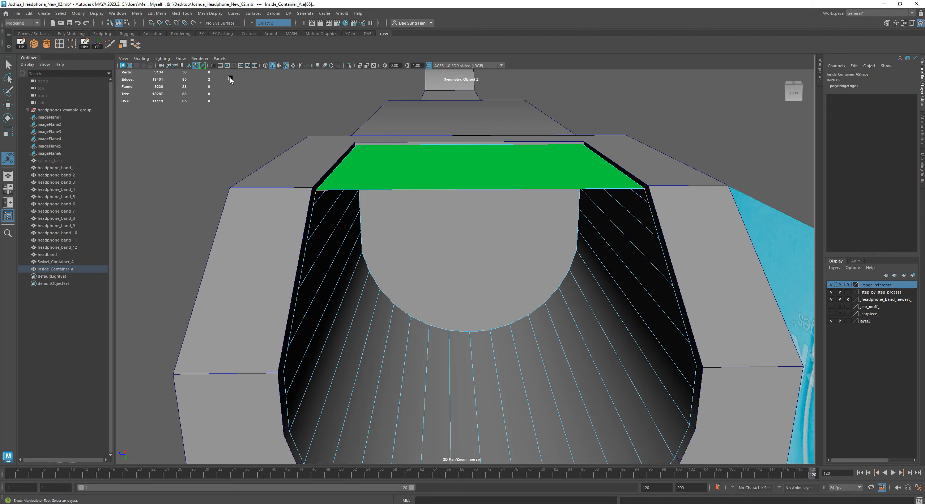
click(135, 45)
alt+drag(738, 262, 706, 256)
click(239, 136)
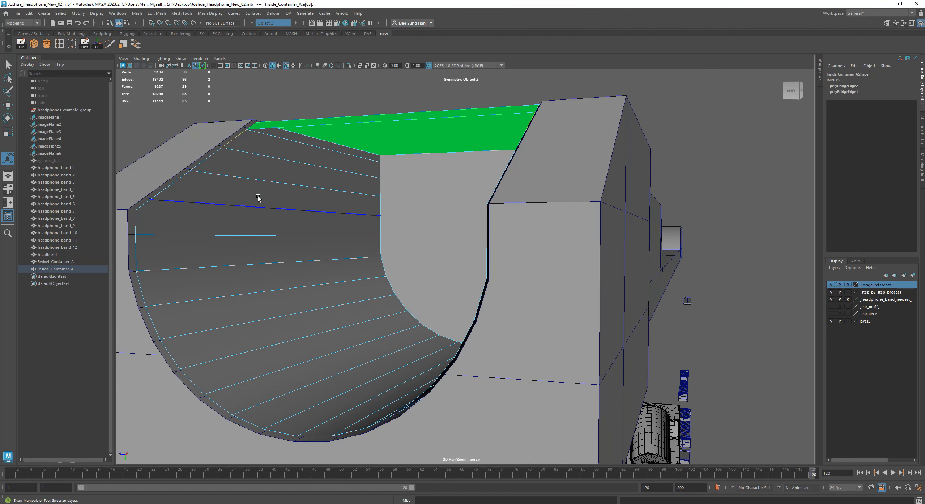
alt+drag(404, 226, 423, 206)
key(g)
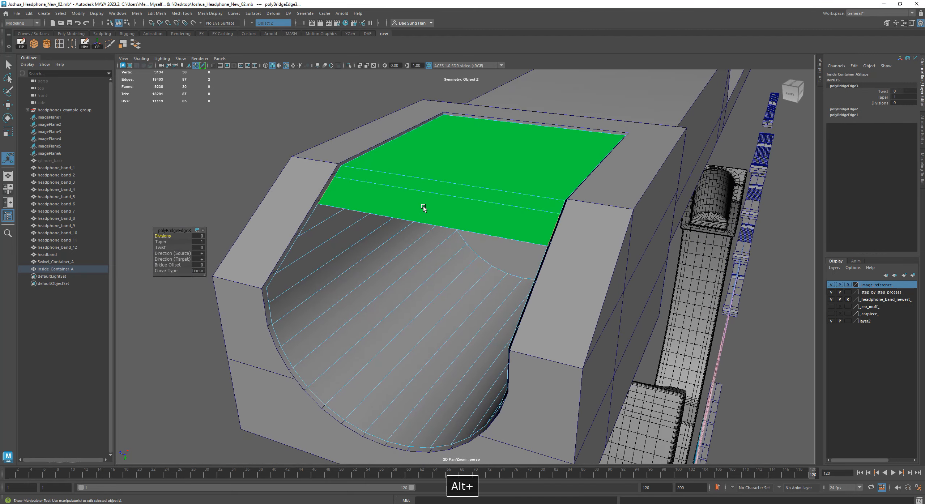
Step: Bridge the following three pairs of opposite border edges down to the lower end of the sloped front
alt+drag(365, 214, 348, 198)
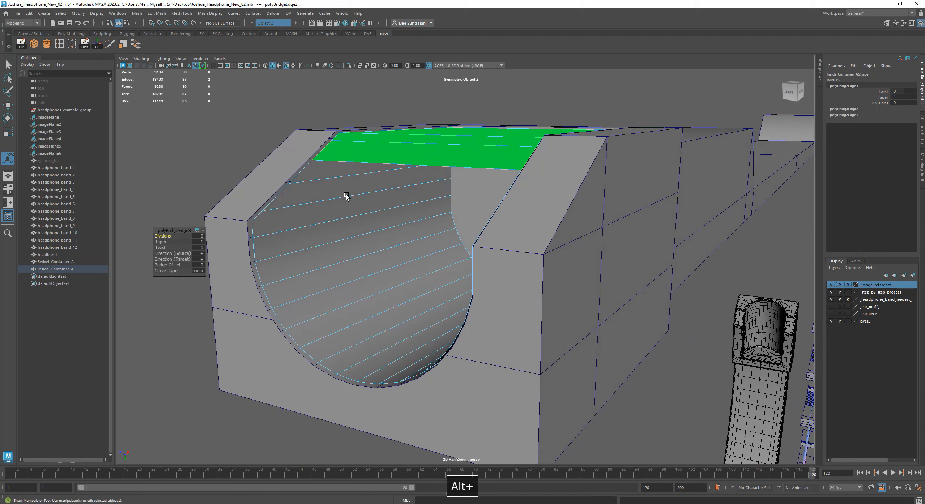
click(294, 175)
key(g)
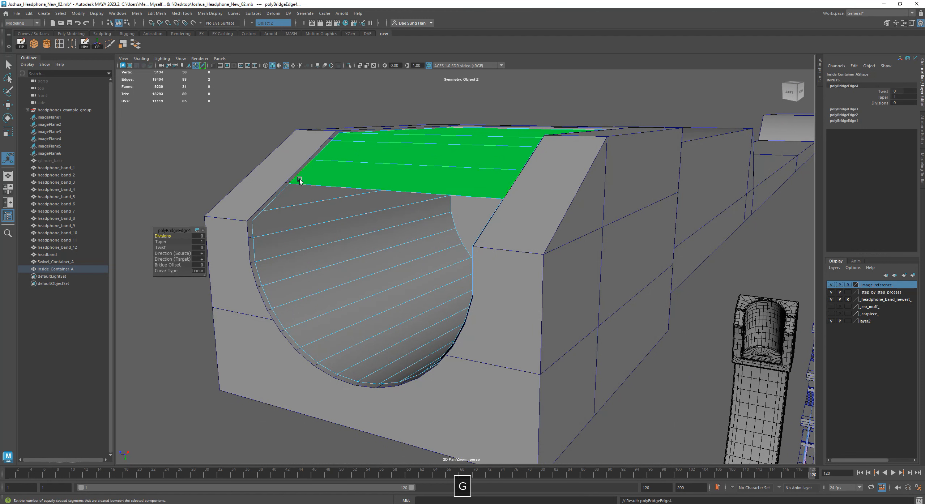
click(279, 195)
key(g)
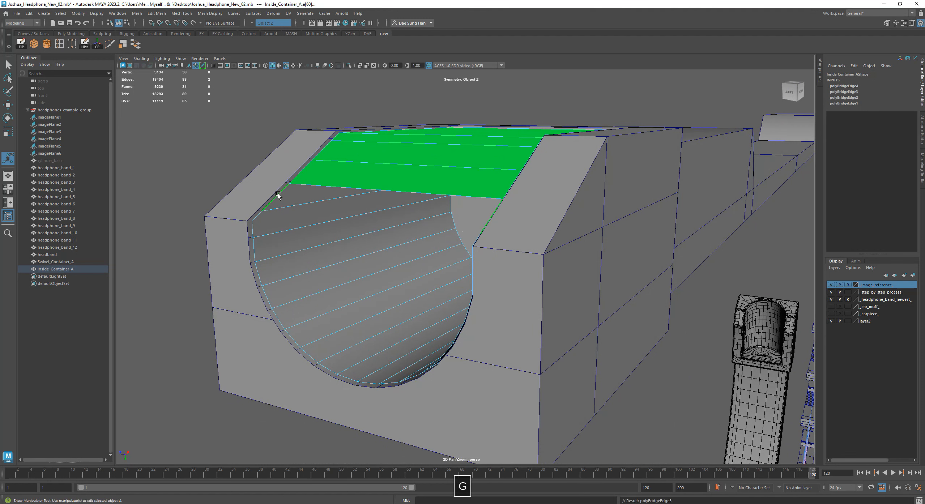
click(258, 216)
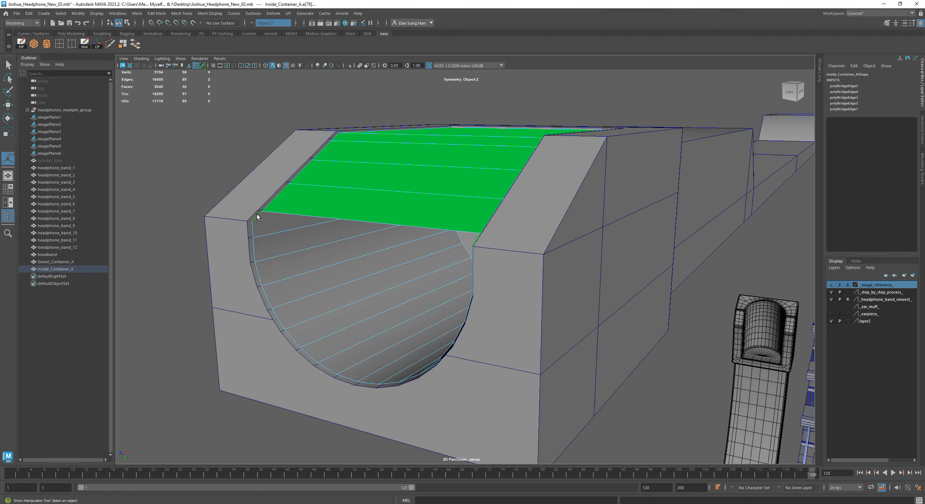
key(g)
Step: Bridge the two pairs of short upright border edges just below the slope
click(254, 230)
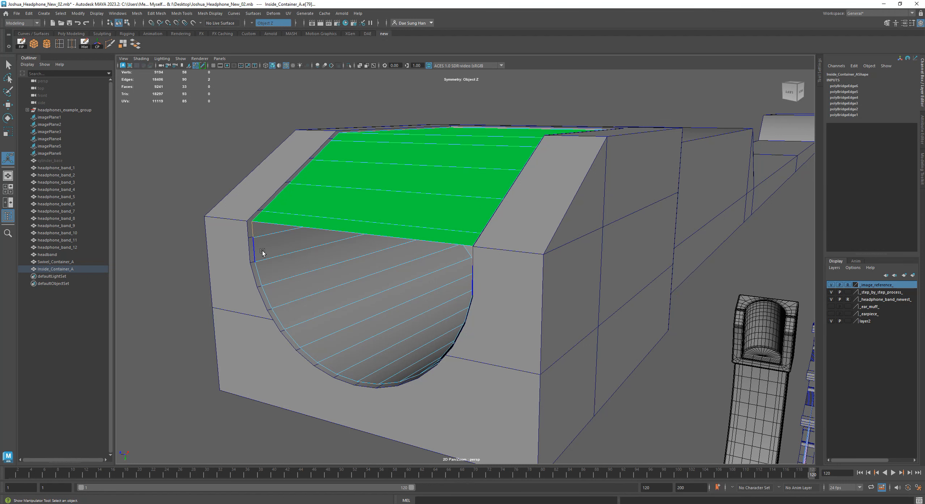
key(g)
click(256, 247)
key(g)
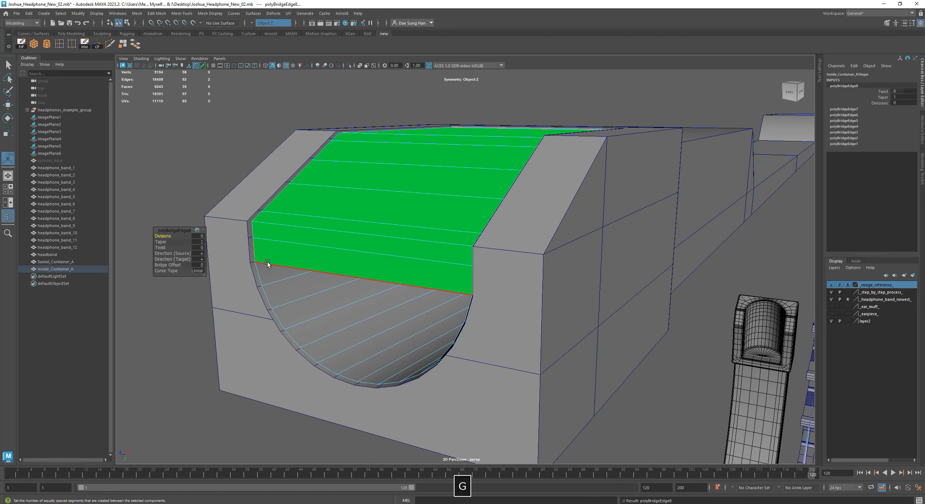
Step: Bridge four pairs of opposite edges along the upper part of the curved front border, including the strip skipped between them
click(261, 271)
key(g)
click(277, 312)
key(g)
click(278, 320)
key(g)
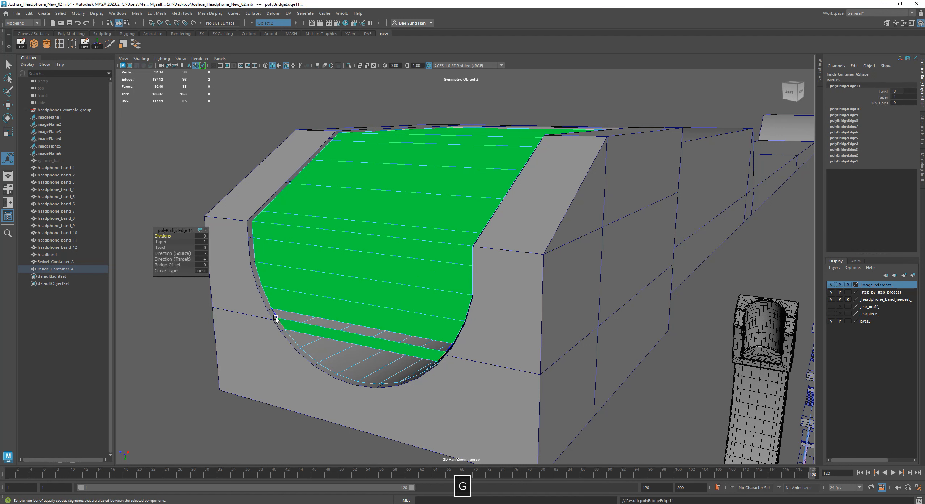
click(276, 320)
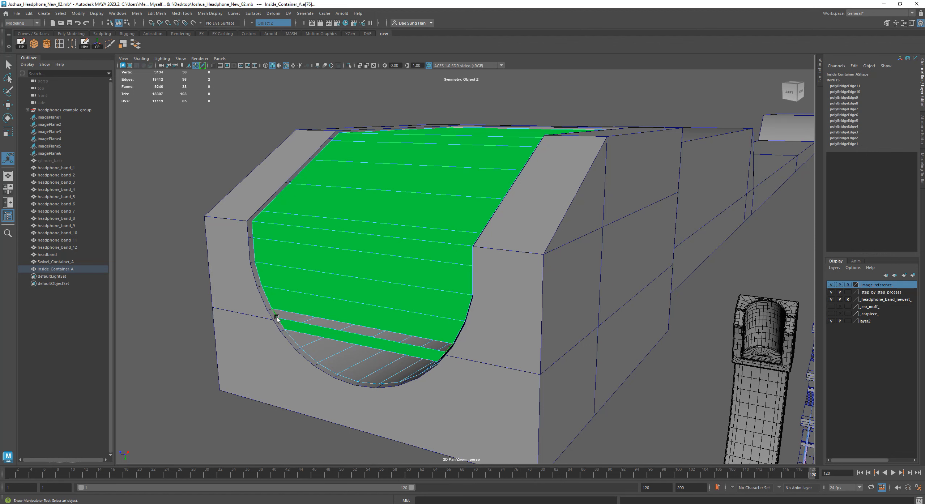
key(g)
Step: Bridge three more pairs of opposite edges near the bottom of the curve, and return Inside_Container_A to object mode
alt+middle_drag(276, 307, 316, 239)
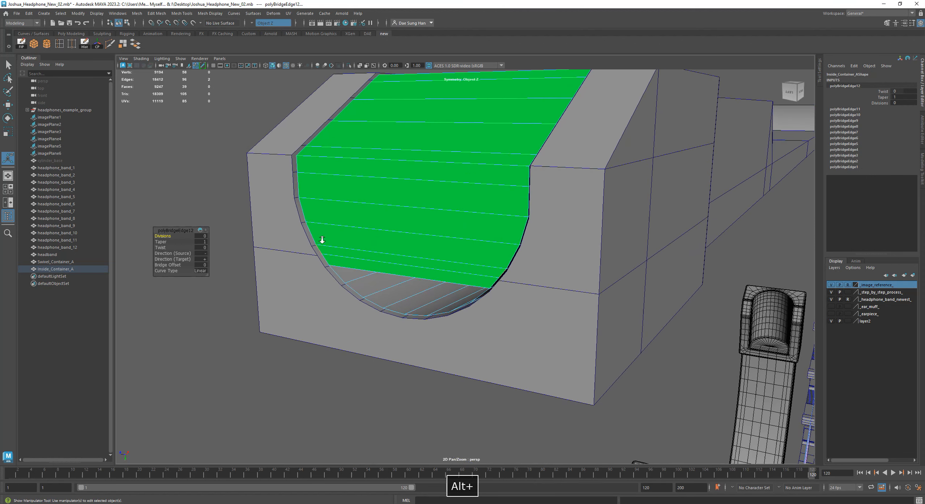
alt+right_drag(316, 239, 355, 302)
click(253, 285)
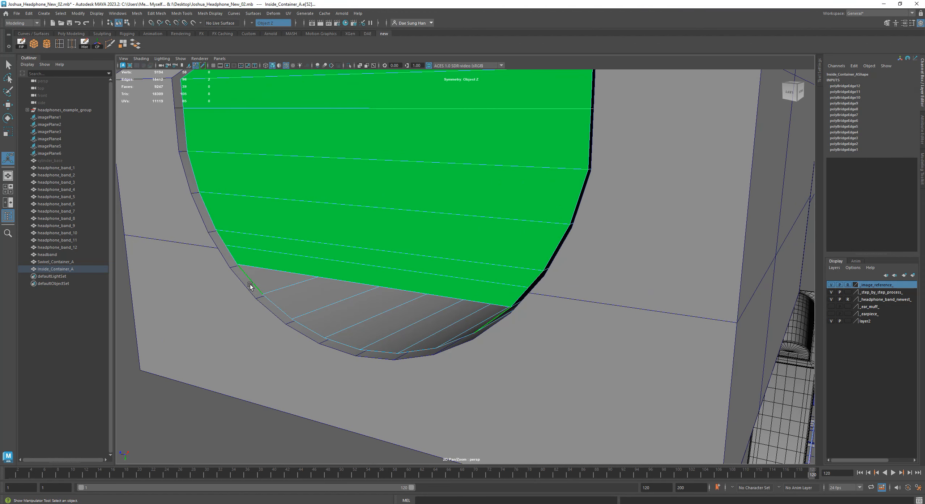
alt+drag(282, 295, 397, 223)
alt+right_drag(396, 223, 480, 259)
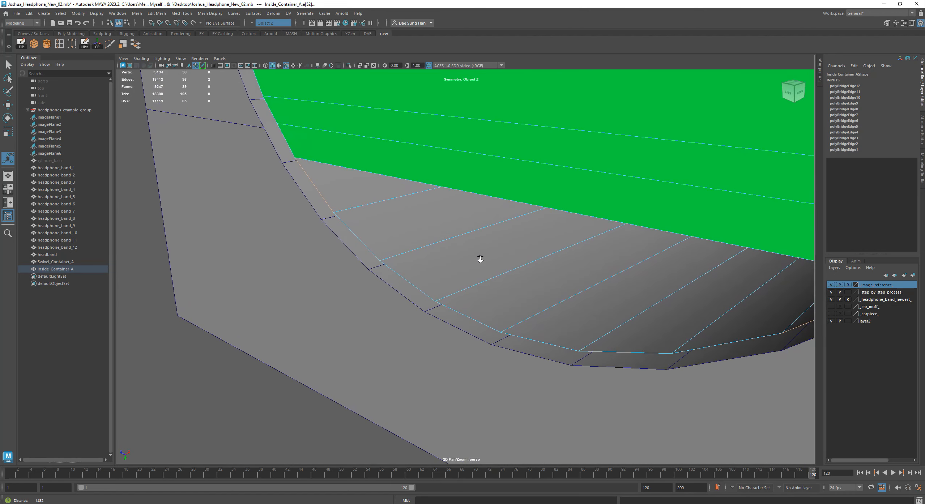
key(g)
click(361, 241)
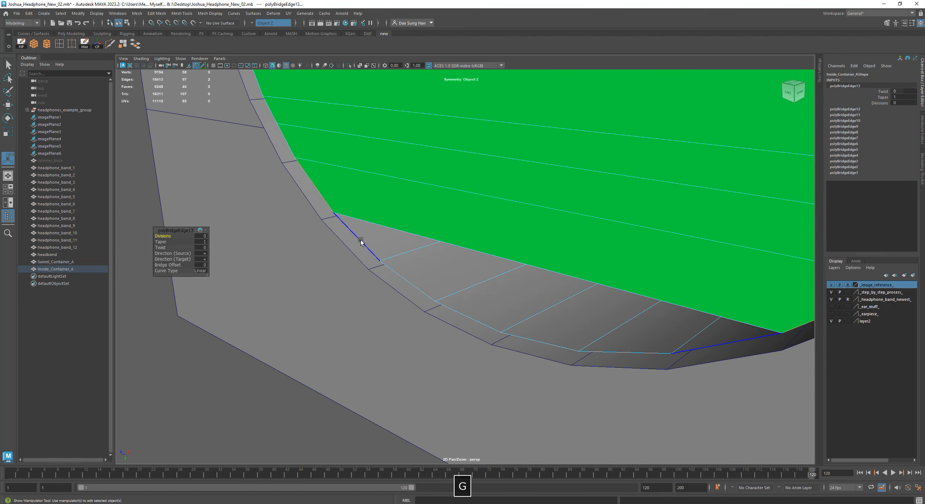
key(g)
shift+click(405, 278)
key(g)
alt+drag(404, 279, 590, 226)
alt+middle_drag(589, 226, 532, 272)
alt+right_drag(532, 272, 477, 240)
key(alt+w)
right_drag(448, 181, 480, 168)
alt+drag(514, 146, 465, 248)
alt+right_drag(465, 248, 564, 308)
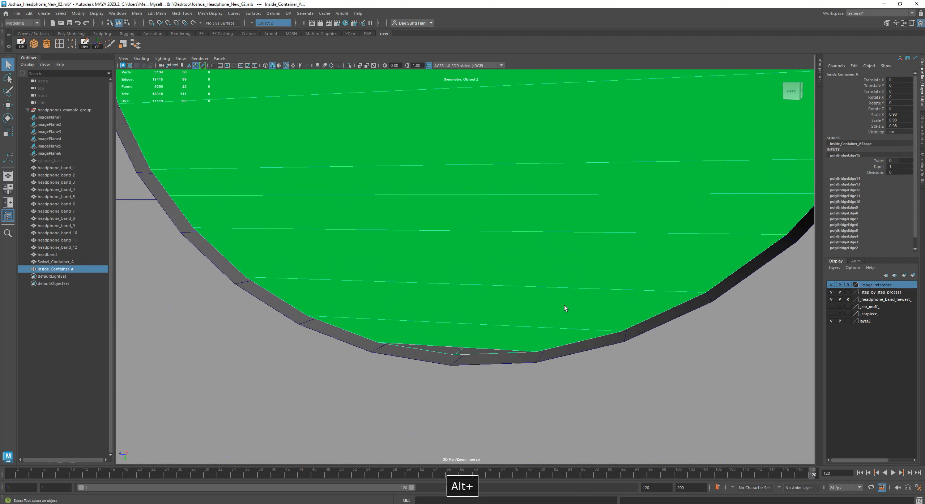
alt+middle_drag(564, 308, 488, 227)
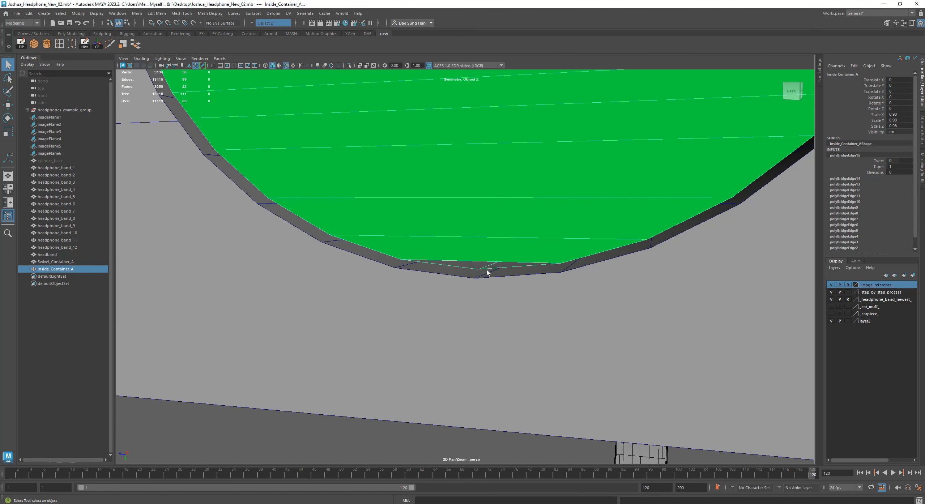
Step: Save the scene as a new version, changing the number at the end of the file name to 03
key(ctrl+shift+s)
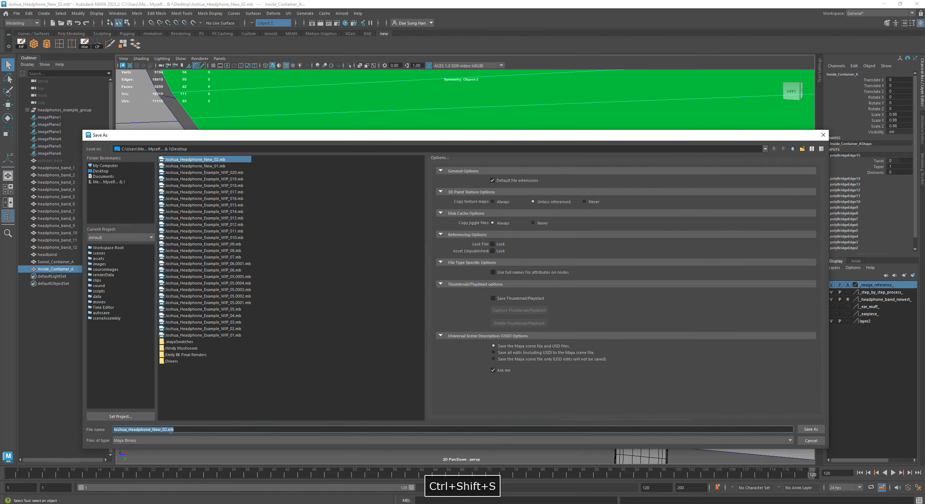
click(168, 430)
text(3)
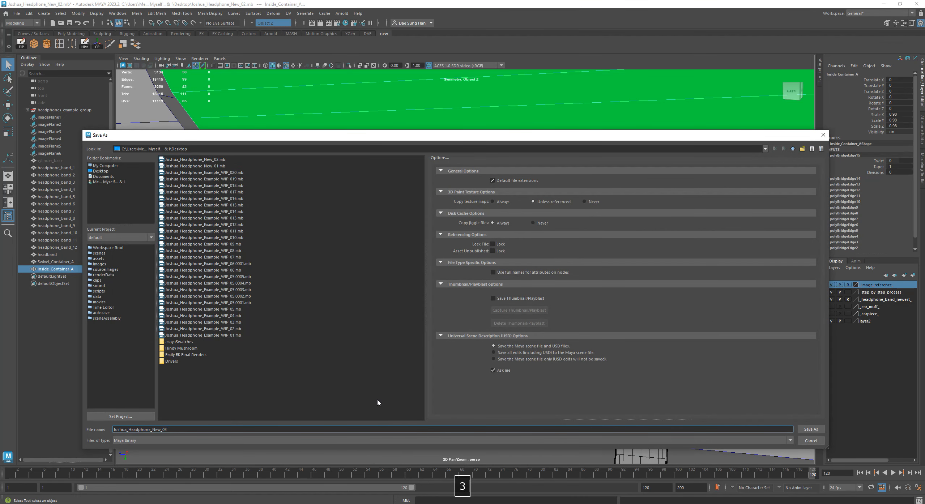
key(Return)
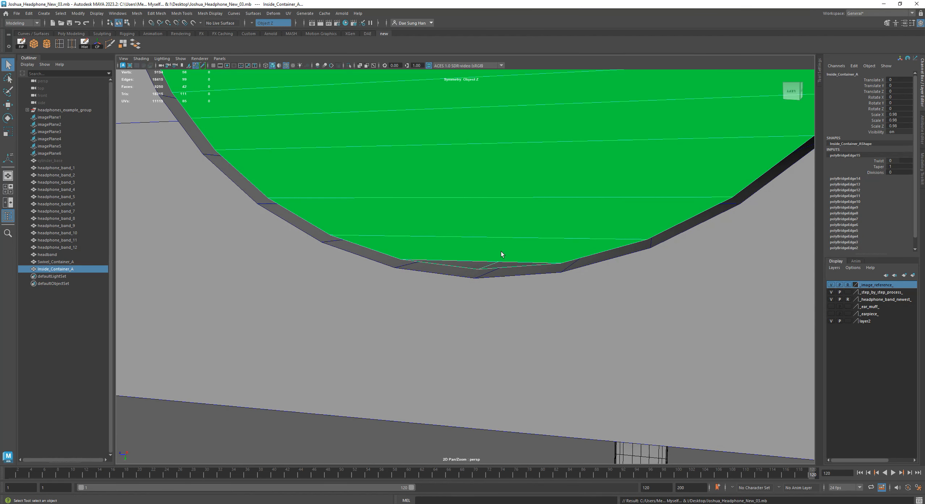
Step: Add the Fill Hole command to the custom shelf and fill the small remaining opening at the bottom of Inside_Container_A
click(183, 14)
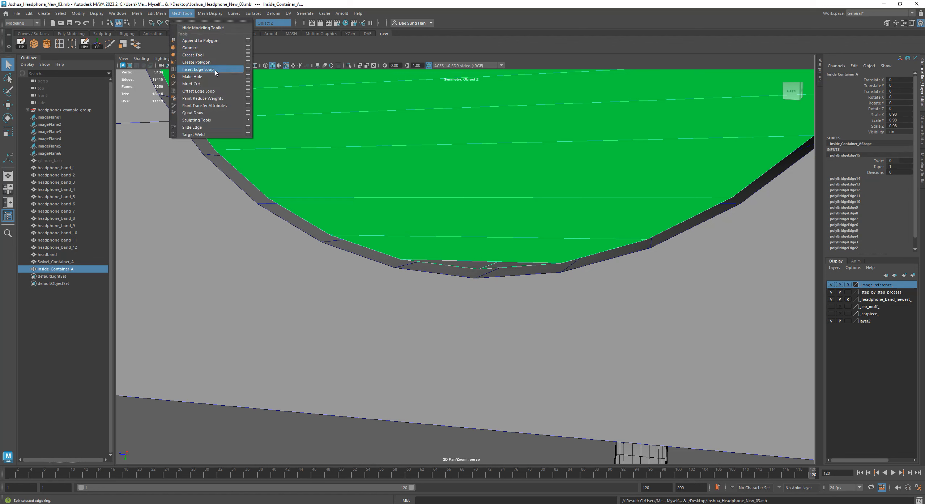
mouse_move(137, 13)
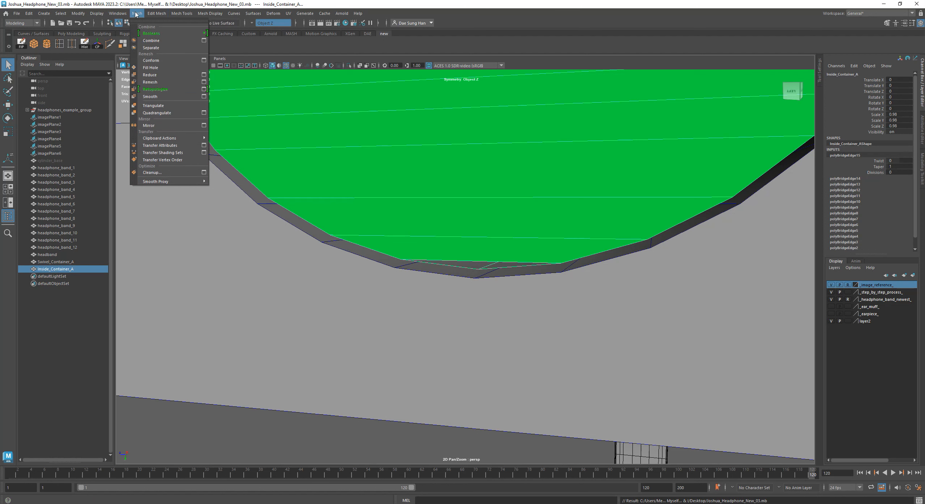
click(152, 69)
scroll(465, 266, down, 5)
Step: Move Inside_Container_A out of the outer container along X to -1.629 and inspect the closed mesh from several sides
key(w)
click(273, 196)
alt+drag(465, 267, 332, 151)
click(424, 194)
alt+right_drag(332, 150, 567, 234)
alt+middle_drag(500, 217, 633, 180)
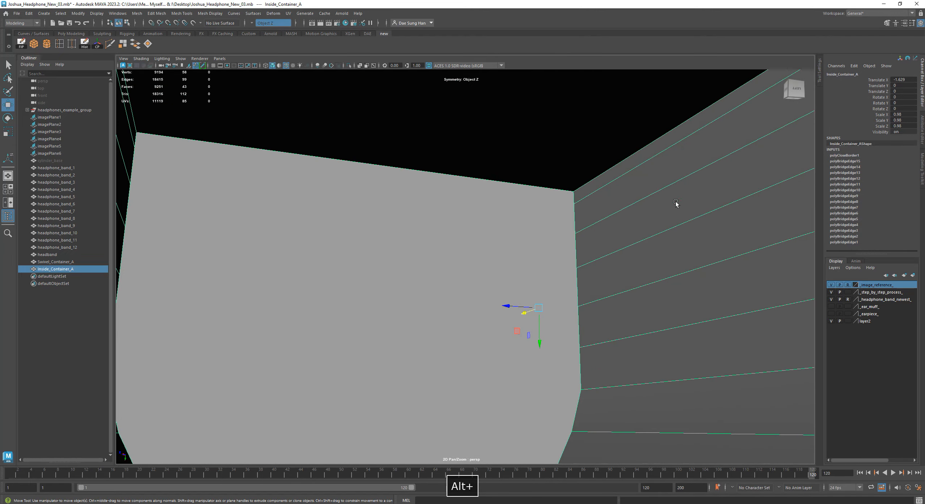
alt+right_drag(675, 204, 428, 196)
alt+drag(428, 196, 406, 248)
alt+middle_drag(406, 248, 555, 106)
alt+drag(555, 105, 513, 145)
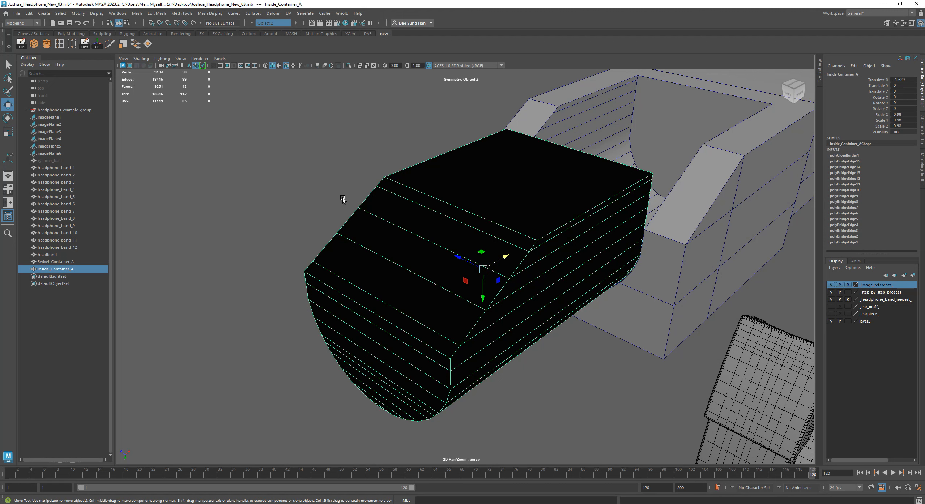
alt+drag(526, 274, 466, 245)
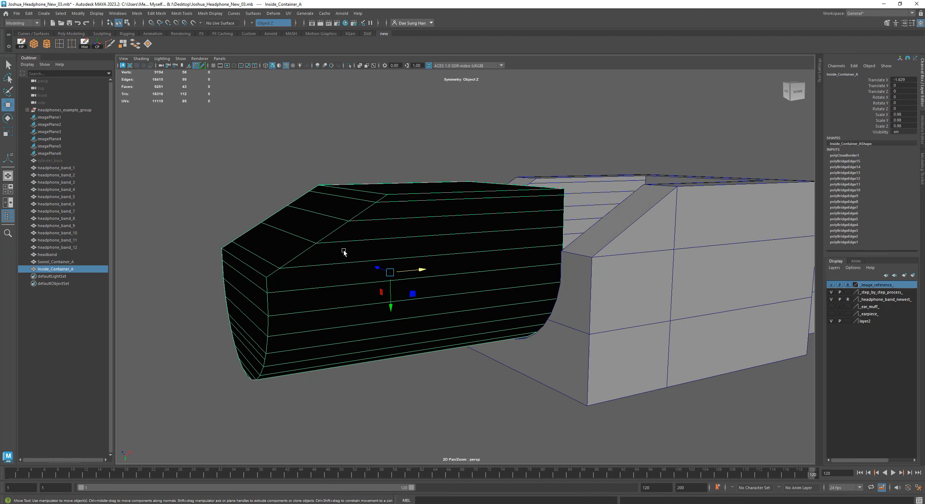
alt+drag(463, 230, 502, 215)
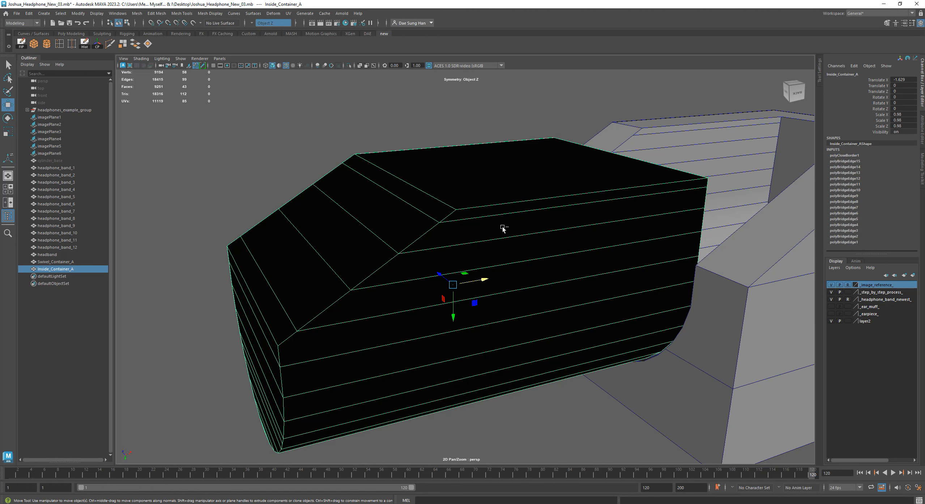
Step: Save the scene and add the Face Normals, Normals Size and Reverse commands to the custom shelf
key(ctrl+s)
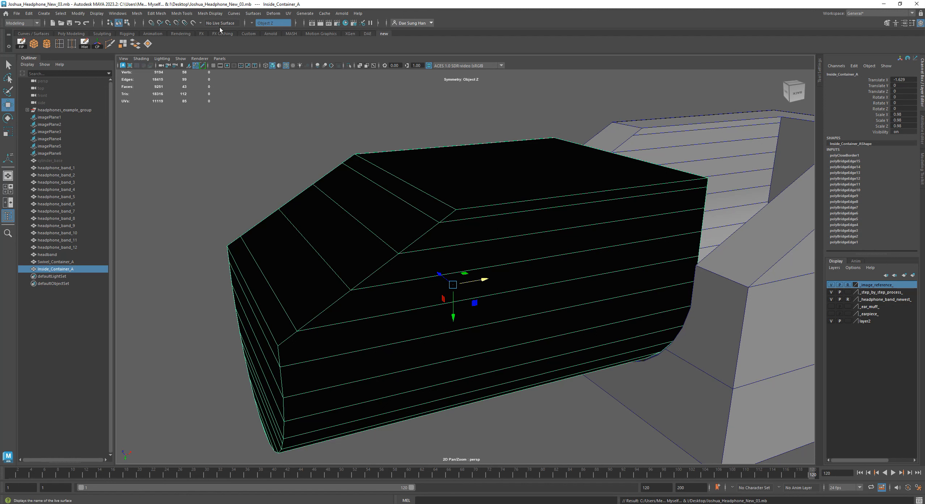
click(210, 13)
click(217, 18)
drag(458, 155, 175, 145)
click(248, 142)
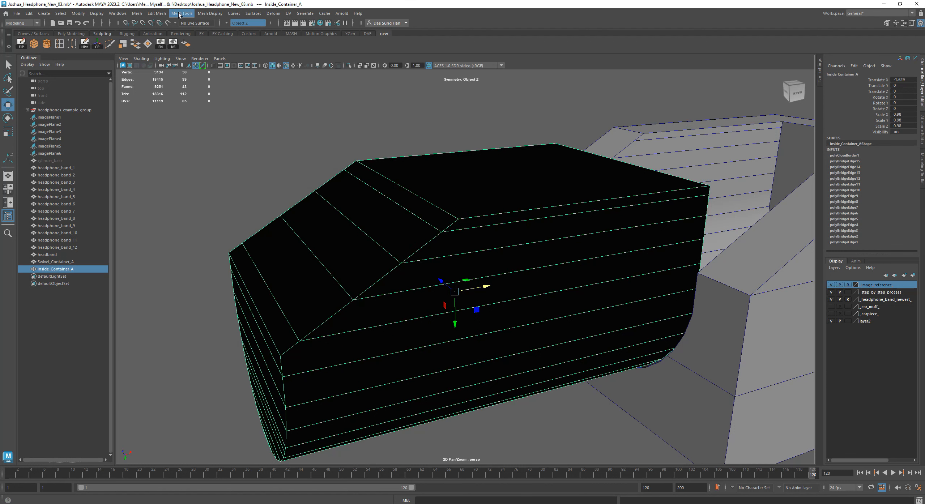
Step: Reverse the face normals of Inside_Container_A so that its shaded surfaces face outward
click(209, 13)
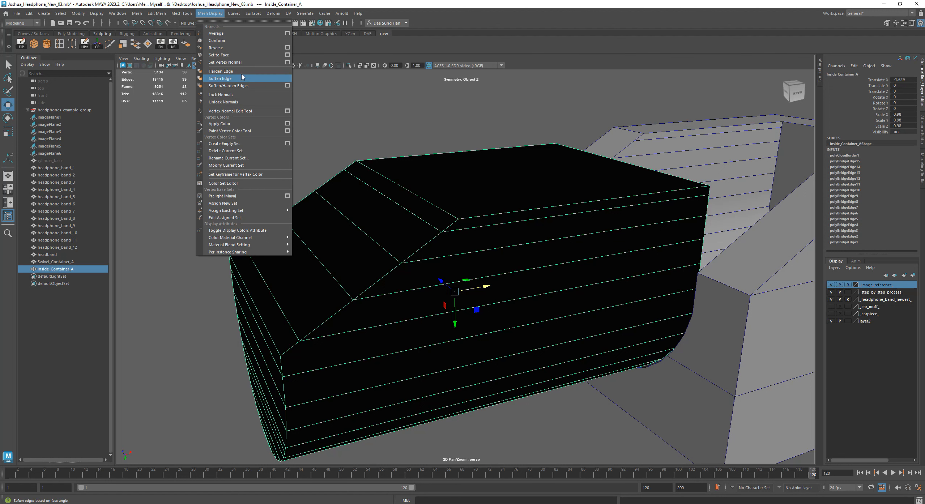
click(209, 48)
click(252, 142)
alt+drag(329, 196, 304, 238)
click(506, 255)
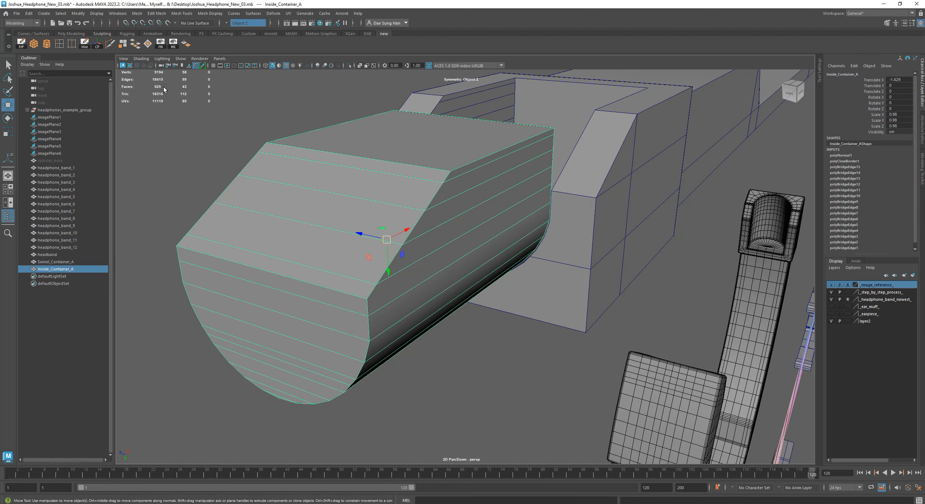
Step: Display the face normals of Inside_Container_A and examine their direction from outside and inside the mesh
click(160, 44)
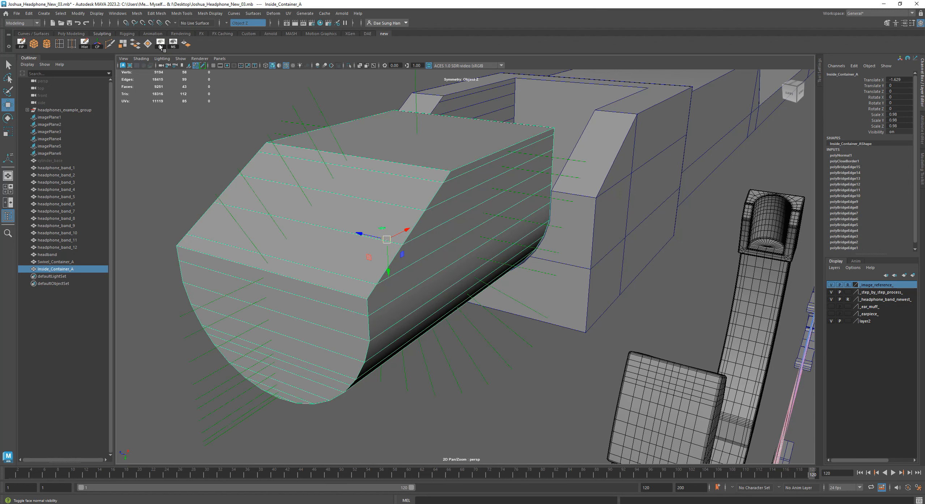
alt+drag(424, 205, 400, 180)
alt+drag(386, 166, 526, 165)
alt+drag(462, 293, 436, 282)
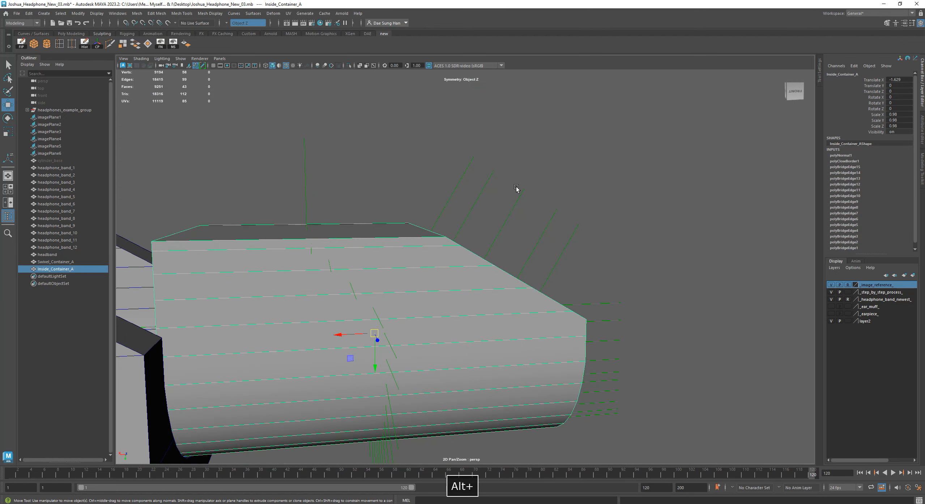
alt+drag(655, 242, 411, 269)
alt+right_drag(411, 269, 868, 384)
alt+drag(540, 322, 562, 248)
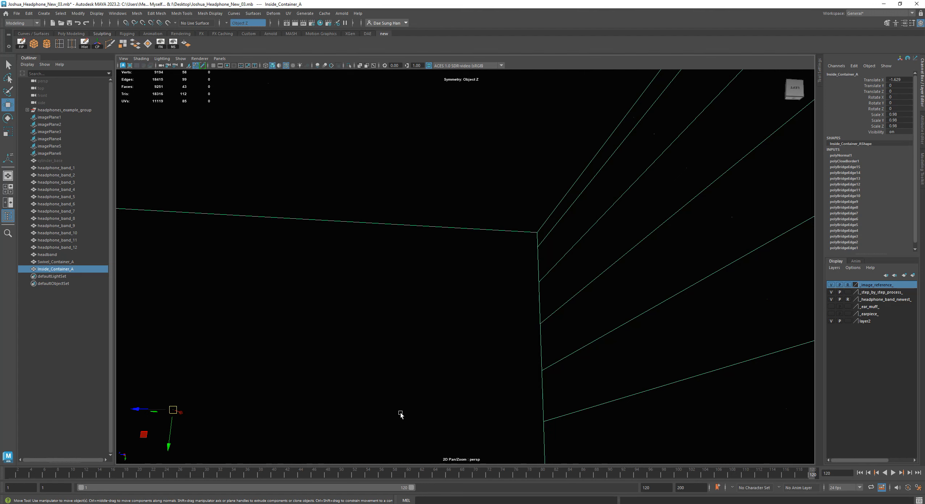
alt+drag(382, 288, 534, 251)
alt+scroll(443, 294, down, 5)
alt+drag(566, 361, 434, 357)
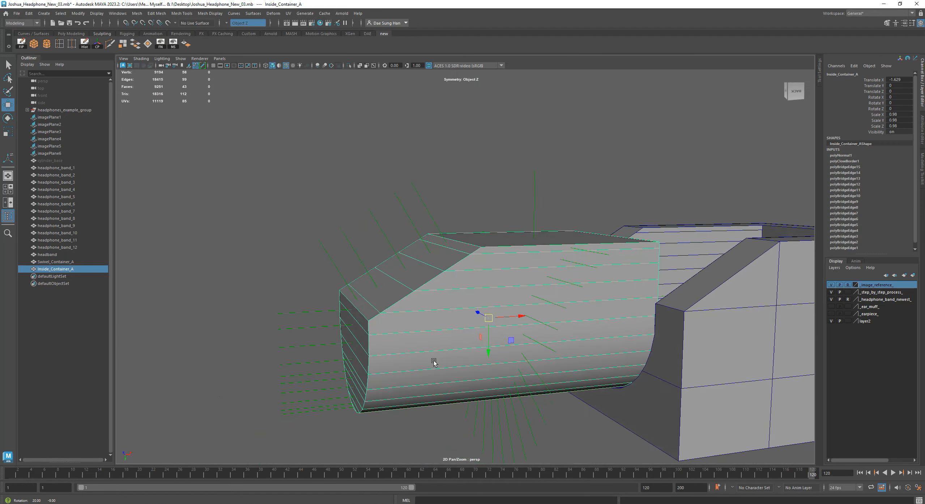
alt+drag(442, 303, 503, 238)
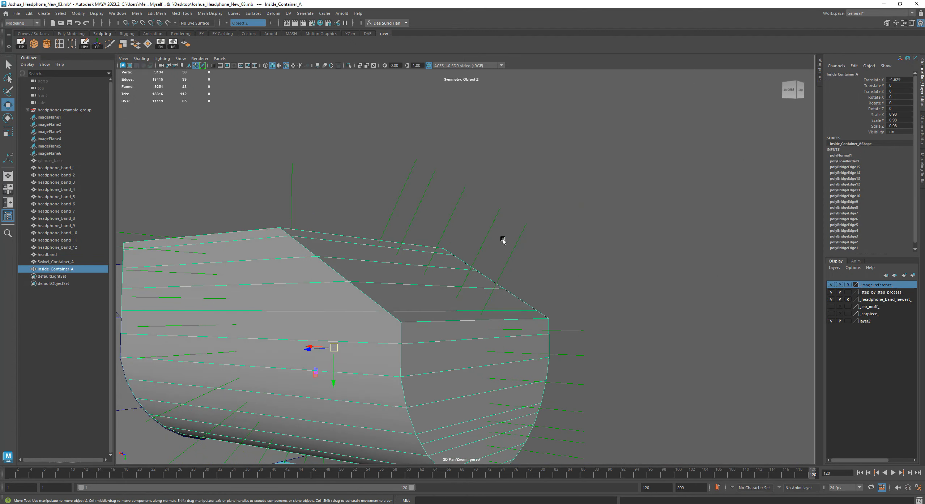
alt+drag(556, 284, 362, 302)
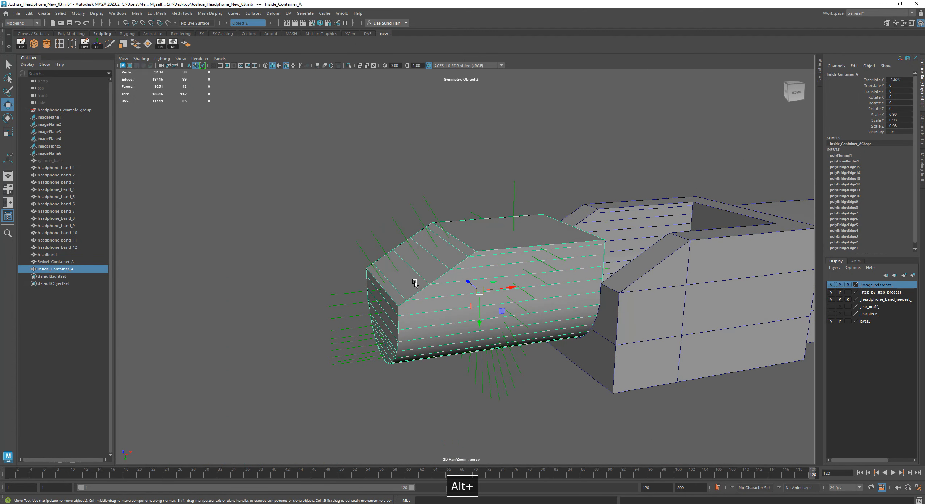
alt+right_drag(362, 258, 471, 258)
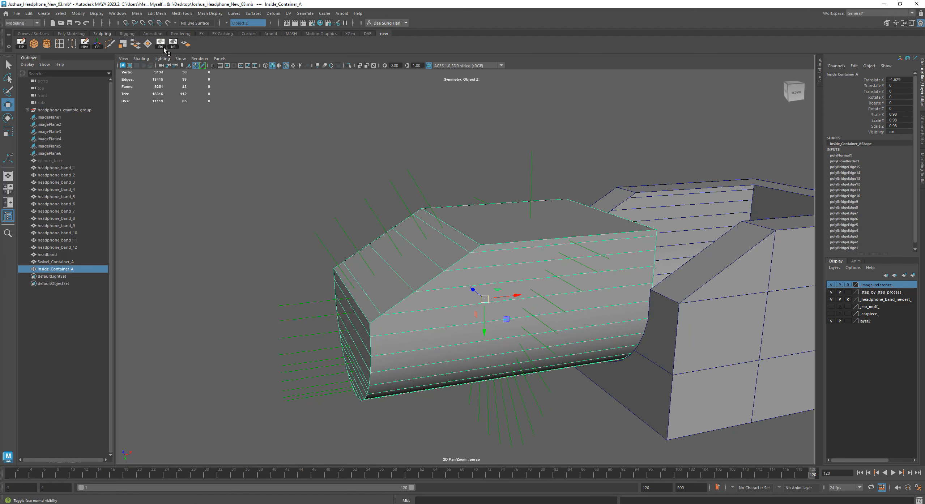
Step: Shorten the displayed face normals of Inside_Container_A by setting the normals size to 0.1
click(97, 13)
mouse_move(153, 114)
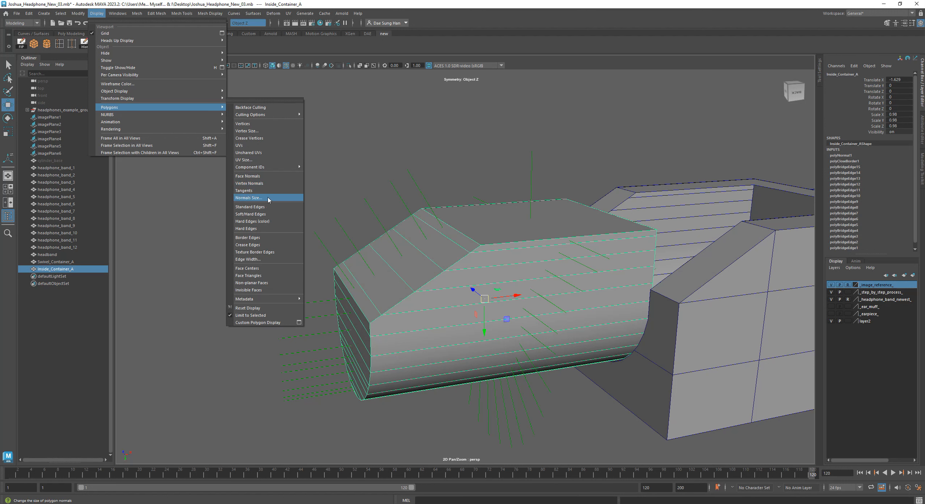
click(297, 46)
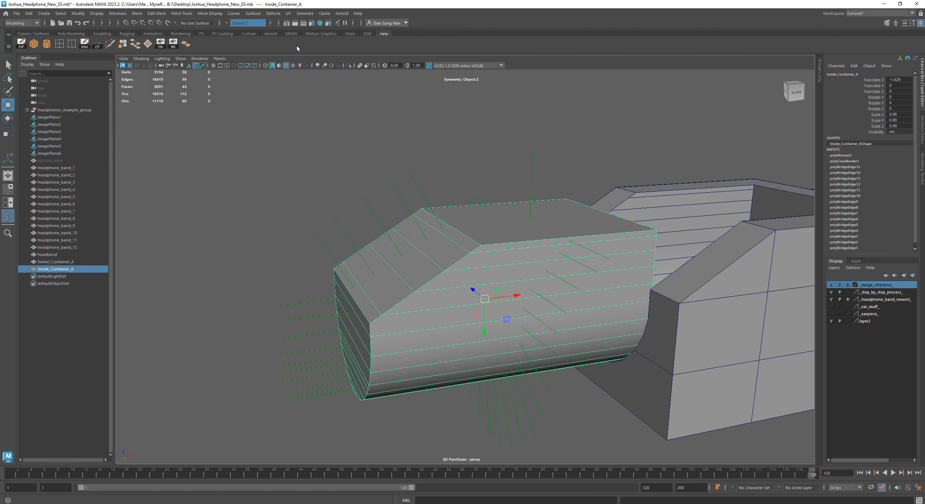
click(174, 44)
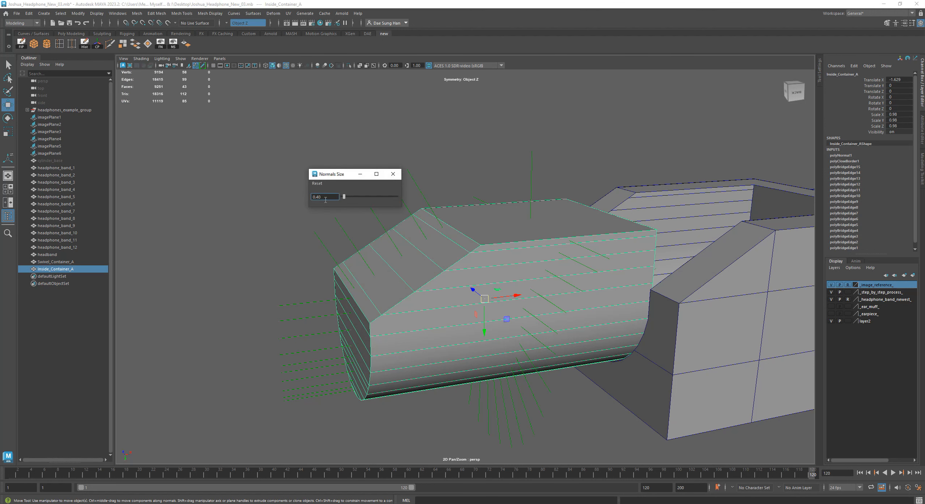
text(.)
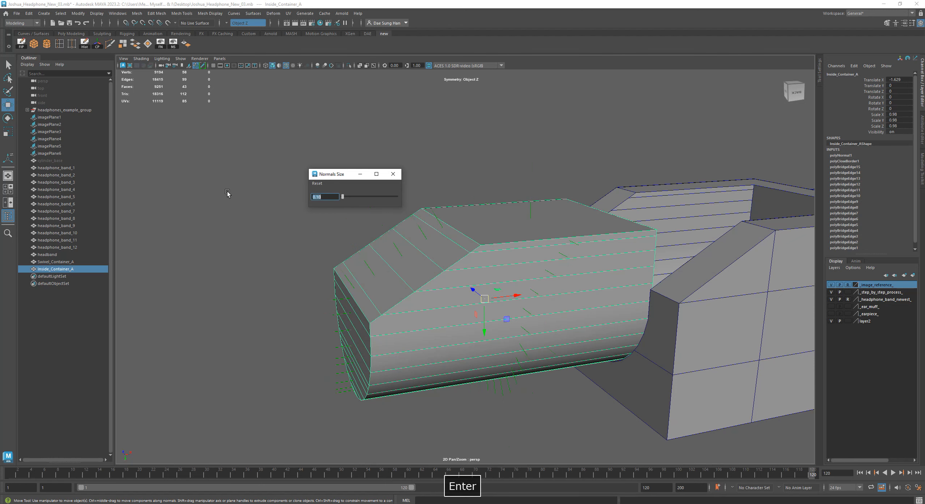
click(394, 174)
Step: Reverse the normals of Inside_Container_A to face inward and look at them from inside and outside the mesh
alt+drag(431, 289, 478, 259)
alt+drag(480, 291, 400, 283)
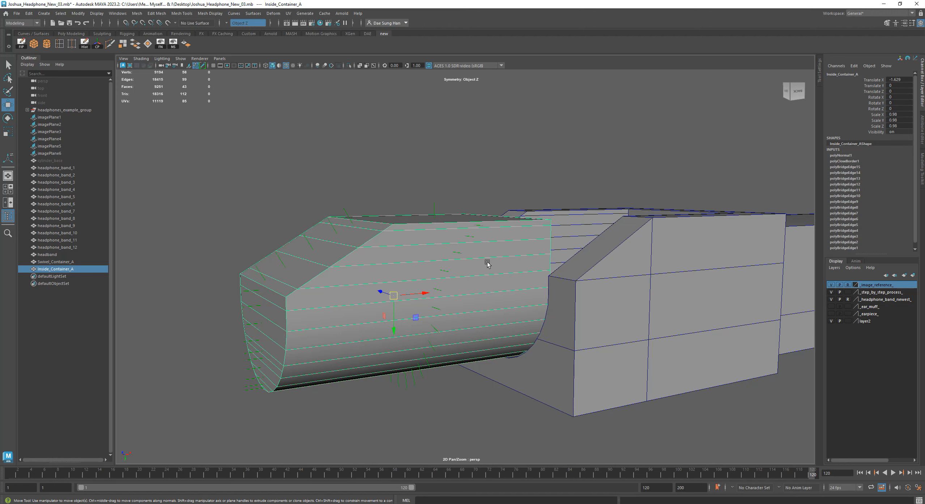
click(185, 44)
click(355, 175)
alt+drag(351, 269, 416, 260)
alt+right_drag(416, 259, 610, 319)
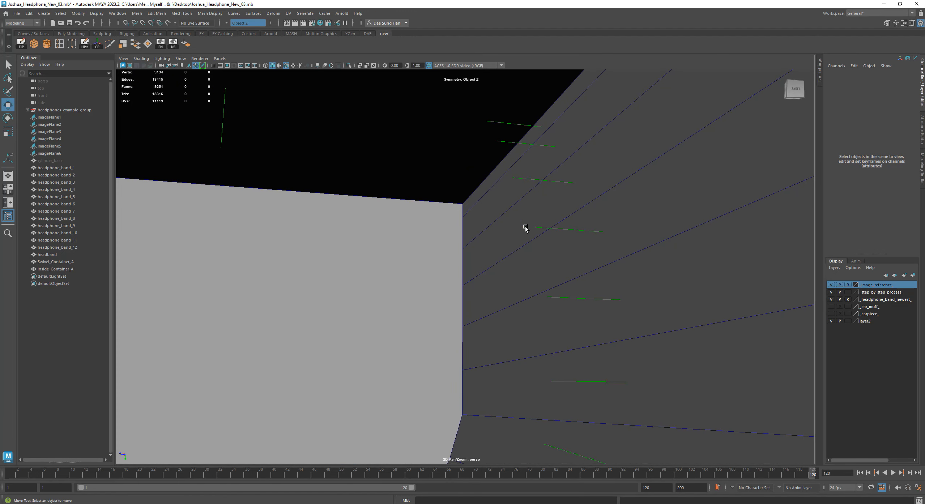
alt+middle_drag(526, 216, 603, 269)
alt+right_drag(603, 268, 293, 221)
alt+drag(293, 220, 331, 267)
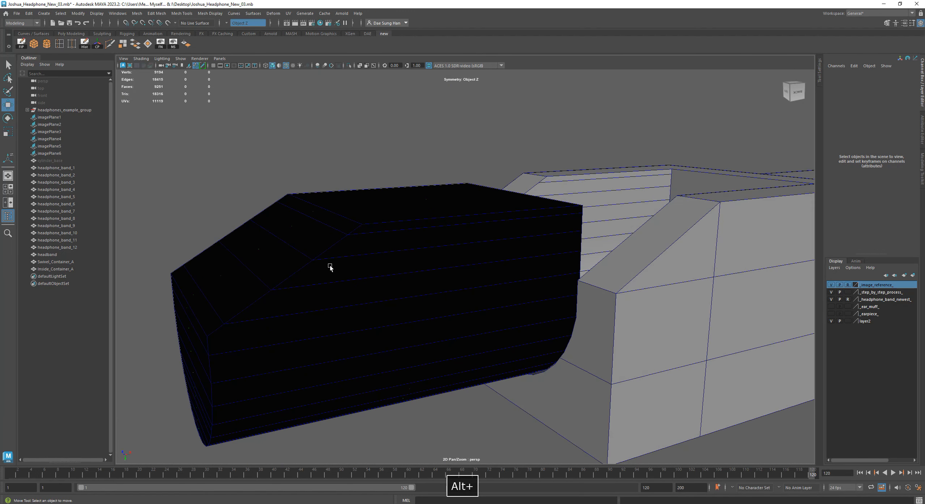
Step: Reverse the normals of Inside_Container_A again so they face outward, and reselect the object
click(330, 267)
key(w)
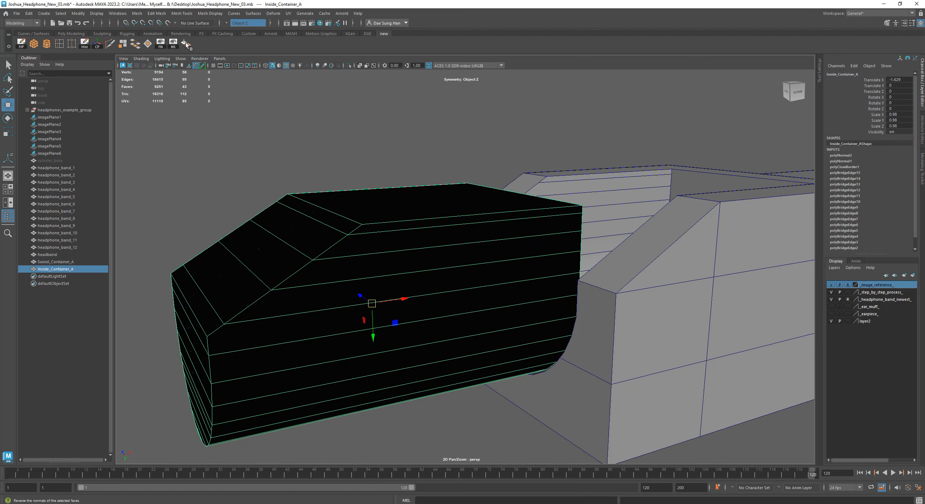
click(186, 43)
click(324, 175)
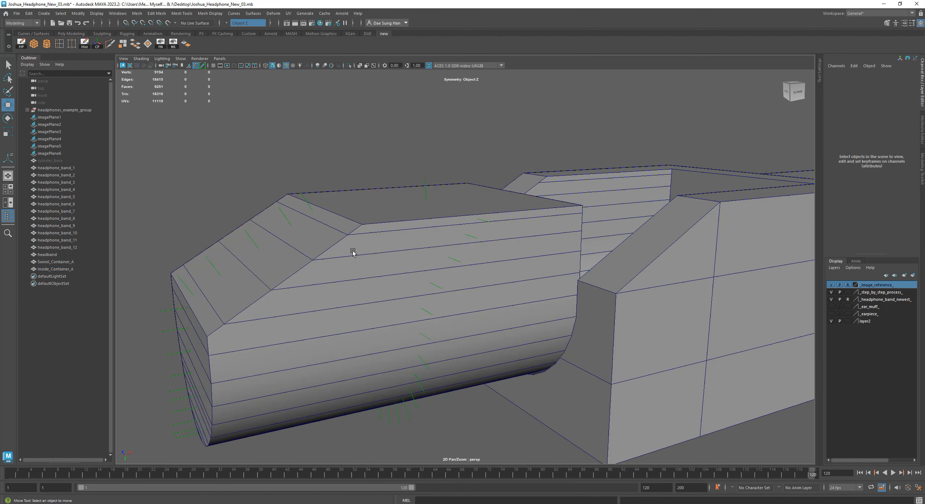
click(358, 243)
key(w)
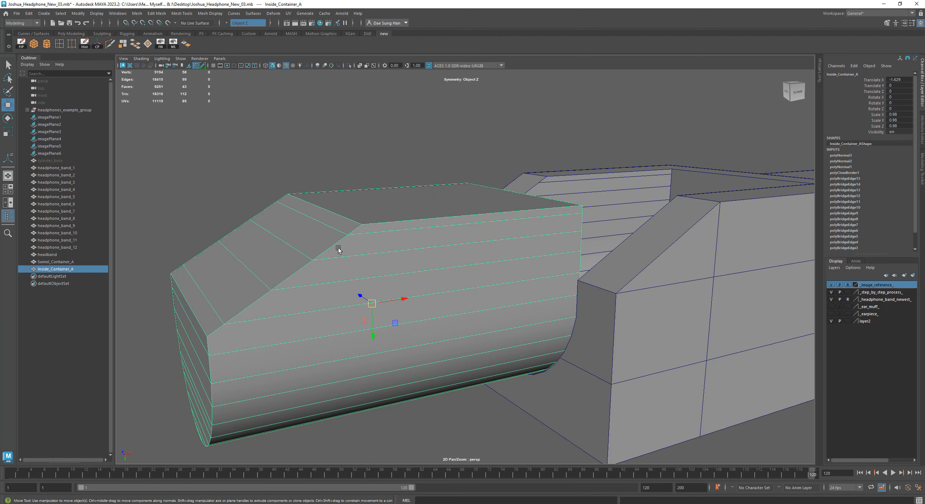
Step: Move Inside_Container_A back into the outer container by setting its Translate X to 0
click(438, 237)
alt+drag(438, 238, 326, 322)
click(416, 282)
alt+drag(416, 283, 342, 303)
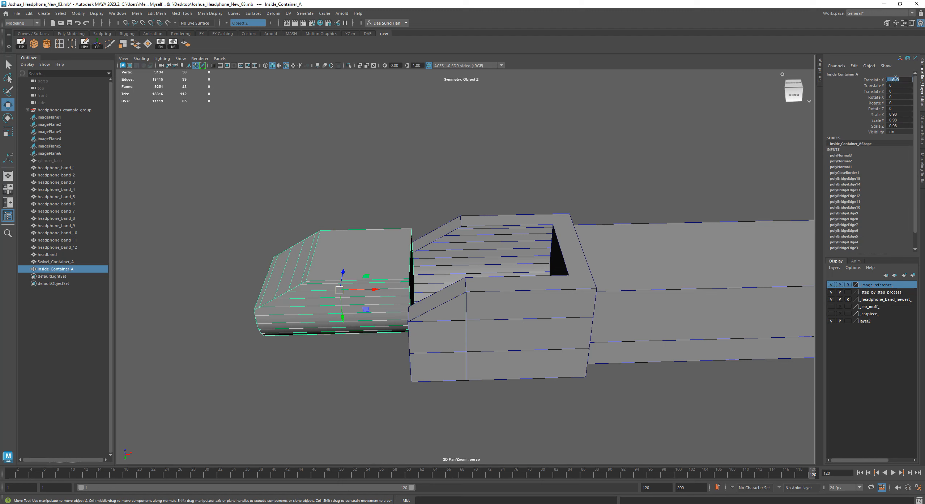
text(0)
key(Return)
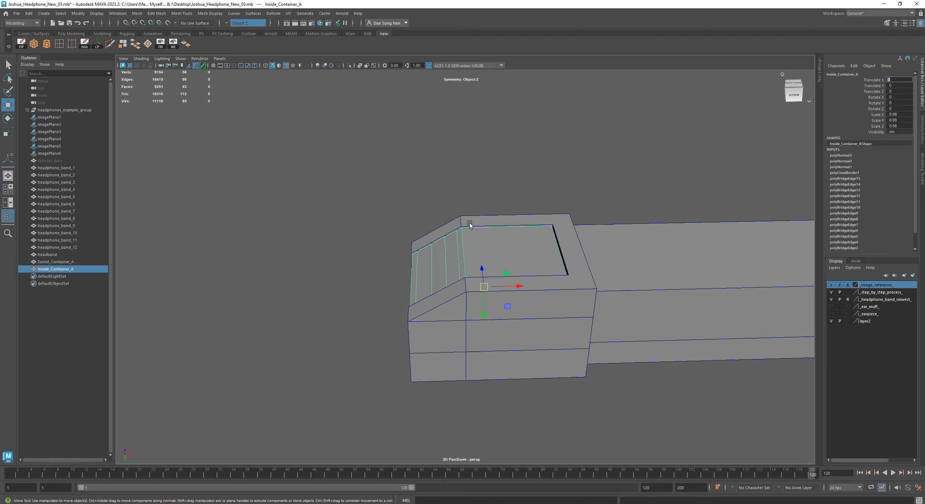
Step: Check how Inside_Container_A fits in the outer container from several sides and save the scene
alt+right_drag(467, 223, 519, 243)
alt+drag(494, 267, 604, 275)
click(609, 308)
alt+drag(609, 308, 465, 273)
key(ctrl+s)
Step: Look over the headphone reference images, the band progress models and the finished example, and frame the headband
alt+drag(520, 292, 522, 318)
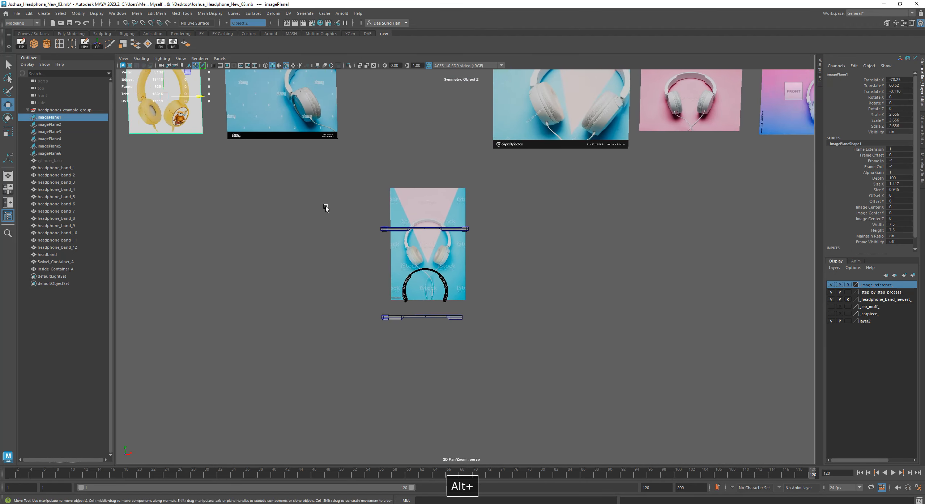
alt+right_drag(325, 206, 548, 302)
alt+middle_drag(342, 261, 590, 315)
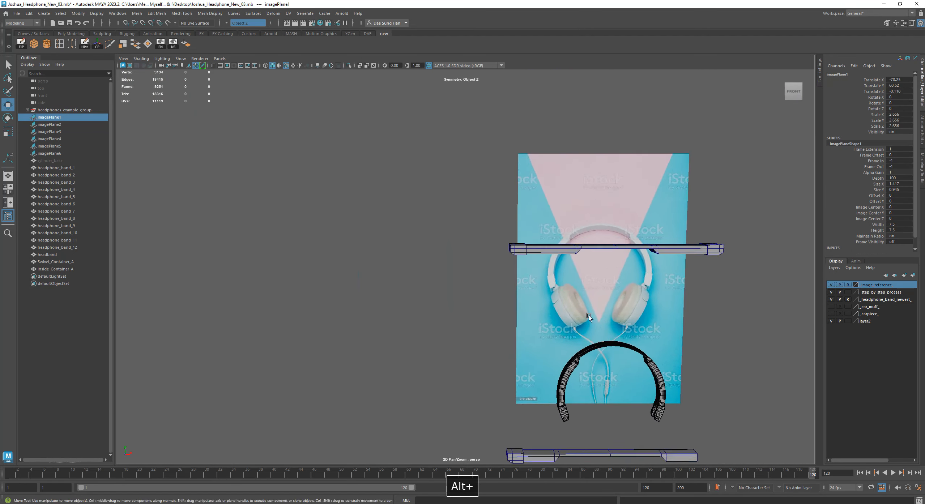
alt+right_drag(589, 315, 315, 244)
alt+middle_drag(314, 244, 590, 380)
alt+right_drag(304, 261, 540, 272)
alt+middle_drag(540, 273, 384, 302)
alt+right_drag(383, 302, 481, 258)
alt+right_drag(510, 289, 232, 344)
alt+middle_drag(496, 391, 480, 268)
alt+middle_drag(558, 285, 348, 195)
alt+right_drag(348, 195, 365, 141)
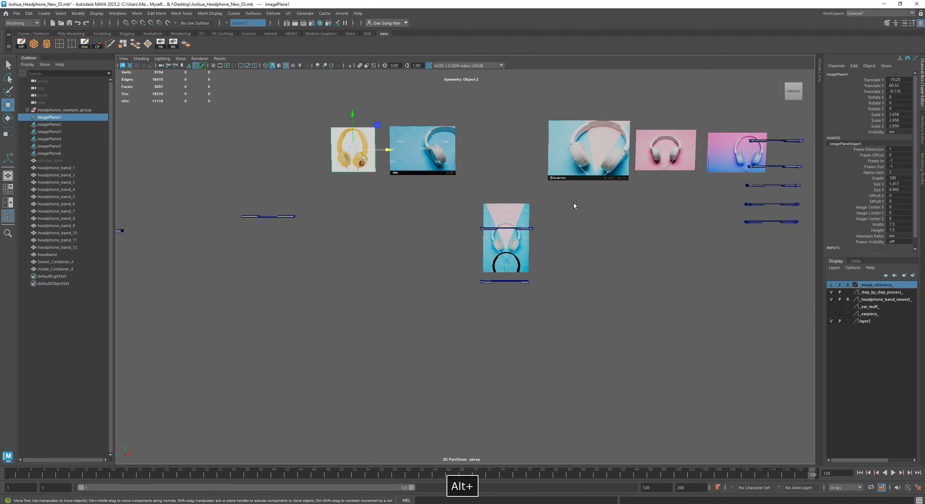
alt+middle_drag(478, 243, 464, 237)
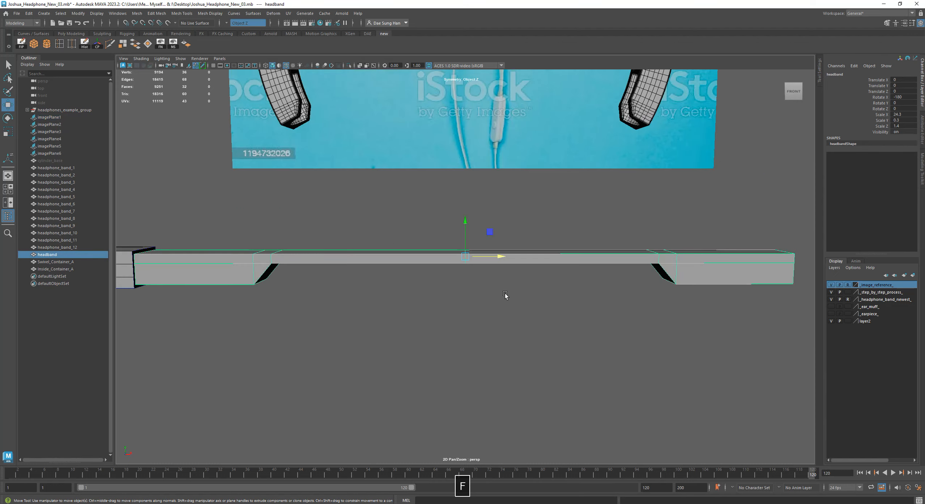
Step: Show the _earpiece_ layer, duplicate the example's swivel_A and expand headphones_example_group to find the copy
alt+drag(504, 296, 355, 153)
alt+right_drag(355, 153, 505, 236)
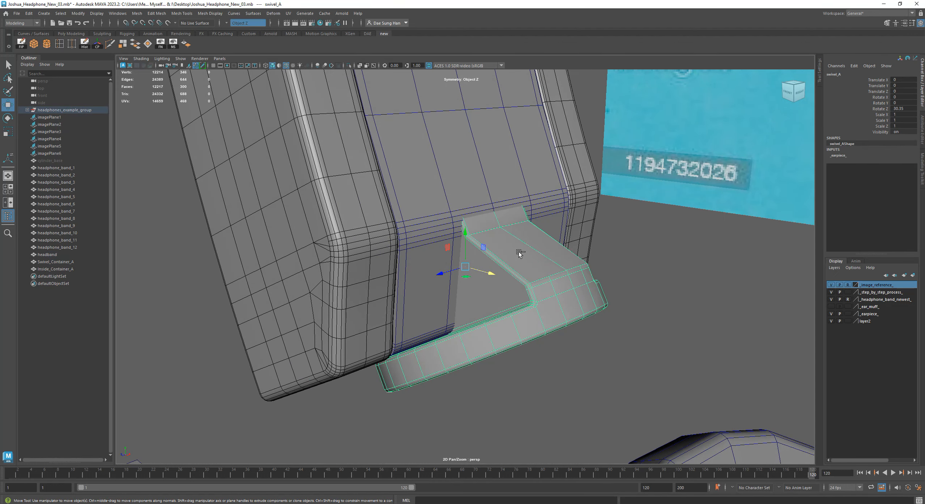
key(ctrl+d)
shift+click(27, 110)
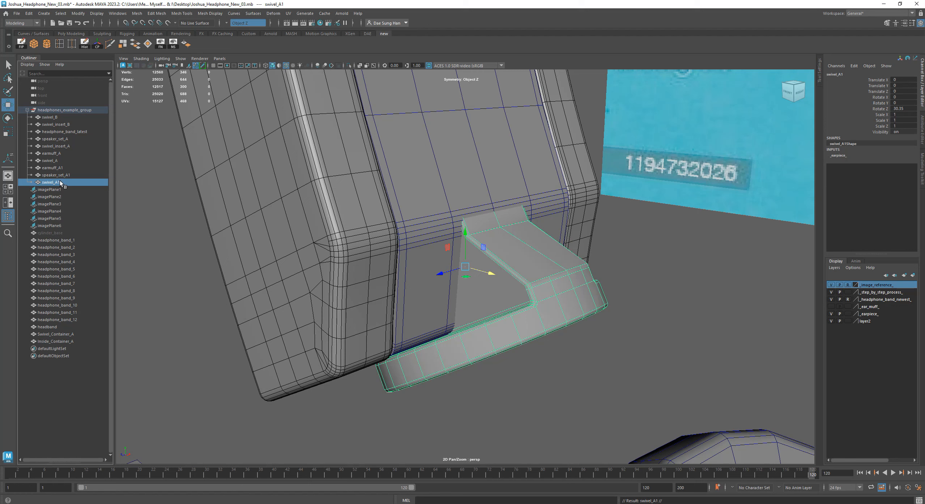
Step: Move the duplicated swivel out of the example headphones to about X -2.673 and Y -1.133
alt+drag(468, 238, 458, 126)
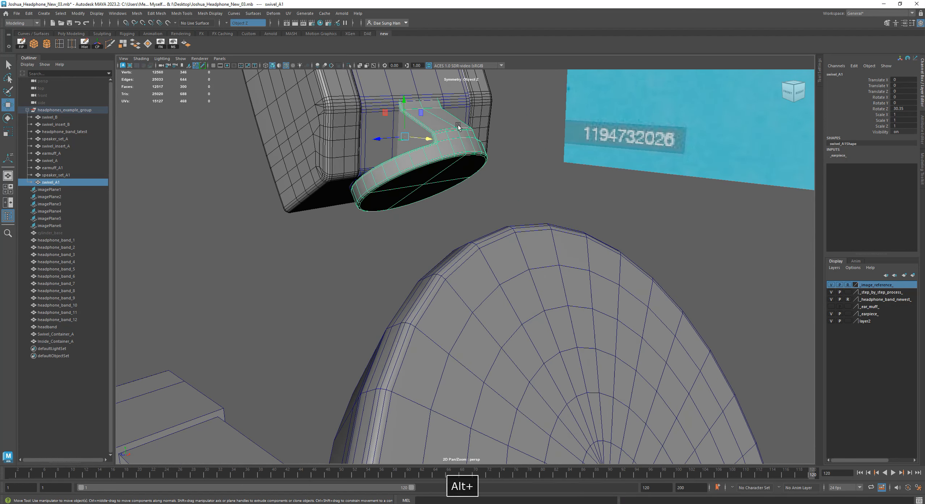
alt+drag(406, 100, 289, 291)
alt+right_drag(599, 298, 517, 298)
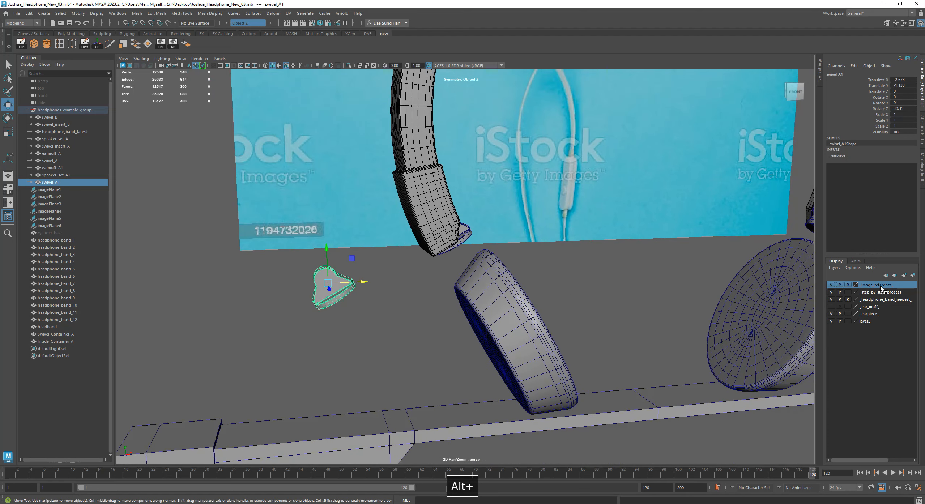
Step: With the _earpiece_ layer hidden, set the duplicated swivel's Rotate Z to 0 and place it near the headband's end at about X -9.349, Y -3.084
drag(512, 240, 269, 242)
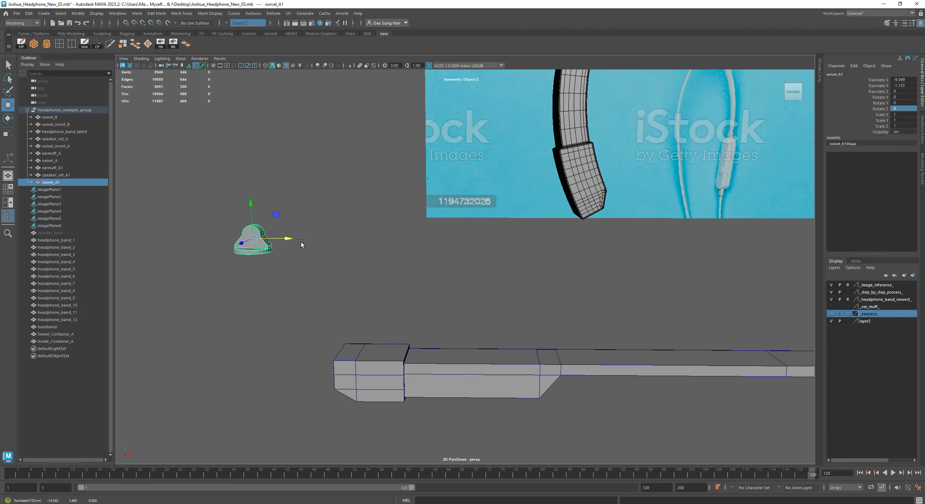
alt+middle_drag(243, 210, 343, 134)
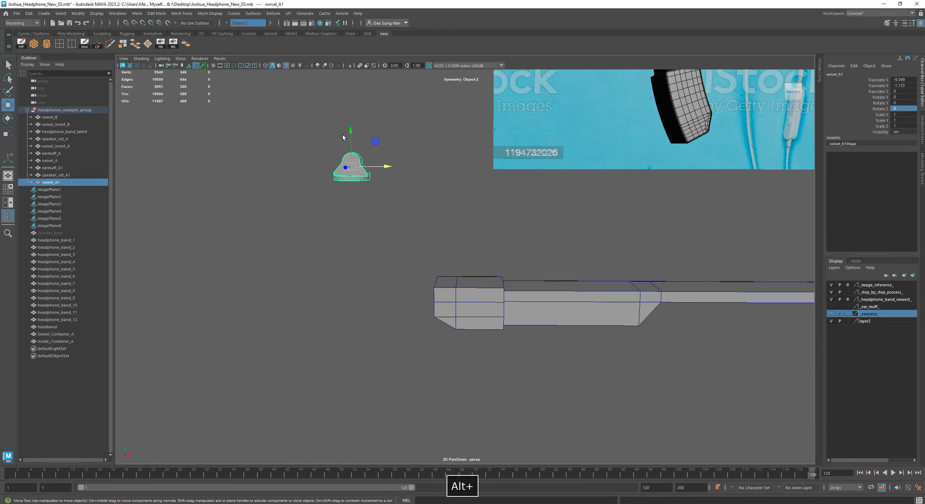
drag(348, 128, 352, 202)
Step: Examine the duplicated swivel's shape up close and its position relative to the swivel container
alt+right_drag(365, 208, 488, 231)
alt+middle_drag(376, 215, 448, 159)
alt+drag(330, 165, 481, 275)
alt+middle_drag(366, 247, 436, 213)
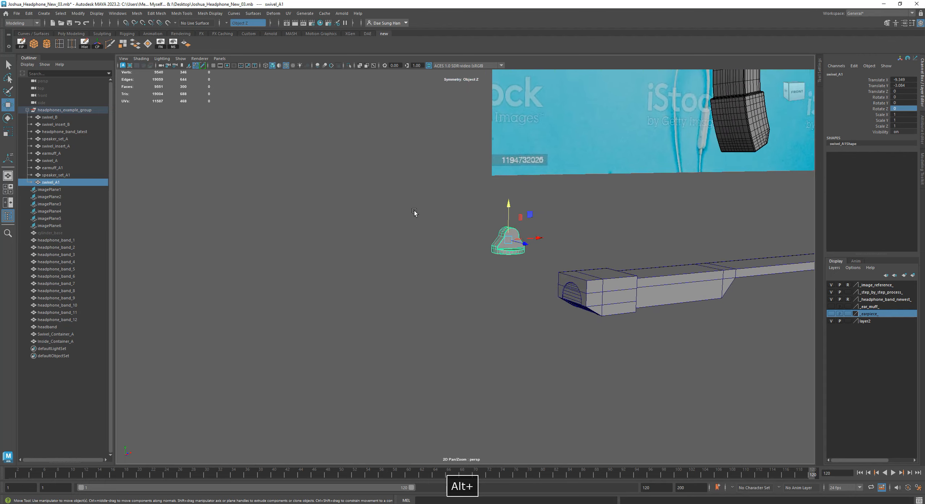
alt+right_drag(437, 213, 652, 277)
alt+middle_drag(619, 248, 467, 243)
alt+drag(467, 243, 404, 258)
alt+right_drag(403, 258, 474, 233)
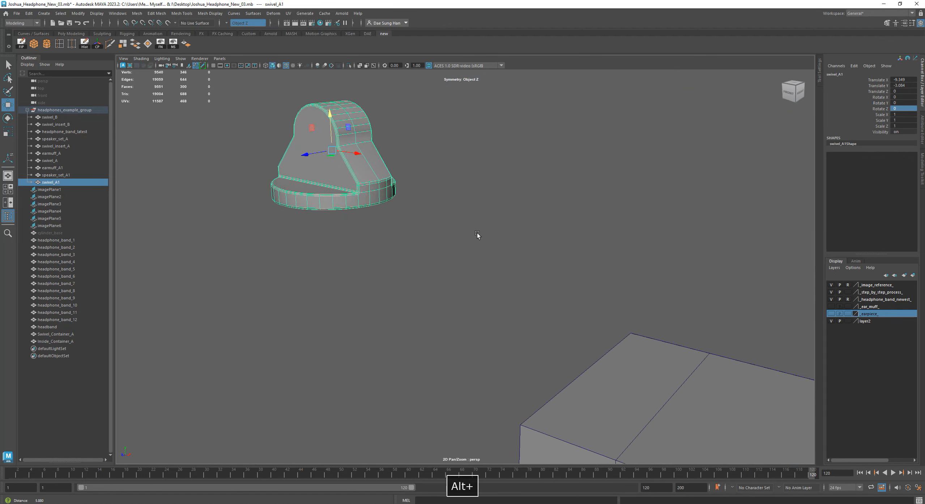
Step: Compare the duplicated swivel with the swivel container and its arched opening from several angles
alt+middle_drag(372, 198, 480, 283)
alt+right_drag(480, 283, 507, 262)
alt+drag(507, 262, 514, 250)
click(546, 277)
alt+drag(545, 277, 440, 256)
alt+right_drag(440, 256, 536, 243)
alt+drag(536, 243, 568, 278)
click(579, 348)
alt+drag(580, 348, 356, 259)
click(381, 258)
Step: Raise the duplicated swivel to about Y -2.486, clear of the headband's end
click(389, 188)
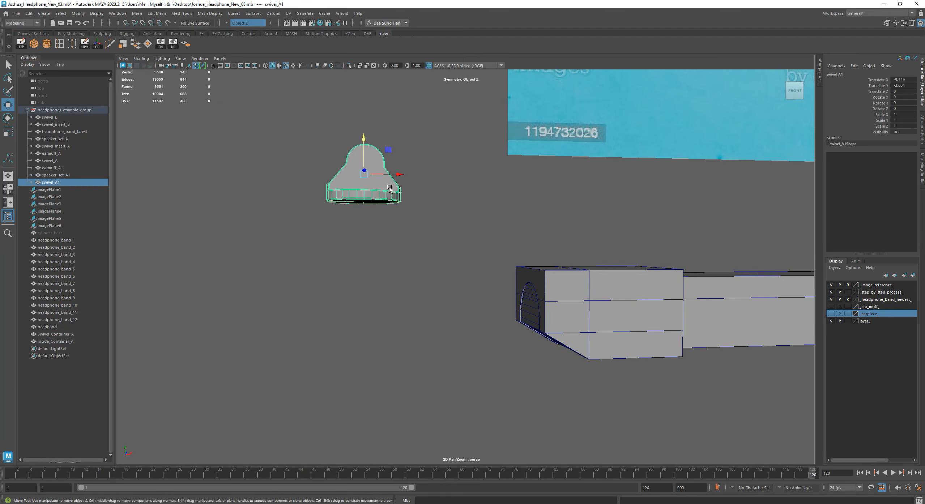
drag(359, 139, 362, 91)
alt+drag(456, 185, 363, 147)
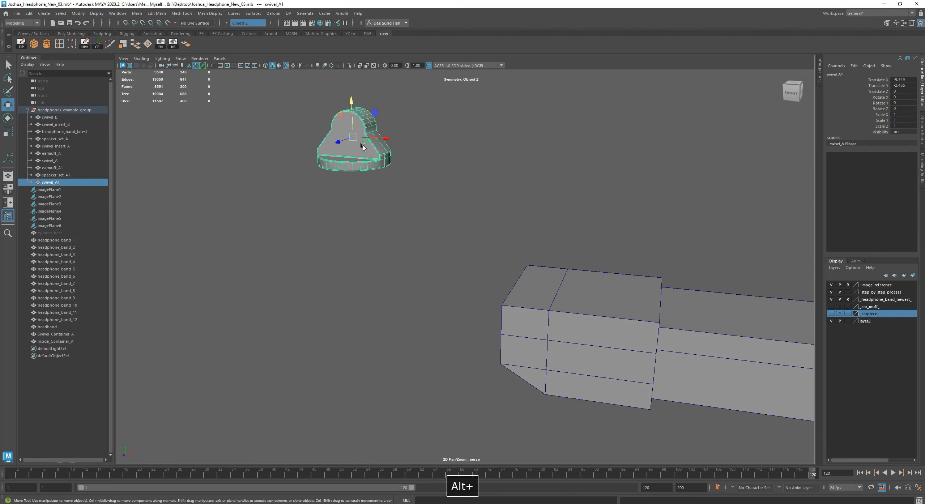
alt+drag(431, 154, 474, 189)
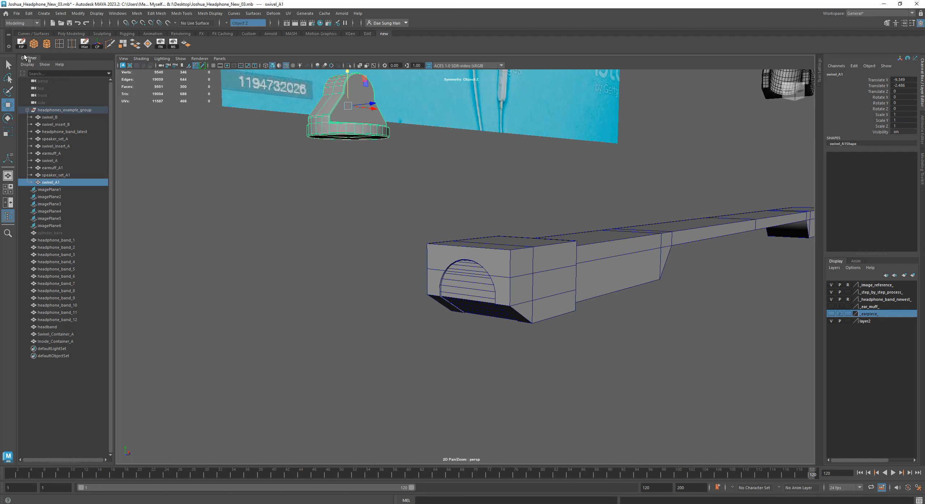
Step: Create a polygon cylinder with Rotate Z set to 90 and Subdivisions Axis set to 32
click(47, 44)
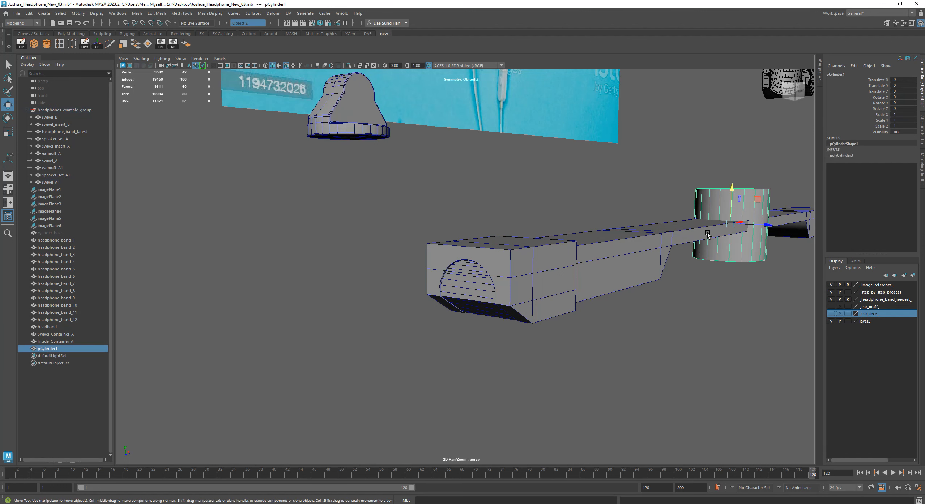
key(e)
drag(744, 192, 725, 260)
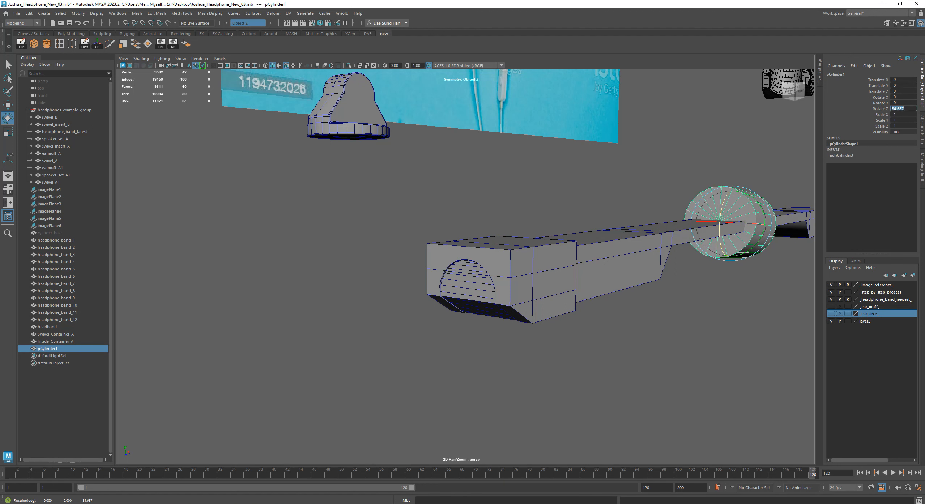
key(Return)
click(846, 155)
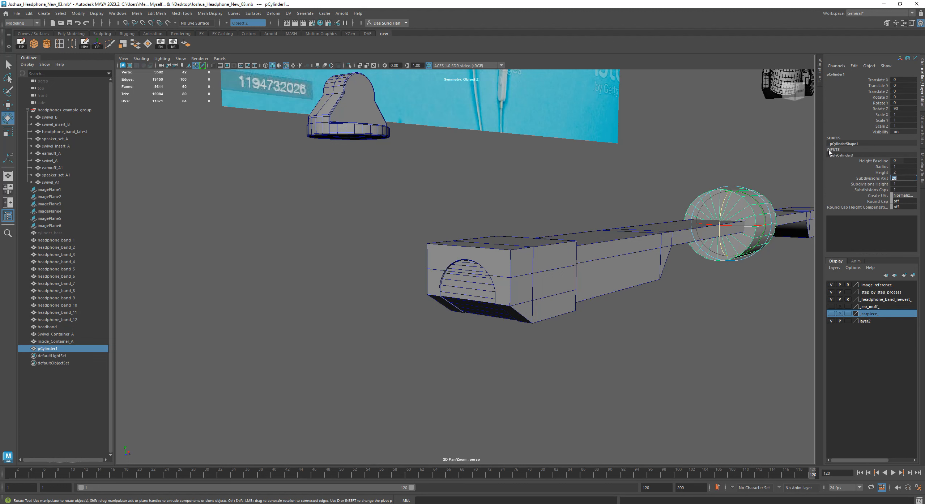
text(32)
key(Return)
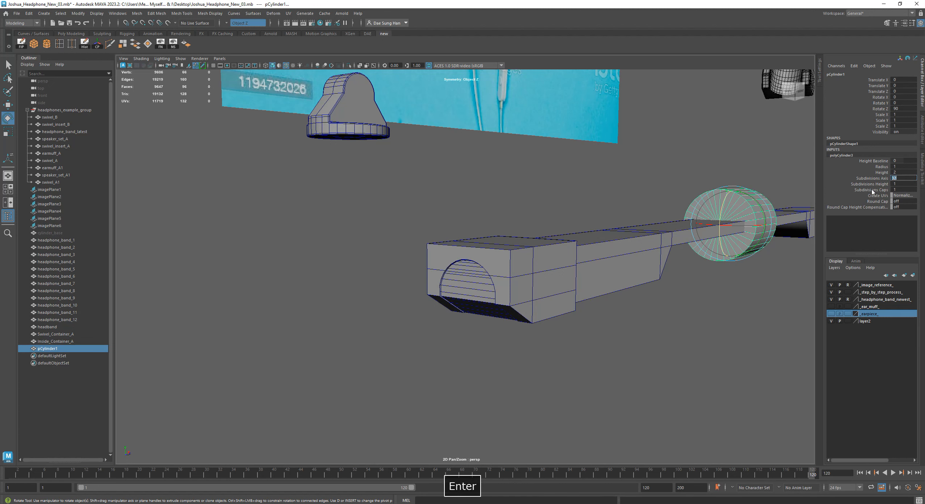
Step: Set the new cylinder's Scale X and Scale Z to 0.55
click(886, 114)
ctrl+click(885, 127)
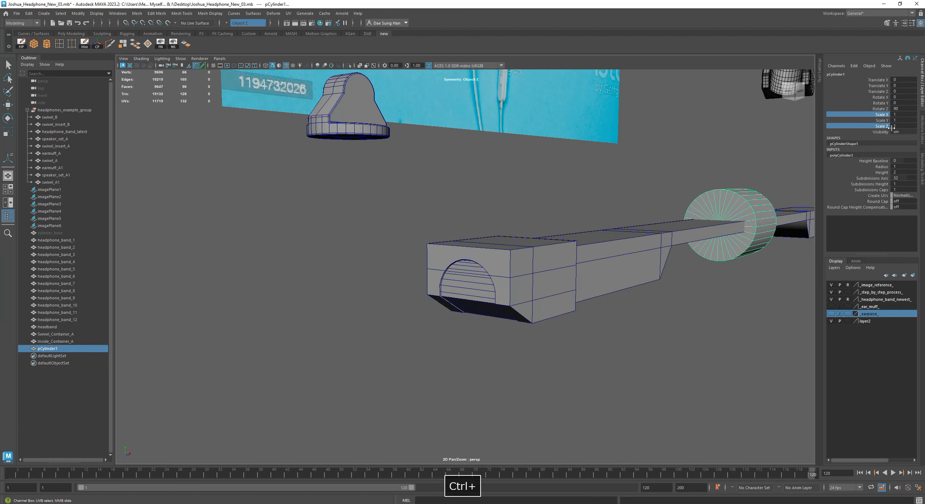
click(903, 127)
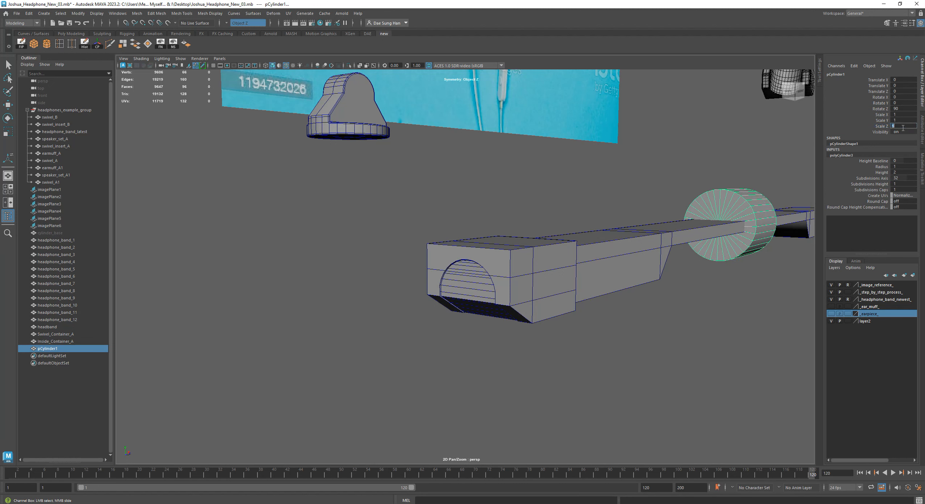
ctrl+click(906, 114)
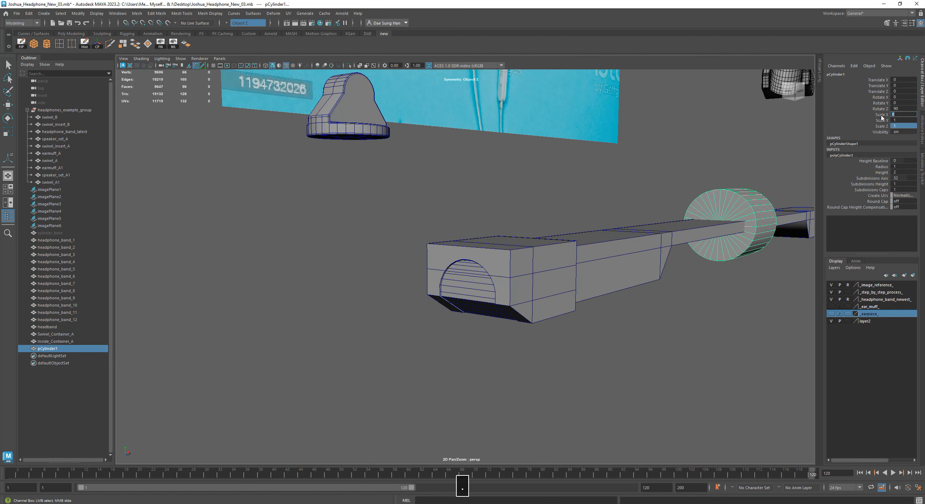
key(Return)
Step: Move the cylinder into the swivel container's arched opening, at about X -11.261 and Y -0.504
alt+drag(721, 220, 660, 190)
key(w)
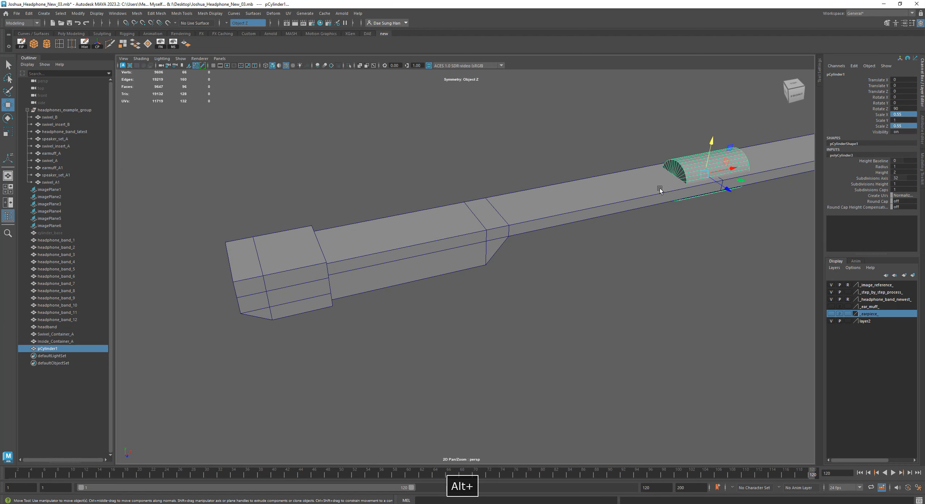
drag(736, 166, 321, 255)
alt+middle_drag(321, 255, 500, 204)
drag(508, 227, 476, 249)
key(f)
alt+drag(364, 256, 491, 238)
alt+scroll(486, 250, down, 3)
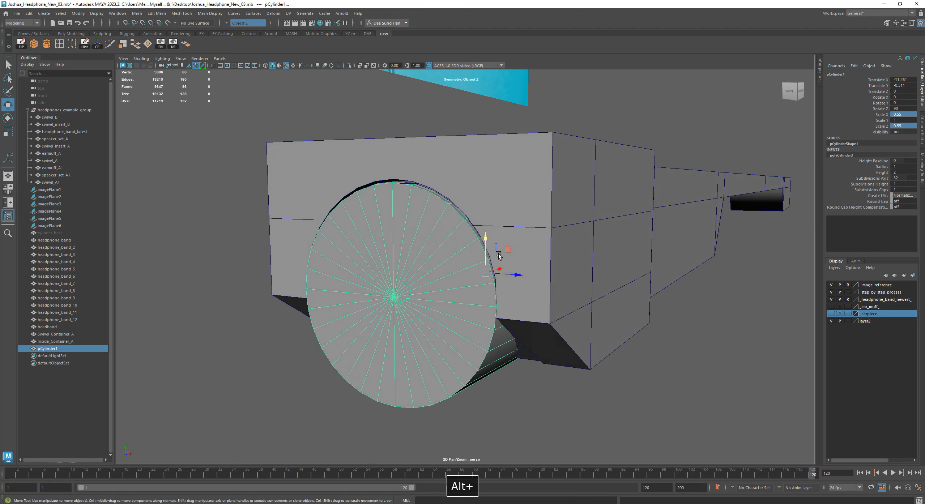
drag(489, 246, 492, 195)
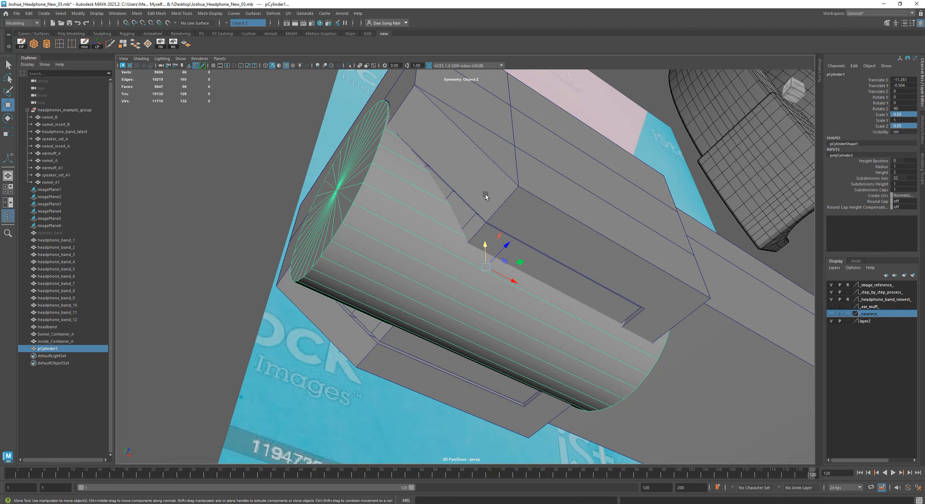
Step: In the side view, lower the cylinder to about Y -0.545 inside the container's arch
key(space)
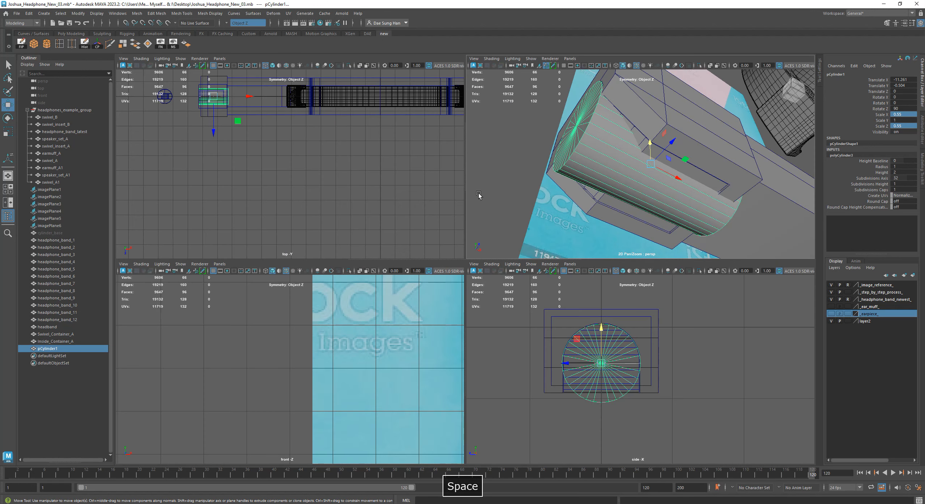
alt+right_drag(600, 364, 638, 398)
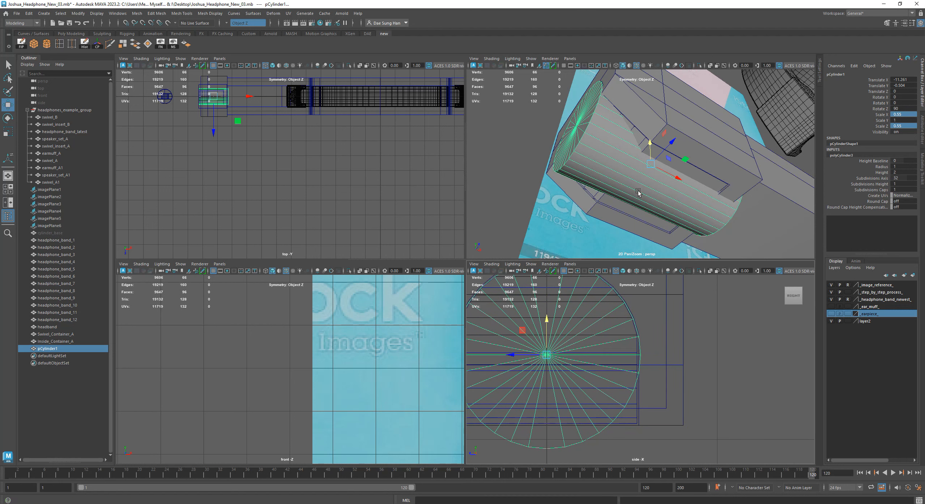
alt+drag(640, 194, 658, 197)
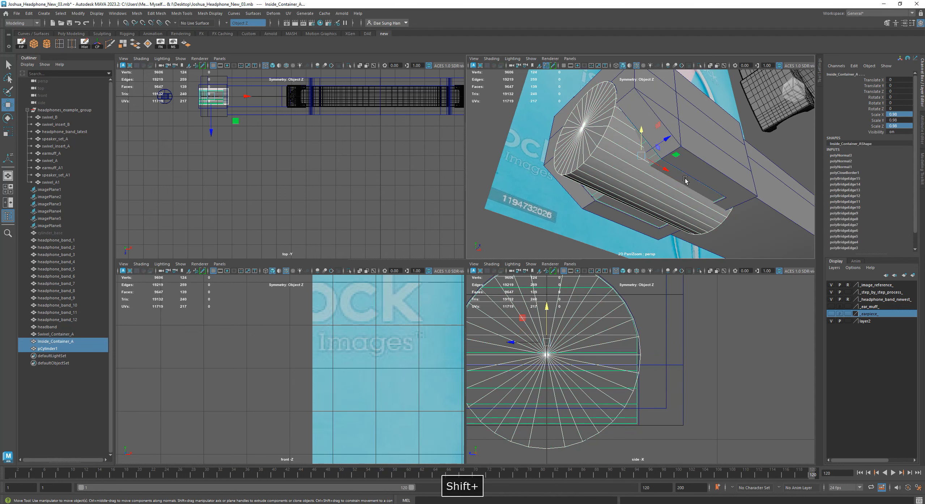
click(698, 369)
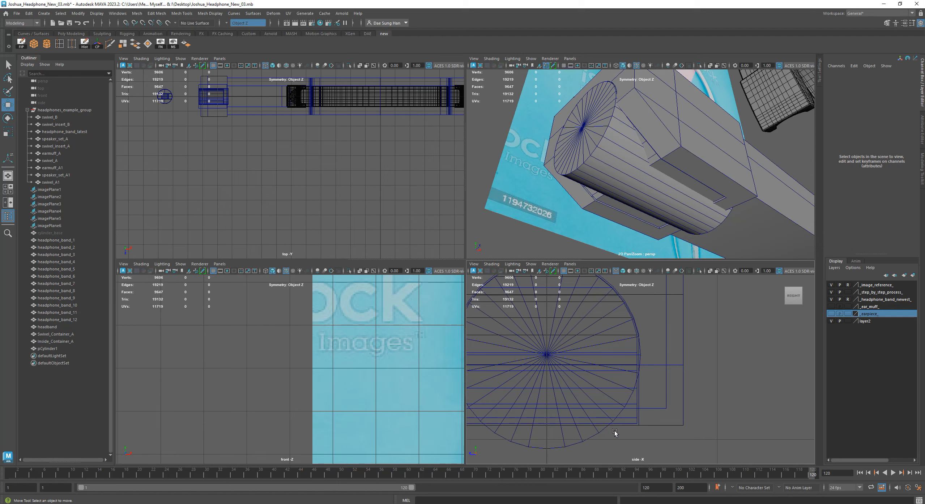
click(600, 435)
key(space)
alt+right_drag(478, 344, 688, 376)
alt+middle_drag(374, 363, 436, 244)
drag(416, 242, 422, 334)
alt+right_drag(615, 300, 583, 297)
alt+middle_drag(465, 258, 454, 332)
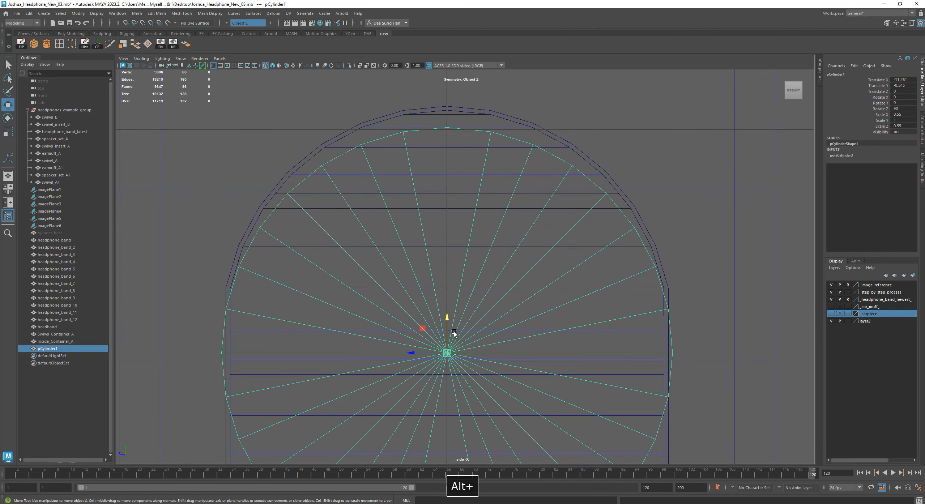
Step: Raise the cylinder to about Y -0.503 so its rim follows the arched inner edge of Inside_Container_A
key(space)
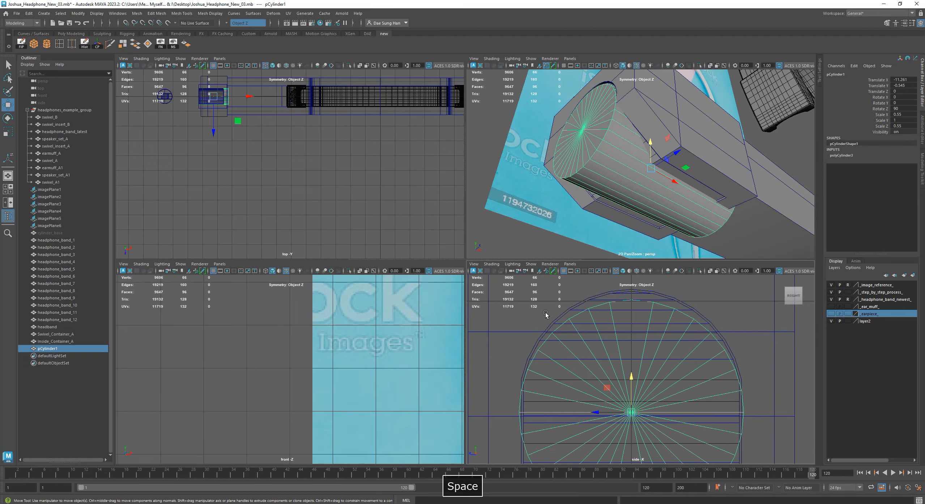
key(space)
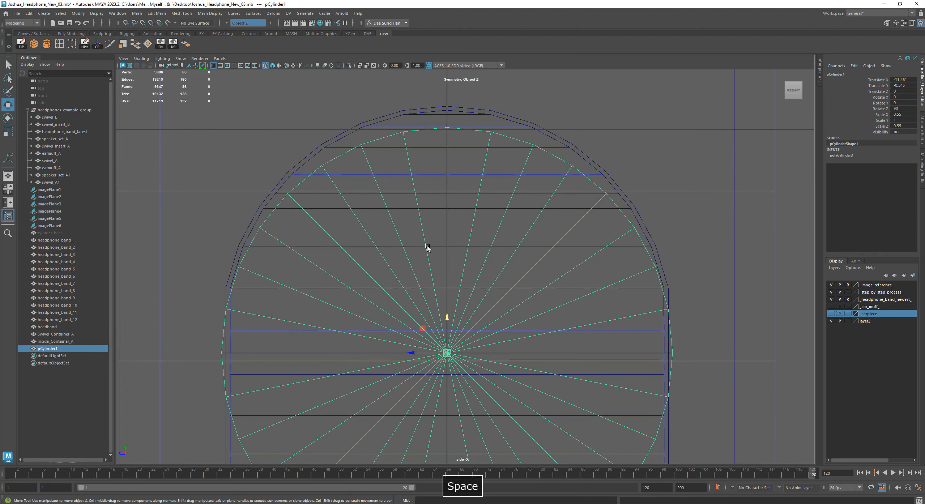
drag(445, 318, 451, 306)
alt+right_drag(422, 316, 517, 260)
click(473, 243)
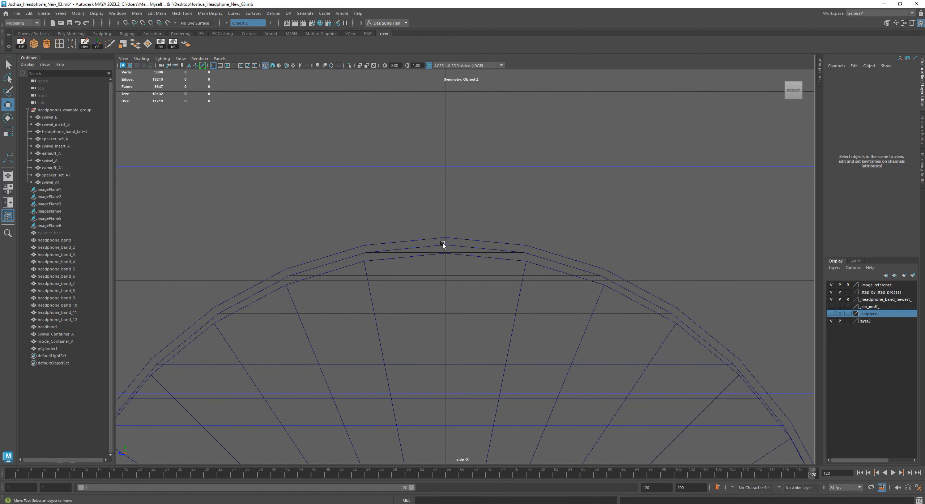
click(443, 244)
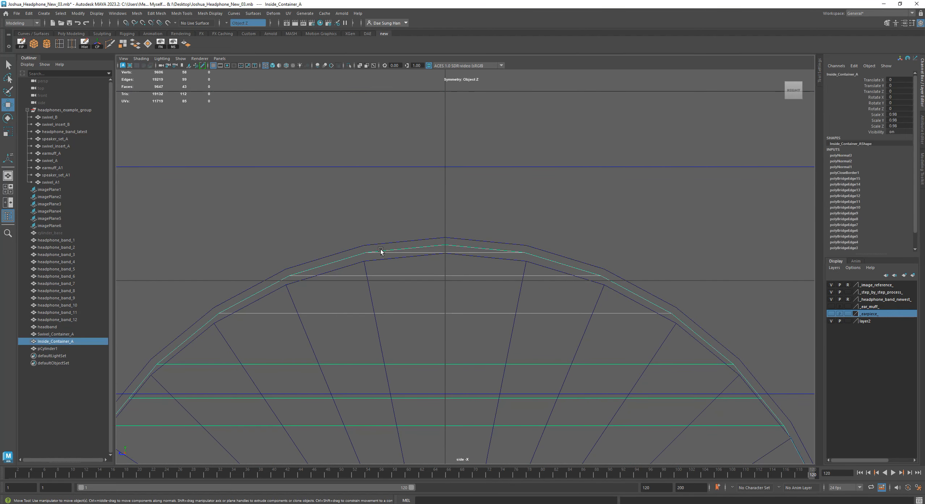
click(527, 264)
alt+right_drag(525, 263, 570, 422)
drag(449, 397, 454, 386)
alt+right_drag(423, 275, 419, 140)
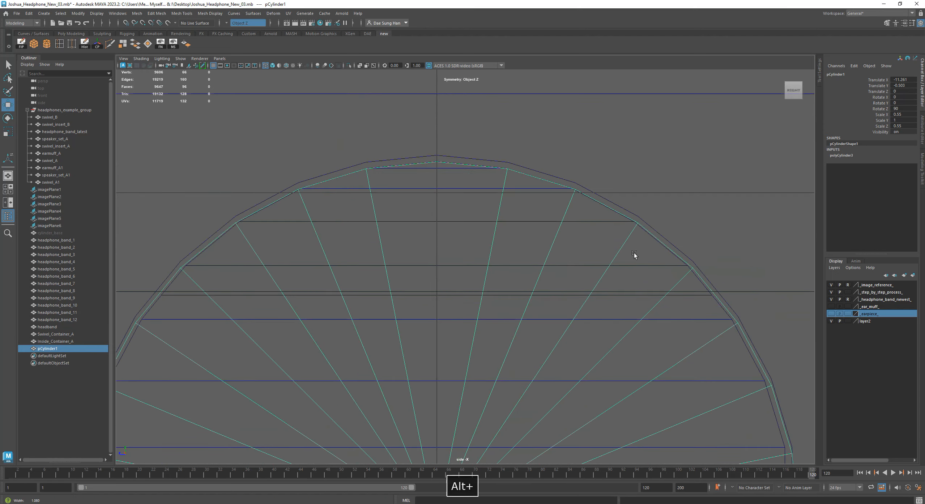
Step: In the perspective view, slide the cylinder out of the container along X to about -13.323
key(space)
key(space)
alt+drag(656, 186, 515, 250)
alt+right_drag(515, 250, 387, 225)
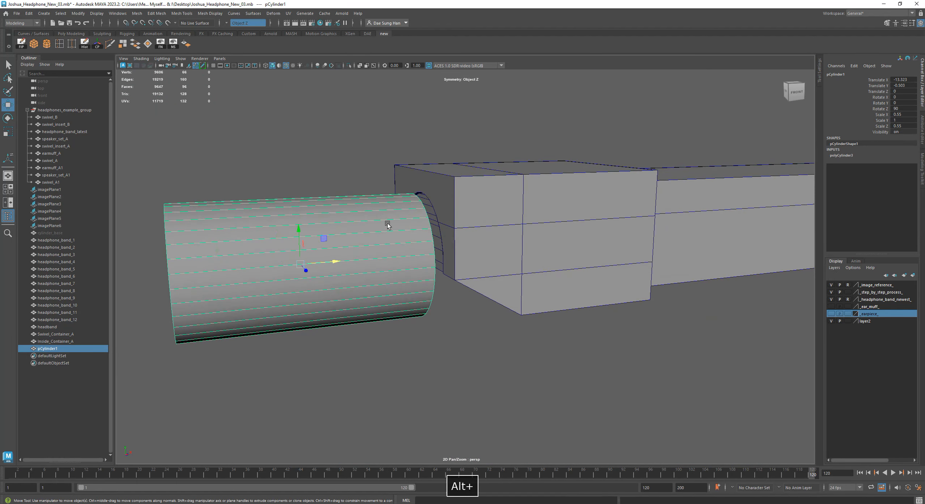
alt+drag(398, 248, 400, 244)
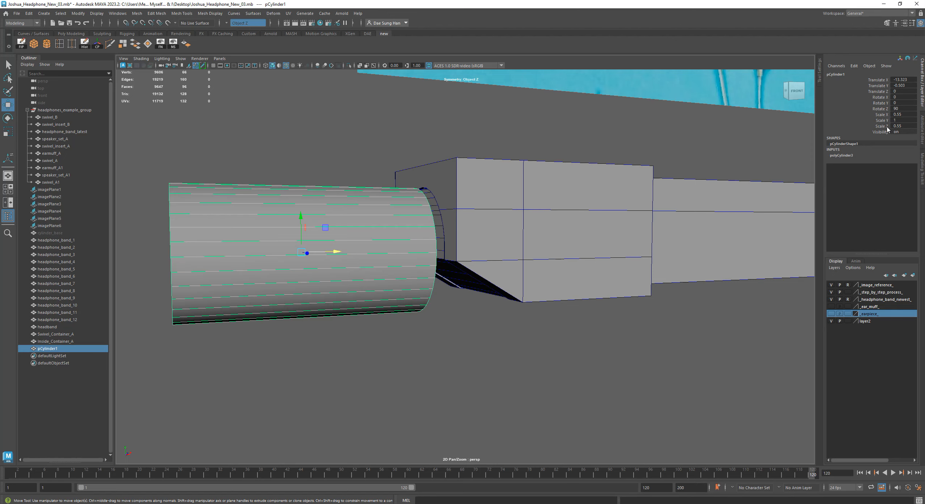
Step: Flatten the cylinder into a thin disc with Scale Y at about 0.077
alt+drag(514, 274, 435, 286)
key(r)
drag(380, 277, 412, 271)
alt+drag(413, 271, 453, 264)
alt+right_drag(452, 262, 470, 261)
drag(355, 278, 310, 281)
alt+right_drag(310, 281, 276, 253)
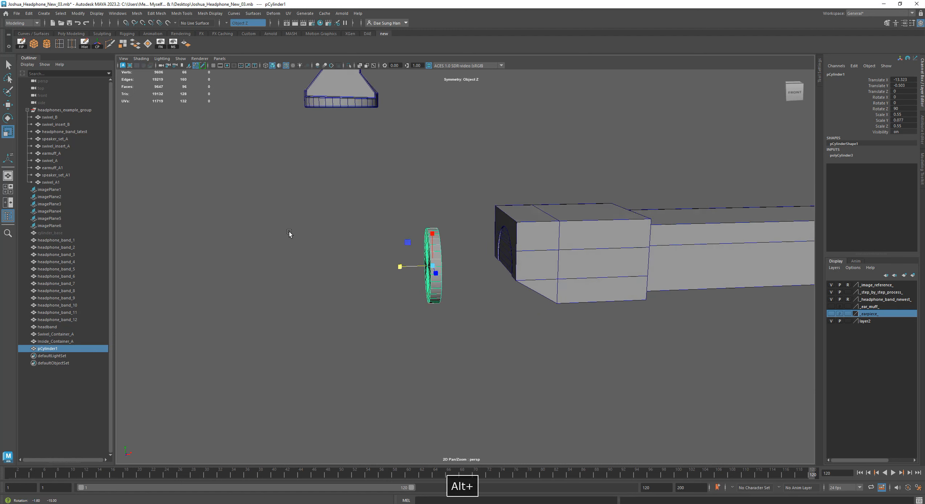
alt+middle_drag(394, 158, 455, 222)
Step: Slide the disc along X up to the open face of the swivel container
key(w)
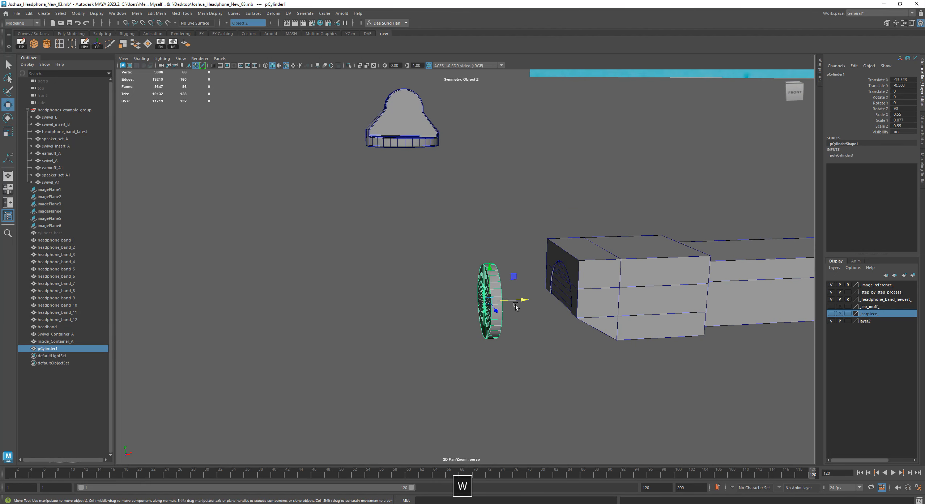
key(r)
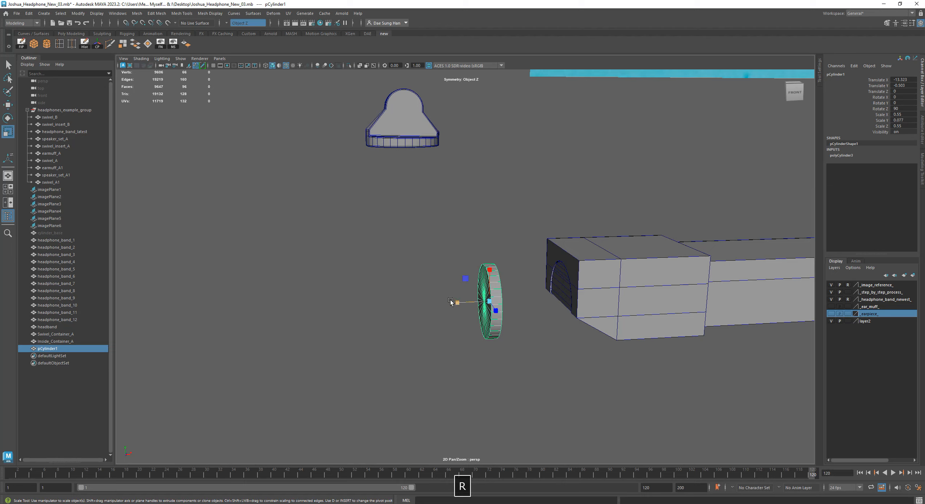
key(w)
drag(512, 301, 576, 300)
key(f)
alt+drag(512, 276, 479, 268)
Step: Set the duplicated swivel's Rotate Z to -90 so its rounded end points toward the container
click(418, 217)
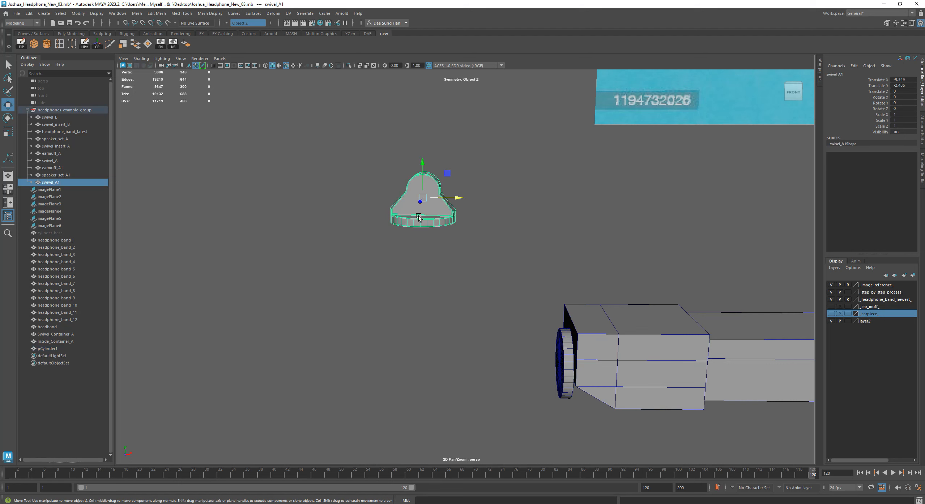
click(568, 349)
click(444, 219)
key(e)
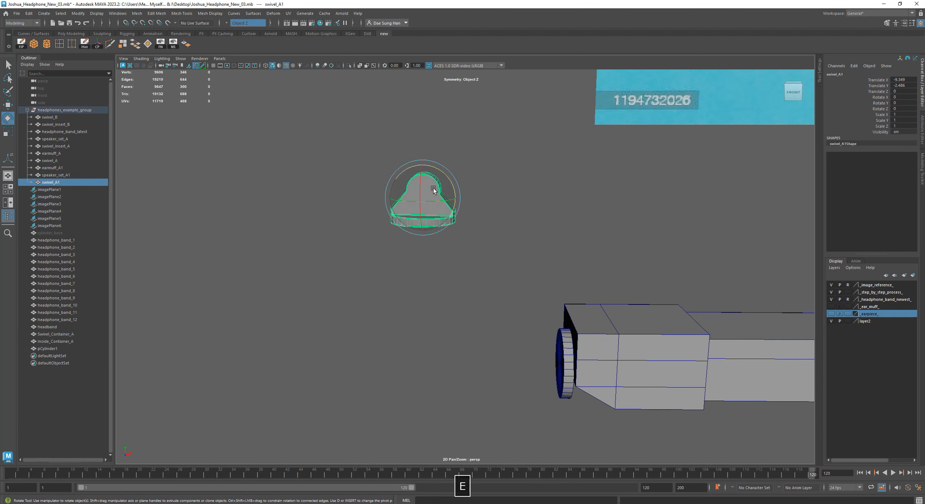
drag(440, 174, 466, 238)
text(-90)
key(Return)
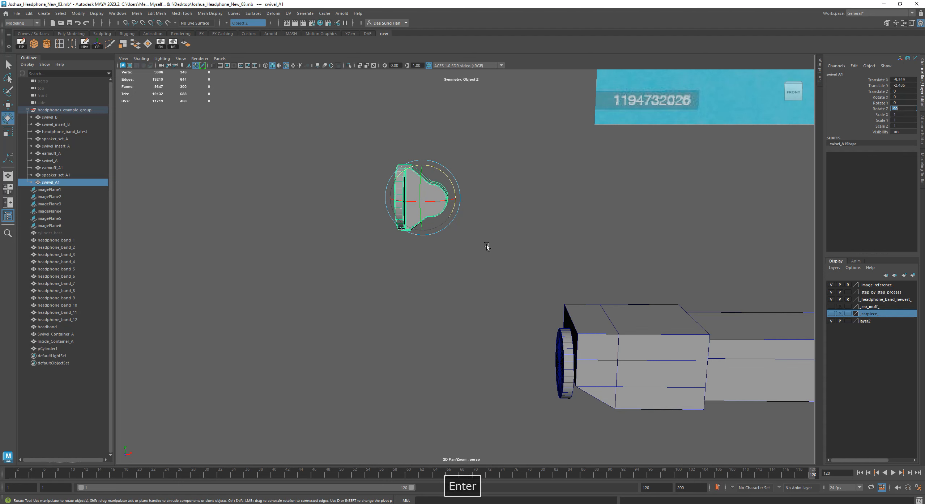
Step: Move the rotated swivel beside the disc, level with the container, at about X -9.39 and Y -5.094
alt+drag(500, 248, 424, 337)
key(w)
drag(467, 373, 513, 322)
alt+drag(585, 346, 608, 363)
alt+drag(523, 360, 554, 343)
alt+middle_drag(553, 343, 501, 274)
alt+right_drag(501, 274, 681, 331)
alt+middle_drag(560, 280, 531, 242)
alt+drag(655, 301, 317, 292)
alt+drag(398, 310, 406, 296)
Step: Slide the disc away from the container along X to sit between it and the reference swivel
click(555, 304)
alt+drag(470, 284, 482, 288)
drag(613, 289, 501, 290)
alt+drag(555, 298, 541, 311)
click(435, 242)
alt+drag(385, 242, 442, 318)
alt+drag(473, 246, 503, 318)
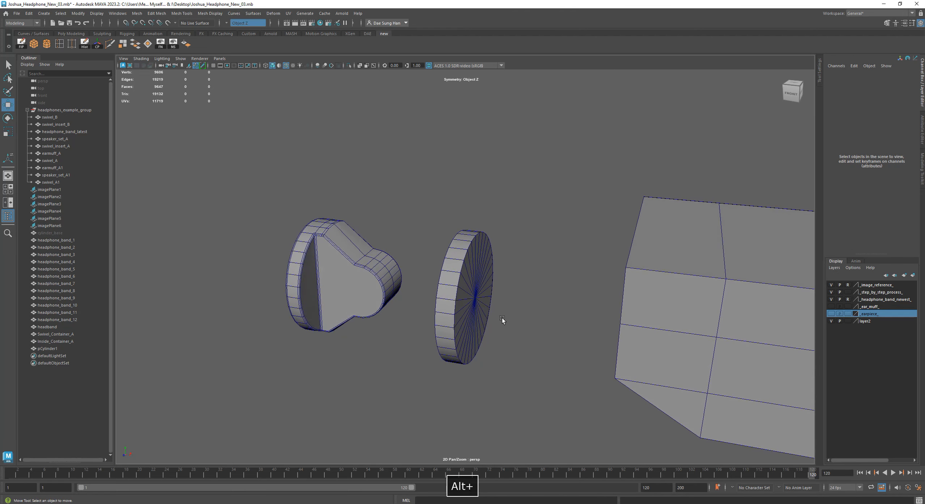
Step: Create a new polygon cylinder at the scene origin for the swivel's rounded end
click(383, 255)
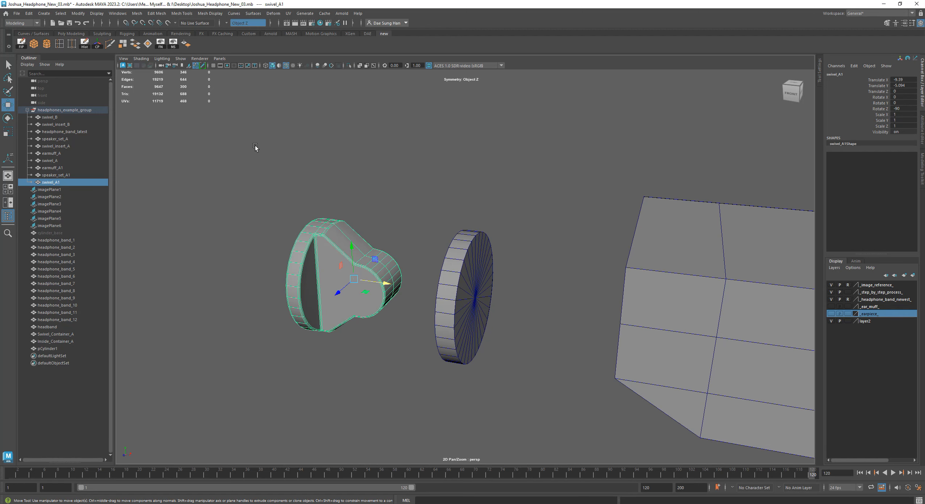
click(47, 42)
alt+right_drag(319, 243, 231, 242)
alt+drag(232, 242, 501, 258)
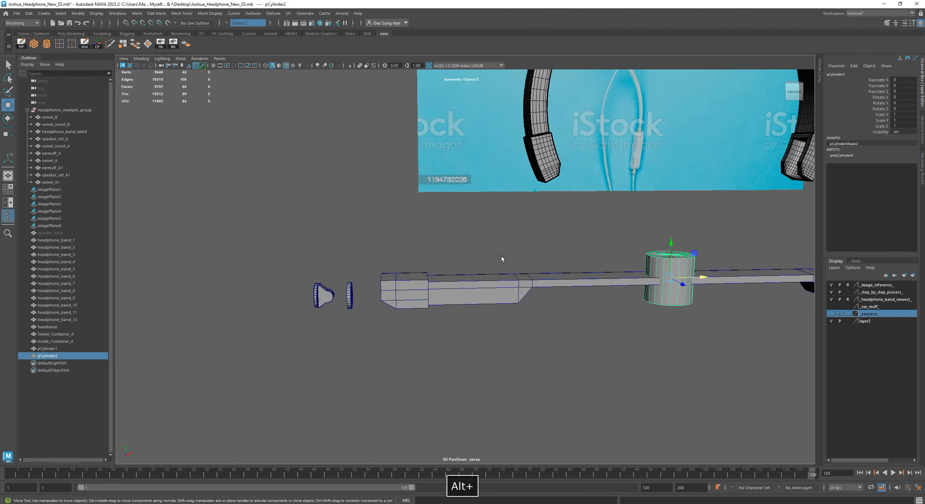
alt+right_drag(564, 278, 683, 308)
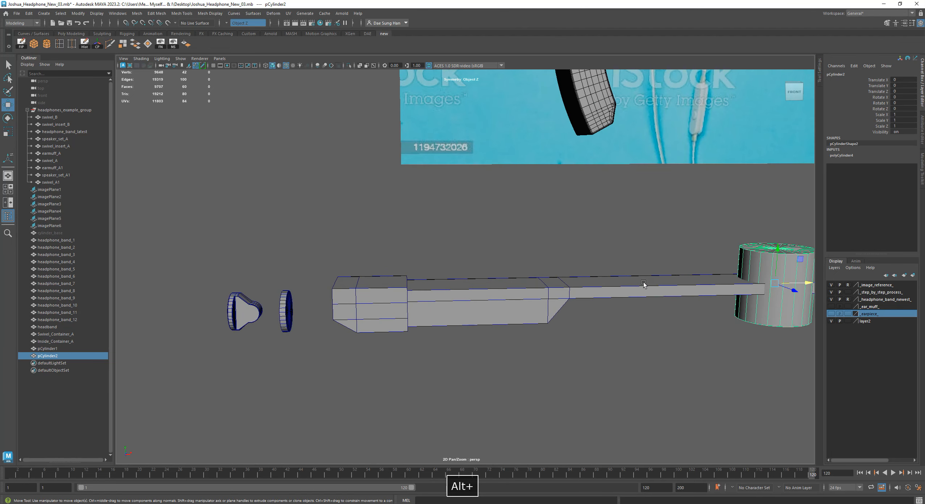
alt+middle_drag(645, 283, 549, 260)
Step: Set the new cylinder's Rotate X to 90 so its flat cap faces the front
key(e)
drag(705, 241, 697, 287)
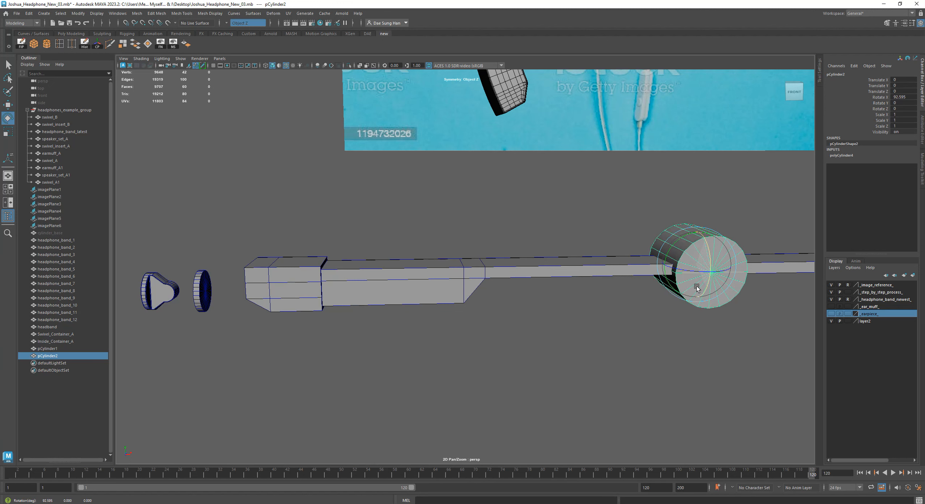
alt+middle_drag(704, 268, 617, 241)
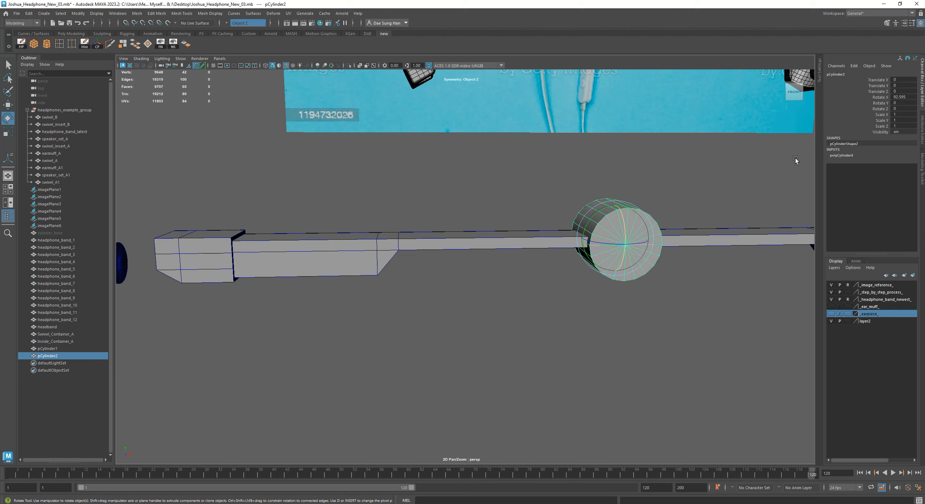
text(90)
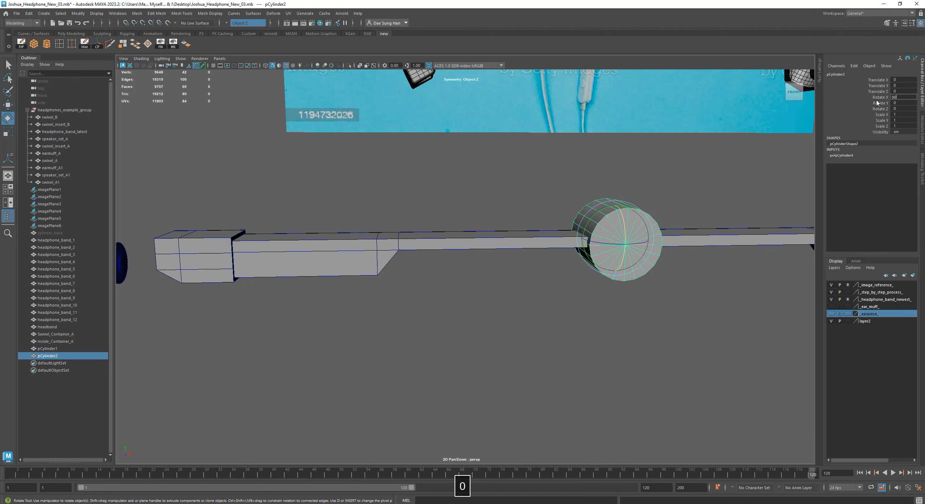
key(Return)
Step: Move the new cylinder along X to the open end of the swivel container, at about X -11.935
alt+right_drag(680, 317, 541, 302)
alt+middle_drag(541, 302, 635, 259)
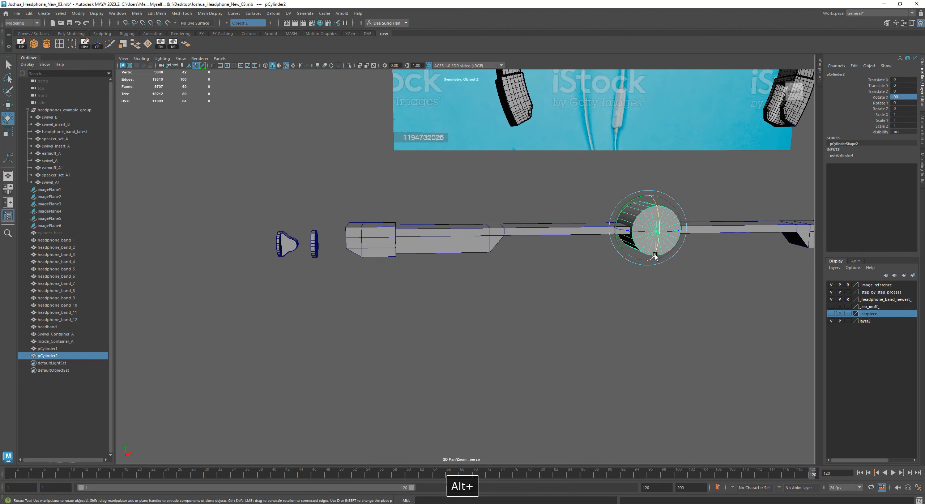
key(w)
drag(683, 228, 378, 232)
alt+middle_drag(378, 231, 510, 254)
alt+right_drag(510, 254, 808, 351)
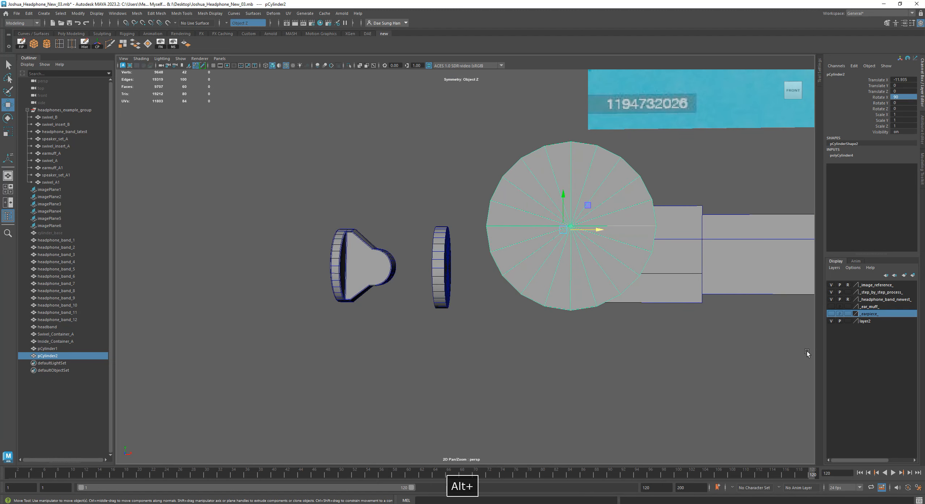
Step: Set the cylinder's Scale X and Scale Z to 0.55 to reduce its diameter
alt+drag(389, 282, 339, 239)
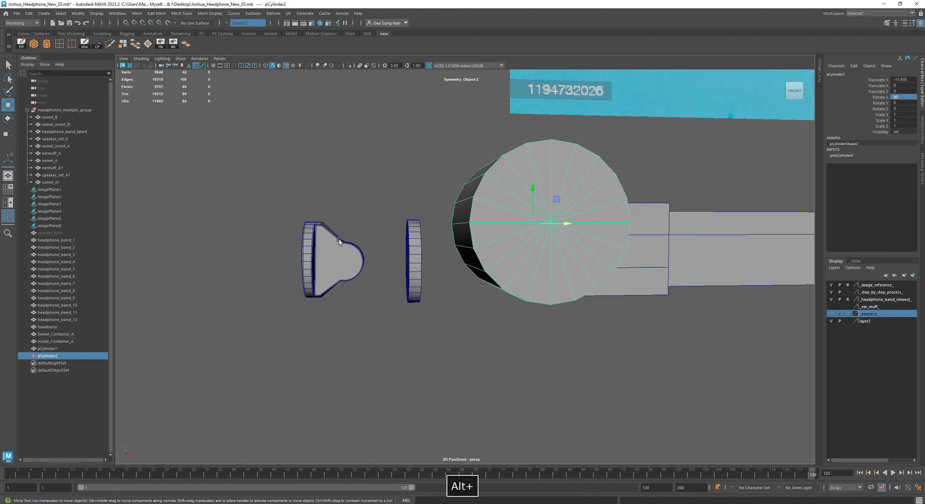
alt+drag(545, 266, 427, 252)
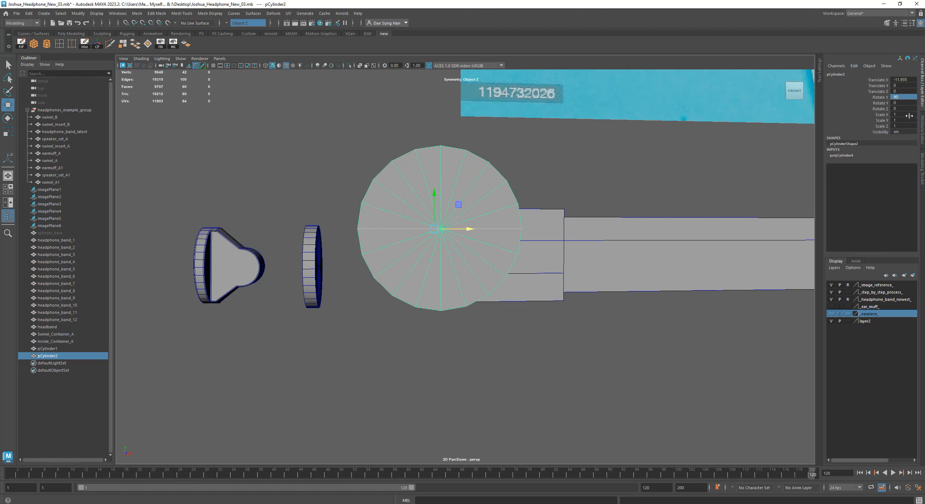
ctrl+click(905, 125)
text(.55)
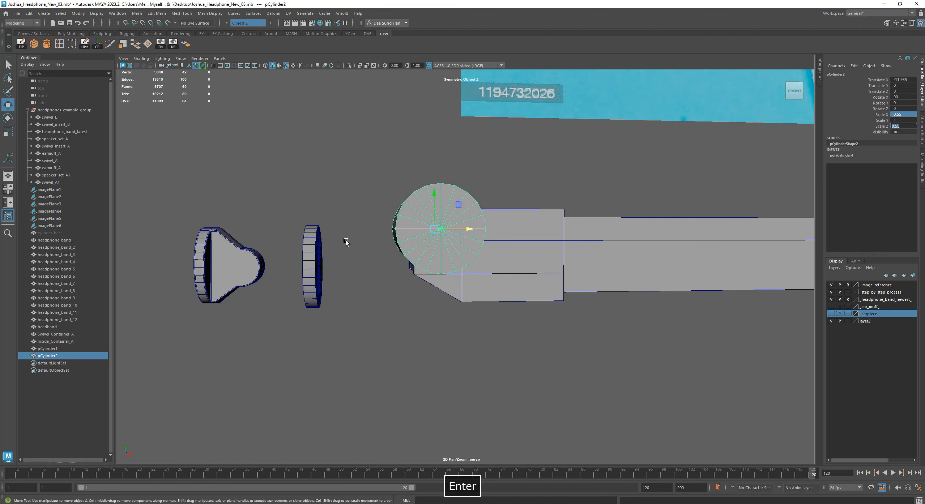
Step: Position the cylinder between the disc and the container, level with the disc, at about X -12.874 and Y -0.49
alt+middle_drag(412, 232, 459, 202)
drag(467, 173, 459, 205)
drag(501, 242, 433, 252)
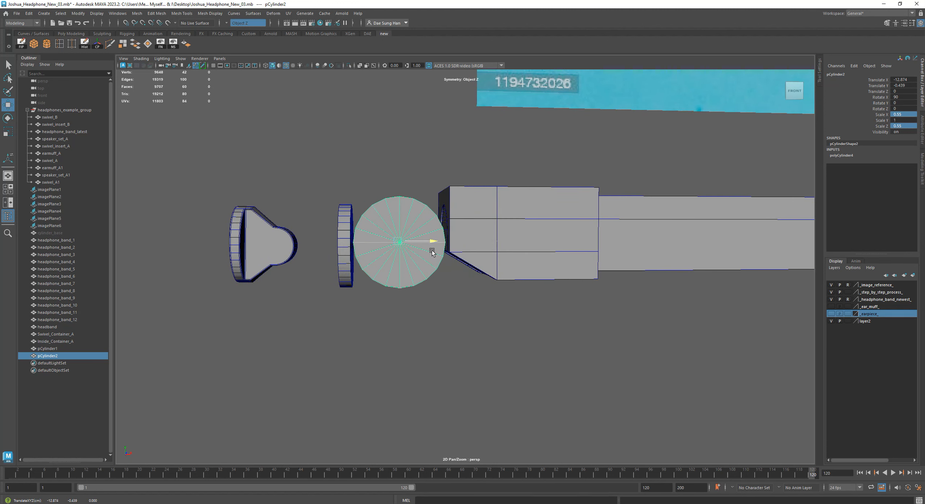
drag(397, 206, 406, 229)
Step: Flatten the cylinder along its own axis to a Scale Y of about 0.231
key(f)
alt+drag(557, 267, 560, 254)
alt+right_drag(560, 254, 420, 263)
alt+drag(419, 262, 484, 316)
key(r)
alt+drag(606, 298, 473, 268)
alt+drag(500, 315, 466, 284)
alt+right_drag(466, 284, 613, 315)
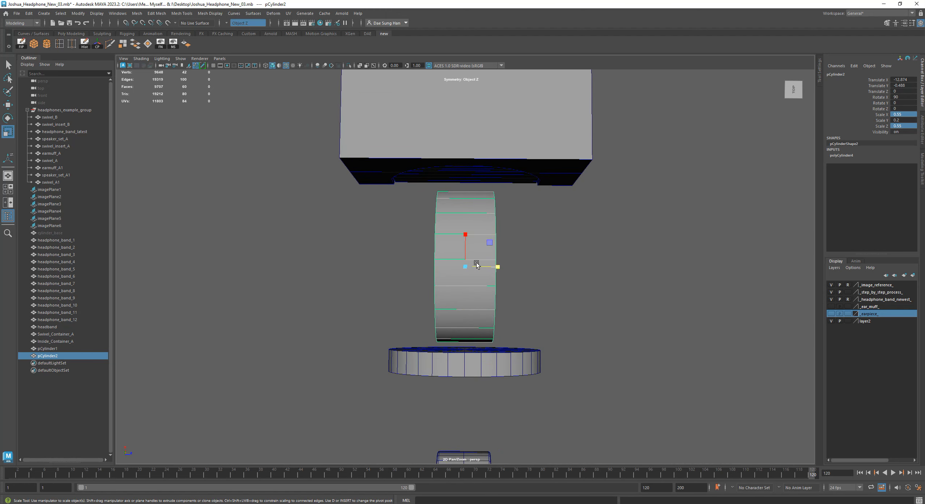
key(r)
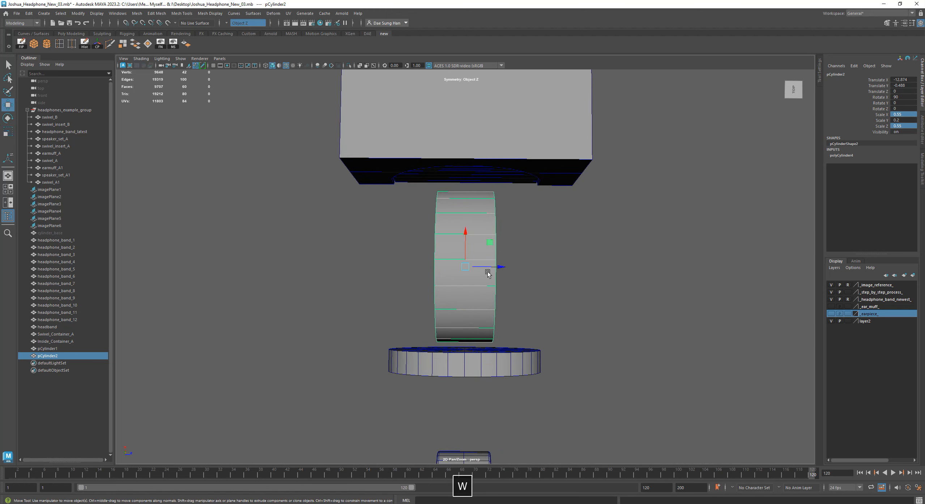
mouse_move(498, 268)
mouse_down()
mouse_move(513, 267)
mouse_move(504, 271)
mouse_up()
Step: Slide the flattened cylinder along X into the disc until they overlap, at about X -13.191
alt+drag(574, 276, 459, 274)
key(w)
alt+drag(460, 275, 519, 256)
alt+right_drag(518, 256, 656, 295)
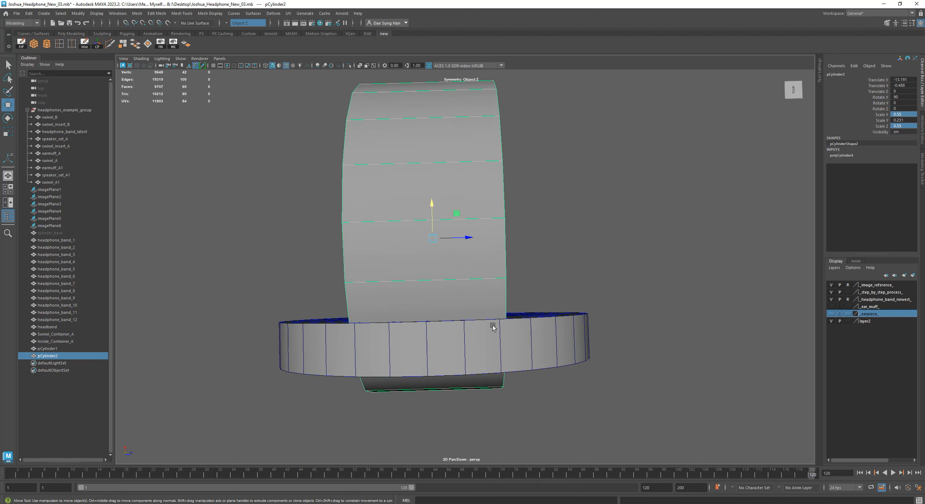
Step: Fine-tune the cylinder's thickness to a Scale Y of about 0.21
key(r)
drag(468, 238, 463, 237)
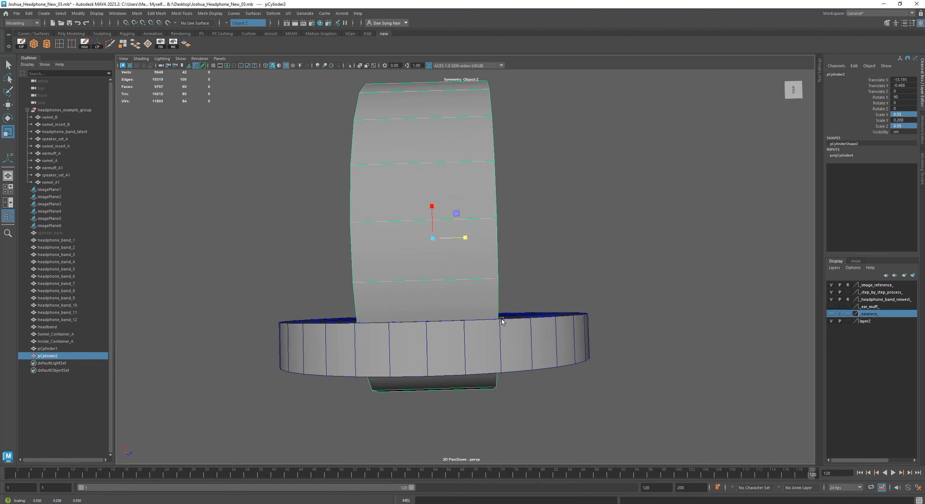
drag(465, 237, 466, 238)
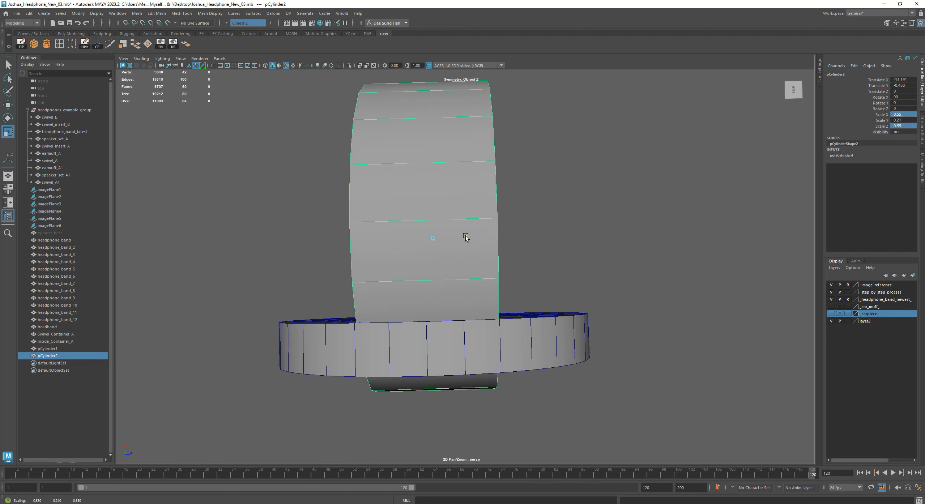
Step: Examine how the upright cylinder intersects the thin disc and compare its width with neighbouring parts in the top view
key(space)
mouse_move(715, 179)
alt+mouse_down()
mouse_move(626, 167)
mouse_move(717, 176)
alt+mouse_up()
alt+middle_drag(314, 159, 421, 189)
alt+right_drag(237, 125, 355, 126)
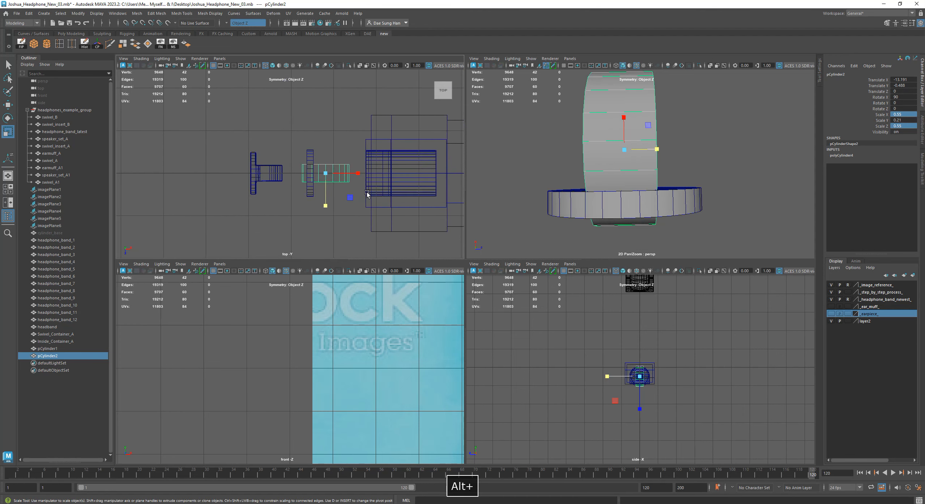
key(space)
alt+right_drag(367, 197, 662, 324)
alt+middle_drag(451, 276, 336, 232)
alt+right_drag(336, 231, 691, 356)
alt+middle_drag(387, 166, 418, 277)
alt+right_drag(407, 235, 771, 282)
alt+middle_drag(346, 121, 402, 209)
alt+right_drag(402, 209, 741, 268)
alt+middle_drag(388, 148, 337, 242)
alt+right_drag(337, 242, 704, 355)
alt+right_drag(417, 375, 324, 244)
alt+right_drag(742, 303, 427, 280)
alt+middle_drag(427, 280, 414, 254)
alt+right_drag(415, 253, 687, 282)
alt+right_drag(449, 214, 623, 233)
alt+middle_drag(459, 217, 465, 253)
alt+right_drag(466, 253, 615, 278)
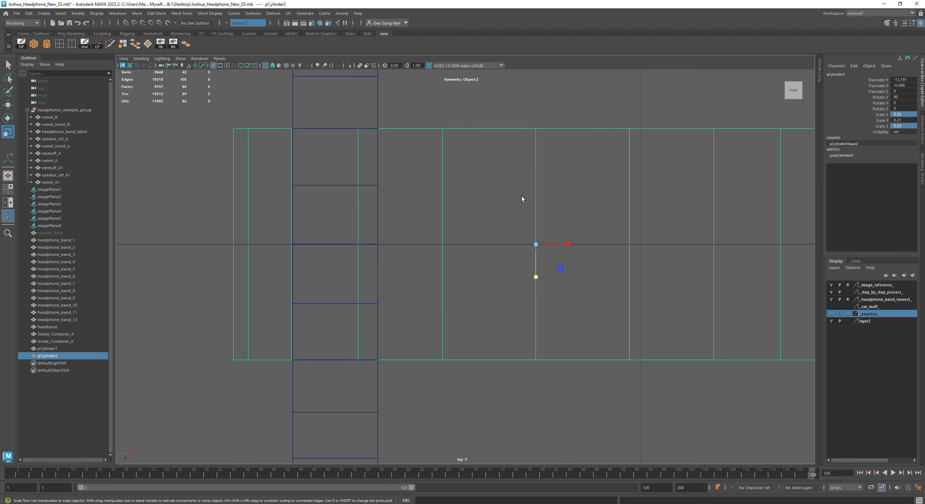
alt+right_drag(471, 261, 581, 349)
alt+middle_drag(581, 349, 668, 260)
drag(751, 192, 748, 192)
alt+middle_drag(427, 344, 460, 288)
alt+right_drag(459, 287, 714, 377)
alt+middle_drag(530, 342, 450, 235)
alt+right_drag(451, 235, 921, 360)
alt+middle_drag(633, 353, 612, 242)
alt+right_drag(611, 242, 800, 375)
alt+right_drag(650, 336, 574, 330)
key(space)
key(space)
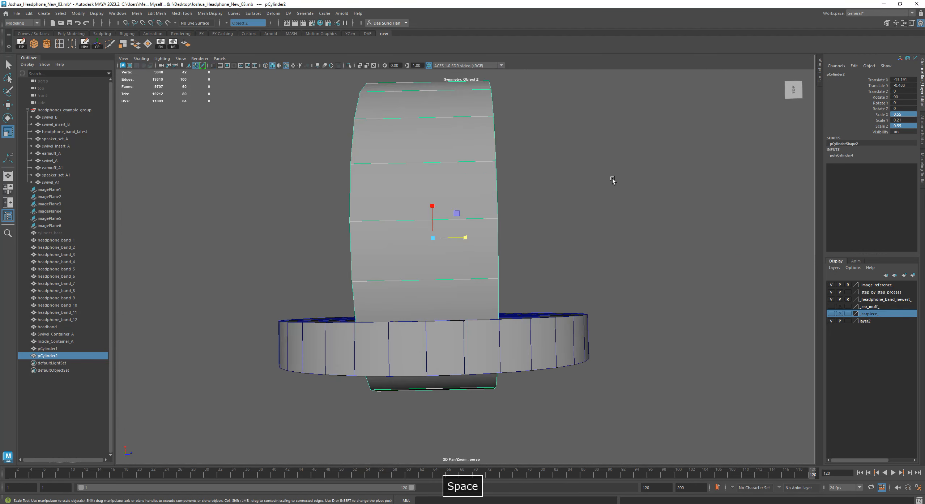
Step: Set the axis subdivisions of the upright cylinder, pCylinder2, to 32
alt+drag(662, 240, 479, 240)
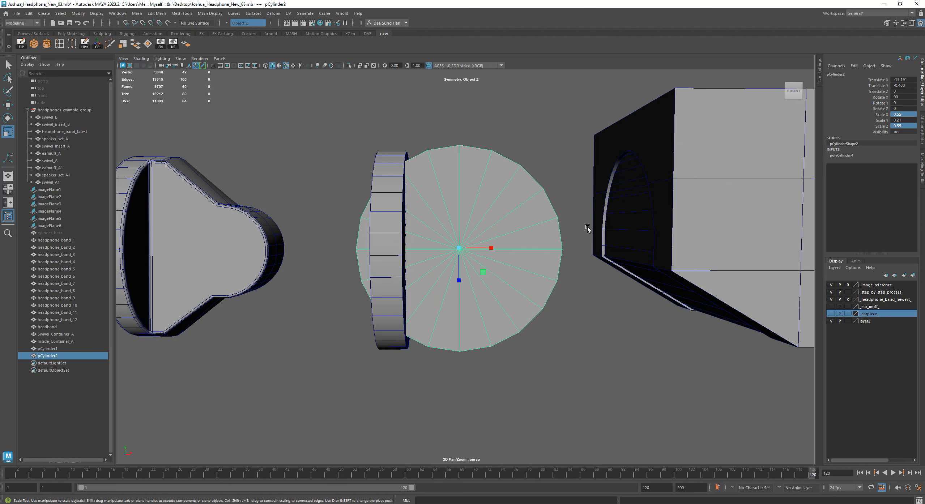
click(843, 156)
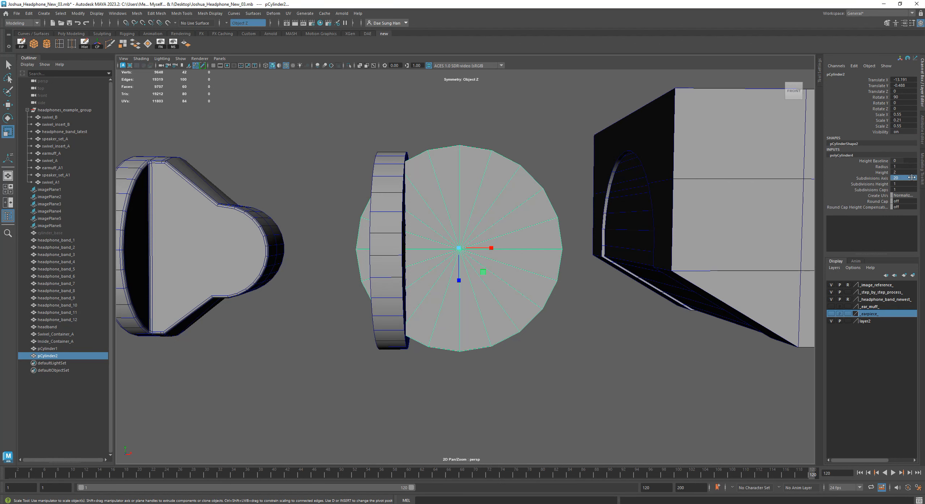
text(32)
key(Return)
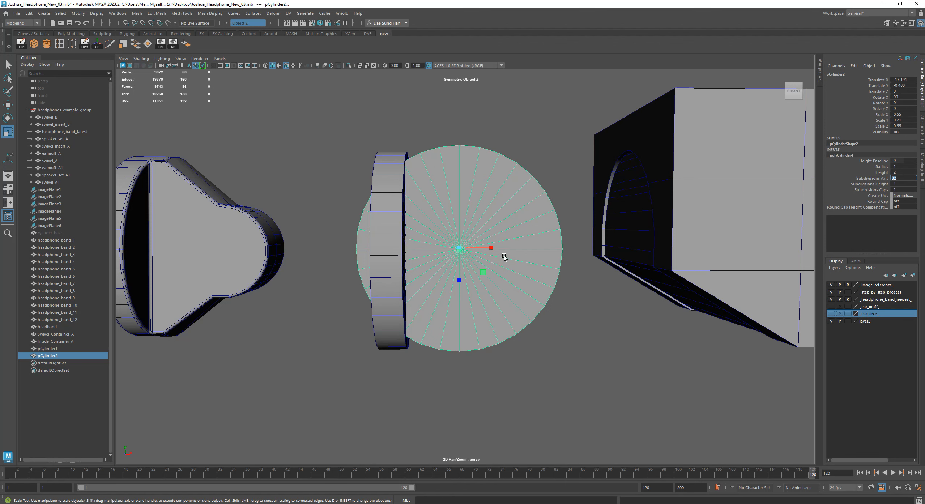
Step: Inspect the smoother cylinder from several angles and compare its profile with the rounded end of the finished swivel example
alt+drag(478, 246, 500, 238)
key(ctrl+z)
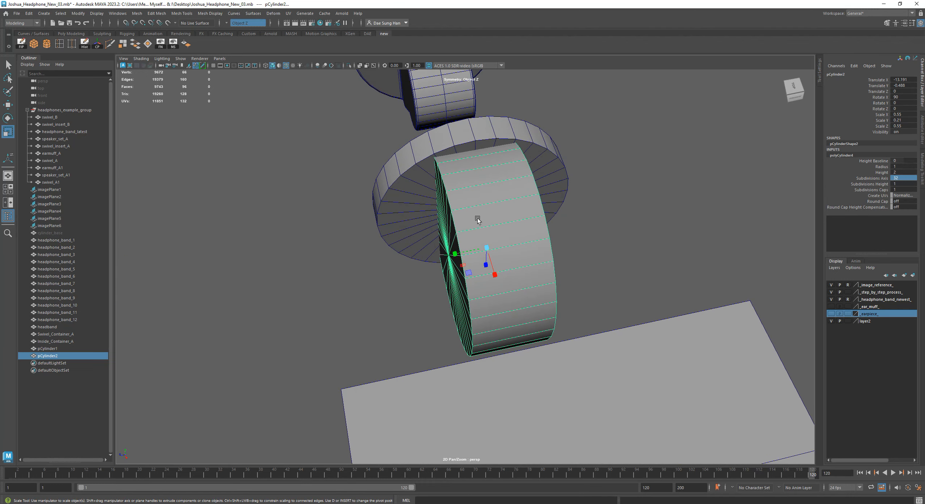
alt+drag(409, 244, 339, 292)
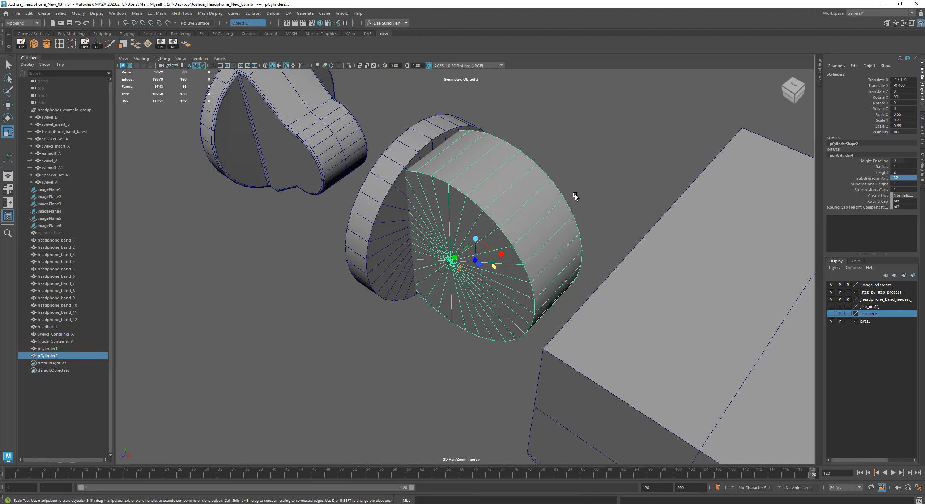
alt+drag(575, 195, 502, 201)
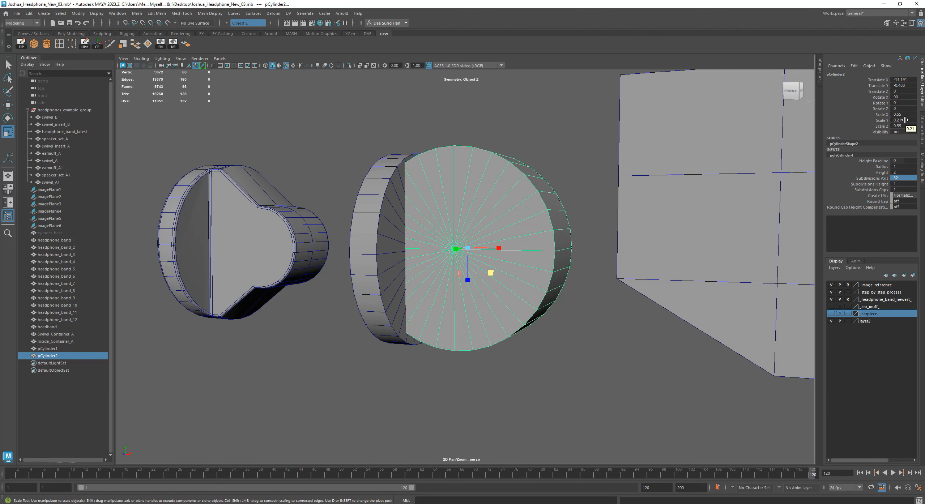
alt+drag(555, 208, 542, 200)
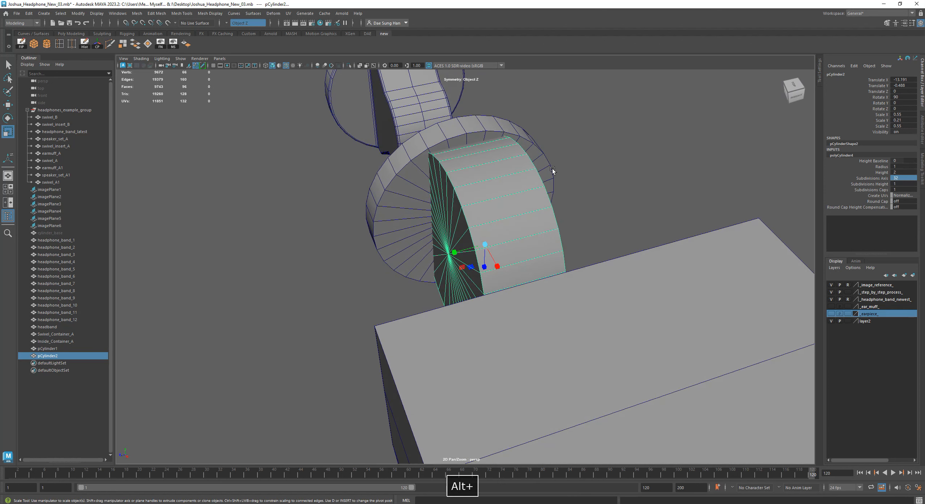
alt+drag(418, 246, 455, 91)
alt+drag(534, 266, 248, 250)
key(z)
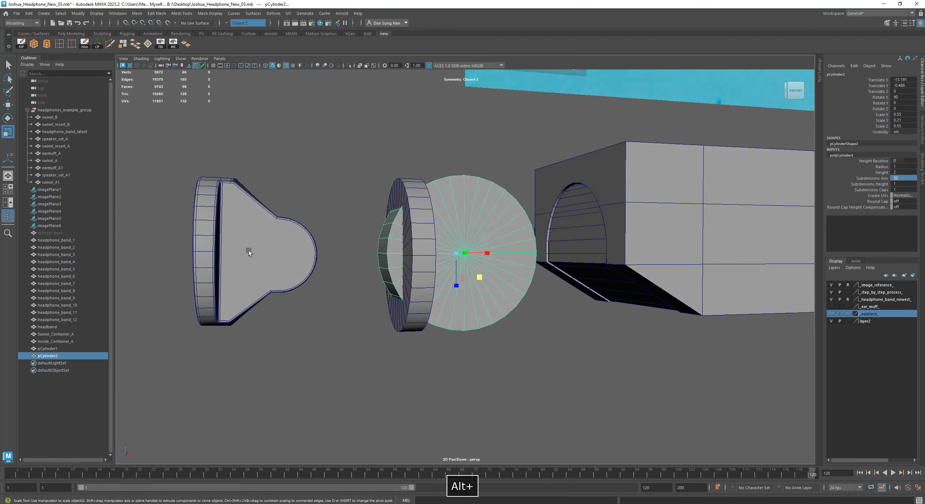
alt+drag(334, 282, 494, 247)
scroll(490, 246, up, 3)
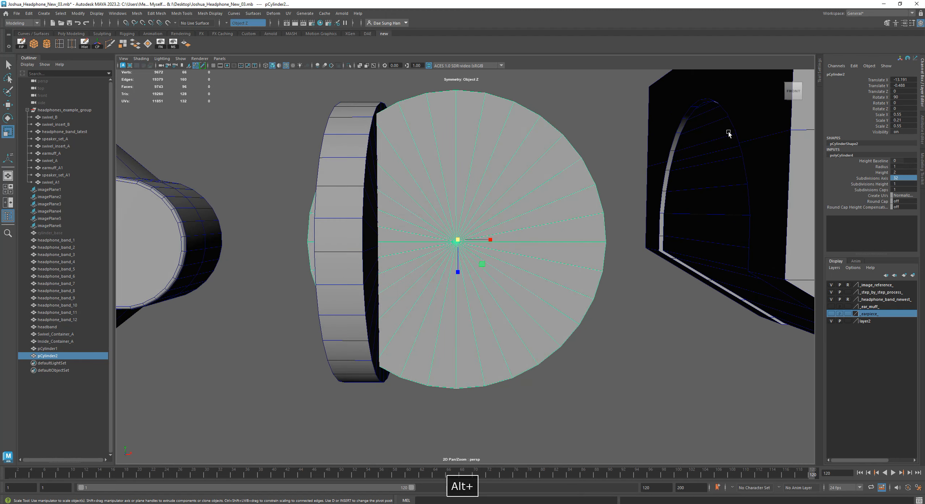
Step: Scale pCylinder2 down evenly on X and Z to about 0.346, keeping its Y scale
alt+right_drag(558, 186, 608, 213)
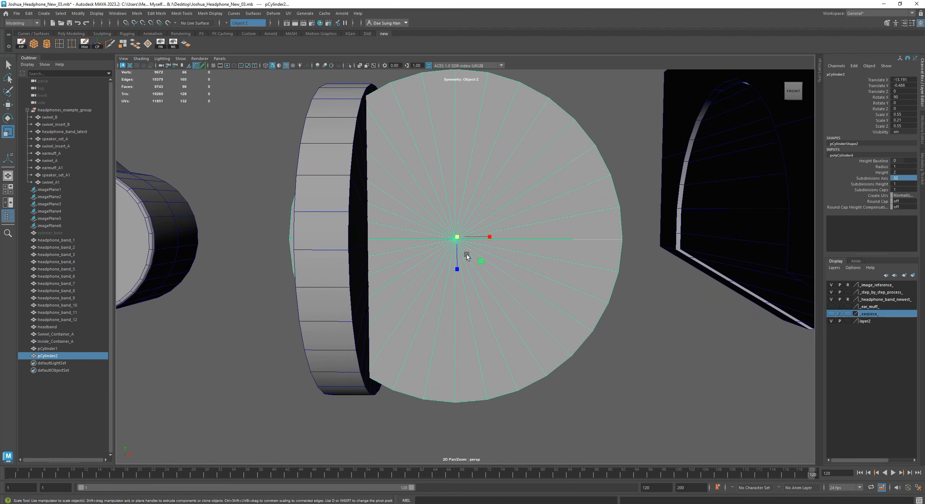
alt+drag(481, 260, 480, 290)
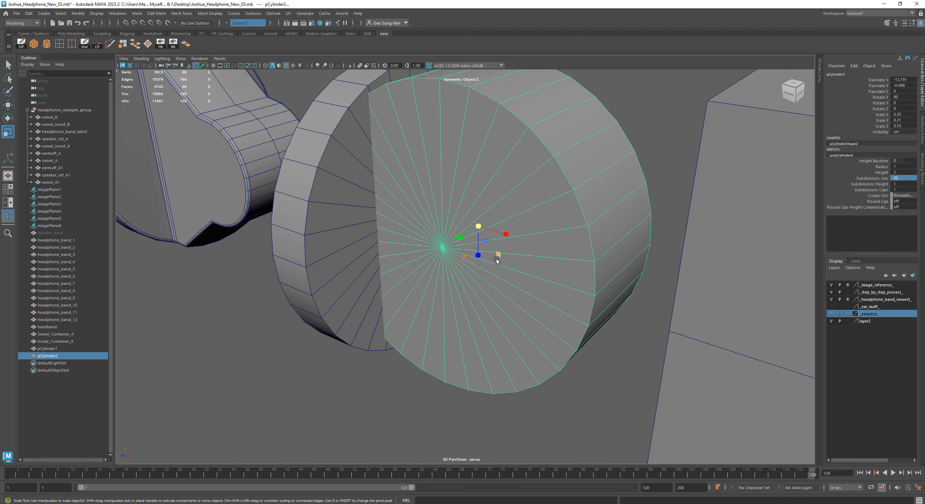
drag(499, 254, 518, 244)
alt+drag(434, 304, 499, 243)
alt+right_drag(499, 242, 558, 257)
alt+drag(558, 256, 426, 266)
alt+drag(435, 265, 490, 308)
Step: Frame pCylinder2 in the front view and reduce its X and Z scale to about 0.327
key(space)
key(space)
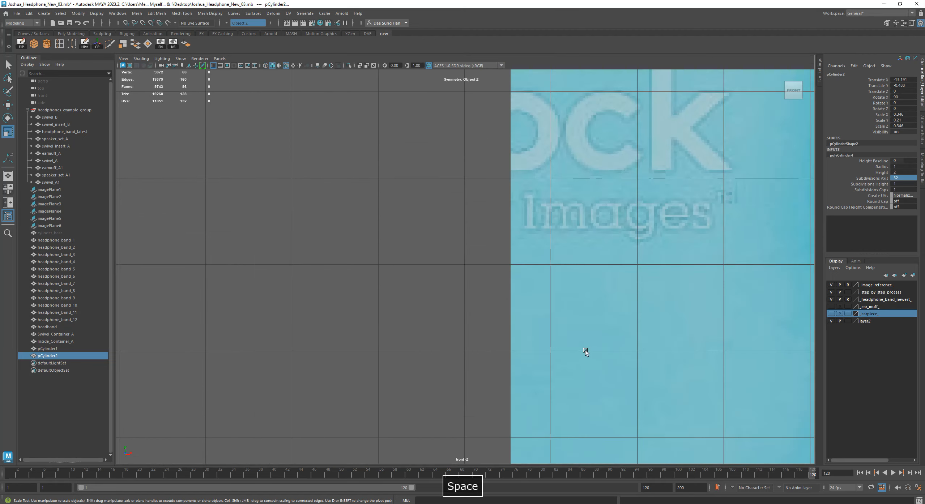
alt+right_drag(579, 355, 325, 335)
key(f)
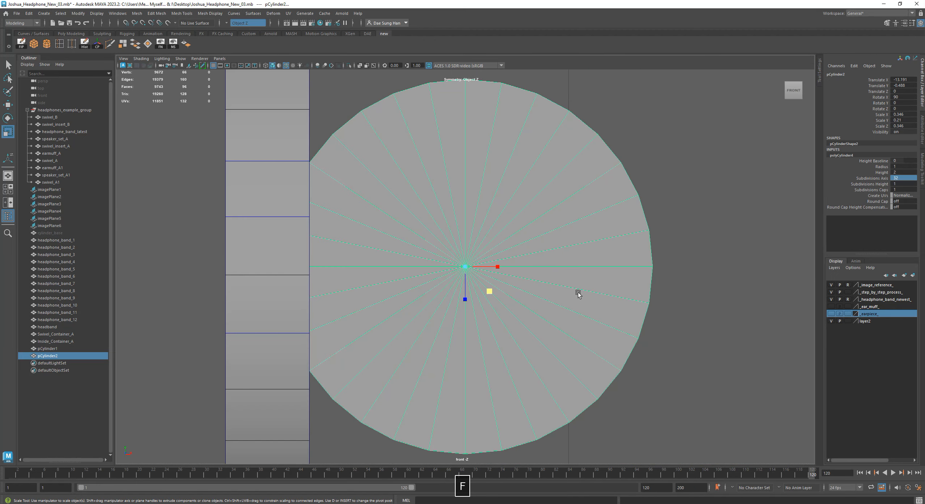
mouse_move(578, 296)
alt+right_down()
mouse_move(533, 296)
mouse_move(564, 298)
alt+right_up()
alt+right_drag(515, 274, 650, 314)
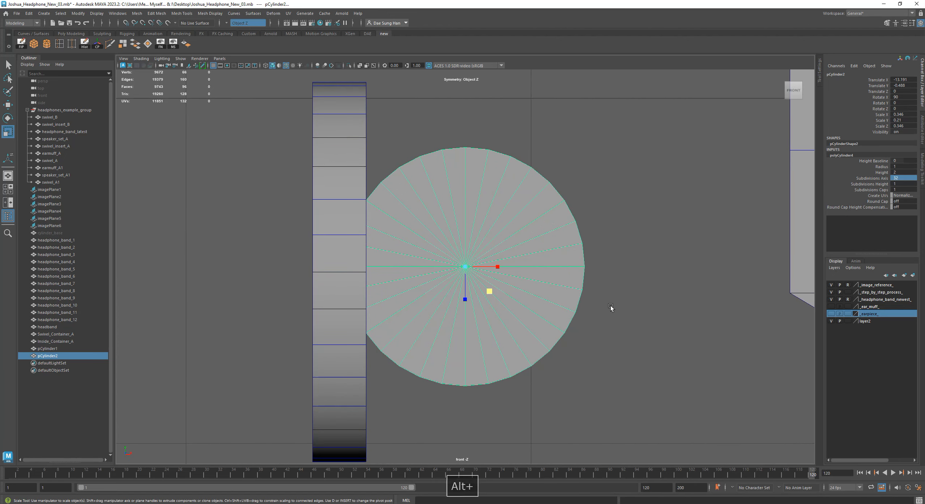
drag(491, 290, 490, 291)
alt+right_drag(490, 291, 605, 297)
Step: Try pCylinder2 over the finished swivel example by moving it along X to about -14.539, and undo the move
key(w)
drag(578, 268, 198, 269)
alt+middle_drag(306, 277, 473, 281)
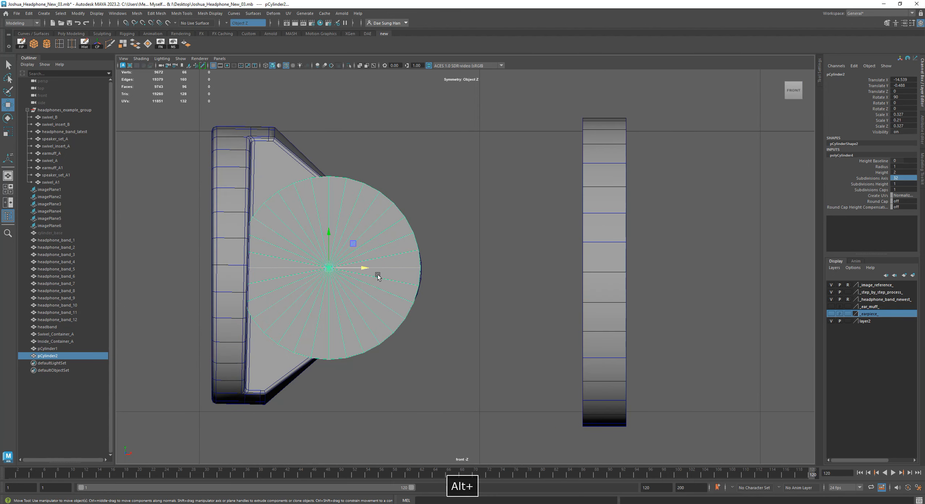
key(z)
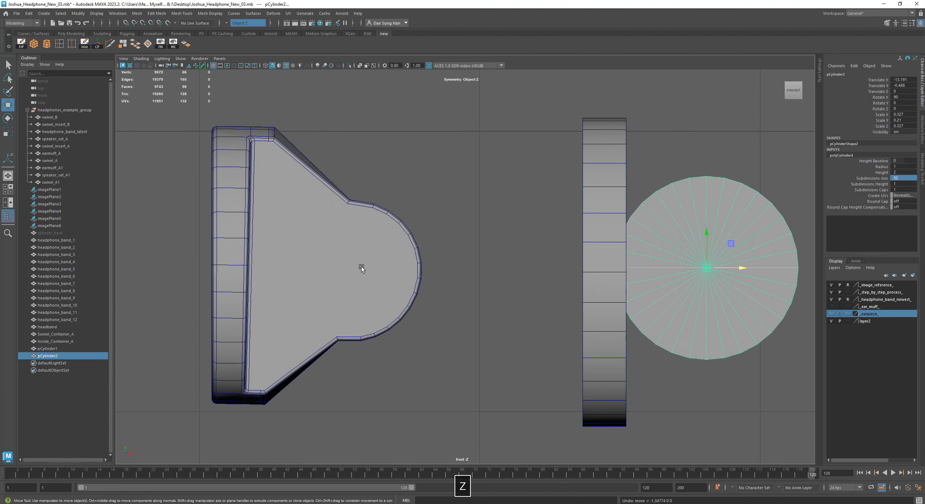
Step: Refine the X and Z scale of pCylinder2 to about 0.321
alt+middle_drag(637, 275, 522, 274)
alt+right_drag(522, 274, 571, 303)
key(r)
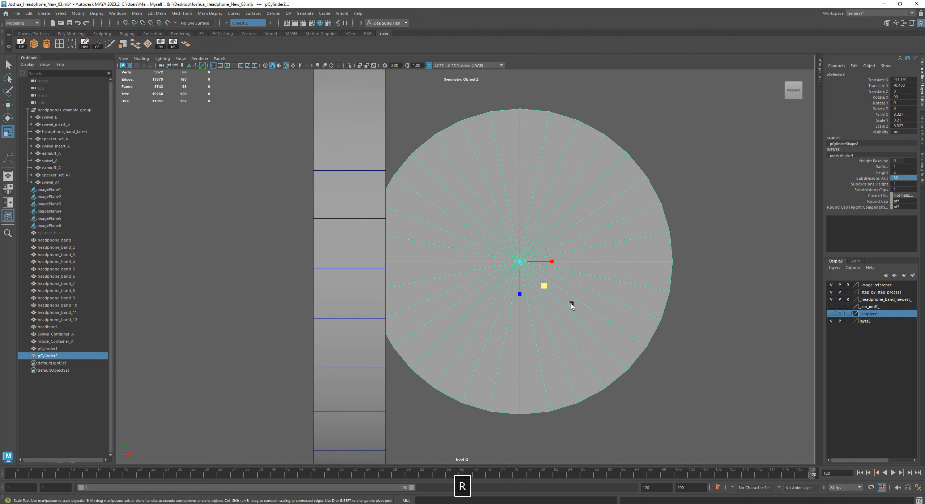
drag(544, 286, 544, 285)
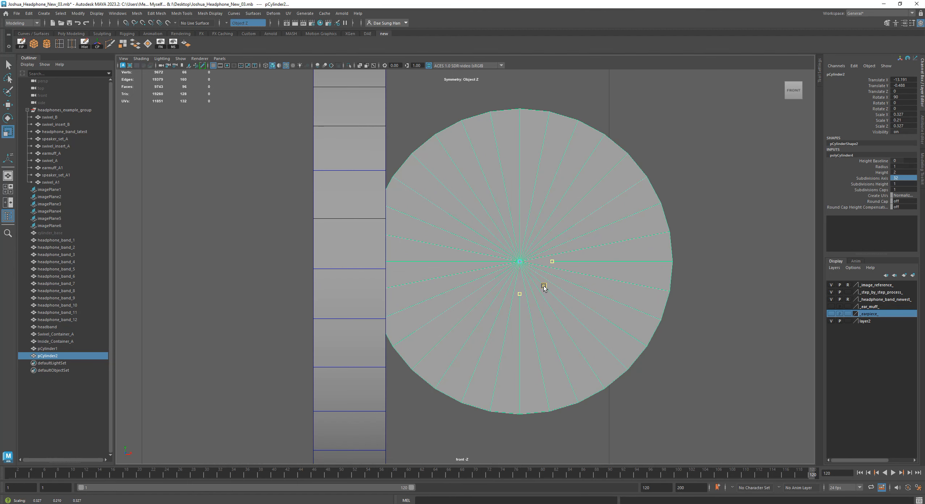
drag(543, 285, 544, 285)
Step: Test the resized cylinder against the swivel example by moving it to about -14.605 on X, and undo the move
alt+right_drag(597, 299, 550, 269)
key(w)
drag(515, 266, 338, 275)
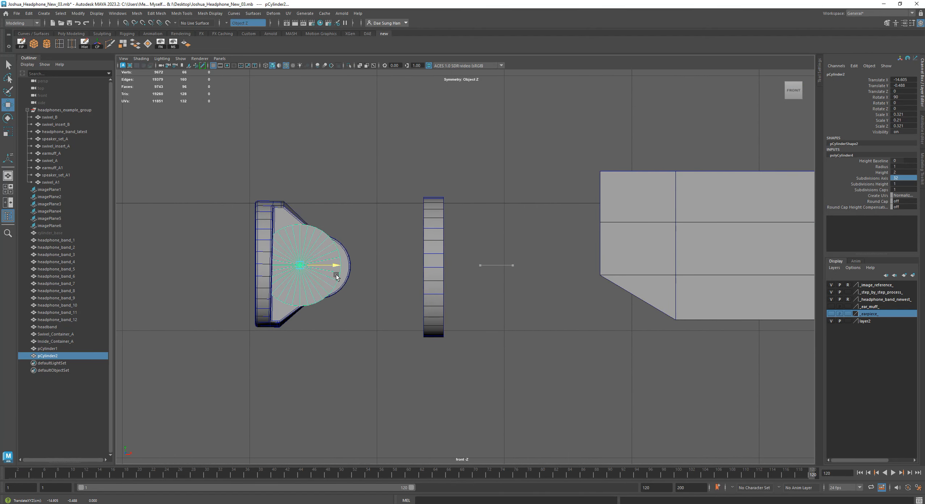
key(ctrl+z)
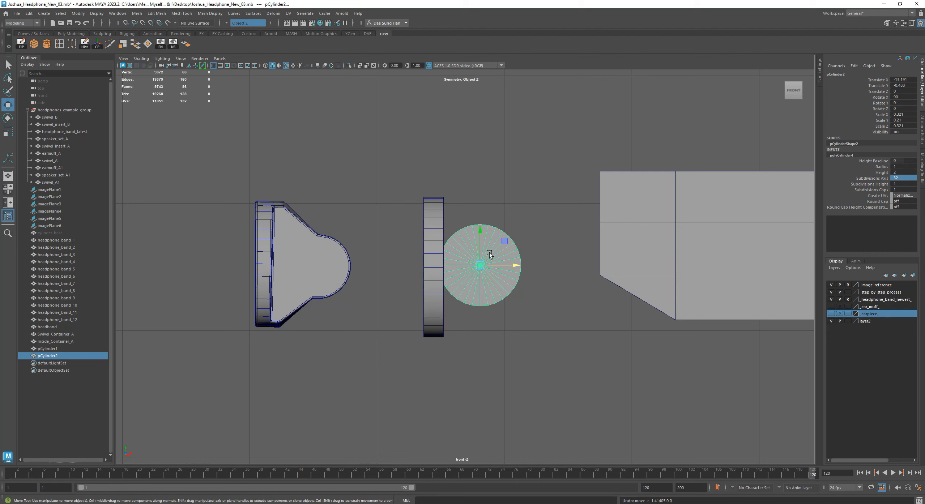
Step: Try moving the disc and the cylinder together along X to the opening of the ear piece, with the disc at about -12.322
key(space)
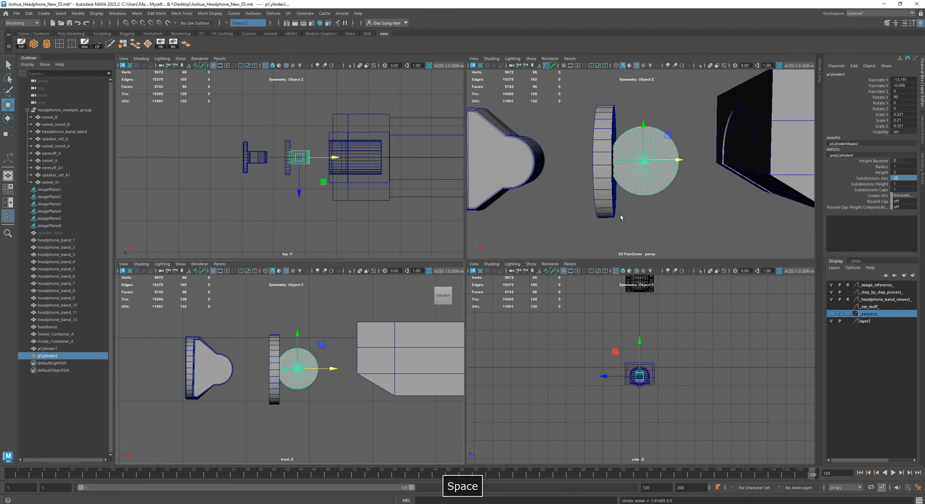
key(space)
alt+drag(611, 245, 578, 195)
shift+click(391, 263)
alt+right_drag(517, 262, 471, 274)
alt+drag(532, 275, 542, 233)
drag(456, 284, 602, 277)
alt+middle_drag(602, 278, 495, 253)
alt+right_drag(506, 272, 593, 304)
alt+drag(526, 269, 425, 283)
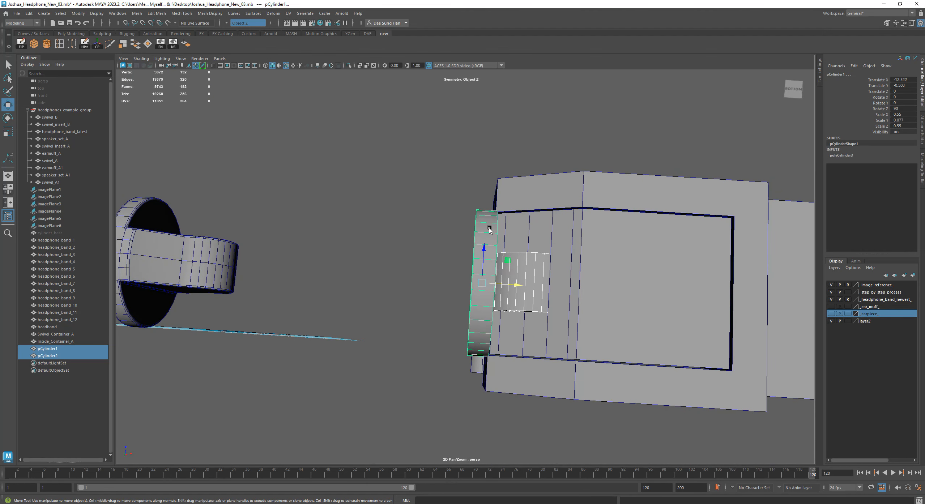
Step: Try sliding only pCylinder2 deeper into the ear piece, to about -11.826 on X
click(533, 269)
mouse_move(567, 288)
mouse_down()
mouse_move(589, 294)
mouse_move(581, 259)
mouse_move(574, 263)
mouse_move(585, 259)
mouse_move(585, 271)
mouse_move(586, 257)
mouse_move(539, 297)
mouse_move(569, 258)
mouse_move(582, 271)
mouse_move(501, 226)
mouse_move(505, 204)
mouse_move(647, 273)
mouse_move(578, 303)
mouse_move(513, 375)
mouse_move(537, 313)
mouse_move(592, 286)
mouse_up()
key(4)
key(5)
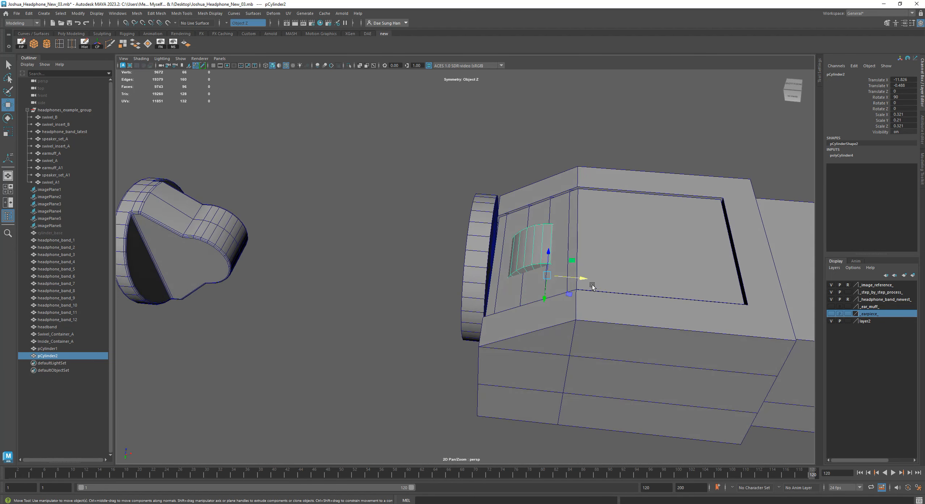
Step: Undo the trial moves of the disc and the cylinder into the ear piece
key(z)
key(z)
key(z)
alt+drag(524, 294, 479, 271)
shift+click(478, 271)
key(z)
key(z)
key(z)
key(z)
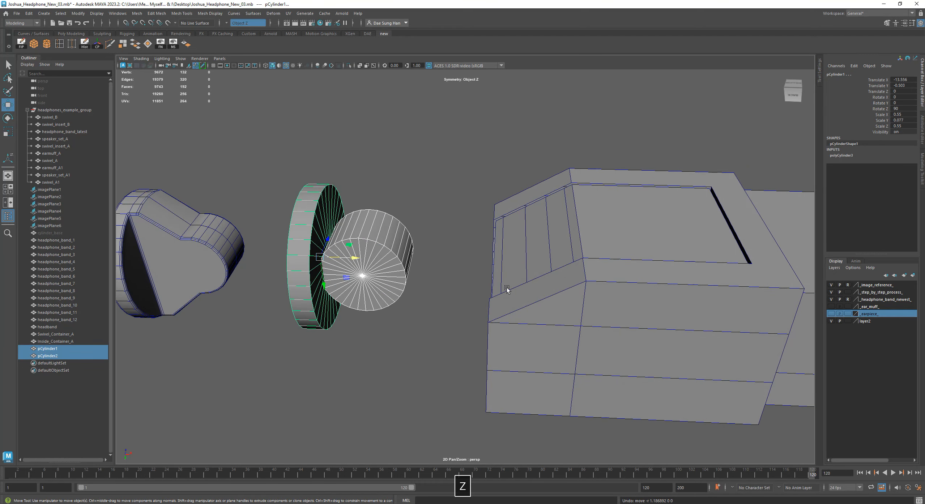
Step: Select the upright cylinder and the thin disc in turn to check their scale values
click(422, 283)
alt+drag(422, 283, 526, 267)
click(526, 267)
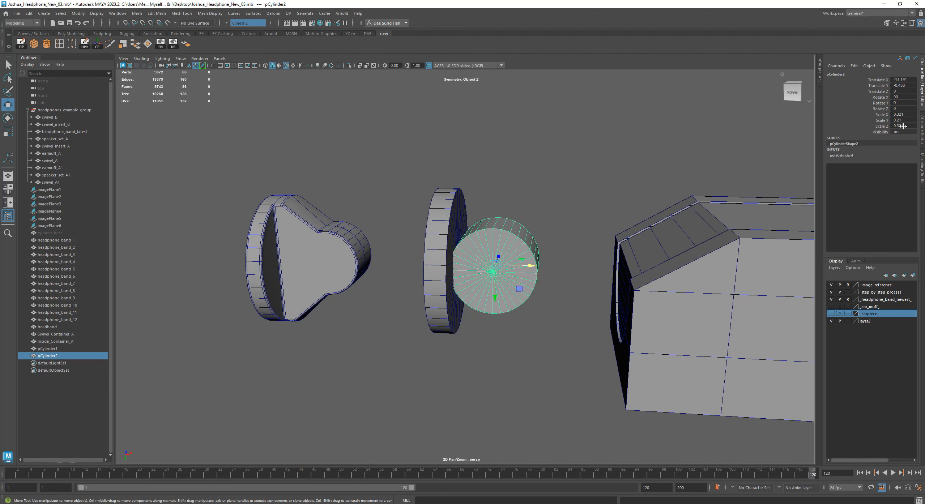
click(449, 213)
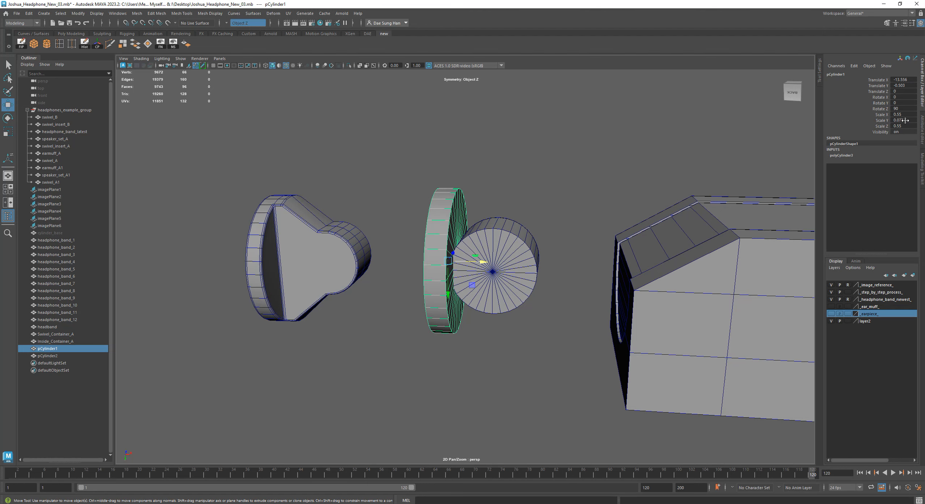
alt+drag(447, 248, 466, 222)
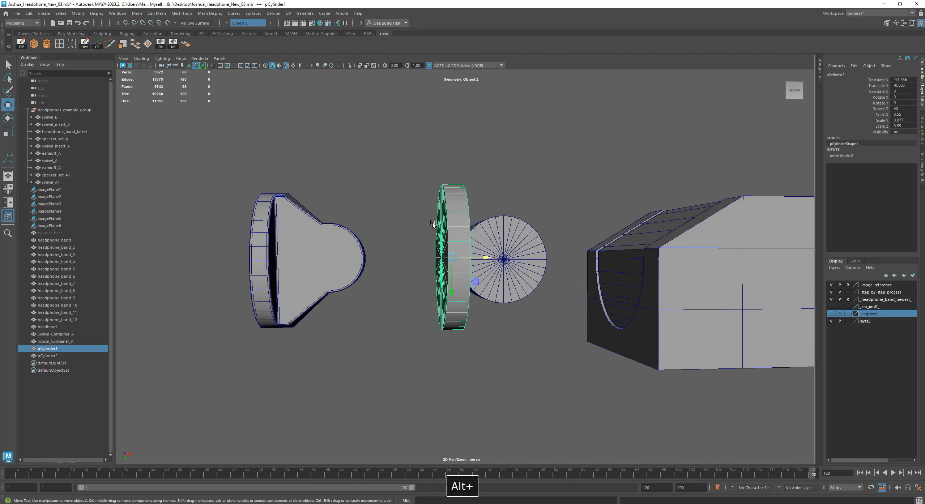
Step: Examine the sloped transition between disc and rounded end on the finished swivel example, compared with the two separate cylinders
alt+drag(562, 226, 489, 244)
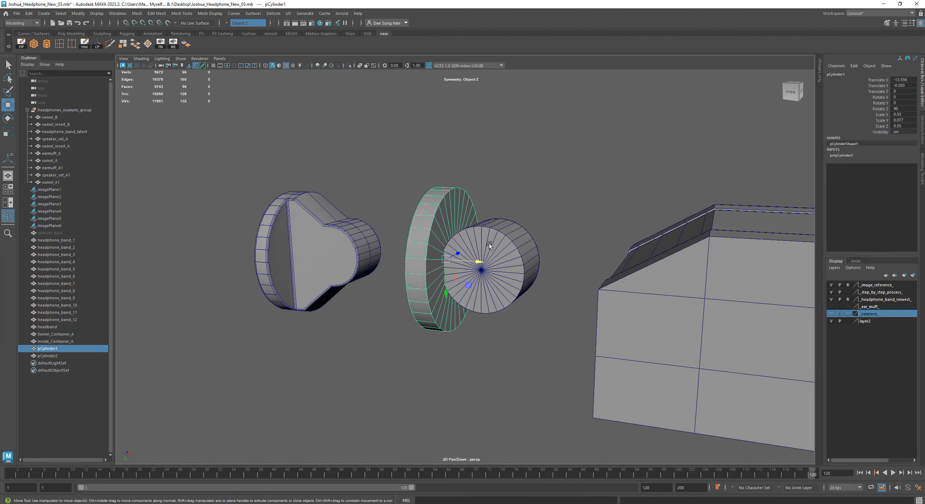
alt+middle_drag(253, 212, 408, 223)
alt+right_drag(408, 223, 418, 184)
alt+drag(438, 164, 488, 184)
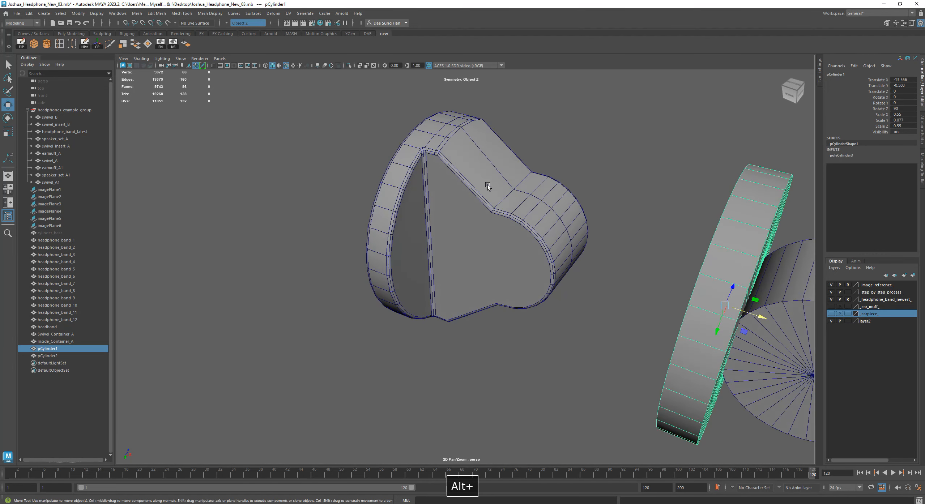
alt+drag(467, 146, 518, 309)
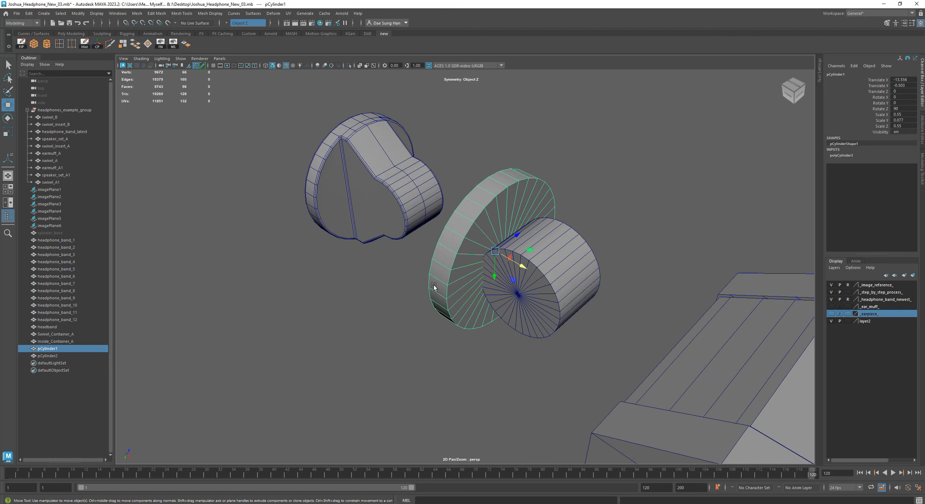
alt+drag(434, 250, 437, 315)
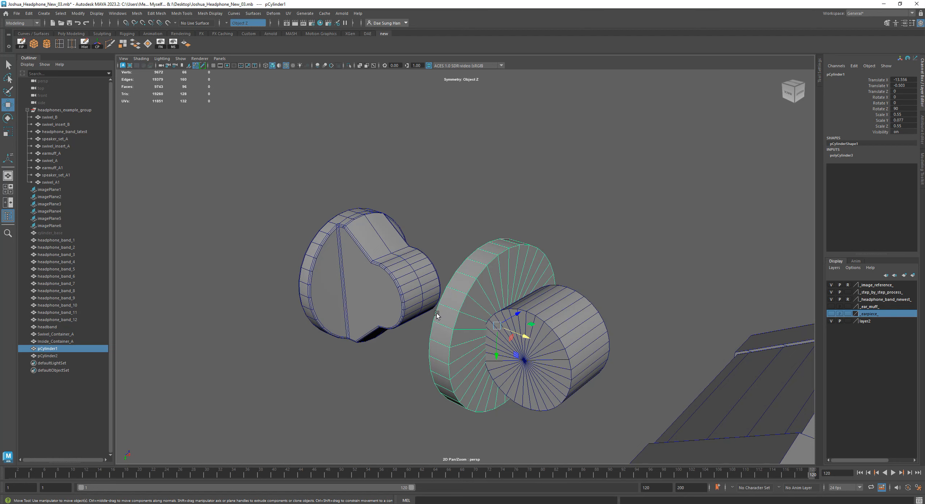
alt+drag(467, 291, 461, 270)
alt+right_drag(462, 270, 520, 267)
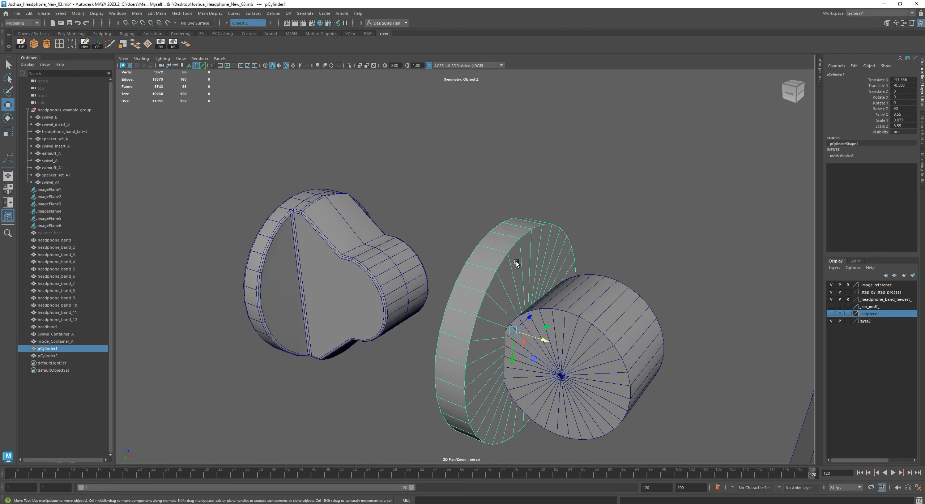
alt+drag(551, 311, 541, 290)
click(542, 289)
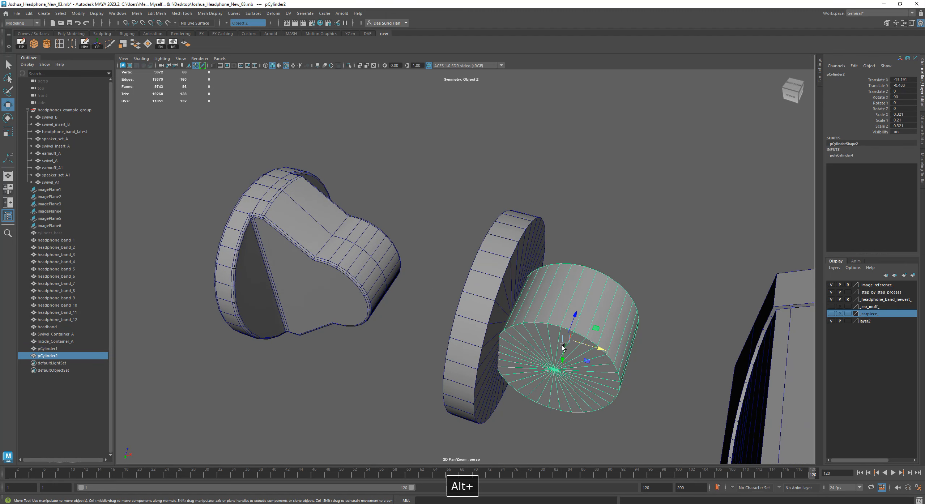
alt+drag(604, 351, 524, 293)
Step: Delete the radial edges on the thin disc's cap facing the upright cylinder, keeping only its vertical and horizontal centre lines
click(524, 292)
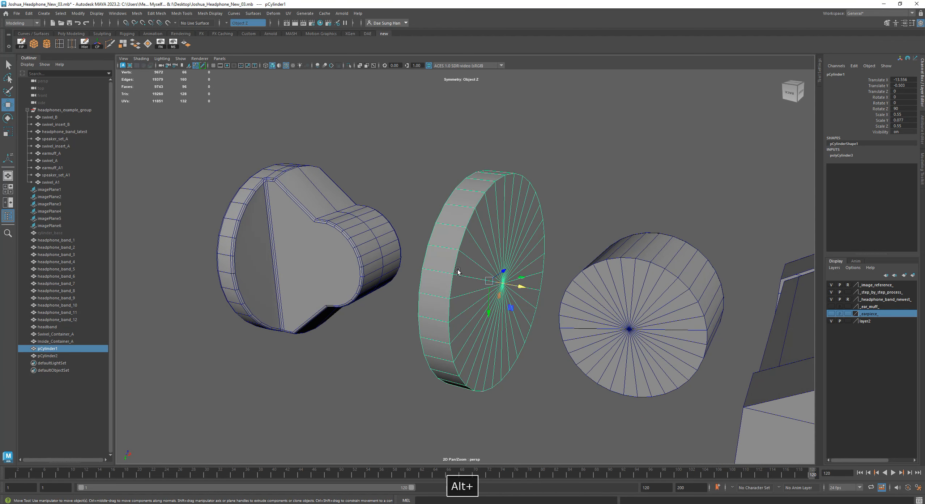
alt+drag(475, 267, 445, 268)
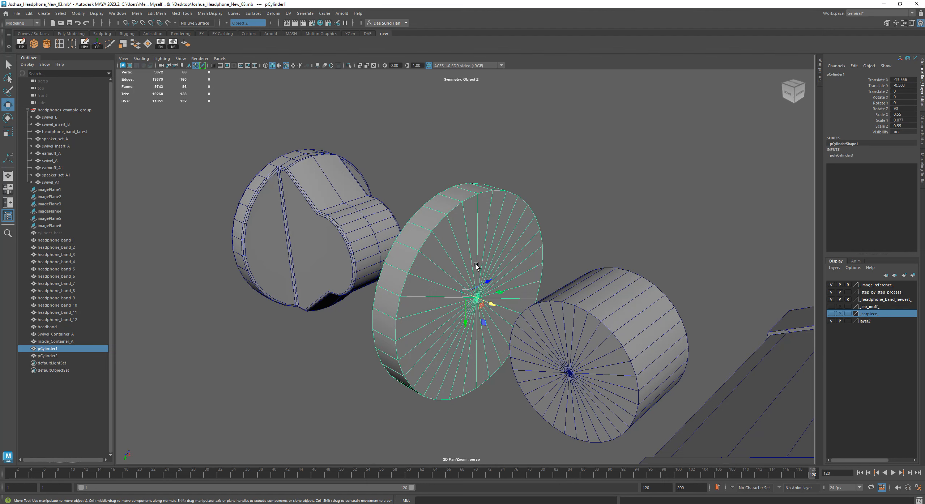
right_drag(463, 254, 467, 216)
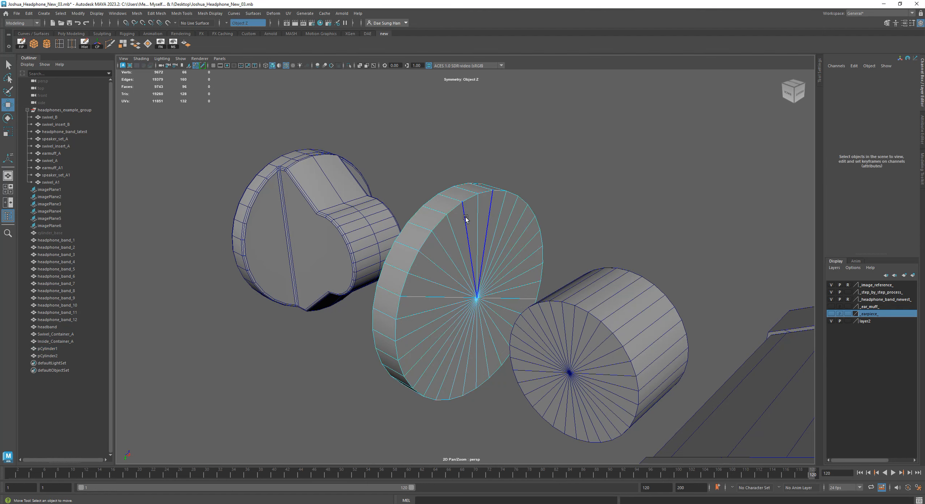
click(466, 217)
alt+drag(459, 252, 448, 253)
shift+click(436, 246)
shift+click(421, 256)
shift+click(410, 270)
shift+click(398, 284)
shift+click(390, 304)
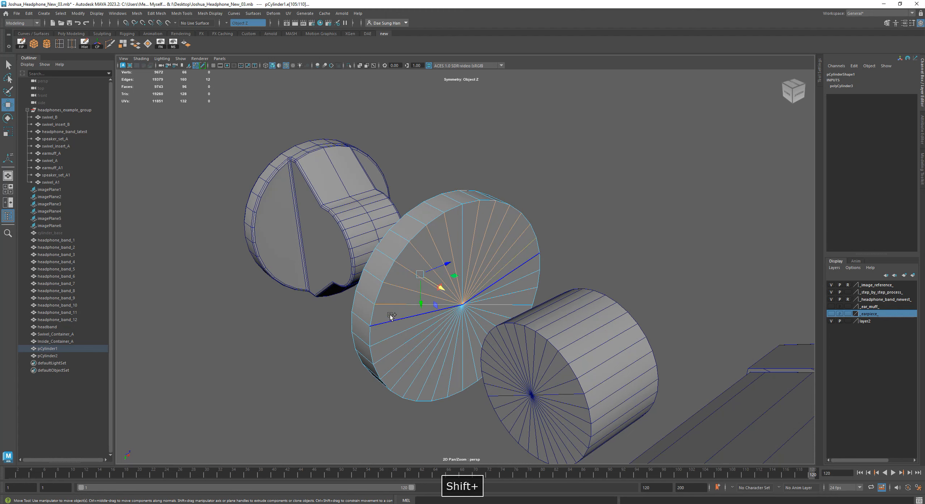
shift+click(384, 327)
shift+click(382, 340)
alt+drag(382, 341, 523, 297)
shift+click(440, 298)
shift+click(410, 278)
shift+click(416, 303)
shift+click(423, 313)
shift+click(436, 328)
shift+click(452, 338)
shift+click(453, 338)
shift+click(465, 344)
alt+drag(527, 353, 515, 307)
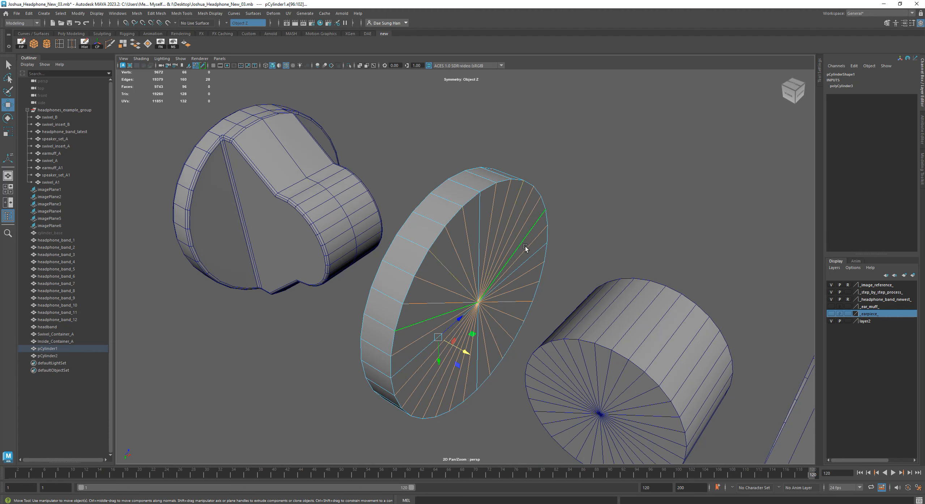
alt+drag(504, 326, 490, 294)
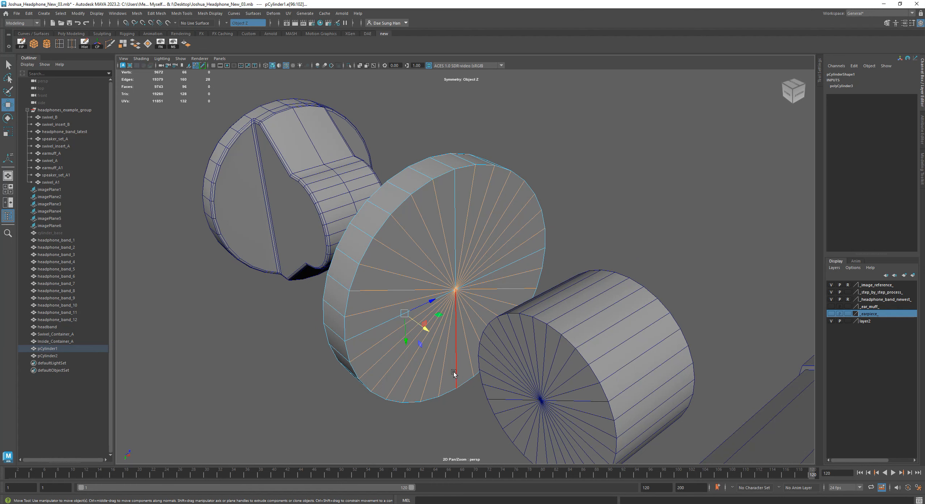
alt+drag(563, 264, 559, 254)
key(space)
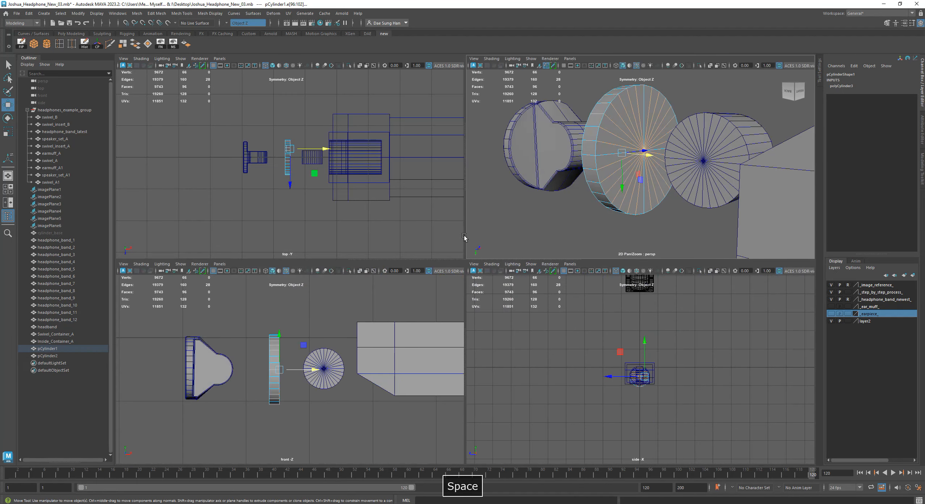
key(space)
alt+right_drag(384, 218, 810, 358)
alt+middle_drag(508, 325, 527, 254)
alt+right_drag(527, 254, 688, 301)
alt+right_drag(484, 193, 562, 236)
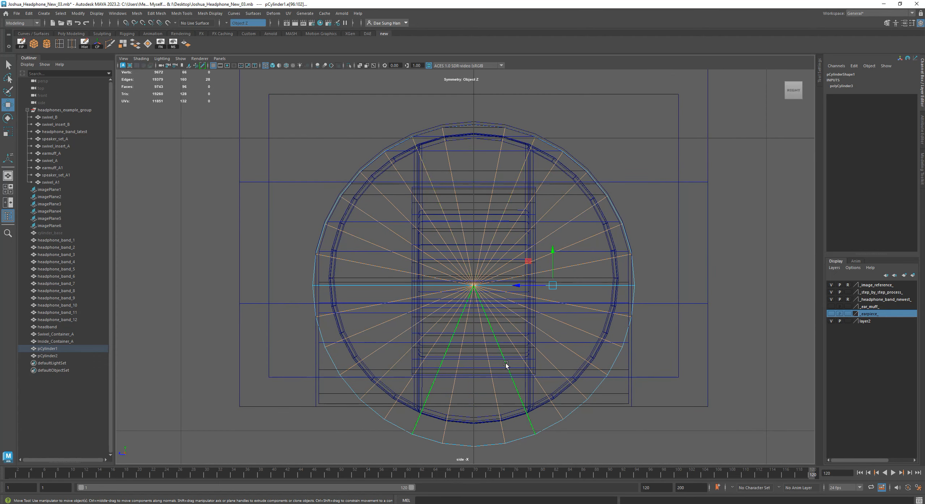
key(space)
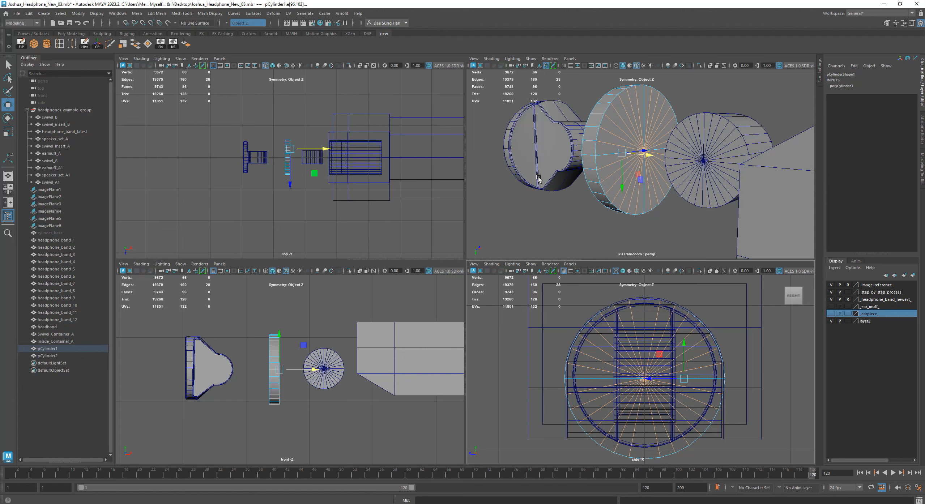
alt+drag(665, 183, 661, 163)
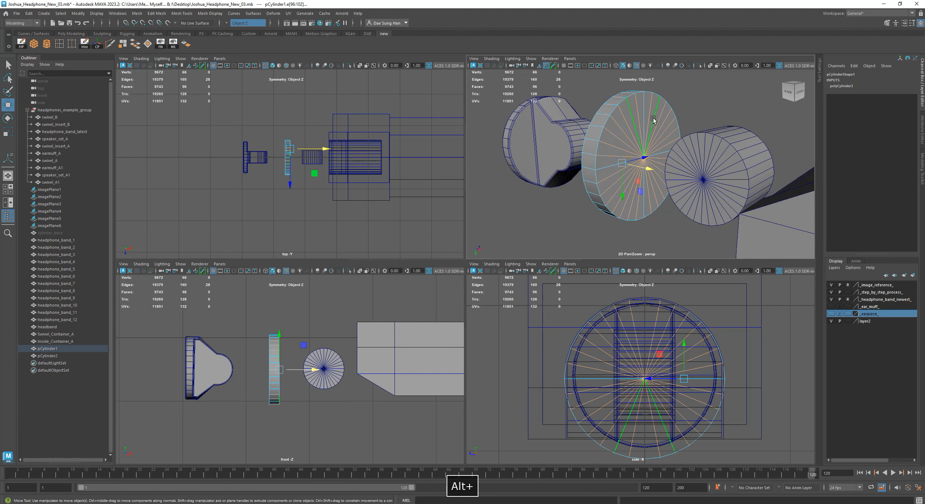
shift+right_drag(647, 115, 643, 126)
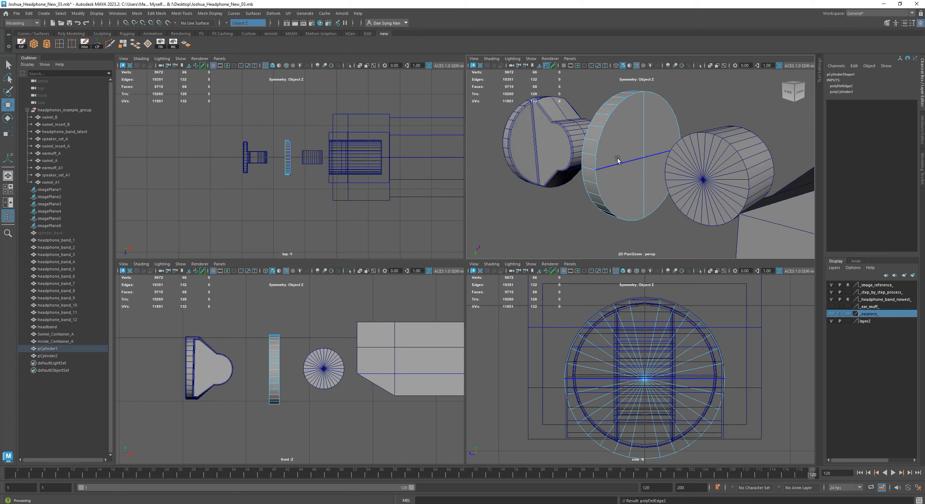
Step: Cut two vertical edges across the disc's cleaned cap with Multi-Cut, one on each side of the vertical centre line
key(space)
alt+drag(593, 202, 227, 130)
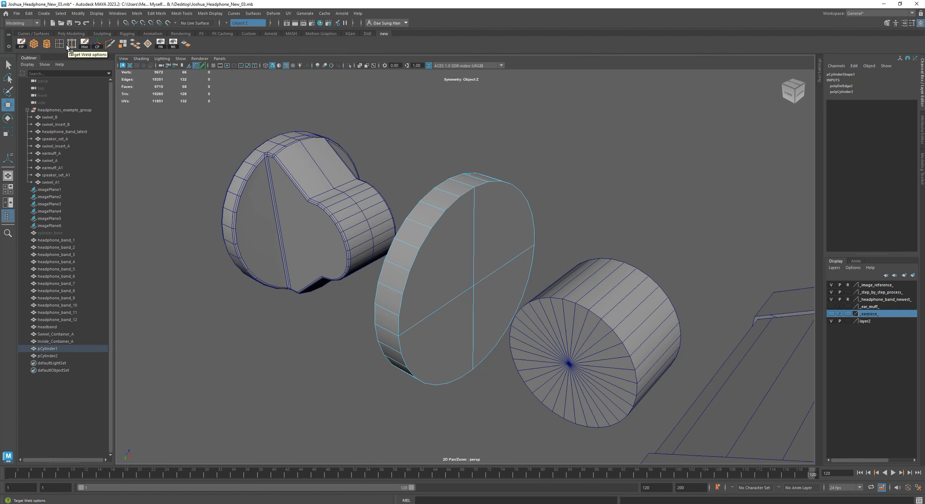
double_click(109, 45)
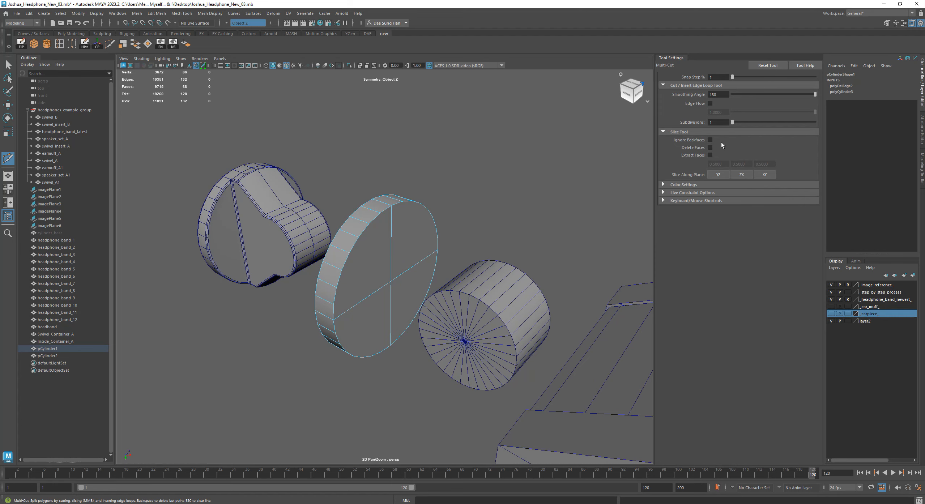
alt+drag(434, 242, 319, 287)
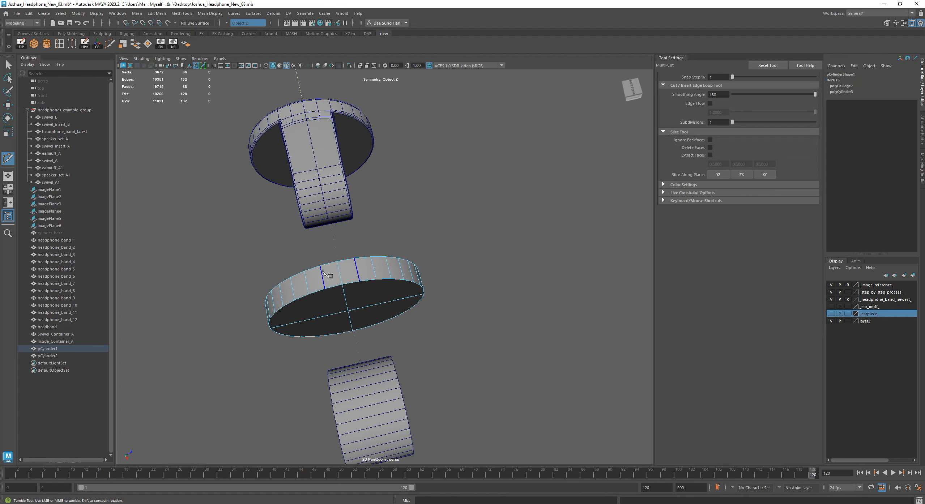
click(309, 294)
mouse_move(312, 304)
alt+mouse_down()
mouse_move(334, 289)
mouse_move(307, 295)
alt+mouse_up()
alt+right_drag(307, 296, 320, 241)
right_click(319, 242)
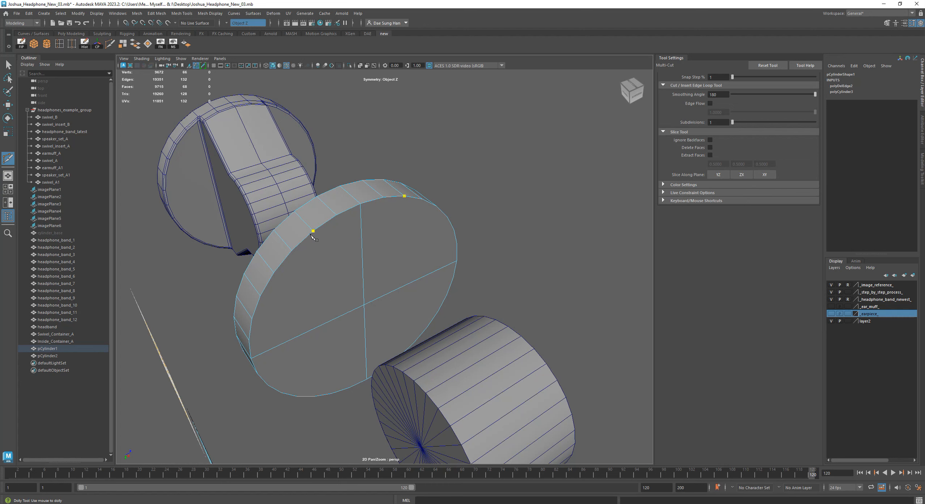
alt+drag(344, 247, 316, 190)
alt+middle_drag(385, 239, 442, 234)
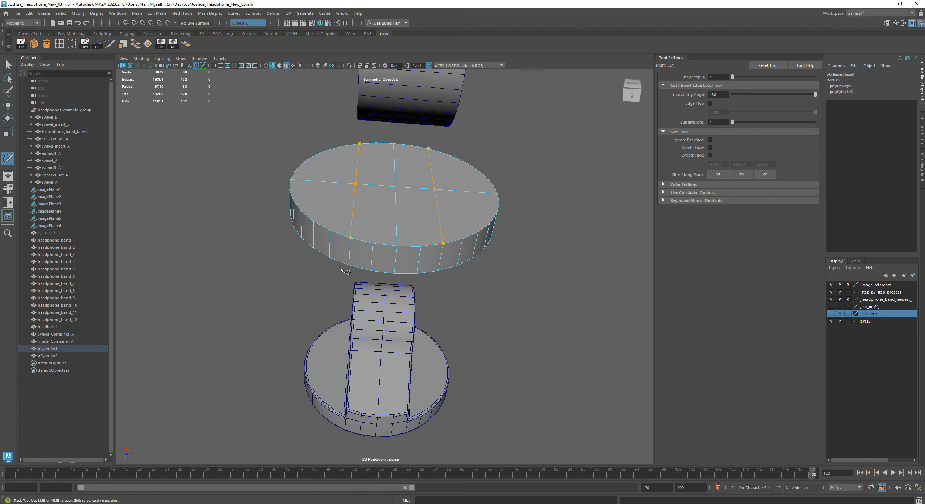
key(Return)
mouse_move(398, 232)
alt+mouse_down()
mouse_move(453, 209)
mouse_move(449, 264)
mouse_move(433, 232)
mouse_move(467, 217)
mouse_move(385, 233)
alt+mouse_up()
key(w)
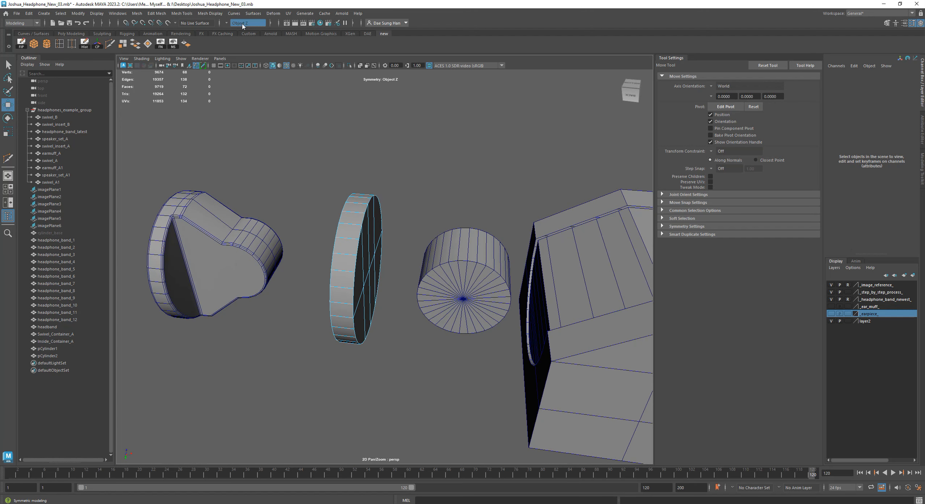
Step: Extrude the four faces of the central vertical strip on the disc's cap with a Local Translate Z of 0.2
alt+drag(325, 206, 320, 228)
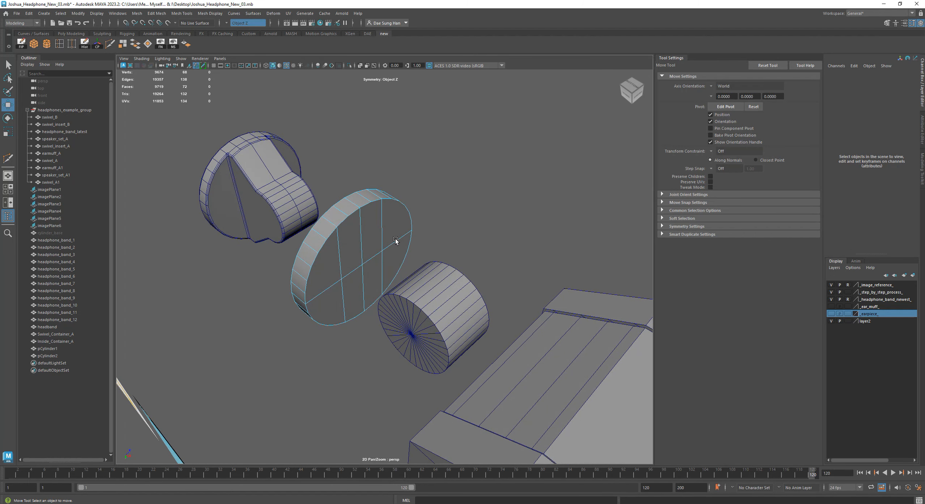
alt+right_drag(368, 231, 446, 264)
alt+drag(446, 265, 387, 208)
alt+middle_drag(387, 208, 491, 233)
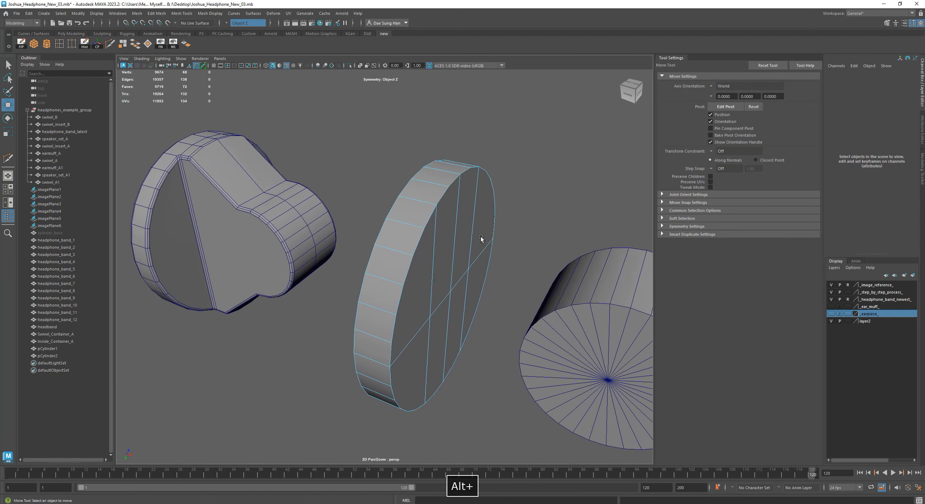
alt+drag(427, 250, 426, 236)
right_drag(443, 207, 441, 227)
click(441, 227)
key(Caps_Lock)
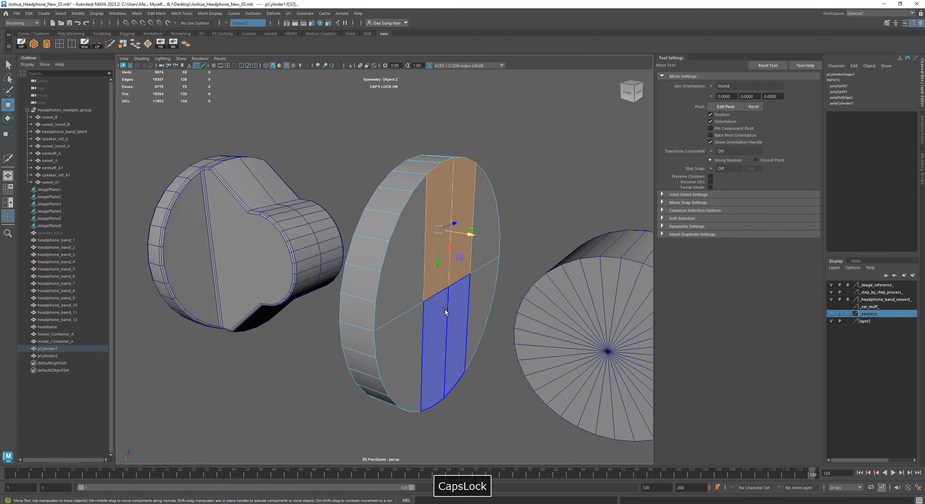
click(445, 312)
alt+drag(521, 275, 453, 282)
key(Caps_Lock)
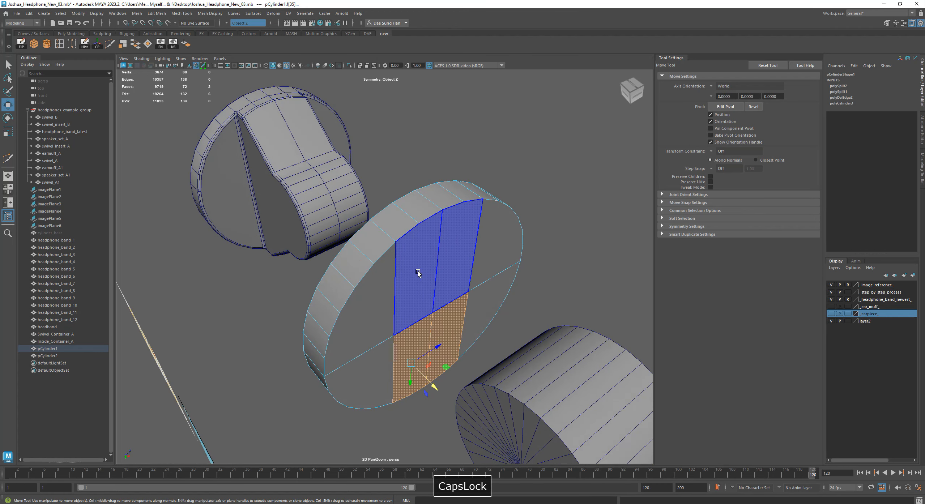
key(Caps_Lock)
shift+click(418, 271)
alt+drag(418, 271, 555, 312)
alt+right_drag(555, 312, 473, 291)
alt+drag(473, 292, 457, 263)
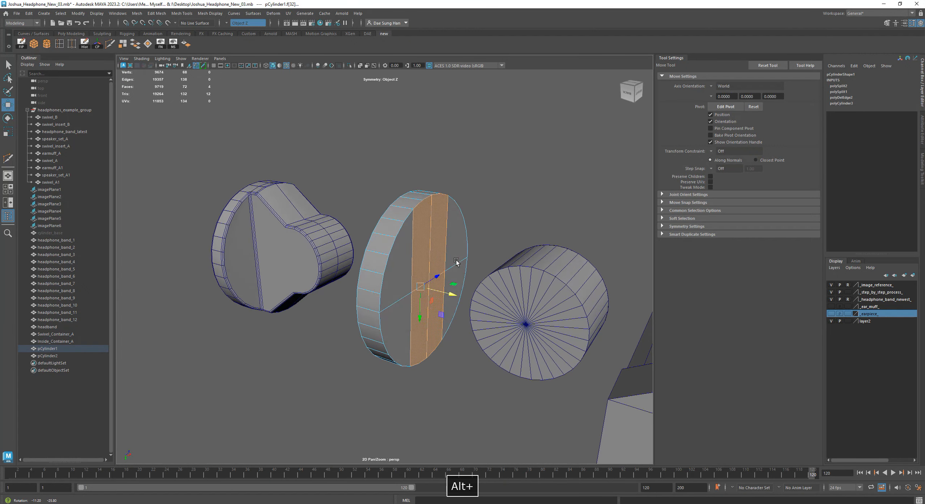
shift+right_drag(438, 239, 436, 254)
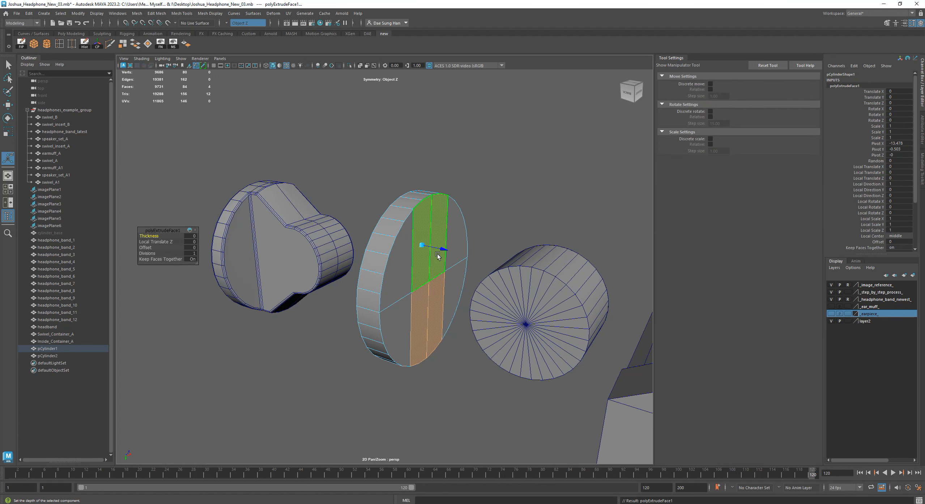
click(167, 242)
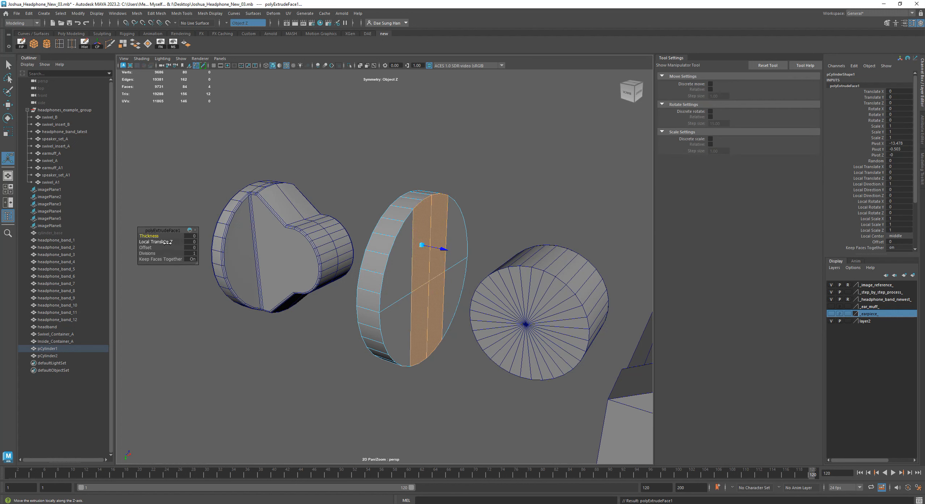
mouse_move(168, 242)
mouse_down()
mouse_move(177, 242)
mouse_move(169, 242)
mouse_up()
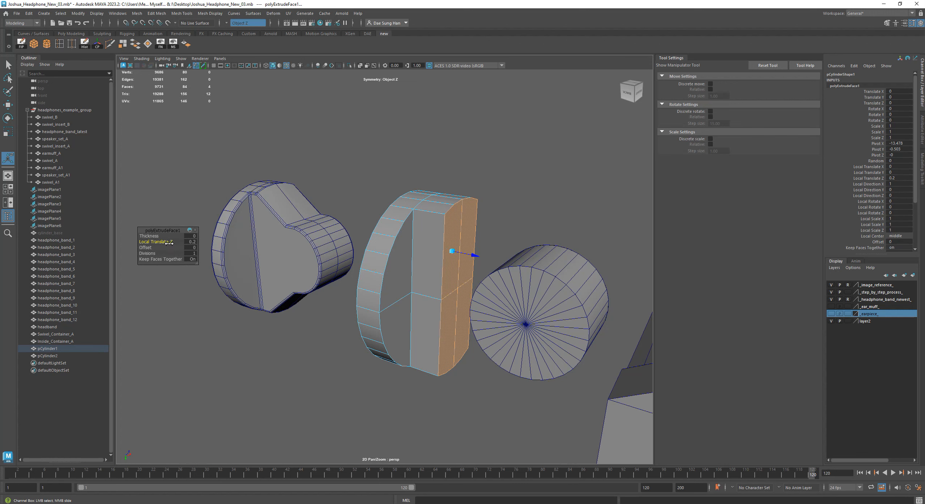
Step: Lengthen the central strip's extrusion toward the upright cylinder to a Local Translate Z of 0.367, judging it in the front view
alt+drag(262, 277, 470, 269)
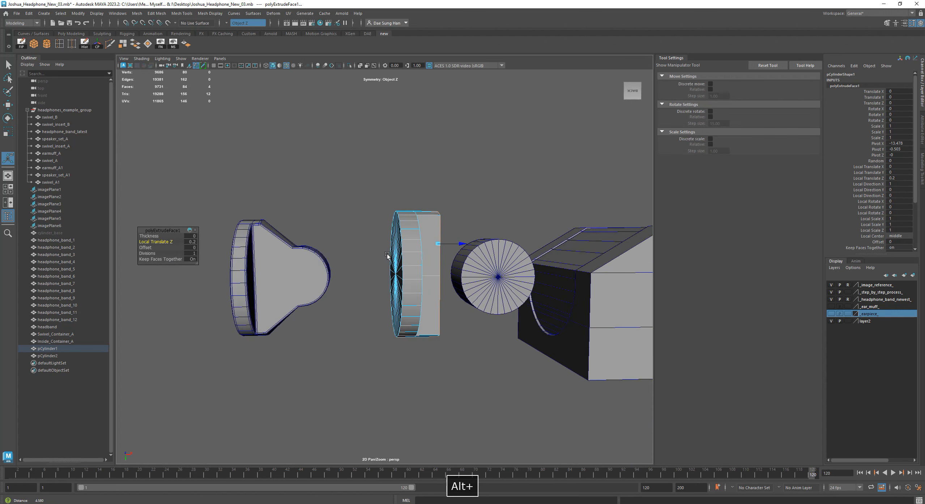
key(space)
key(space)
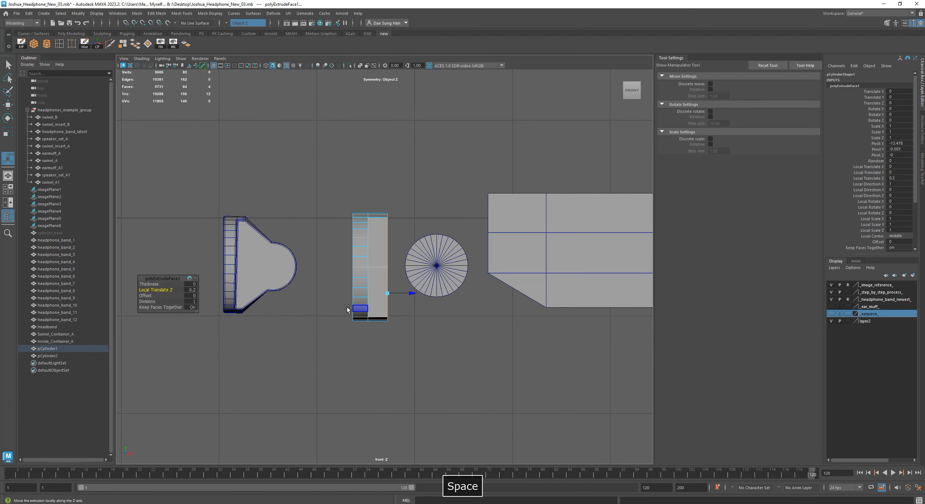
alt+middle_drag(346, 310, 395, 316)
alt+right_drag(395, 316, 540, 339)
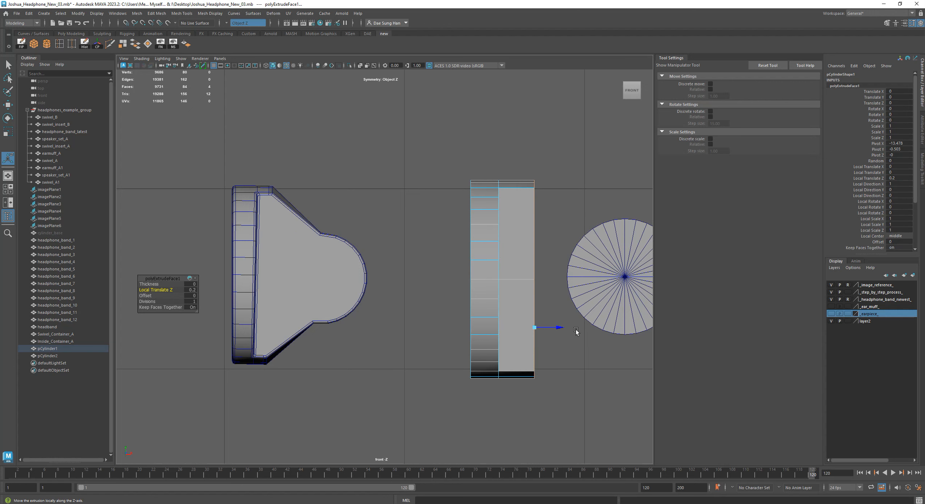
drag(562, 328, 589, 327)
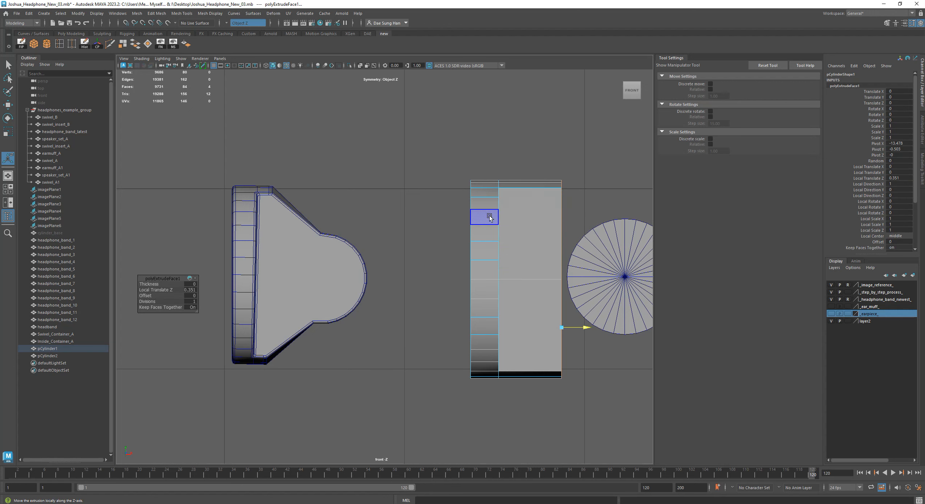
drag(590, 327, 592, 327)
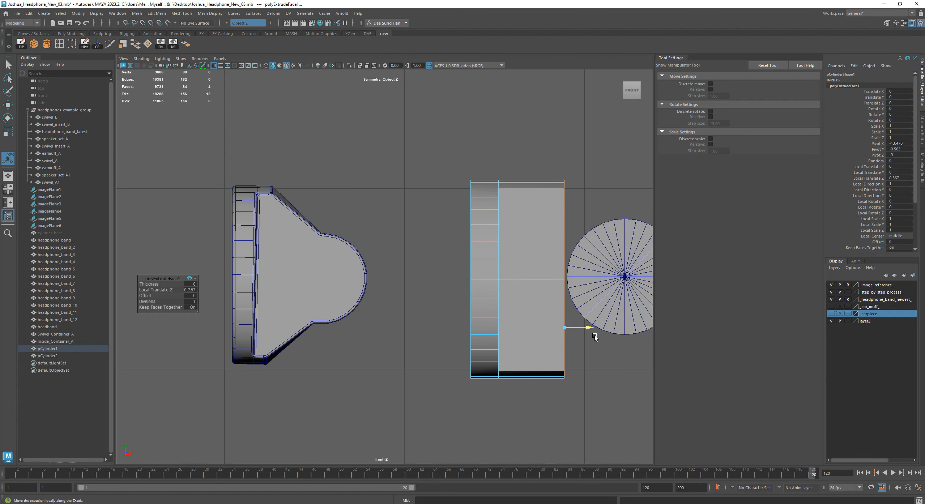
alt+middle_drag(535, 250, 432, 251)
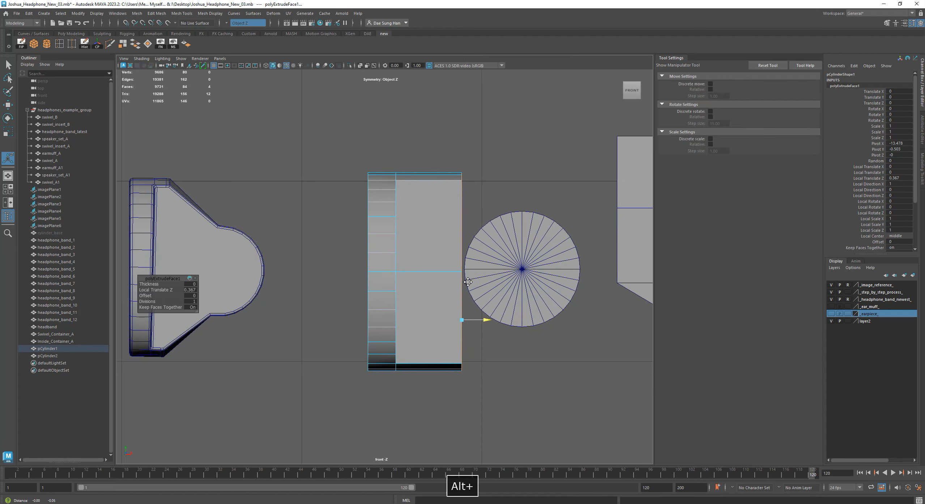
Step: Hide the tool settings and compare the extruded block and upright cylinder with the finished swivel example from several angles
key(space)
key(space)
alt+drag(534, 193, 323, 267)
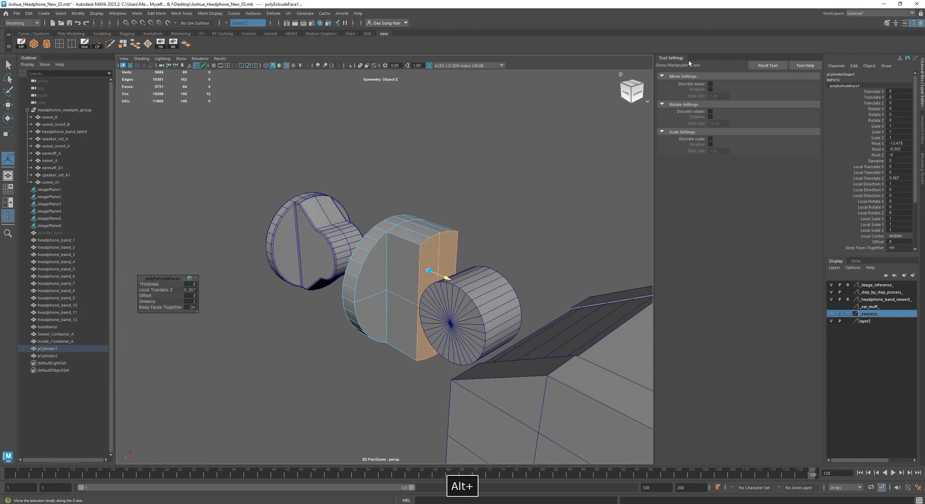
click(689, 61)
alt+drag(524, 153, 477, 297)
alt+middle_drag(488, 254, 550, 241)
alt+drag(554, 253, 529, 218)
alt+middle_drag(529, 218, 433, 206)
alt+drag(433, 206, 439, 279)
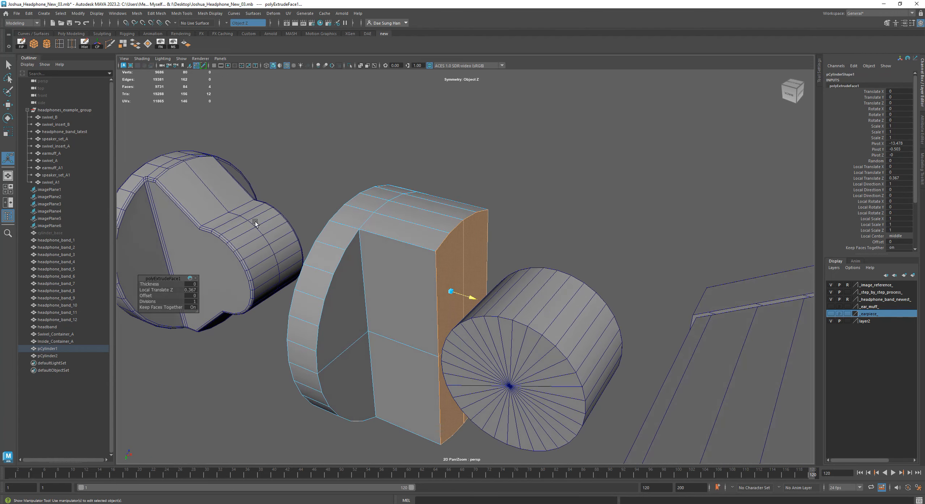
alt+drag(385, 247, 363, 208)
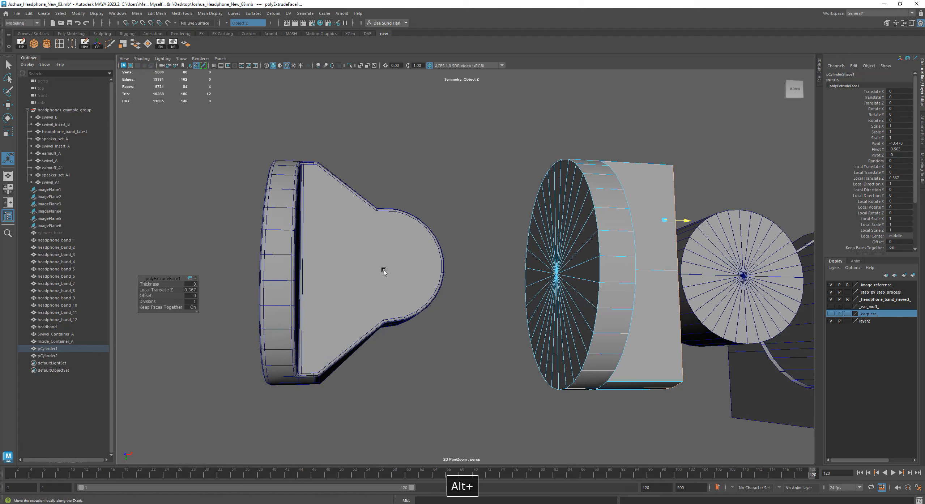
Step: Move the upright cylinder along X onto the extruded block's outer face, to a Translate X of about -13.114
alt+middle_drag(722, 226, 590, 216)
alt+drag(589, 216, 540, 227)
alt+middle_drag(540, 228, 488, 247)
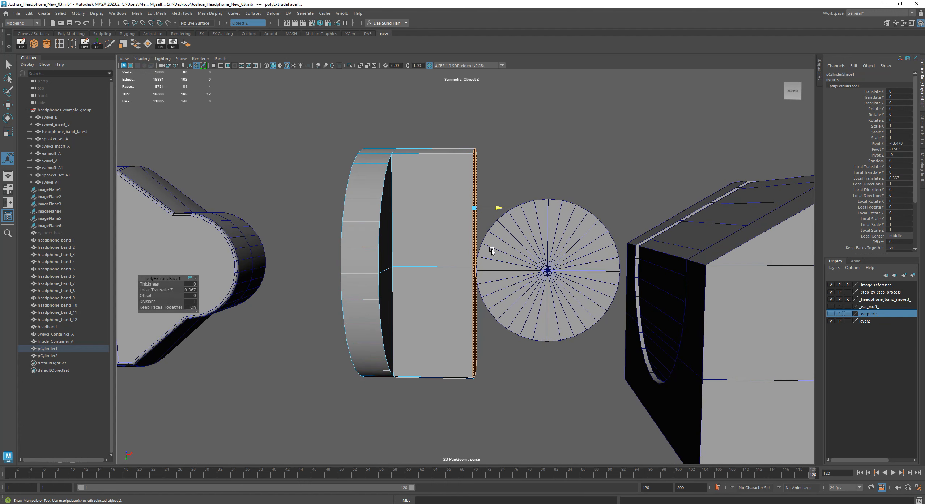
key(q)
click(554, 237)
key(w)
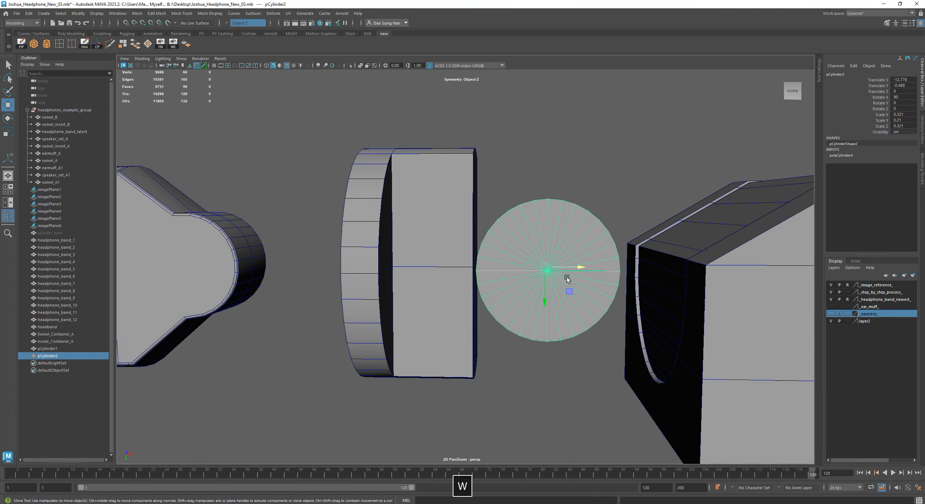
alt+drag(577, 267, 523, 289)
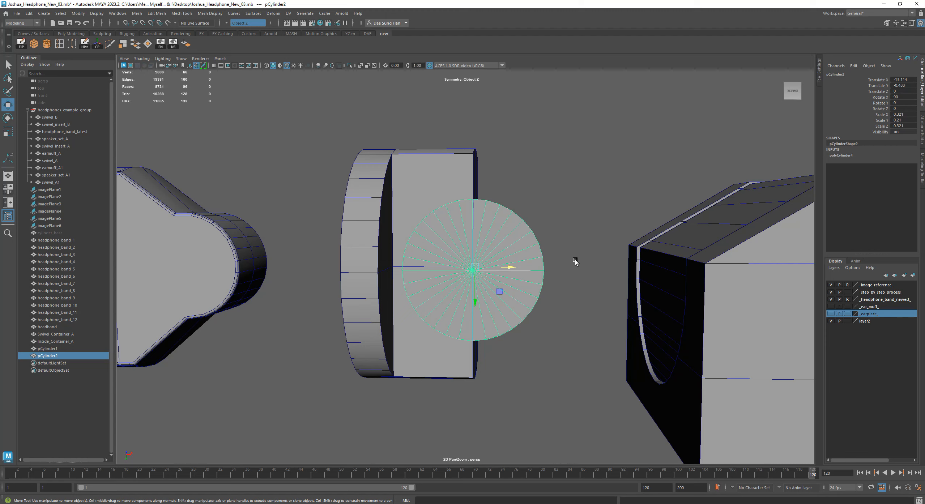
Step: Fine-tune the cylinder in the front view so its centre lies on the block's outer edge, at Translate X -13.112
key(space)
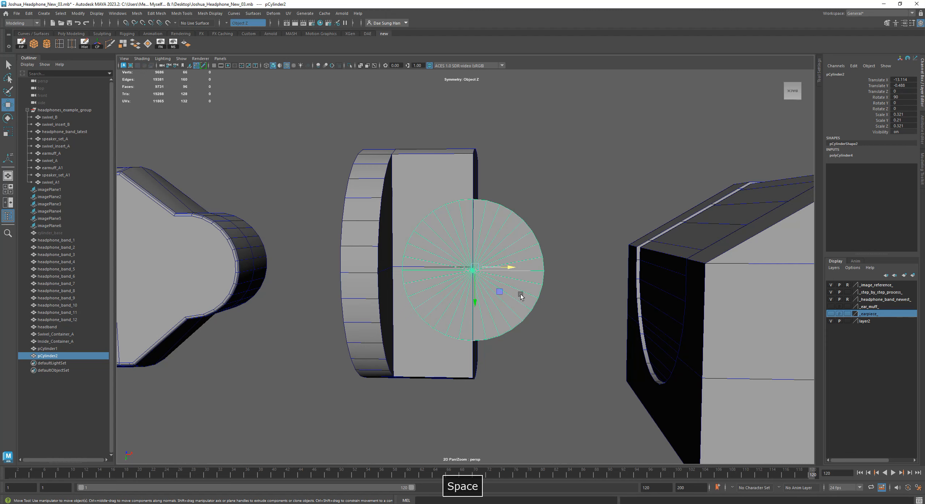
key(space)
alt+right_drag(380, 314, 724, 245)
alt+middle_drag(724, 246, 502, 356)
alt+right_drag(280, 325, 458, 320)
alt+middle_drag(458, 320, 446, 233)
alt+right_drag(446, 233, 662, 309)
alt+middle_drag(398, 401, 431, 234)
alt+right_drag(430, 234, 752, 286)
alt+middle_drag(461, 194, 461, 284)
alt+right_drag(461, 284, 500, 316)
drag(500, 316, 508, 317)
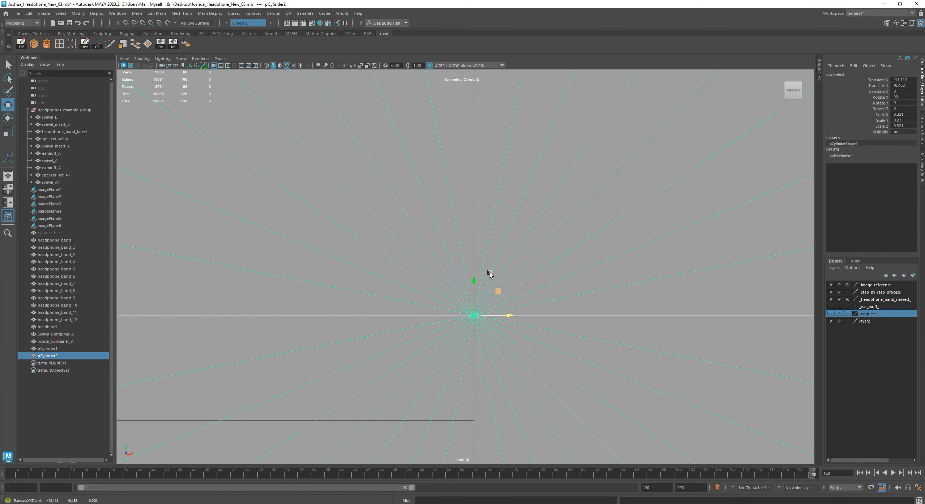
drag(509, 318, 506, 319)
alt+right_drag(683, 269, 641, 272)
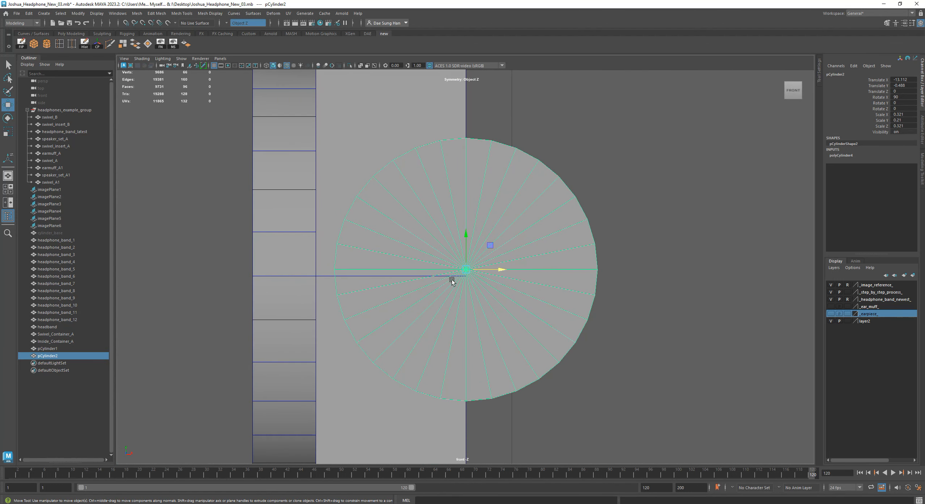
Step: Move the cylinder vertically in the front view to align its centre with the block's middle edge, at Translate Y -0.503
alt+right_drag(655, 308, 597, 268)
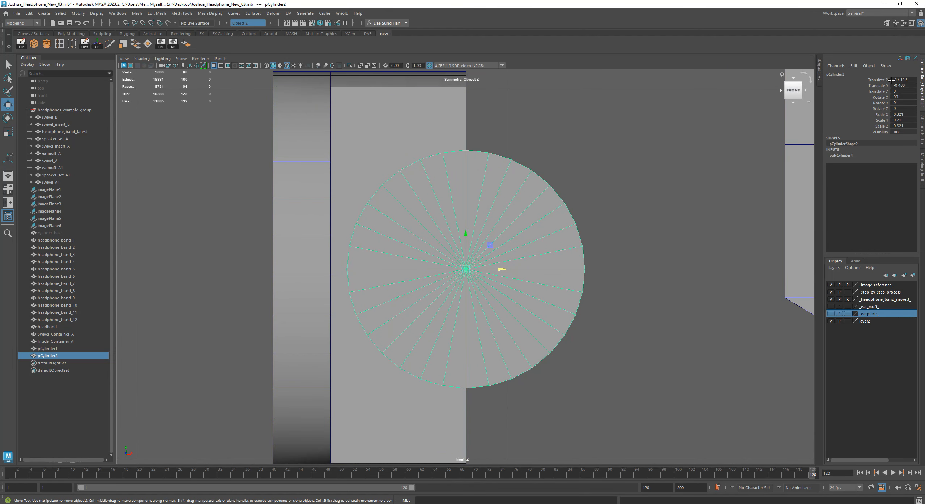
alt+middle_drag(624, 255, 632, 275)
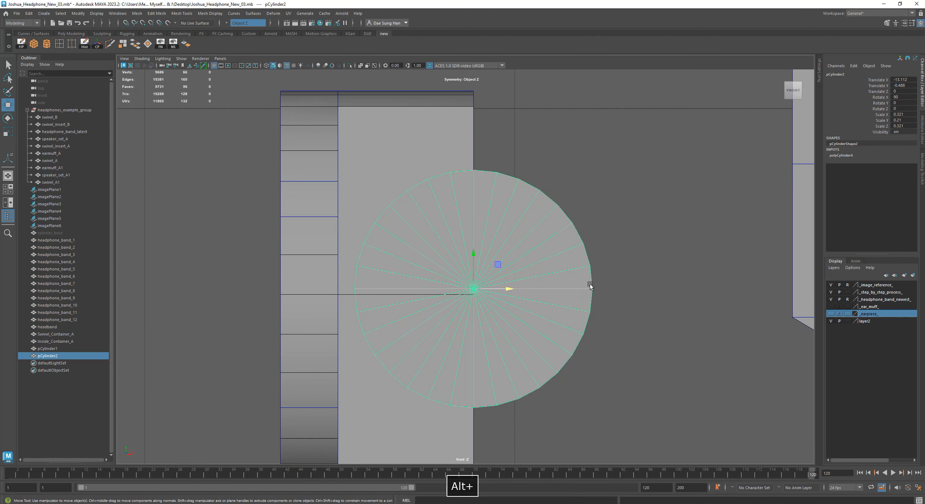
alt+middle_drag(442, 311, 442, 250)
alt+right_drag(443, 250, 583, 268)
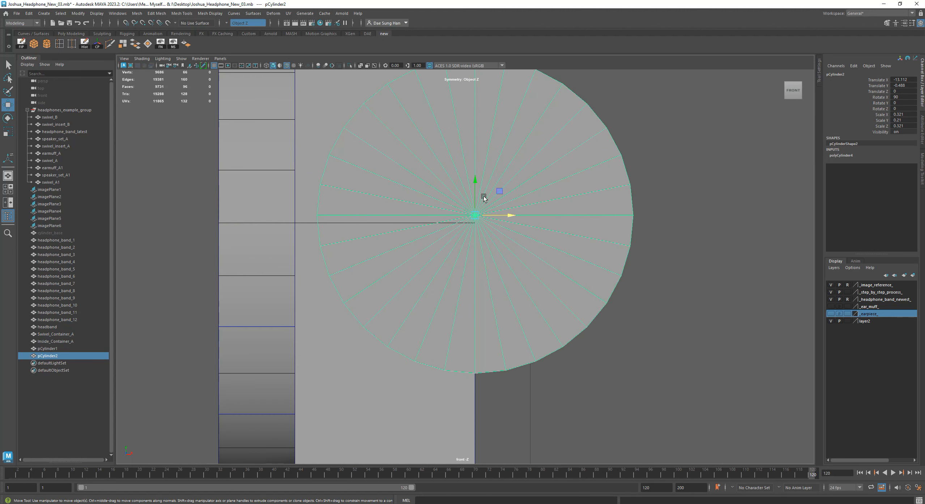
drag(476, 180, 480, 187)
key(space)
key(space)
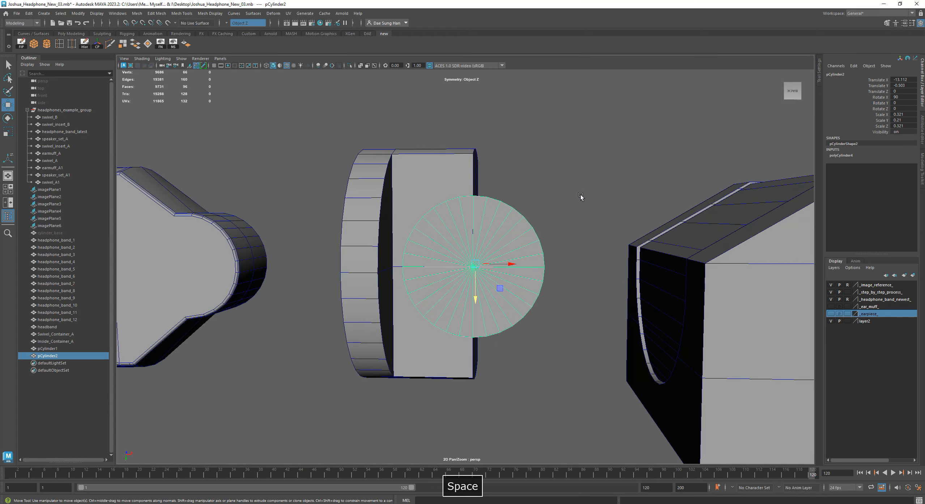
Step: Try shifting the cylinder vertically to Translate Y -0.978 and snapping it back to the block's middle, and undo the snap
alt+drag(581, 195, 477, 243)
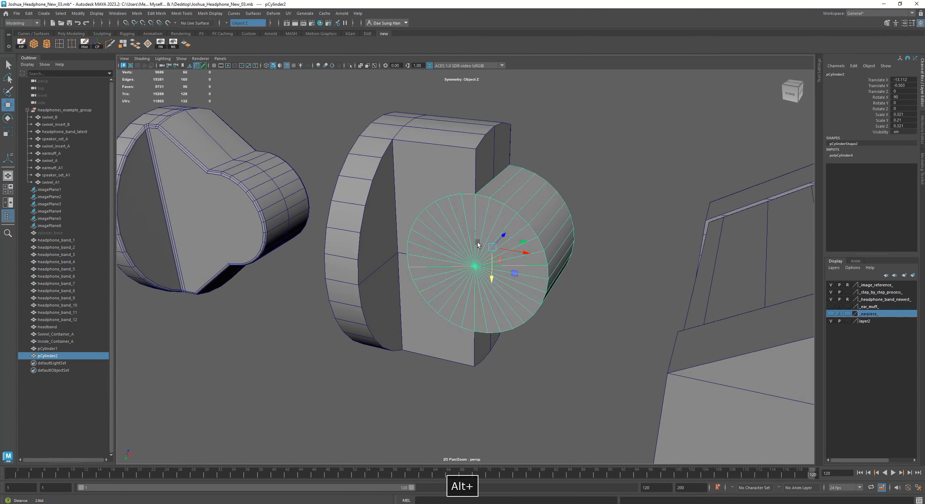
alt+right_drag(478, 243, 595, 272)
alt+drag(594, 271, 480, 277)
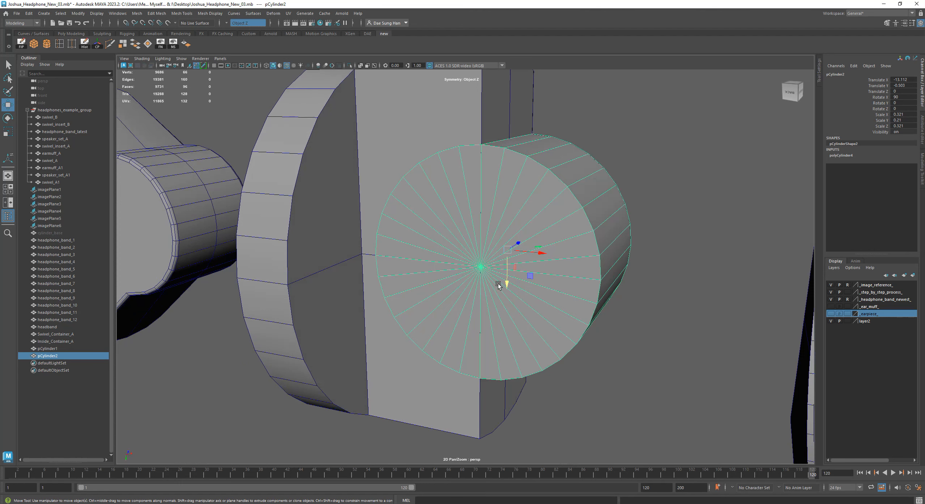
drag(502, 286, 507, 197)
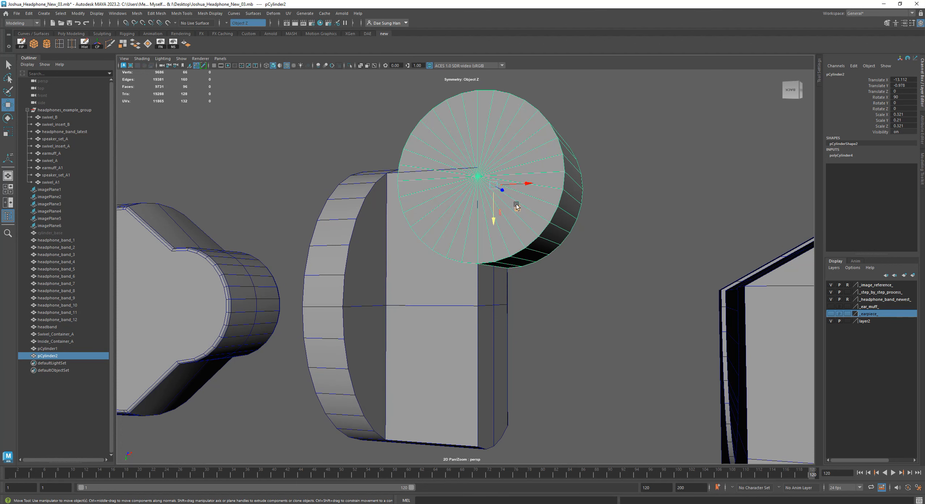
key(v)
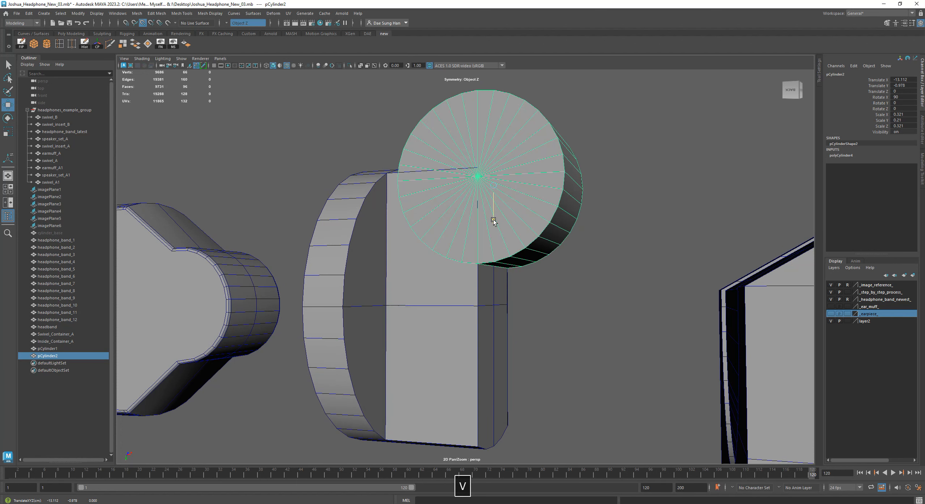
drag(494, 220, 486, 281)
mouse_move(604, 347)
alt+mouse_down()
mouse_move(606, 357)
mouse_move(599, 351)
alt+mouse_up()
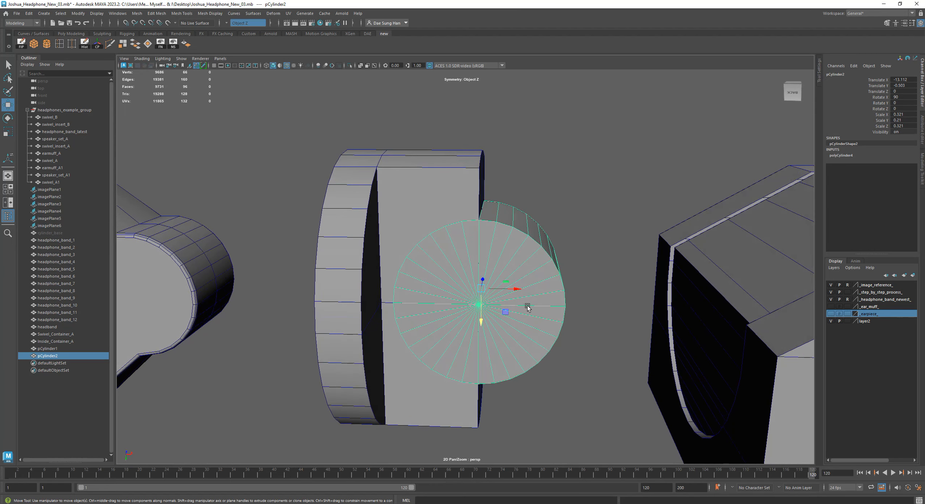
key(v)
drag(517, 289, 516, 289)
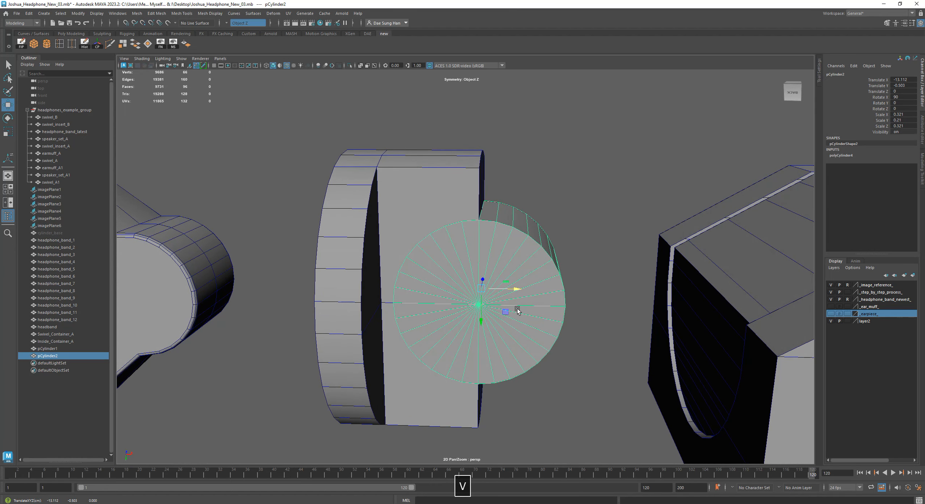
key(ctrl+z)
Step: Vertex-snap the cylinder along Y to the middle vertex of the block's outer face and deselect it
alt+drag(551, 309, 536, 267)
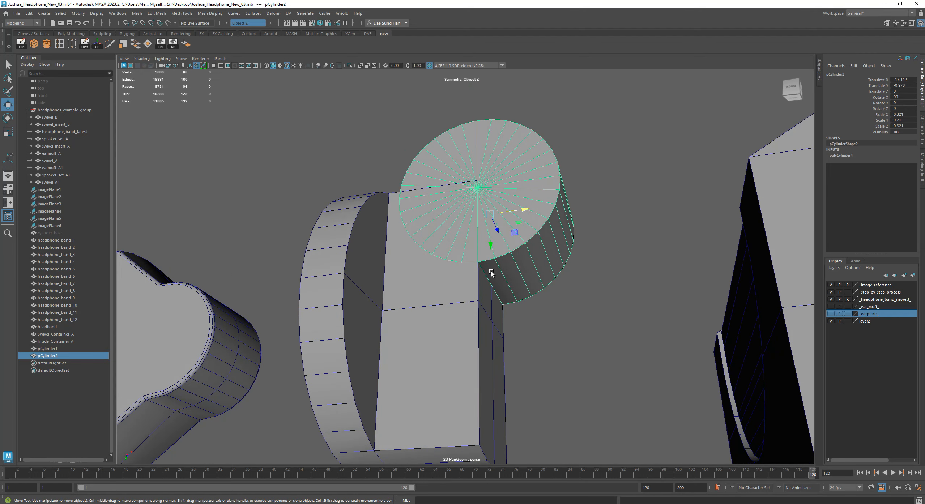
mouse_move(495, 319)
alt+mouse_down()
mouse_move(492, 232)
mouse_move(525, 251)
mouse_move(498, 160)
mouse_move(520, 236)
mouse_move(503, 327)
alt+mouse_up()
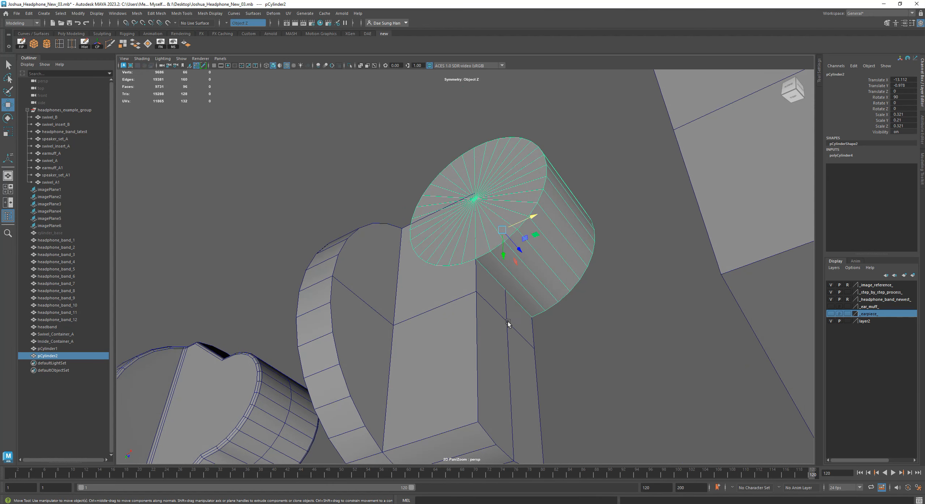
key(v)
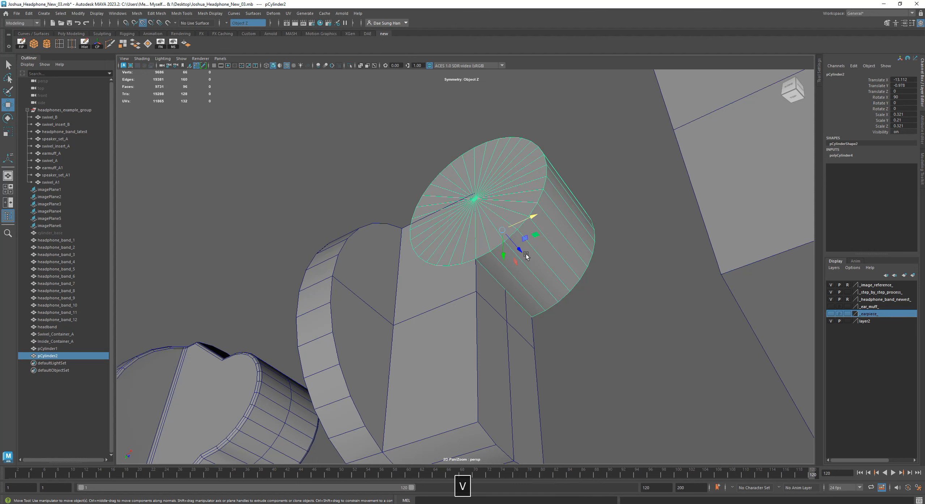
key(v)
drag(503, 255, 503, 255)
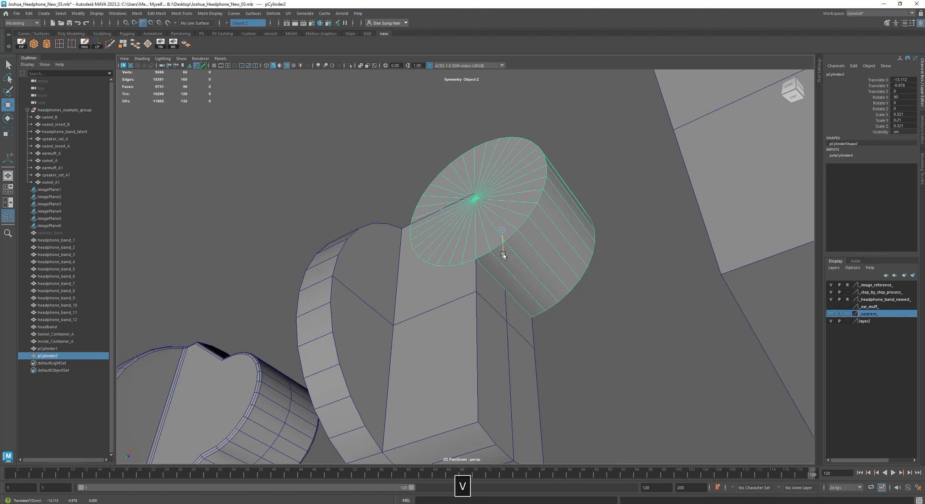
drag(503, 255, 550, 292)
key(w)
click(627, 287)
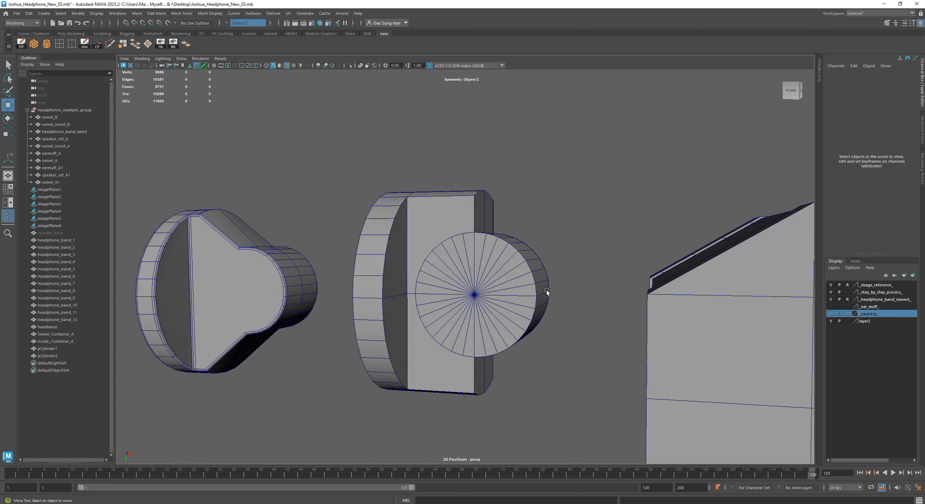
Step: Select the five vertices on the block's upper outer edge and move them down to the cylinder's top, sloping the block
alt+drag(495, 213, 510, 224)
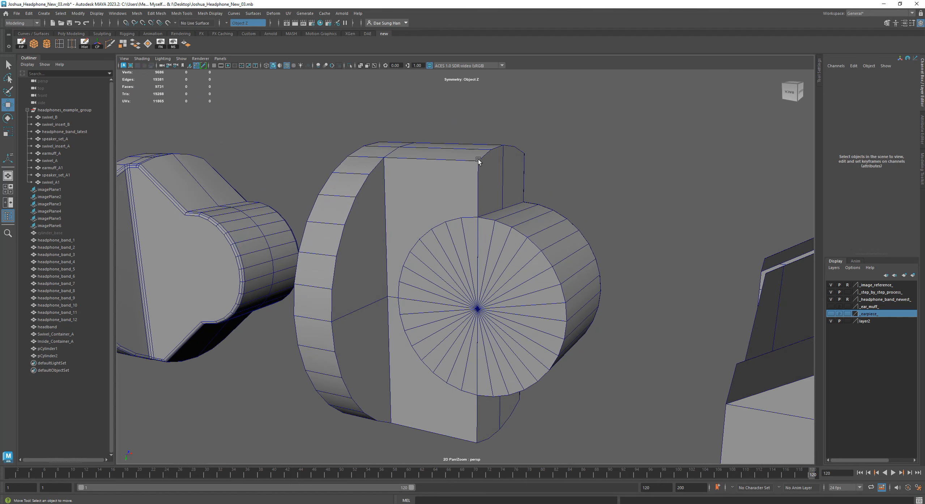
mouse_move(546, 240)
alt+mouse_down()
mouse_move(473, 250)
mouse_move(499, 257)
mouse_move(545, 239)
alt+mouse_up()
right_drag(500, 173, 481, 160)
alt+drag(482, 152, 503, 145)
drag(464, 120, 556, 198)
alt+drag(557, 198, 500, 240)
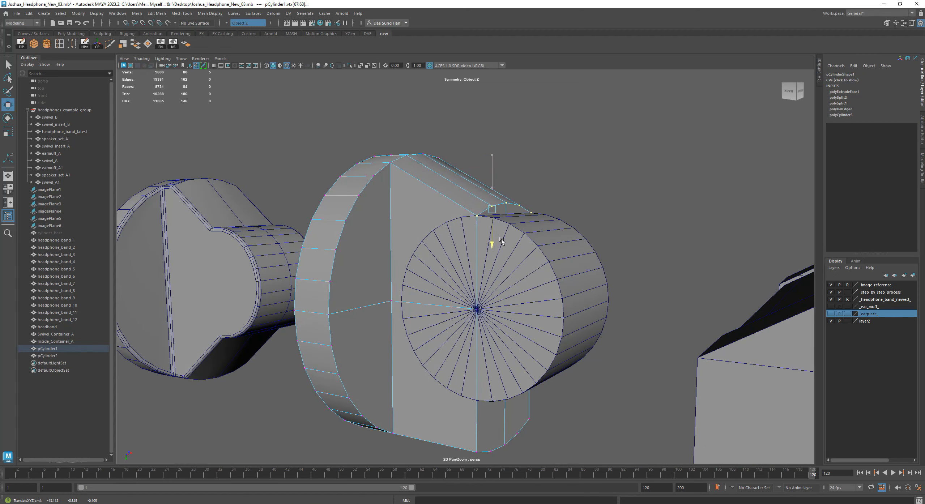
Step: Try rotating the lowered edge vertices, and undo the rotation and the vertical move
alt+drag(502, 243, 514, 181)
key(e)
key(z)
key(z)
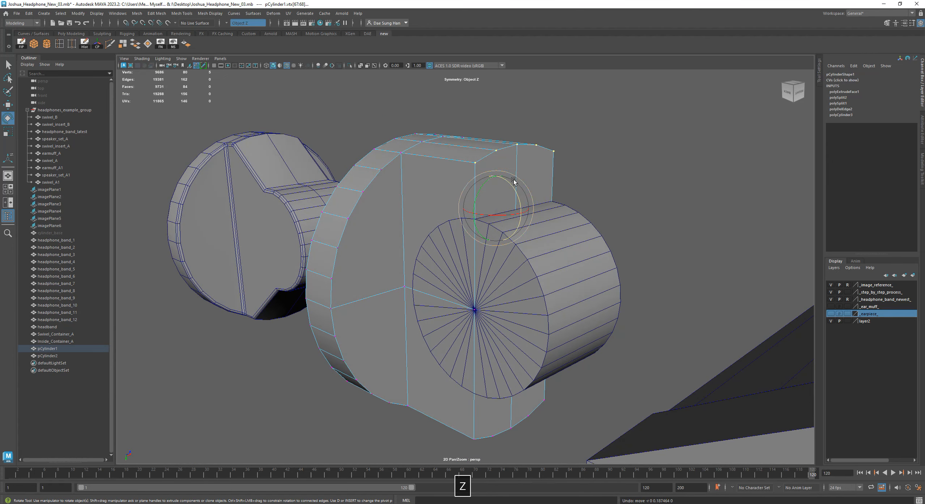
key(z)
key(z)
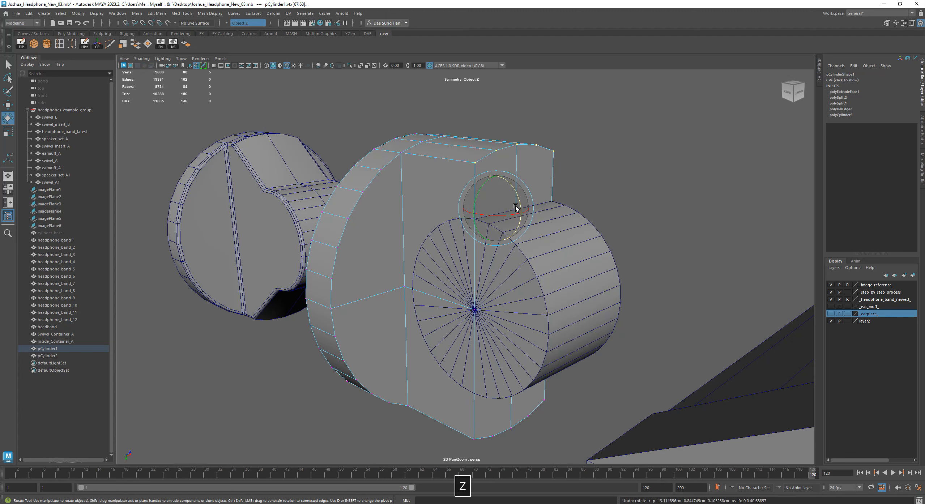
Step: Lower the block's five outer edge vertices again and fine-tune their height against the cylinder's rim in a close view
alt+drag(513, 199, 539, 186)
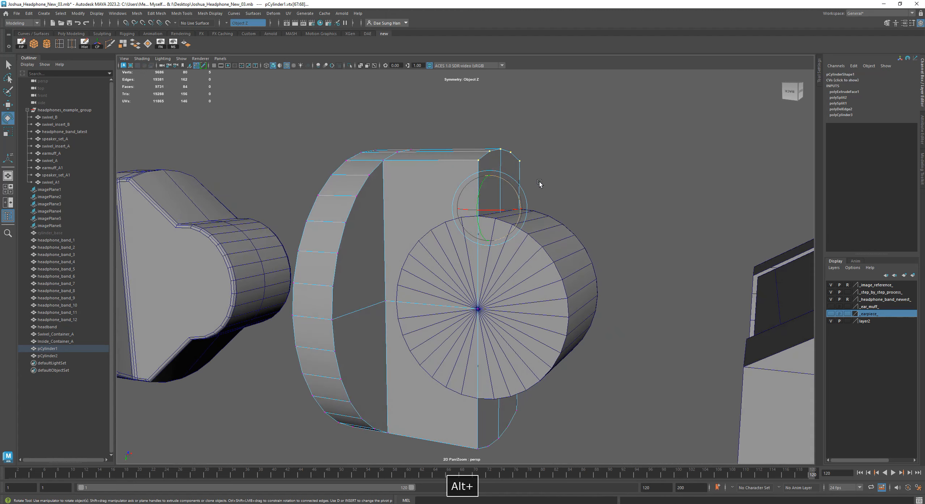
key(4)
key(5)
mouse_move(517, 148)
alt+mouse_down()
mouse_move(514, 138)
mouse_move(523, 157)
alt+mouse_up()
key(z)
alt+drag(493, 198, 499, 242)
key(w)
alt+right_drag(500, 241, 669, 232)
alt+middle_drag(412, 144, 403, 217)
alt+right_drag(403, 217, 501, 252)
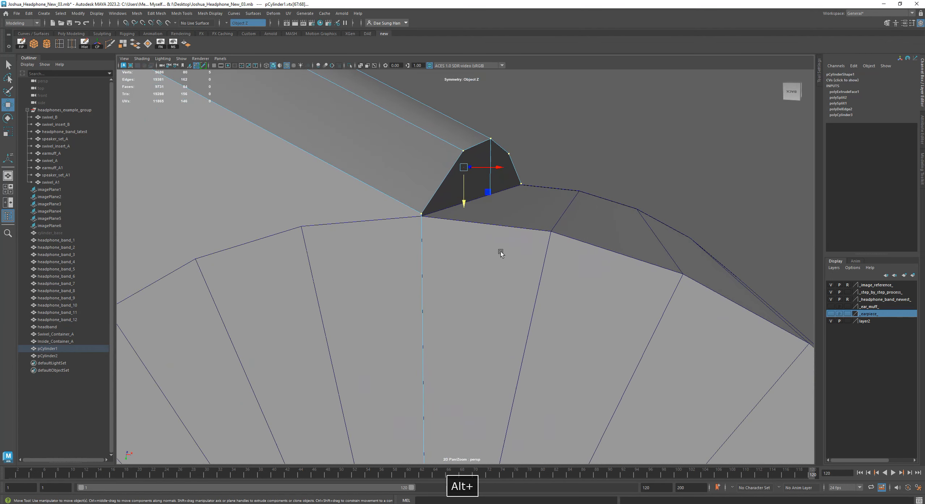
drag(464, 204, 464, 208)
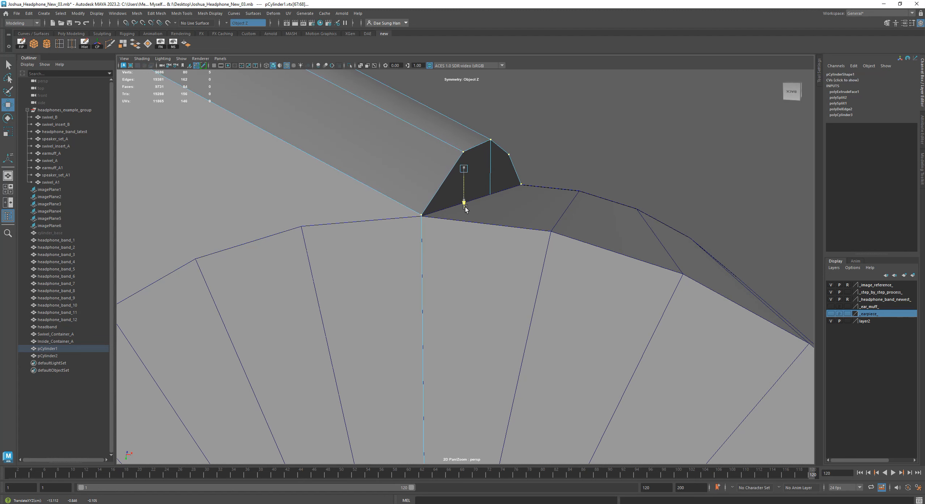
alt+right_drag(669, 224, 562, 229)
alt+drag(562, 229, 516, 237)
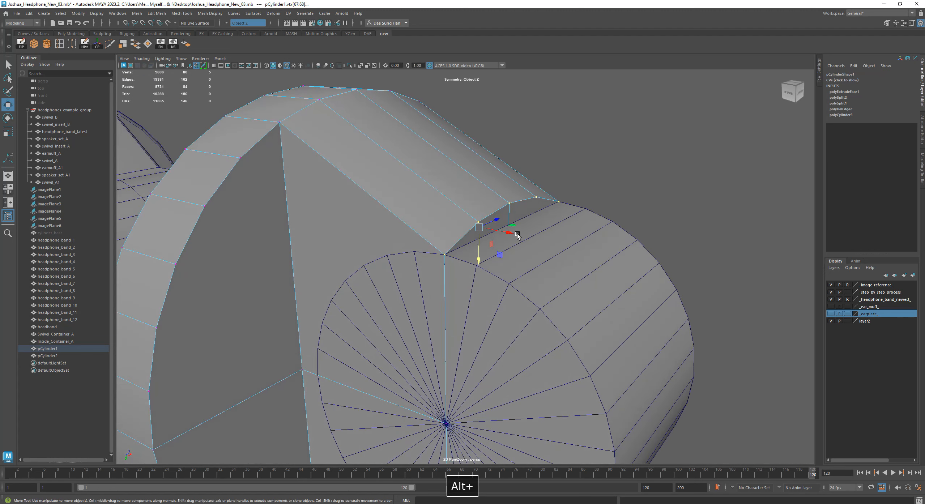
Step: Try rotating the lowered vertices, inspect the tilted end in the front view, and undo the rotation
key(e)
drag(498, 206, 521, 240)
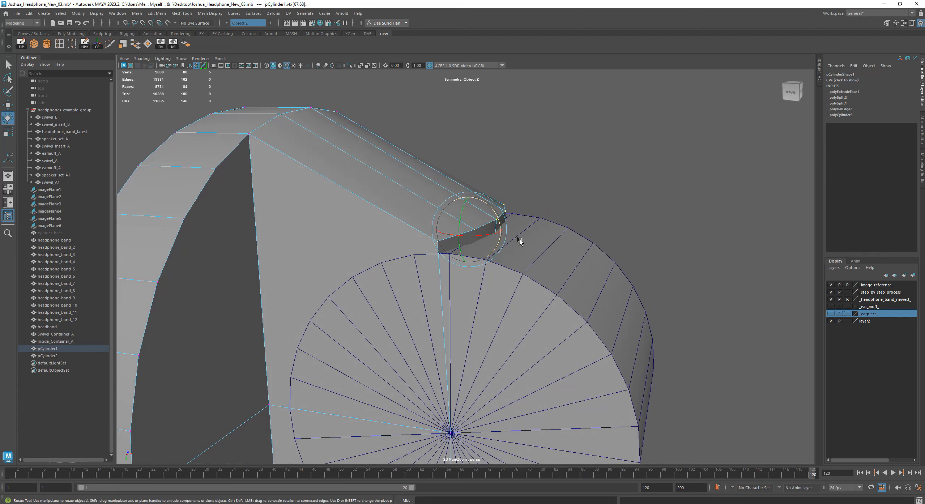
key(space)
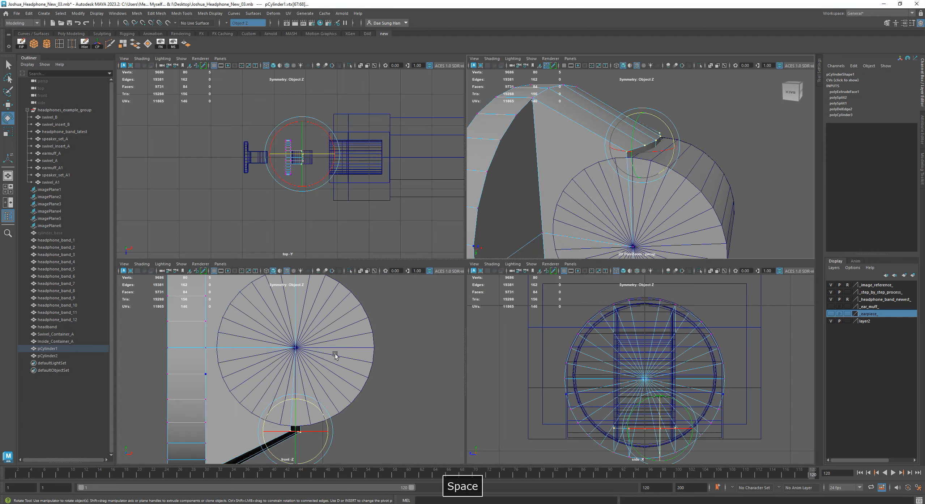
key(space)
alt+middle_drag(370, 382, 372, 248)
alt+right_drag(376, 250, 604, 291)
alt+middle_drag(603, 291, 475, 324)
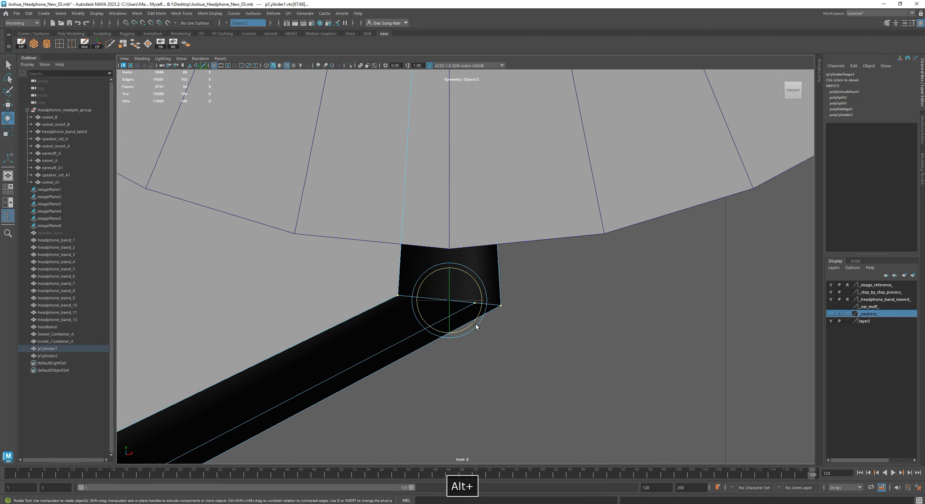
alt+right_drag(481, 285, 498, 267)
alt+middle_drag(497, 266, 505, 328)
key(z)
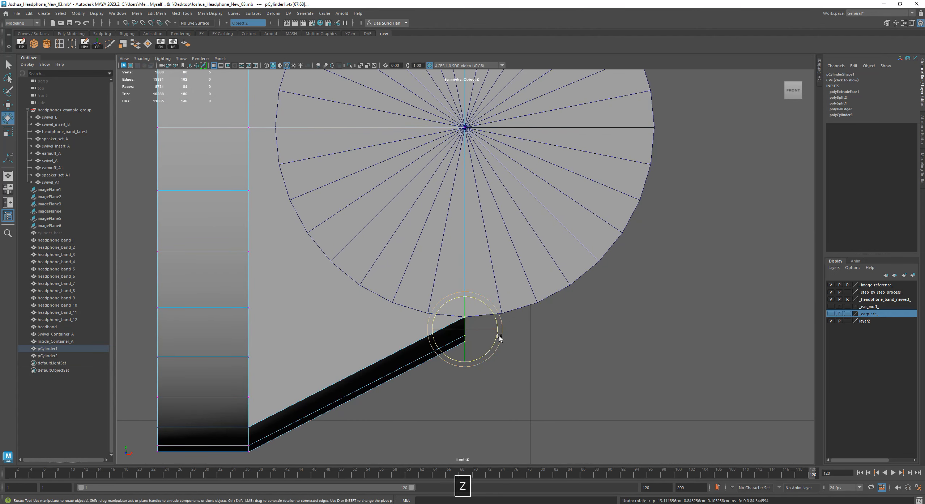
Step: Try flattening the block's five upper outer edge vertices vertically, lower them to the cylinder's rim, and compare the slope with the finished example
key(space)
key(space)
alt+drag(552, 227, 514, 241)
key(w)
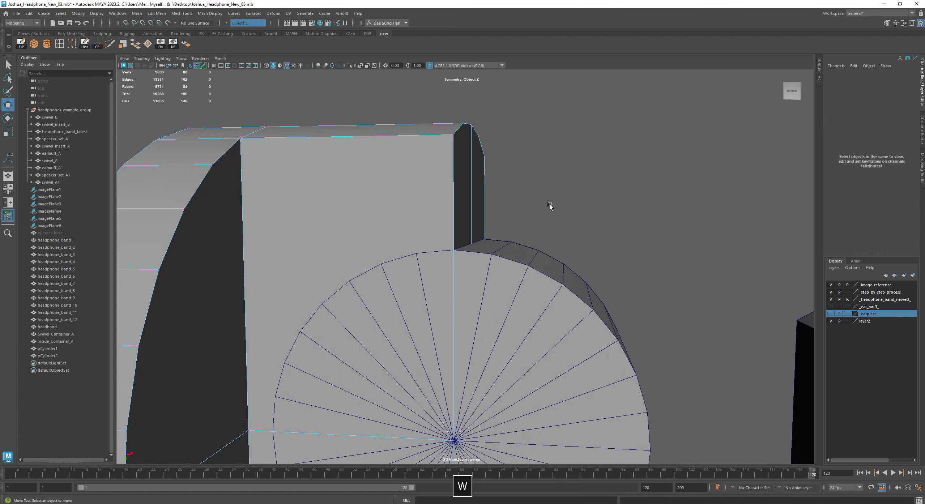
key(r)
alt+drag(433, 103, 503, 149)
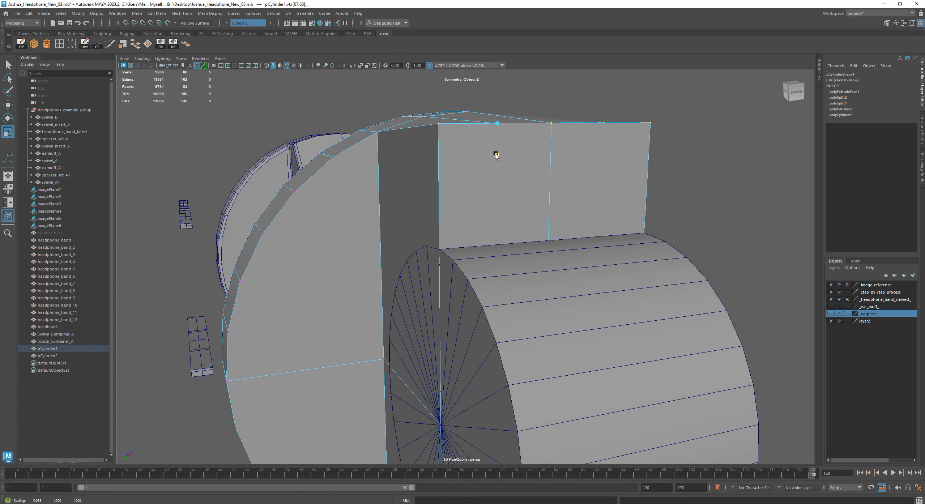
key(w)
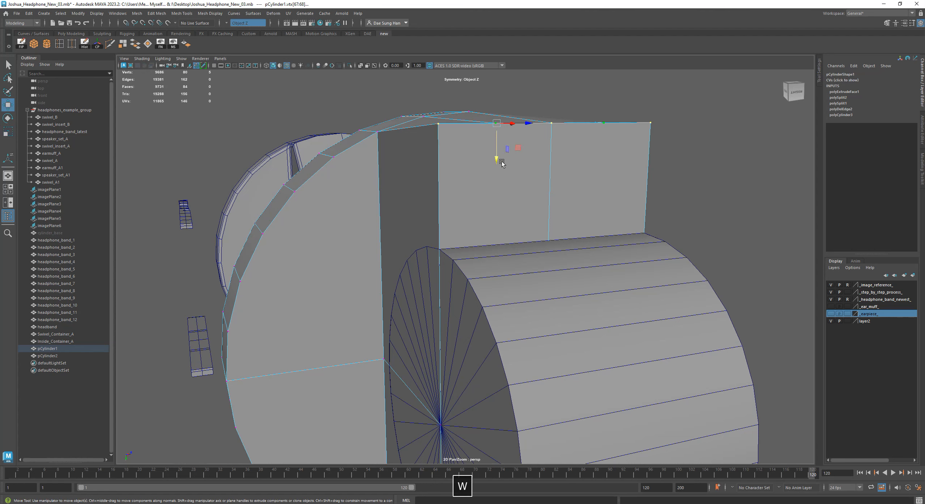
drag(495, 160, 430, 270)
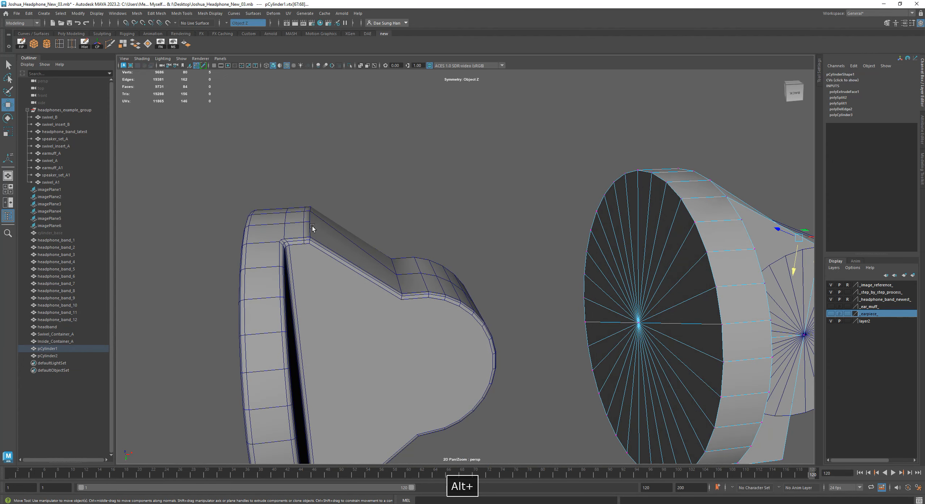
alt+right_drag(472, 257, 464, 264)
alt+drag(463, 265, 464, 218)
Step: Undo the vertex flattening and lowering, restoring the block's straight, unsloped shape
key(z)
key(z)
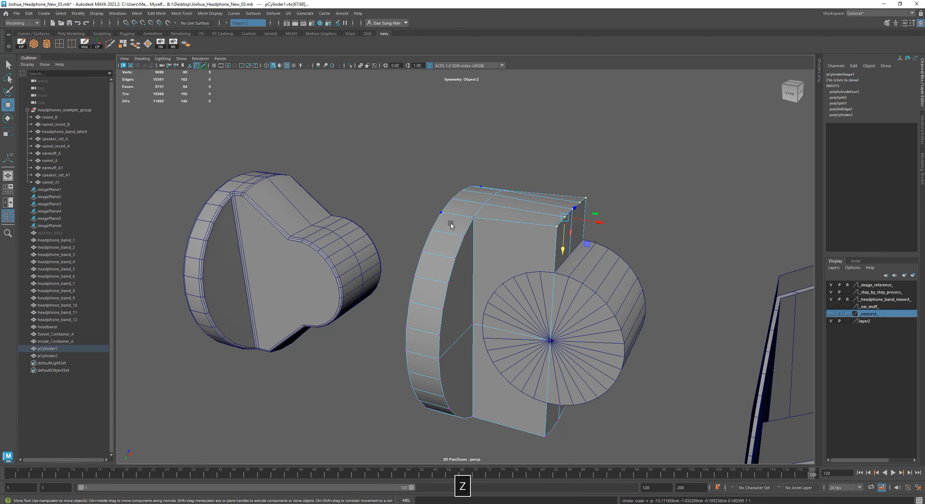
key(z)
key(z)
alt+drag(429, 223, 481, 185)
key(z)
key(z)
key(z)
key(shift+z)
key(shift+z)
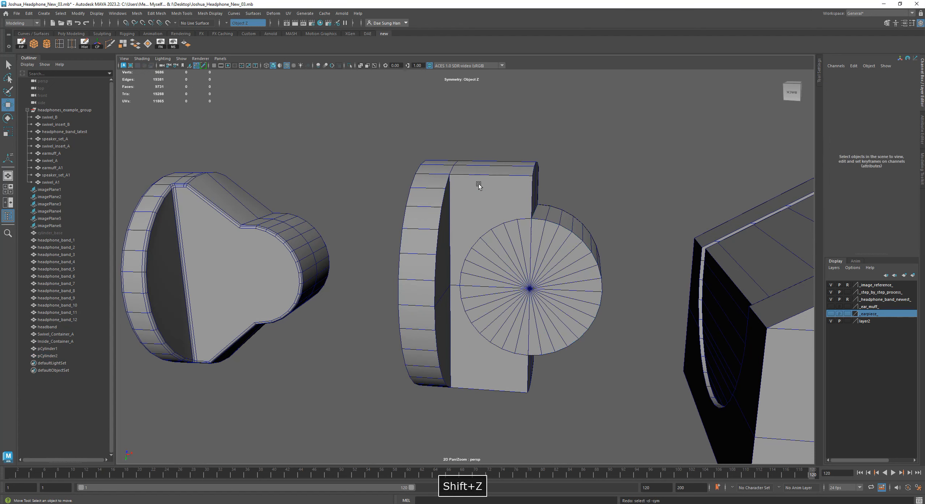
Step: Select the disc with its block and examine it beside the finished swivel example, the headband pieces and the reference photo
click(499, 209)
alt+right_drag(555, 209, 484, 199)
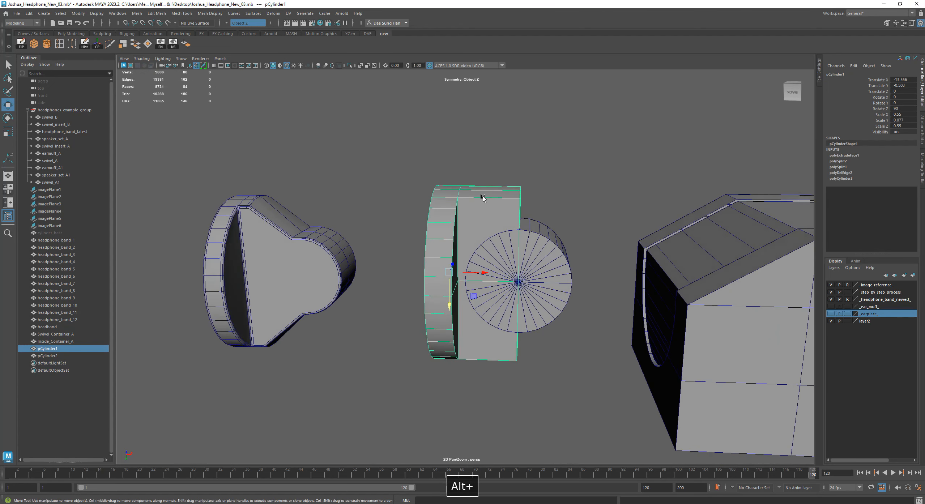
alt+middle_drag(483, 199, 426, 195)
alt+right_drag(425, 195, 504, 223)
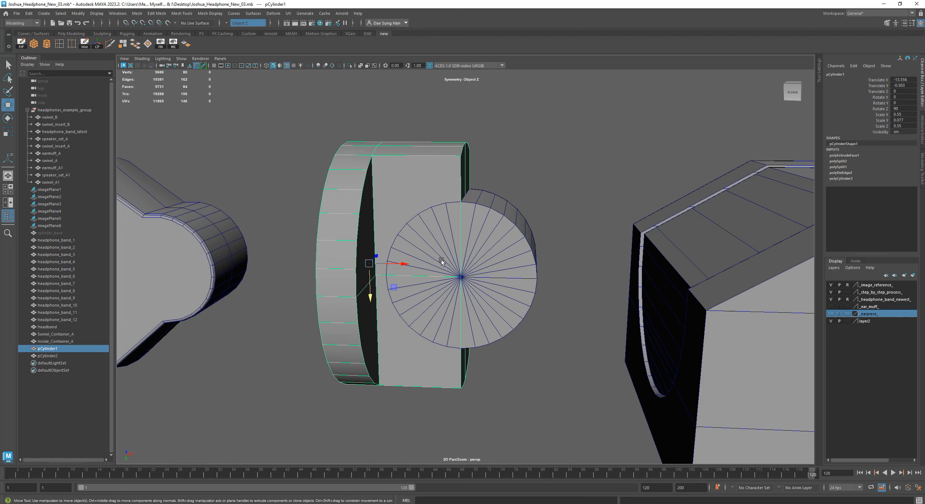
alt+drag(445, 310, 450, 290)
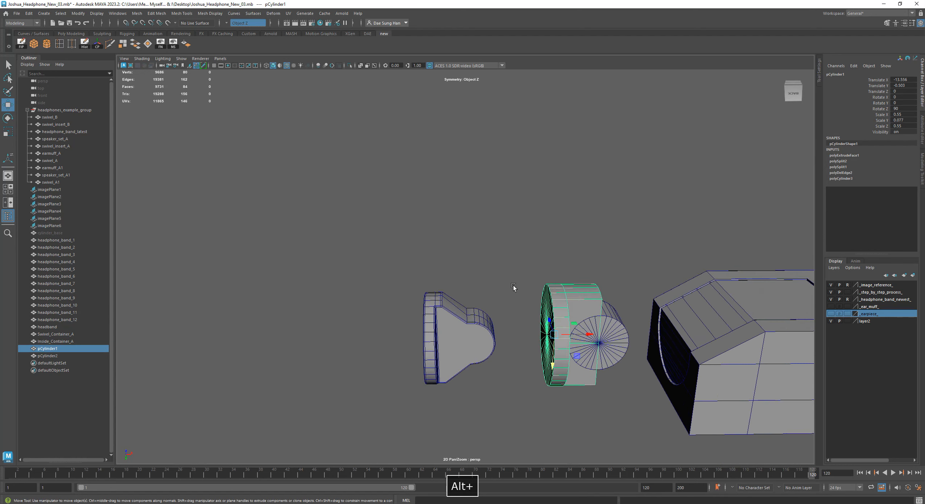
alt+right_drag(450, 289, 536, 234)
alt+right_drag(496, 185, 377, 199)
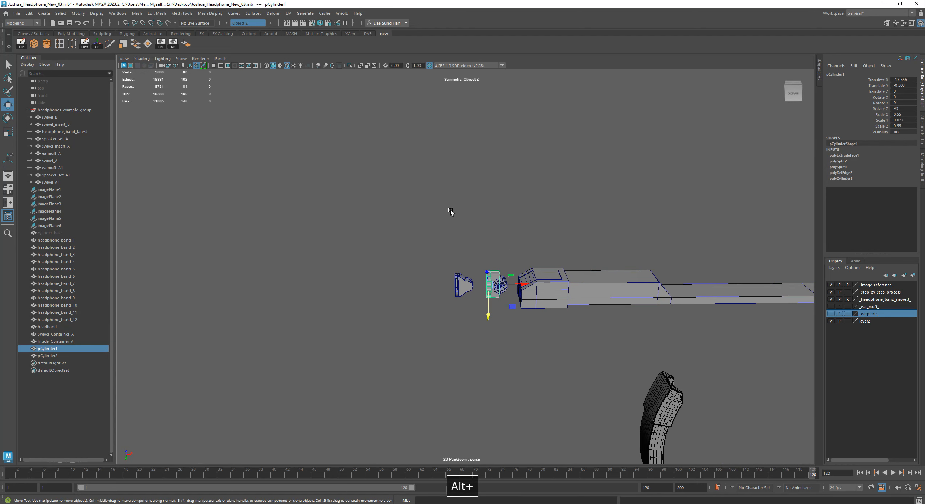
alt+drag(377, 198, 381, 203)
alt+drag(597, 195, 473, 329)
alt+middle_drag(417, 162, 432, 221)
alt+drag(432, 221, 401, 220)
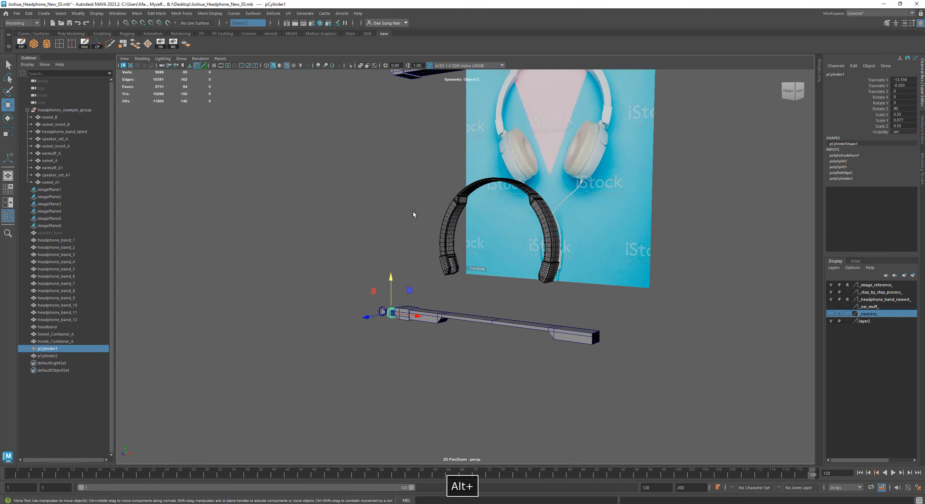
alt+right_drag(413, 215, 657, 353)
alt+drag(297, 400, 328, 389)
alt+middle_drag(329, 389, 380, 243)
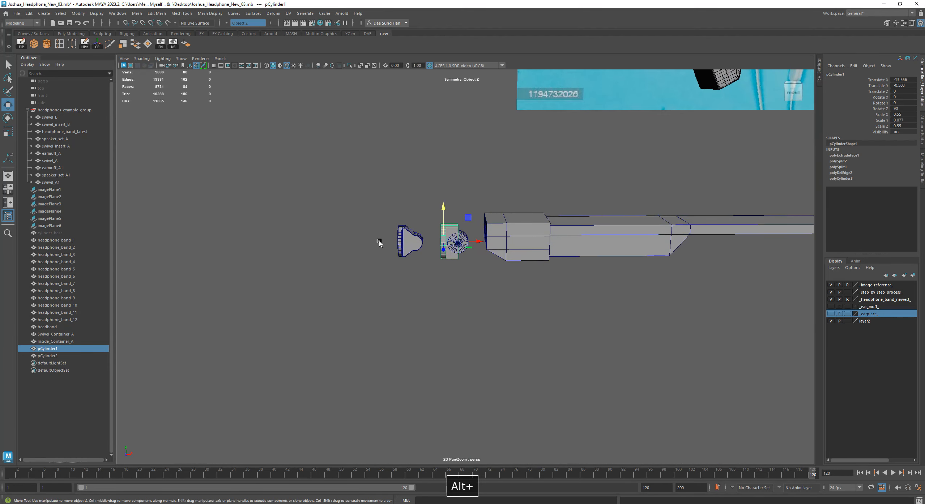
Step: Make the _earpiece_ layer visible, briefly showing the _ear_muff_ layer and hiding it again
click(831, 306)
alt+drag(705, 81, 674, 93)
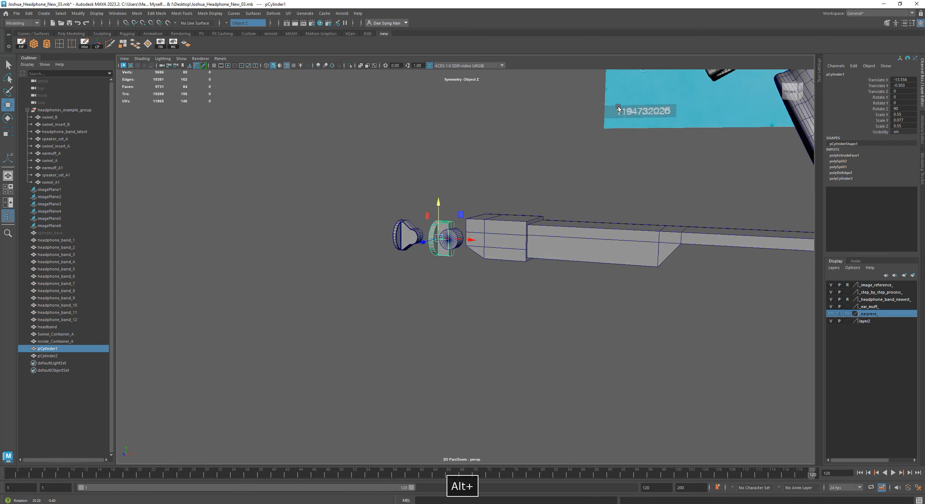
alt+middle_drag(674, 93, 571, 235)
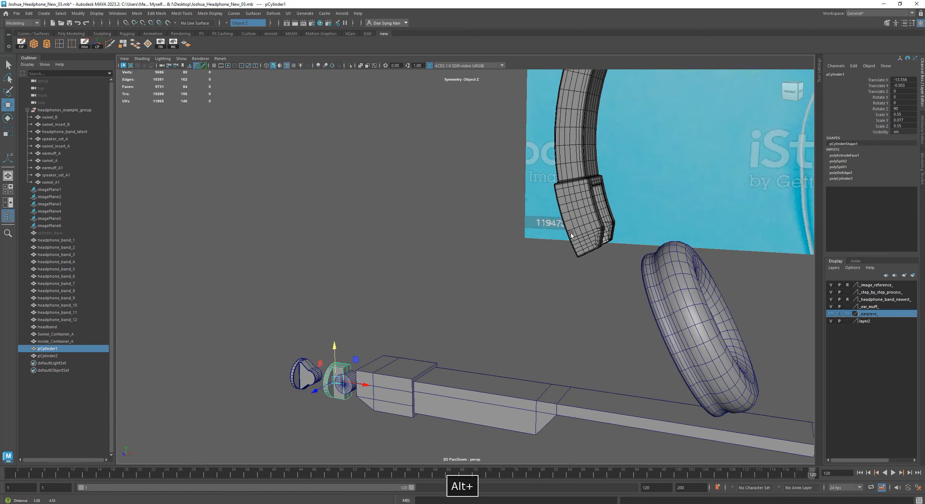
click(831, 314)
click(831, 307)
alt+drag(684, 279, 608, 255)
alt+right_drag(608, 255, 681, 251)
alt+middle_drag(681, 251, 481, 217)
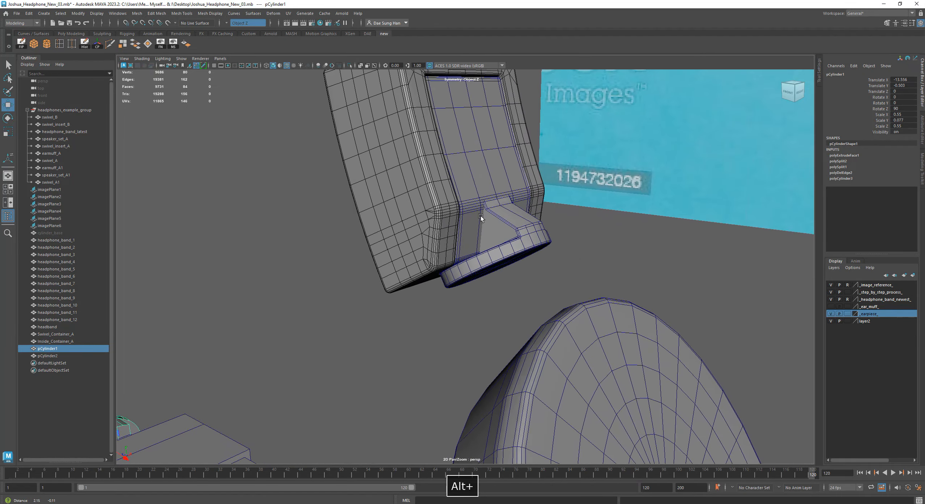
Step: Examine the swivel joint between band and ear cup on the finished headphones and in the reference photo
alt+right_drag(495, 220, 419, 236)
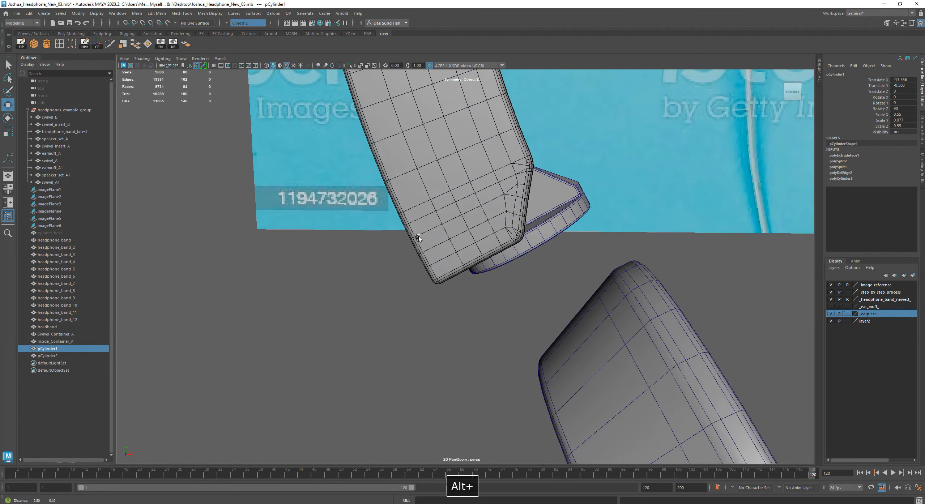
alt+right_drag(608, 203, 379, 163)
alt+middle_drag(378, 164, 391, 284)
alt+right_drag(391, 284, 764, 231)
alt+middle_drag(555, 171, 518, 251)
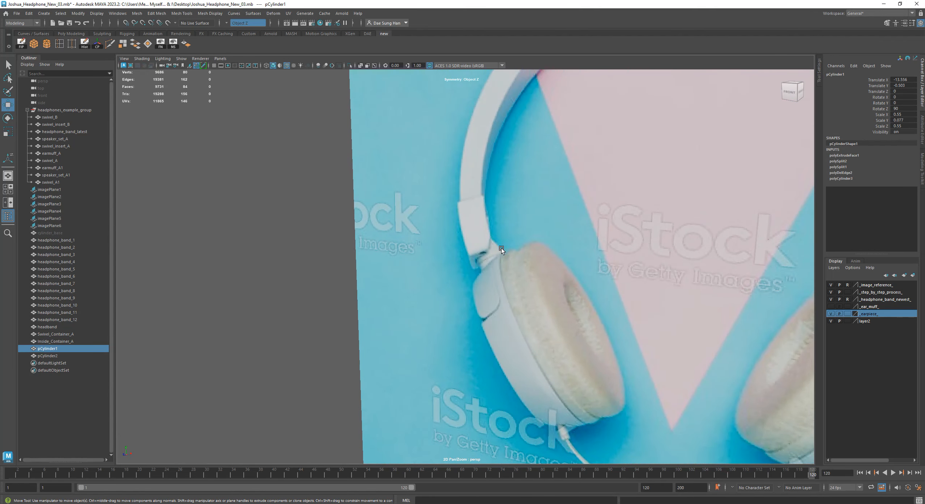
alt+right_drag(502, 251, 480, 176)
alt+drag(479, 177, 510, 191)
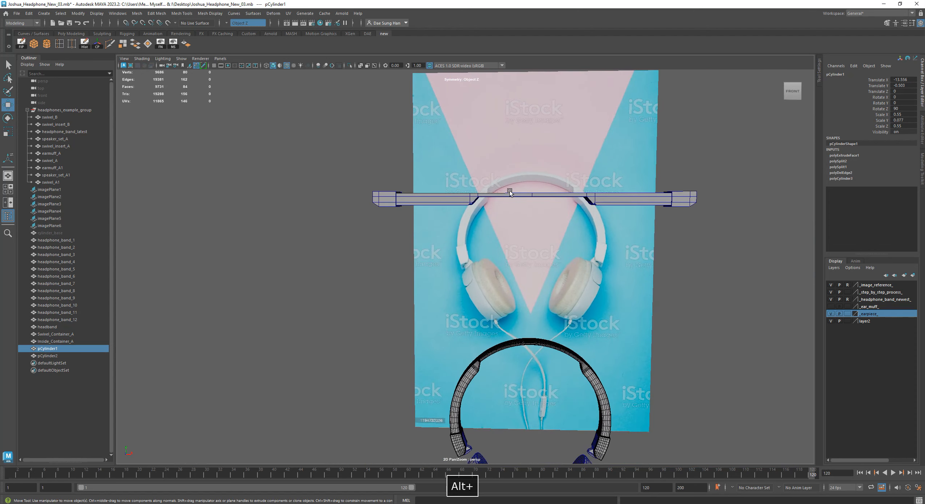
alt+middle_drag(415, 408, 375, 349)
alt+right_drag(375, 350, 644, 339)
alt+middle_drag(392, 217, 482, 433)
alt+right_drag(420, 368, 504, 402)
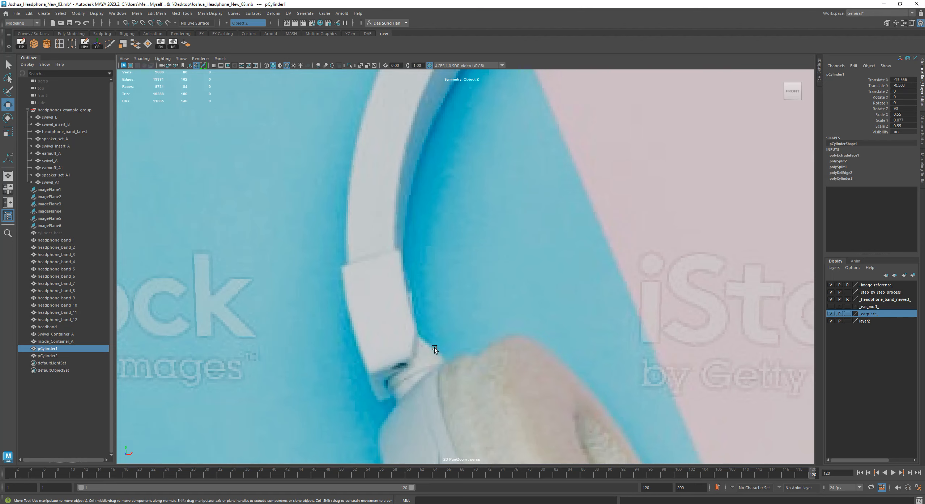
alt+right_drag(590, 404, 369, 380)
alt+middle_drag(369, 380, 472, 246)
alt+right_drag(472, 245, 480, 169)
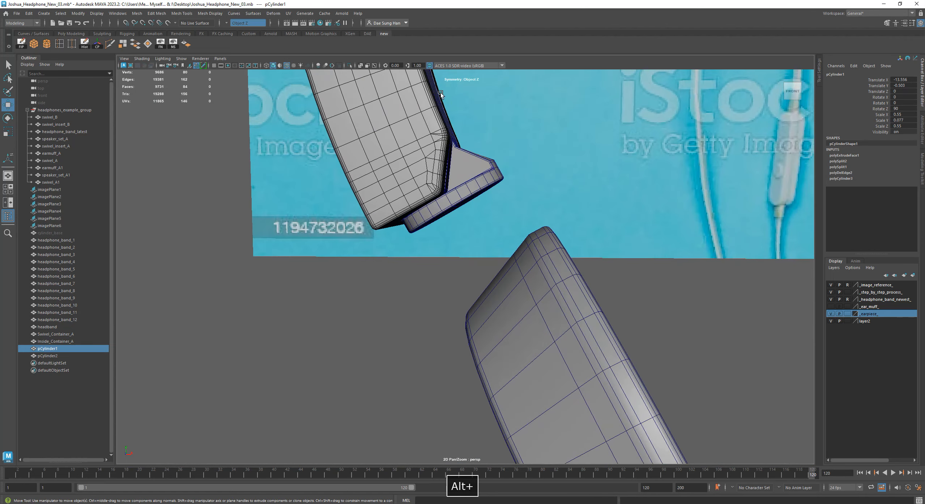
alt+right_drag(542, 210, 502, 213)
alt+middle_drag(299, 336, 498, 108)
alt+middle_drag(394, 174, 622, 203)
alt+right_drag(399, 177, 411, 128)
alt+middle_drag(411, 128, 379, 199)
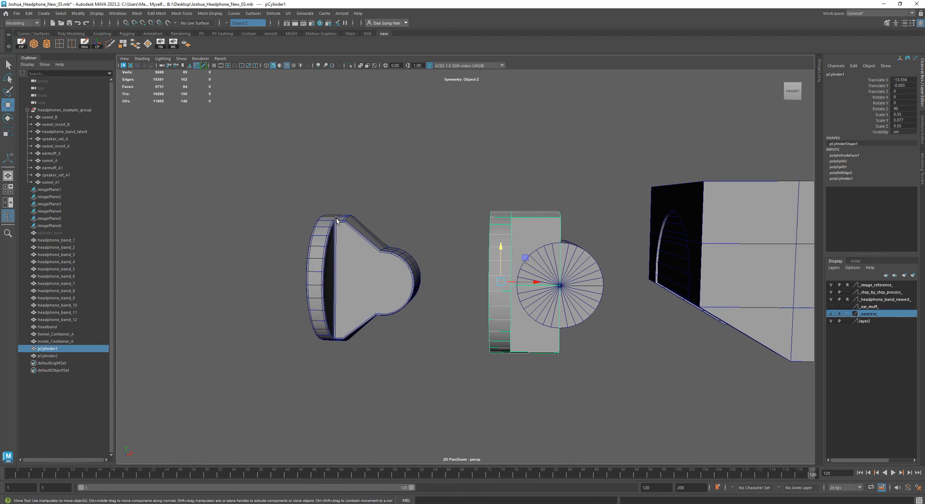
Step: Select the five vertices on the block's upper outer edge and scale them vertically until they lie level
alt+drag(451, 173, 456, 211)
alt+middle_drag(456, 211, 416, 87)
alt+right_drag(434, 195, 496, 187)
right_drag(443, 164, 376, 155)
drag(380, 133, 477, 173)
alt+middle_drag(477, 173, 482, 160)
alt+drag(481, 159, 499, 144)
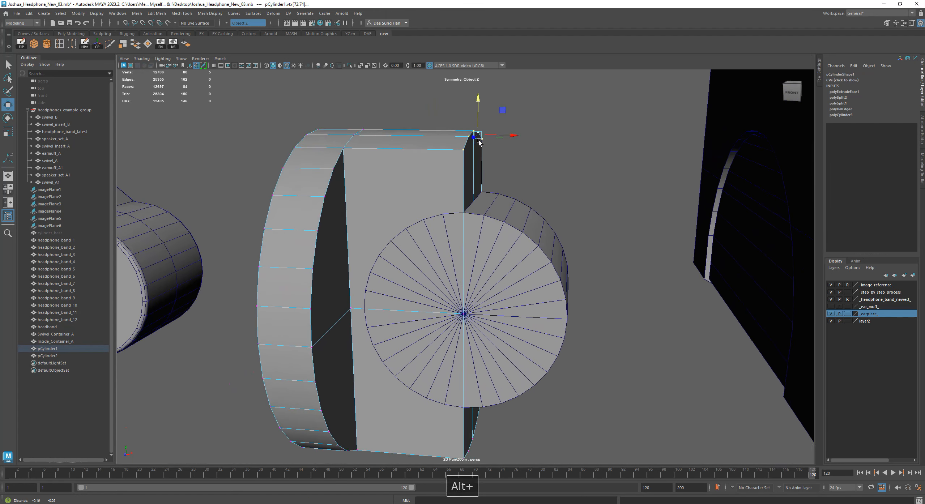
alt+middle_drag(500, 145, 514, 125)
alt+middle_drag(459, 107, 485, 157)
alt+drag(486, 158, 446, 209)
key(f)
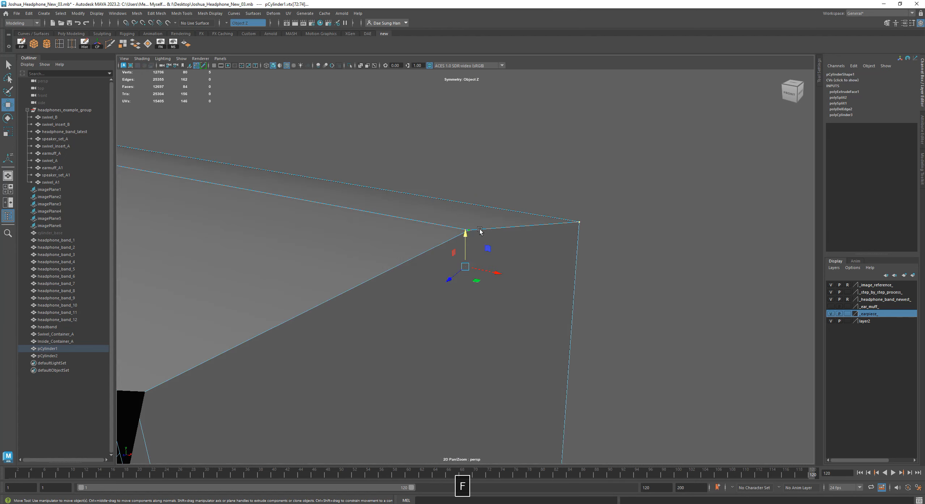
alt+right_drag(480, 231, 404, 232)
alt+drag(404, 232, 454, 215)
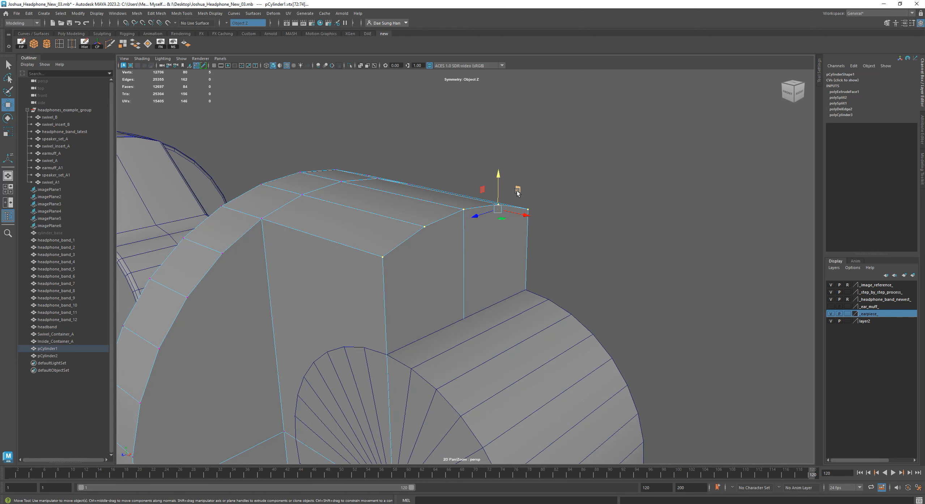
key(r)
drag(498, 179, 499, 191)
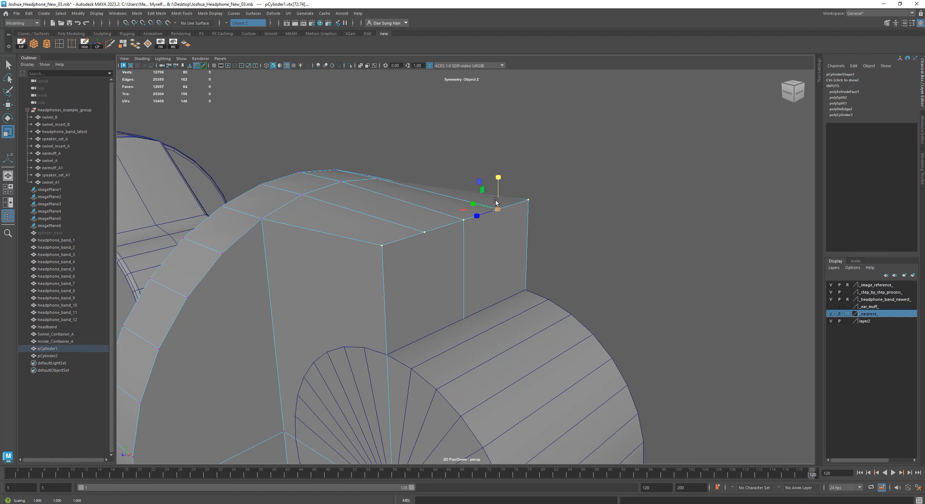
key(w)
Step: Lower the levelled upper edge vertices onto the cylinder's top edge, sloping the block's upper side
alt+drag(502, 202, 486, 141)
alt+drag(325, 222, 498, 245)
alt+right_drag(453, 250, 575, 311)
alt+middle_drag(428, 276, 485, 205)
alt+right_drag(485, 205, 625, 160)
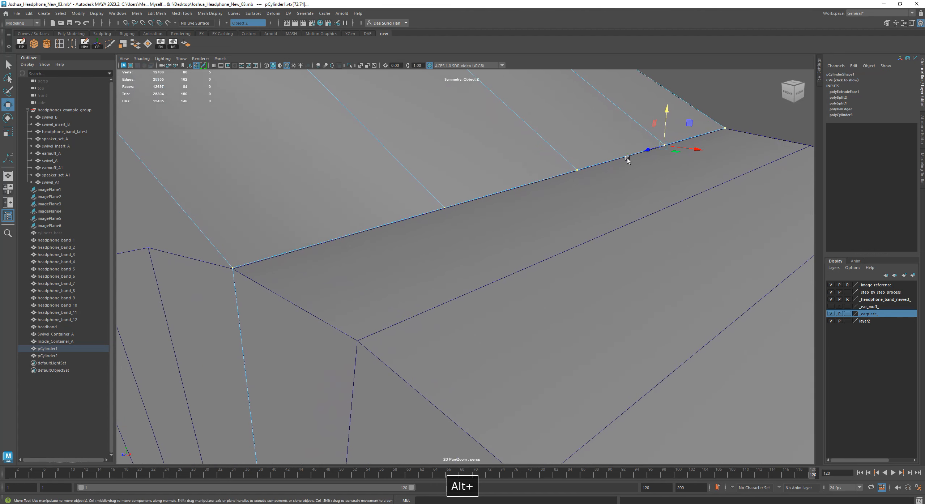
drag(668, 106, 448, 289)
Step: Level the five vertices on the block's lower outer edge, raise them to the cylinder's underside, and check the fit up close
alt+drag(534, 370, 572, 365)
drag(484, 257, 576, 311)
key(r)
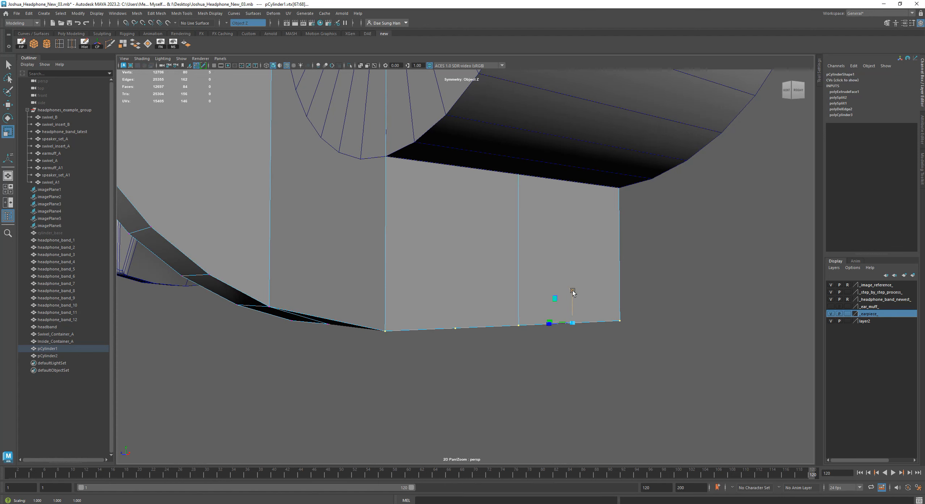
key(w)
drag(572, 290, 573, 148)
alt+drag(506, 217, 487, 157)
key(f)
alt+right_drag(535, 202, 484, 214)
mouse_move(485, 214)
alt+mouse_down()
mouse_move(438, 207)
mouse_move(367, 217)
mouse_move(442, 203)
mouse_move(486, 234)
mouse_move(469, 239)
alt+mouse_up()
click(466, 237)
alt+drag(486, 205, 511, 157)
click(522, 128)
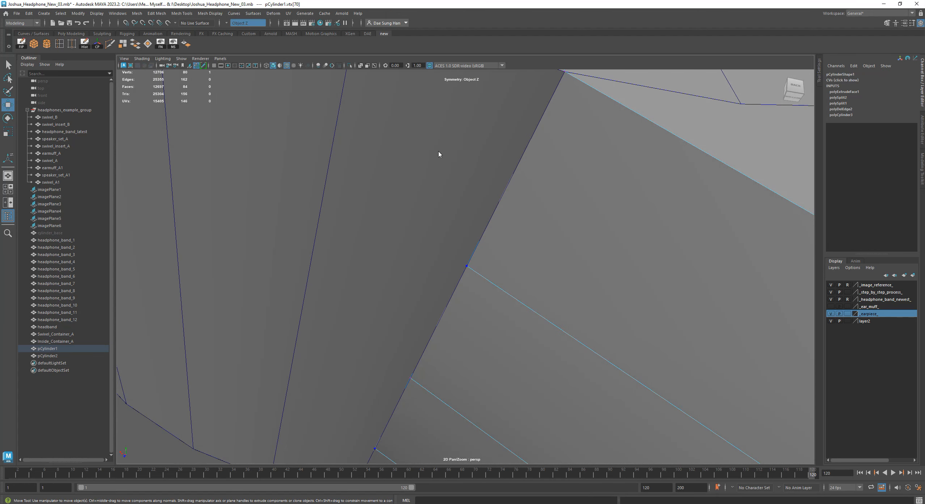
Step: Return to object mode and inspect how the sloped block meets the cylinder, comparing the shape with the finished example
key(F8)
click(570, 146)
alt+drag(570, 147, 499, 171)
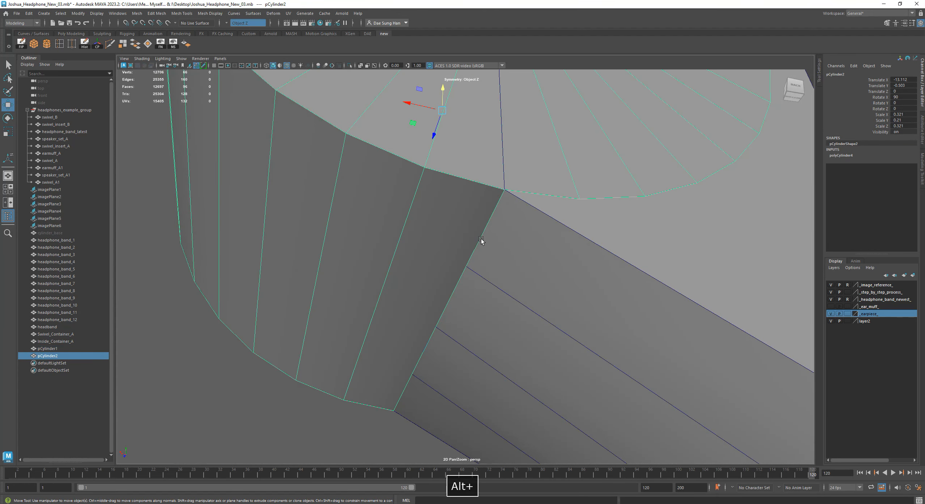
click(571, 277)
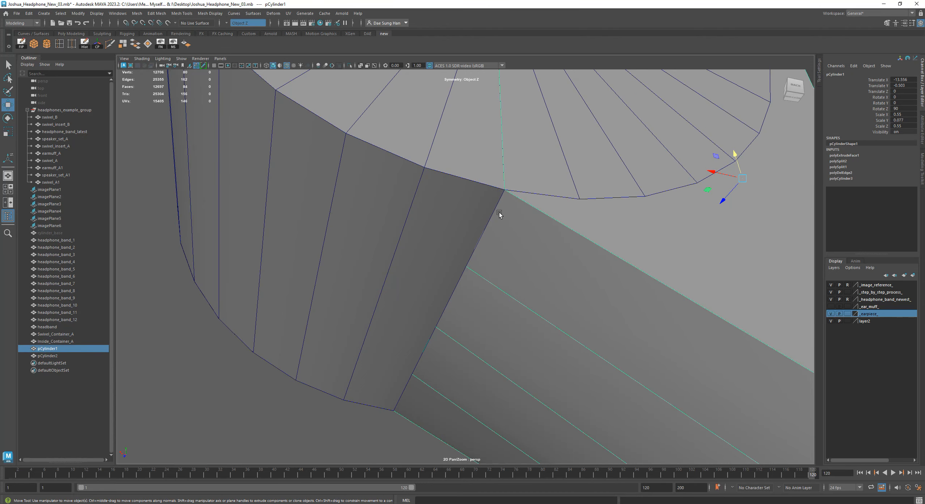
alt+right_drag(605, 239, 500, 267)
alt+drag(500, 267, 638, 262)
alt+right_drag(638, 262, 350, 249)
alt+drag(350, 248, 488, 270)
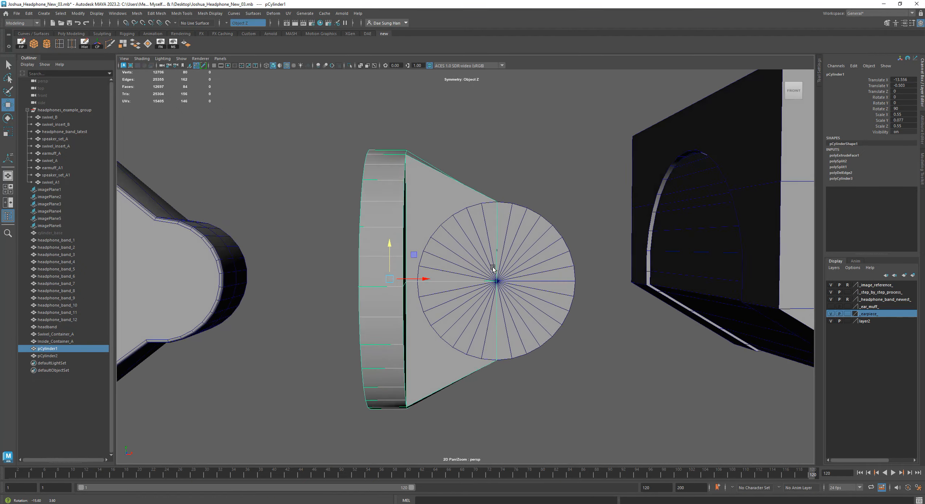
alt+right_drag(488, 270, 507, 263)
alt+drag(507, 264, 492, 272)
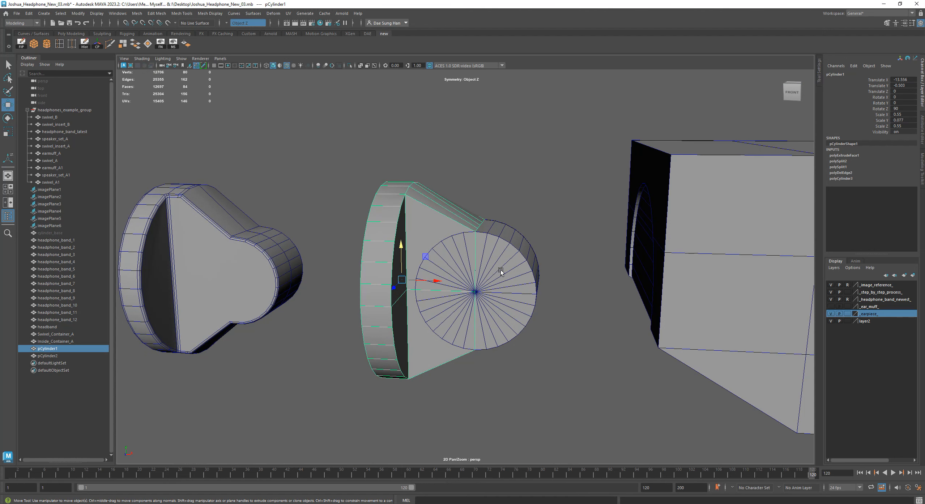
Step: Save the scene and select both the disc with its sloped block and the upright cylinder
click(529, 192)
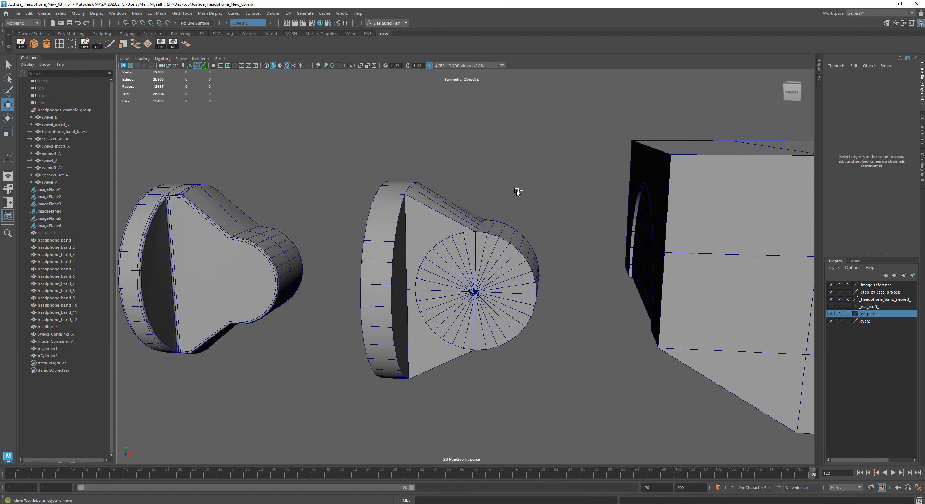
key(ctrl+s)
drag(513, 198, 496, 245)
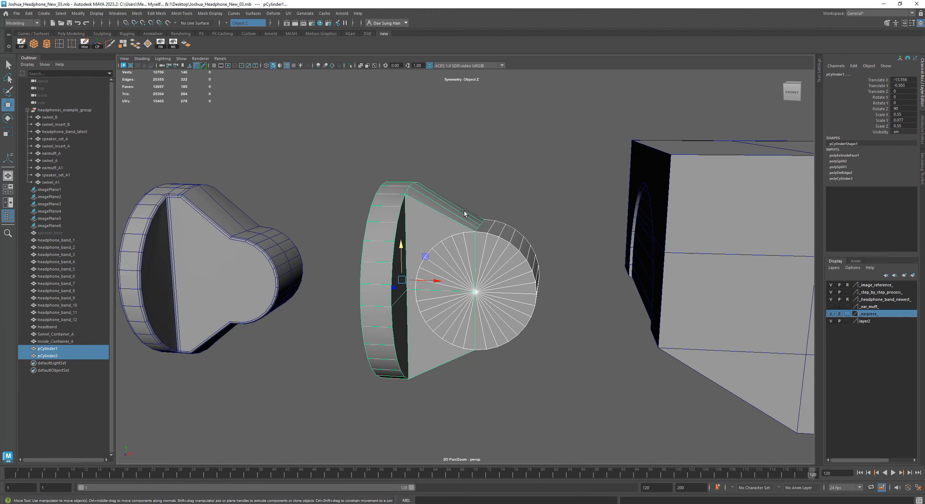
click(520, 225)
drag(490, 202, 452, 247)
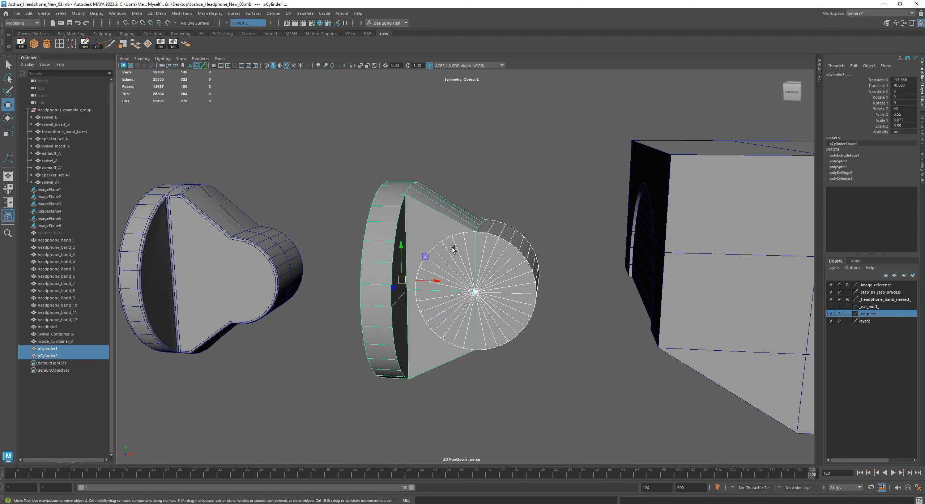
Step: Delete the construction history of the disc and the upright cylinder, check each one separately, and reselect both
click(84, 45)
click(487, 260)
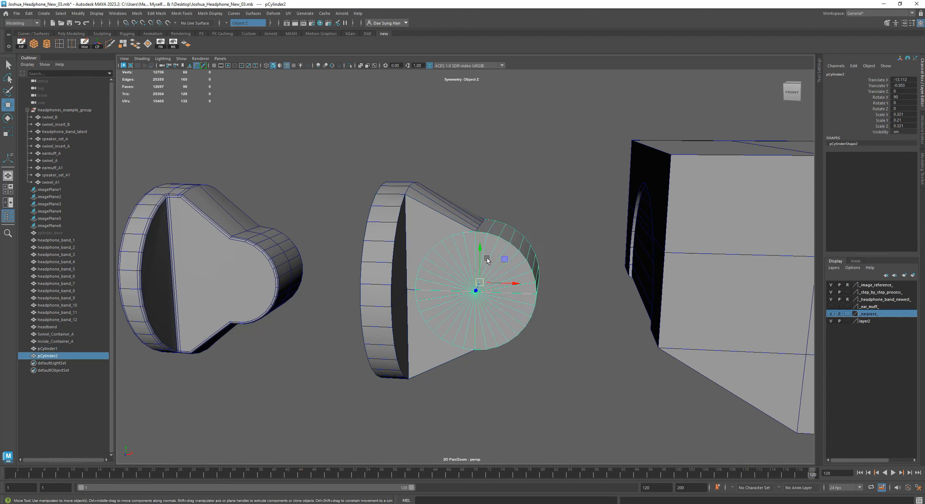
click(411, 236)
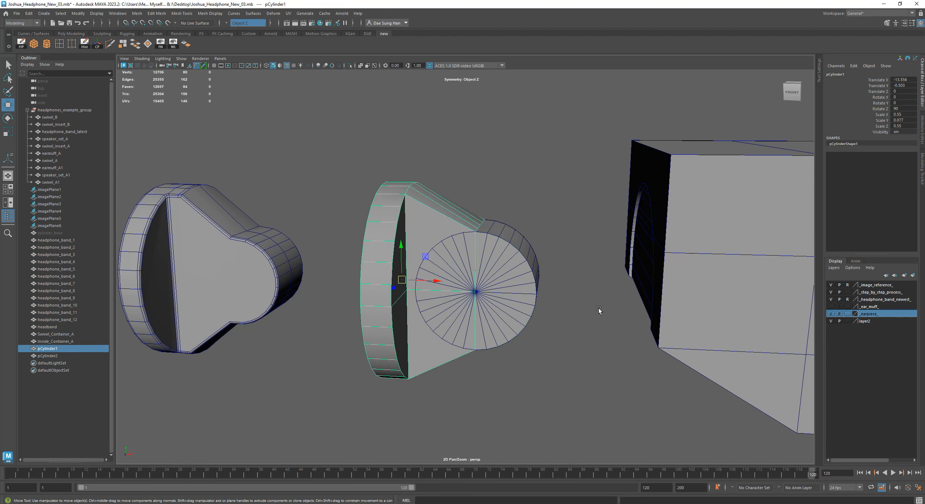
shift+click(458, 264)
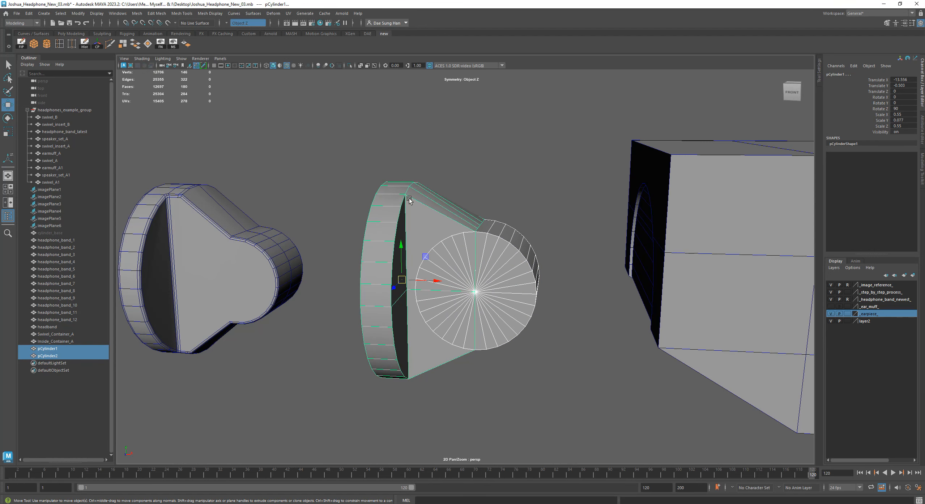
Step: Try combining the disc and the cylinder into one mesh and inspect the geometry where they overlap, inside and outside
click(138, 14)
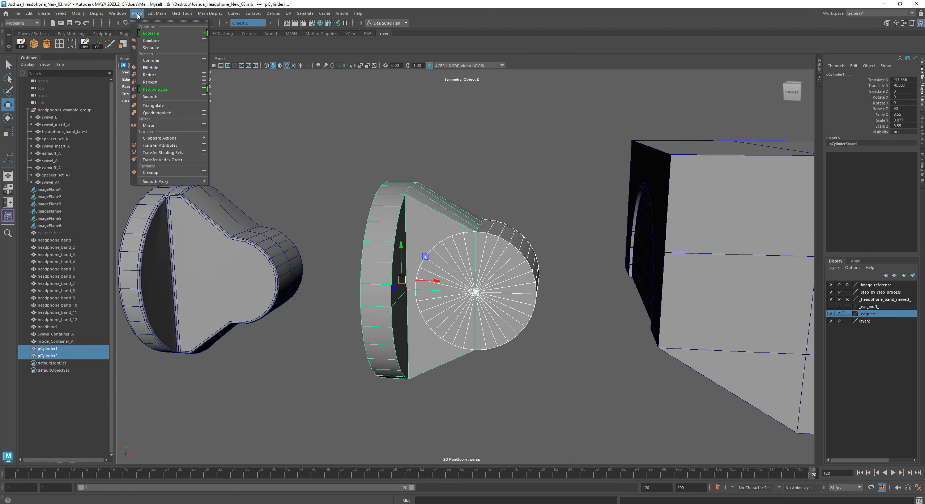
click(151, 41)
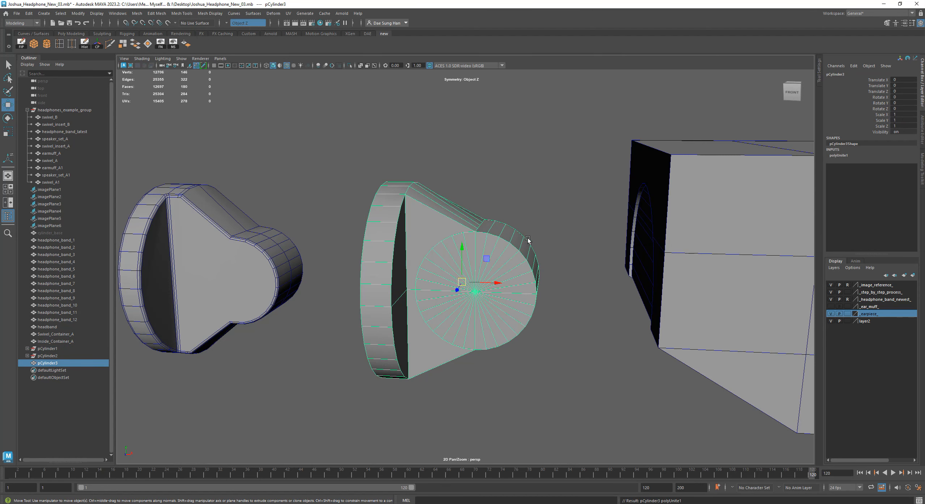
click(507, 201)
alt+drag(507, 201, 487, 274)
click(422, 221)
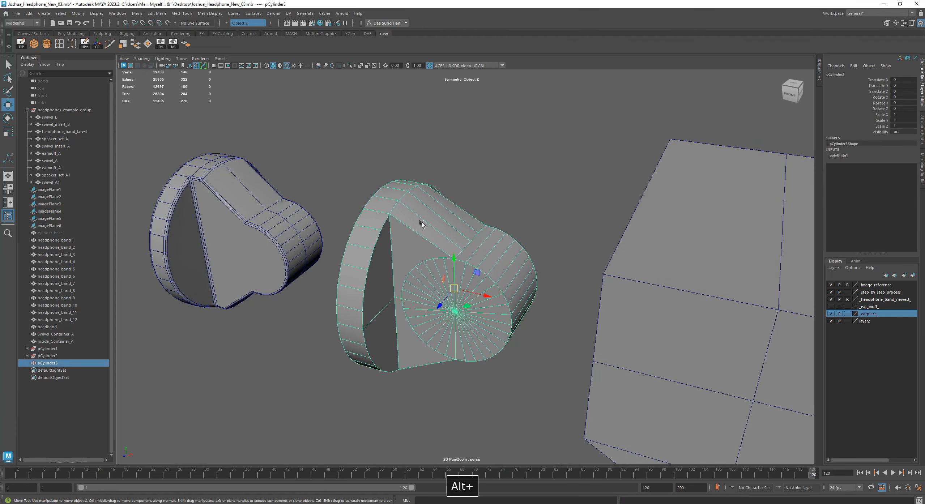
alt+drag(470, 235, 428, 225)
alt+right_drag(428, 225, 761, 301)
alt+drag(761, 300, 594, 282)
alt+right_drag(594, 283, 362, 253)
alt+drag(546, 258, 508, 283)
click(509, 291)
Step: Undo the combine so that the disc and cylinder are separate, selected objects again
key(z)
key(z)
alt+right_drag(532, 297, 516, 250)
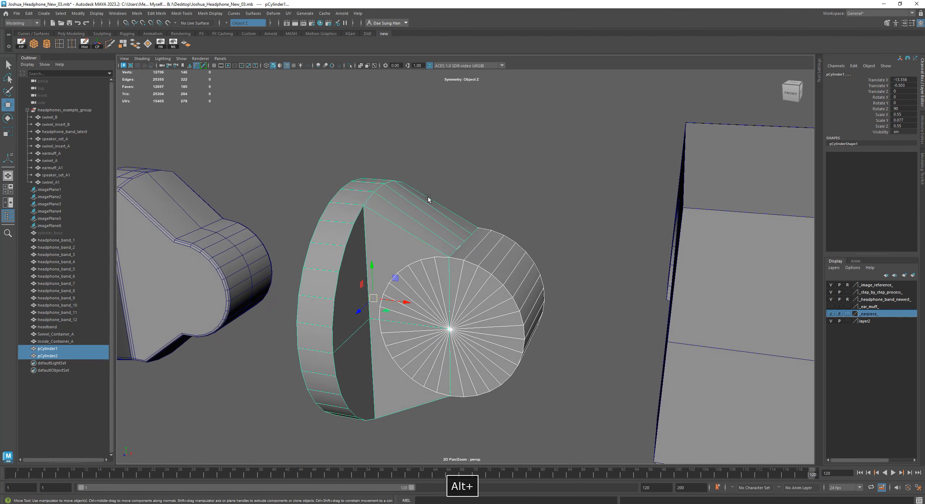
Step: Join the disc and cylinder with a Boolean Union, select the merged mesh, and bring back its channel values
alt+drag(512, 207, 489, 260)
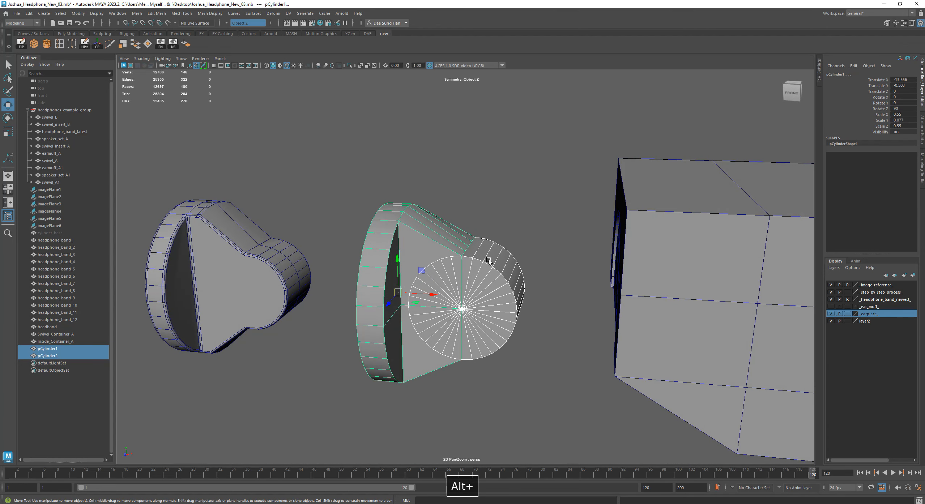
shift+right_click(489, 260)
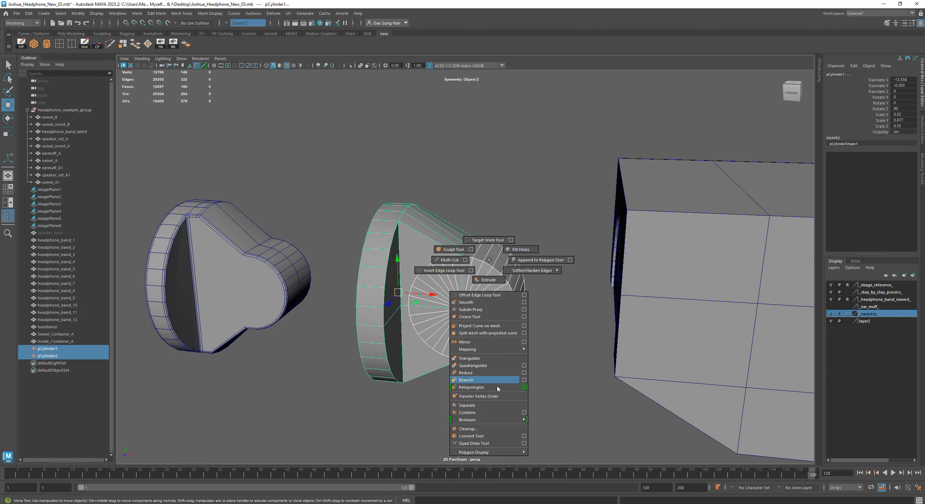
mouse_move(487, 420)
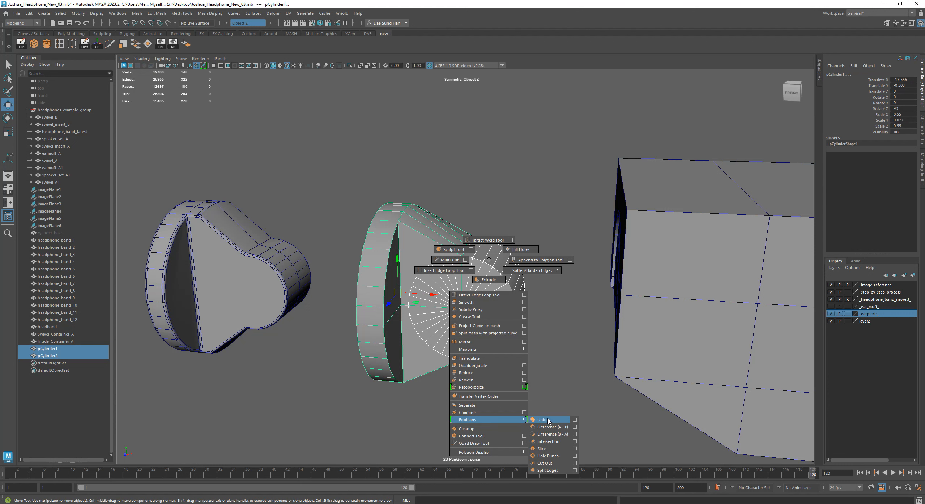
click(549, 421)
click(510, 365)
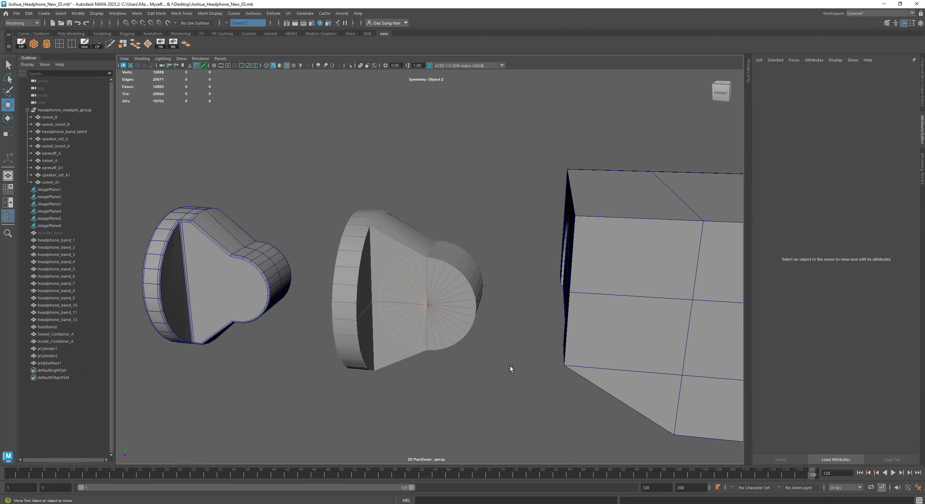
click(366, 243)
alt+right_drag(334, 244, 536, 305)
click(923, 77)
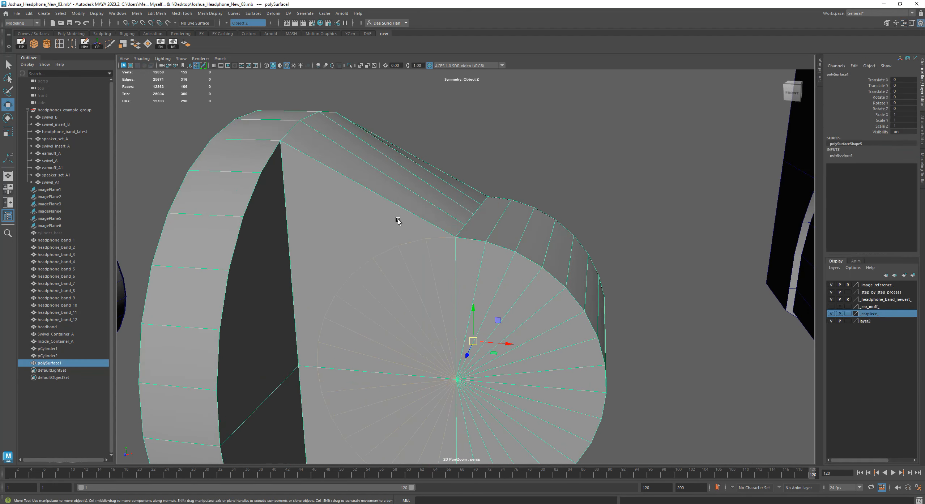
Step: Examine the merged mesh from inside and outside for leftover overlapping geometry, and compare it with the finished example
alt+right_drag(399, 218, 638, 256)
alt+drag(639, 256, 488, 255)
alt+right_drag(487, 255, 543, 253)
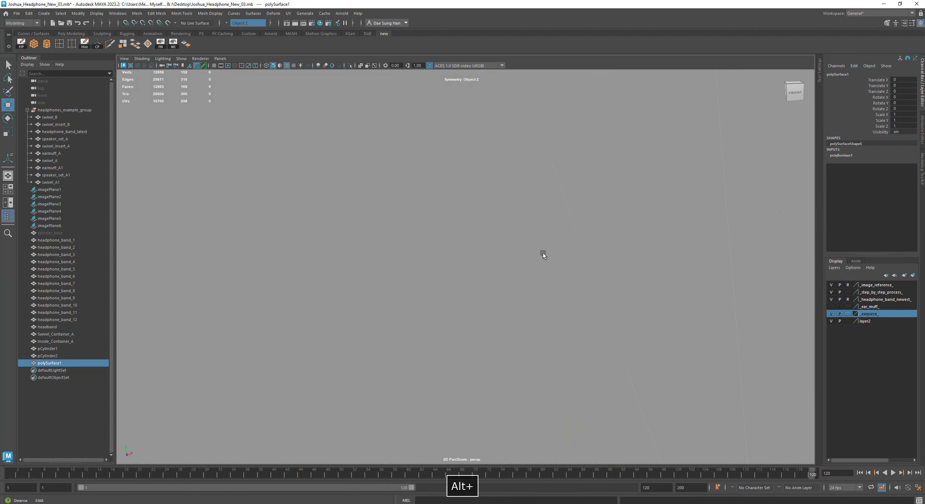
alt+drag(572, 258, 615, 258)
alt+drag(382, 202, 476, 222)
alt+middle_drag(476, 222, 553, 106)
alt+drag(553, 106, 486, 227)
alt+drag(511, 229, 561, 225)
key(f)
alt+right_drag(561, 224, 401, 206)
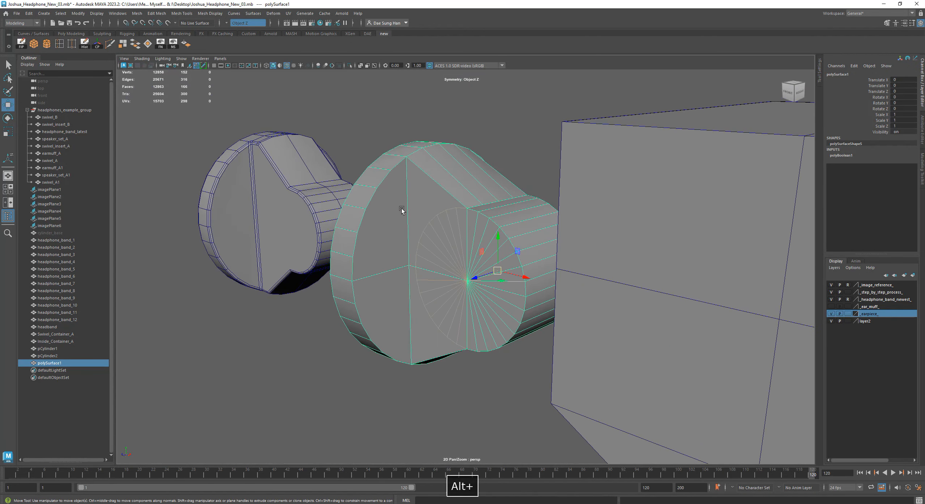
alt+drag(401, 207, 481, 198)
alt+right_drag(481, 198, 401, 186)
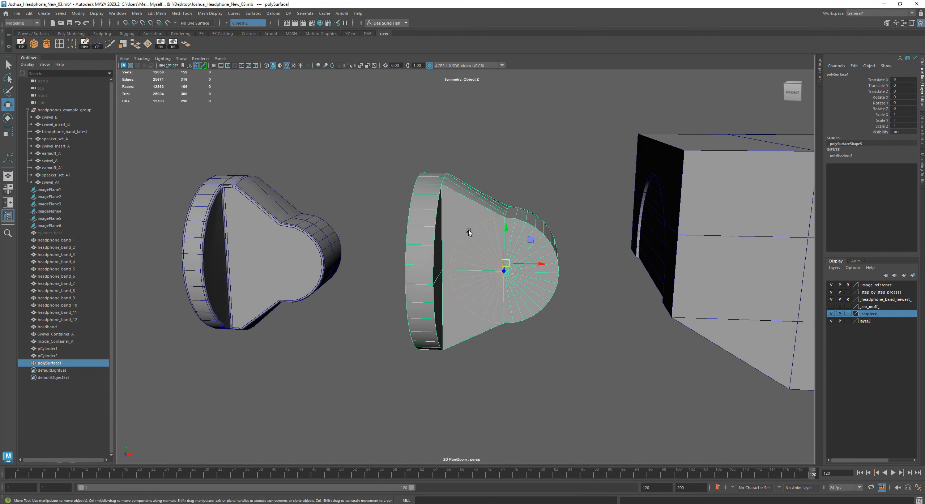
Step: Delete the merged mesh's construction history to clear the leftover cylinder nodes, and deselect the mesh
alt+right_drag(433, 202, 545, 230)
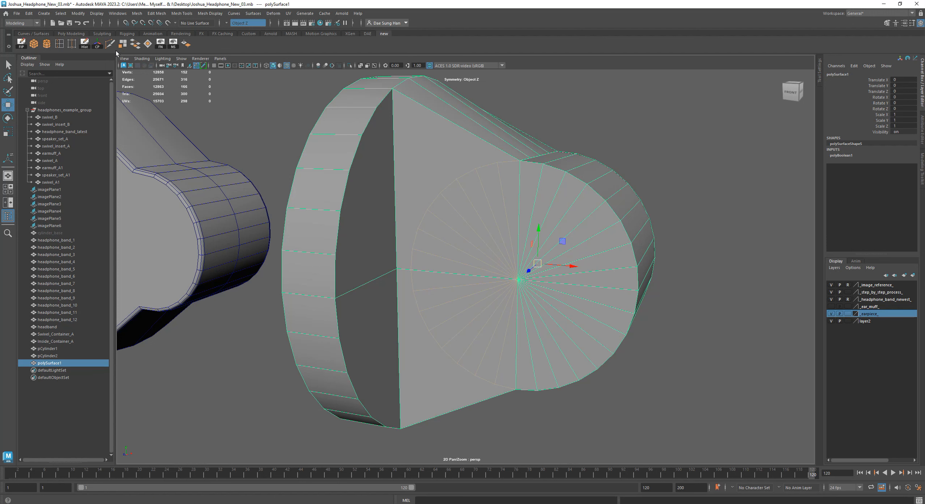
click(84, 44)
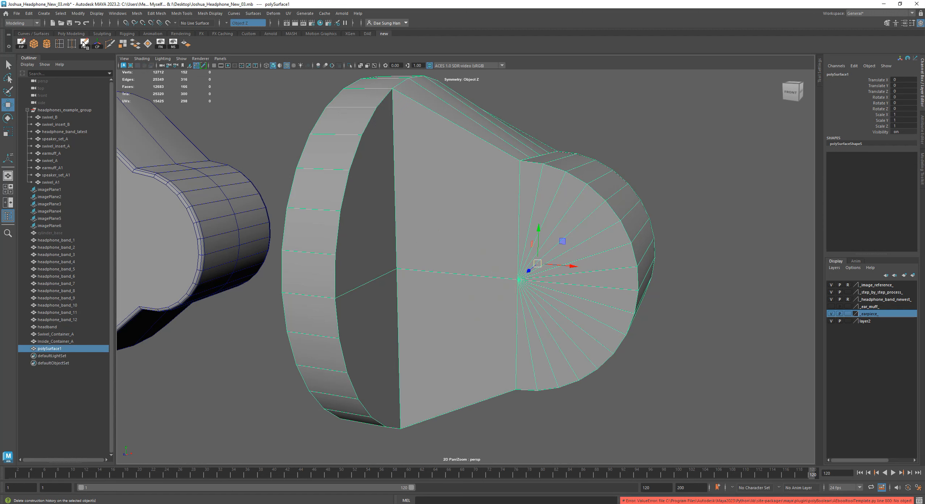
click(715, 285)
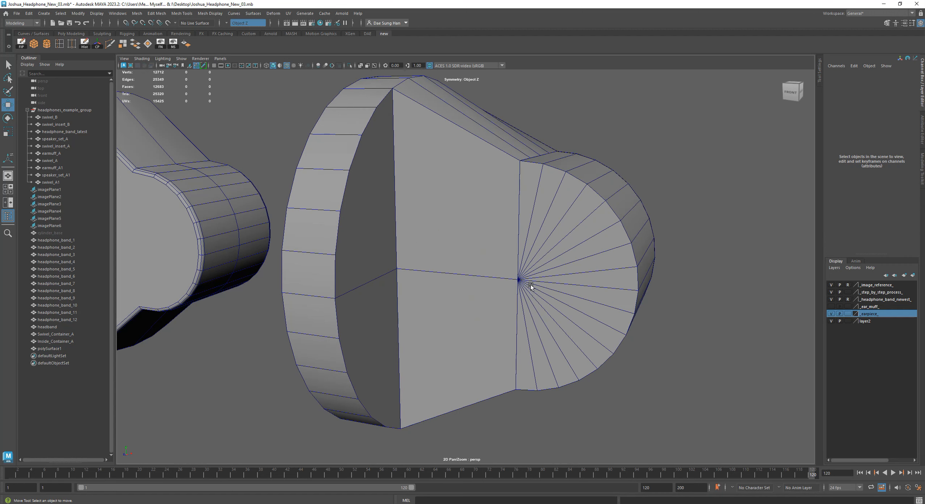
Step: Examine the merged mesh's interior edges in wireframe from both sides, and compare its topology with the finished example in shaded display
alt+drag(496, 261, 471, 204)
key(4)
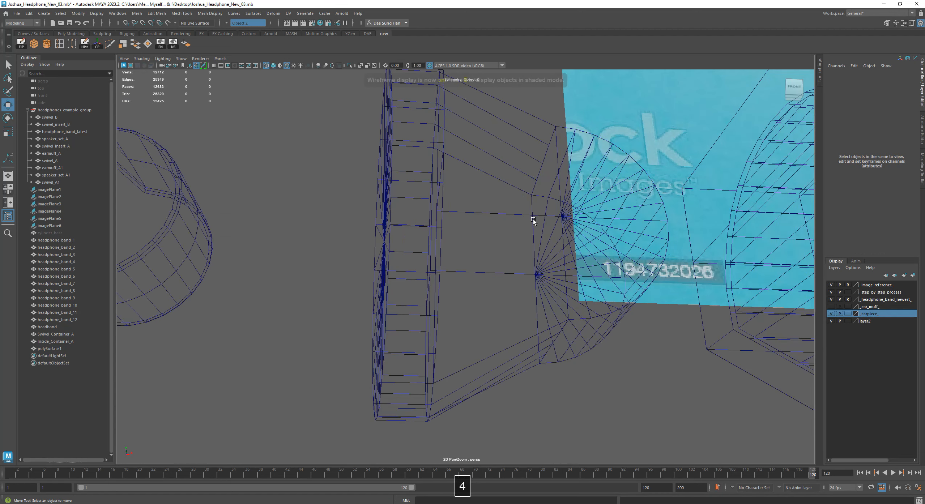
alt+drag(581, 234, 580, 285)
alt+drag(662, 258, 471, 215)
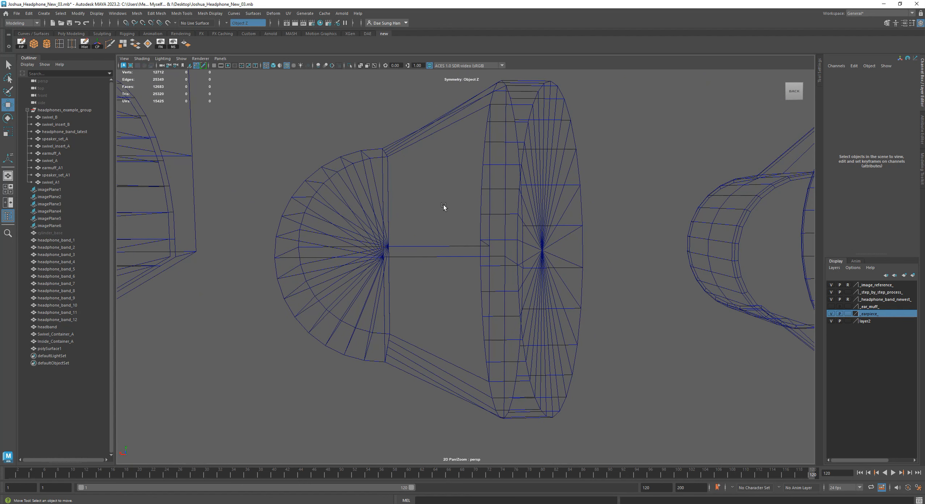
mouse_move(536, 250)
alt+mouse_down()
mouse_move(358, 337)
mouse_move(503, 328)
mouse_move(620, 284)
mouse_move(619, 319)
alt+mouse_up()
key(5)
alt+right_drag(620, 319, 515, 319)
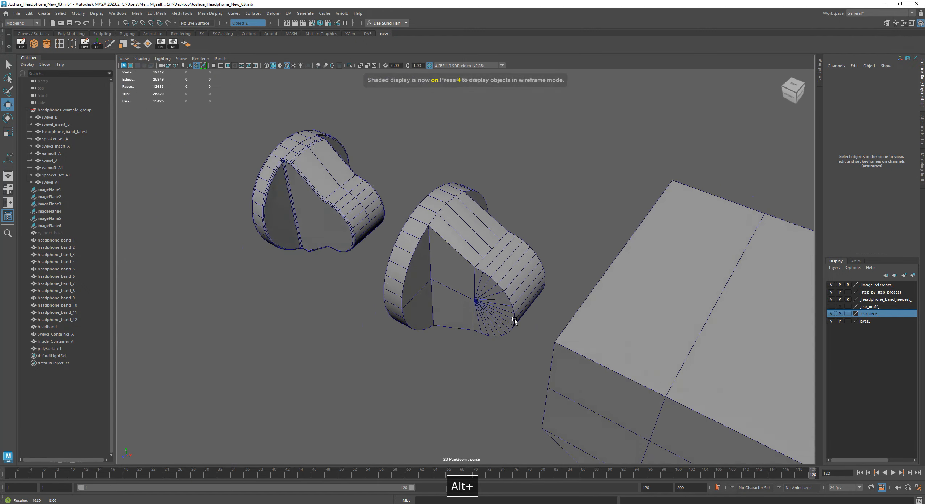
alt+drag(515, 318, 527, 304)
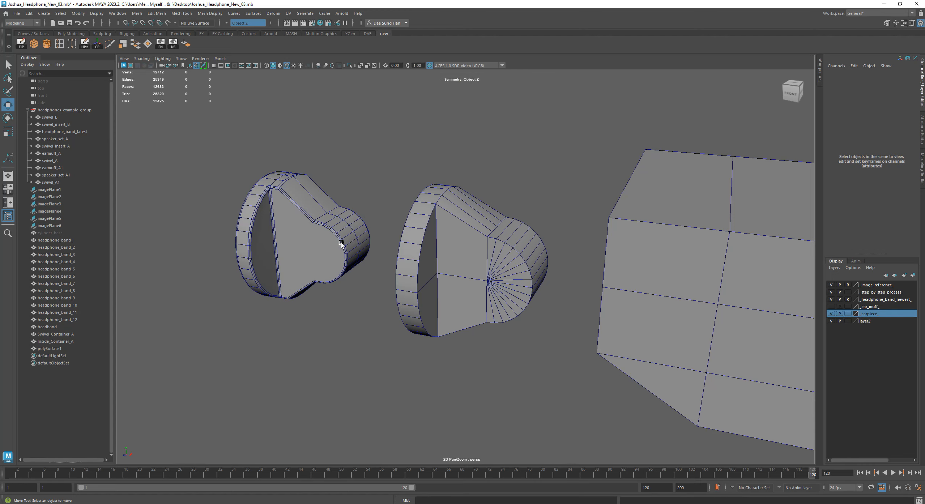
alt+drag(555, 261, 510, 244)
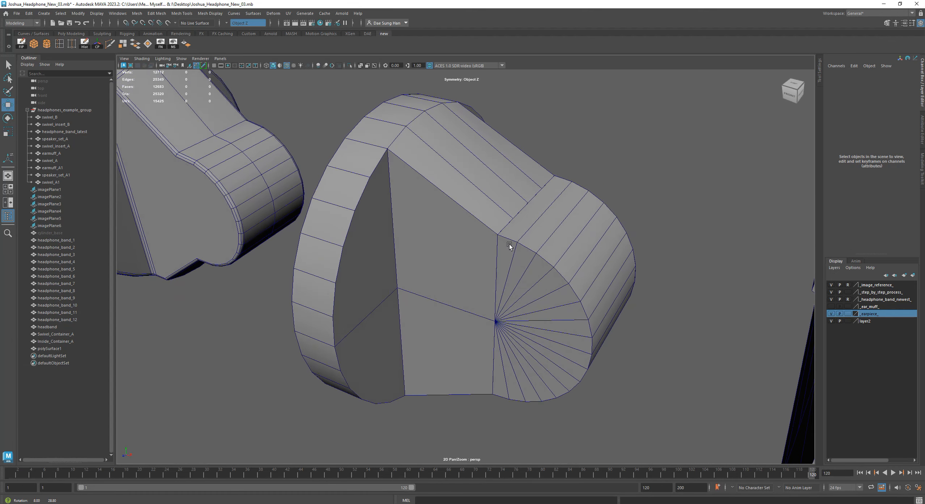
Step: Try pulling individual vertices on the seam between the sloped upper side and the cylinder to test whether they are connected
right_drag(514, 245, 574, 205)
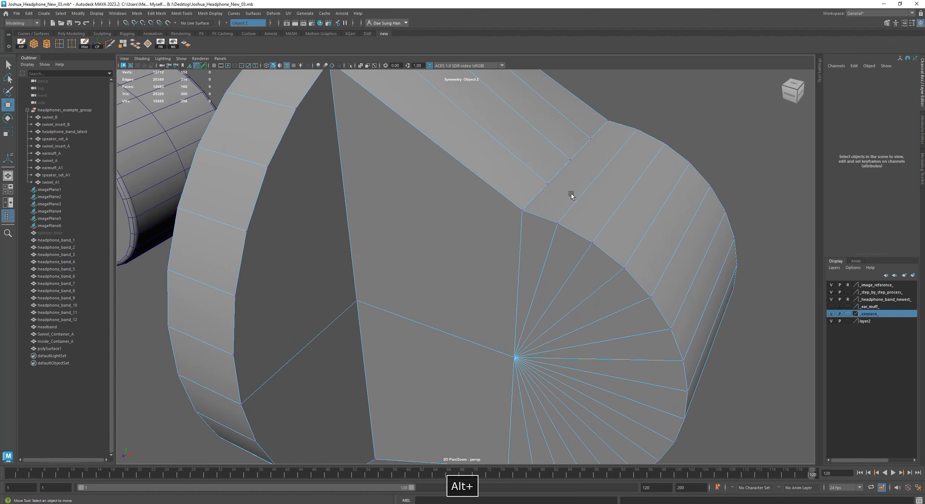
alt+drag(574, 205, 516, 192)
alt+right_drag(516, 192, 542, 284)
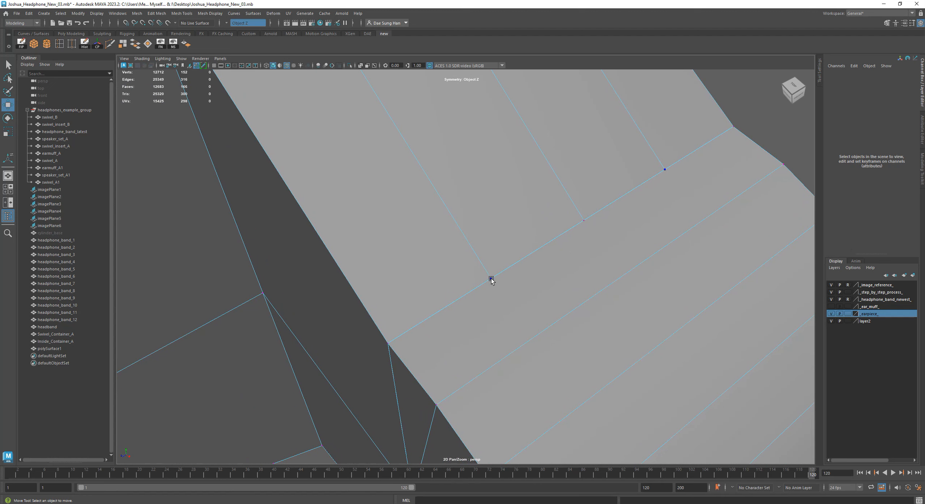
click(490, 280)
drag(514, 303, 491, 267)
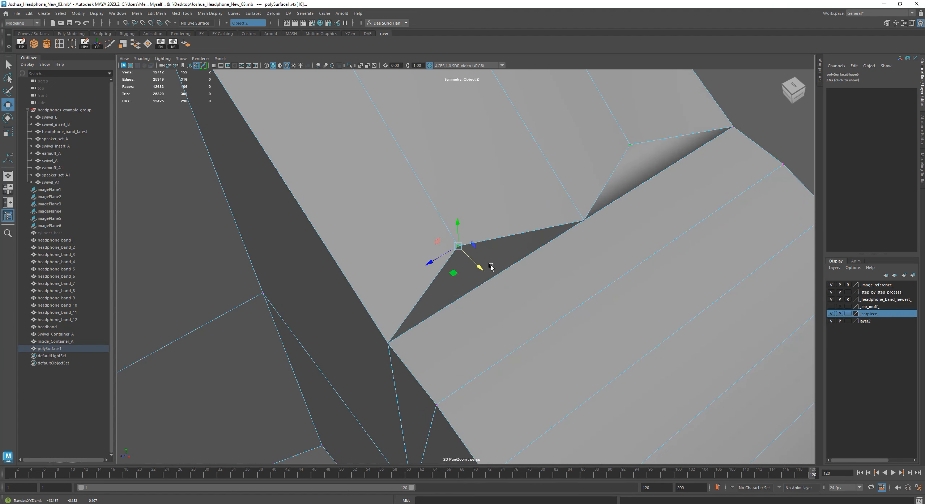
click(583, 221)
drag(606, 240, 607, 318)
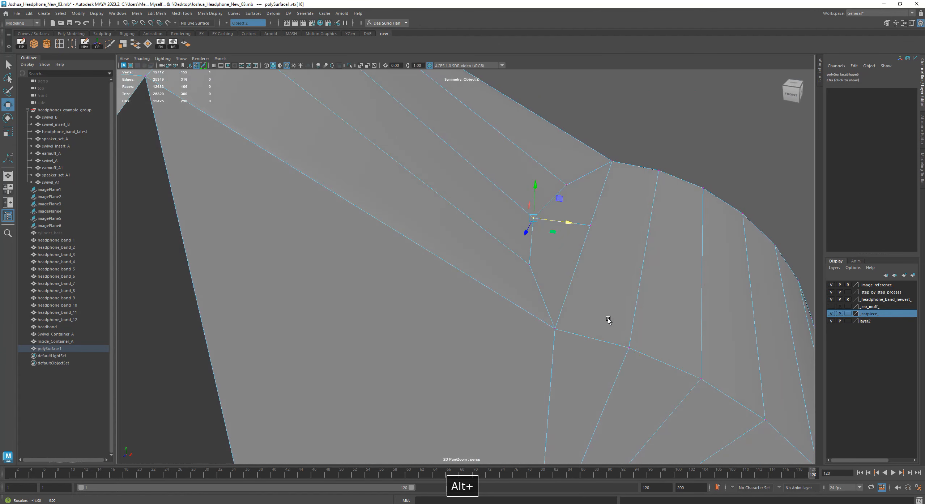
Step: Undo the test moves of the seam vertices and look over the seam again
key(z)
key(z)
key(z)
alt+right_drag(607, 317, 539, 291)
alt+drag(539, 291, 516, 257)
alt+right_drag(517, 256, 553, 278)
alt+middle_drag(552, 278, 558, 294)
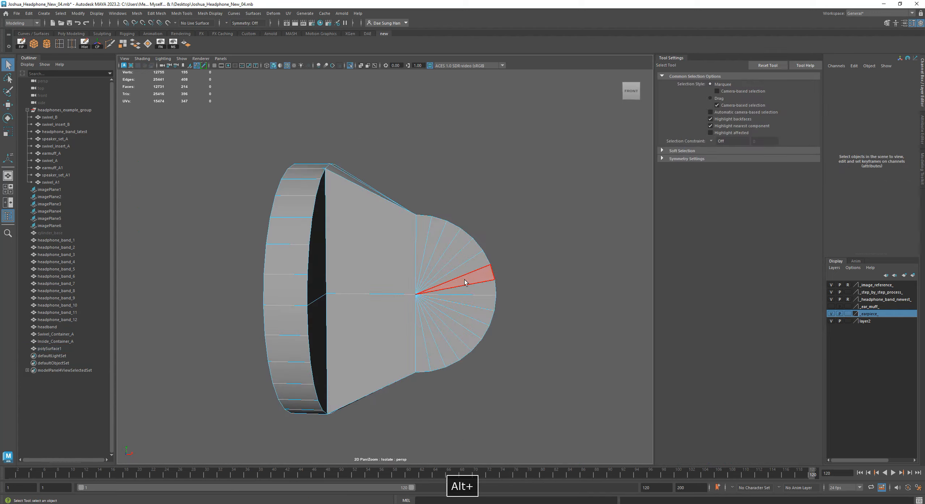
Step: Select the flat side faces of the block and cylinder on both sides of the isolated swivel piece and delete them
key(4)
alt+drag(523, 306, 531, 297)
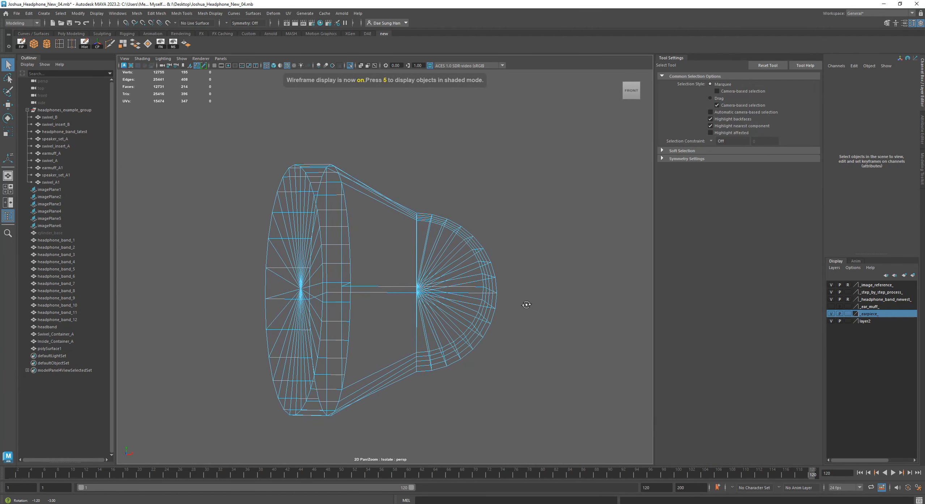
alt+drag(506, 278, 523, 232)
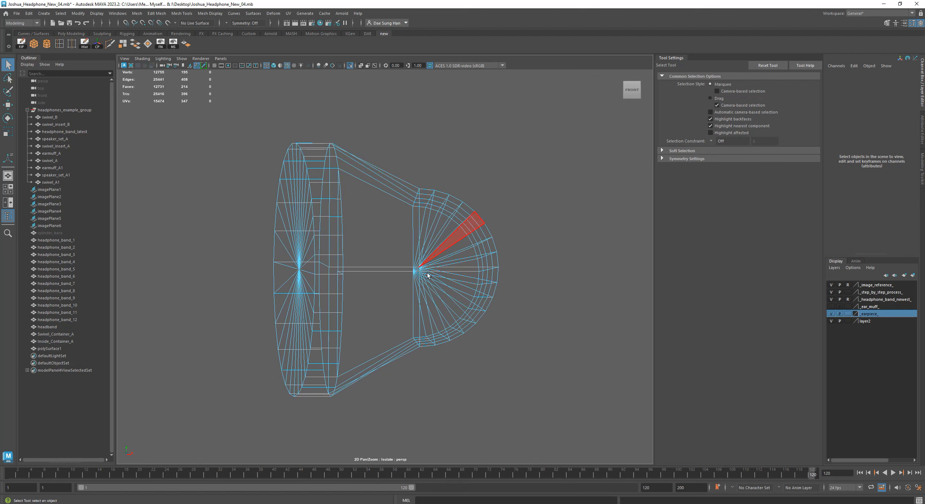
click(394, 250)
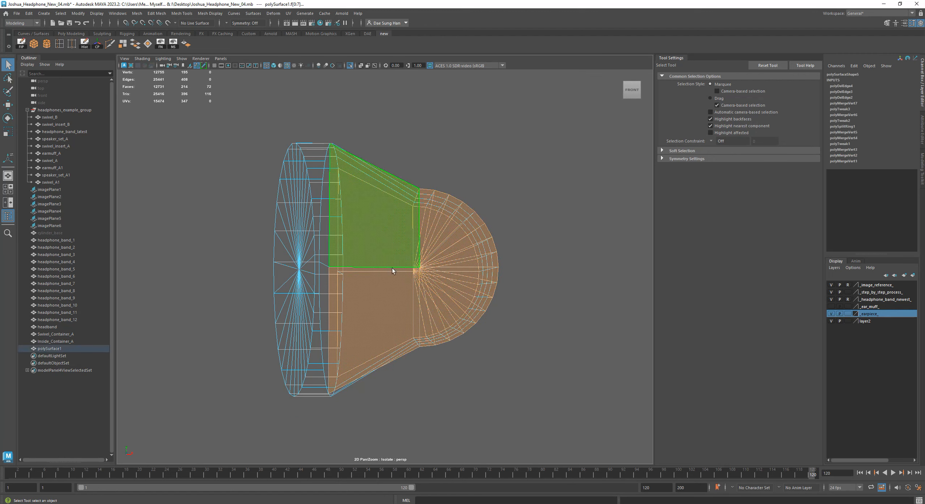
key(5)
mouse_move(551, 406)
alt+mouse_down()
mouse_move(569, 384)
mouse_move(520, 372)
mouse_move(543, 398)
mouse_move(423, 407)
mouse_move(529, 408)
mouse_move(413, 406)
mouse_move(400, 430)
alt+mouse_up()
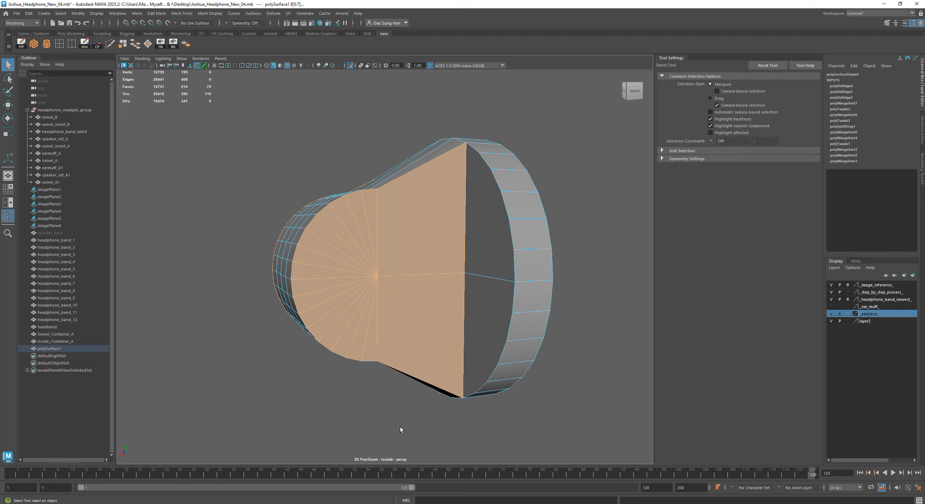
key(Delete)
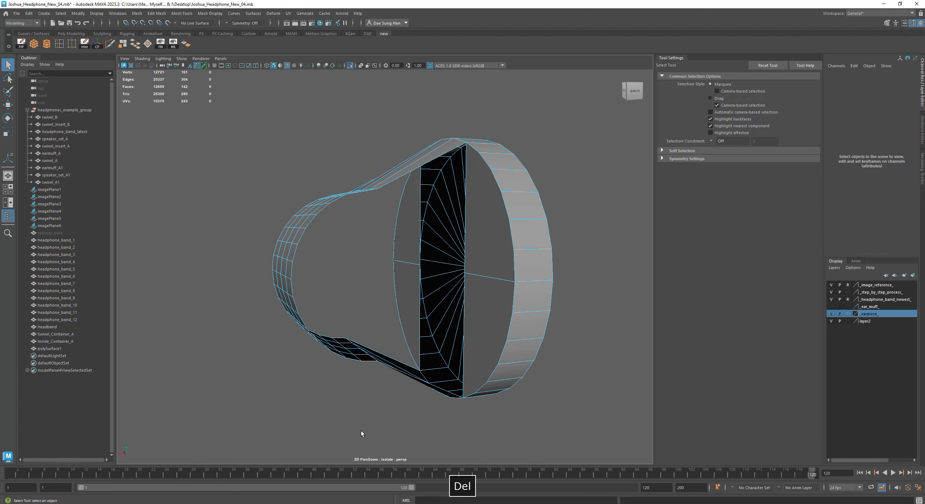
Step: Select all vertices of the isolated swivel piece and merge them with a distance threshold of 0.01
alt+drag(323, 424, 408, 376)
alt+right_drag(408, 374, 482, 344)
key(w)
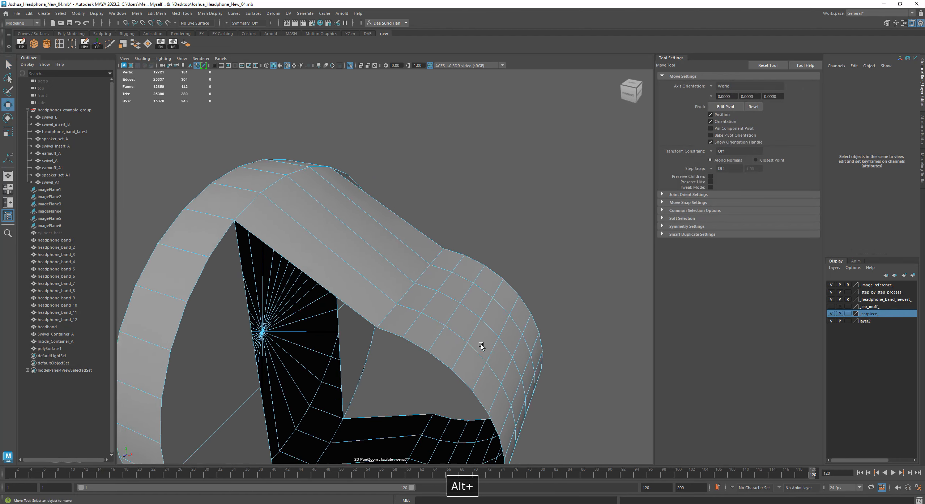
alt+middle_drag(481, 344, 540, 279)
alt+right_drag(540, 279, 465, 255)
right_click(464, 259)
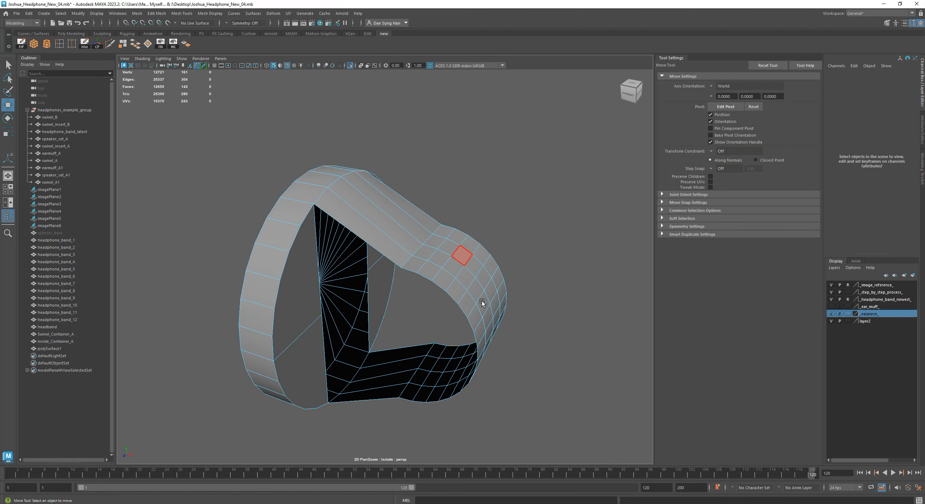
right_drag(483, 270, 452, 267)
alt+right_drag(557, 265, 345, 228)
drag(268, 183, 267, 365)
shift+right_click(235, 329)
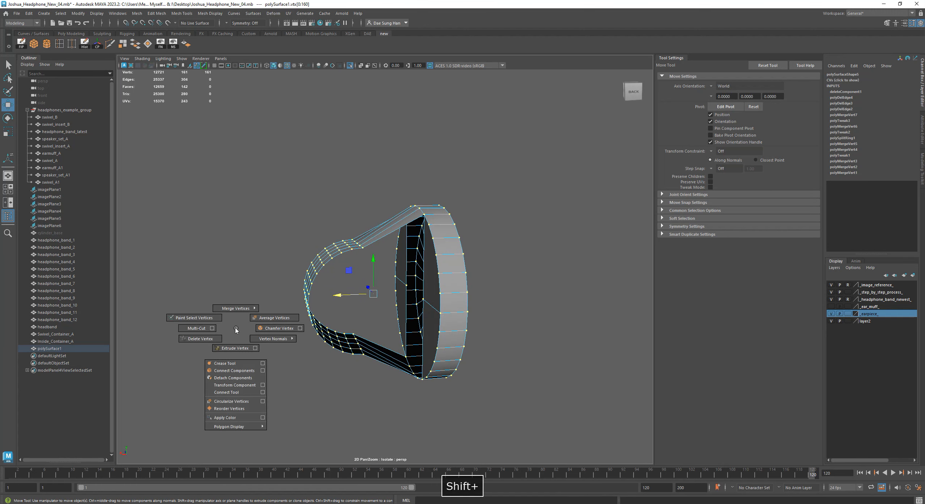
shift+right_drag(237, 306, 278, 293)
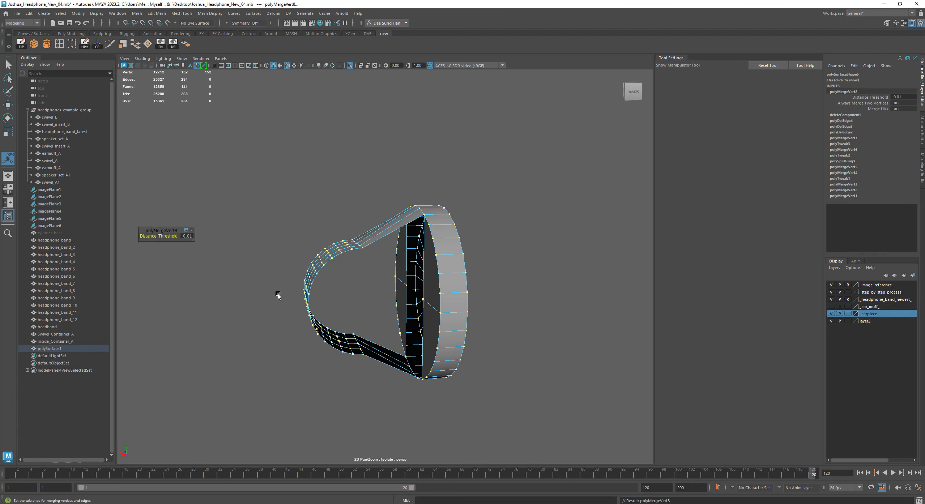
Step: Undo and redo the vertex merge to compare the vertex counts, and look over the open swivel piece from both sides
alt+drag(424, 406, 430, 382)
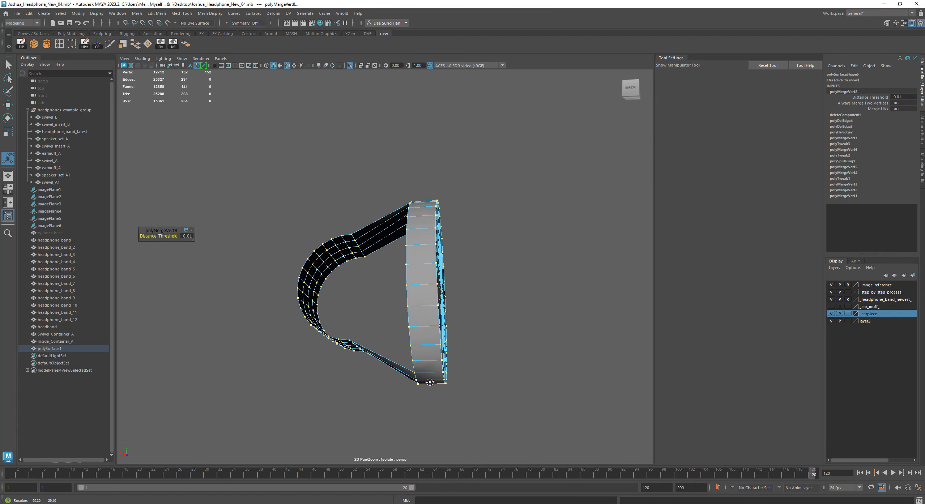
key(ctrl+z)
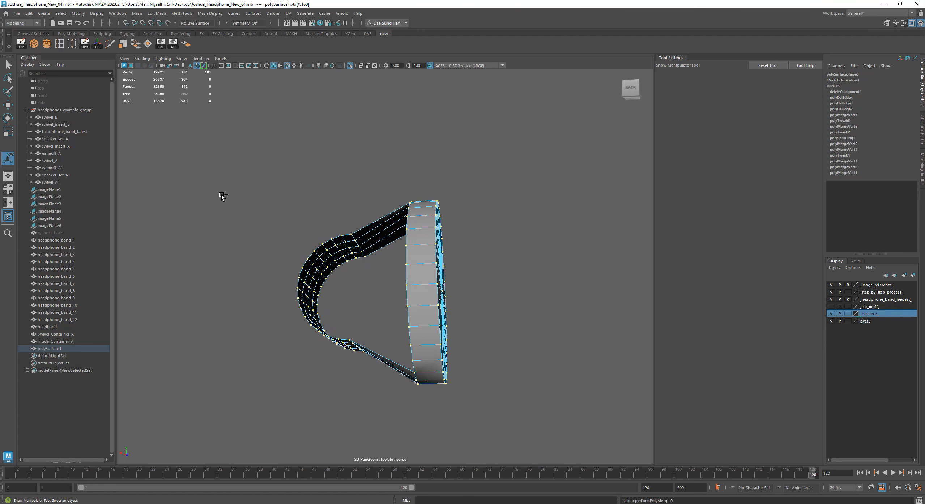
key(ctrl+y)
alt+drag(488, 252, 307, 277)
alt+right_drag(344, 264, 423, 251)
click(495, 231)
key(w)
alt+drag(505, 201, 399, 285)
mouse_move(452, 304)
alt+mouse_down()
mouse_move(405, 289)
mouse_move(495, 296)
mouse_move(428, 304)
mouse_move(440, 306)
alt+mouse_up()
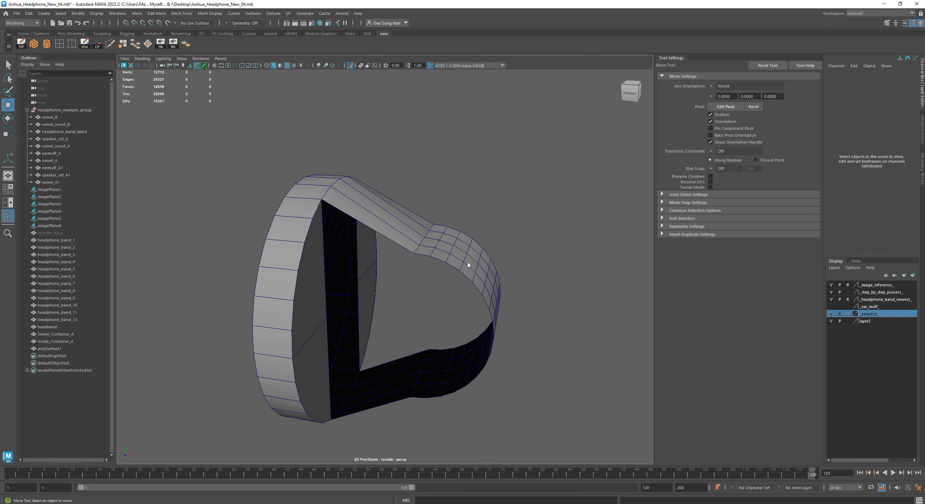
Step: Select all vertices of the swivel piece again and check the vertex count in the heads-up display
right_drag(468, 265, 416, 262)
drag(198, 142, 611, 488)
shift+right_click(531, 207)
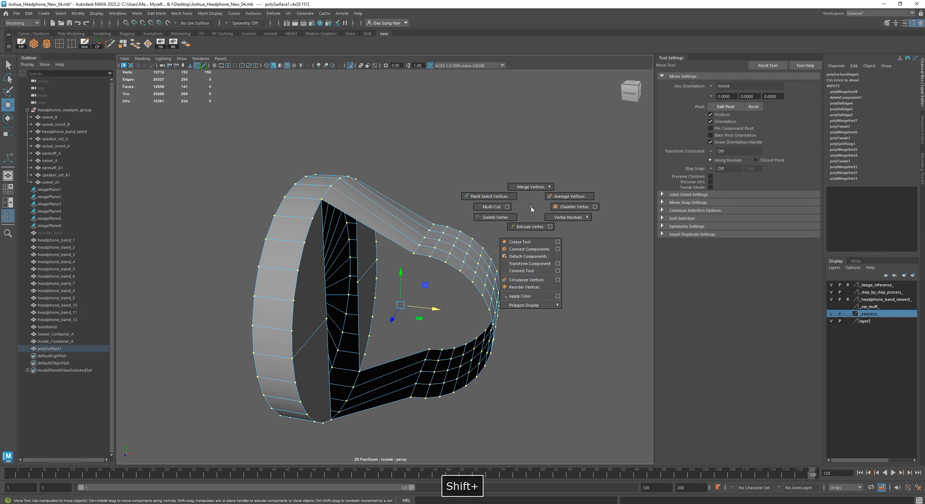
right_drag(531, 209, 565, 176)
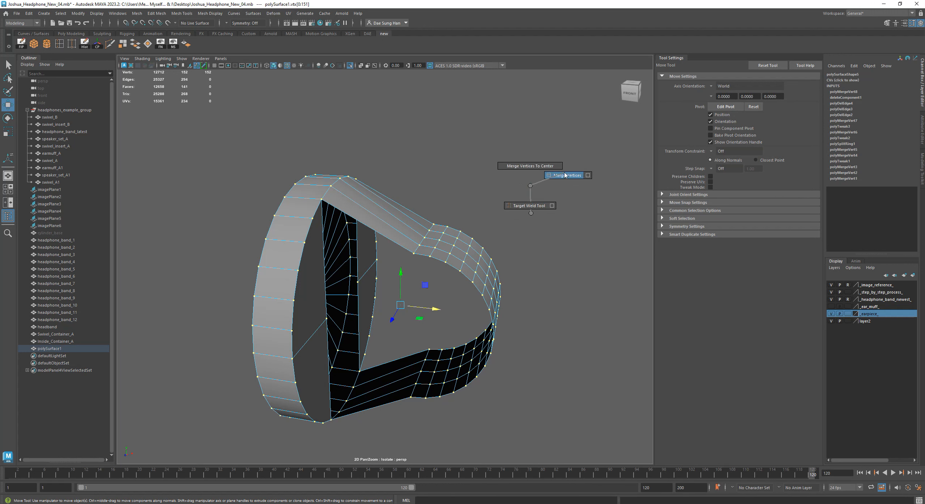
key(w)
click(231, 114)
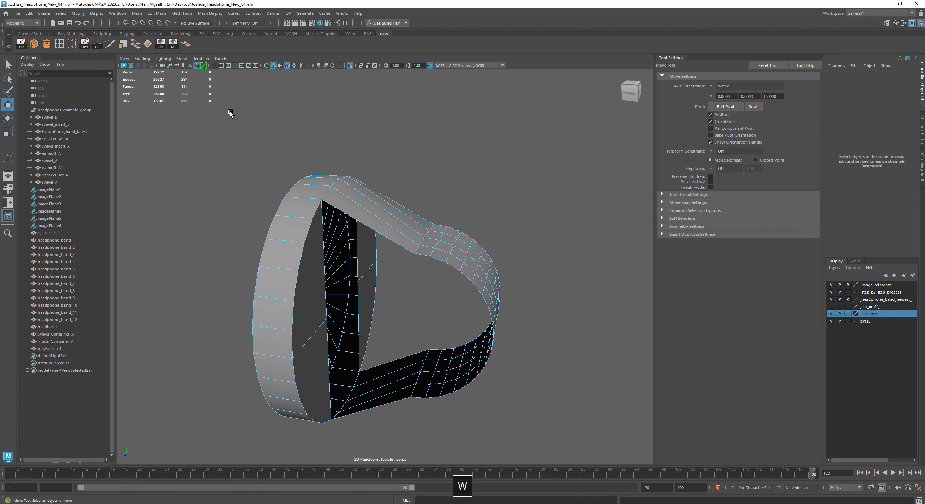
drag(184, 124, 604, 486)
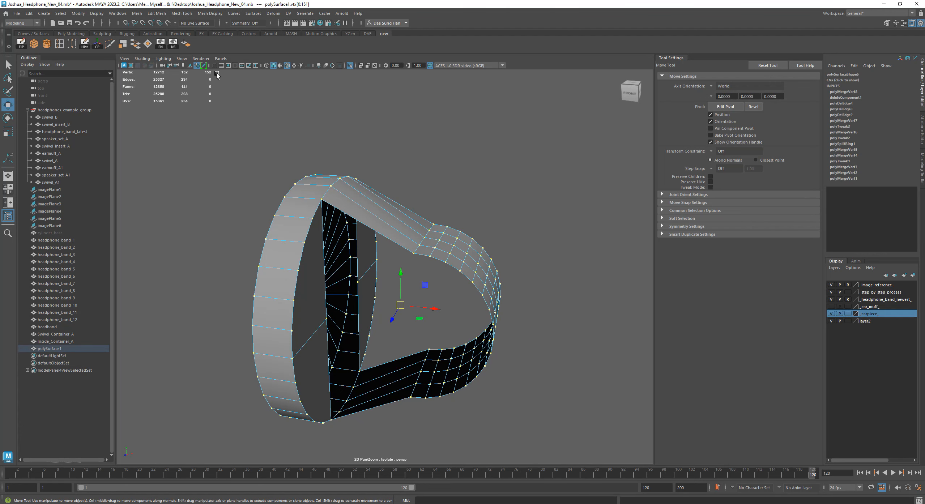
alt+drag(536, 235, 376, 188)
click(385, 225)
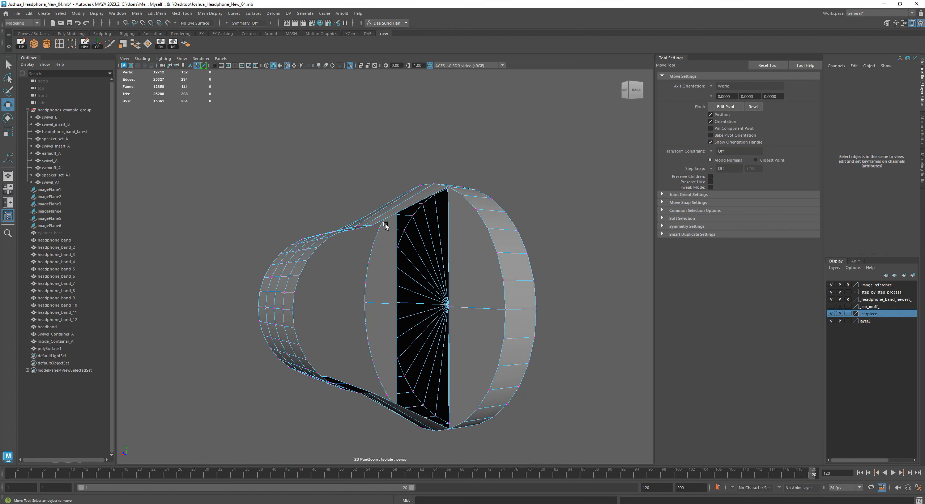
Step: Try moving individual vertices along the seam between the sloped upper side and the cylinder, undoing each test move
alt+drag(386, 225, 476, 253)
alt+right_drag(475, 253, 568, 265)
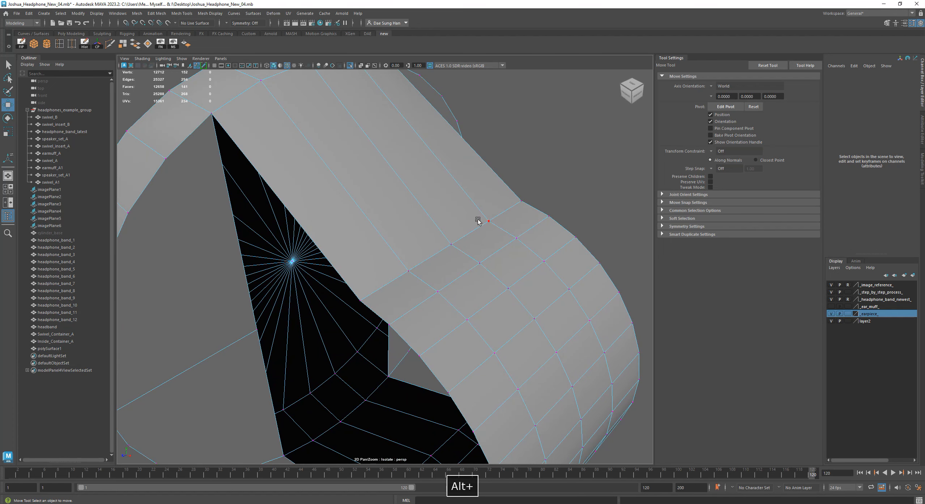
click(489, 221)
drag(490, 192, 514, 220)
key(z)
key(z)
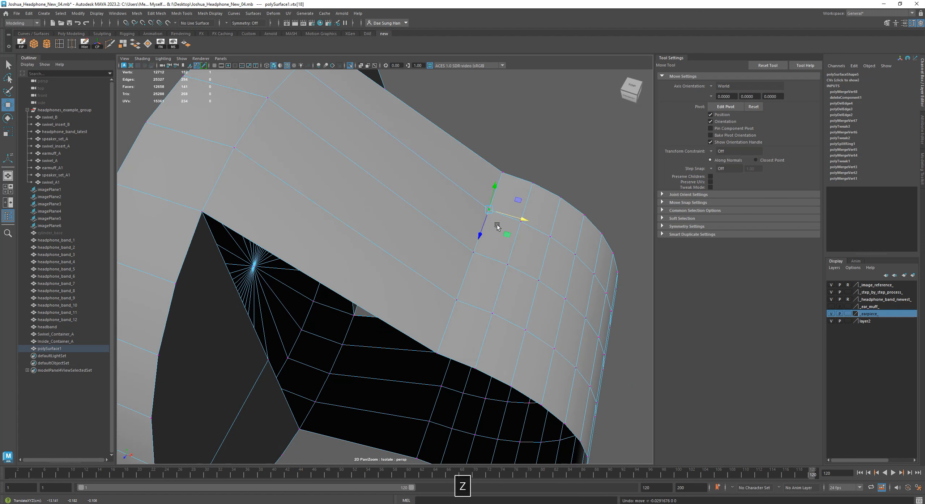
click(471, 254)
mouse_move(506, 263)
mouse_down()
mouse_move(523, 260)
mouse_move(510, 271)
mouse_up()
key(z)
click(535, 167)
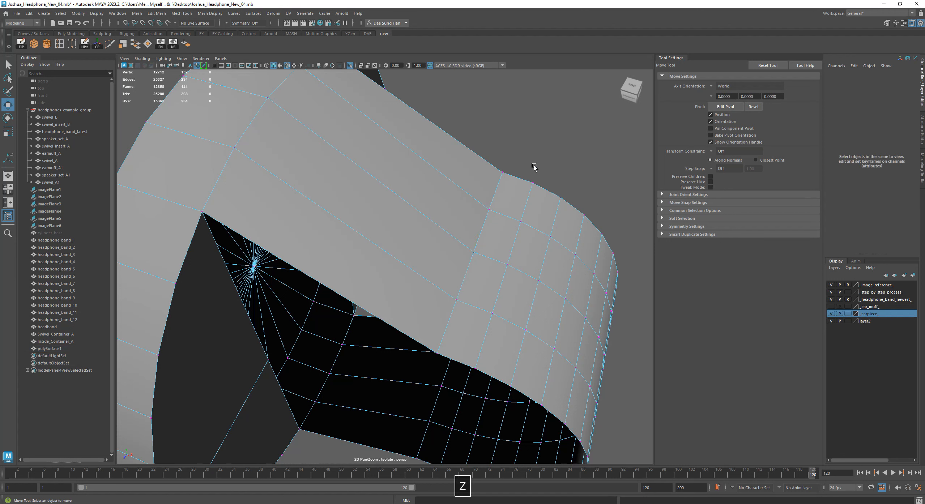
click(457, 301)
drag(493, 314, 513, 246)
key(z)
alt+middle_drag(485, 202, 418, 246)
alt+right_drag(417, 248, 489, 299)
mouse_move(468, 289)
mouse_down()
mouse_move(489, 292)
mouse_move(471, 290)
mouse_up()
key(z)
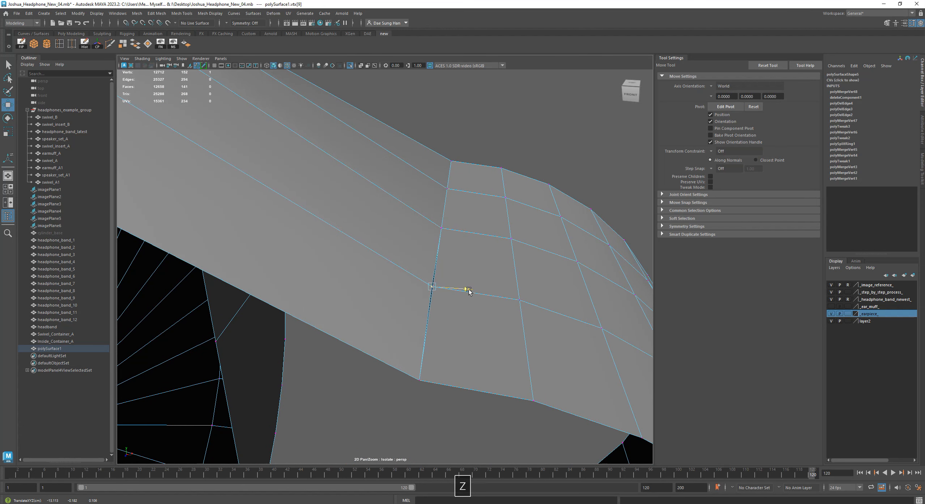
Step: Pull the vertex next to the seam's near end along X to open a gap between the sloped side and the cylinder
alt+drag(479, 307, 536, 329)
click(440, 398)
alt+drag(440, 398, 431, 282)
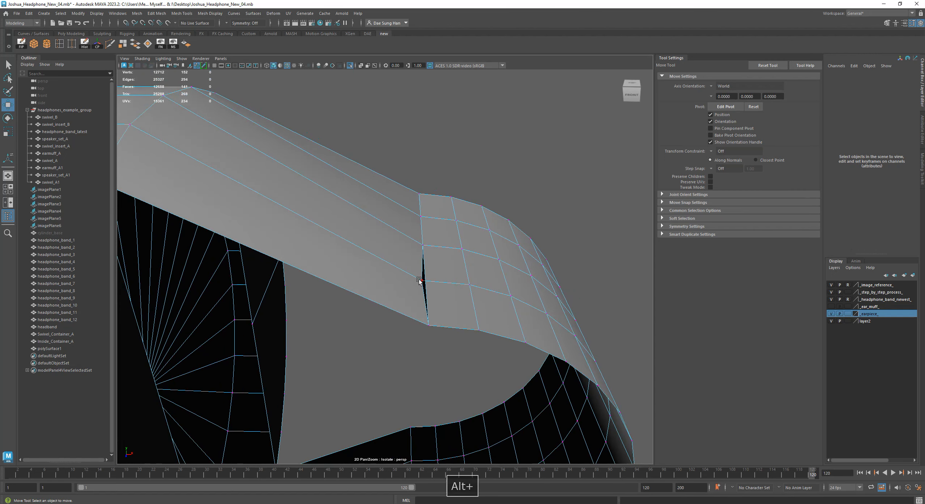
key(z)
key(z)
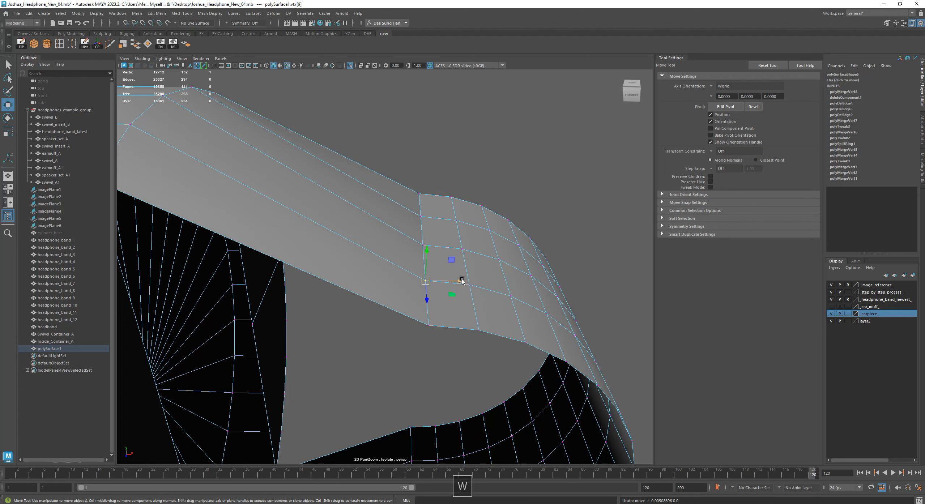
drag(462, 283, 462, 282)
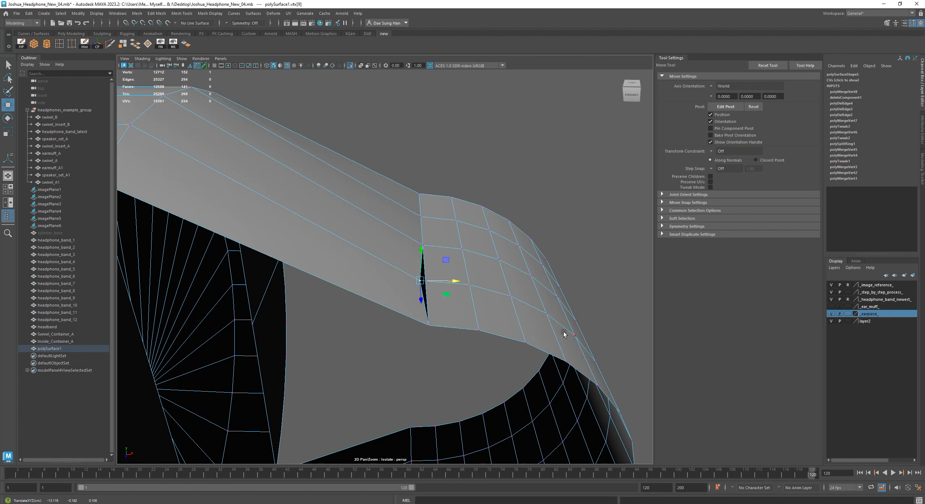
Step: Select the sliver face hidden in the open seam gap and delete it
alt+drag(557, 299, 378, 333)
alt+drag(506, 307, 506, 282)
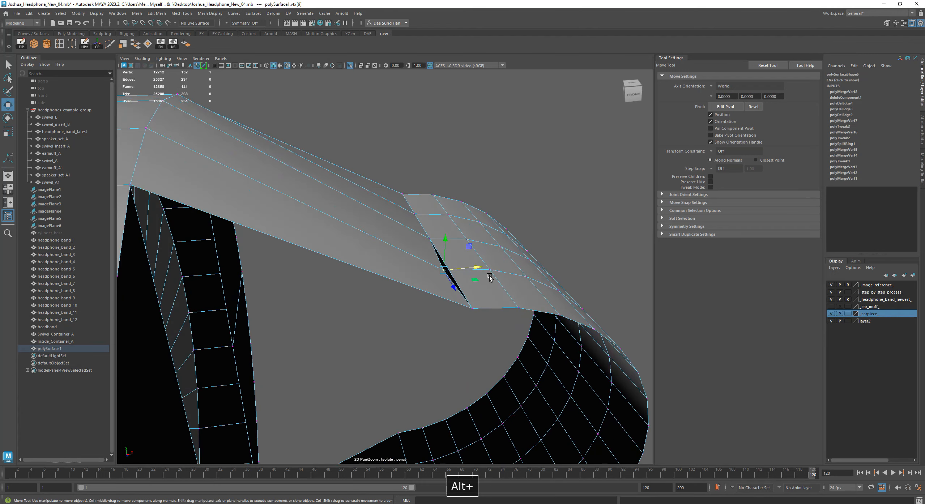
alt+middle_drag(506, 282, 452, 260)
alt+right_drag(453, 260, 521, 246)
click(542, 201)
right_drag(427, 212, 421, 230)
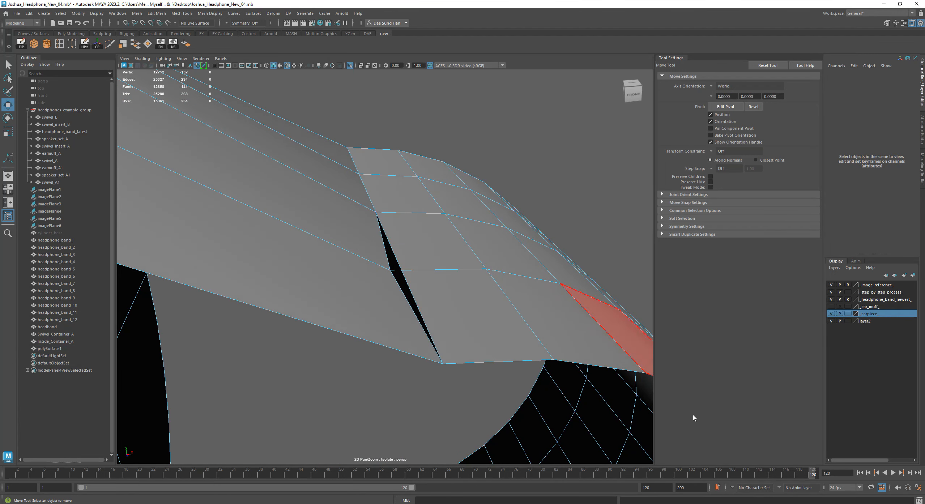
click(398, 270)
alt+drag(536, 409, 420, 255)
right_click(421, 256)
right_drag(421, 256, 422, 273)
alt+right_drag(381, 246, 563, 290)
mouse_move(362, 246)
alt+mouse_down()
mouse_move(350, 249)
mouse_move(374, 255)
alt+mouse_up()
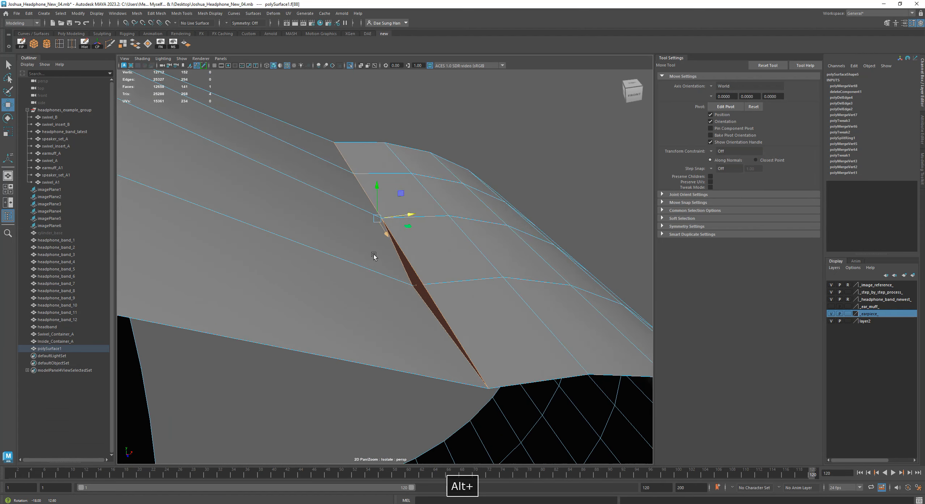
click(424, 295)
click(417, 279)
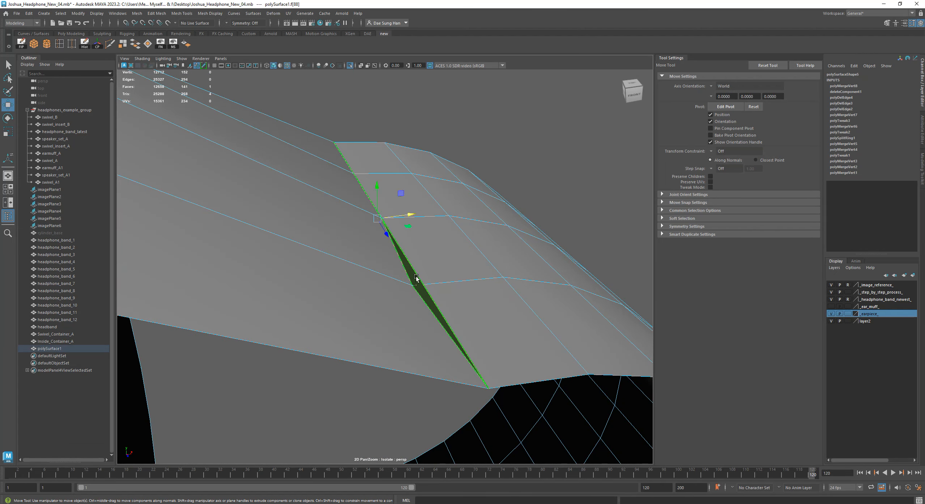
alt+right_drag(585, 303, 398, 260)
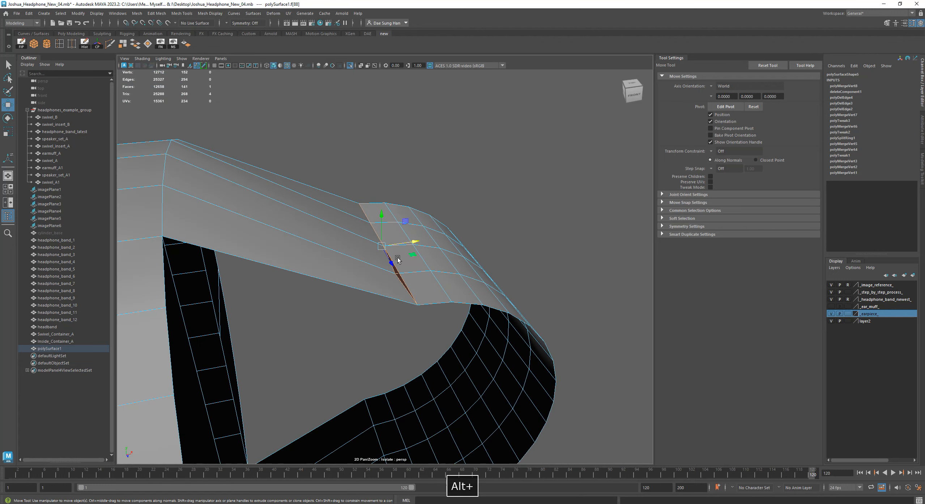
key(Delete)
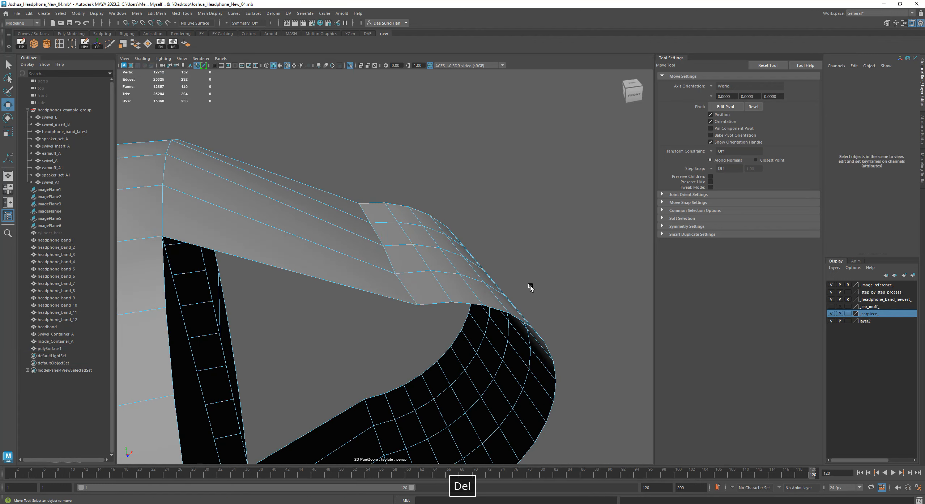
Step: Move the displaced seam vertex along X in the top view to line it up with the straight seam edge
alt+drag(387, 227, 328, 244)
right_drag(327, 241, 325, 241)
click(381, 267)
click(375, 254)
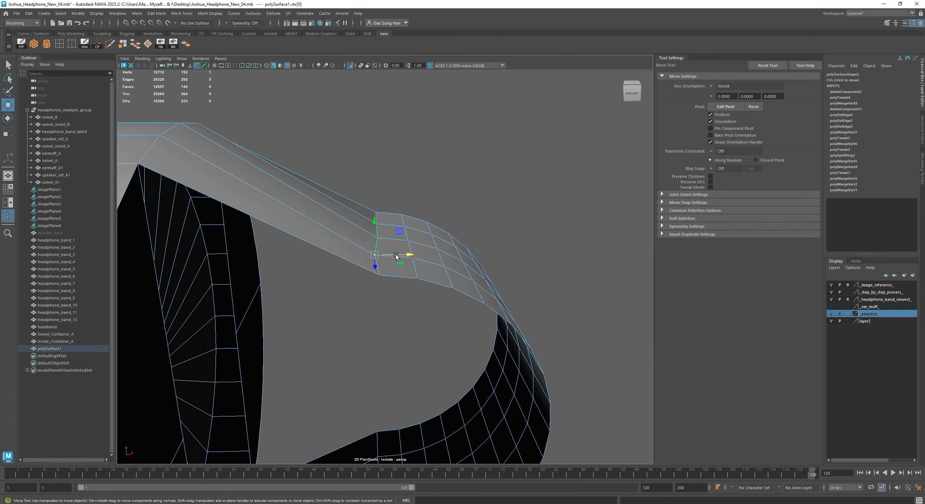
alt+drag(400, 253, 416, 291)
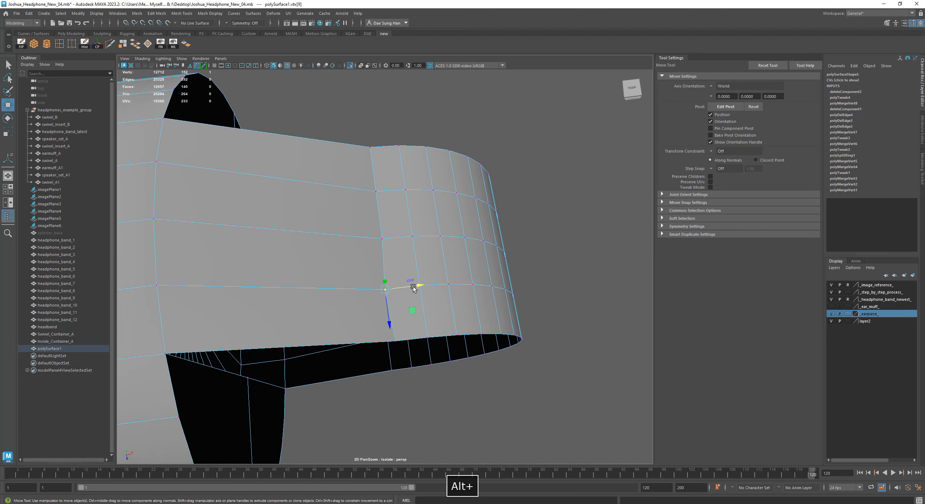
key(space)
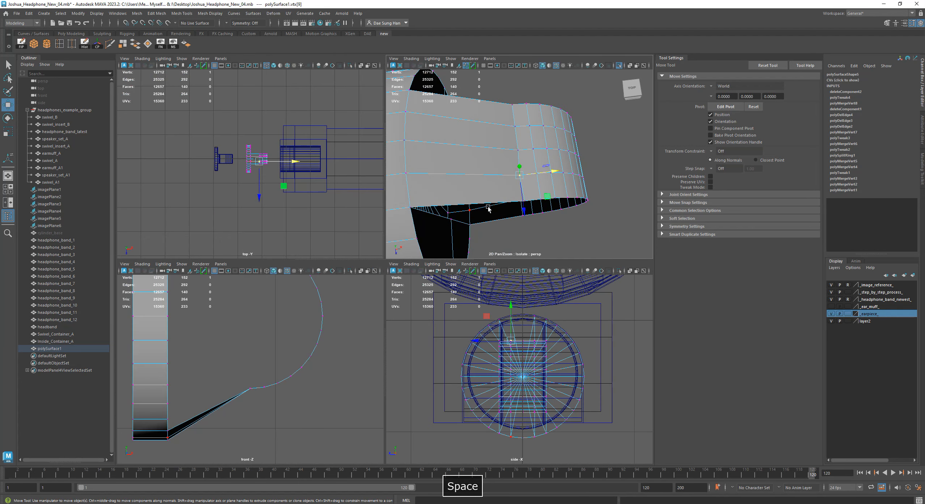
key(space)
alt+right_drag(405, 274, 673, 378)
alt+middle_drag(513, 293, 406, 345)
alt+right_drag(406, 346, 597, 361)
alt+middle_drag(522, 347, 341, 282)
alt+right_drag(341, 283, 526, 337)
alt+right_drag(365, 346, 502, 395)
alt+middle_drag(502, 394, 396, 280)
alt+right_drag(395, 280, 362, 359)
drag(348, 343, 424, 368)
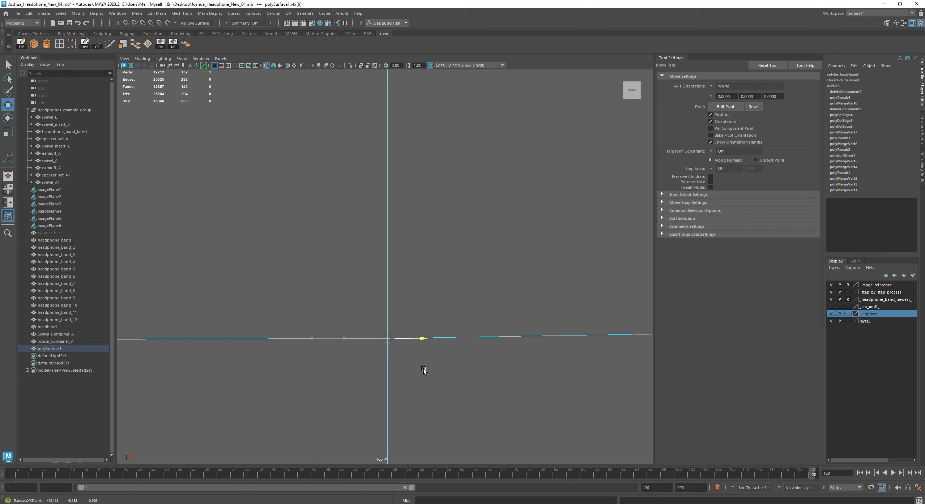
alt+right_drag(423, 367, 468, 333)
alt+right_drag(364, 298, 718, 397)
alt+right_drag(470, 367, 430, 331)
mouse_move(425, 312)
mouse_down()
mouse_move(427, 332)
mouse_move(376, 335)
mouse_move(425, 336)
mouse_move(425, 310)
mouse_up()
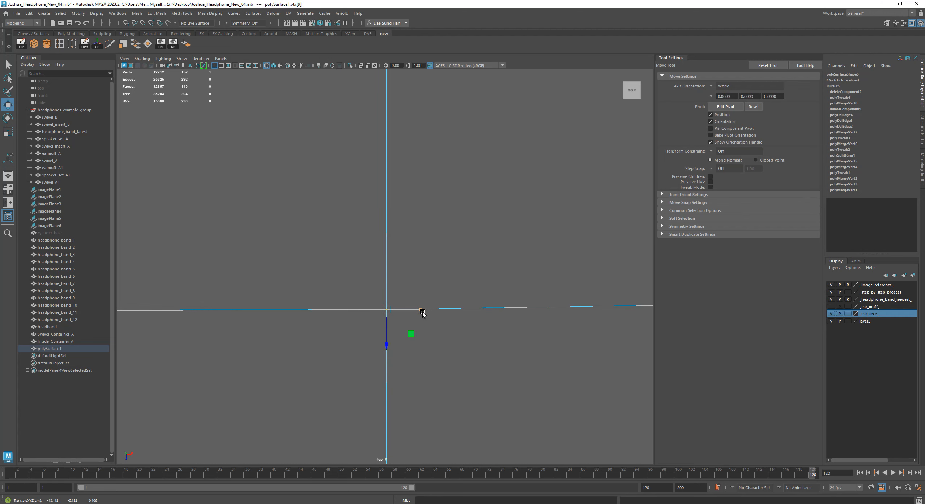
alt+right_drag(435, 315, 389, 258)
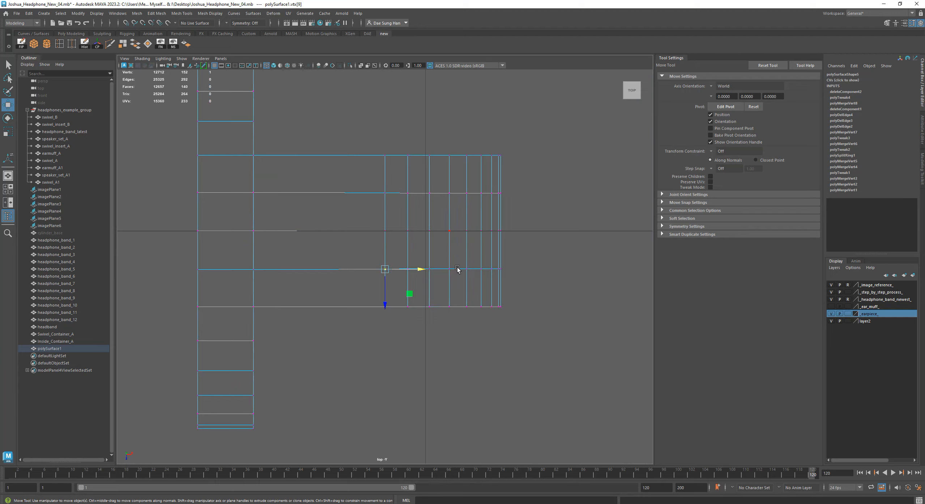
Step: Merge the swivel piece's vertices again in the perspective view and select the whole object
key(space)
key(space)
alt+drag(481, 268, 457, 272)
click(471, 219)
click(457, 272)
alt+drag(381, 252, 470, 282)
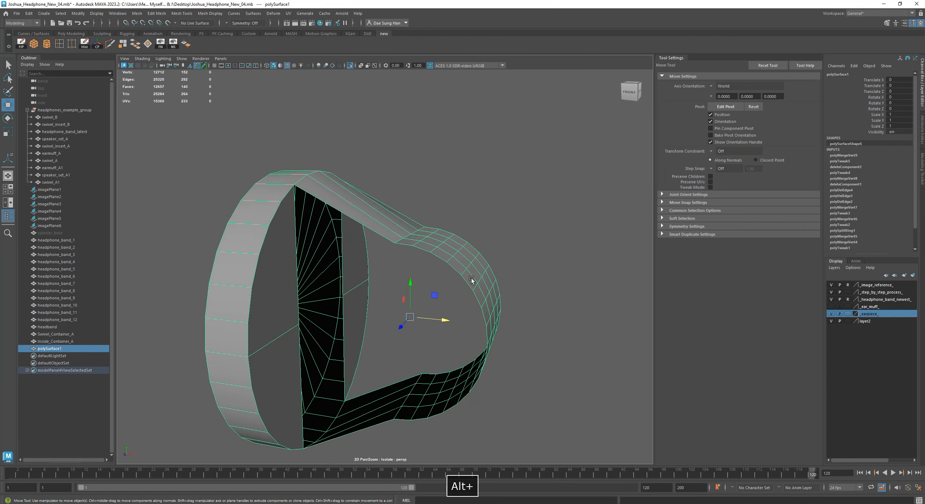
Step: Save the scene and delete the construction history of the swivel piece
key(ctrl+s)
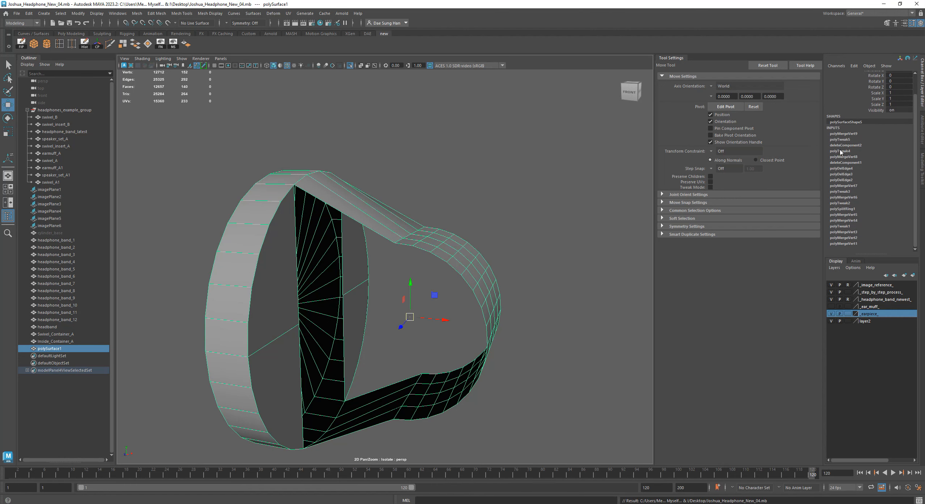
click(84, 44)
alt+drag(485, 251, 439, 214)
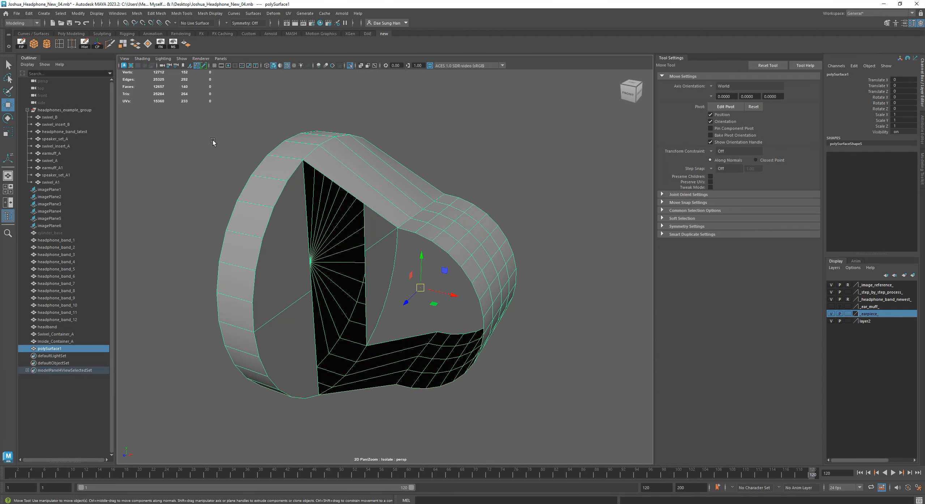
Step: Fill the open borders on both flat sides of the swivel piece with new faces
click(146, 46)
alt+drag(597, 260, 521, 187)
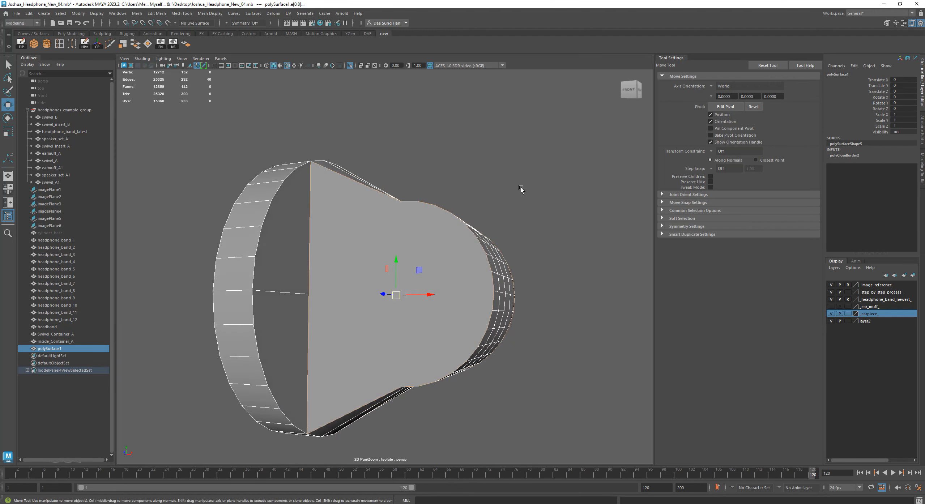
Step: Fill any remaining holes in the whole swivel piece and save the scene
click(172, 76)
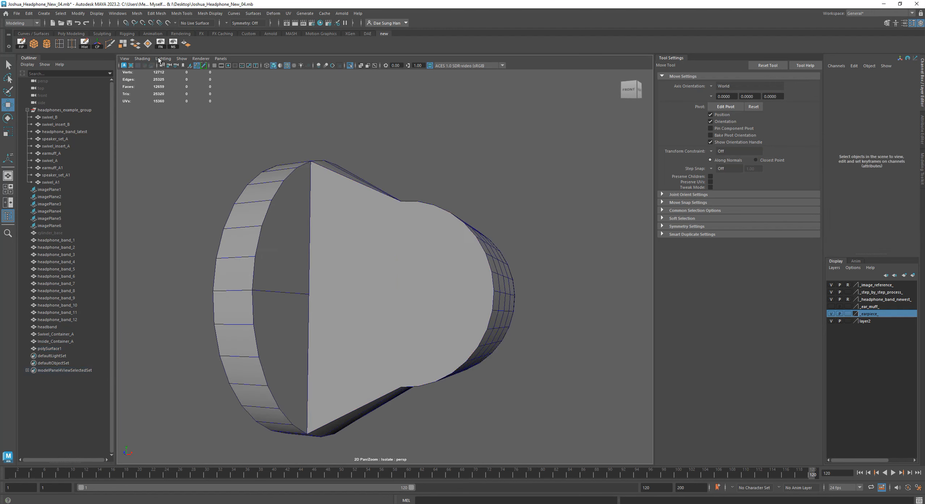
click(367, 213)
key(w)
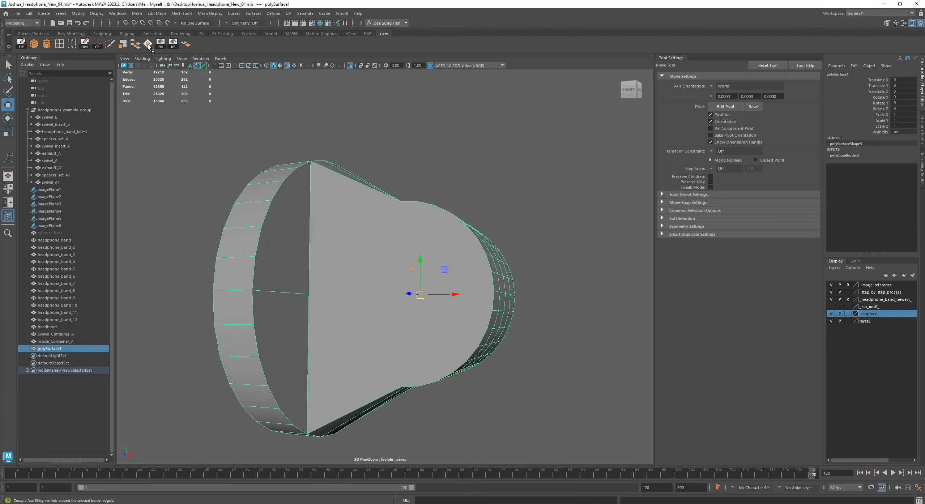
click(137, 13)
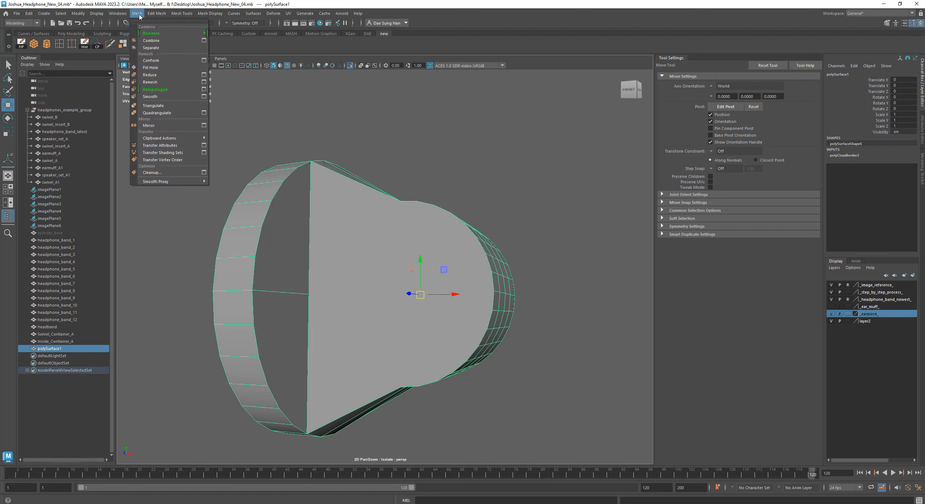
click(142, 68)
alt+drag(316, 99, 382, 252)
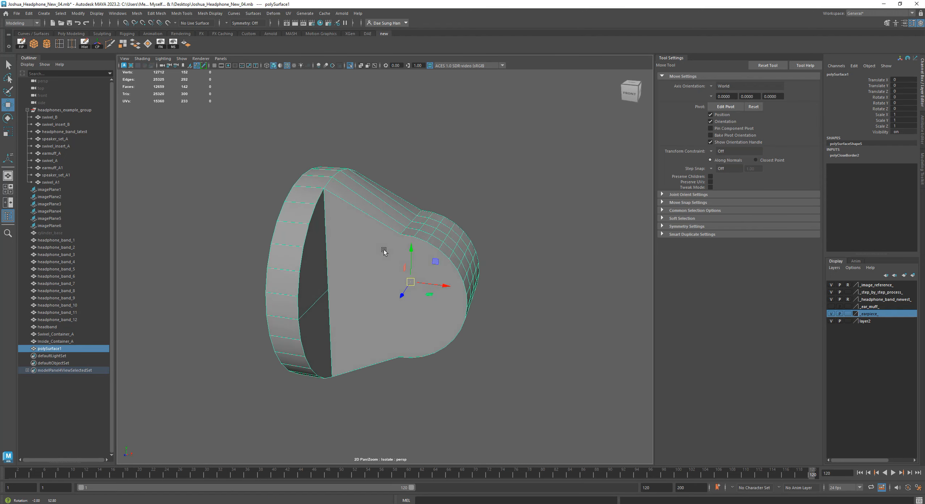
key(ctrl+s)
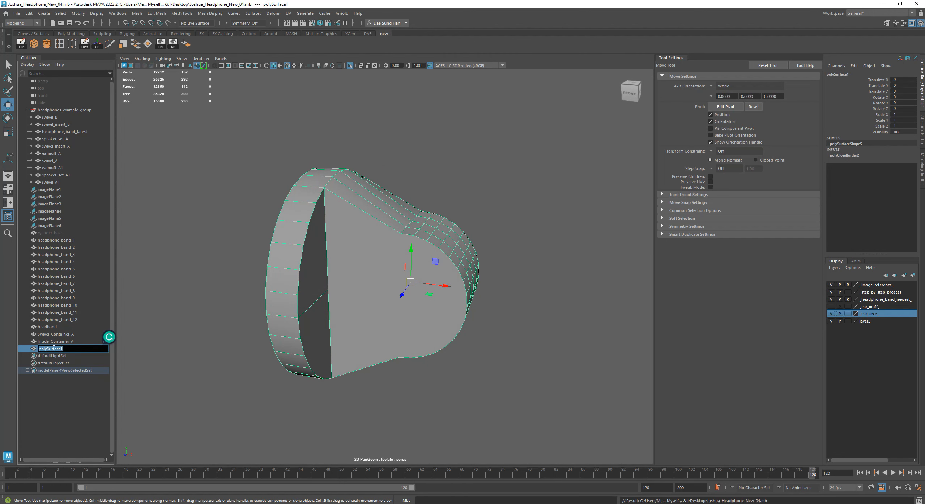
Step: Rename the swivel piece as Swivel_A and end its isolation to show all headphone parts
text(Swivel)
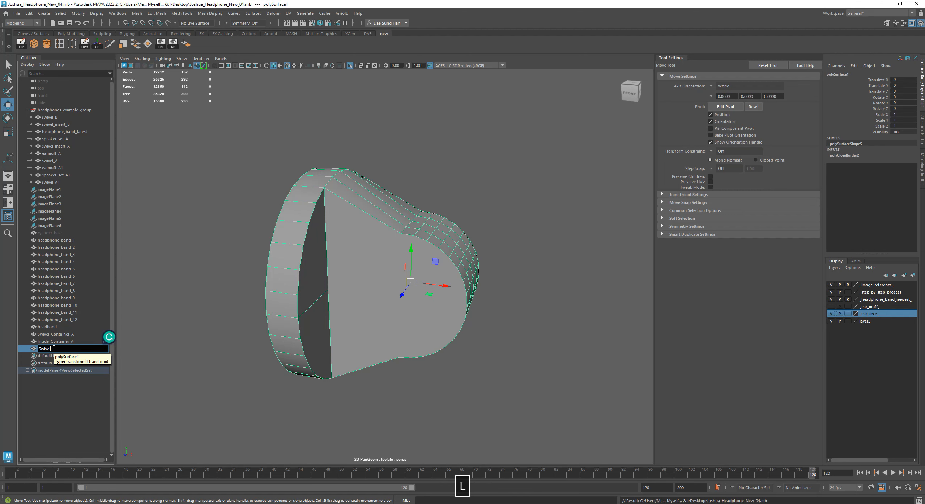
key(Return)
click(467, 340)
scroll(435, 318, down, 7)
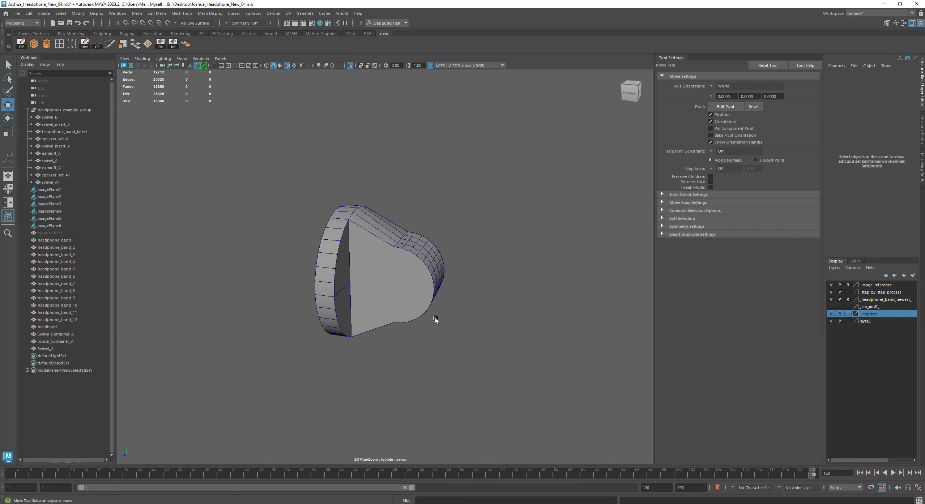
alt+drag(324, 309, 399, 302)
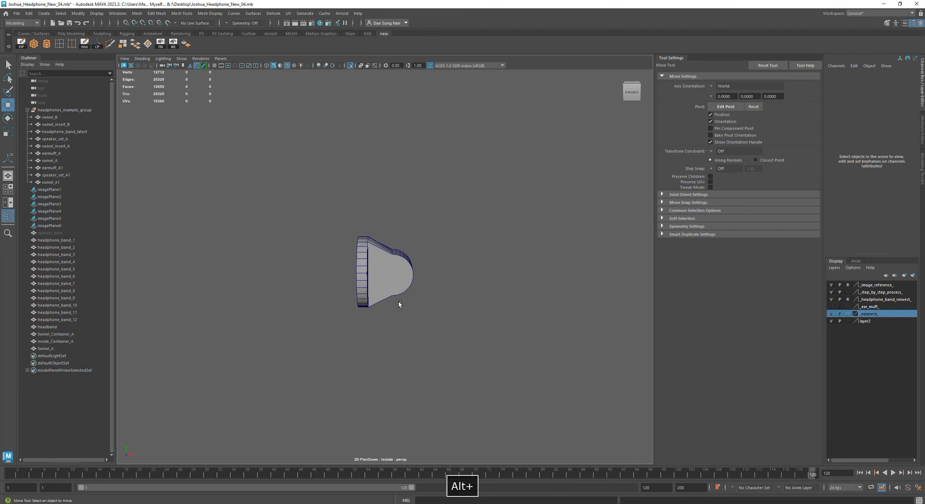
click(351, 65)
alt+drag(377, 243, 408, 269)
Step: Delete the example swivel swivel_A1 and clear the selection of the speaker part beside it
click(283, 219)
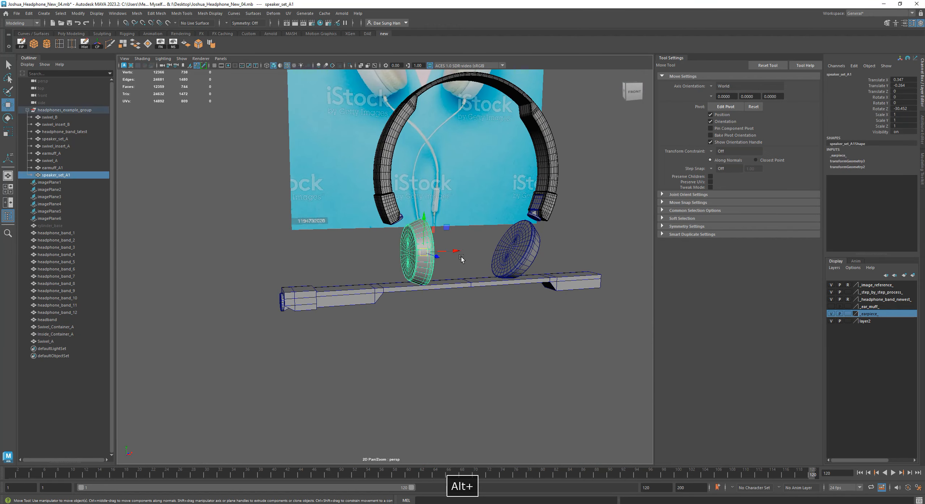
alt+drag(462, 259, 438, 252)
key(w)
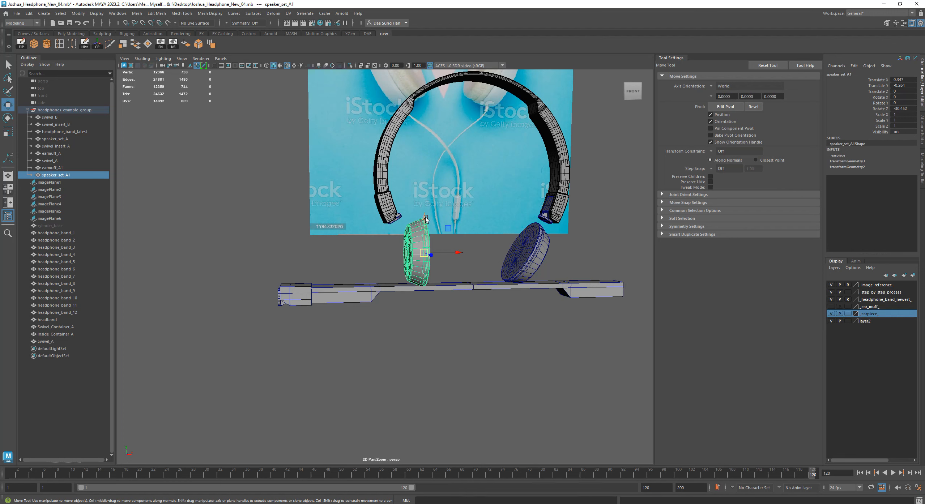
click(451, 359)
Step: Create a polygon cylinder at the scene centre and rotate it 90 degrees about Z
mouse_move(391, 301)
alt+mouse_down()
mouse_move(387, 285)
mouse_move(393, 295)
alt+mouse_up()
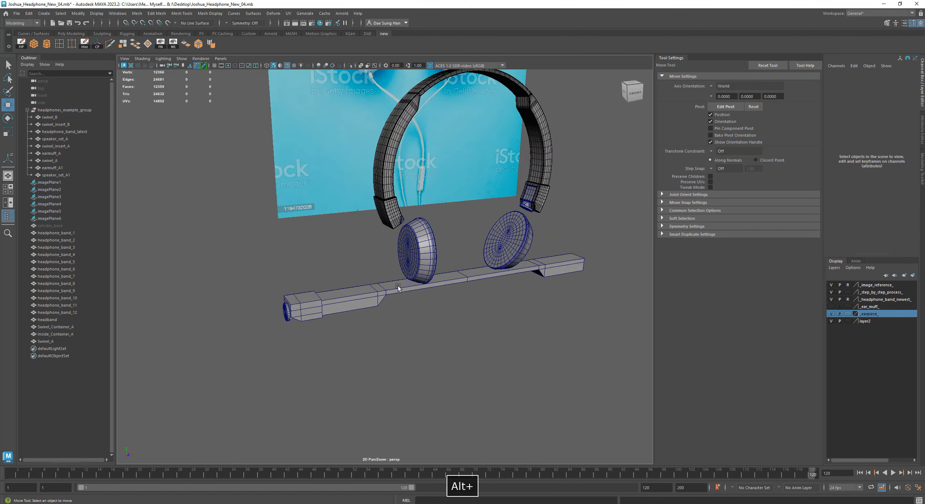
alt+right_drag(393, 295, 497, 307)
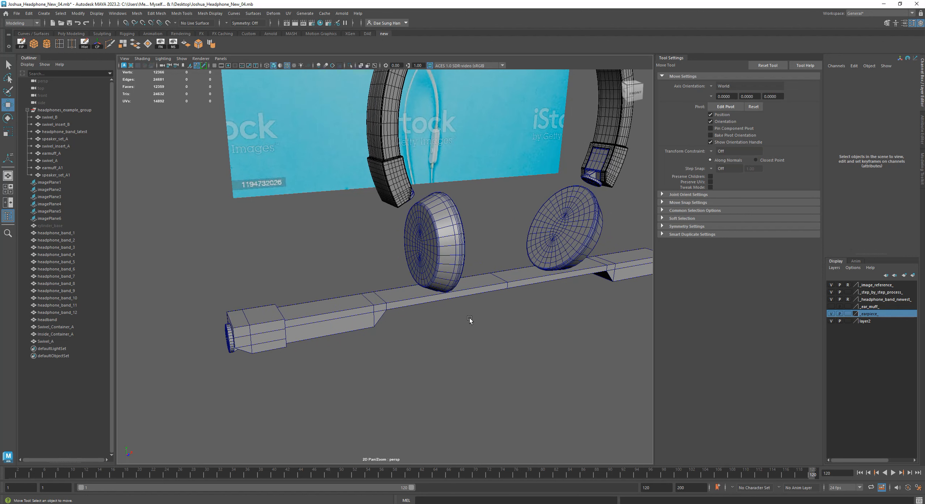
click(47, 44)
alt+drag(356, 255, 394, 281)
key(e)
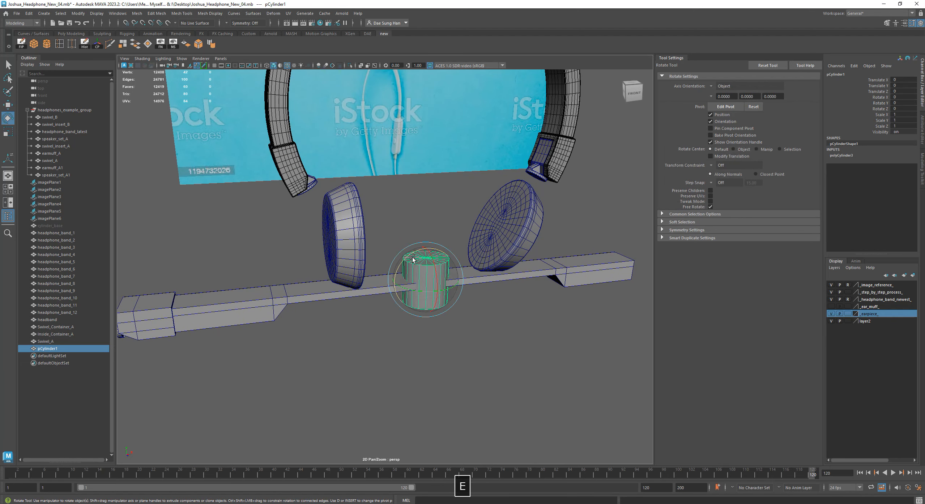
drag(414, 253, 394, 295)
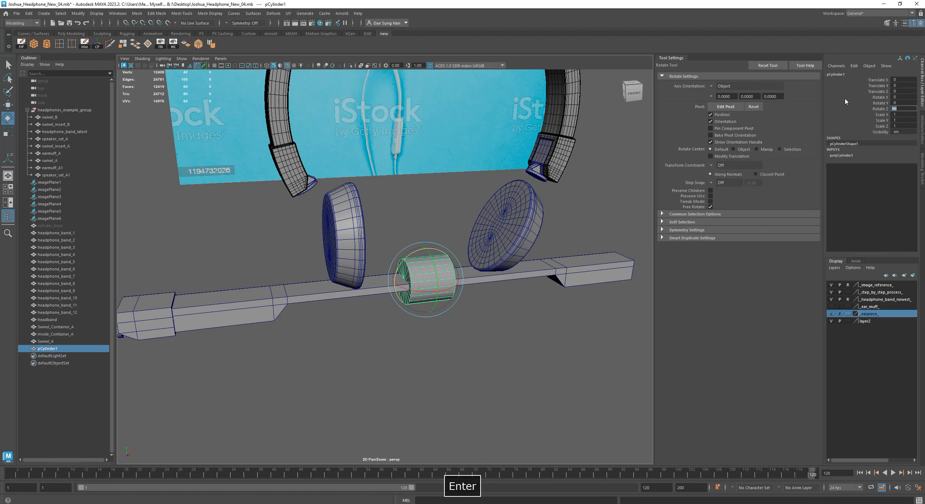
alt+drag(430, 253, 454, 245)
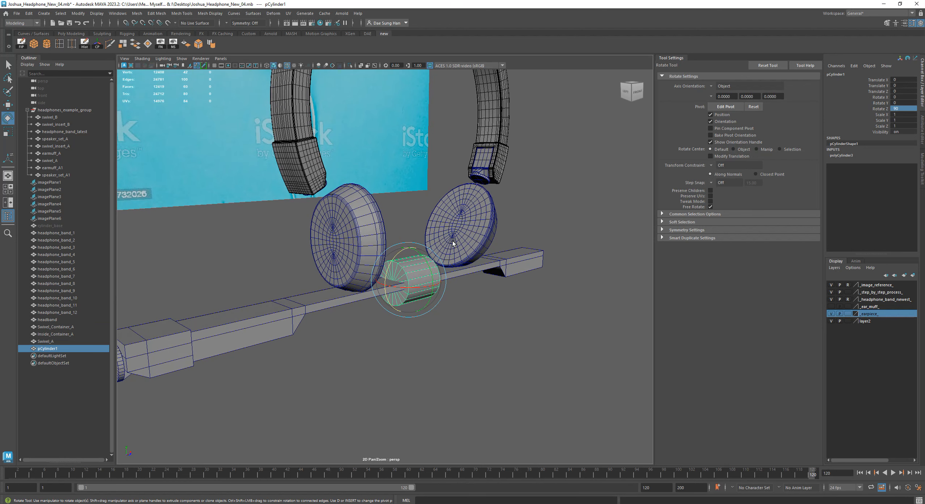
Step: Move the cylinder up and out to the outer side of speaker_set_A1, at about X -5.907 and Y 2.286
key(w)
drag(408, 249, 419, 203)
alt+drag(456, 229, 310, 215)
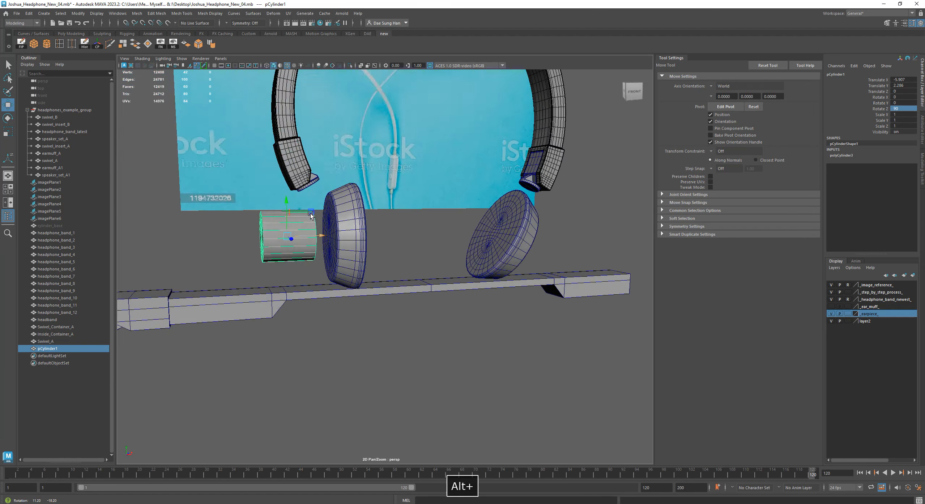
alt+middle_drag(311, 216, 399, 242)
alt+right_drag(398, 242, 473, 264)
alt+middle_drag(473, 264, 397, 241)
Step: Set the cylinder's axis subdivisions to 32
alt+drag(397, 241, 407, 225)
alt+right_drag(408, 226, 388, 233)
alt+drag(388, 234, 386, 239)
alt+right_drag(386, 239, 426, 253)
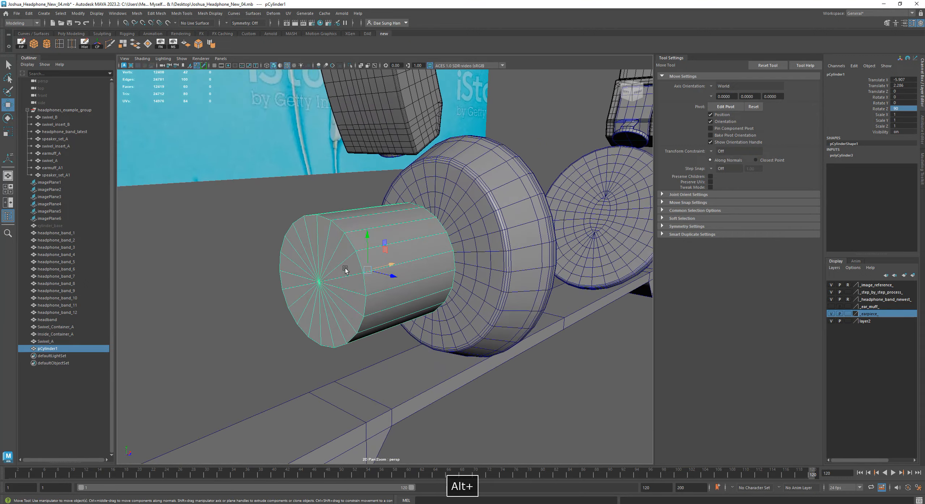
alt+drag(337, 218, 398, 236)
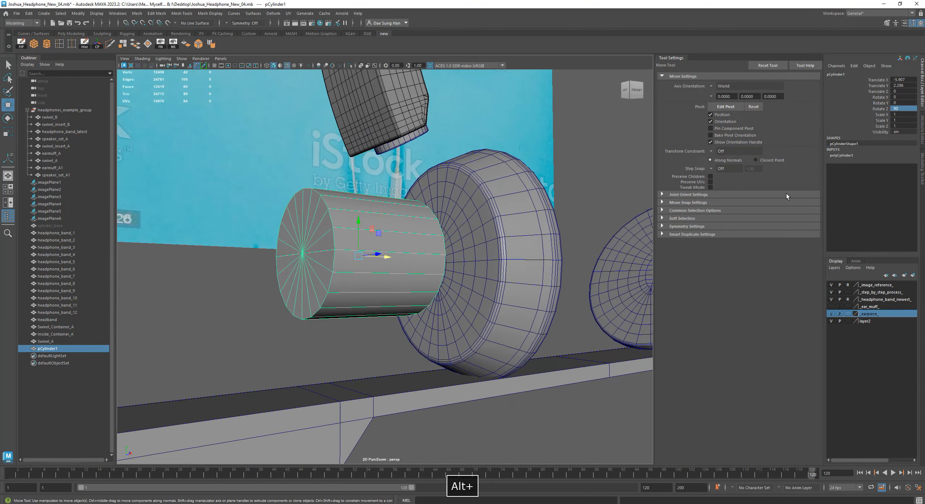
click(840, 155)
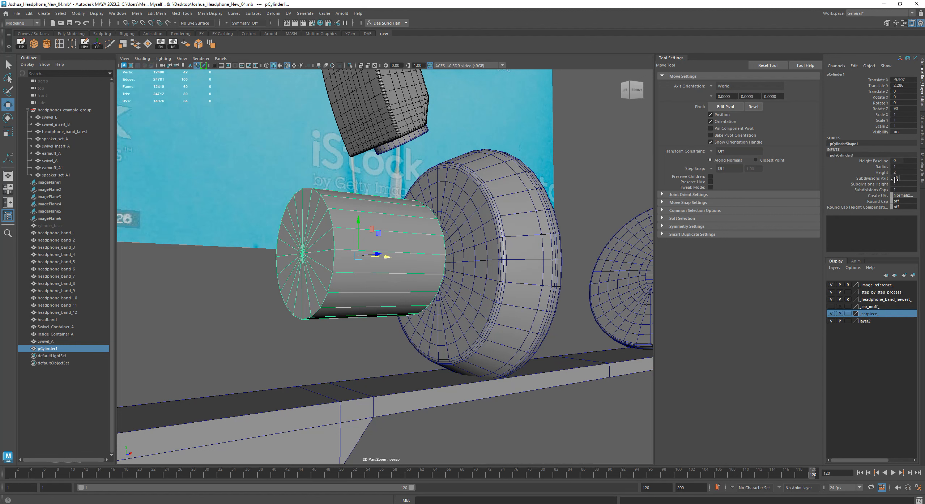
text(32)
key(Return)
mouse_move(416, 253)
alt+mouse_down()
mouse_move(480, 262)
mouse_move(371, 252)
mouse_move(447, 267)
mouse_move(404, 257)
alt+mouse_up()
Step: Select the cylinder together with speaker_set_A1 and isolate both in the side view
key(space)
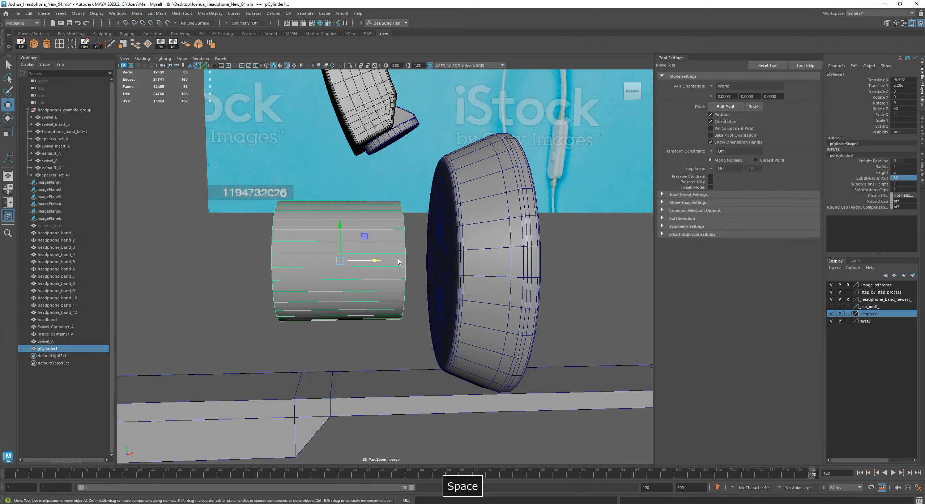
key(space)
alt+right_drag(459, 371, 481, 271)
key(f)
key(space)
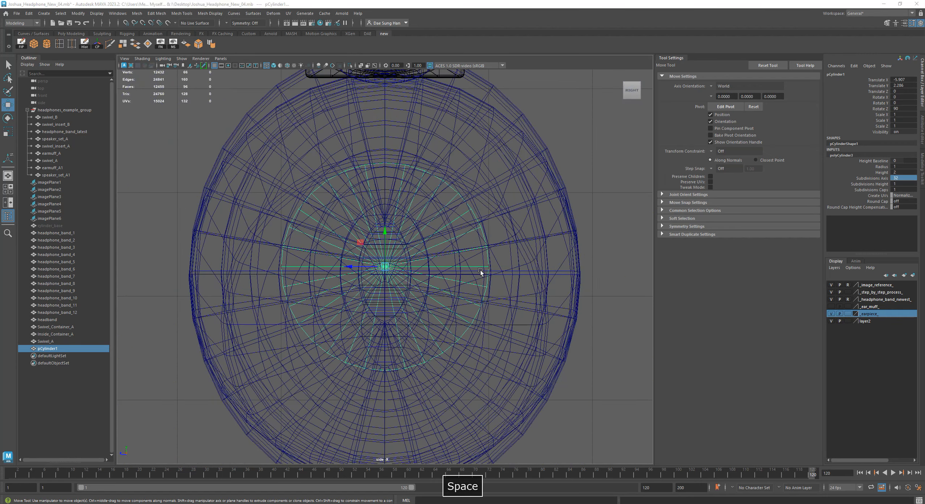
key(space)
shift+click(490, 209)
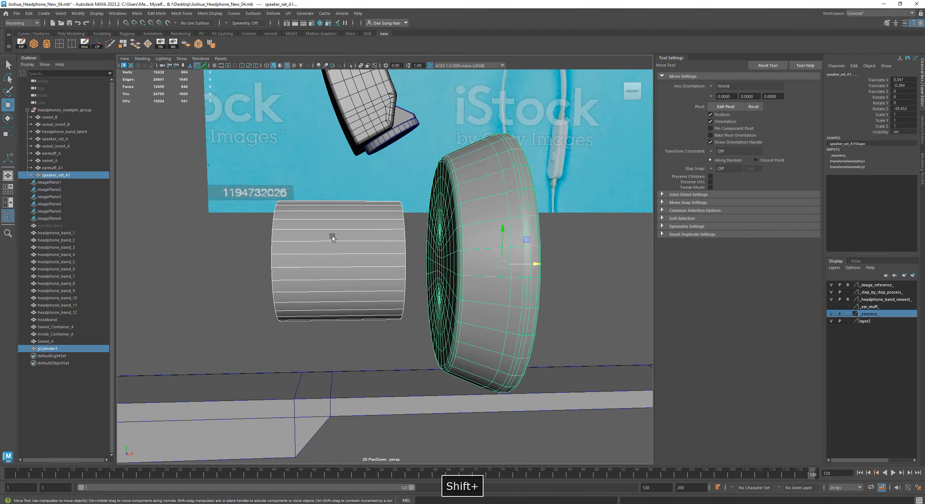
key(space)
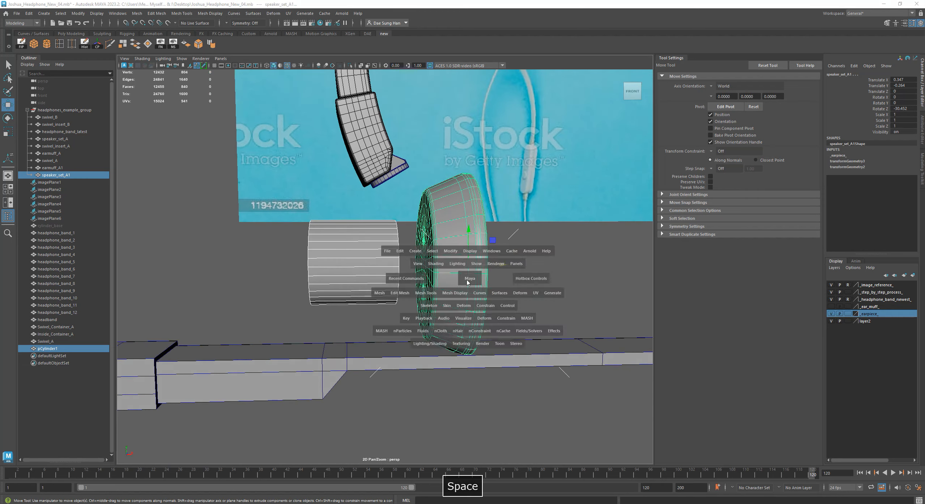
key(space)
alt+right_drag(443, 261, 500, 235)
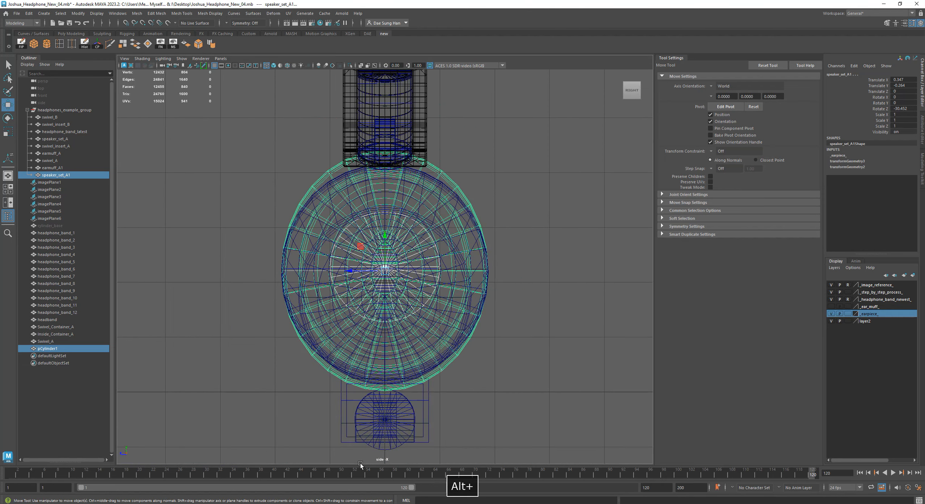
click(350, 65)
click(499, 149)
click(436, 165)
alt+right_drag(437, 164, 628, 302)
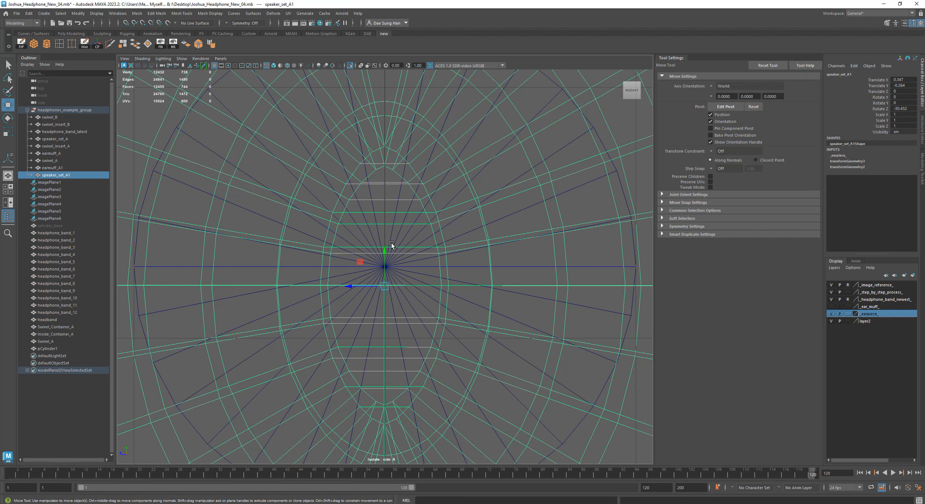
alt+right_drag(359, 239, 367, 275)
drag(390, 250, 390, 233)
key(z)
key(z)
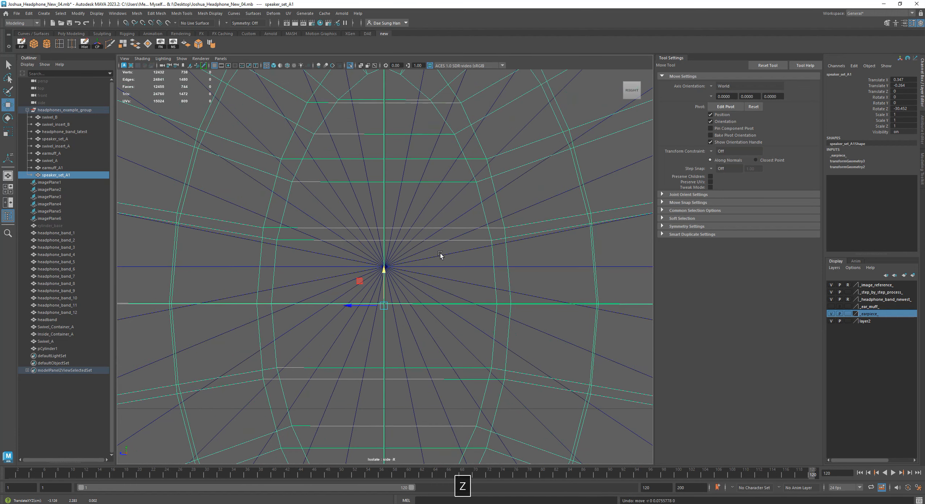
Step: Move the cylinder vertically to Y 2.211 to align its centre with the speaker's centre, and return to the perspective view
click(444, 253)
drag(384, 232, 393, 266)
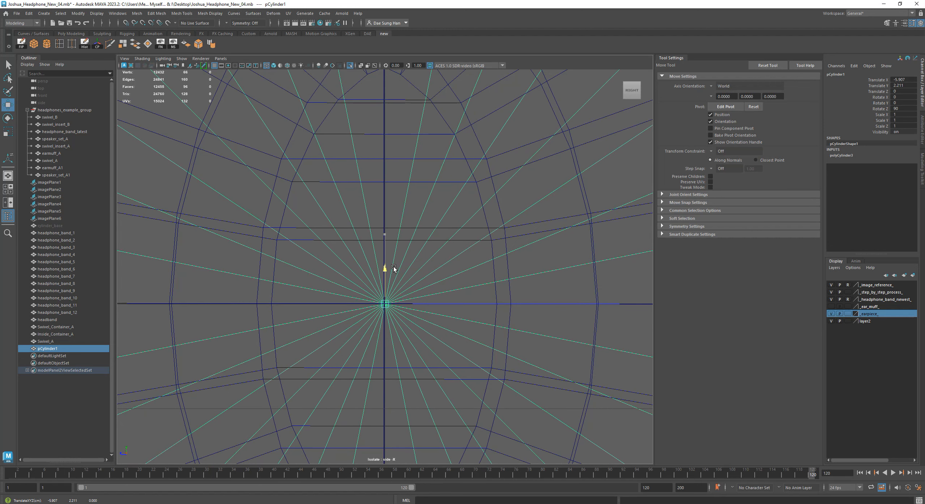
alt+right_drag(394, 266, 439, 269)
key(space)
key(space)
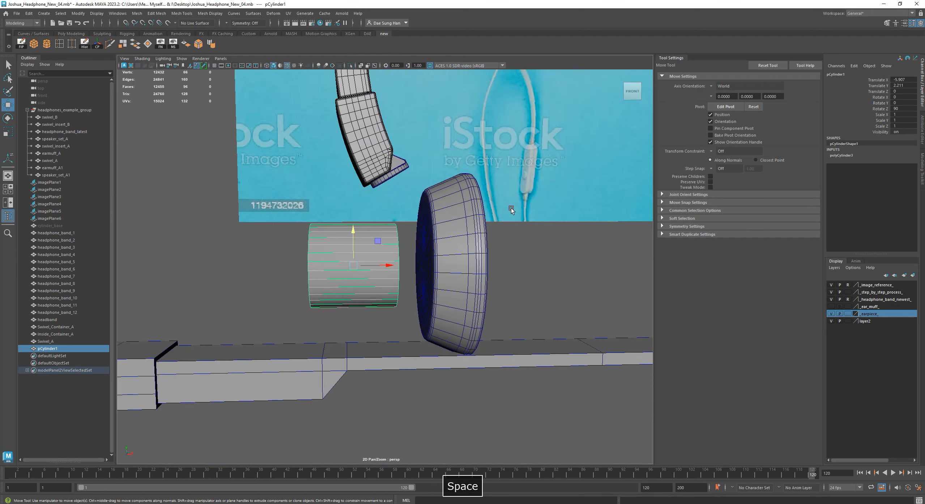
Step: Select the horizontal and vertical cross edges running over the cylinder's caps and along its sides
alt+drag(412, 250, 470, 263)
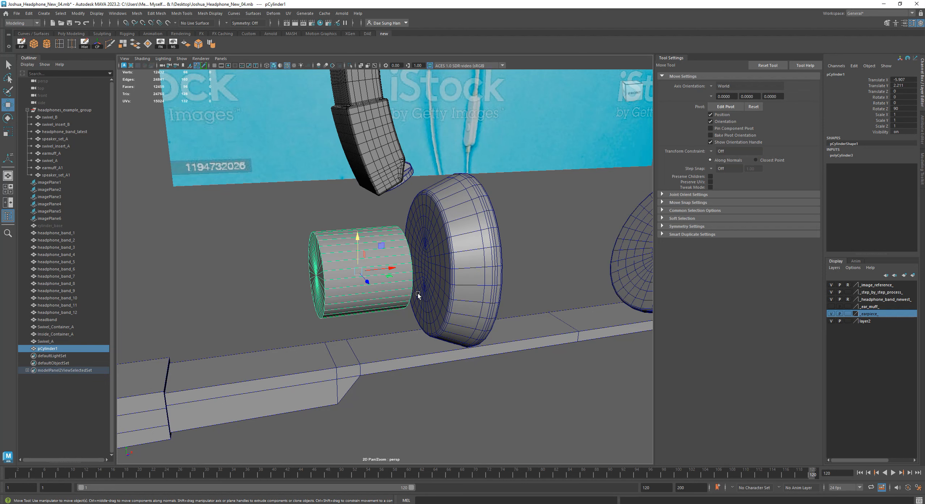
alt+drag(361, 263, 300, 275)
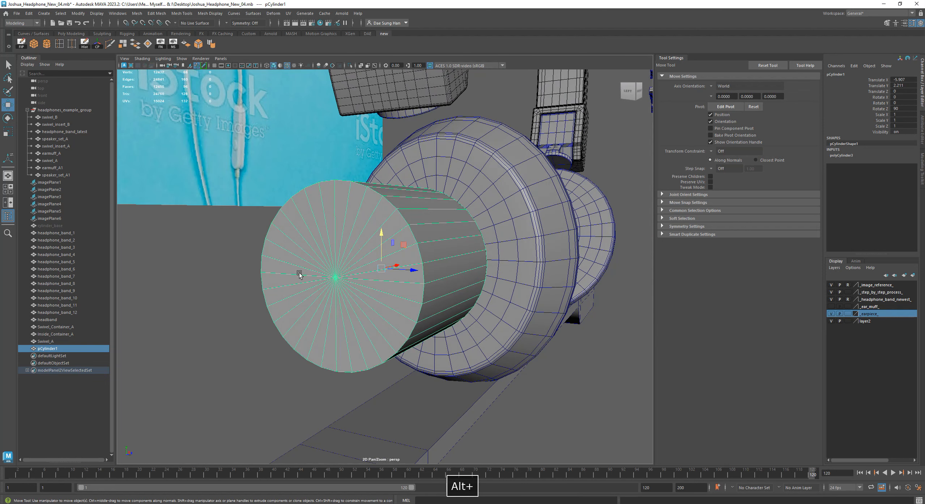
alt+drag(359, 295, 312, 274)
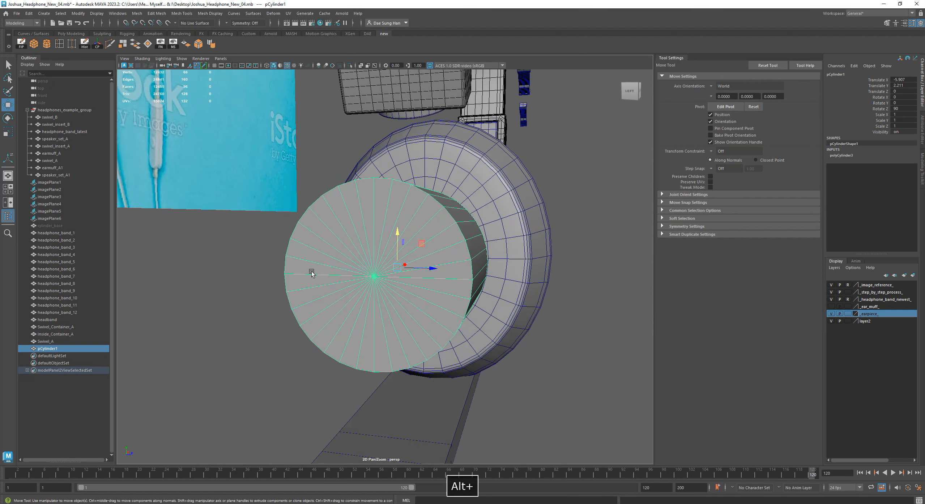
right_drag(445, 277, 447, 255)
click(456, 278)
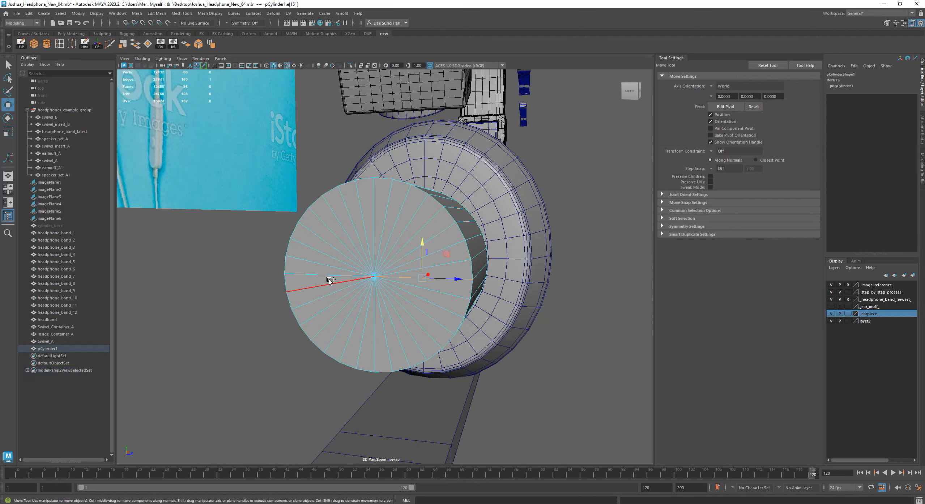
alt+drag(407, 287, 410, 288)
shift+double_click(424, 272)
alt+drag(356, 264, 369, 272)
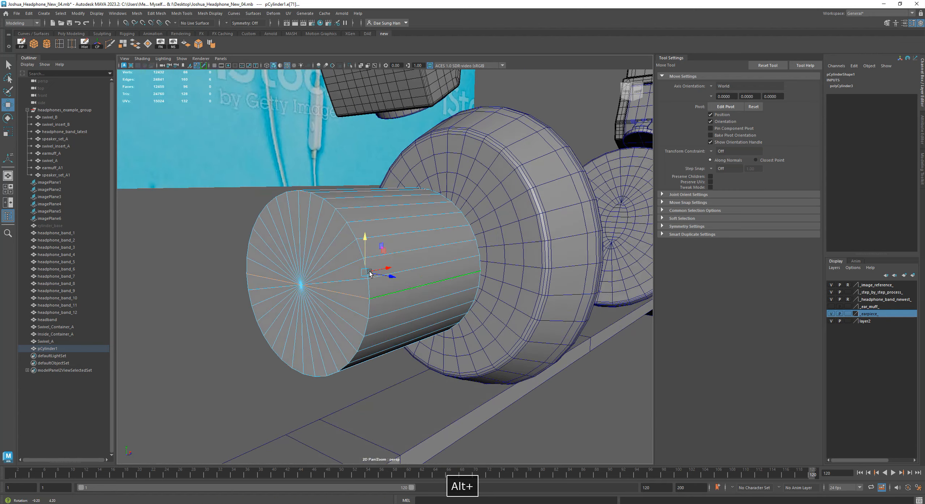
shift+double_click(306, 216)
shift+double_click(303, 337)
alt+drag(303, 337, 474, 293)
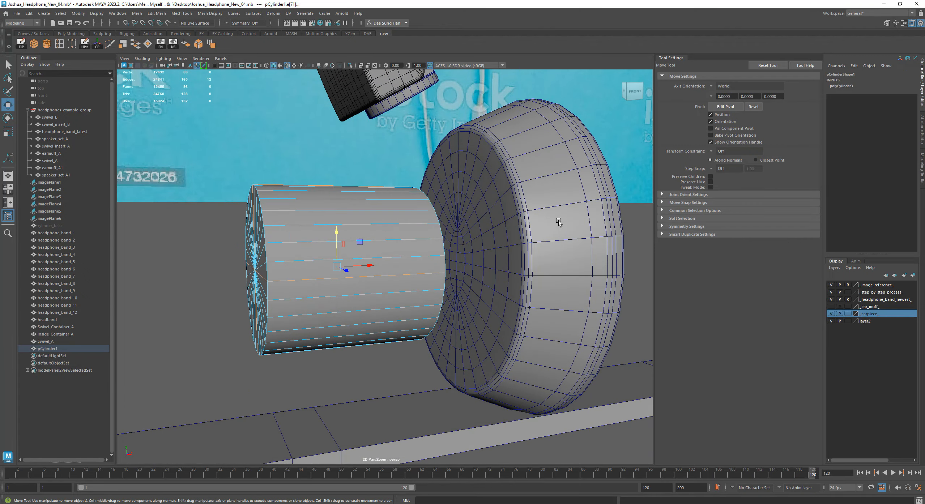
alt+drag(550, 228, 469, 259)
alt+drag(531, 264, 432, 257)
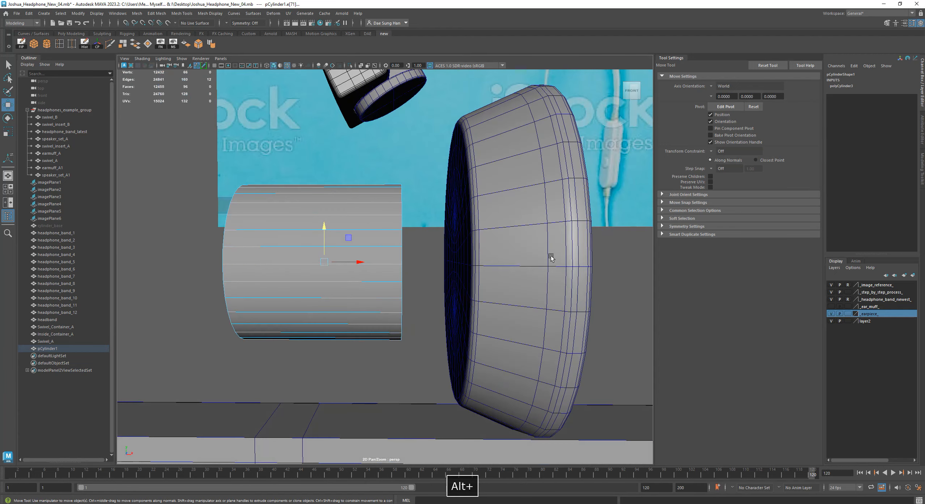
Step: Return to object mode, select the new cylinder and scale it wider along Z as a first match to the speaker
alt+drag(471, 162, 424, 316)
alt+drag(436, 207, 427, 279)
key(F8)
click(219, 201)
click(272, 199)
alt+drag(272, 199, 419, 252)
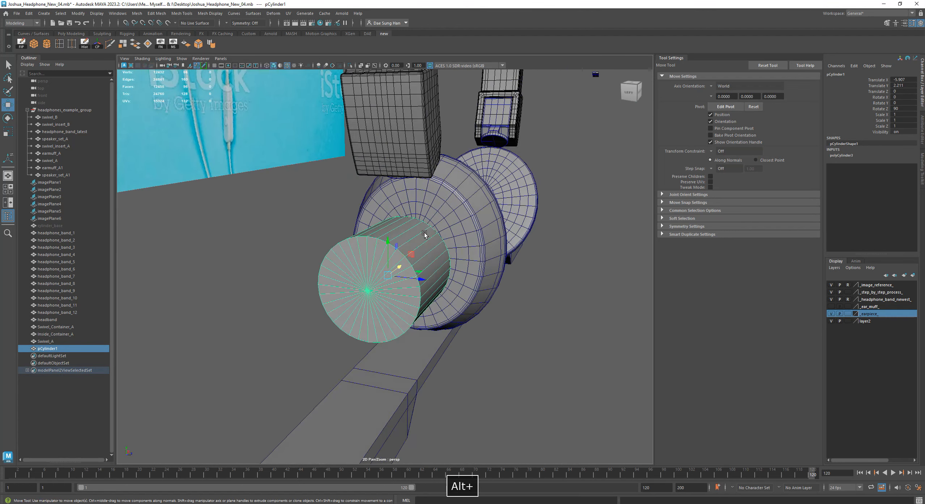
alt+drag(439, 216, 461, 216)
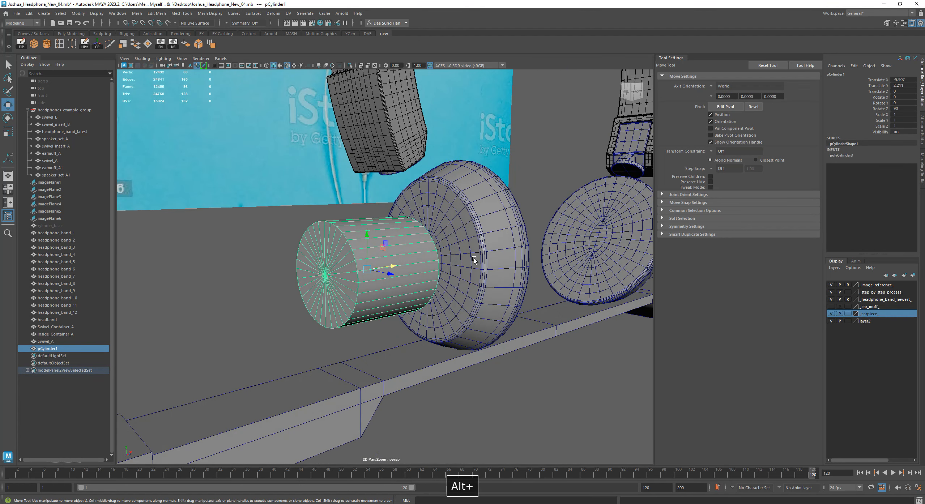
key(r)
alt+drag(411, 255, 447, 262)
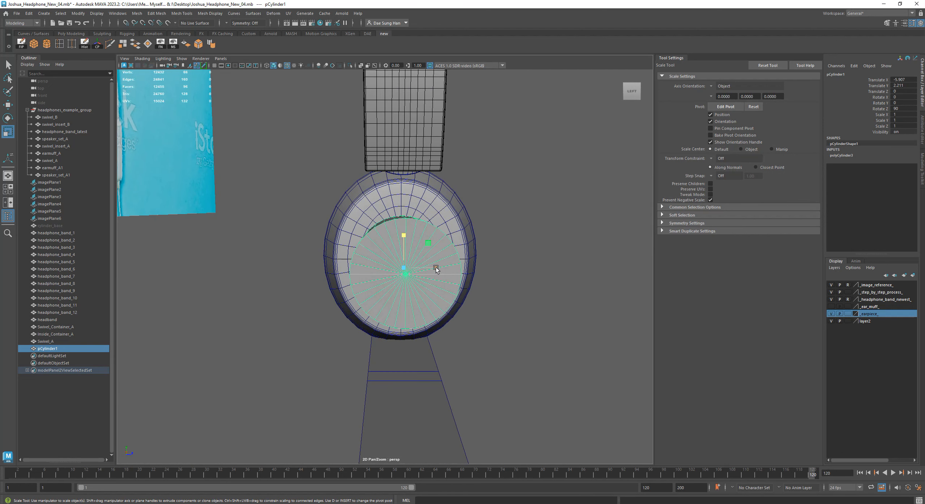
drag(440, 270, 458, 273)
alt+drag(486, 276, 447, 281)
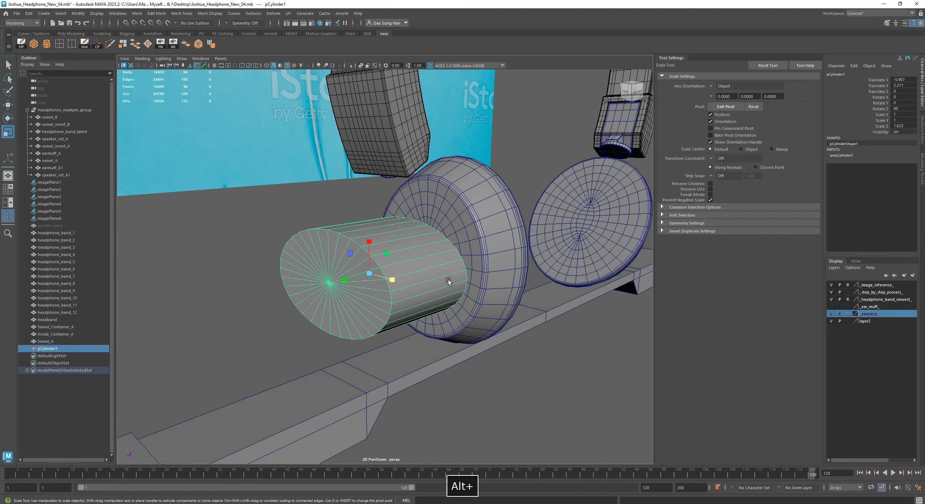
Step: Match the cylinder to the speaker's oval outline in the side view by scaling Z to 1.869 and X to 2.189
key(space)
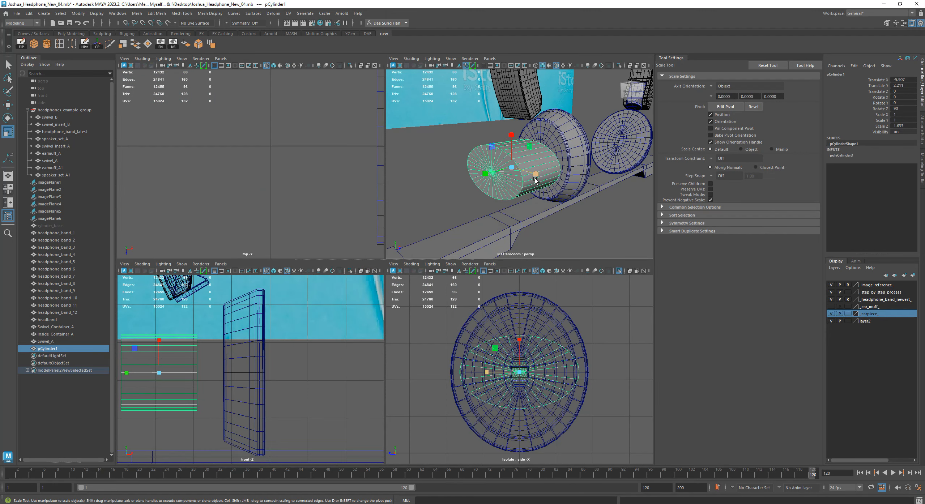
alt+drag(535, 180, 530, 188)
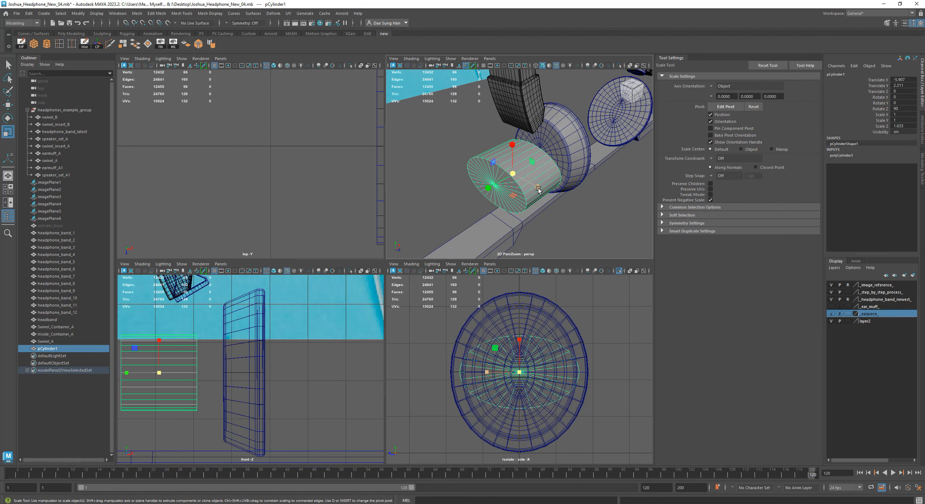
mouse_move(543, 359)
alt+middle_down()
mouse_move(544, 372)
mouse_move(542, 345)
alt+middle_up()
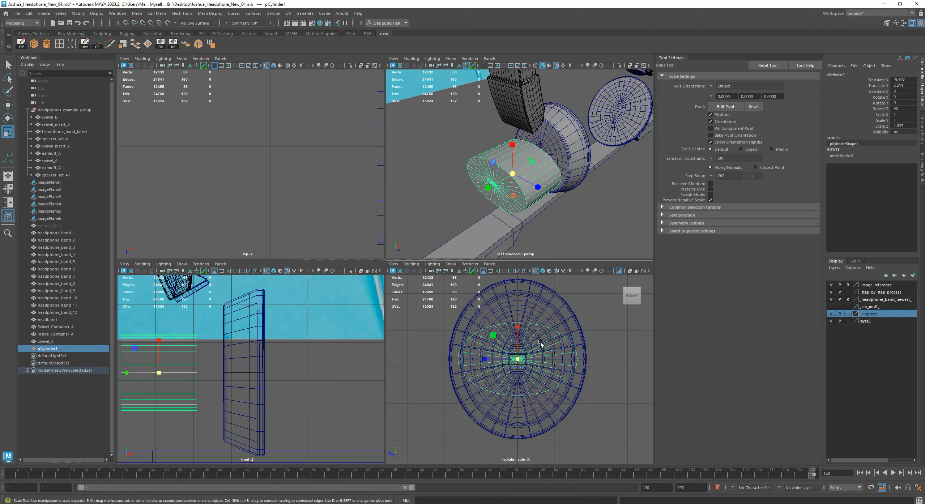
drag(485, 359, 479, 361)
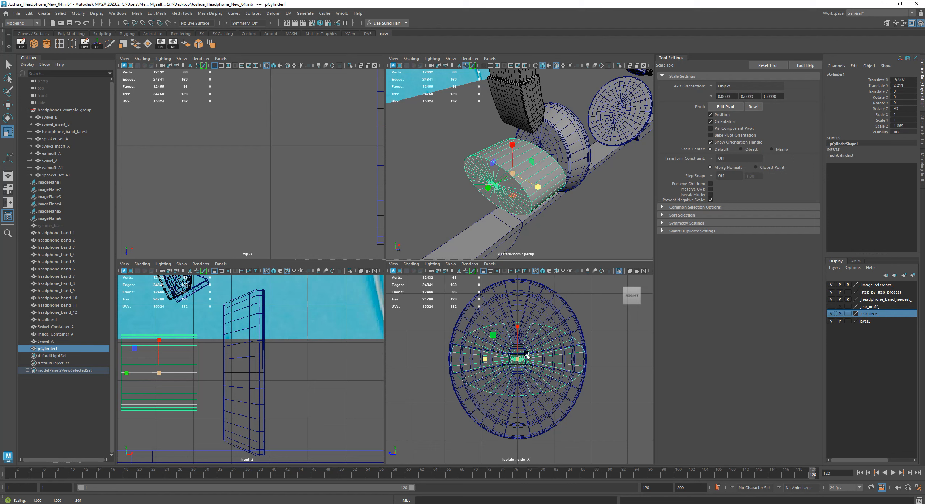
alt+drag(548, 198, 564, 173)
drag(517, 328, 527, 289)
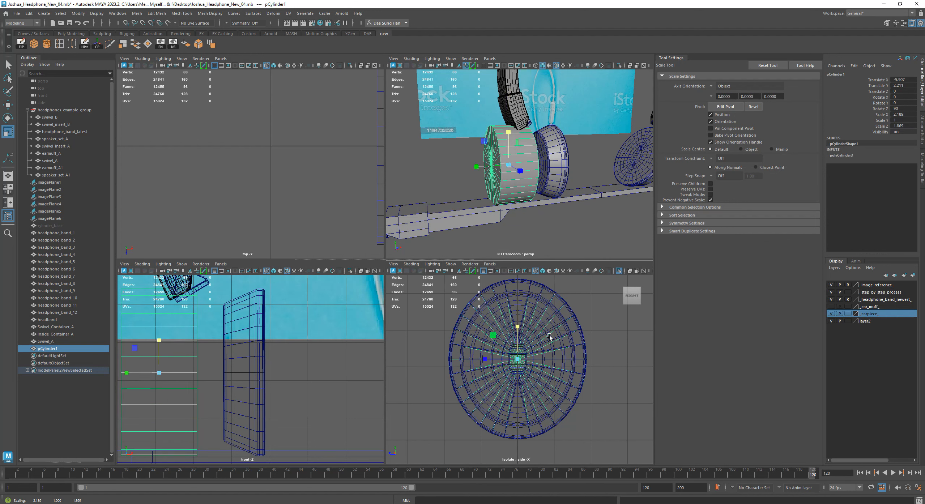
Step: Bring the whole headphone into the perspective view and select speaker_set_A together with swivel_insert_B and swivel_B
alt+drag(469, 164, 554, 170)
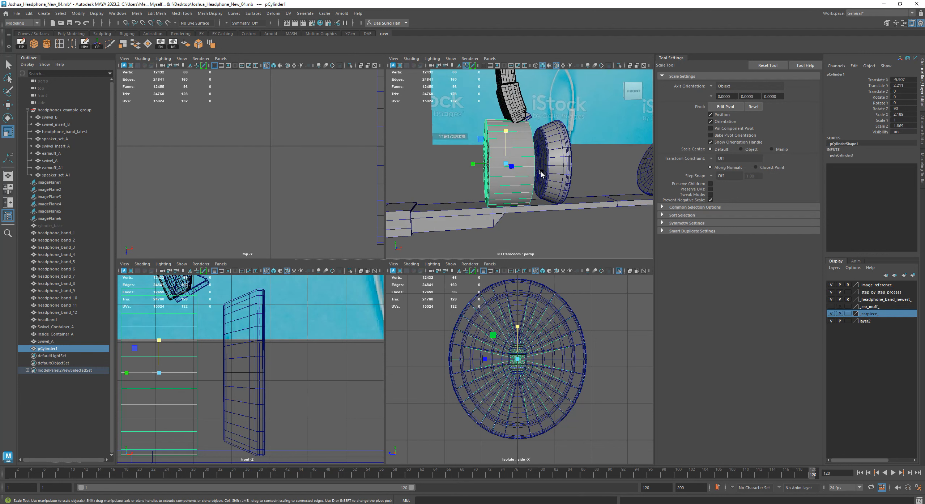
alt+right_drag(589, 159, 505, 158)
alt+drag(599, 165, 578, 147)
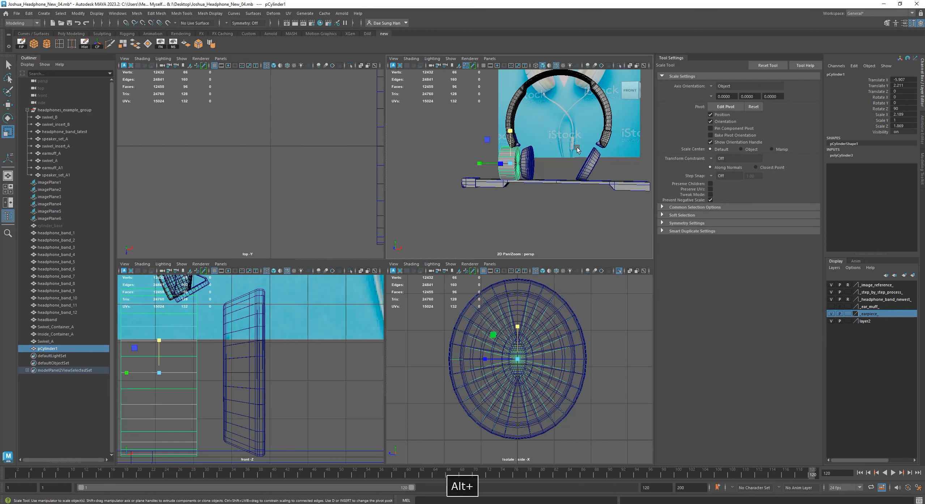
alt+middle_drag(578, 147, 547, 159)
alt+drag(546, 160, 556, 165)
key(space)
click(470, 289)
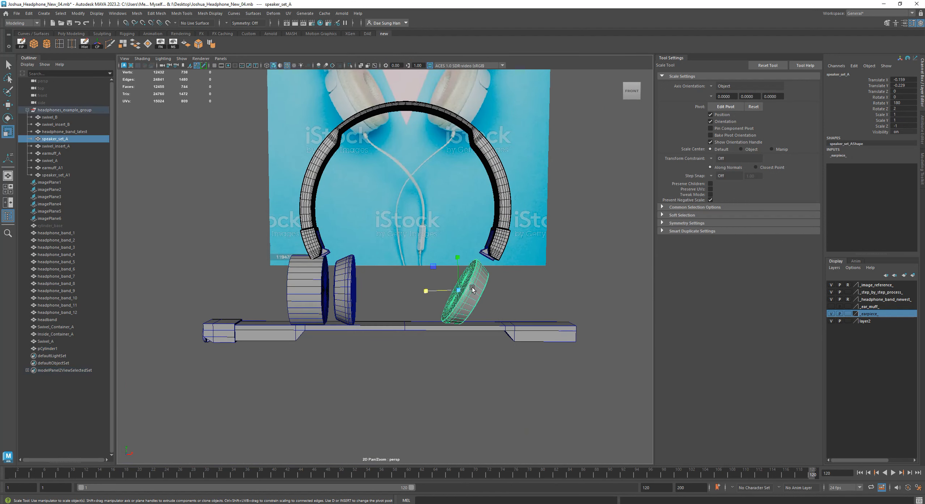
shift+click(498, 236)
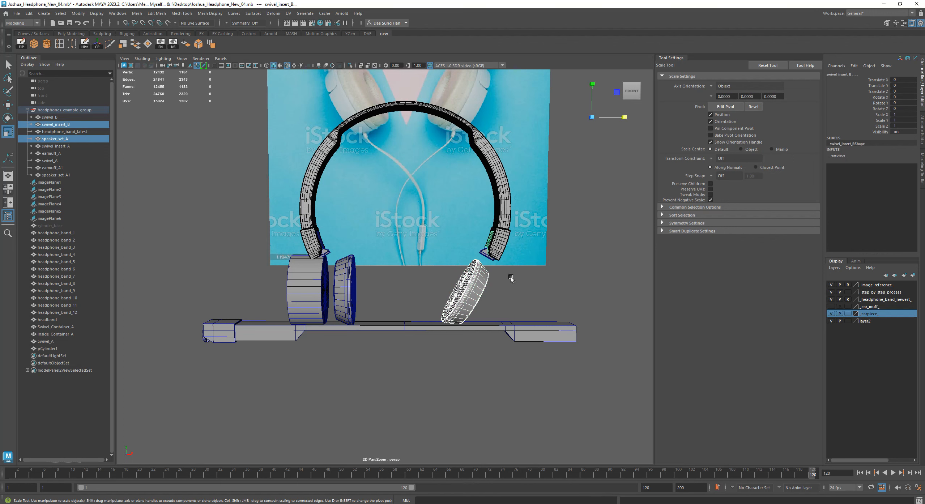
drag(511, 276, 462, 239)
Step: Compare the modelled earpiece with the headphone reference image, checking how the selected speaker and swivel parts relate to the band
alt+drag(498, 267, 485, 282)
alt+right_drag(517, 272, 455, 241)
alt+middle_drag(454, 241, 452, 300)
alt+right_drag(452, 300, 418, 276)
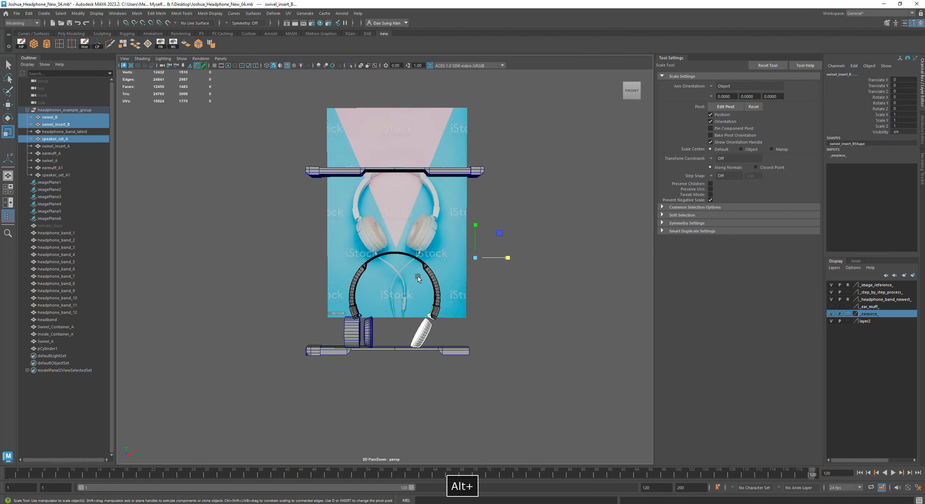
alt+right_drag(419, 209, 463, 208)
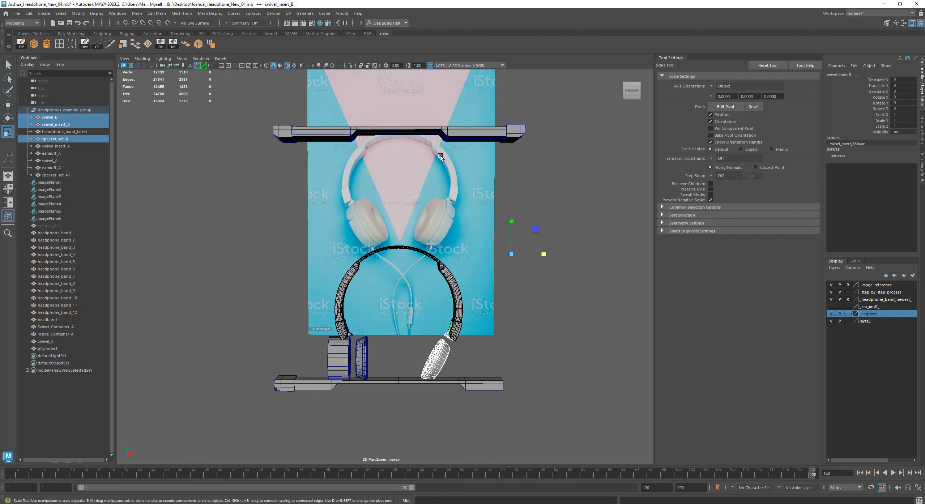
alt+middle_drag(446, 346, 447, 291)
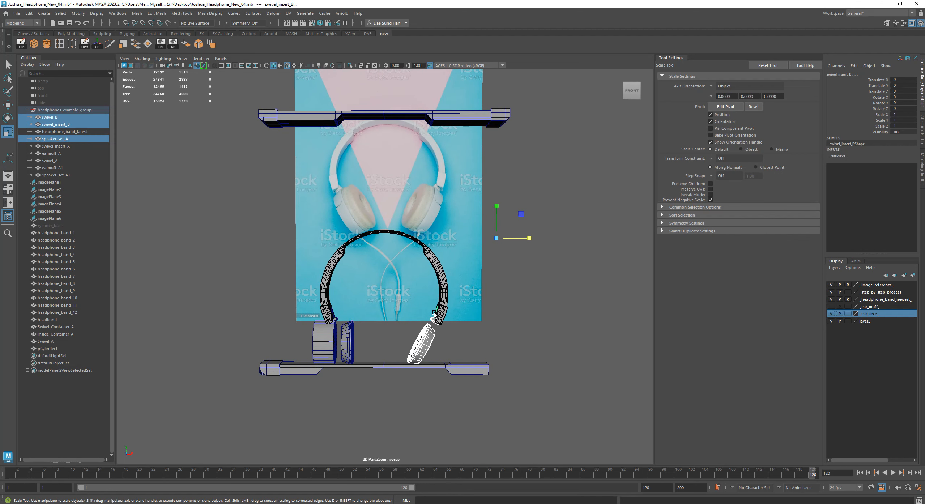
alt+right_drag(433, 312, 521, 324)
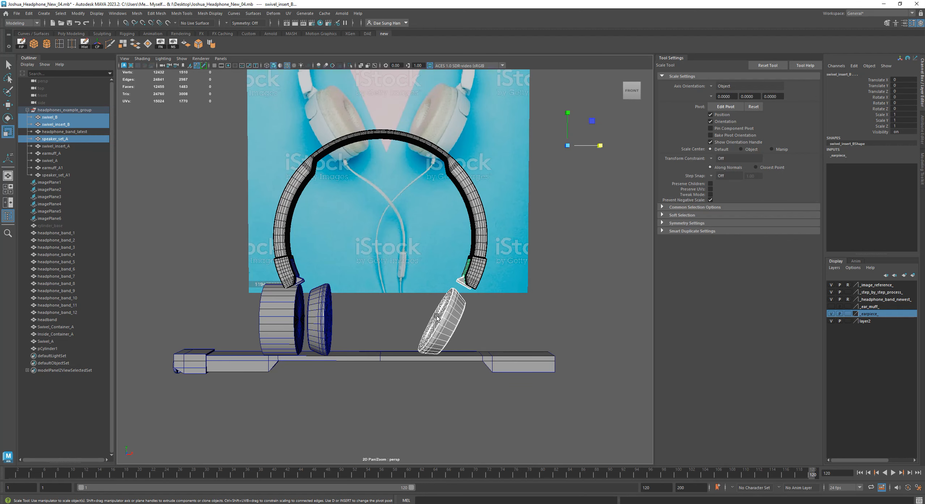
click(418, 304)
click(458, 312)
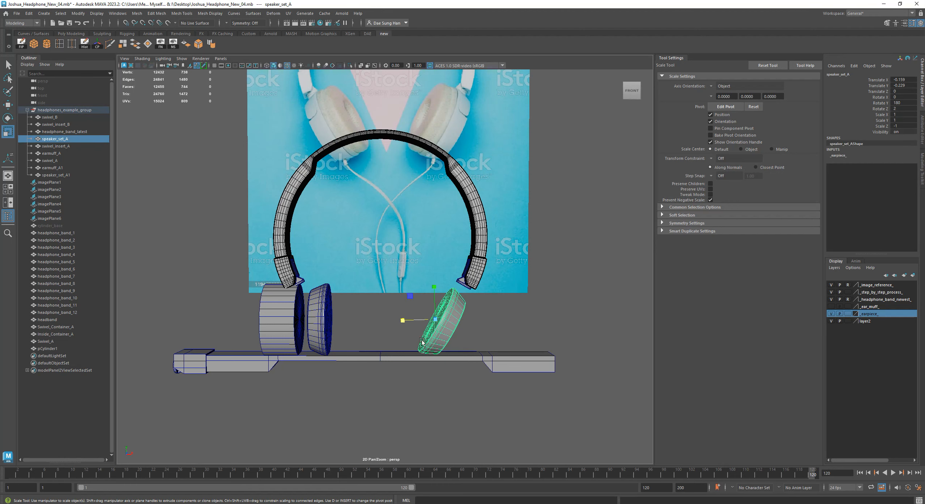
Step: Reselect the cylinder and try enlarging its circular profile to scale X 2.462 and Z 2.102, leaving its depth alone
alt+middle_drag(378, 315, 461, 290)
click(352, 296)
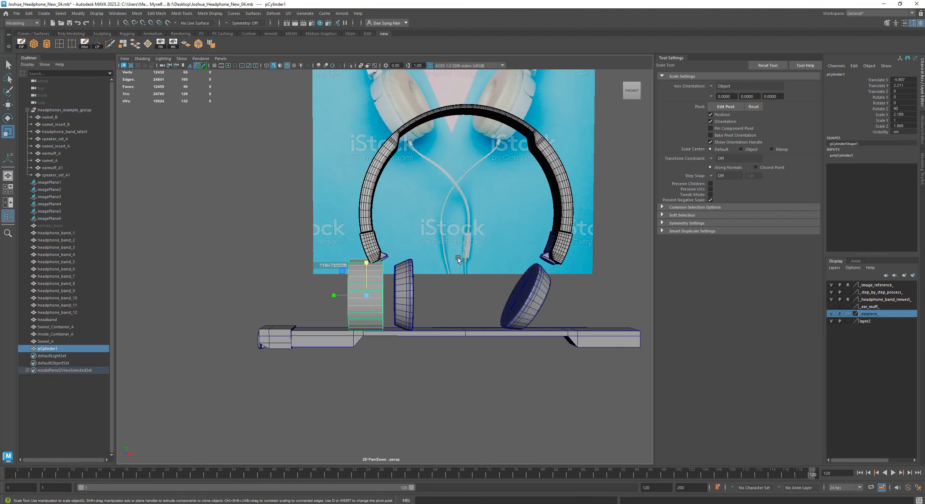
alt+drag(324, 314, 436, 309)
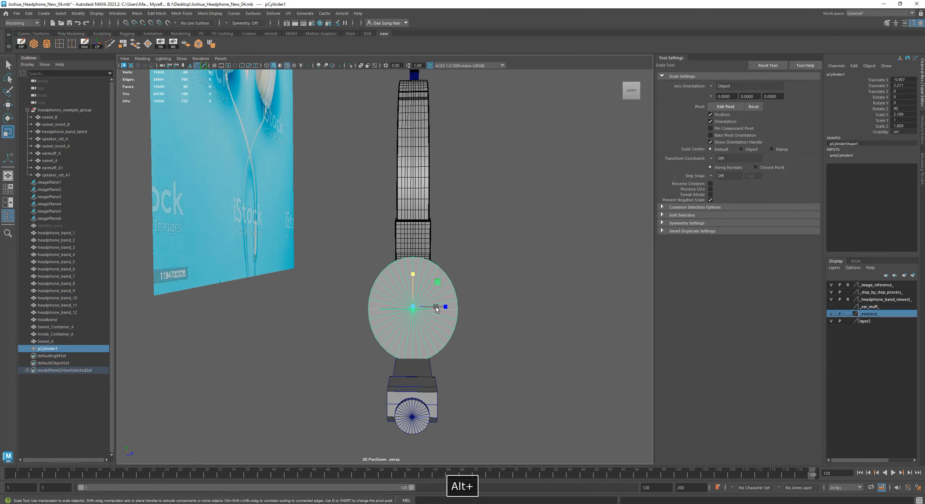
alt+drag(442, 325, 467, 309)
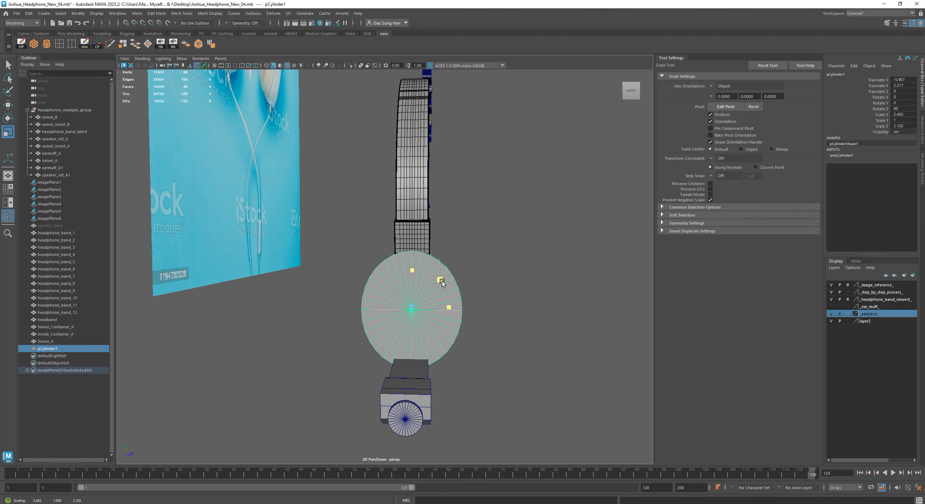
alt+drag(441, 281, 356, 300)
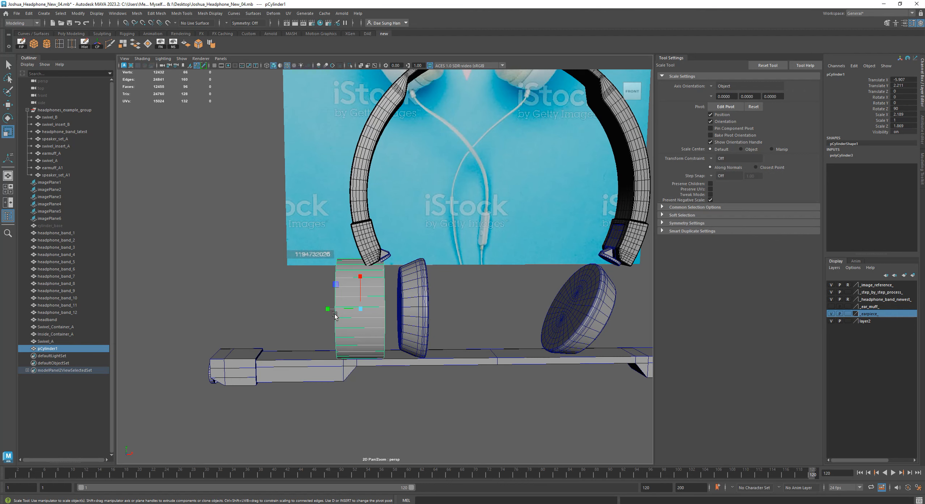
Step: Thin the cylinder along its own axis by scaling Y to 0.675
alt+drag(320, 304, 393, 249)
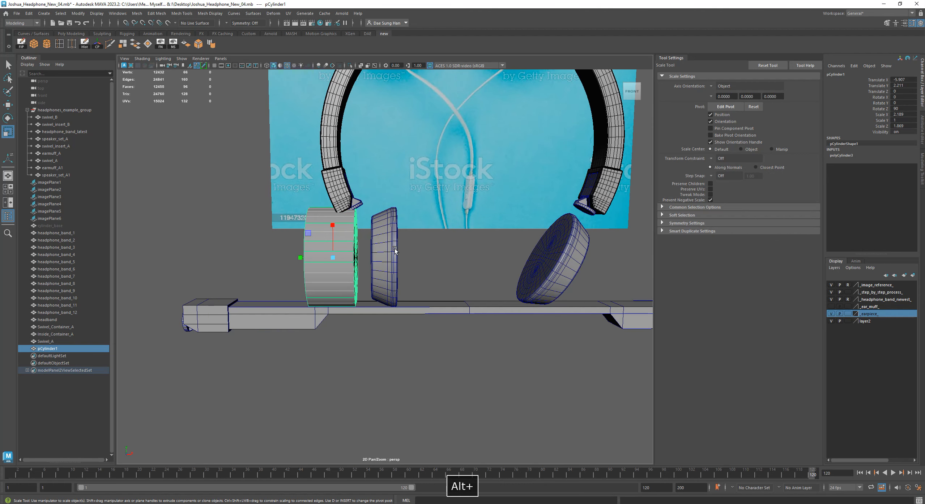
alt+middle_drag(329, 253, 369, 270)
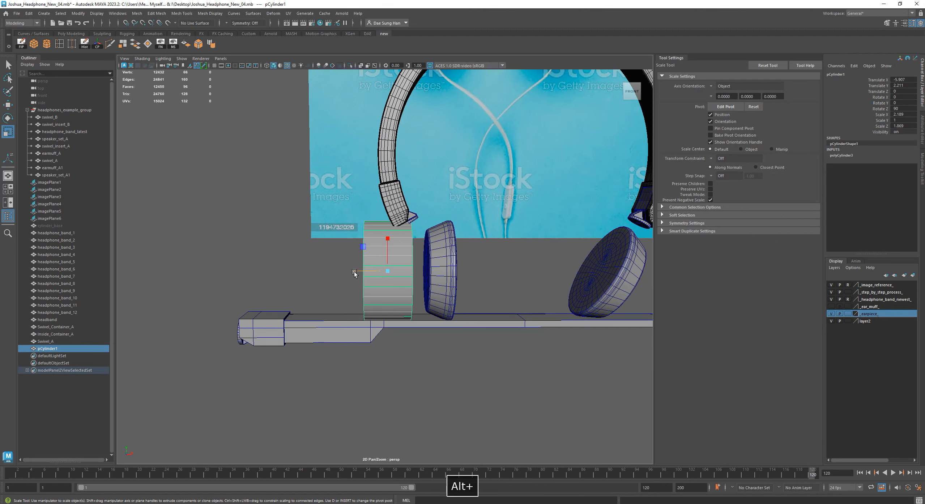
alt+right_drag(363, 279, 431, 271)
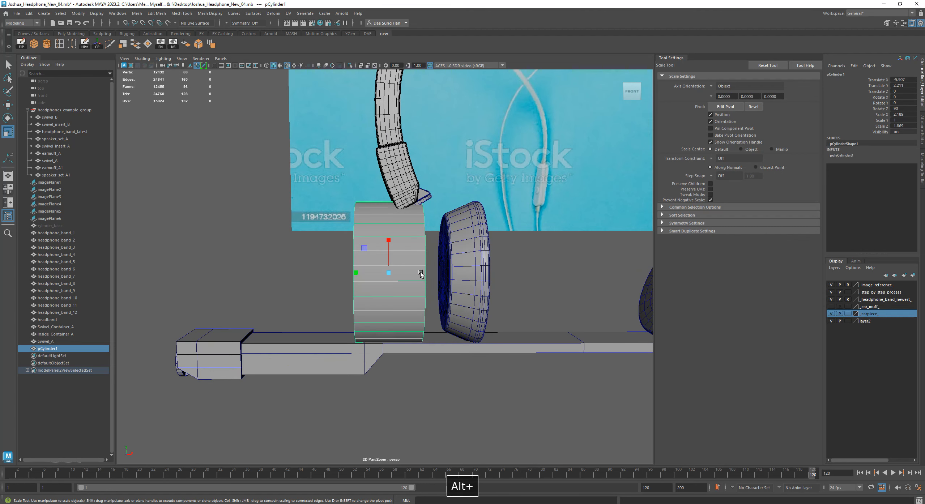
key(r)
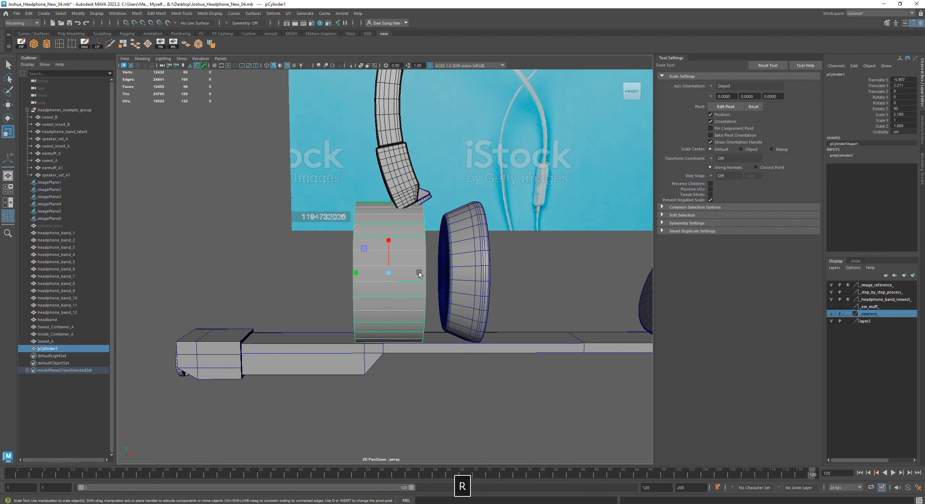
drag(355, 274, 387, 285)
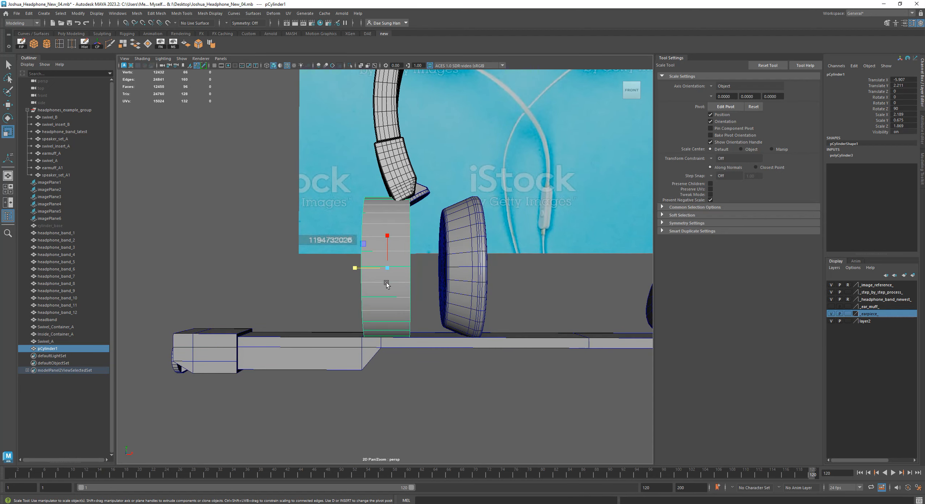
Step: Move the example speaker speaker_set_A1 horizontally to X 0.518 in the front view, away from the cylinder
key(space)
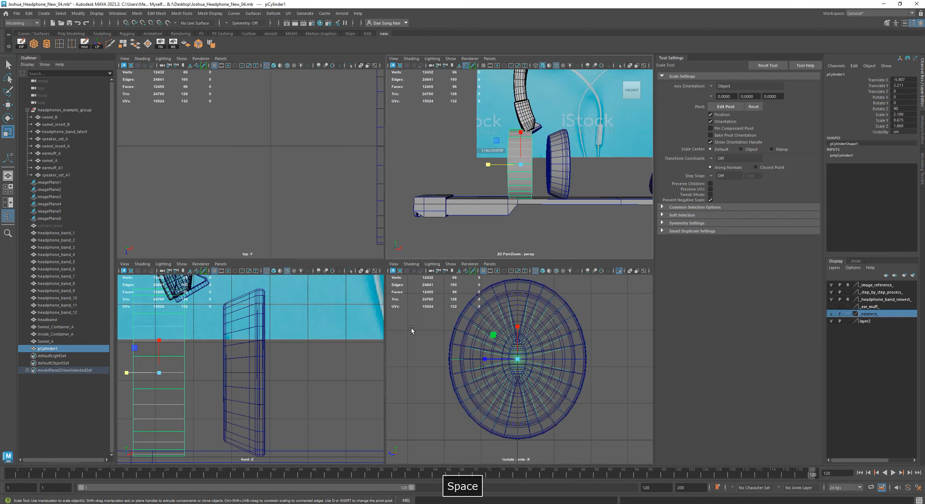
key(space)
alt+middle_drag(364, 310, 396, 321)
alt+right_drag(521, 316, 341, 302)
alt+middle_drag(300, 300, 386, 322)
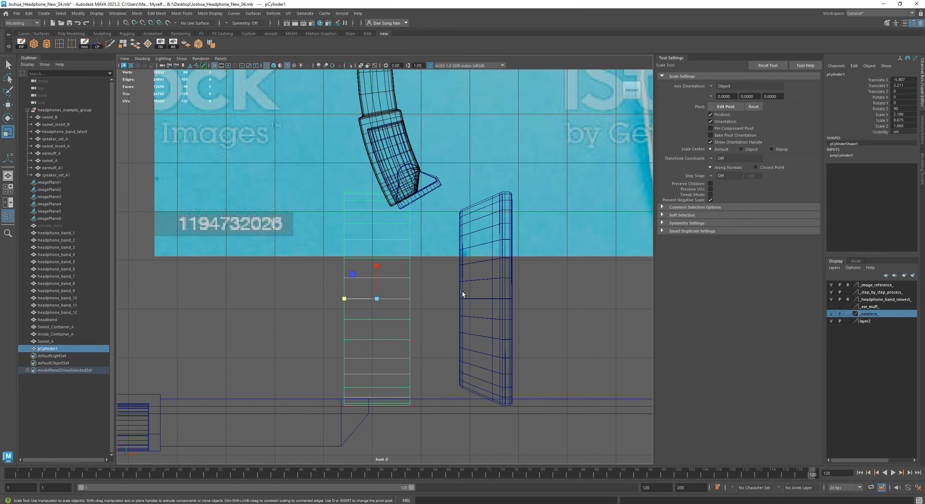
click(507, 292)
key(w)
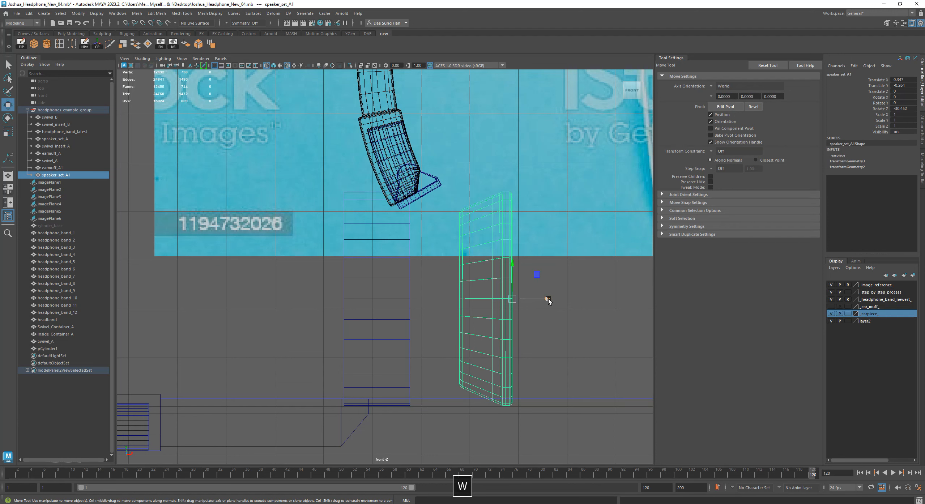
drag(548, 299, 557, 299)
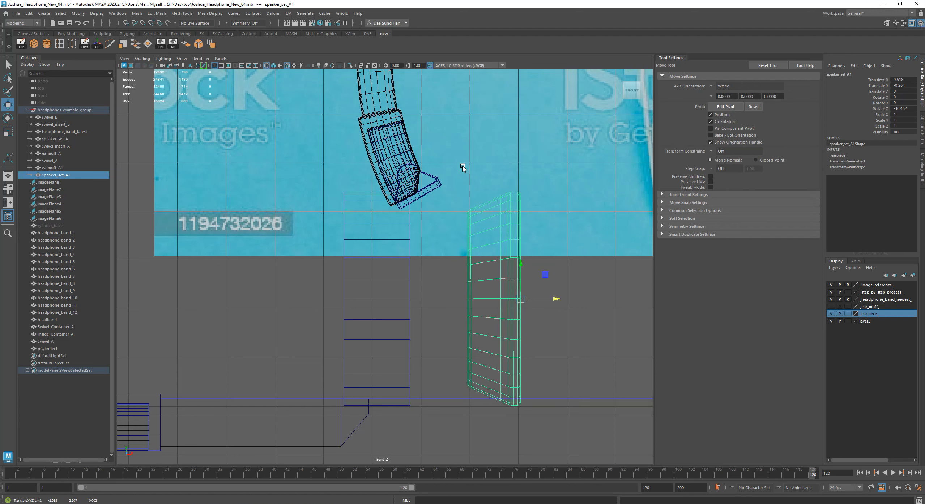
Step: Move the cylinder horizontally to X -5.506 under the swivel and scale its thickness to Y 0.698
click(414, 293)
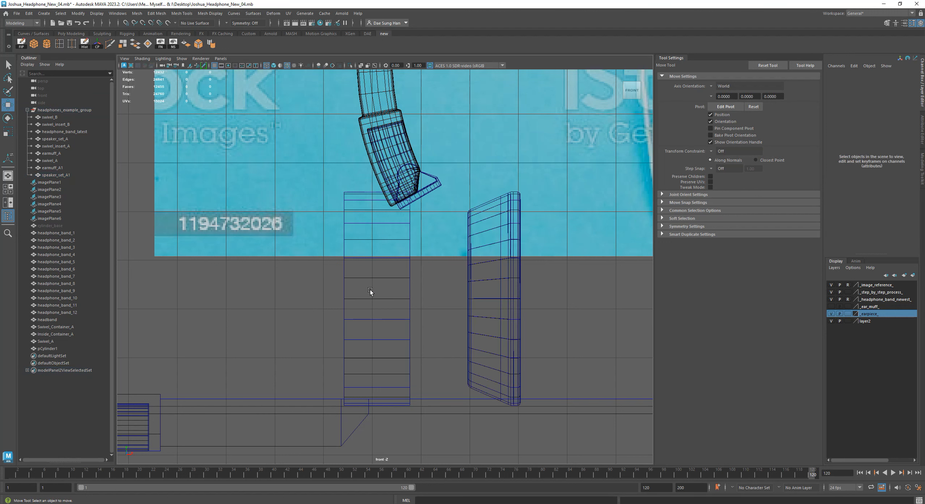
click(410, 304)
drag(415, 299, 434, 301)
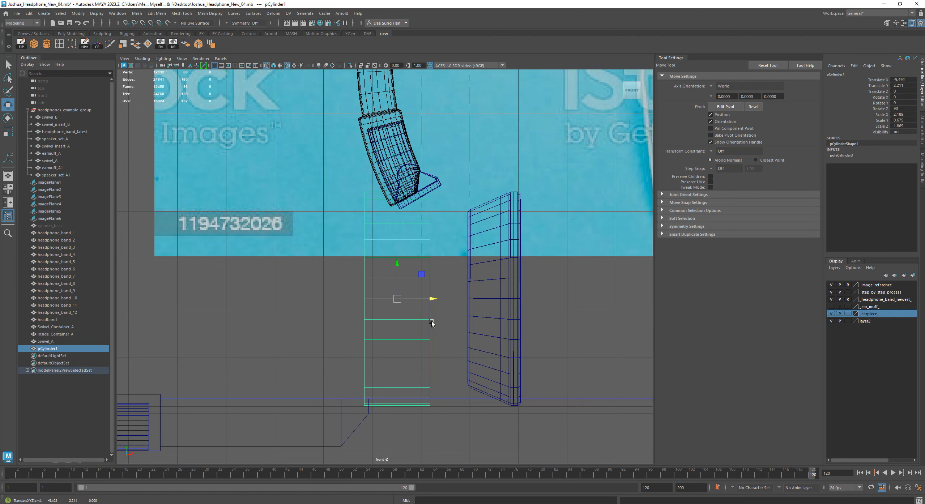
drag(432, 299, 432, 299)
key(r)
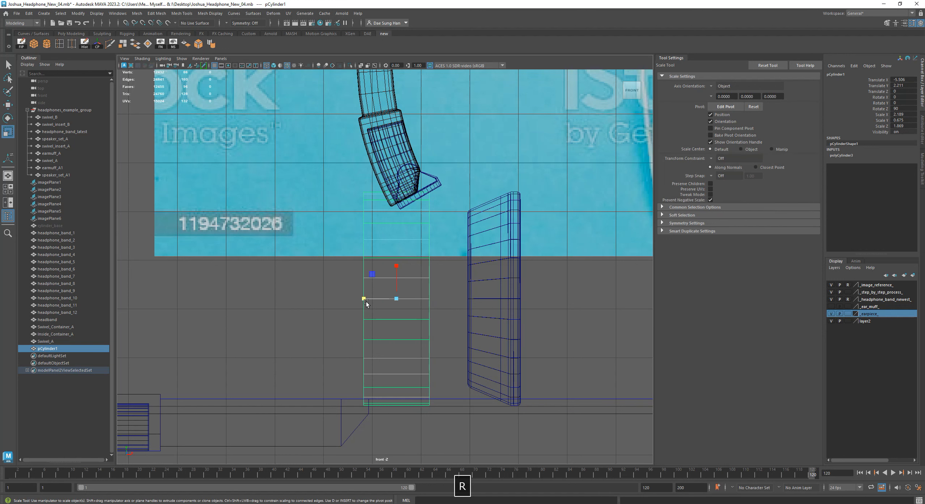
drag(363, 299, 362, 300)
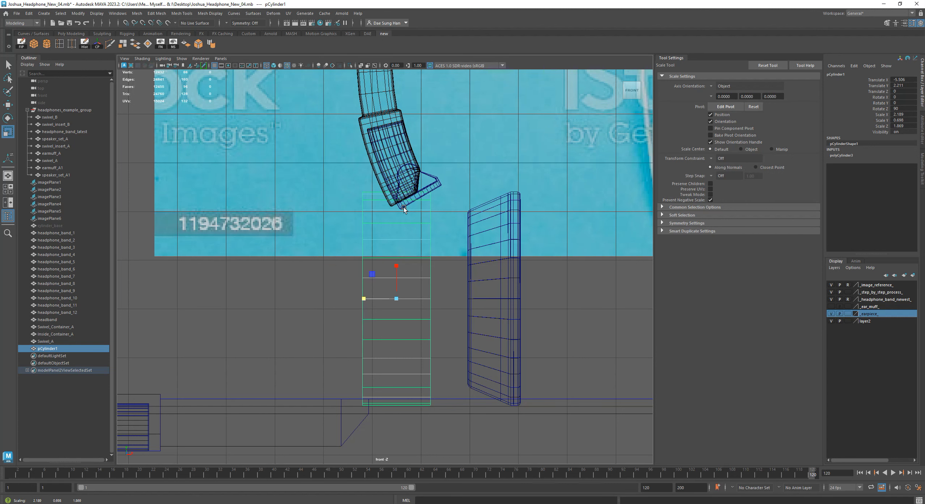
Step: Enlarge the cylinder's round profile to scale X 2.735 and Z 2.336, keeping its thickness
key(space)
key(space)
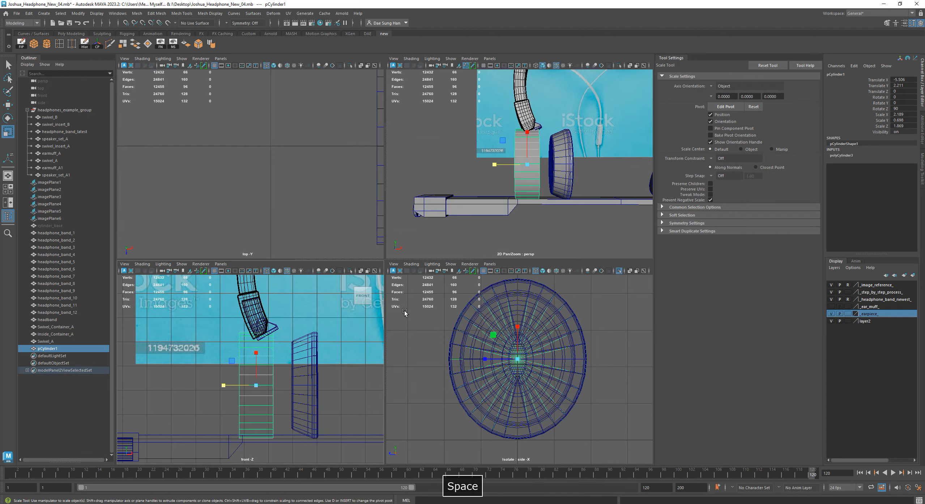
alt+drag(430, 262, 488, 283)
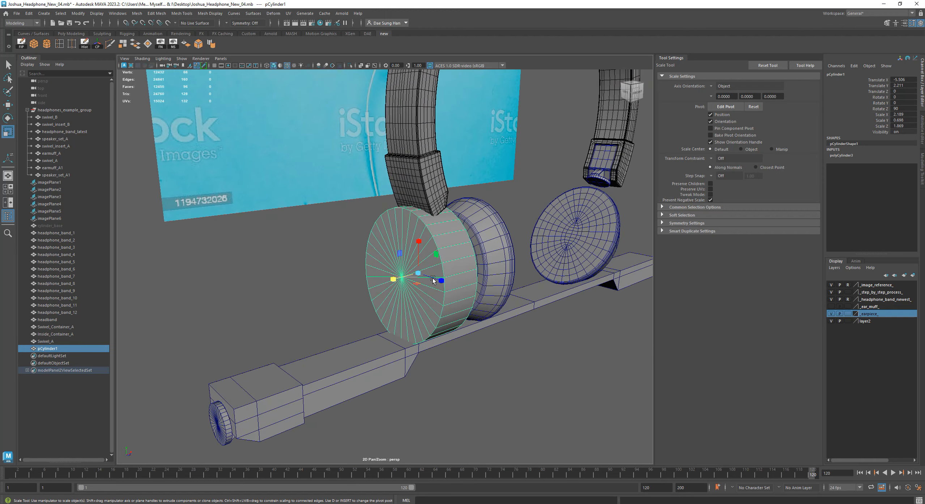
mouse_move(435, 234)
alt+mouse_down()
mouse_move(445, 247)
mouse_move(434, 234)
mouse_move(425, 247)
alt+mouse_up()
alt+drag(499, 261, 477, 232)
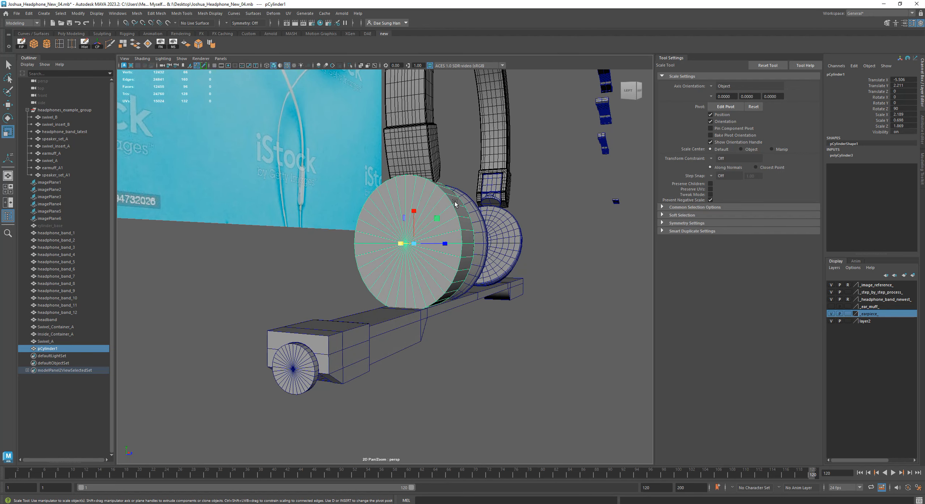
alt+drag(444, 270, 491, 241)
key(w)
key(r)
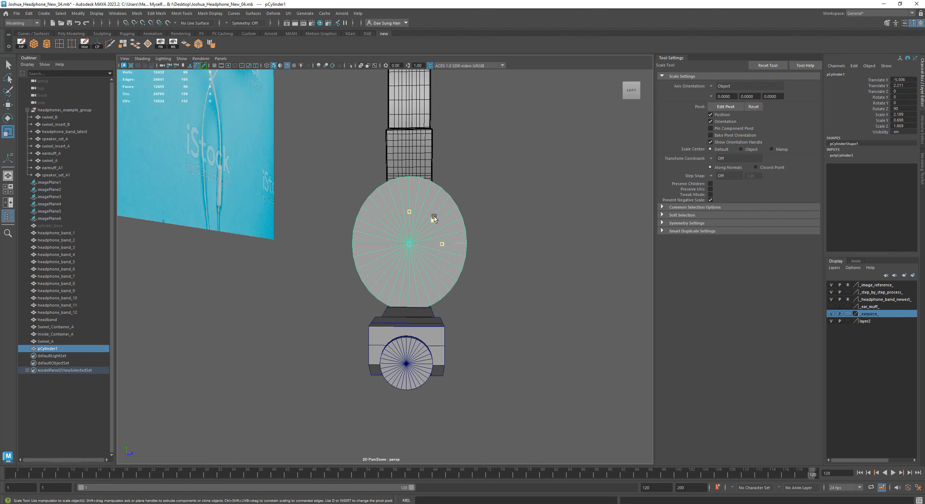
drag(434, 218, 438, 217)
alt+drag(522, 234, 425, 236)
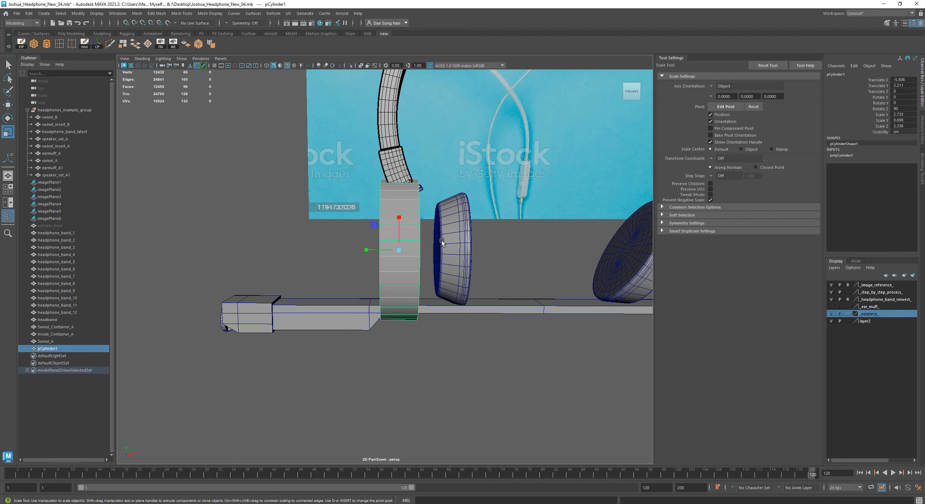
Step: Move the cylinder toward the example speaker, to X -4.287 and Y 0.809
alt+right_drag(480, 221, 335, 221)
alt+drag(335, 220, 440, 217)
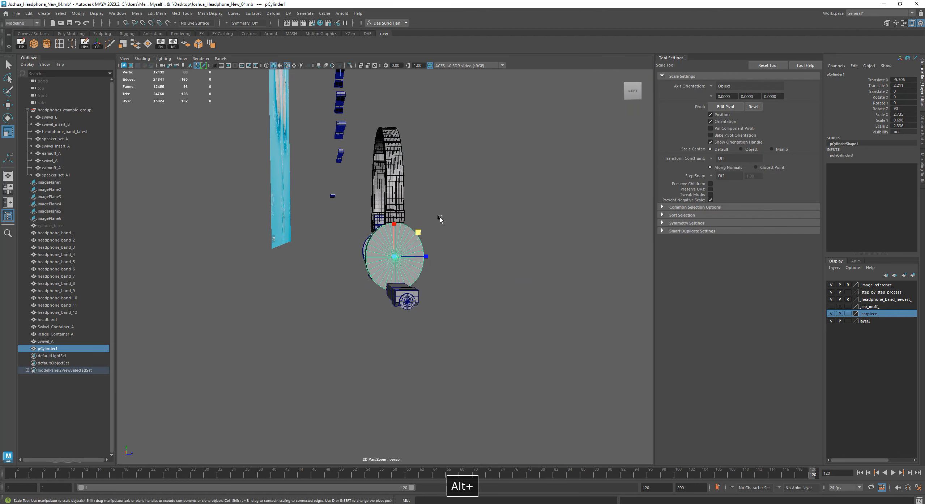
alt+drag(496, 240, 394, 242)
key(w)
drag(426, 274, 442, 275)
alt+middle_drag(463, 218, 436, 212)
alt+right_drag(405, 221, 469, 239)
Step: Tilt the cylinder to Rotate Z 120.784 and shift it to X -3.314, Y 1.248 below the headband's end
key(e)
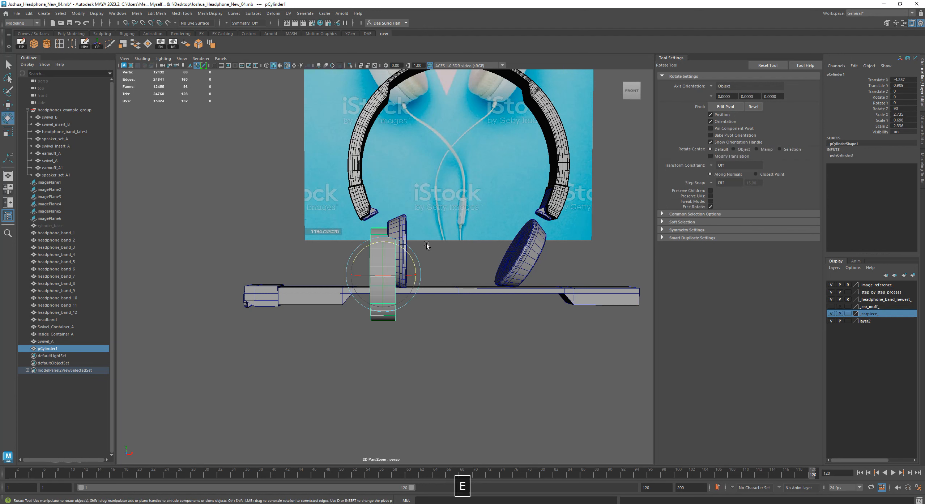
drag(367, 250, 357, 261)
key(w)
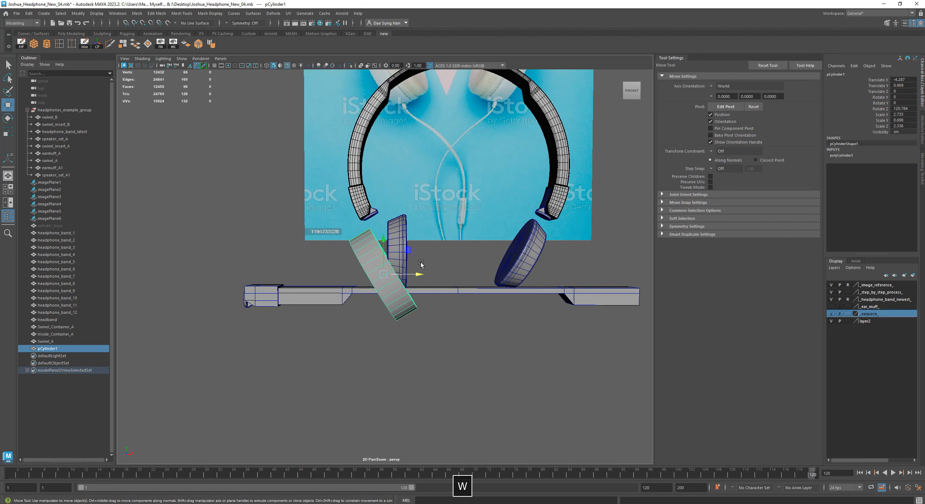
drag(383, 240, 384, 234)
drag(415, 272, 433, 271)
alt+right_drag(426, 245, 439, 254)
click(485, 308)
alt+middle_drag(485, 308, 460, 286)
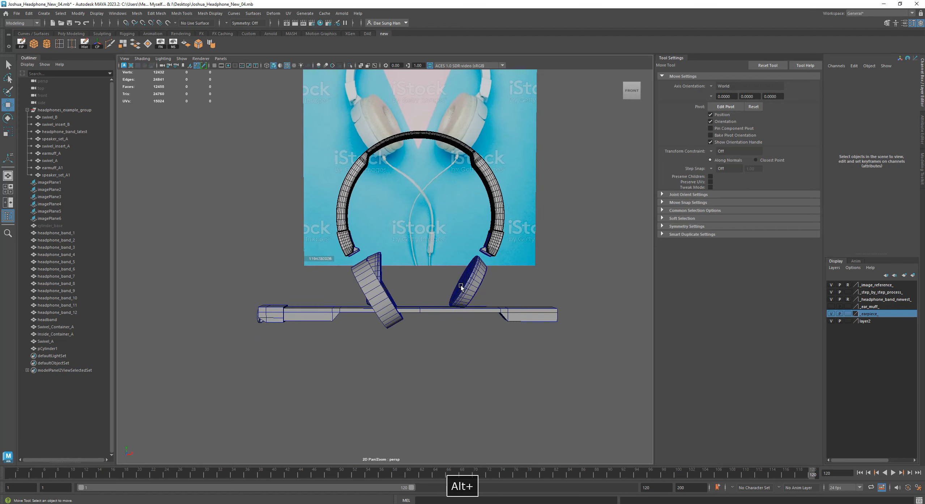
Step: Compare the cylinder with the example speakers and hide the _earpiece_ display layer
click(461, 285)
click(379, 256)
alt+drag(410, 354, 414, 349)
click(413, 350)
alt+right_drag(413, 350, 415, 283)
alt+drag(416, 283, 387, 267)
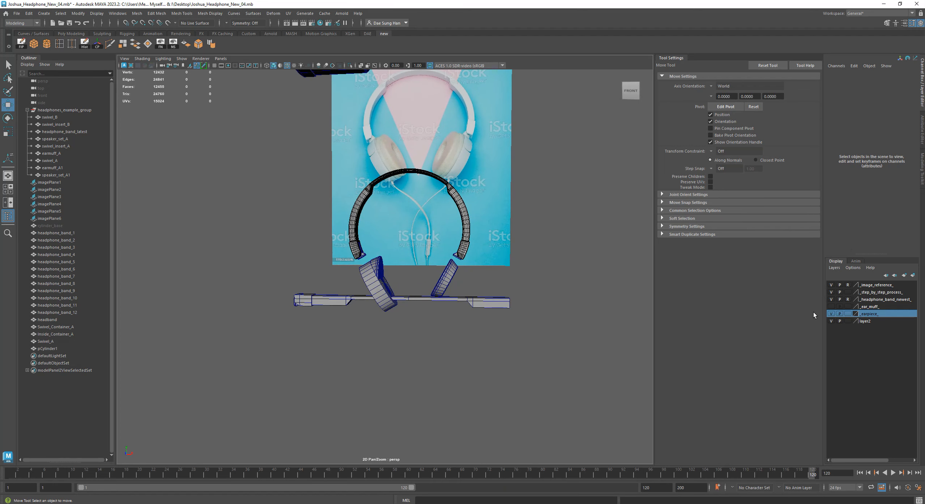
click(832, 314)
alt+drag(432, 370, 440, 342)
alt+right_drag(440, 343, 376, 297)
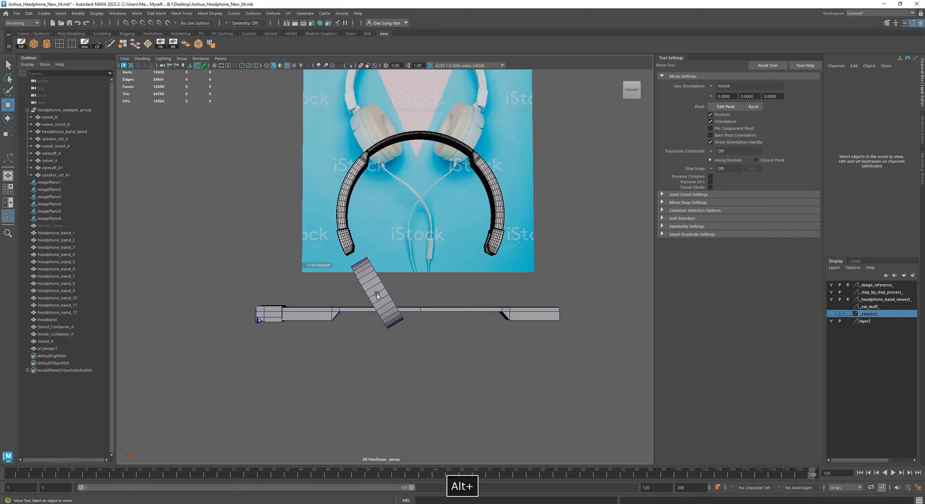
click(379, 295)
alt+drag(406, 302, 375, 299)
click(440, 354)
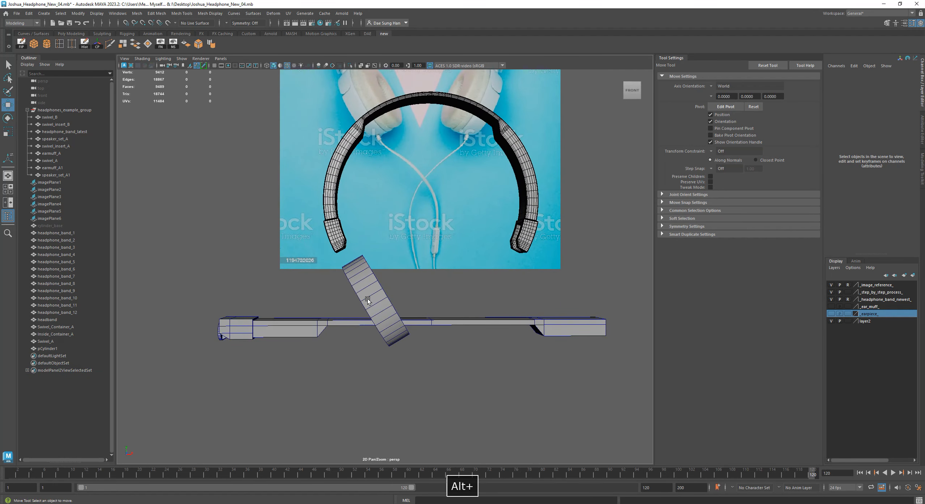
Step: Thin the cylinder along its own axis to scale Y 0.558
click(373, 301)
key(r)
drag(350, 317, 356, 317)
alt+drag(431, 327, 405, 299)
scroll(405, 298, down, 2)
key(w)
drag(412, 291, 442, 300)
scroll(453, 326, down, 1)
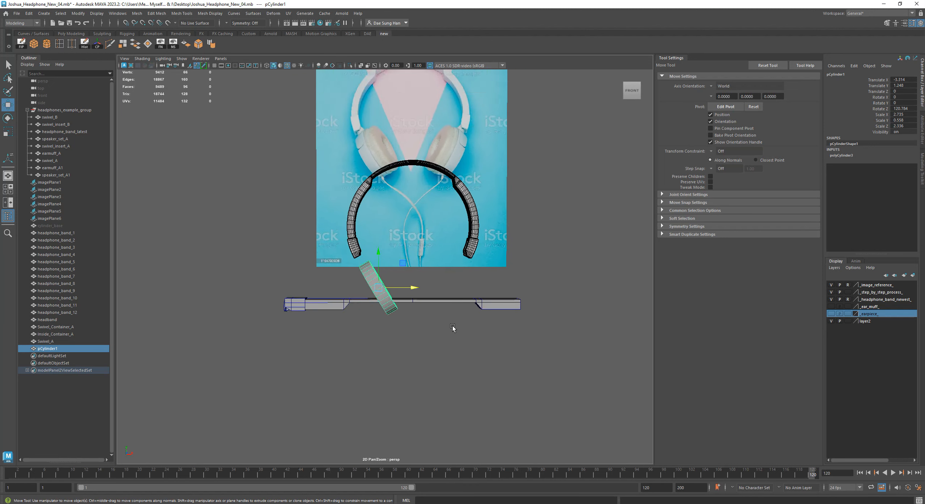
Step: Try moving the cylinder up against the headband's arm, to X -4.906 and Y 7.244
scroll(453, 327, down, 2)
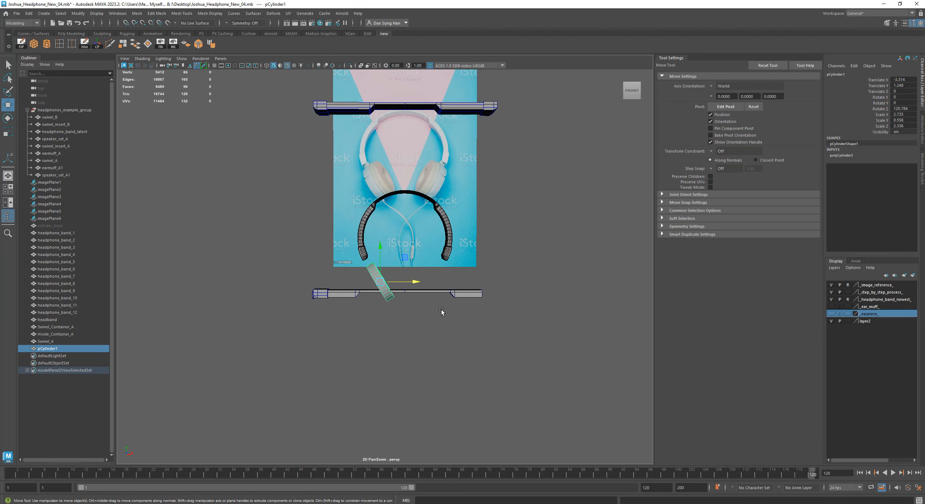
scroll(442, 310, down, 2)
alt+right_drag(431, 282, 552, 253)
alt+middle_drag(487, 251, 478, 329)
alt+drag(376, 279, 385, 279)
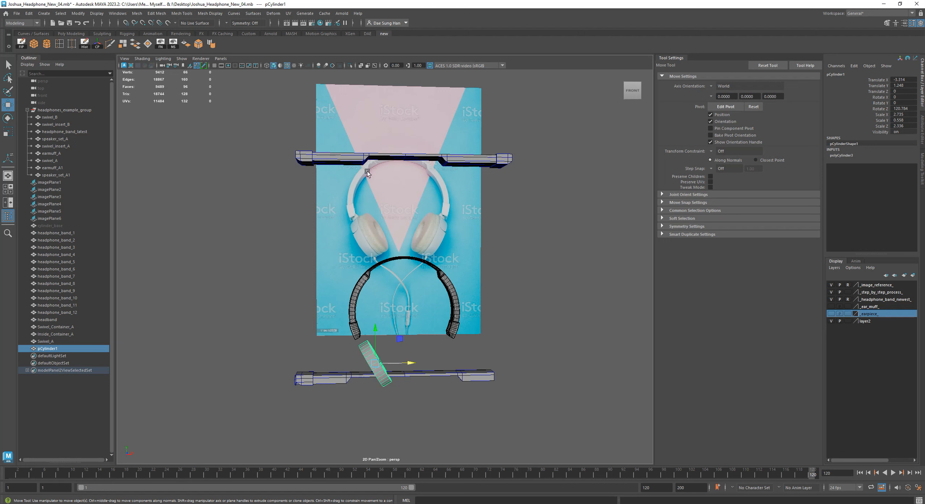
alt+middle_drag(346, 329, 356, 325)
drag(384, 323, 385, 270)
drag(420, 311, 406, 310)
alt+right_drag(406, 310, 425, 318)
alt+middle_drag(375, 299, 384, 257)
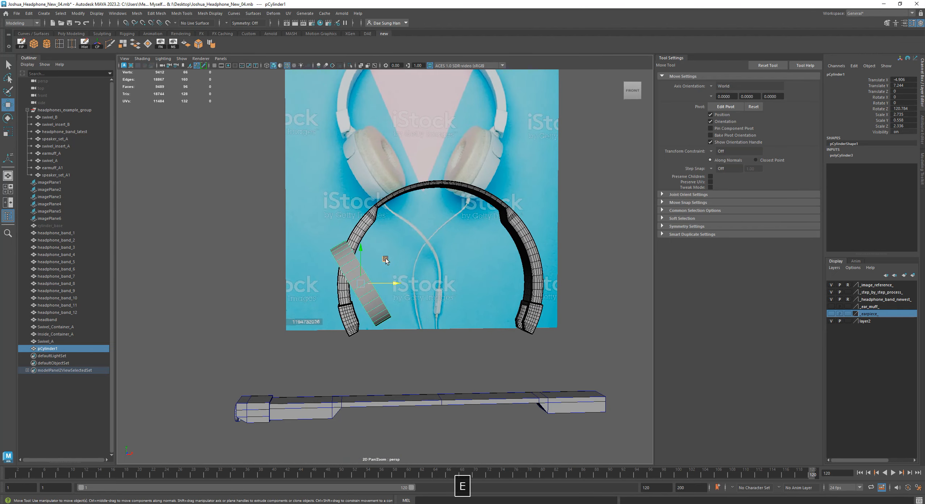
Step: Try turning the cylinder to Rotate Z 76.844 and placing it outside the headband arm at X -7.219
key(e)
drag(374, 254, 357, 289)
key(w)
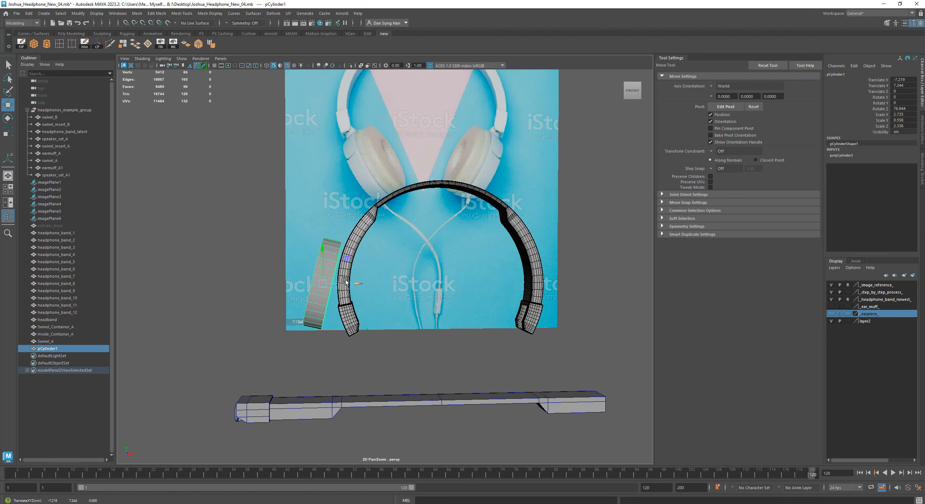
drag(322, 249, 319, 255)
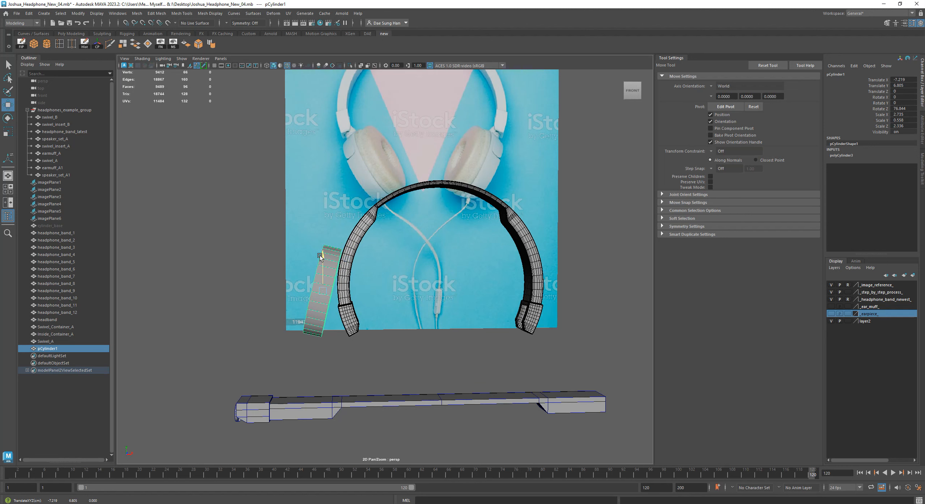
alt+drag(378, 210, 339, 259)
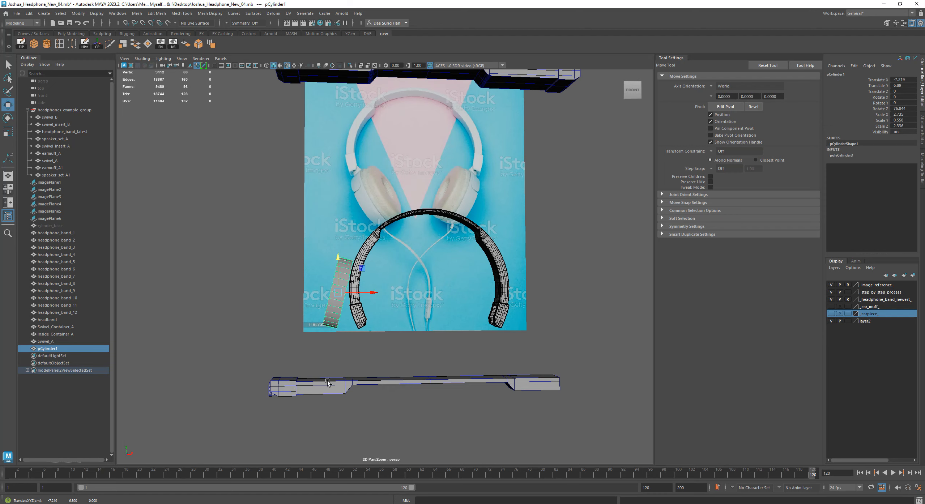
alt+middle_drag(311, 402, 347, 297)
Step: Undo the trial moves and rotation of the cylinder beside the headband
key(ctrl+z)
key(ctrl+z)
key(ctrl+z)
key(ctrl+z)
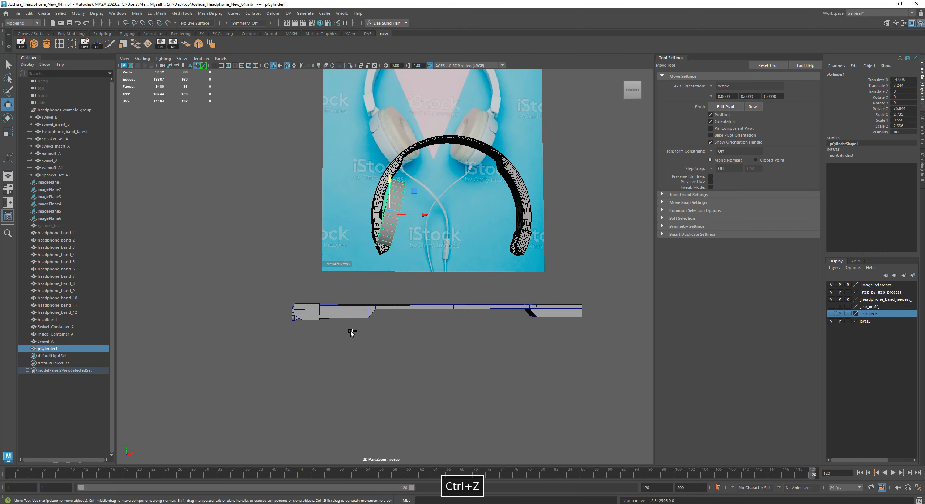
key(ctrl+z)
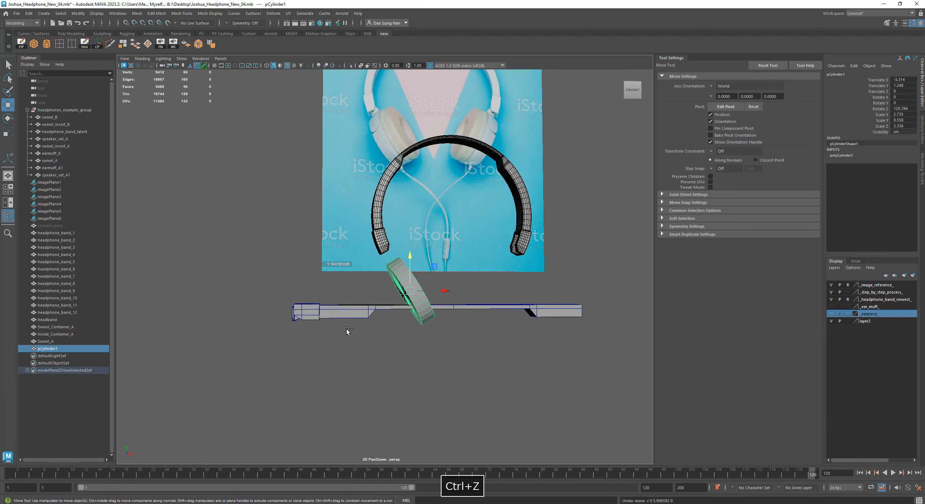
Step: Rotate the cylinder about Z until it lies nearly flat, at Rotate Z -0.804
alt+right_drag(346, 329, 502, 283)
alt+middle_drag(480, 264, 480, 246)
key(e)
alt+drag(479, 246, 474, 346)
alt+right_drag(474, 345, 460, 289)
drag(440, 263, 438, 297)
key(w)
Step: Move the flat-lying cylinder horizontally to X -9.392, above the end of the straight headband piece
alt+middle_drag(469, 293, 489, 272)
drag(490, 272, 349, 294)
alt+middle_drag(350, 294, 433, 267)
alt+right_drag(545, 235, 420, 152)
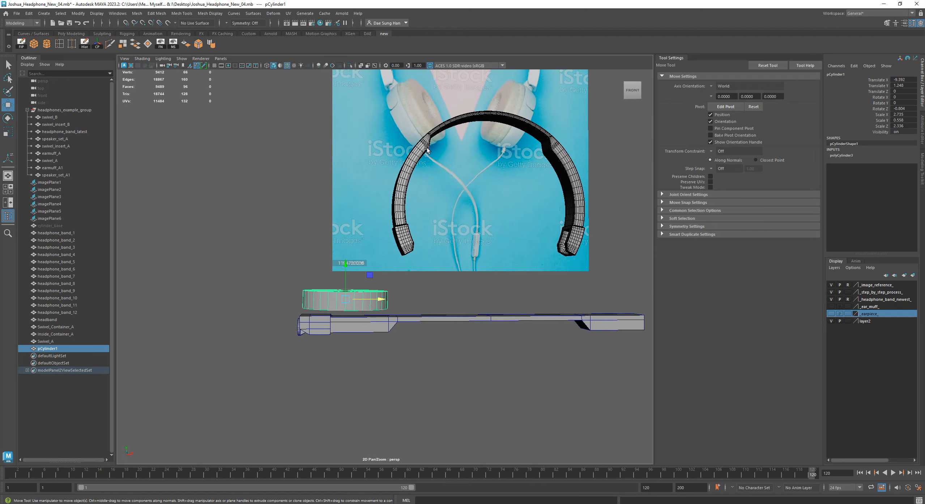
alt+right_drag(418, 254, 428, 291)
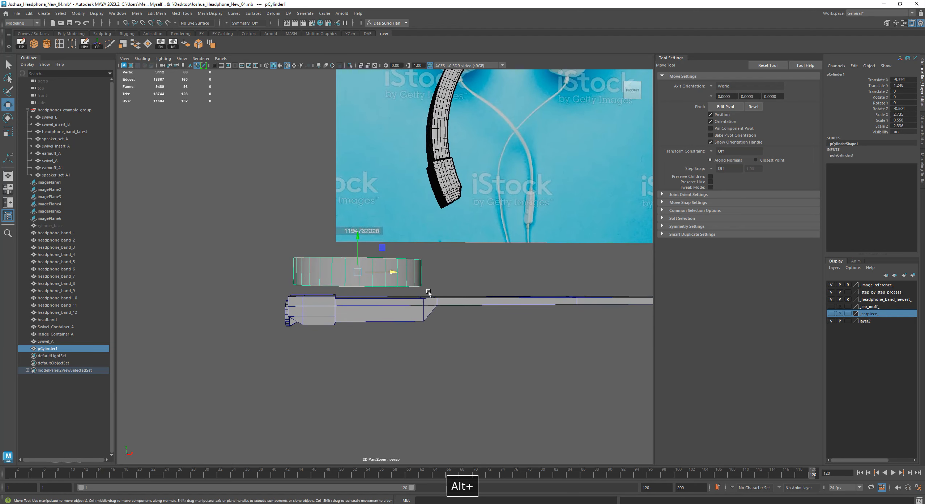
Step: Set the cylinder's Rotate Z to exactly 0
alt+drag(380, 291, 427, 300)
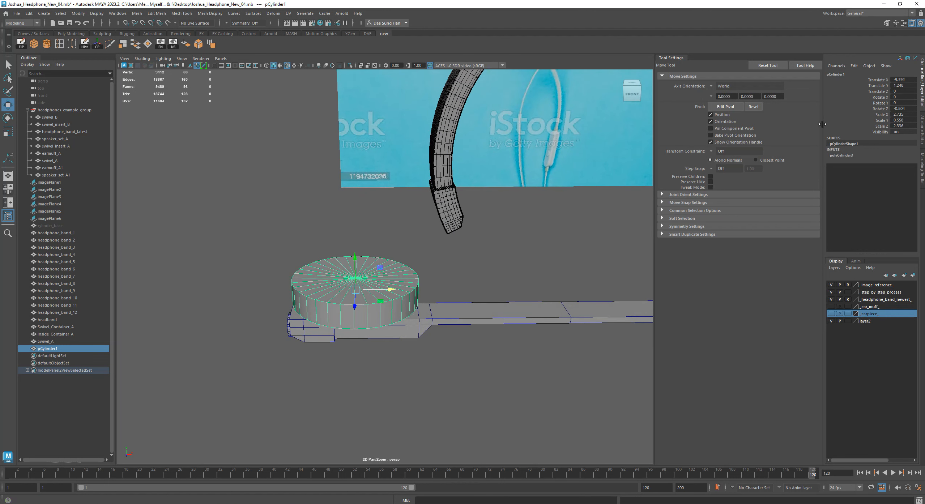
double_click(915, 109)
text(0)
key(Return)
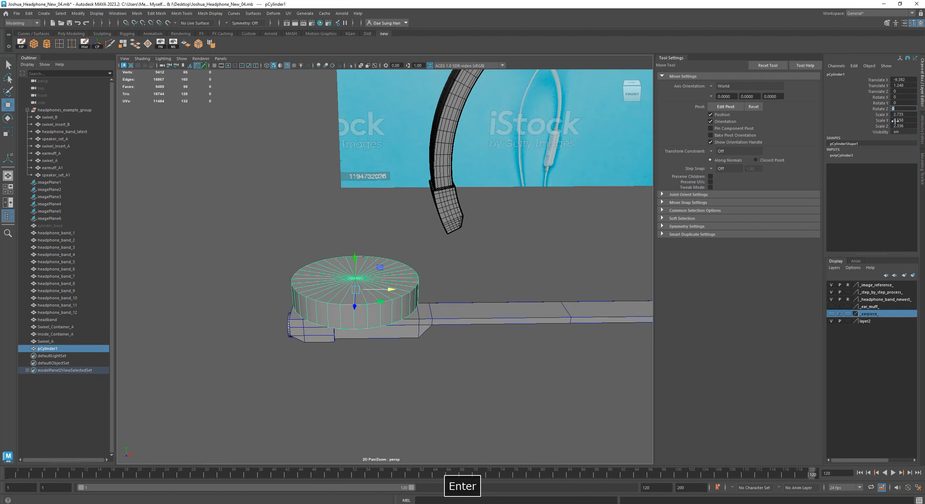
Step: Shift the cylinder slightly inward along X to about -9.13 above the straight headband's end
alt+drag(426, 283, 390, 272)
key(r)
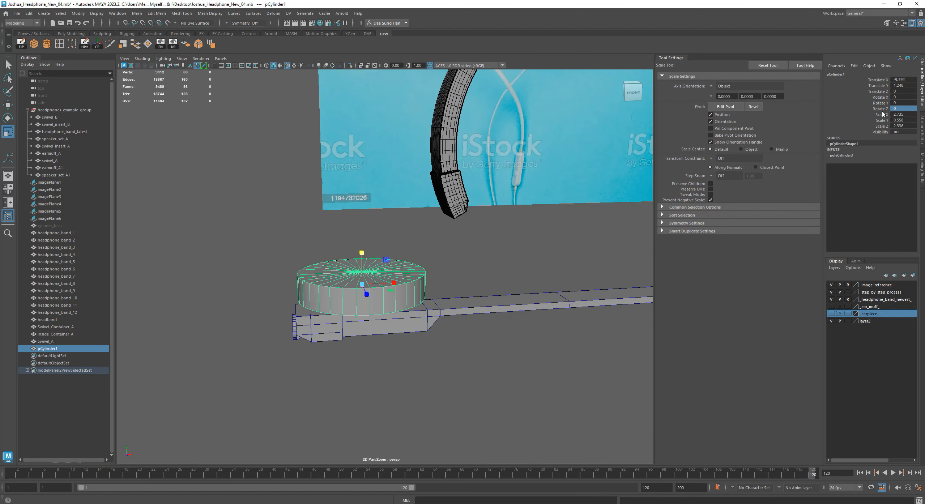
alt+drag(425, 286, 449, 298)
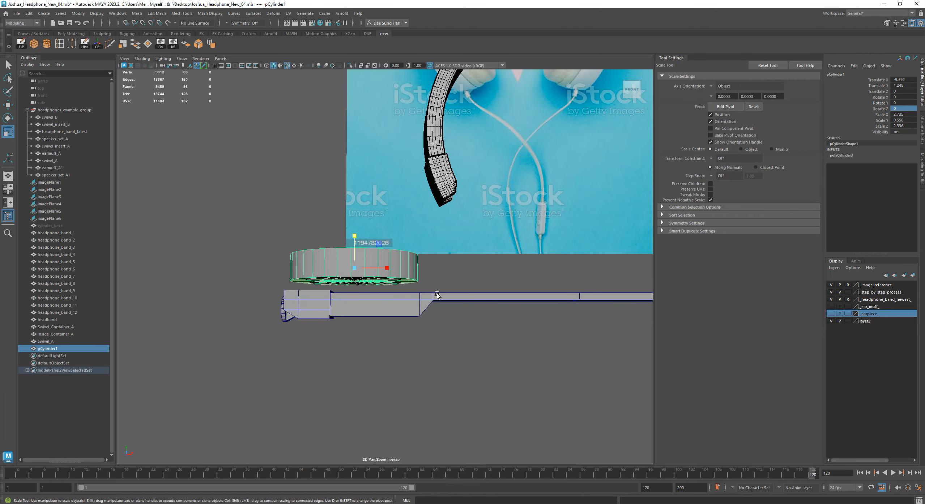
alt+drag(338, 297, 397, 276)
key(w)
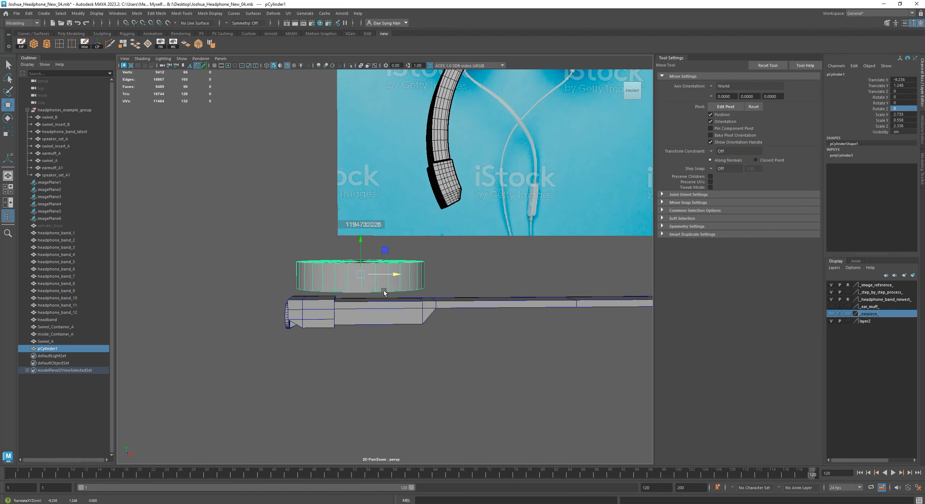
alt+drag(346, 317, 343, 310)
drag(394, 271, 360, 289)
alt+drag(436, 308, 346, 313)
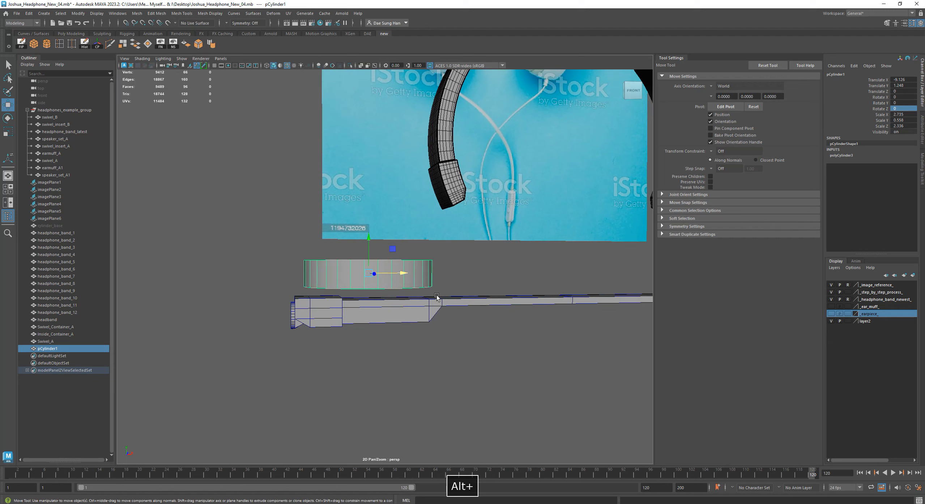
Step: Lower the cylinder in the shaded front view to Y 0.335 so it overlaps the straight headband's end
key(space)
key(space)
alt+middle_drag(316, 349, 516, 307)
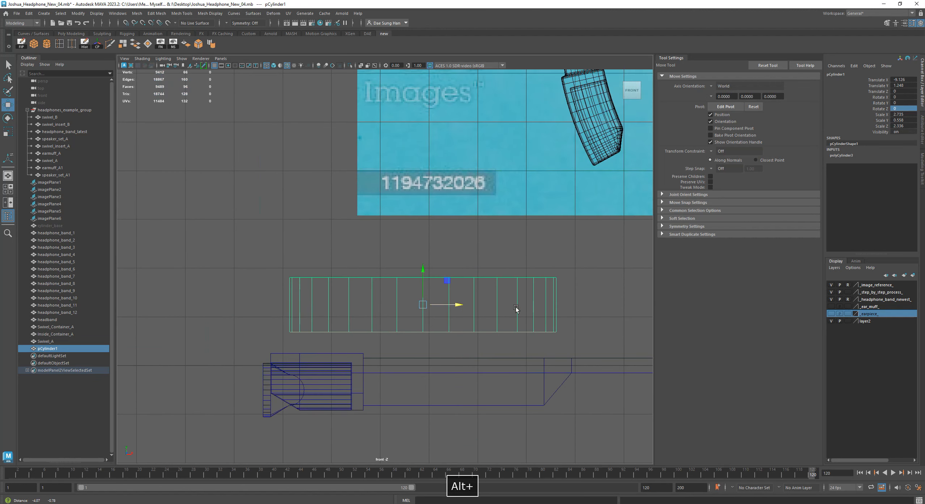
alt+right_drag(516, 307, 446, 329)
key(5)
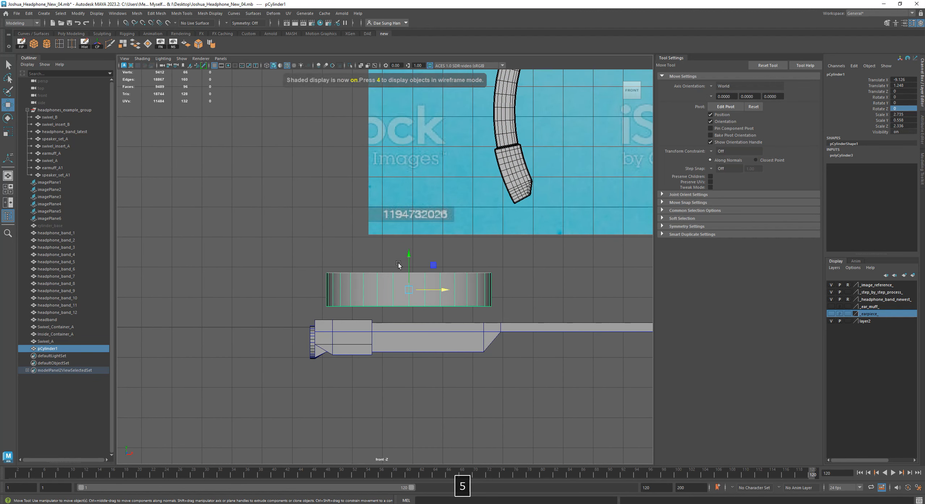
drag(407, 255, 412, 284)
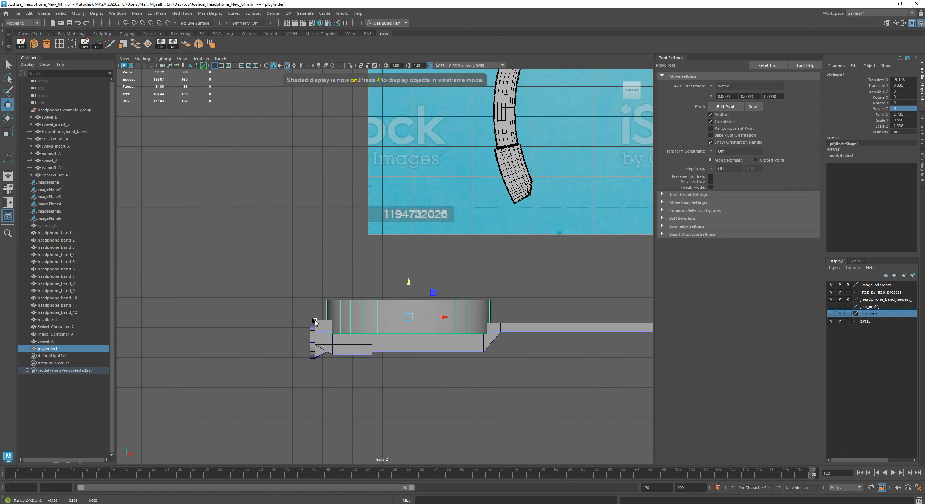
key(space)
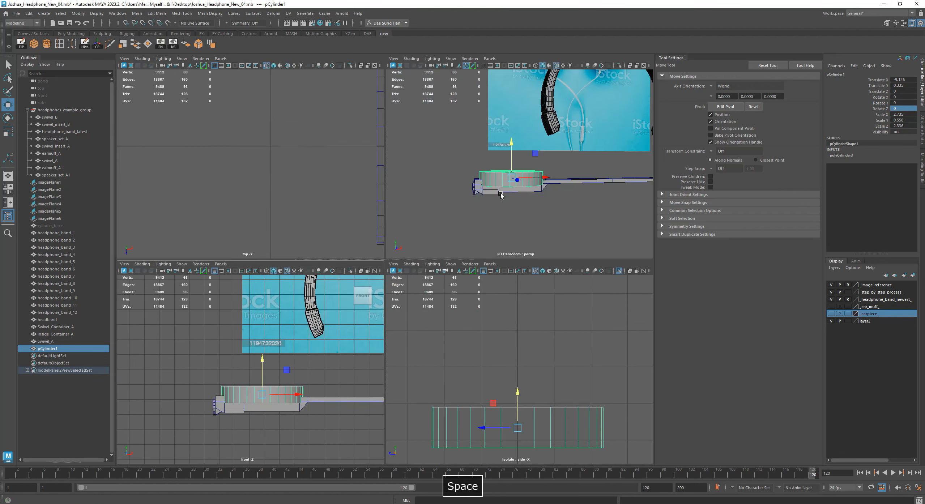
key(space)
alt+drag(414, 232, 378, 280)
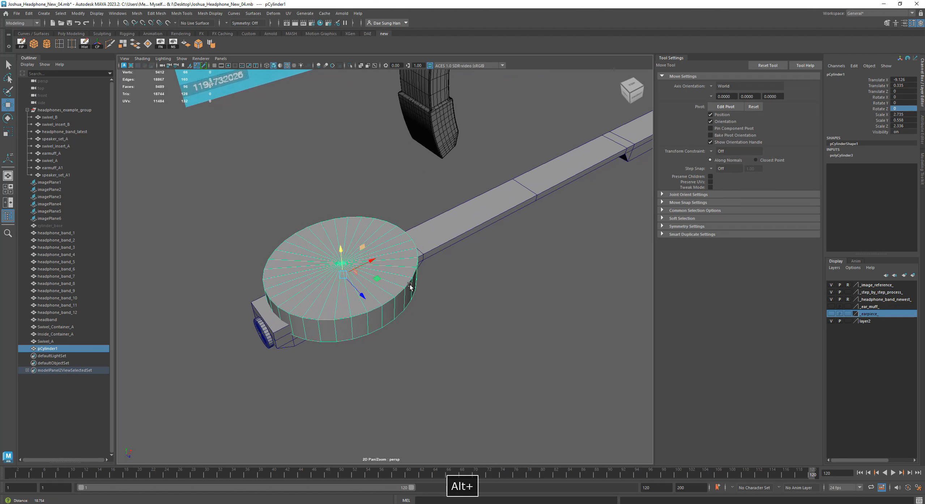
middle_click(377, 281)
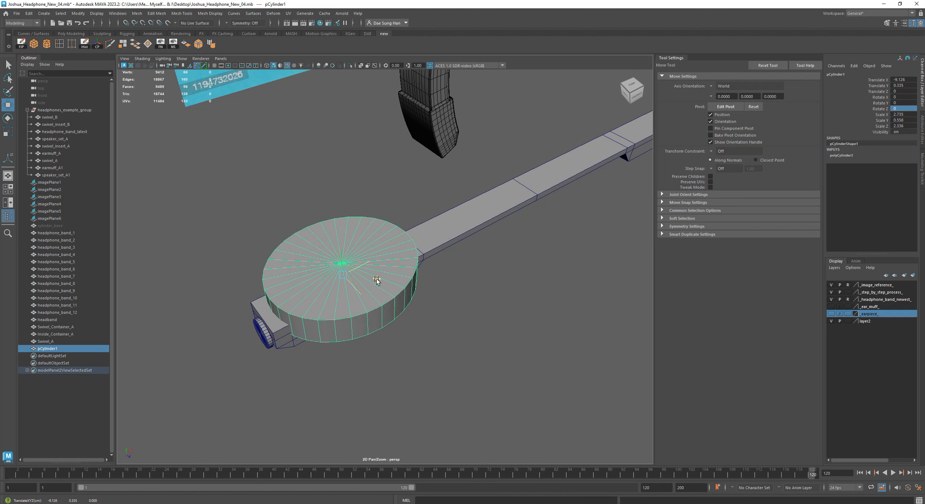
Step: Undo the last nudge, widen the cylinder to Scale X 3.184 and Scale Z 2.719, and recentre it at X -9.244
key(z)
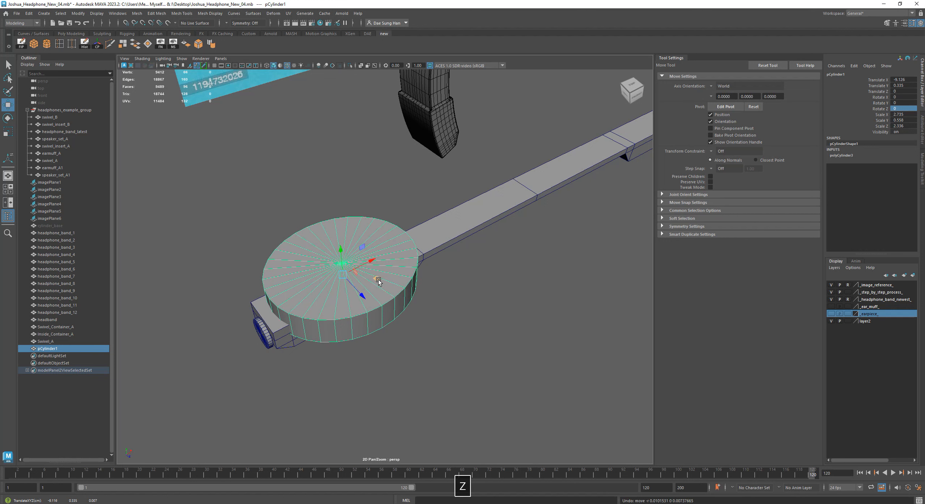
key(r)
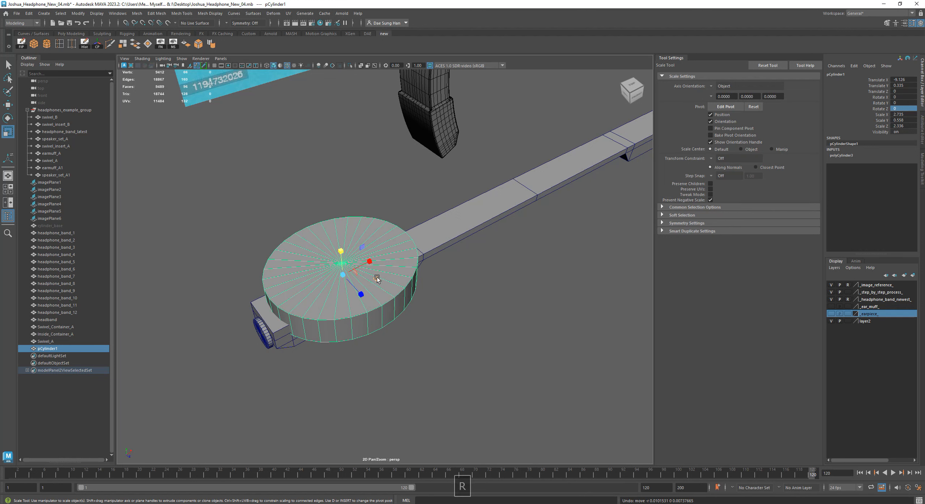
middle_click(376, 281)
middle_drag(376, 281, 379, 282)
alt+drag(379, 282, 405, 228)
key(w)
drag(375, 274, 433, 280)
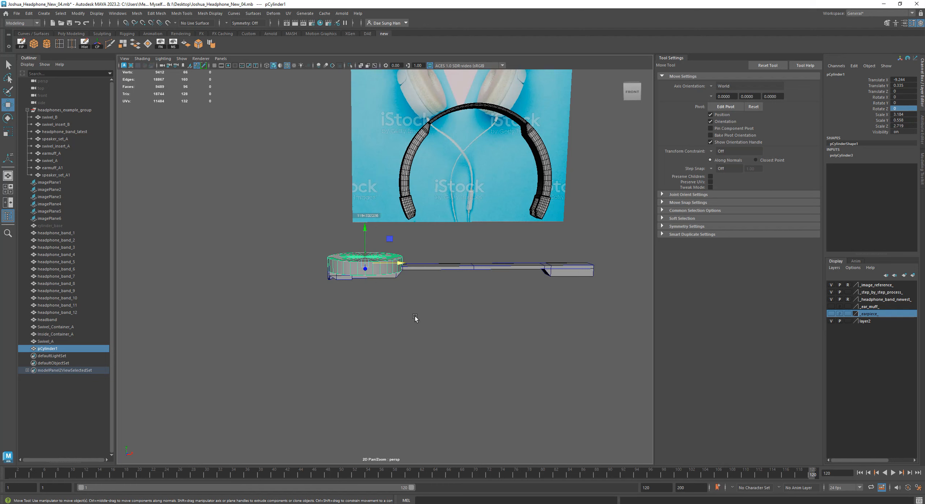
Step: Examine the cylinder's Scale X, Scale Y and Scale Z values against its shape in the front view
scroll(431, 293, down, 4)
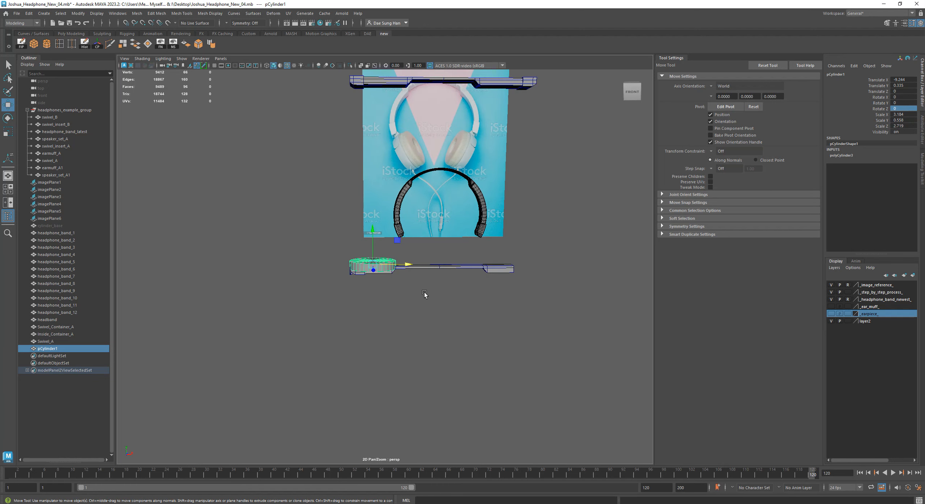
alt+right_drag(309, 255, 530, 318)
alt+middle_drag(409, 292, 406, 310)
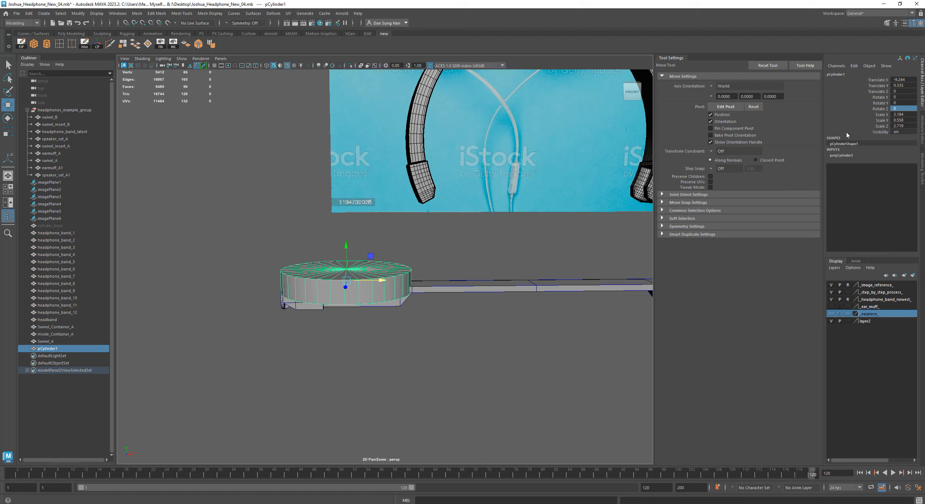
double_click(900, 115)
click(911, 120)
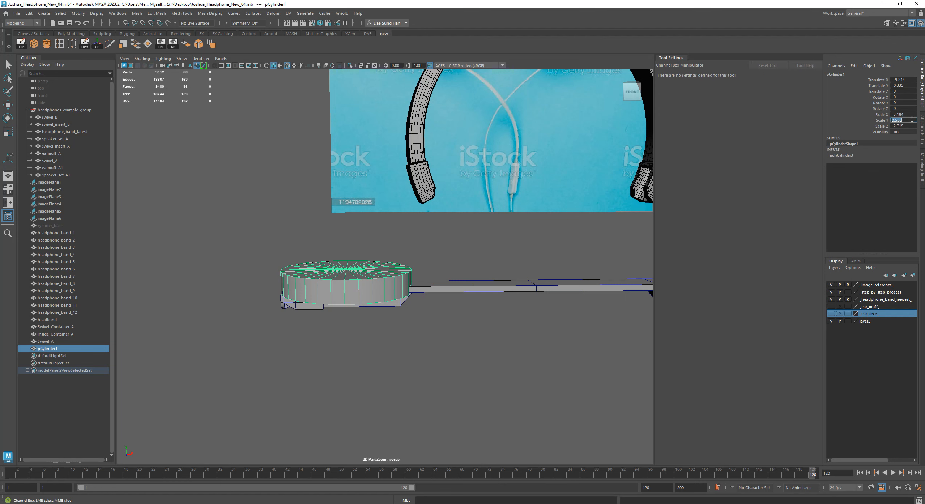
key(Tab)
click(884, 115)
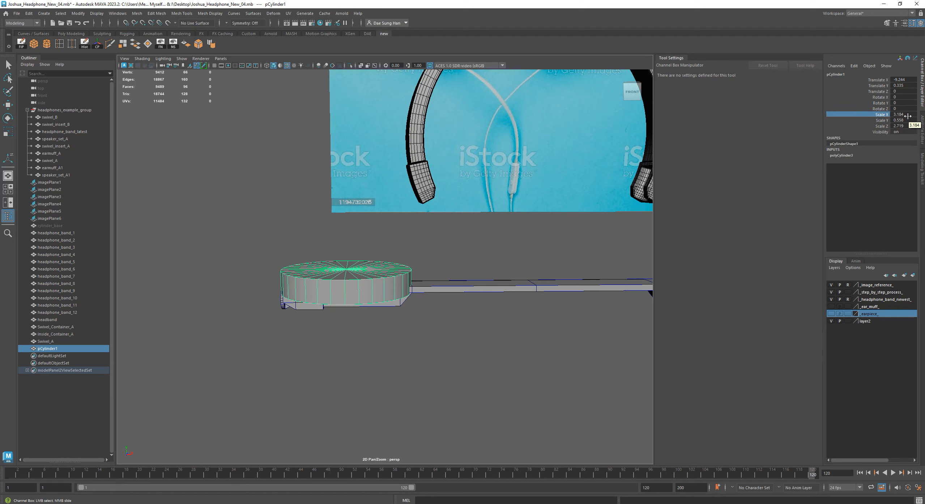
click(888, 120)
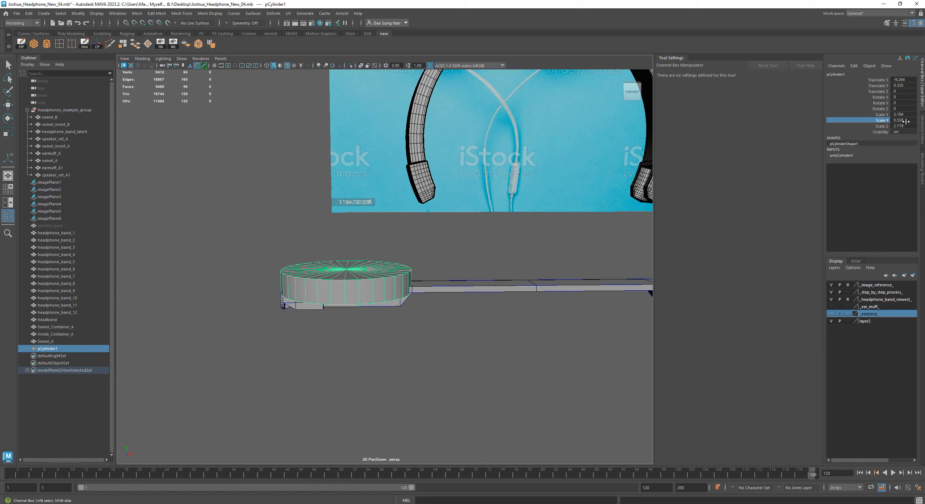
ctrl+click(883, 126)
click(882, 127)
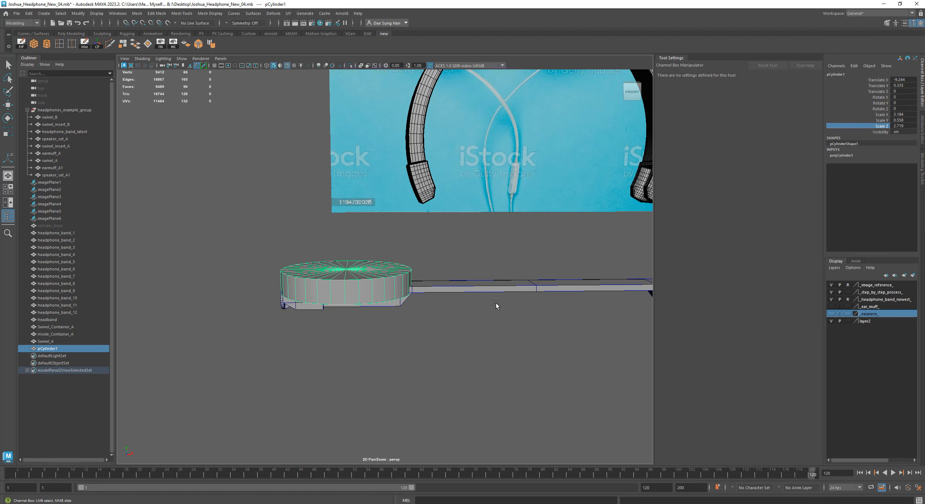
Step: Raise the cylinder to Y 1.122 so it sits on top of the straight headband's end
alt+drag(433, 336, 411, 320)
alt+drag(387, 280, 390, 289)
key(w)
drag(340, 252, 460, 256)
alt+right_drag(461, 256, 396, 260)
alt+middle_drag(396, 260, 365, 258)
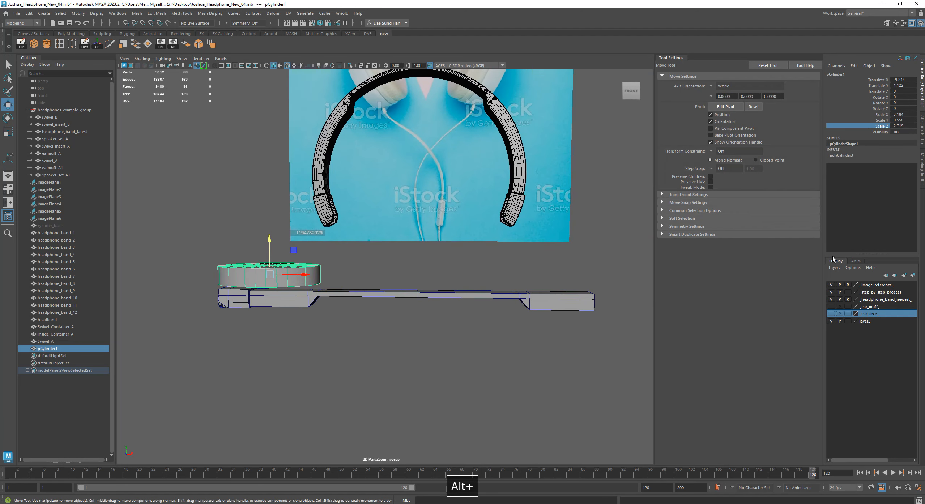
Step: Show the earpiece example layer and stand the cylinder upright with Rotate Z set to 90
click(831, 314)
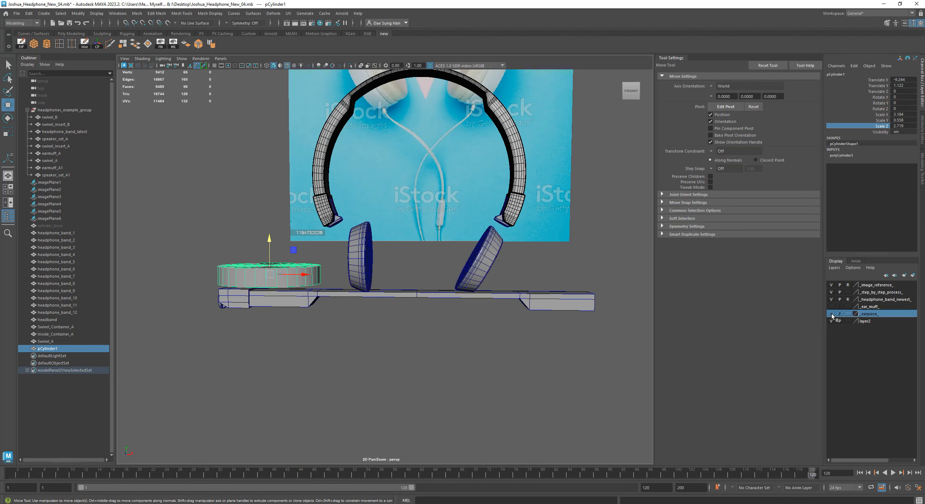
alt+drag(362, 286, 317, 285)
key(e)
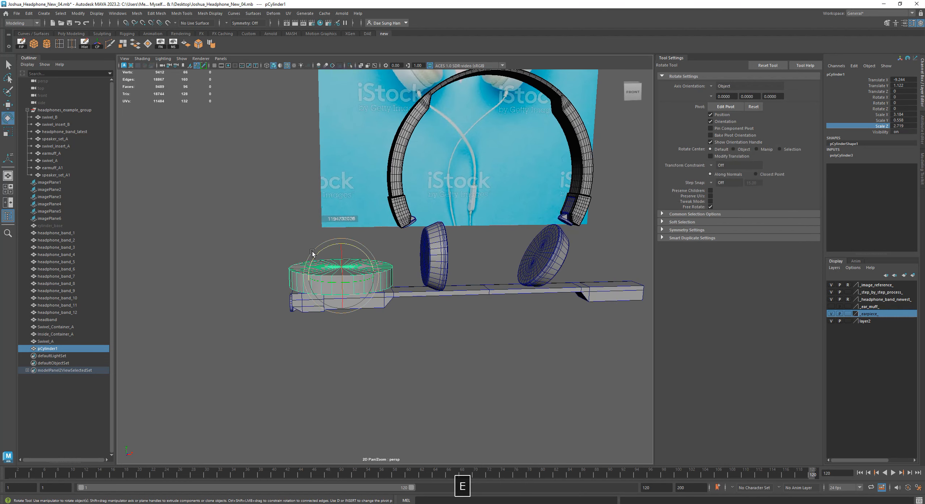
drag(325, 251, 311, 282)
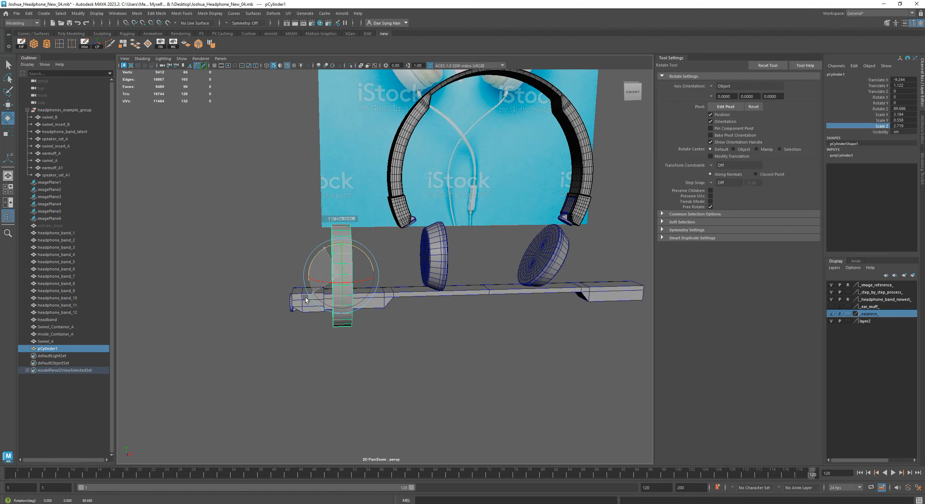
double_click(903, 108)
text(90)
key(Return)
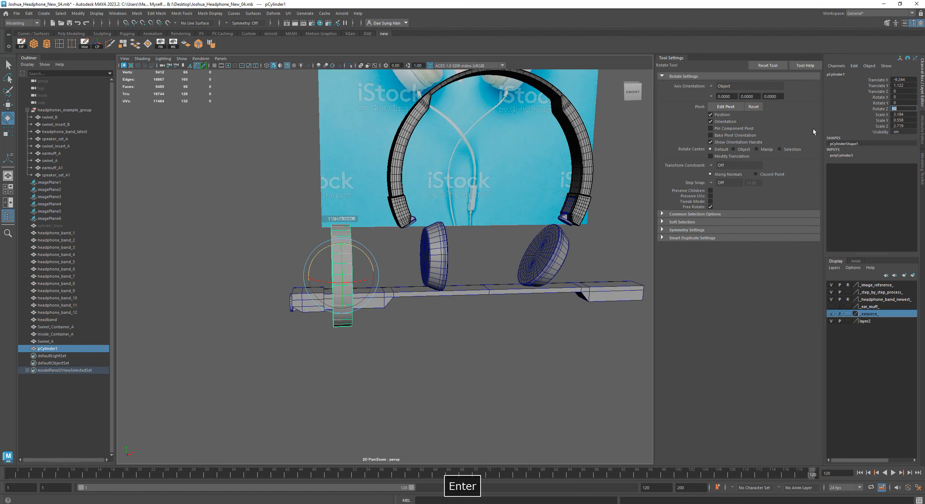
Step: Taper the upright cylinder by scaling down the vertices of its outward-facing cap in the shaded view
mouse_move(419, 250)
alt+mouse_down()
mouse_move(384, 238)
mouse_move(406, 269)
mouse_move(413, 256)
alt+mouse_up()
alt+middle_drag(413, 256, 477, 258)
key(w)
alt+drag(477, 257, 405, 232)
mouse_move(289, 206)
alt+right_down()
mouse_move(321, 206)
mouse_move(296, 207)
alt+right_up()
alt+drag(349, 251, 322, 246)
key(4)
drag(266, 140, 313, 380)
key(5)
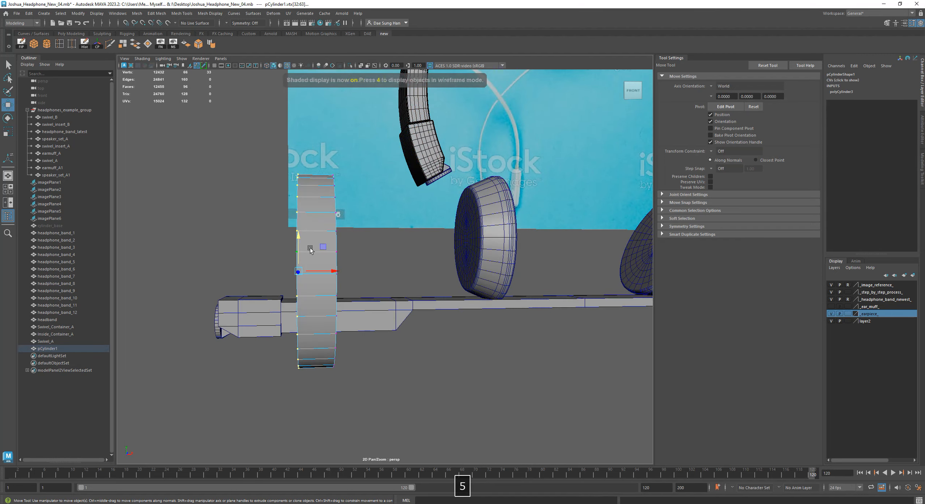
mouse_move(304, 294)
alt+mouse_down()
mouse_move(413, 302)
mouse_move(351, 295)
mouse_move(360, 308)
alt+mouse_up()
key(r)
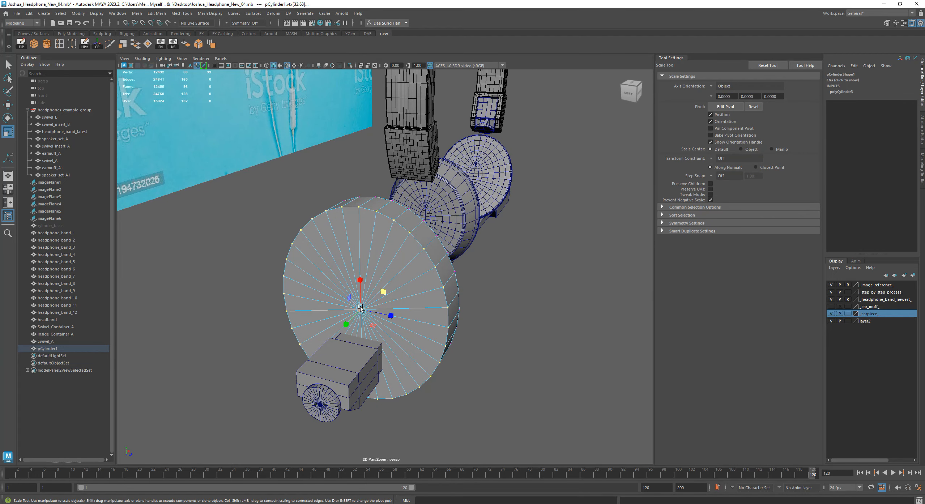
drag(360, 309, 336, 311)
Step: Compare the tapered cylinder with the example earpiece from several angles
alt+drag(337, 311, 269, 288)
click(370, 282)
alt+right_drag(273, 289, 232, 293)
right_drag(506, 280, 531, 257)
click(525, 309)
alt+drag(525, 308, 453, 296)
alt+right_drag(335, 294, 386, 294)
alt+drag(385, 294, 364, 257)
click(364, 257)
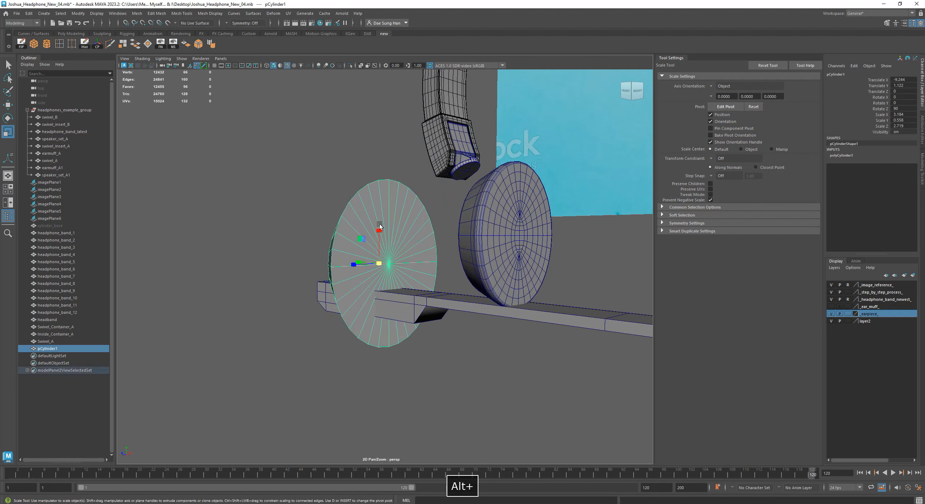
alt+right_drag(379, 224, 431, 216)
alt+drag(383, 234, 439, 331)
Step: Select the faces of the tapered cylinder's wide flat side and start Extrude Face on them
key(4)
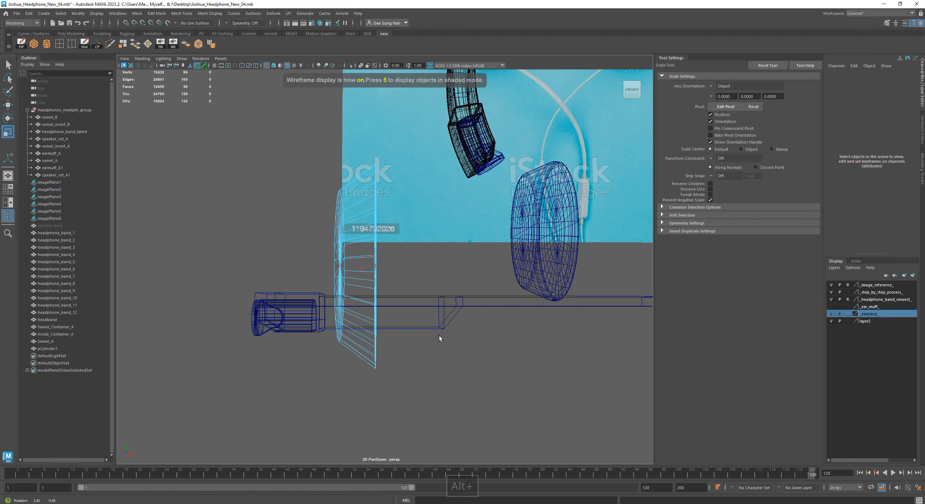
right_drag(350, 265, 469, 353)
mouse_move(475, 440)
mouse_down()
mouse_move(423, 327)
mouse_move(371, 160)
mouse_move(364, 376)
mouse_up()
key(5)
mouse_move(507, 282)
alt+mouse_down()
mouse_move(426, 274)
mouse_move(490, 337)
mouse_move(471, 340)
mouse_move(489, 348)
alt+mouse_up()
alt+right_drag(489, 348, 470, 229)
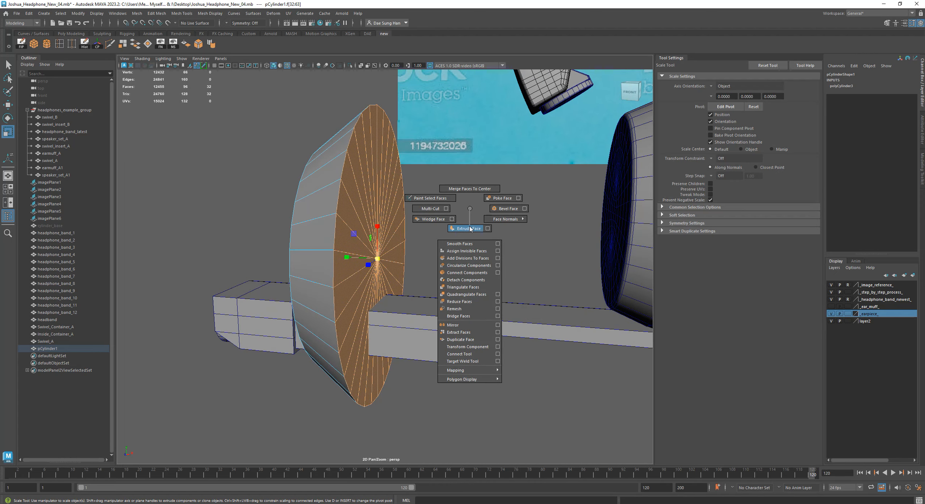
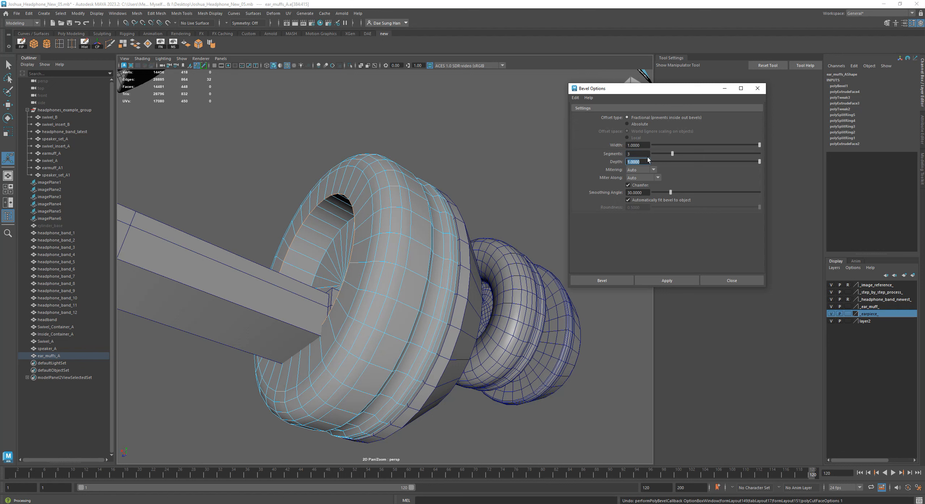
Step: Try beveling the ear muff's inner rim edges with width 1, 3 segments and depth 0.5
text(.5)
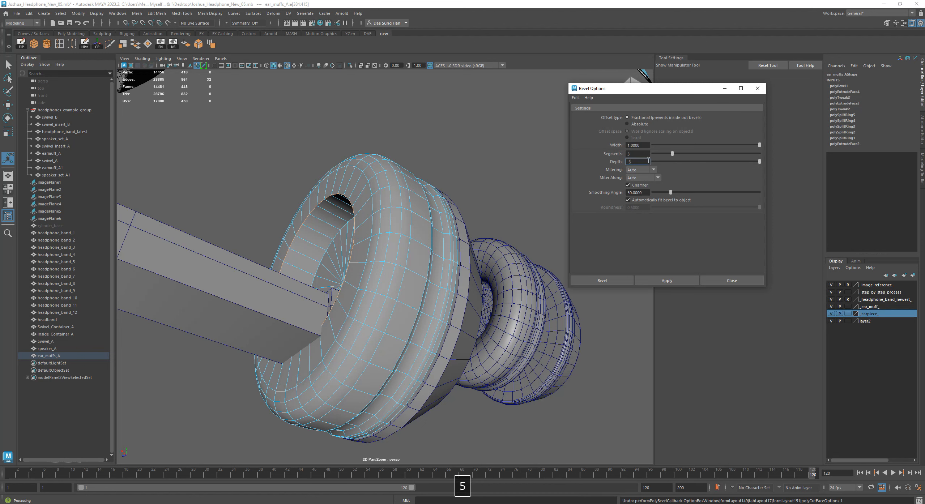
click(667, 281)
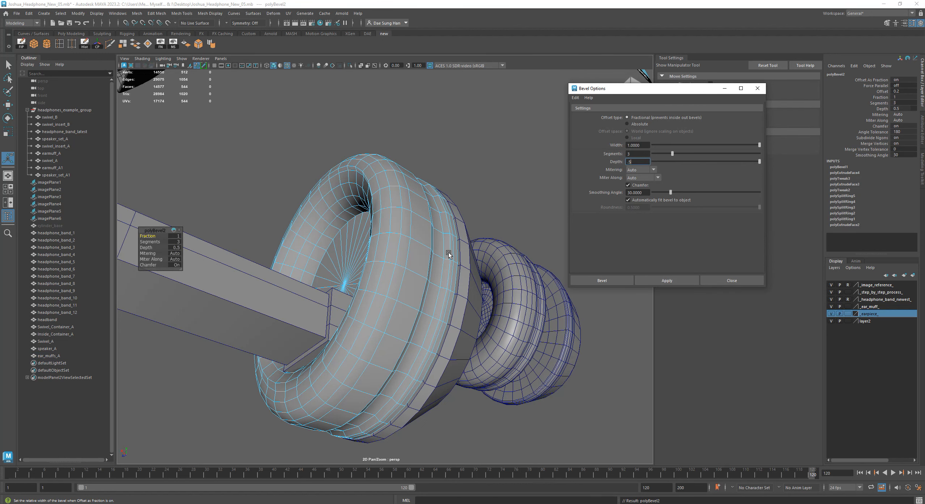
alt+drag(450, 255, 438, 263)
key(ctrl+z)
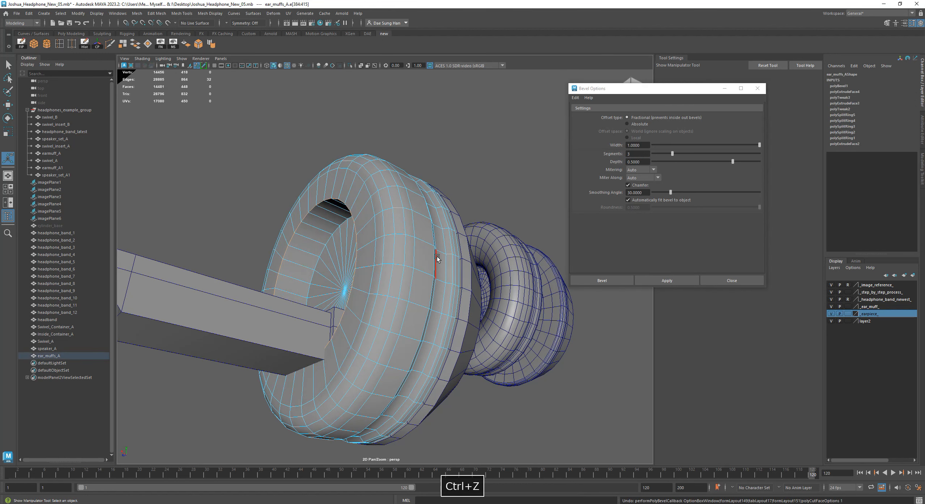
Step: Try the same inner rim bevel with depth 0.2
drag(641, 162, 582, 166)
text(.2)
click(671, 279)
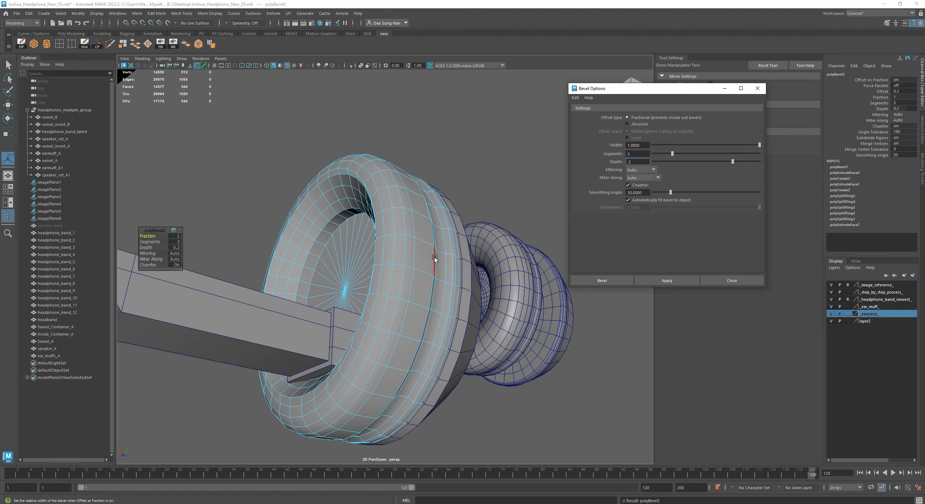
key(ctrl+z)
key(ctrl+z)
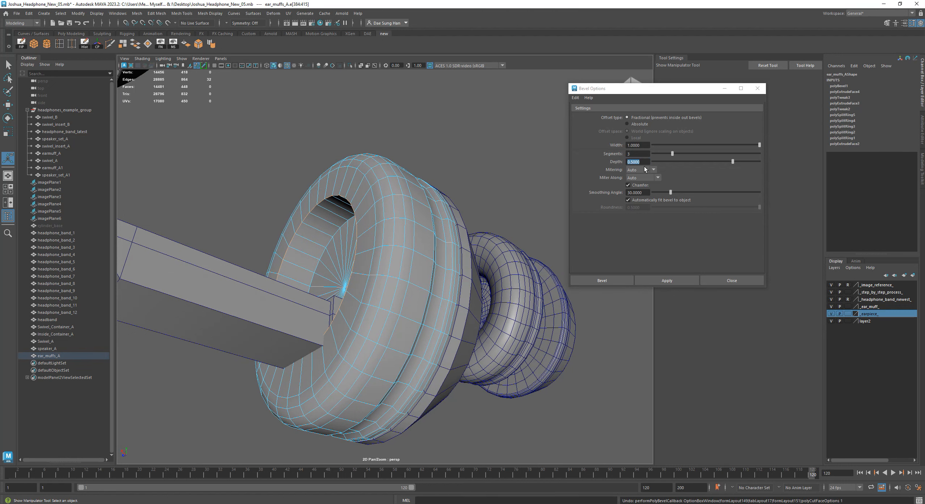
Step: Try the inner rim bevel once more with depth 0.1
text(.1)
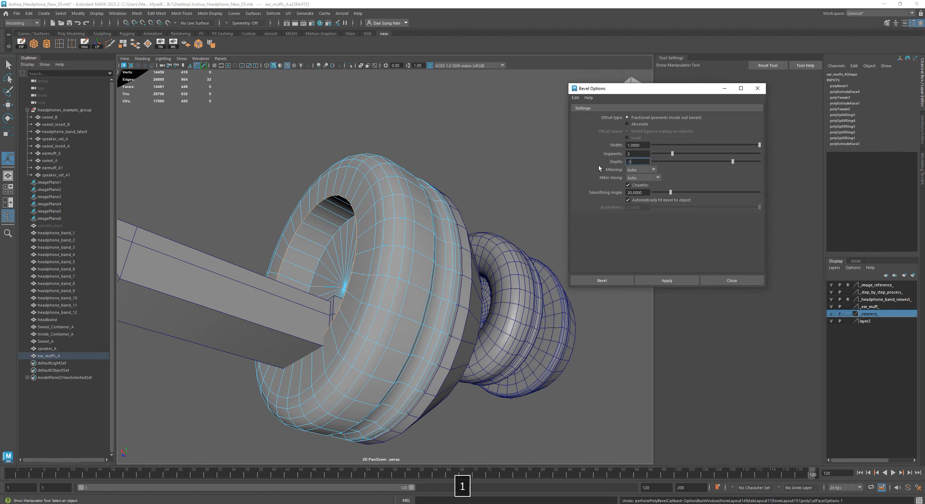
click(676, 280)
alt+drag(525, 268, 508, 218)
key(ctrl+z)
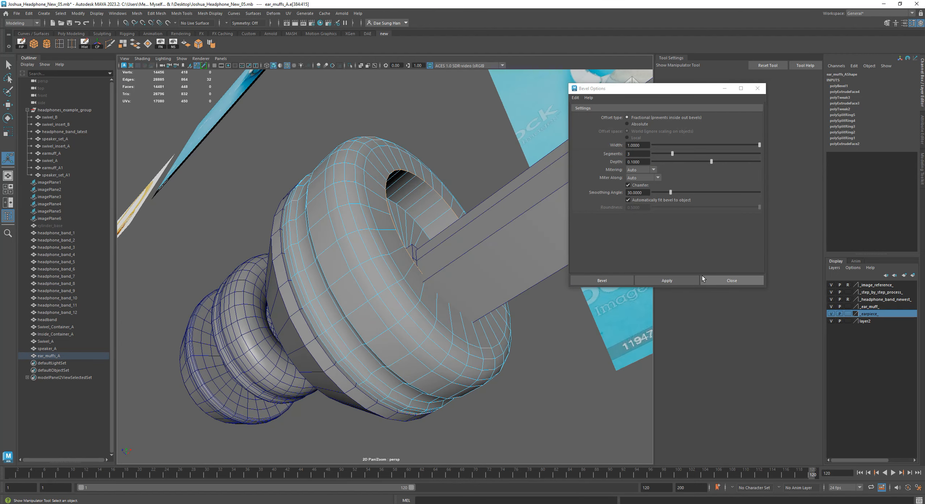
Step: Reset the bevel options to their defaults, bevel the ear muff's inner rim edges with them, and close the options
click(575, 98)
click(582, 112)
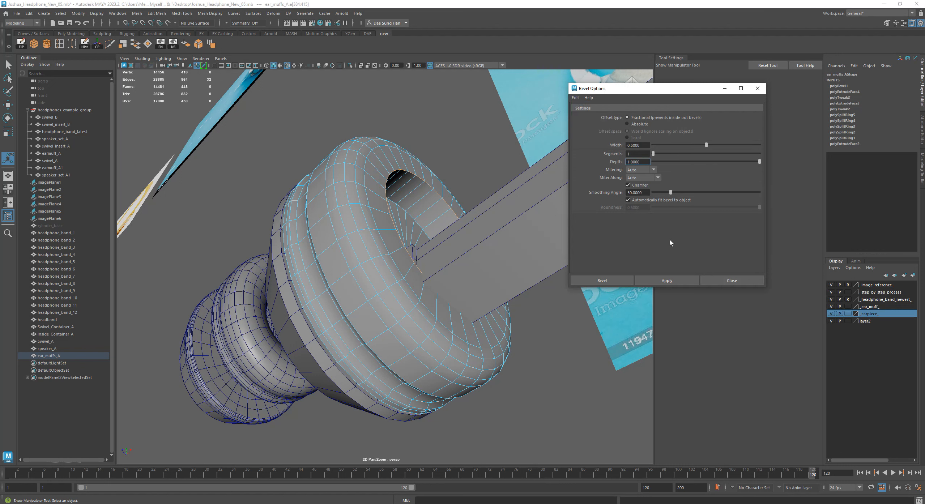
click(576, 98)
click(583, 113)
click(666, 280)
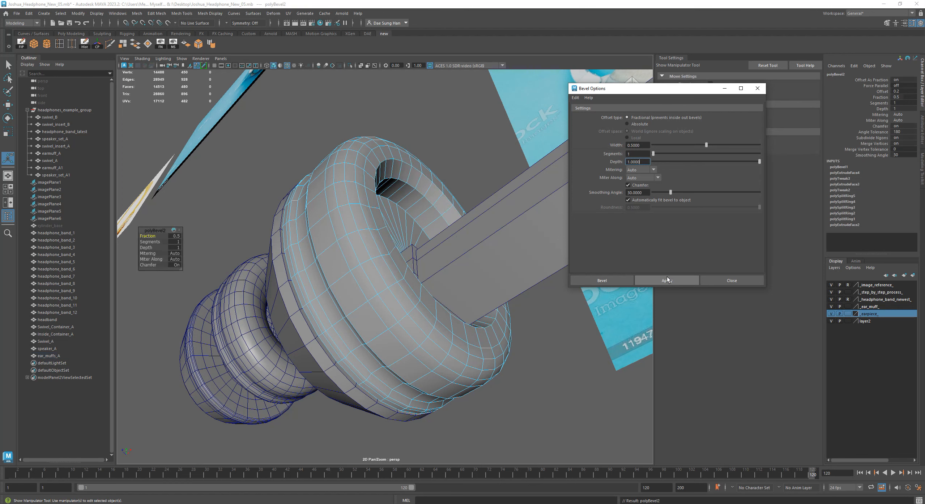
click(729, 282)
Step: Set the inner rim bevel's Segments to 2
alt+drag(418, 223, 445, 220)
alt+right_drag(419, 202, 481, 190)
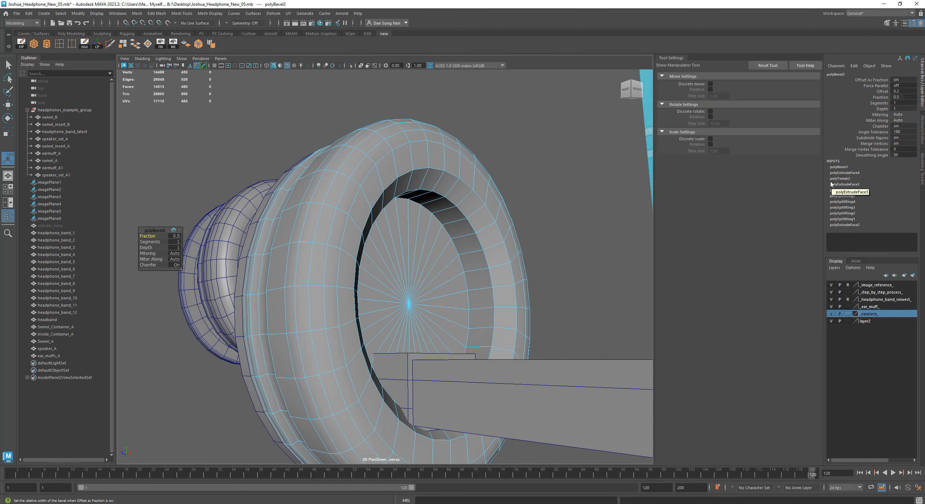
click(906, 103)
text(2)
key(Return)
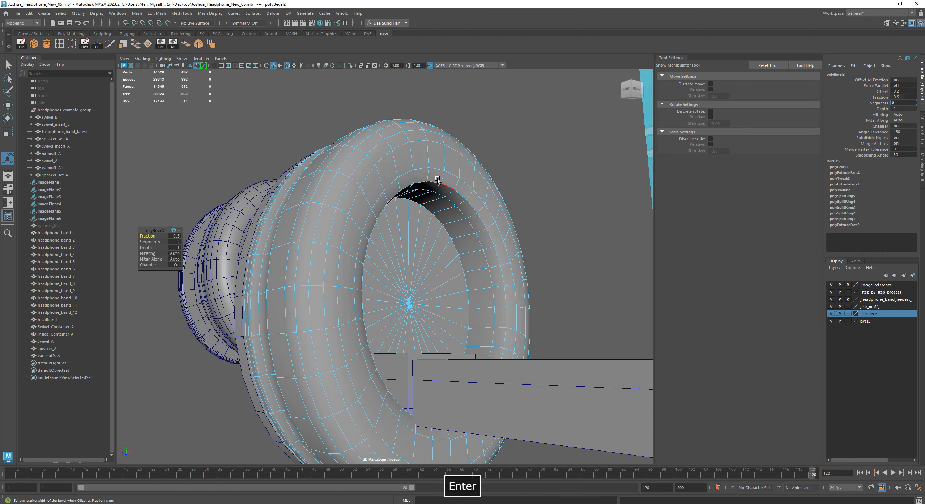
Step: Set the inner rim bevel's Fraction to 0.7
alt+drag(465, 185, 496, 153)
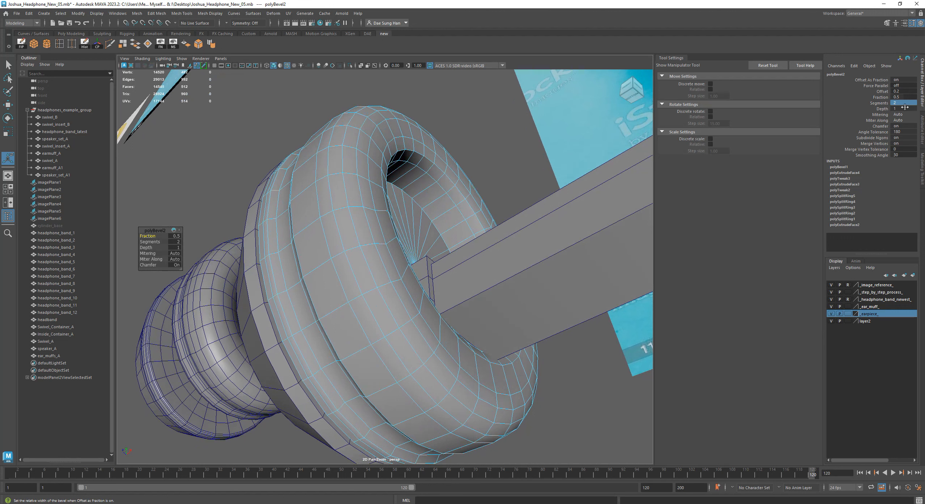
double_click(912, 96)
text(.)
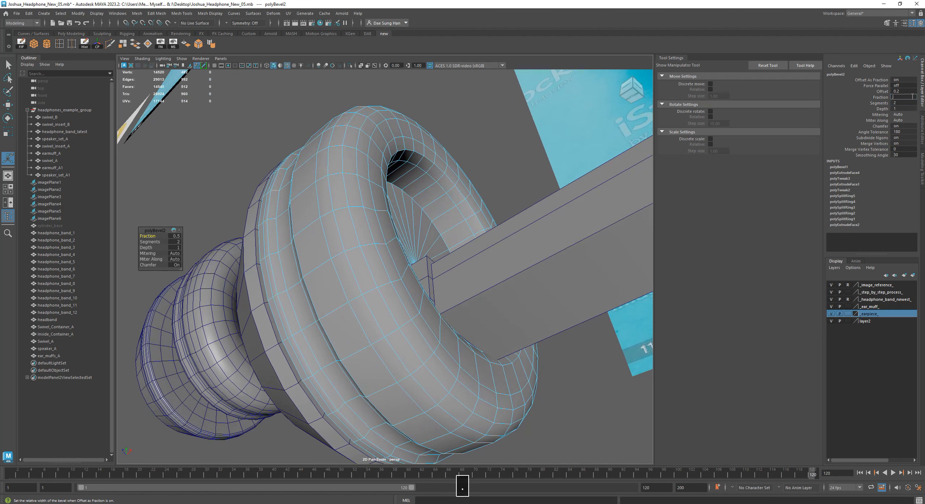
text(7)
key(Return)
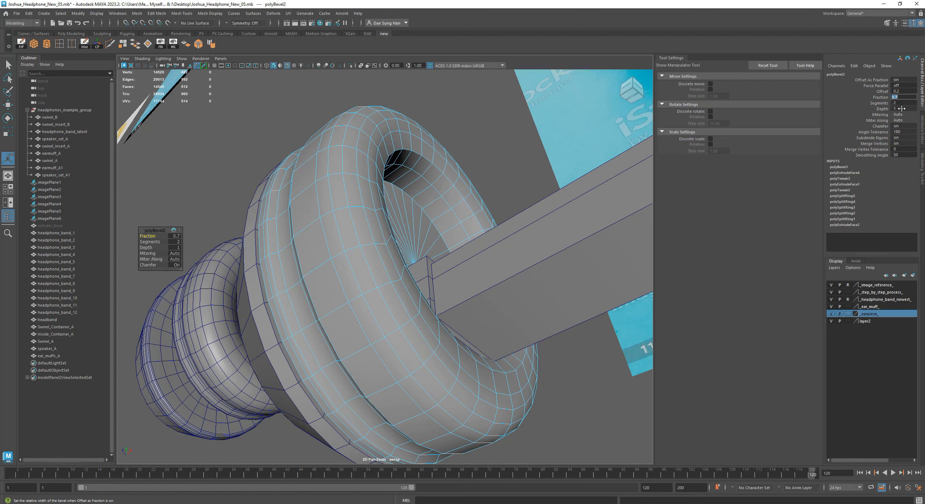
Step: Try a Fraction of 0.8 on the ear muff's inner rim bevel and undo that change
alt+drag(414, 178, 297, 180)
click(903, 96)
text(0.8)
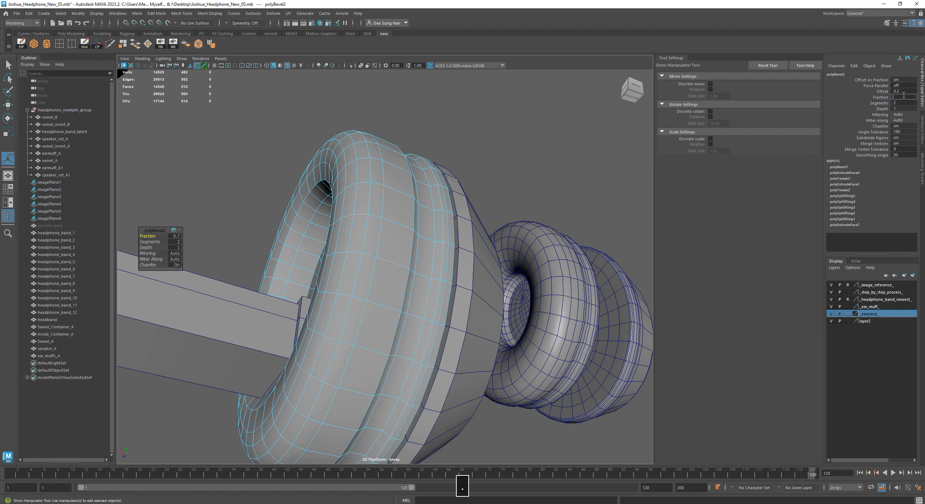
key(Return)
alt+drag(372, 221, 539, 252)
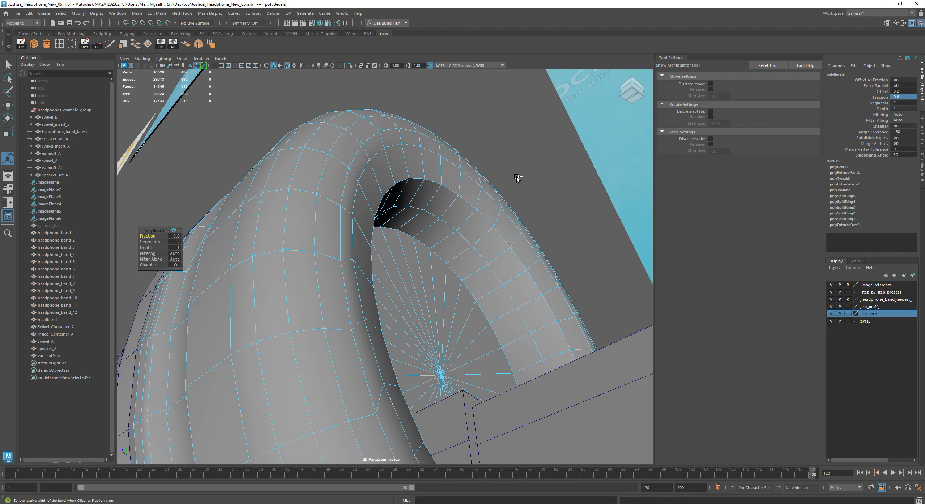
key(ctrl+z)
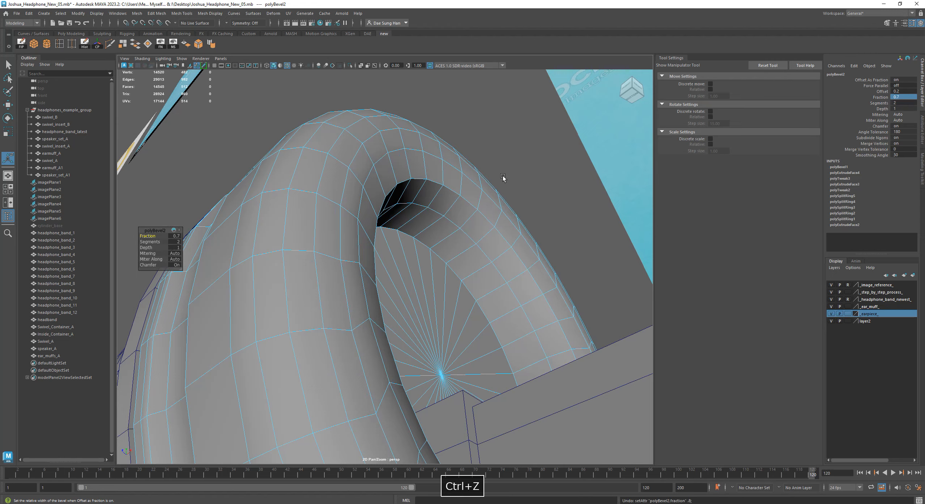
alt+drag(508, 197, 440, 246)
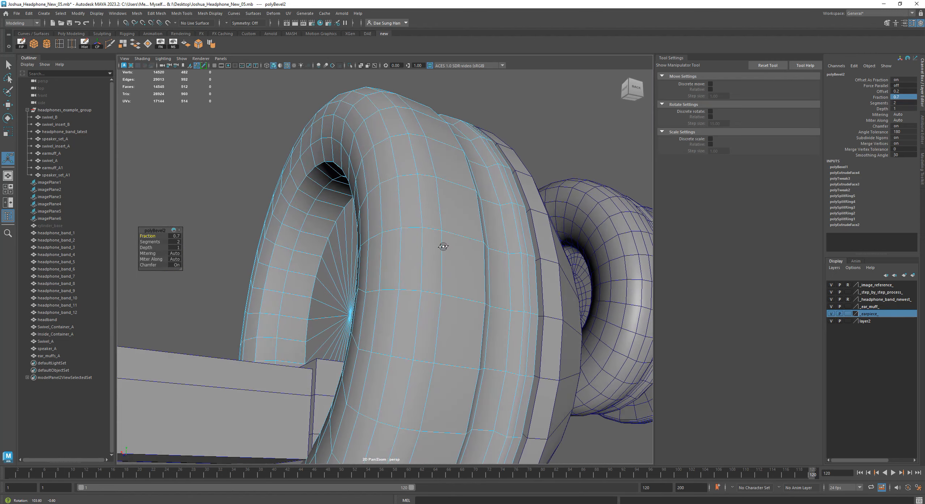
Step: Try 3 Segments on the inner rim bevel and inspect the ear muff in smooth preview
double_click(903, 103)
text(3)
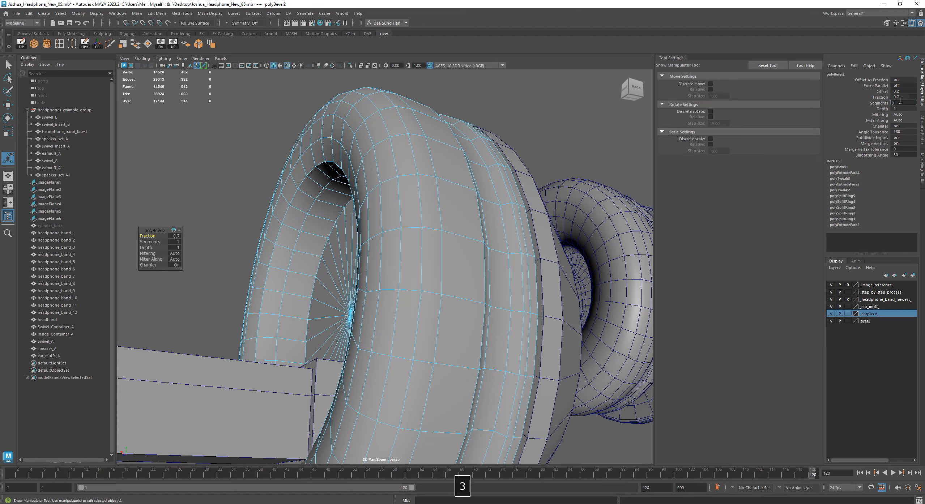
key(Return)
alt+drag(414, 223, 540, 241)
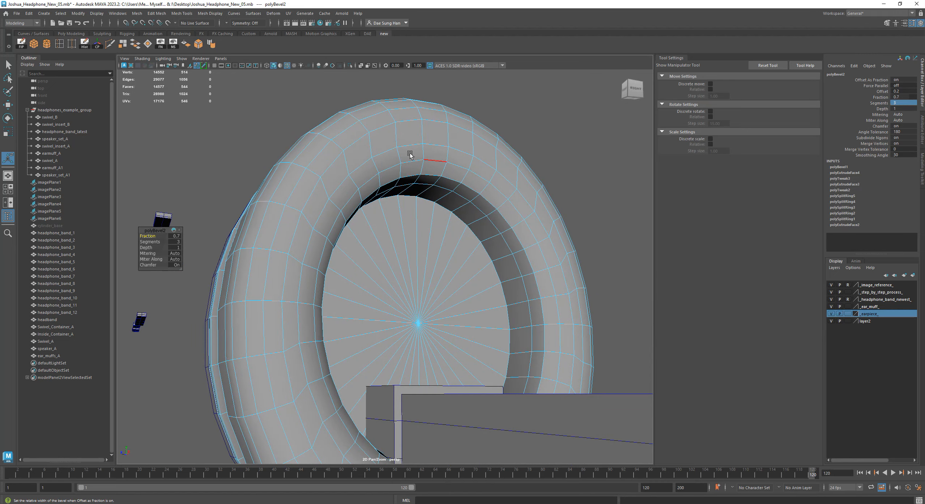
alt+drag(424, 156, 438, 212)
key(3)
click(542, 189)
alt+drag(541, 189, 460, 239)
key(1)
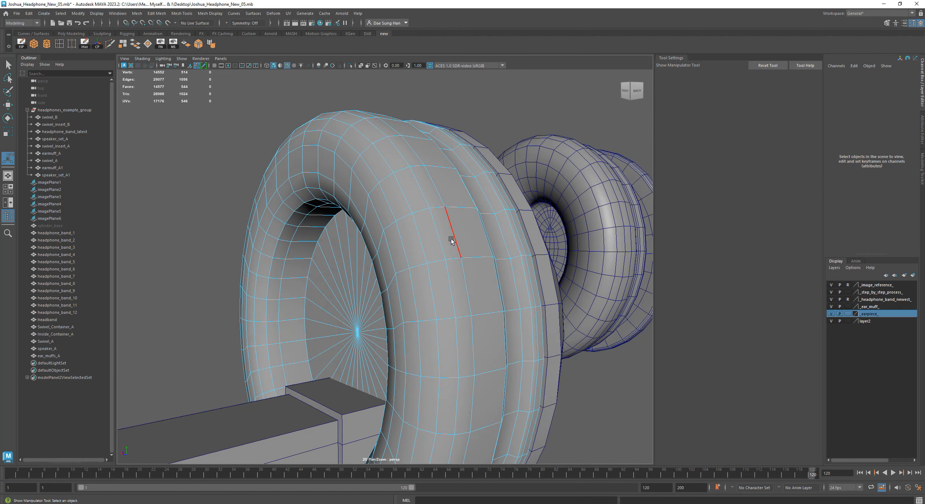
Step: Undo the Segments and Fraction changes on the inner rim bevel and recheck the smooth preview
key(ctrl+z)
key(ctrl+z)
key(ctrl+z)
key(ctrl+z)
alt+drag(417, 245, 488, 243)
key(2)
key(1)
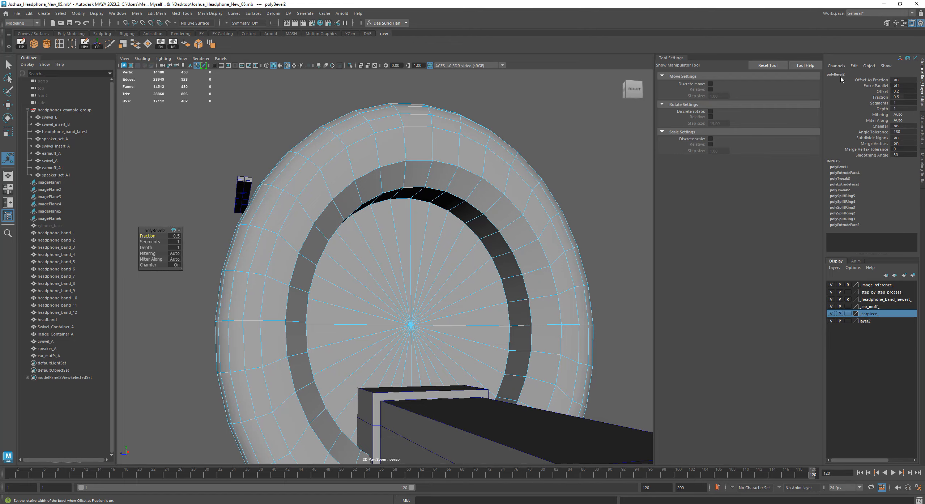
Step: Try 2 Segments on the inner rim bevel at its default Fraction and inspect the rim
alt+drag(486, 275, 487, 312)
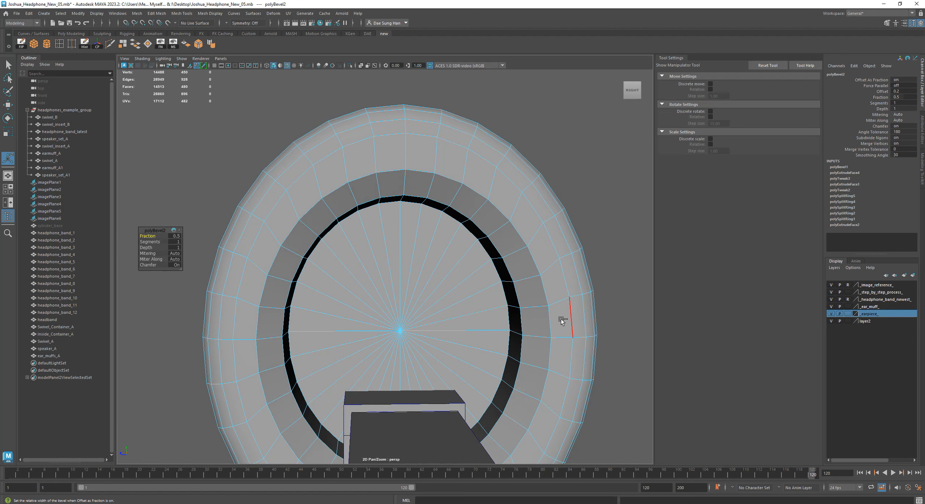
click(905, 103)
text(2)
key(Return)
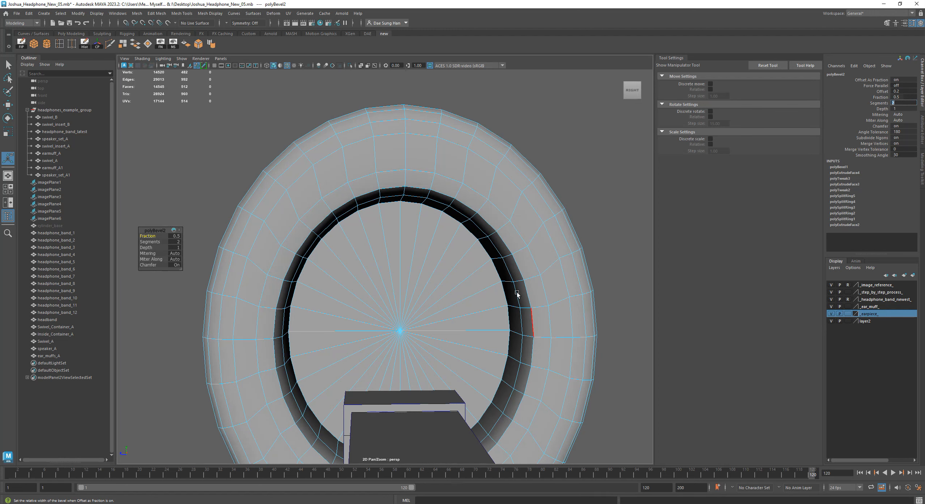
alt+drag(496, 308, 379, 292)
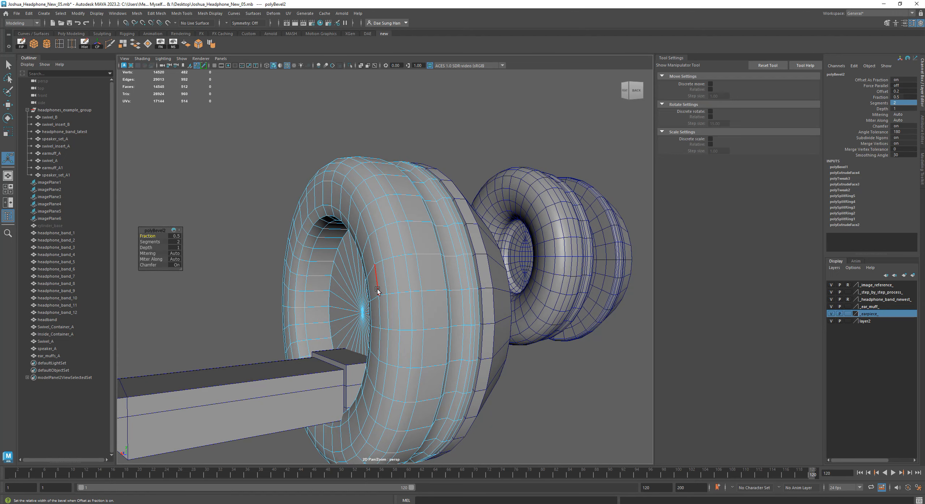
Step: Undo the last Segments change and the inner rim bevel, and return the ear muff to object mode with the Move tool
key(ctrl+z)
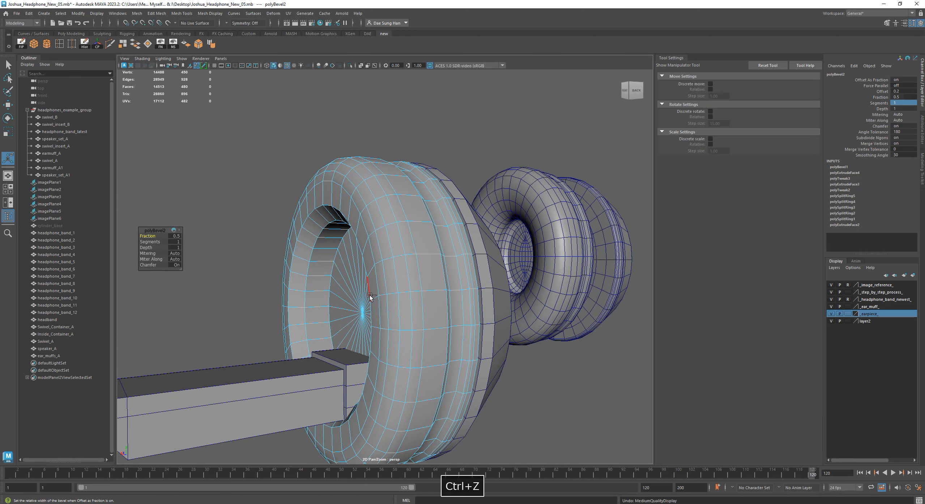
key(ctrl+z)
mouse_move(370, 297)
alt+mouse_down()
mouse_move(502, 244)
mouse_move(529, 275)
mouse_move(385, 288)
alt+mouse_up()
alt+drag(480, 243, 434, 282)
key(w)
right_drag(378, 211, 440, 132)
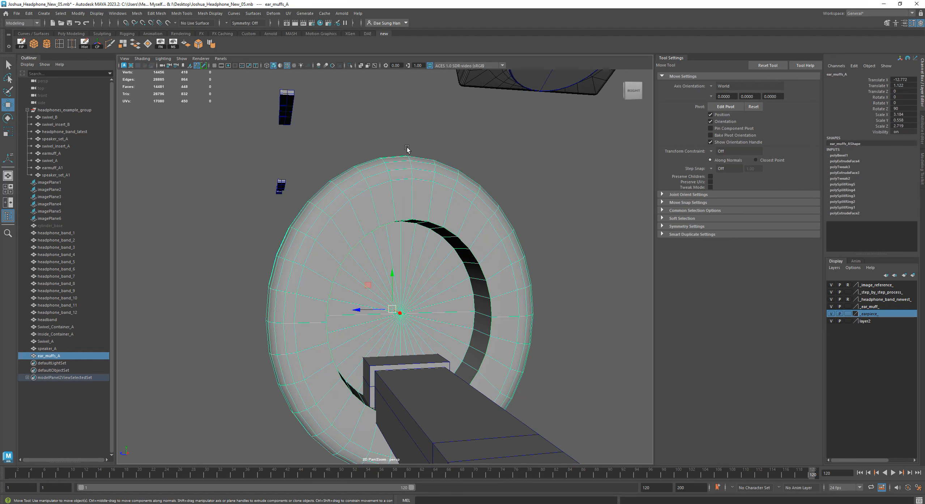
Step: Try to insert a single edge loop around the flat front rim of the ear muff
alt+drag(401, 186, 404, 212)
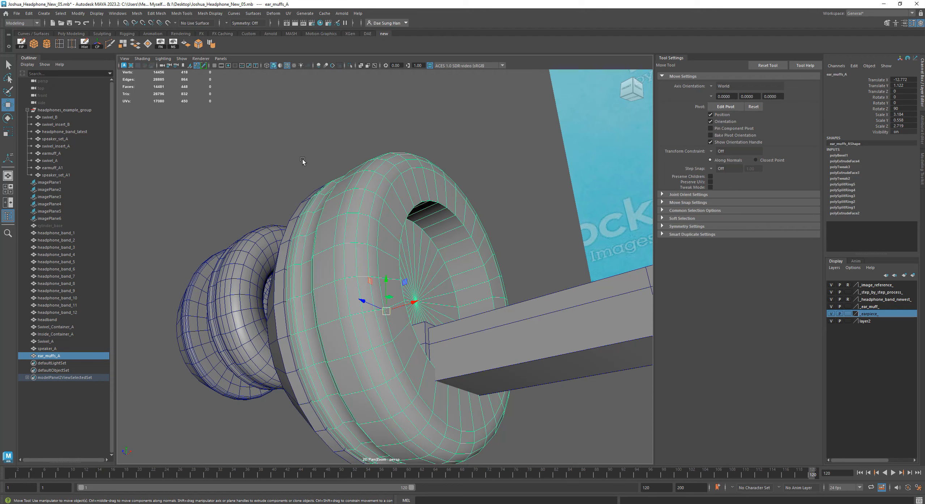
alt+drag(398, 172, 380, 214)
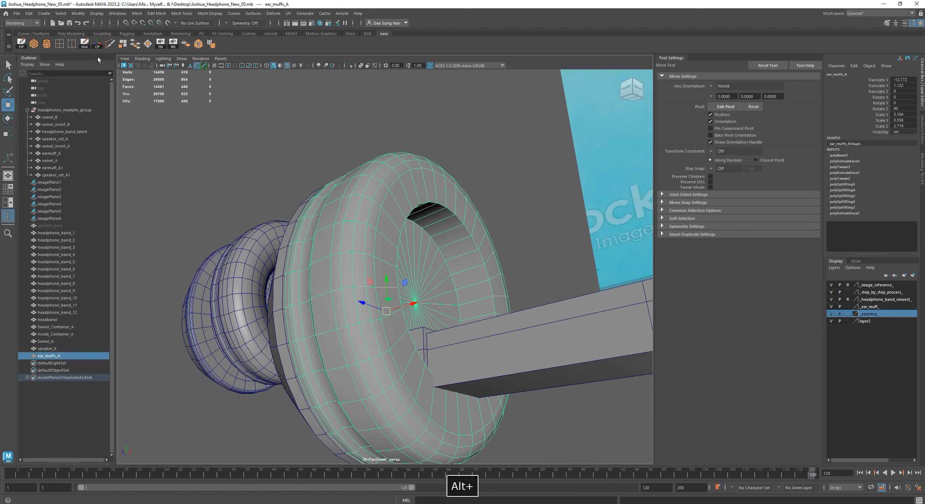
click(58, 44)
alt+drag(452, 254, 400, 297)
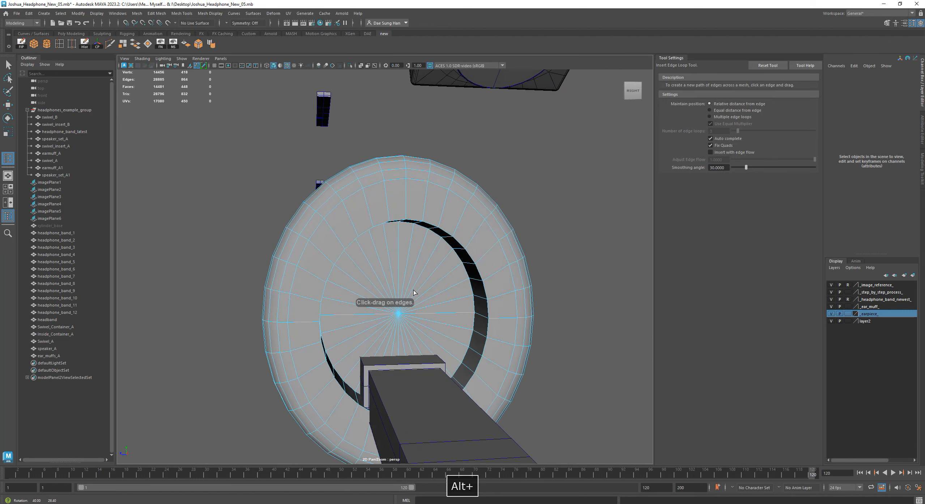
alt+drag(387, 196, 411, 222)
click(378, 194)
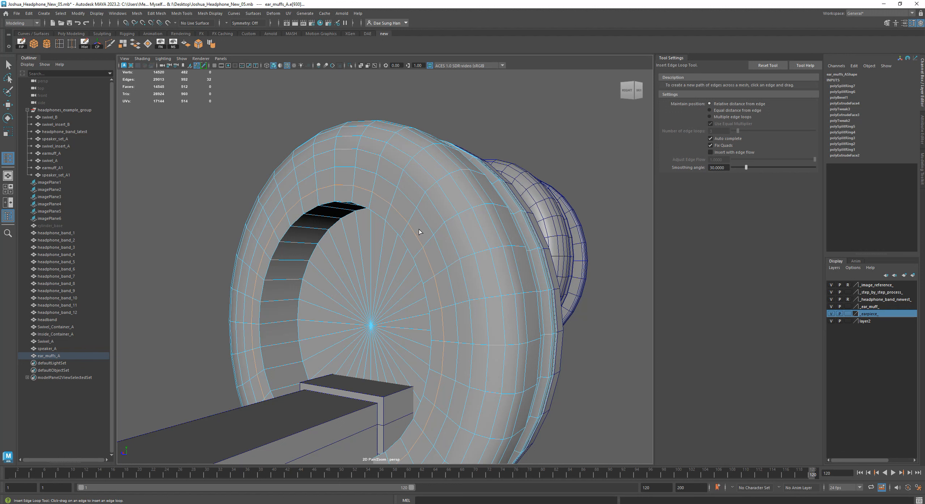
key(ctrl+z)
key(ctrl+z)
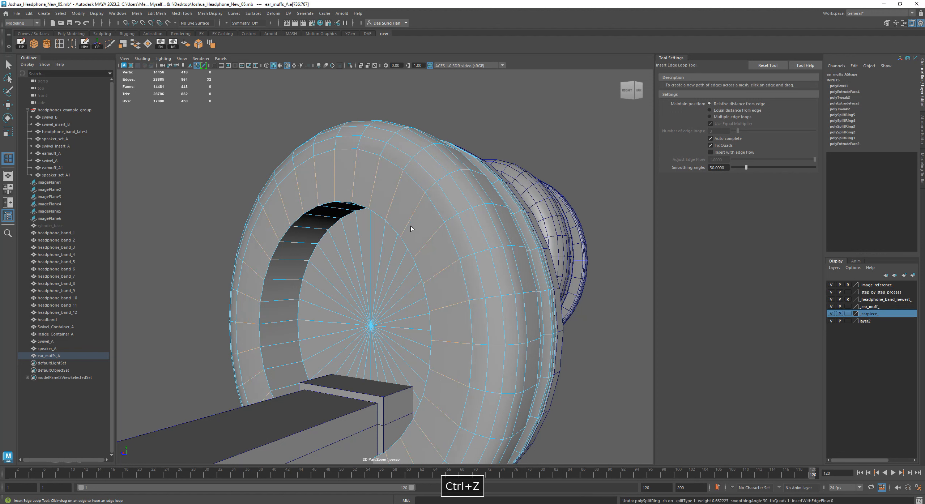
key(w)
right_drag(328, 173, 378, 141)
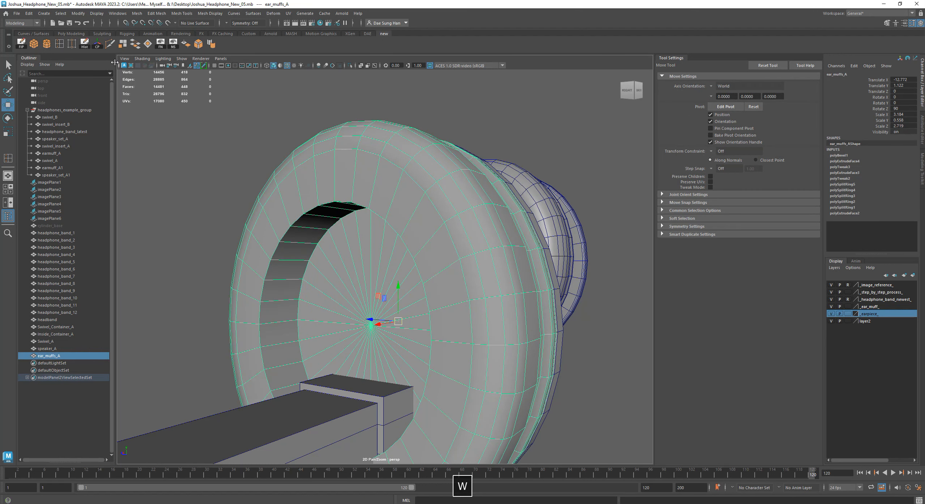
Step: Insert two evenly spaced edge loops around the ear muff's flat front rim, using the Multiple edge loops option
click(59, 46)
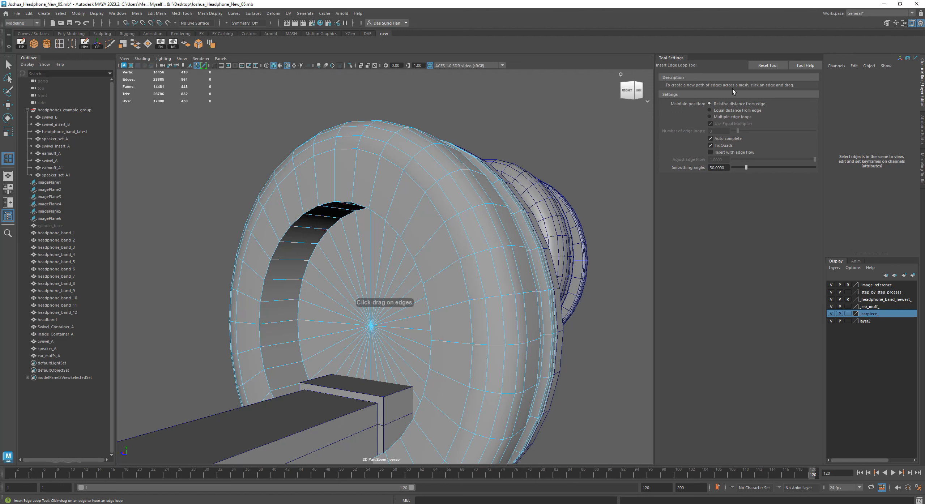
click(710, 117)
click(397, 198)
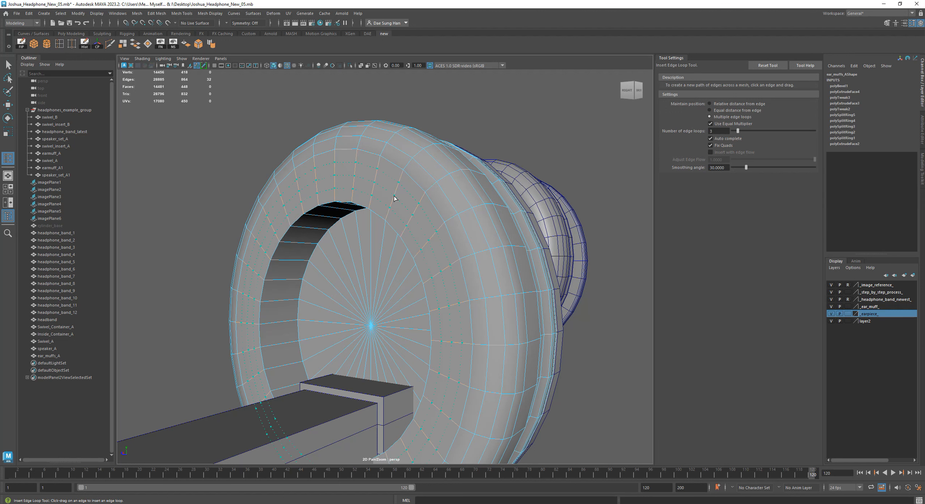
alt+drag(415, 232, 440, 149)
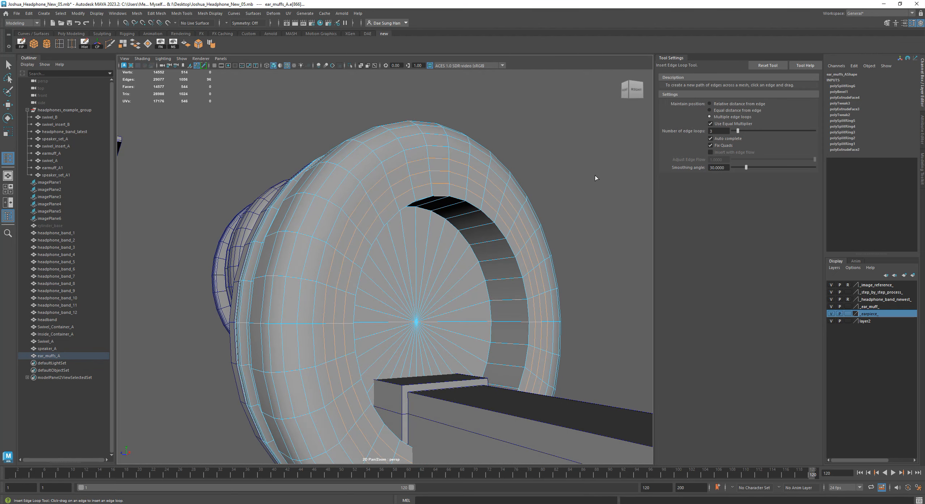
key(ctrl+z)
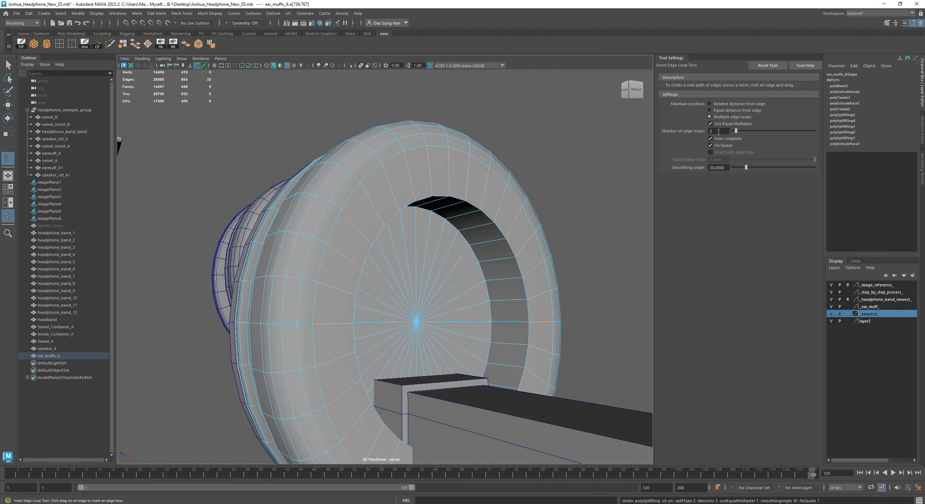
click(429, 172)
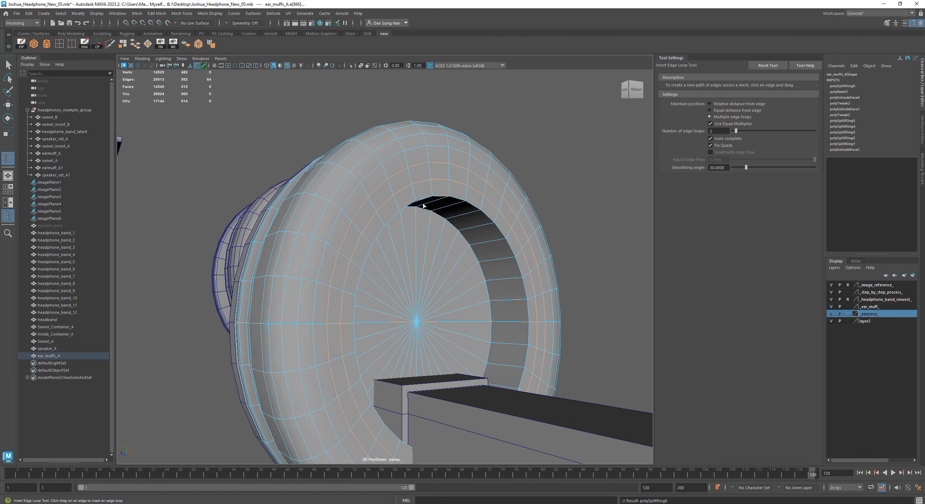
Step: Move the edge loop at the ear muff's inner opening inward to round off the front rim
key(w)
alt+drag(492, 173, 411, 141)
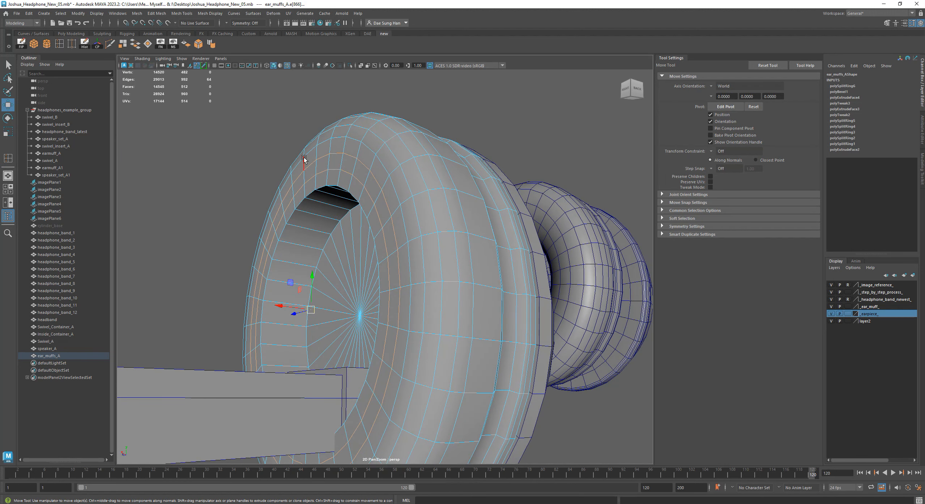
alt+drag(357, 181, 481, 228)
alt+middle_drag(480, 218, 398, 242)
alt+right_drag(399, 242, 389, 335)
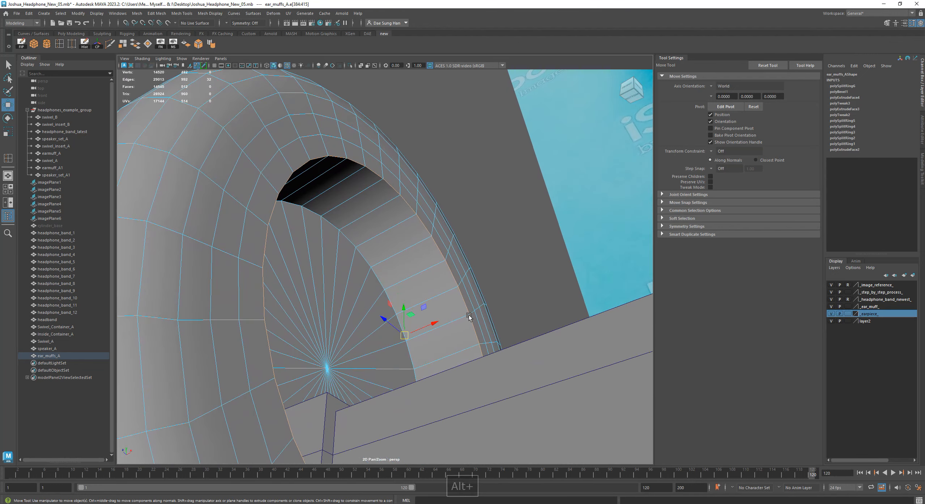
drag(434, 325, 336, 232)
click(485, 279)
click(405, 232)
key(1)
alt+right_drag(297, 170, 337, 169)
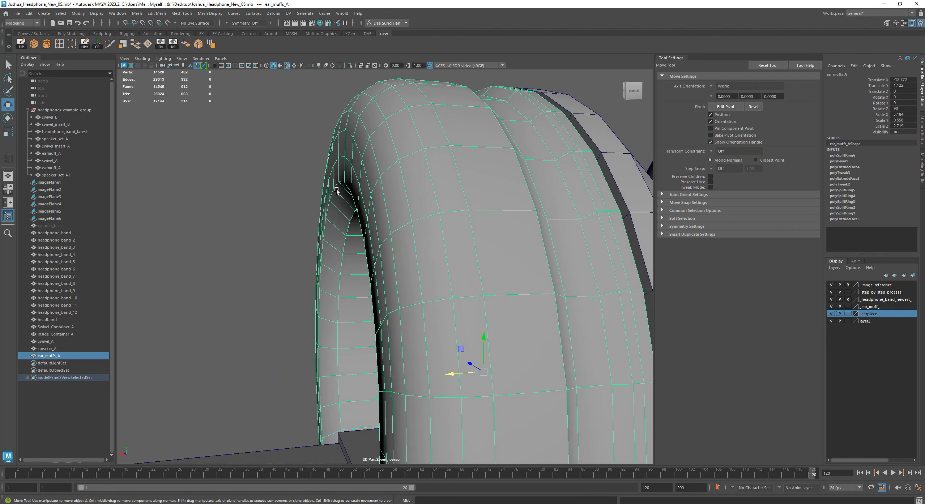
Step: Select an edge loop on the ear muff's rounded rim and shift it slightly along the X axis
alt+drag(331, 168, 347, 157)
right_drag(347, 157, 346, 134)
double_click(354, 156)
mouse_move(398, 185)
alt+mouse_down()
mouse_move(421, 197)
mouse_move(413, 188)
alt+mouse_up()
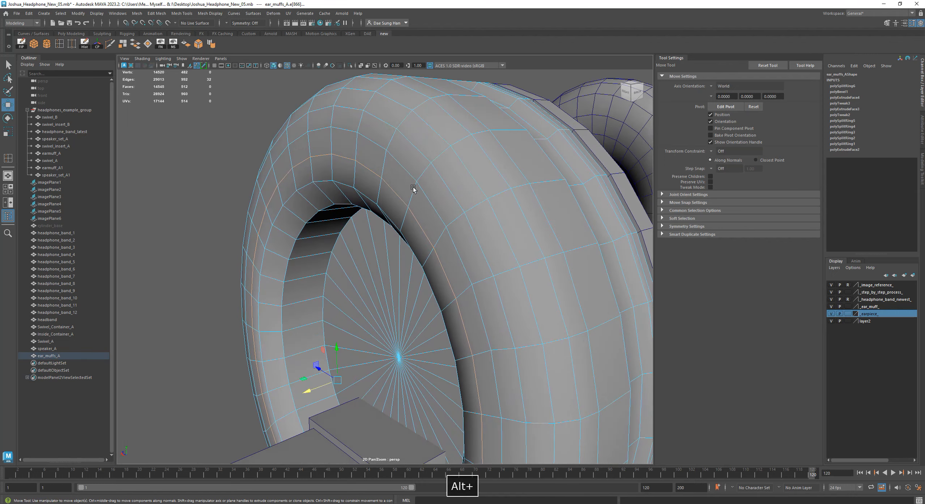
alt+drag(438, 219, 386, 137)
alt+drag(551, 220, 370, 138)
alt+drag(390, 178, 460, 177)
alt+drag(369, 164, 366, 184)
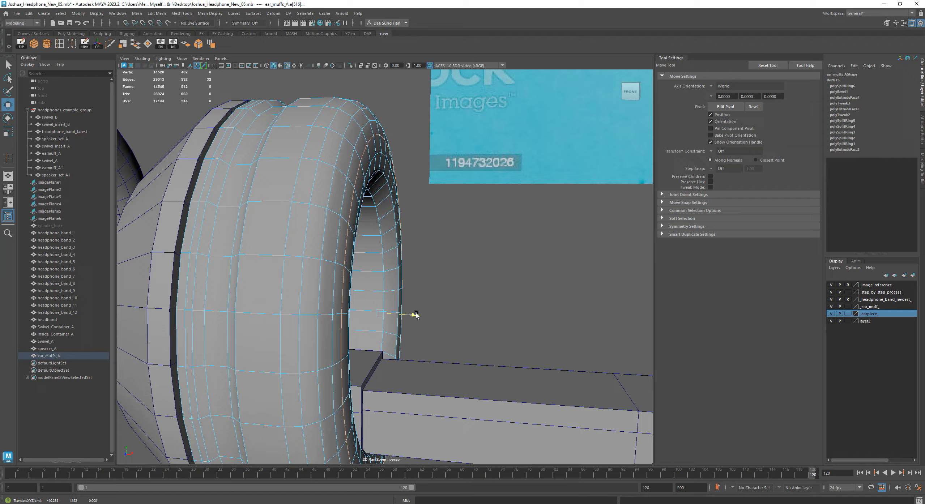
Step: Preview the ear muff smoothed, clear the selection and hide the wireframe overlay
mouse_move(470, 259)
alt+mouse_down()
mouse_move(354, 255)
mouse_move(337, 245)
mouse_move(480, 263)
alt+mouse_up()
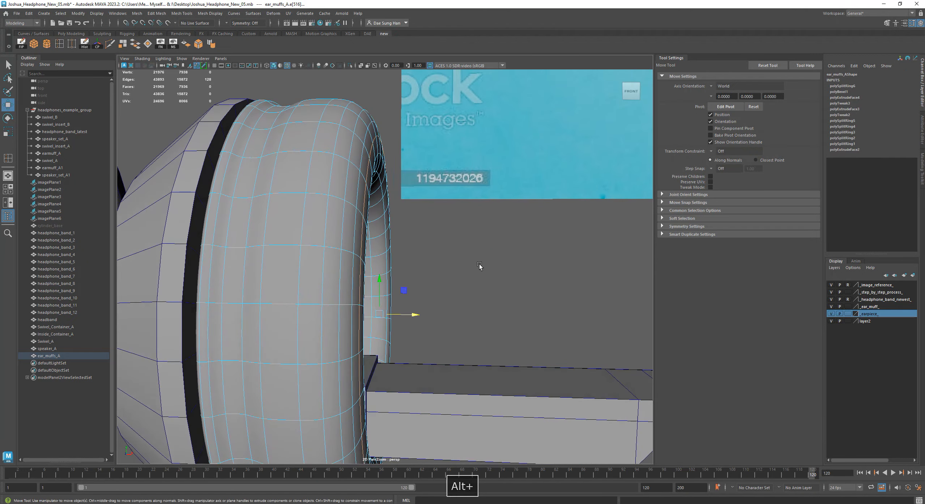
alt+drag(381, 142, 411, 160)
alt+drag(307, 104, 414, 277)
click(574, 194)
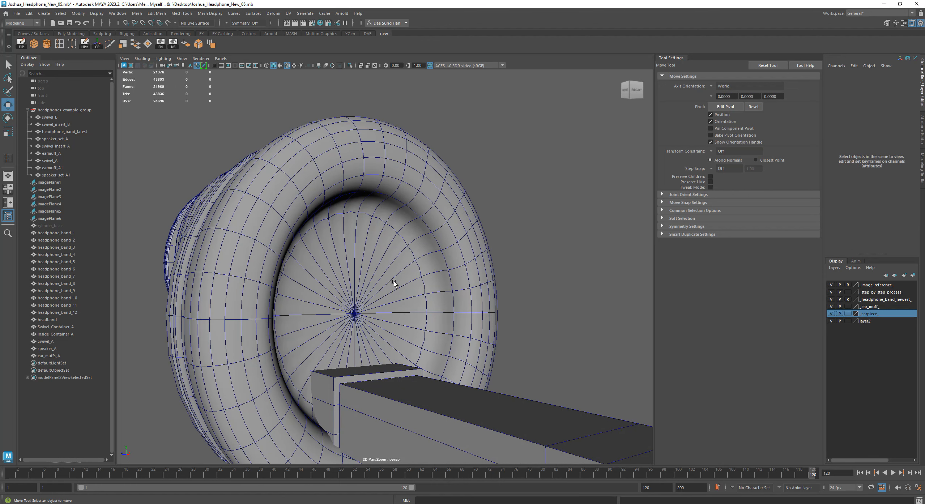
key(alt+s)
alt+drag(395, 283, 382, 302)
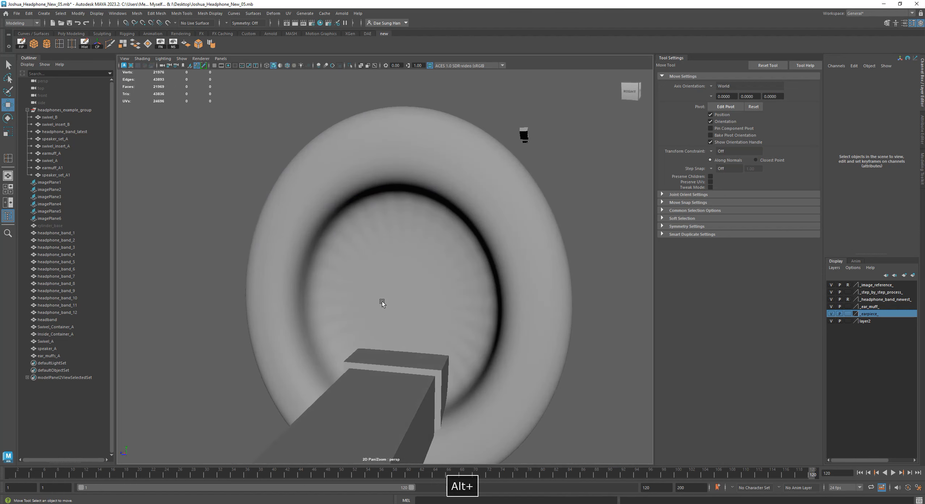
Step: Return the ear muff to its unsmoothed display and switch it to face selection
click(429, 260)
key(1)
alt+drag(432, 260, 461, 203)
right_drag(461, 174, 462, 196)
double_click(513, 272)
alt+drag(514, 272, 471, 253)
alt+right_drag(470, 253, 391, 243)
click(550, 363)
alt+drag(398, 311, 445, 310)
alt+right_drag(445, 310, 487, 308)
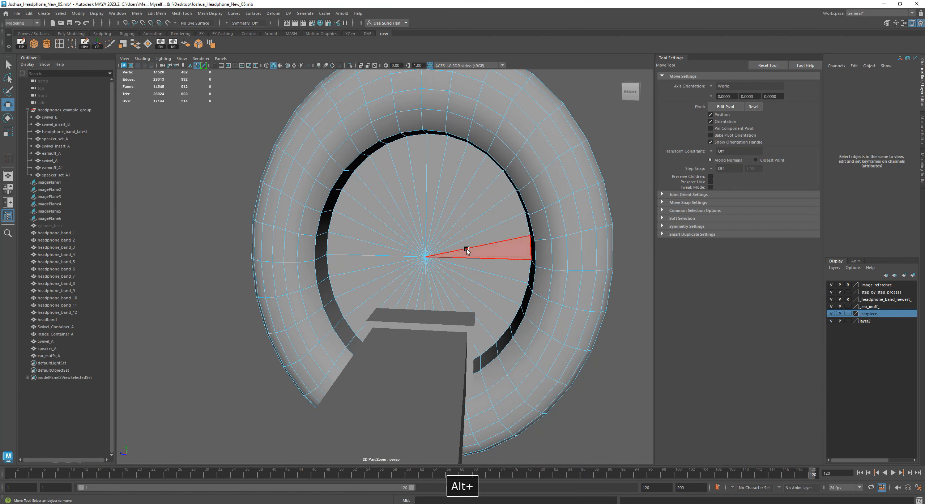
Step: Select only the faces of the ear muff's recessed inner disc, excluding the faces on its back side
double_click(440, 270)
alt+drag(371, 357, 504, 333)
alt+right_drag(504, 334, 326, 318)
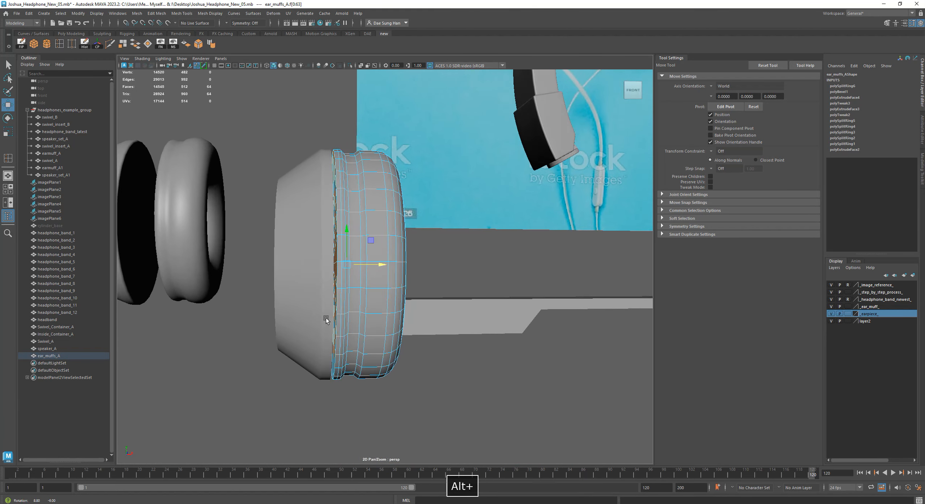
key(4)
mouse_move(438, 266)
alt+mouse_down()
mouse_move(448, 273)
mouse_move(434, 276)
mouse_move(442, 264)
mouse_move(436, 277)
alt+mouse_up()
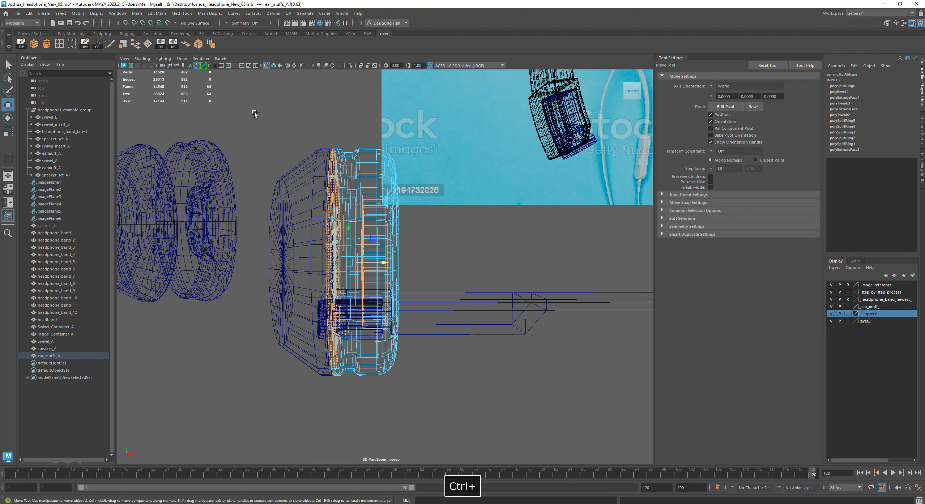
ctrl+drag(256, 110, 345, 436)
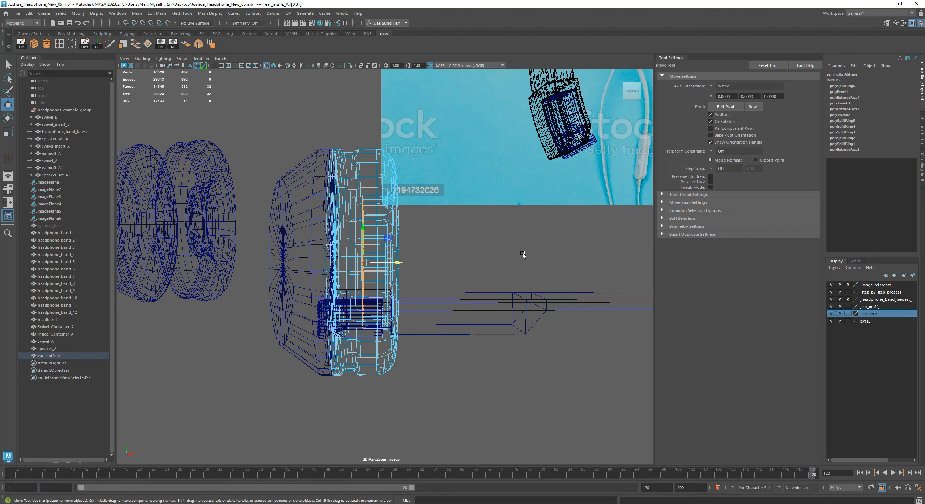
key(5)
Step: Extrude the recessed disc faces and scale them slightly inward to form a border ring, checking the smoothed result
mouse_move(407, 263)
alt+mouse_down()
mouse_move(440, 232)
mouse_move(435, 242)
alt+mouse_up()
alt+right_drag(435, 242, 462, 241)
alt+middle_drag(428, 179, 413, 196)
alt+drag(413, 196, 341, 196)
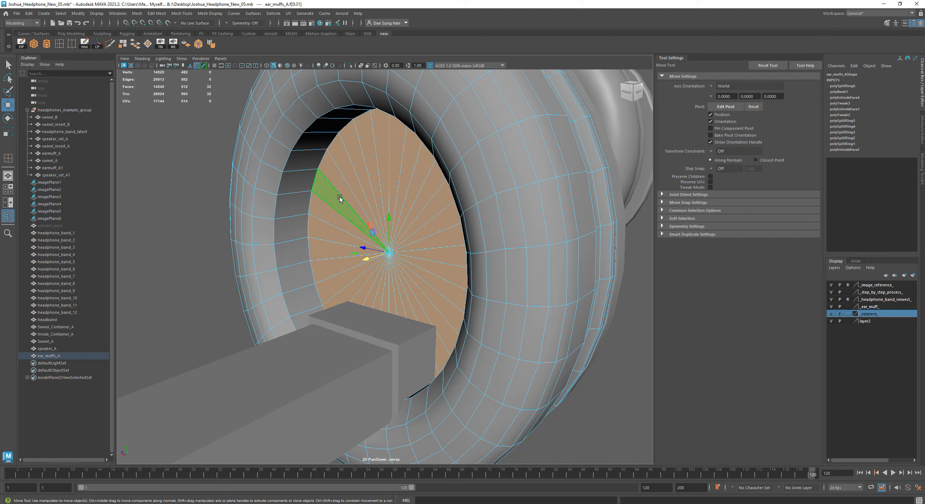
shift+right_drag(182, 184, 180, 197)
alt+drag(396, 290, 443, 268)
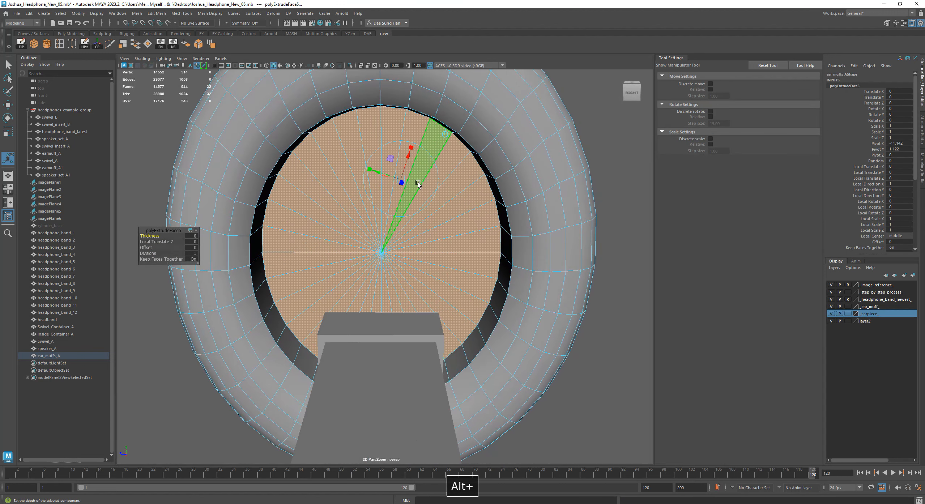
key(r)
alt+drag(618, 345, 365, 274)
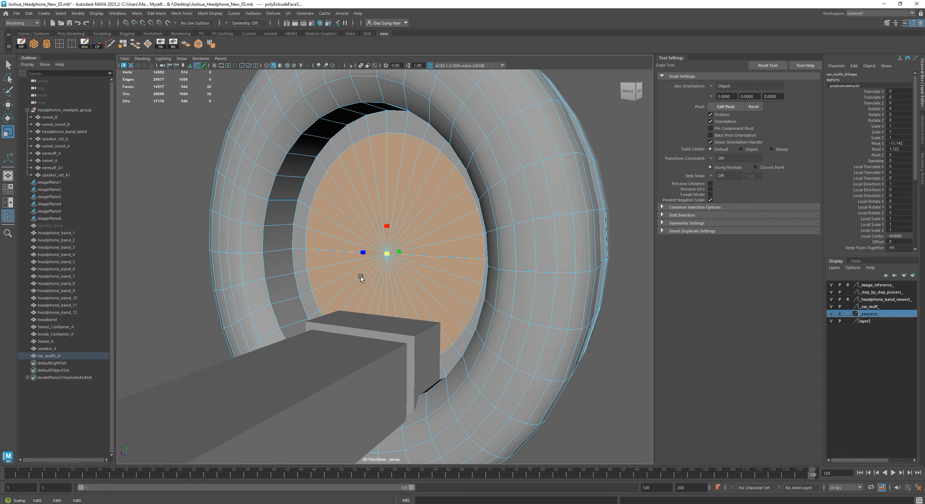
alt+drag(360, 276, 410, 141)
alt+drag(475, 238, 380, 182)
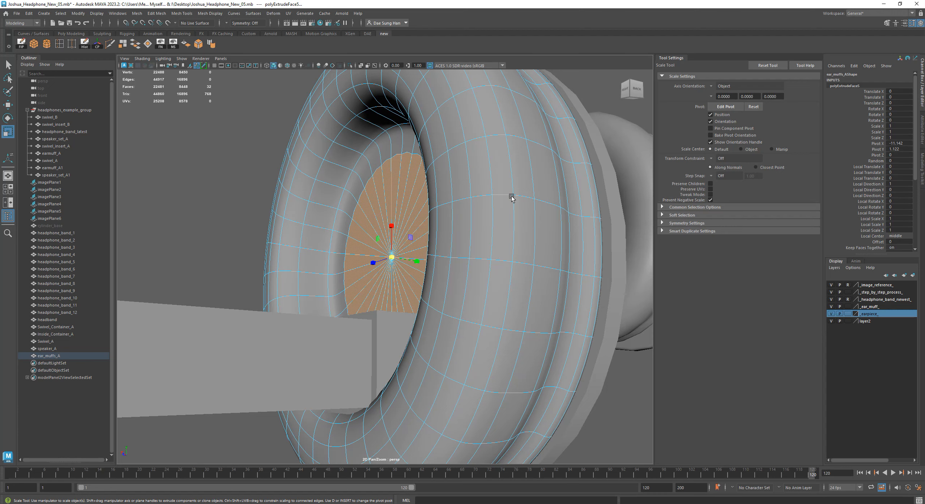
alt+right_drag(511, 197, 390, 179)
right_drag(389, 139, 424, 125)
click(484, 90)
alt+drag(447, 214, 536, 208)
click(402, 226)
alt+right_drag(536, 208, 495, 239)
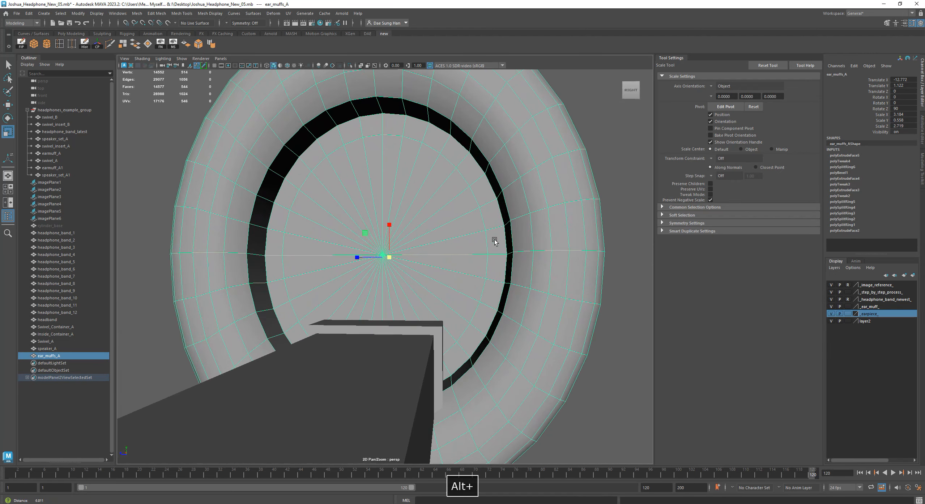
key(z)
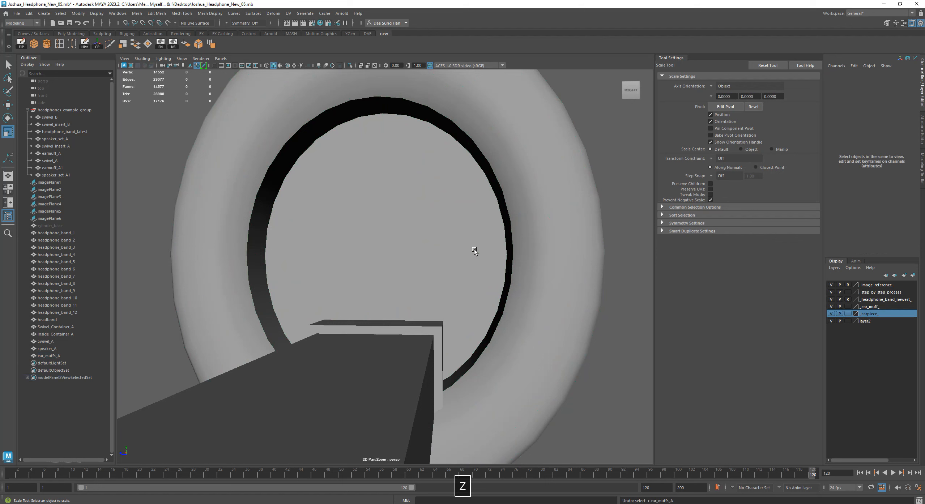
key(z)
key(z)
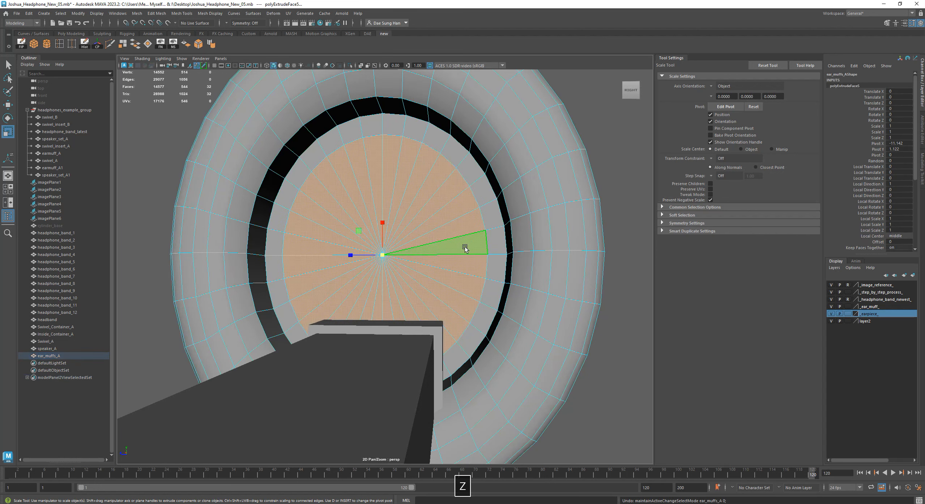
Step: Extrude the inner disc faces again and scale them uniformly toward the center to form a second, wider ring
alt+drag(526, 275, 382, 269)
alt+drag(403, 202, 418, 188)
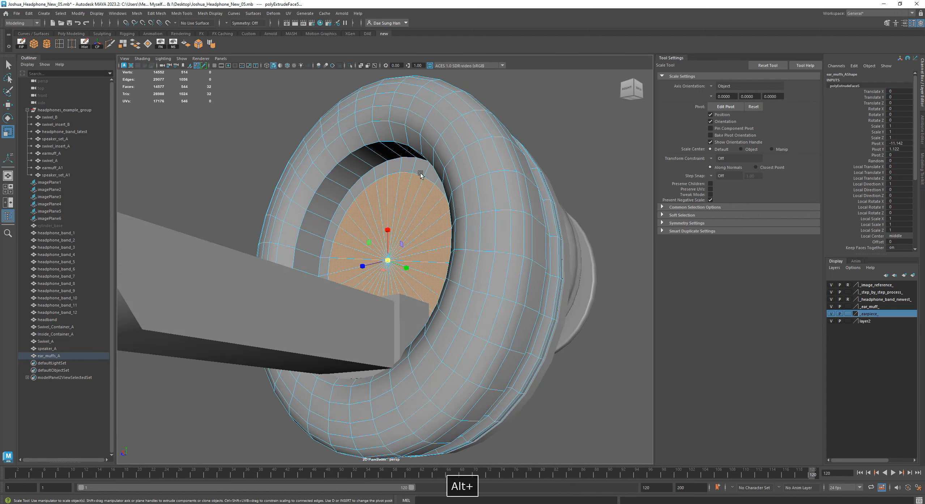
alt+drag(438, 185, 424, 279)
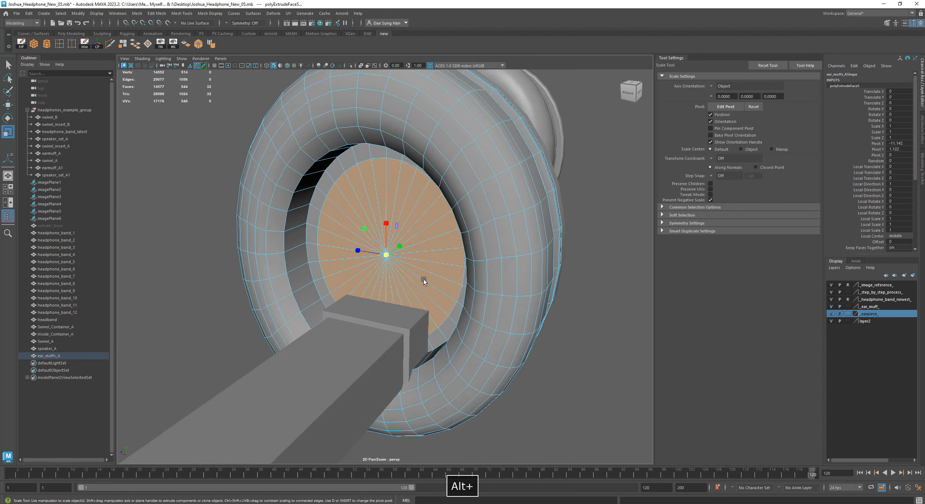
shift+right_click(594, 265)
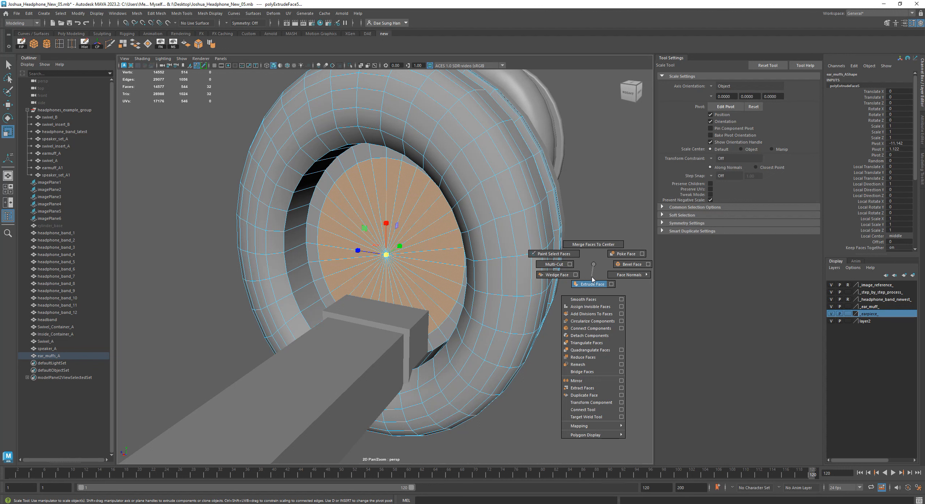
click(592, 279)
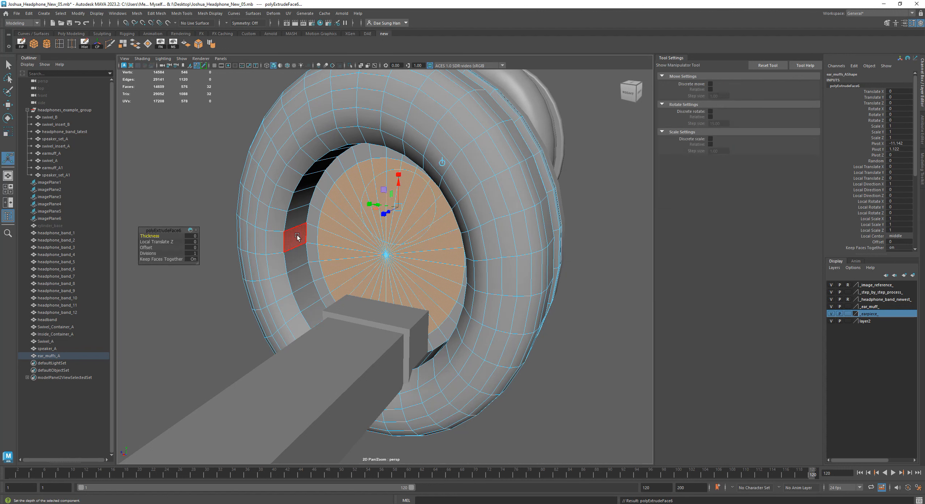
key(r)
drag(387, 255, 344, 280)
alt+drag(345, 280, 379, 259)
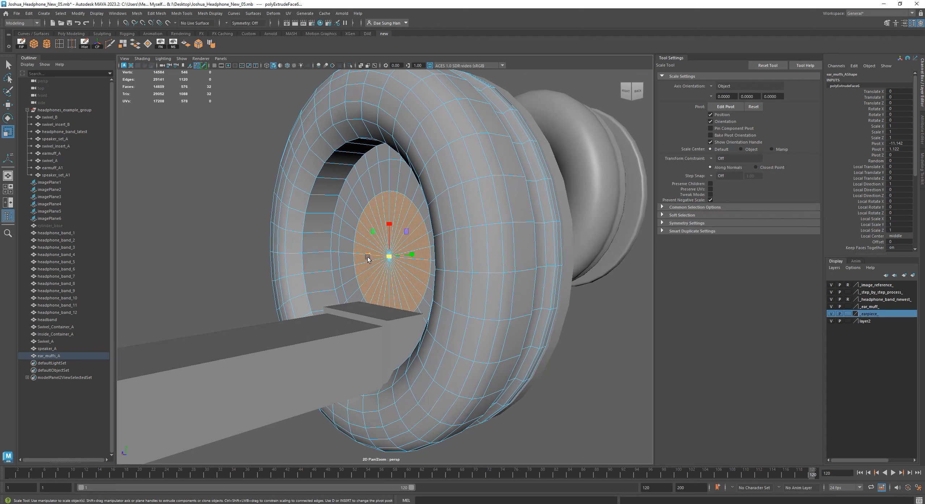
Step: Return the ear muff to object mode and turn on its smoothed preview
key(w)
click(196, 232)
right_drag(322, 203, 398, 163)
click(193, 194)
click(356, 205)
key(3)
Step: Compare the ear muff's smoothed and unsmoothed shape, examining the recessed disc and the side profile
alt+drag(337, 208, 503, 269)
click(563, 252)
click(437, 239)
key(1)
click(566, 268)
click(489, 221)
key(3)
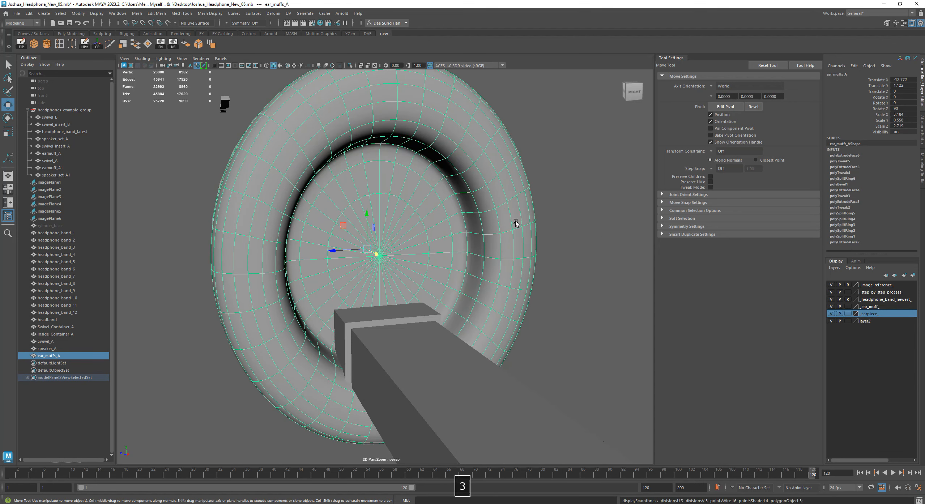
click(590, 241)
alt+drag(502, 260, 434, 255)
alt+right_drag(434, 255, 385, 251)
alt+drag(385, 252, 361, 198)
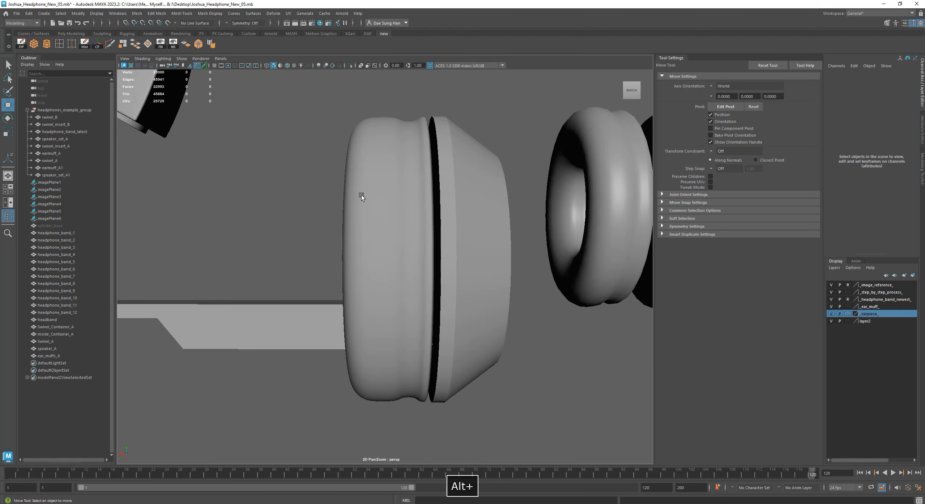
Step: Switch the smoothed ear muff to edge selection and select two edge loops around its front rim
click(362, 198)
alt+drag(433, 134, 312, 190)
key(1)
key(3)
right_drag(376, 180, 377, 159)
double_click(386, 166)
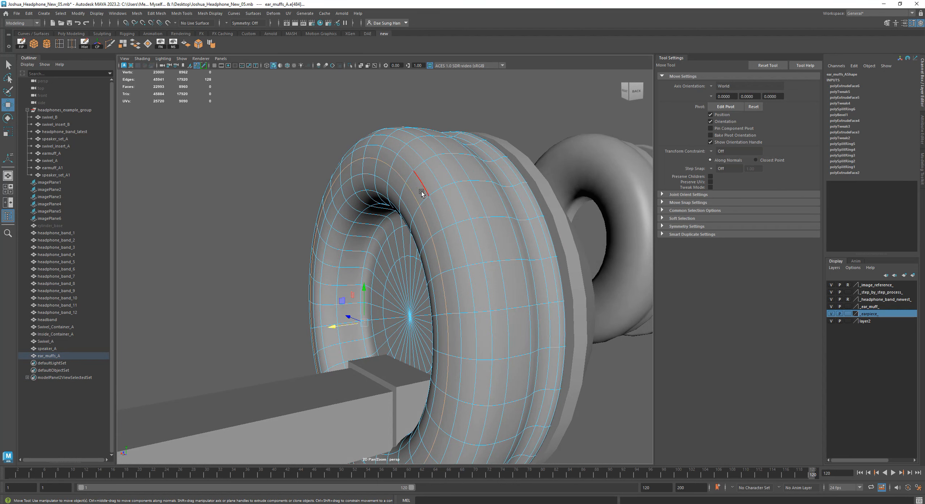
shift+double_click(395, 186)
Step: Examine the two selected rim edge loops from several angles with smoothing on and off
alt+drag(392, 187, 390, 228)
key(1)
key(3)
alt+drag(377, 165, 359, 263)
key(1)
key(3)
alt+drag(360, 133, 368, 232)
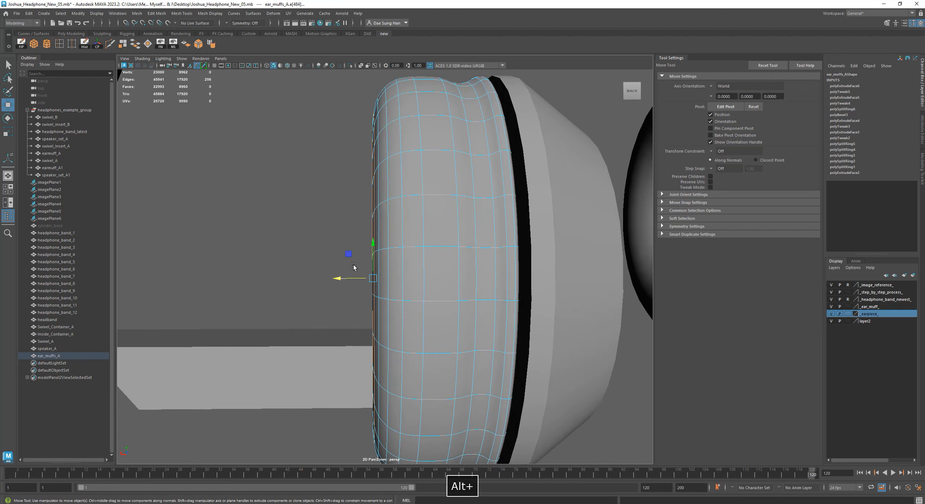
alt+drag(352, 269, 369, 237)
Step: Select the whole ear muff and compare its smoothed and unsmoothed form around the front opening
click(482, 199)
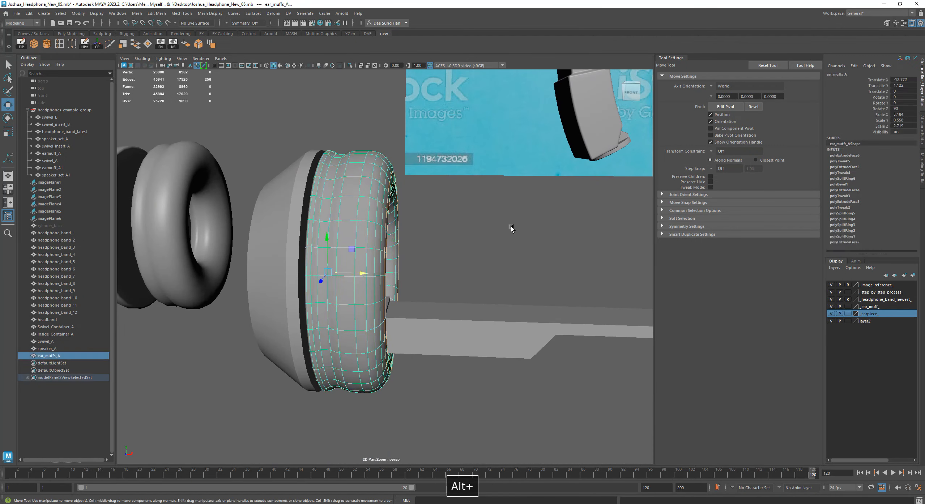
alt+drag(558, 260, 392, 231)
click(392, 231)
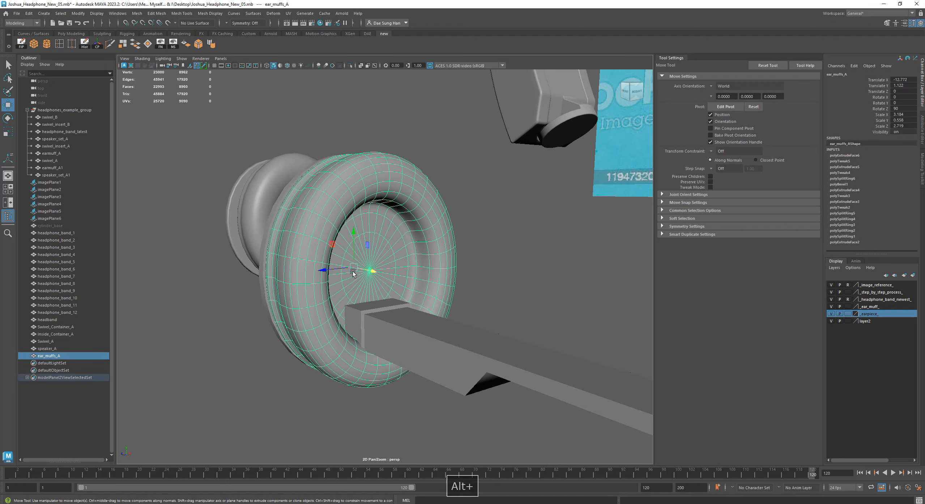
key(1)
alt+drag(516, 240, 478, 222)
key(3)
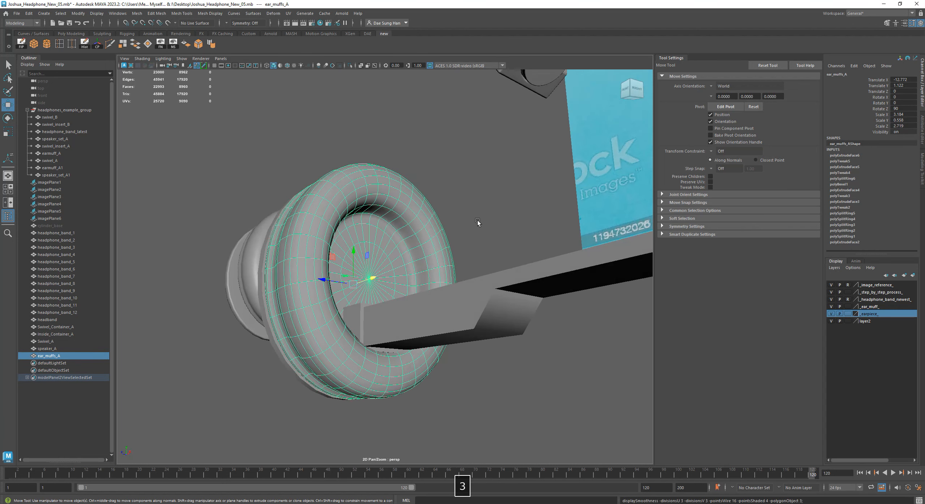
click(475, 220)
alt+drag(475, 220, 488, 310)
click(459, 264)
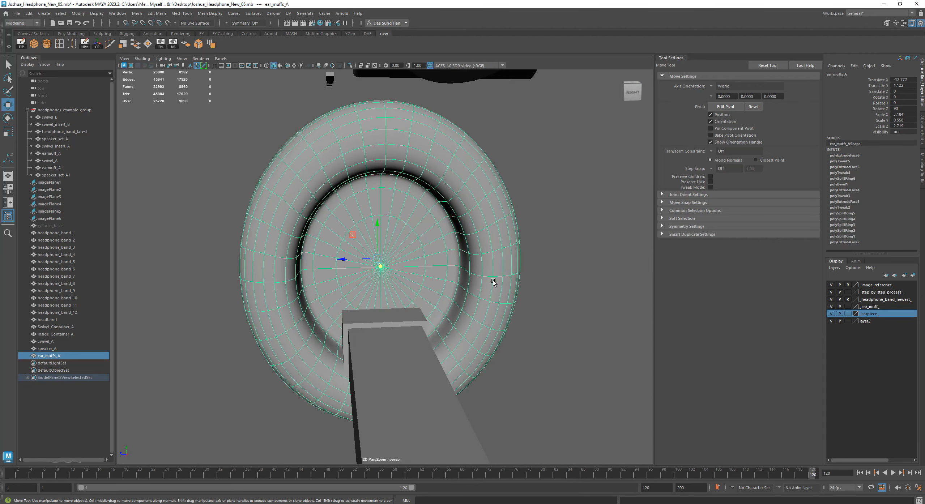
key(1)
mouse_move(430, 256)
alt+mouse_down()
mouse_move(412, 256)
mouse_move(404, 244)
mouse_move(452, 249)
mouse_move(387, 237)
mouse_move(426, 243)
alt+mouse_up()
Step: Examine the groove around the ear muff's outer side, comparing its edges with smoothing on and off
alt+right_drag(352, 212, 558, 289)
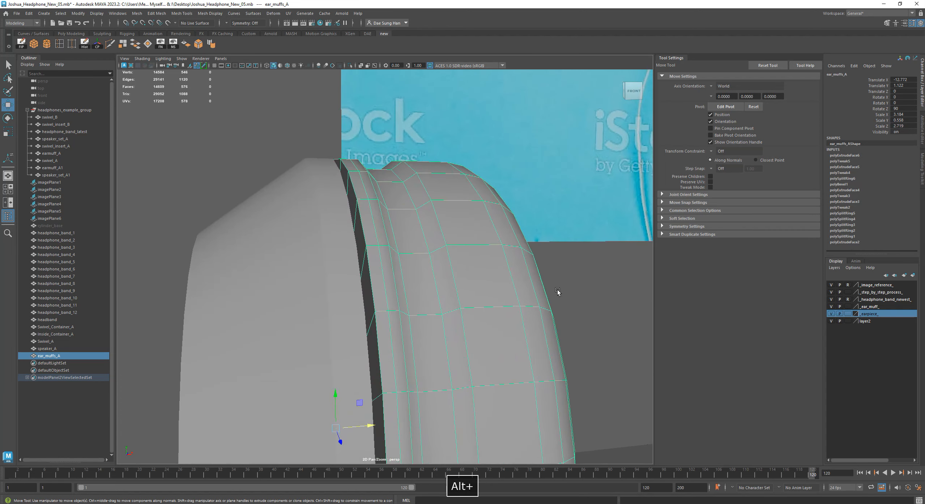
alt+drag(557, 289, 580, 292)
click(580, 293)
alt+drag(380, 234, 457, 240)
click(450, 251)
alt+right_drag(457, 240, 421, 254)
alt+middle_drag(421, 254, 427, 201)
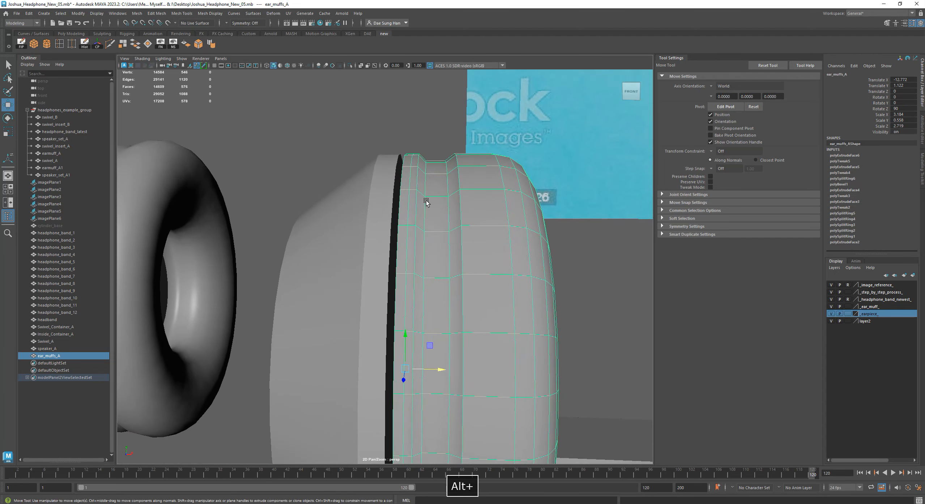
key(3)
alt+drag(427, 207, 269, 236)
mouse_move(418, 244)
alt+mouse_down()
mouse_move(408, 247)
mouse_move(417, 234)
alt+mouse_up()
key(1)
alt+right_drag(416, 235, 475, 264)
alt+drag(475, 263, 475, 261)
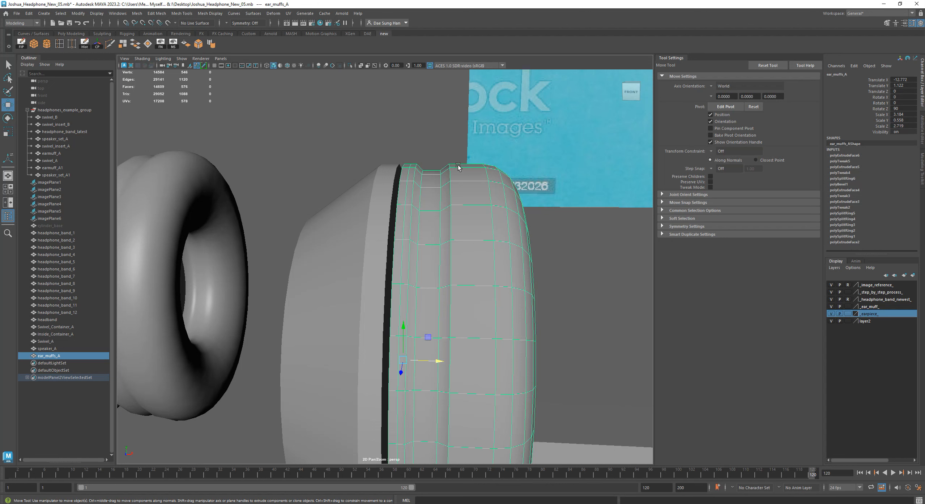
key(3)
key(1)
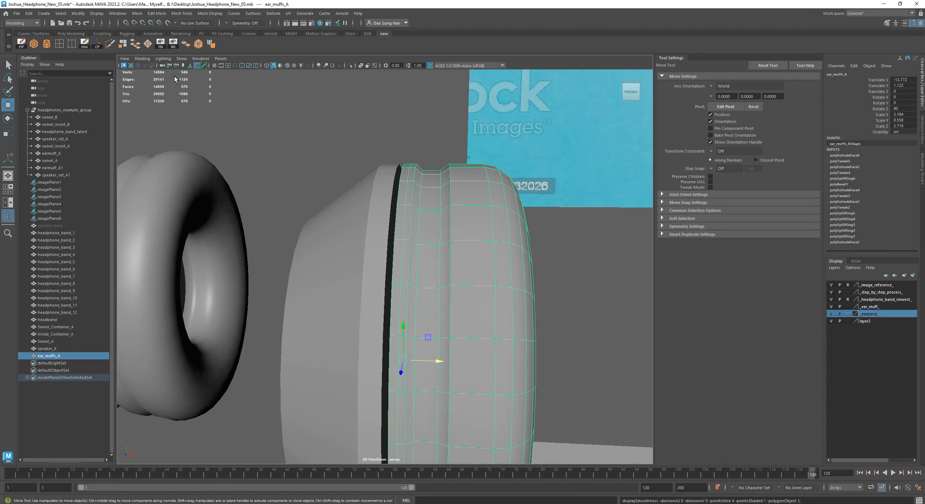
click(60, 44)
drag(461, 182, 461, 184)
key(ctrl+z)
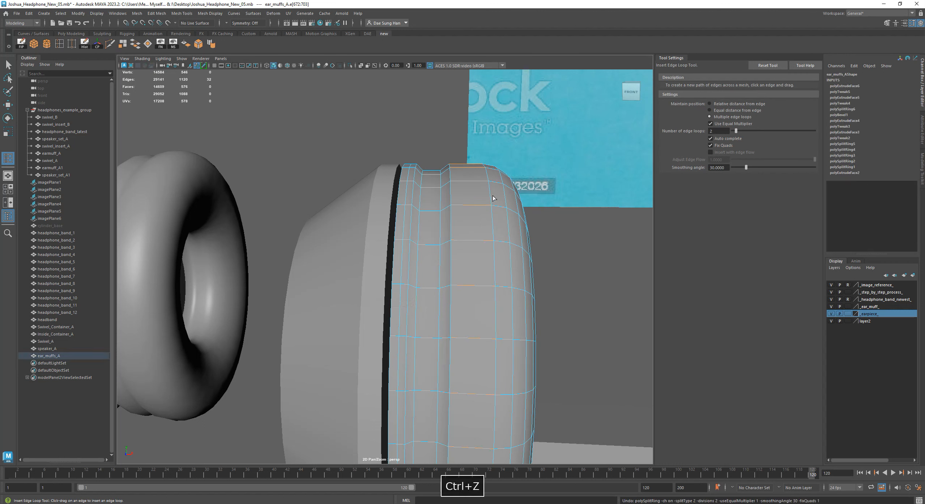
key(w)
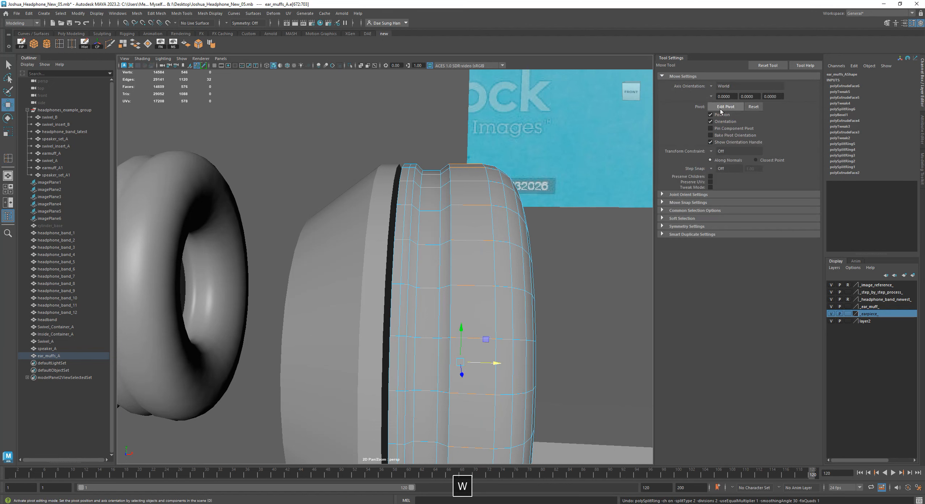
Step: Insert a single edge loop using relative distance close to the groove's front edge and preview the muff smoothed
click(60, 44)
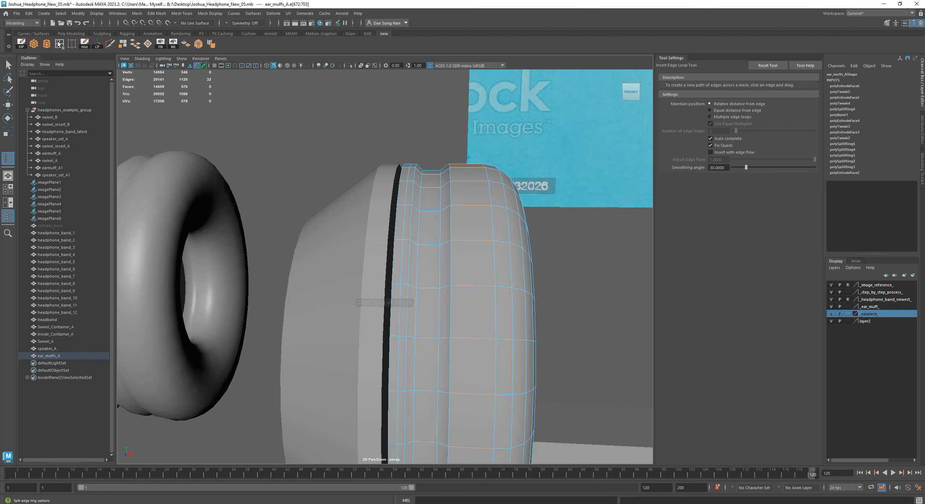
click(463, 182)
key(w)
click(493, 216)
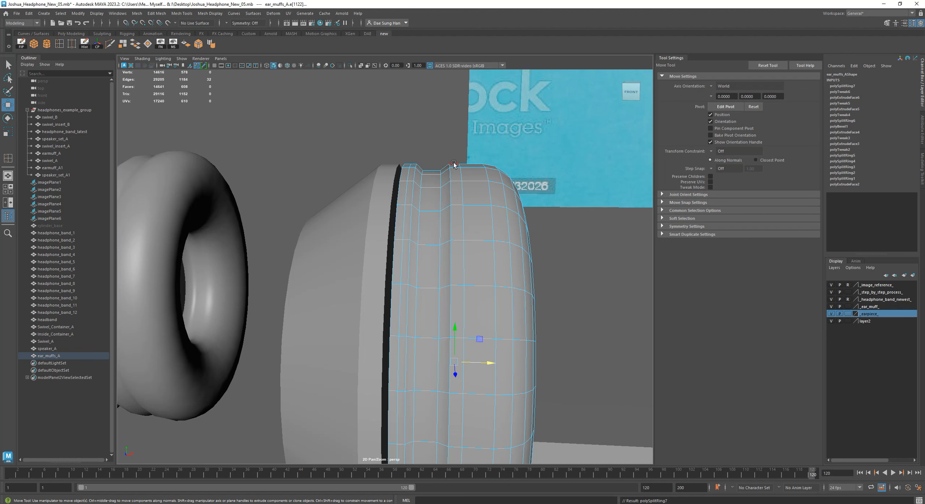
key(3)
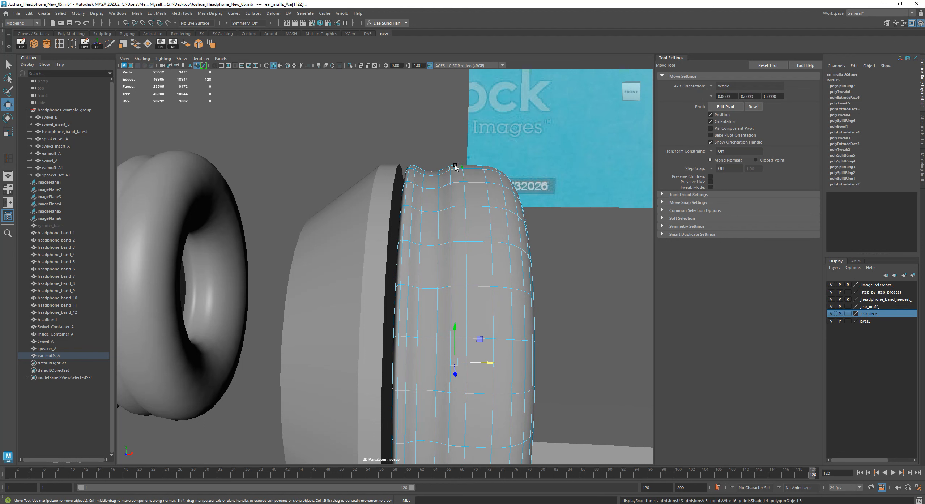
Step: Put the ear muff back in object mode and compare its back edge beside the earpiece smoothed and unsmoothed
click(630, 258)
right_drag(481, 229, 525, 203)
click(605, 228)
alt+drag(605, 227, 487, 246)
click(438, 245)
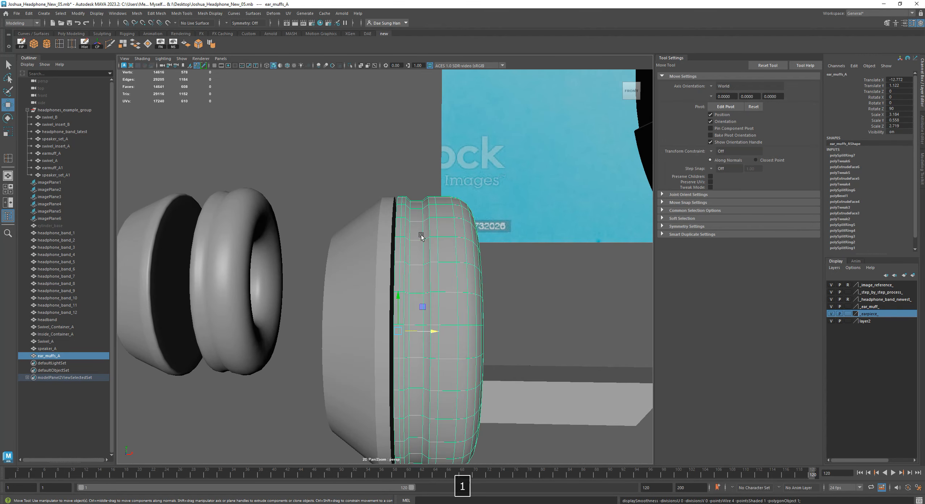
alt+drag(426, 237, 419, 258)
alt+right_drag(420, 258, 450, 208)
key(3)
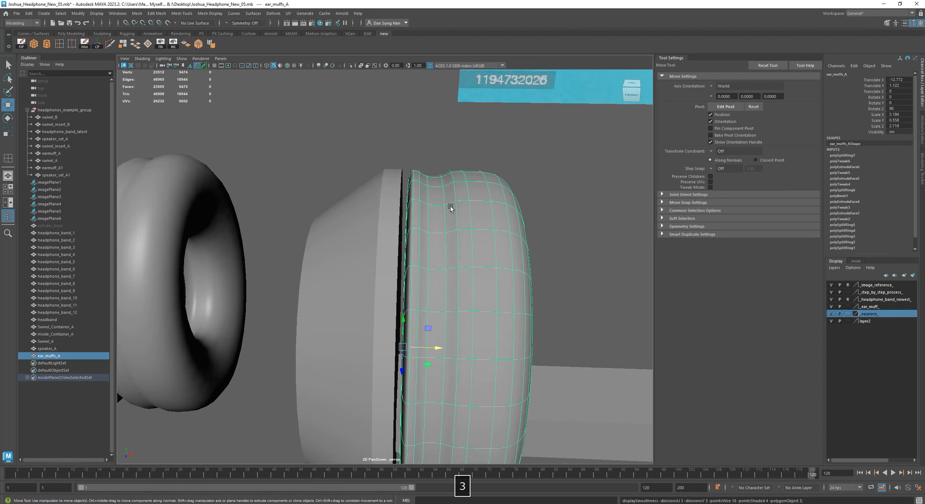
alt+right_drag(403, 181, 471, 184)
alt+drag(457, 173, 432, 133)
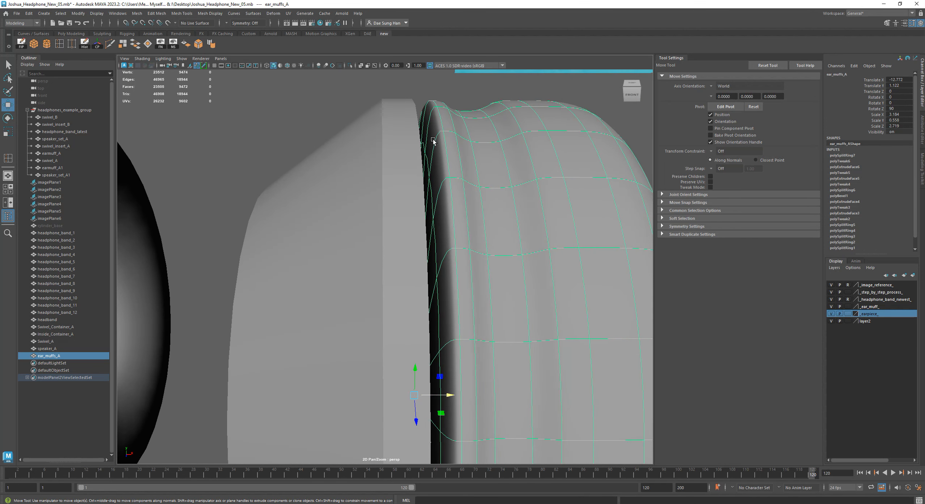
key(1)
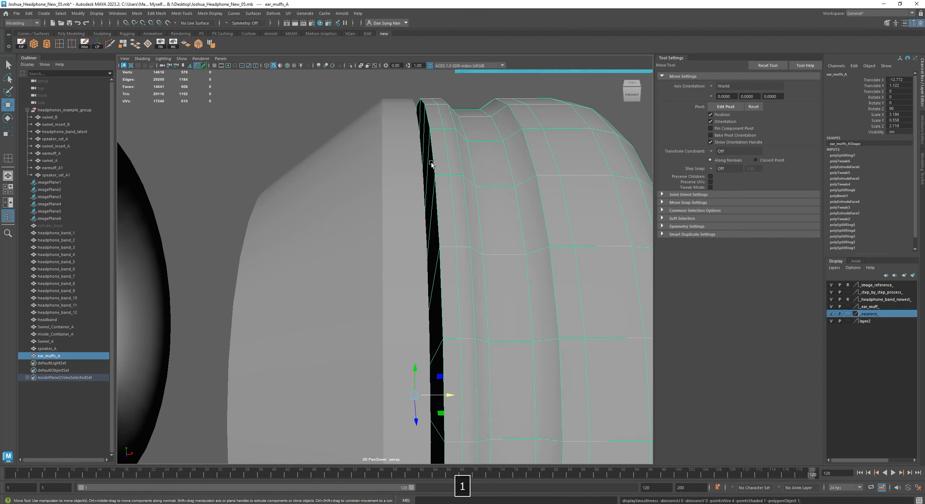
Step: Isolate the ear muff in the perspective view and switch it to face selection with nothing selected
click(349, 66)
alt+drag(366, 184, 497, 241)
alt+right_drag(497, 240, 409, 313)
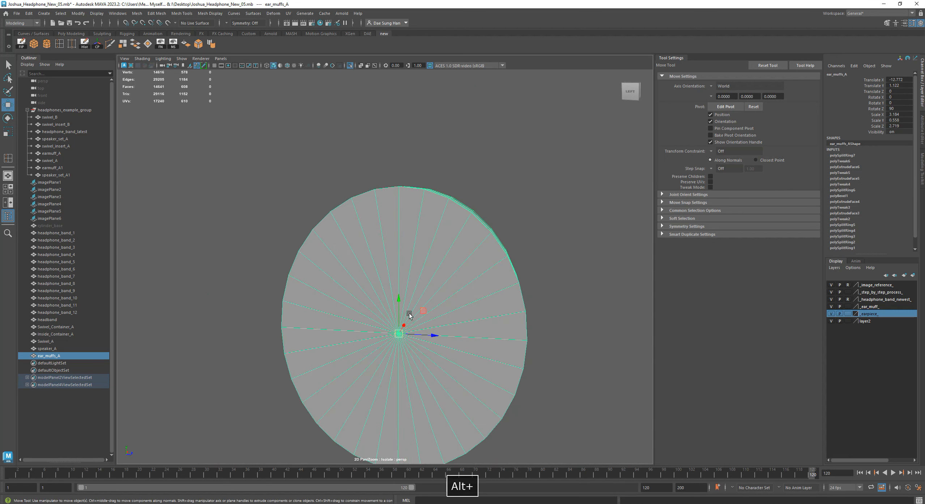
alt+drag(409, 313, 348, 283)
alt+middle_drag(348, 283, 326, 247)
alt+drag(326, 247, 343, 242)
right_click(360, 189)
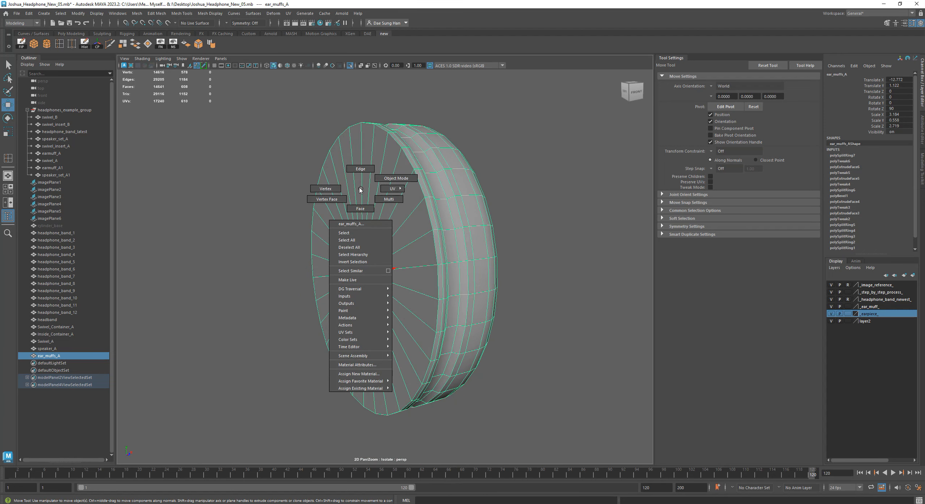
click(364, 204)
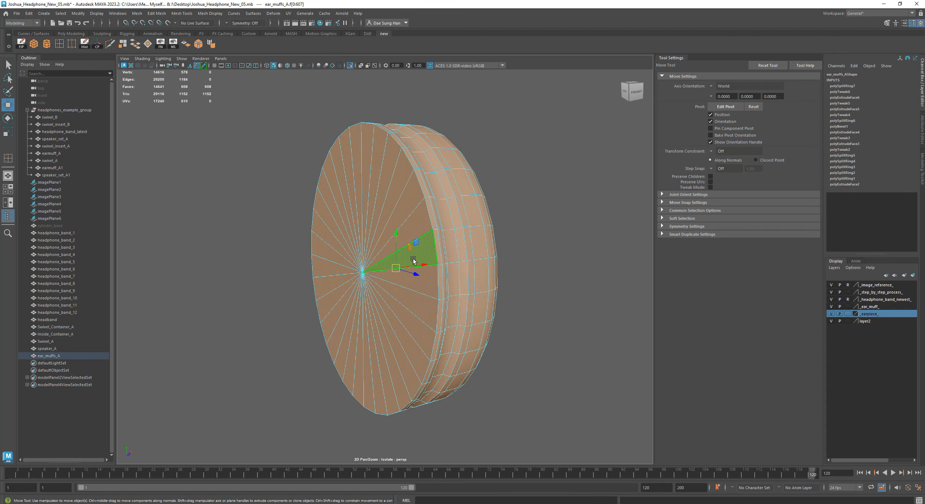
click(558, 255)
alt+drag(527, 264, 471, 258)
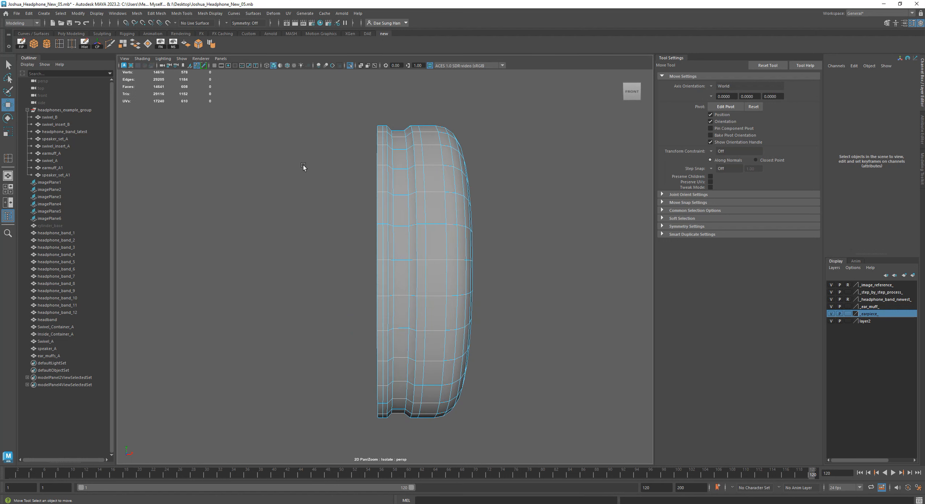
Step: In wireframe display, select the faces along the ear muff's back edge, and restore the shaded display
key(4)
alt+drag(319, 141, 338, 151)
drag(308, 86, 310, 414)
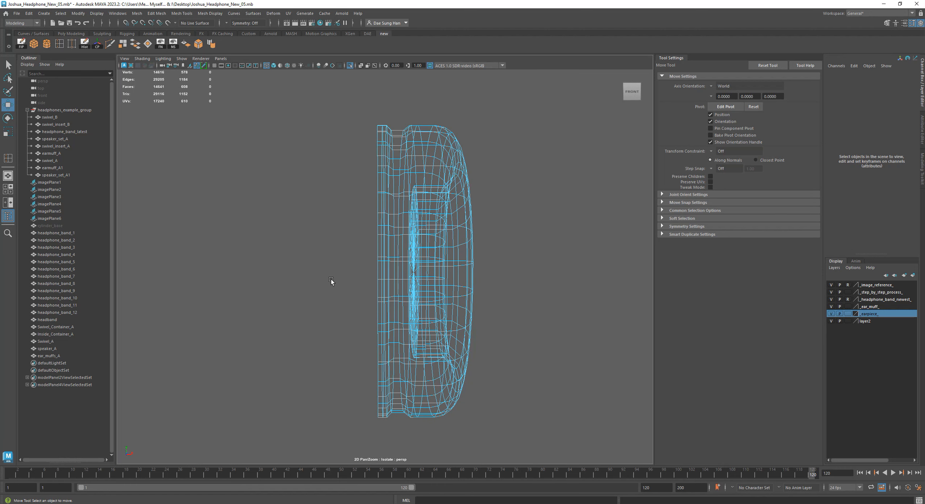
drag(284, 178, 378, 464)
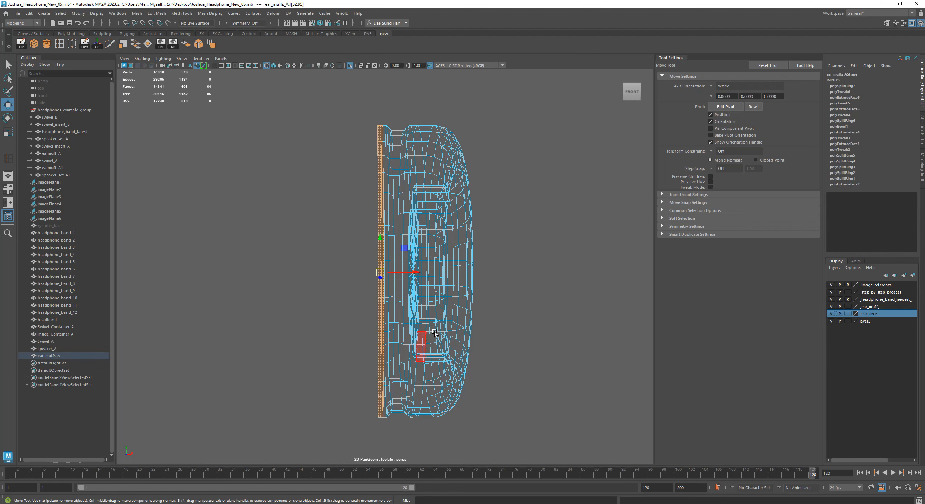
key(5)
mouse_move(498, 232)
alt+mouse_down()
mouse_move(599, 232)
mouse_move(492, 233)
alt+mouse_up()
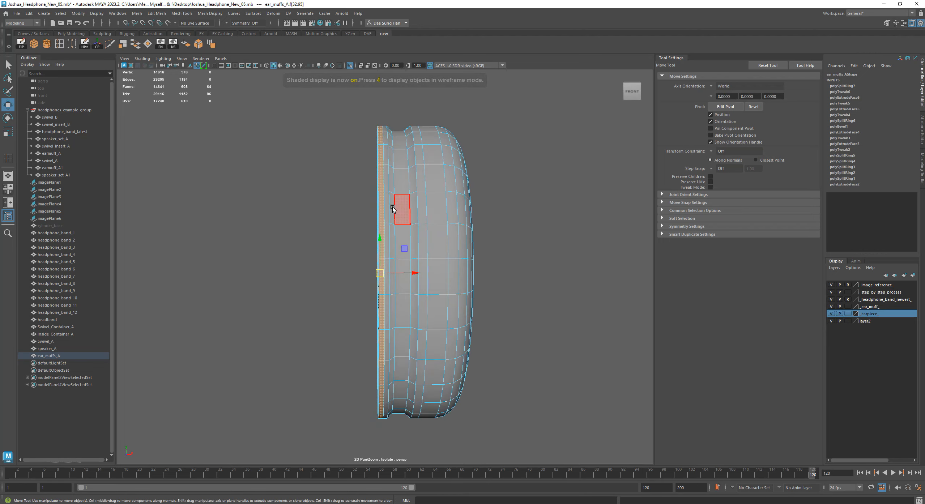
Step: In the front view's wireframe, deselect the narrow side faces so only the flat back cap faces remain selected
key(space)
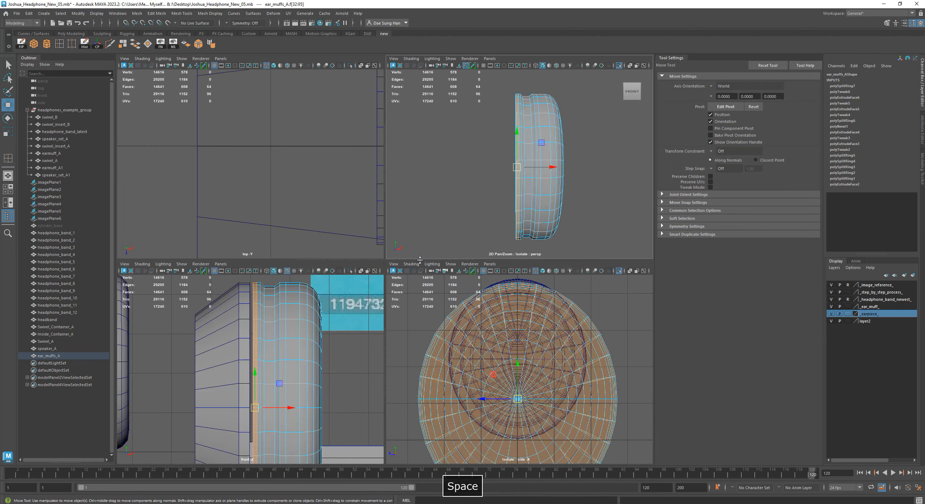
key(space)
alt+right_drag(495, 324, 453, 309)
alt+middle_drag(401, 305, 392, 258)
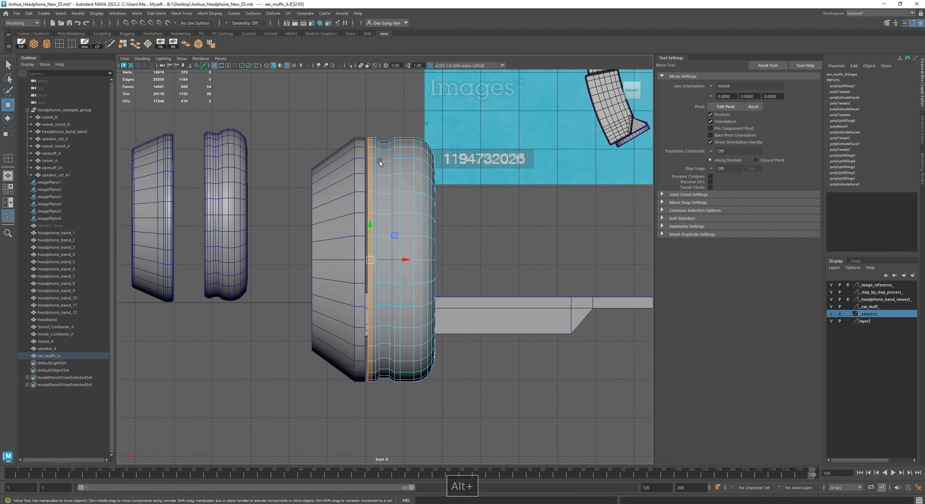
key(4)
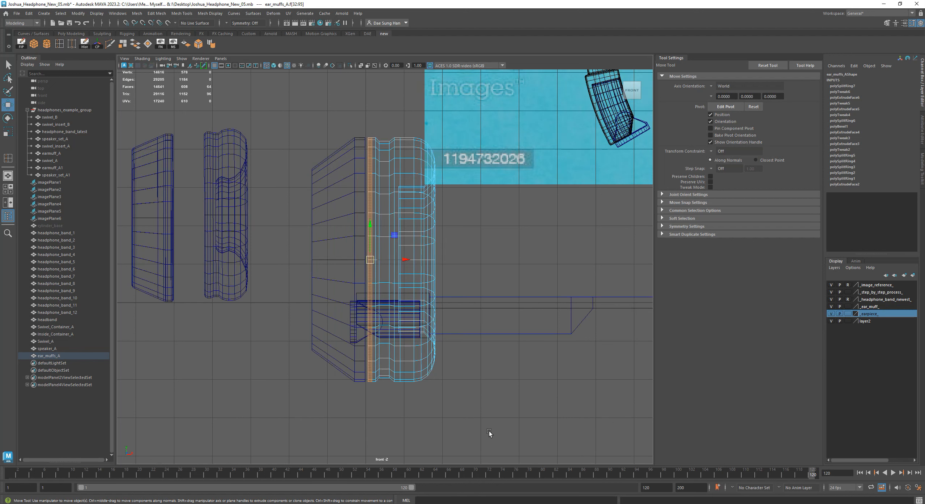
ctrl+drag(545, 431, 389, 146)
drag(376, 95, 371, 84)
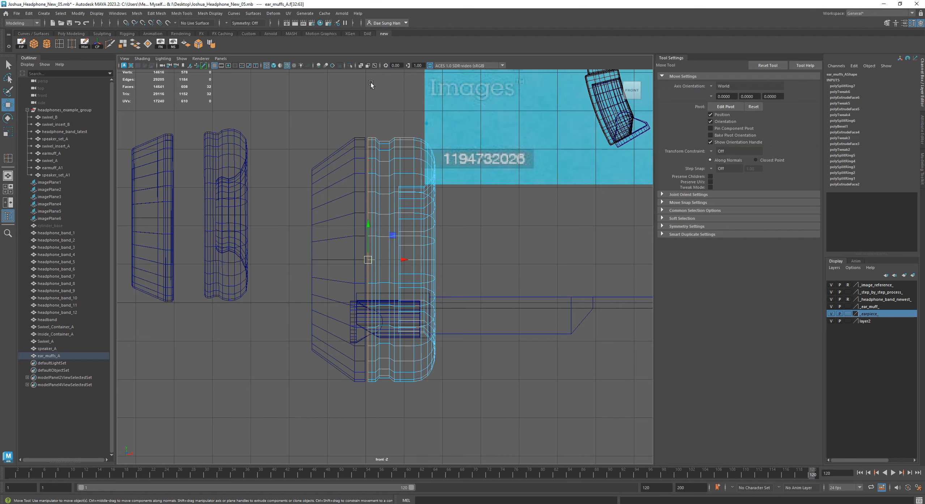
key(space)
key(space)
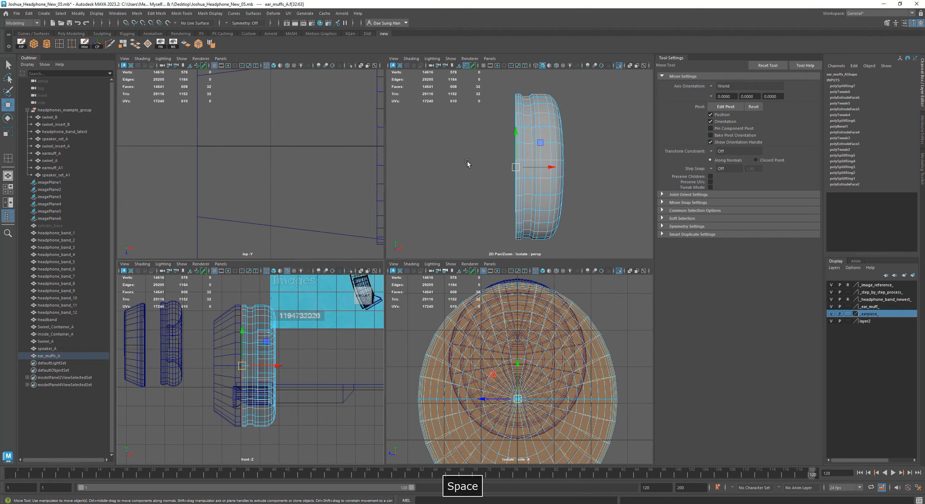
Step: Extrude the ear muff's back cap faces and scale them slightly inward to form a thin border ring
alt+drag(395, 214, 509, 259)
shift+right_drag(521, 197, 518, 213)
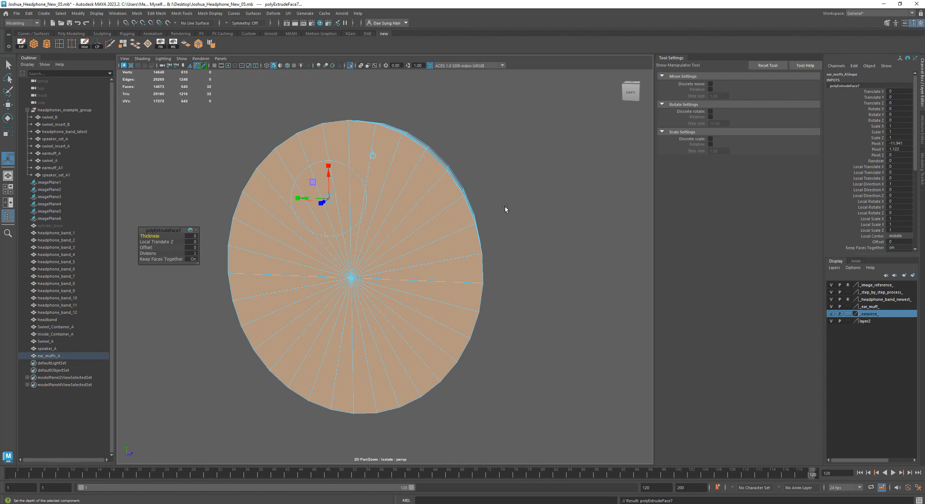
key(r)
alt+drag(408, 271, 341, 283)
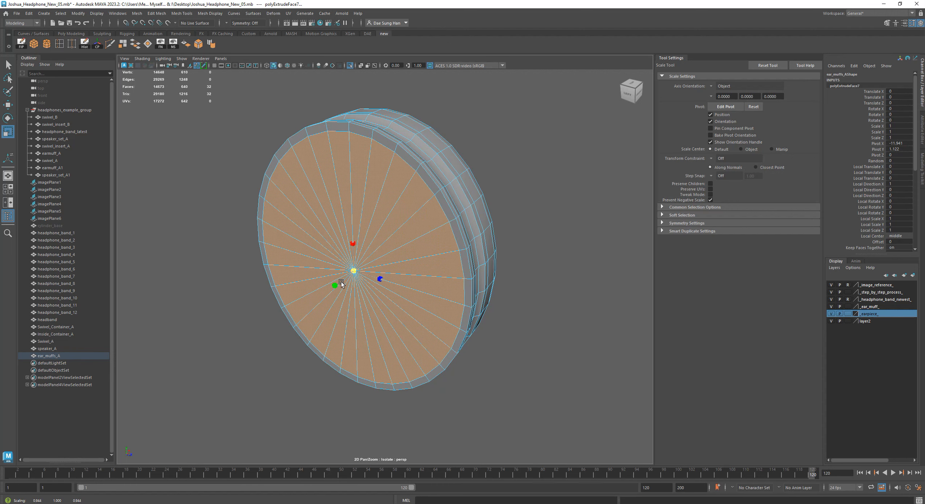
Step: Examine the ear muff's thin back border ring from several angles in both smoothed and unsmoothed display
alt+drag(373, 288, 356, 276)
key(3)
key(1)
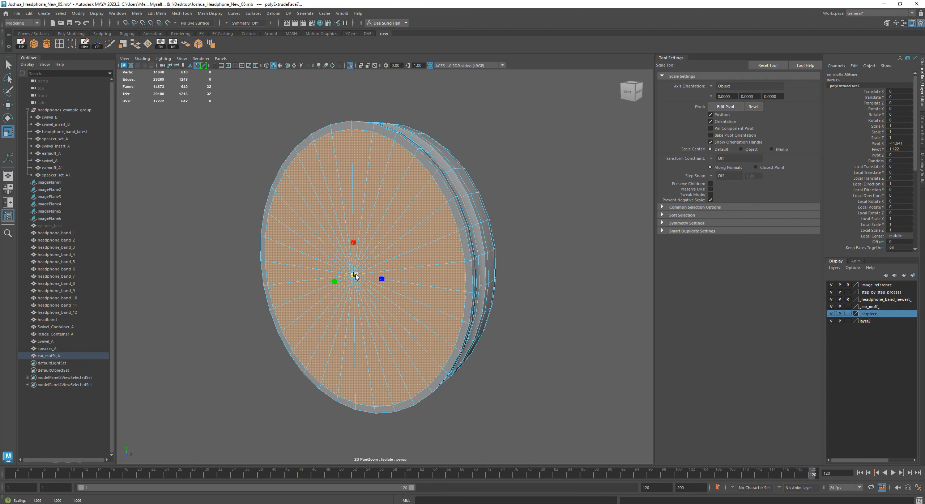
alt+drag(572, 287, 456, 169)
alt+drag(560, 212, 522, 233)
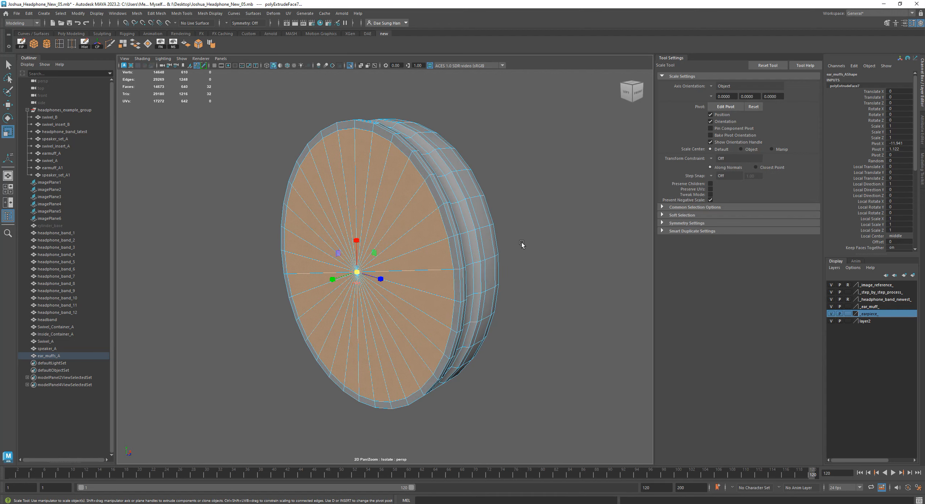
mouse_move(546, 238)
alt+mouse_down()
mouse_move(518, 245)
mouse_move(519, 230)
mouse_move(504, 224)
mouse_move(540, 223)
mouse_move(542, 233)
alt+mouse_up()
key(3)
key(1)
Step: Extrude the ear muff's back cap faces again and scale them inward to form a second, wider ring
shift+right_drag(538, 188, 539, 213)
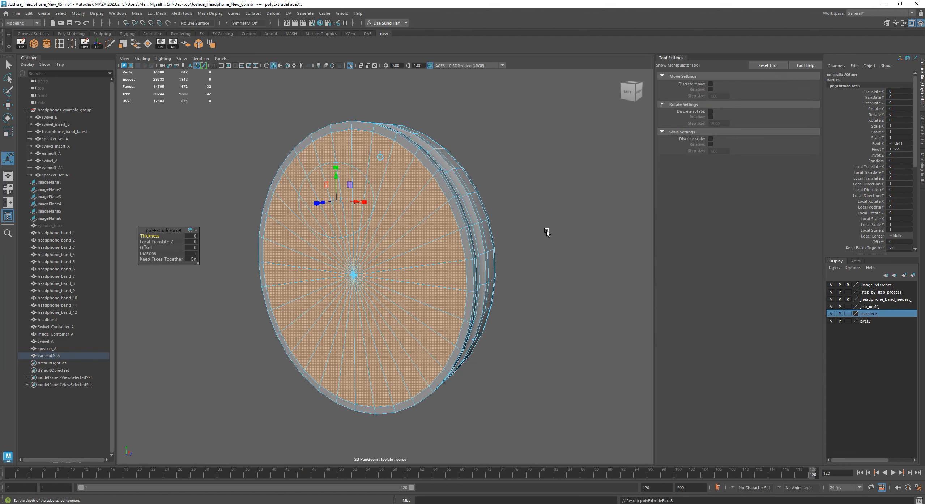
key(r)
drag(354, 275, 318, 309)
key(w)
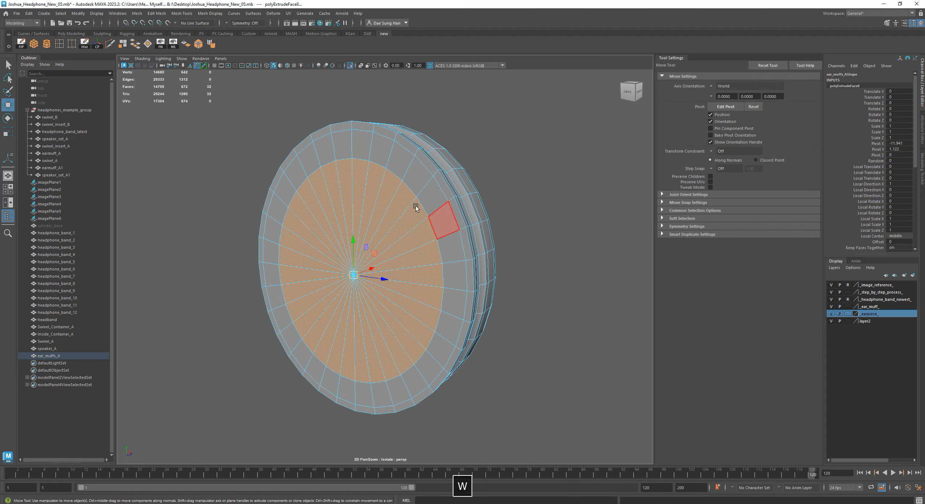
alt+drag(524, 221, 505, 228)
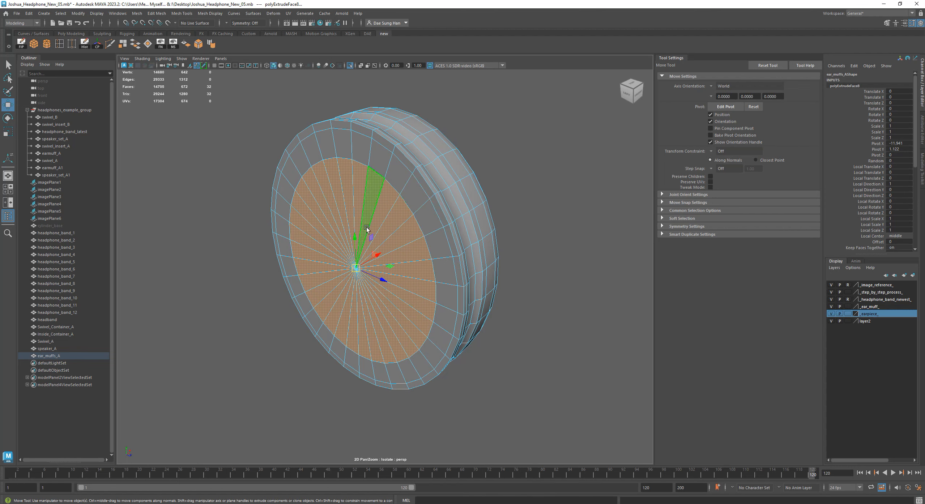
alt+drag(369, 159, 368, 207)
alt+drag(419, 221, 422, 185)
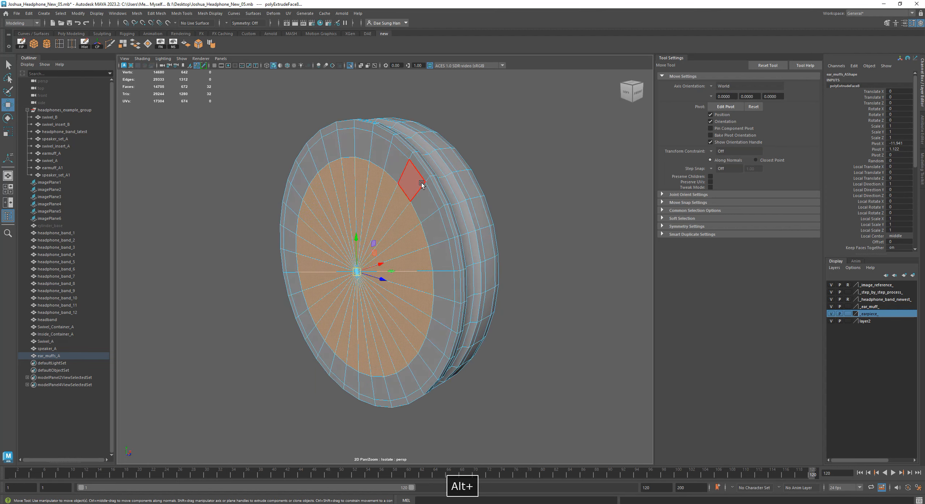
key(w)
Step: Return to object mode and examine the smoothed ear muff's groove and back edge profile from the side
right_drag(398, 227, 568, 119)
click(535, 236)
alt+drag(535, 235, 402, 180)
click(403, 217)
alt+right_drag(401, 180, 486, 218)
alt+drag(486, 218, 393, 164)
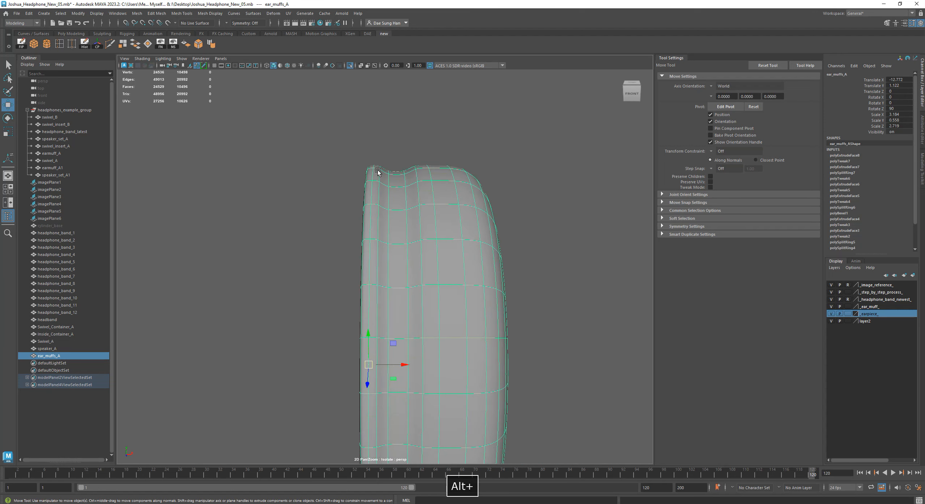
click(384, 154)
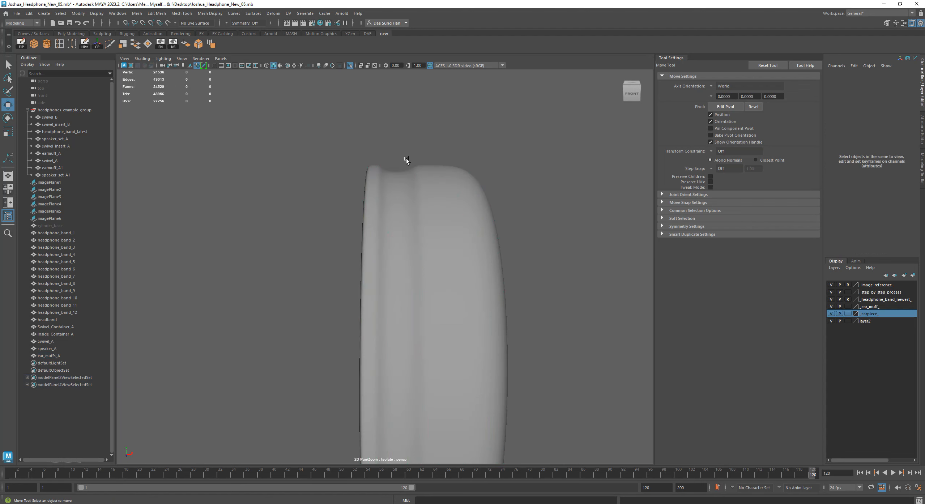
alt+drag(367, 169, 395, 175)
click(396, 174)
Step: Turn off isolation, show the front view shaded and close up, and switch the ear muff to edge selection
key(space)
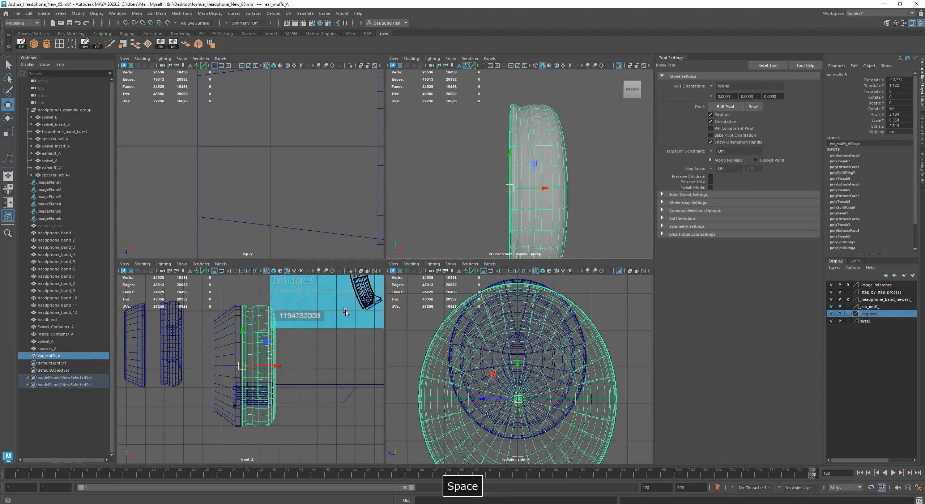
click(620, 66)
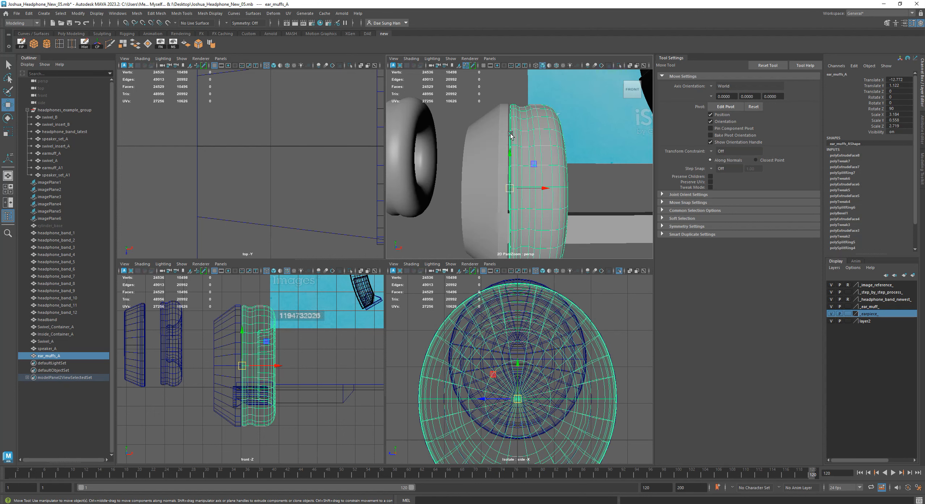
key(space)
alt+right_drag(346, 264, 509, 256)
alt+middle_drag(421, 160, 440, 274)
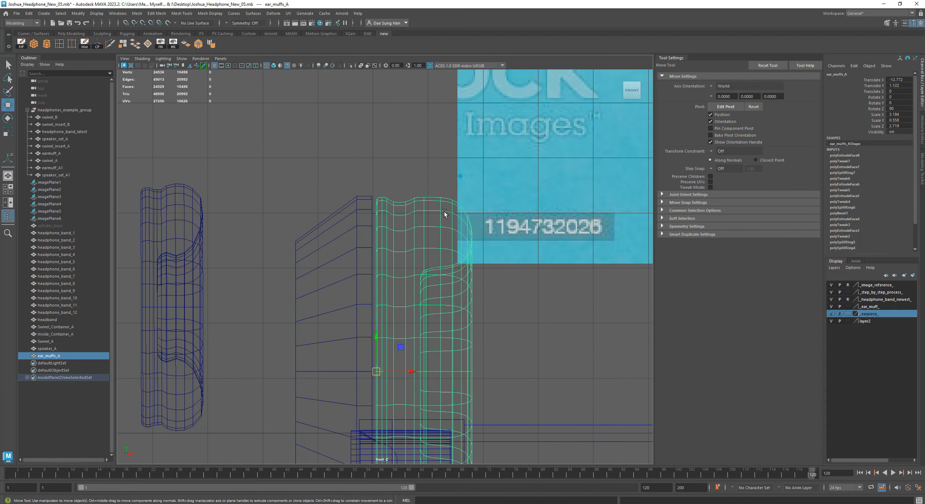
key(5)
mouse_move(444, 212)
alt+right_down()
mouse_move(441, 224)
mouse_move(446, 174)
mouse_move(431, 134)
alt+right_up()
right_click(447, 173)
alt+middle_drag(354, 111, 357, 190)
alt+right_drag(357, 190, 418, 207)
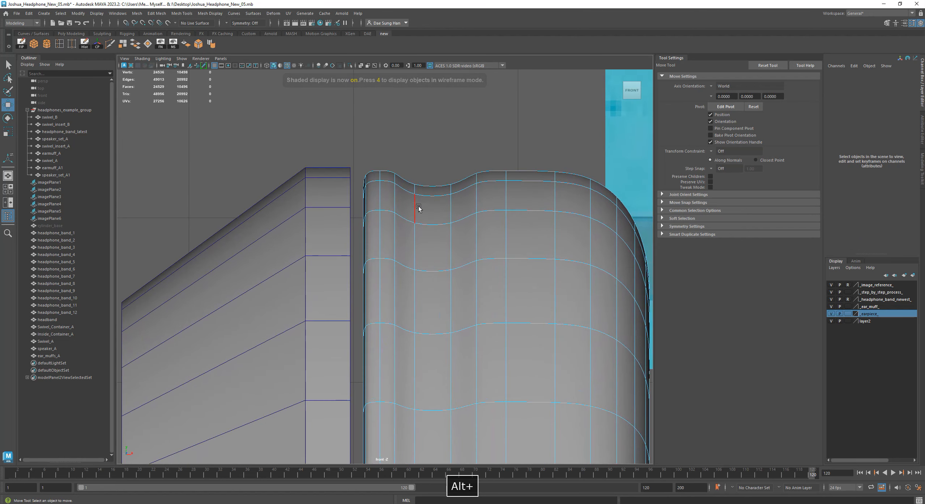
Step: Select the two edge loops on the back side of the ear muff's groove, nudge them along X toward the cushion, and return to object mode
double_click(401, 193)
key(z)
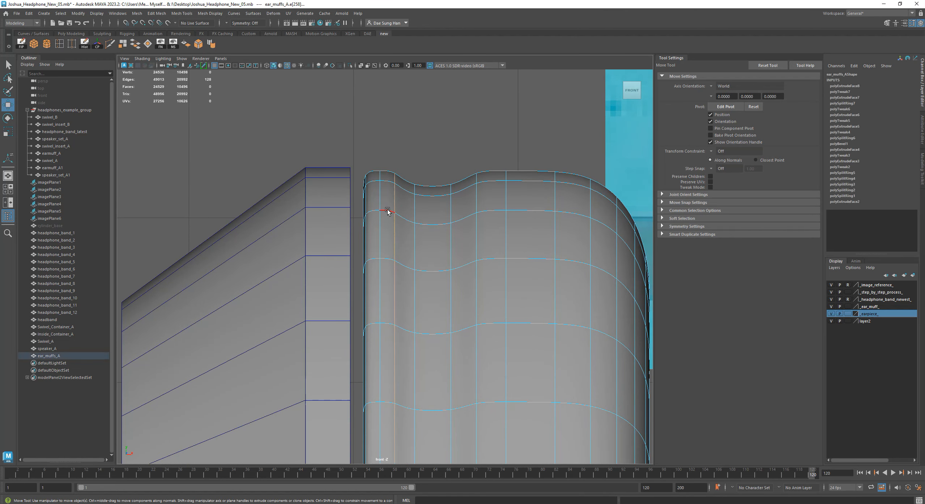
alt+right_drag(563, 279, 521, 289)
alt+middle_drag(444, 313, 427, 178)
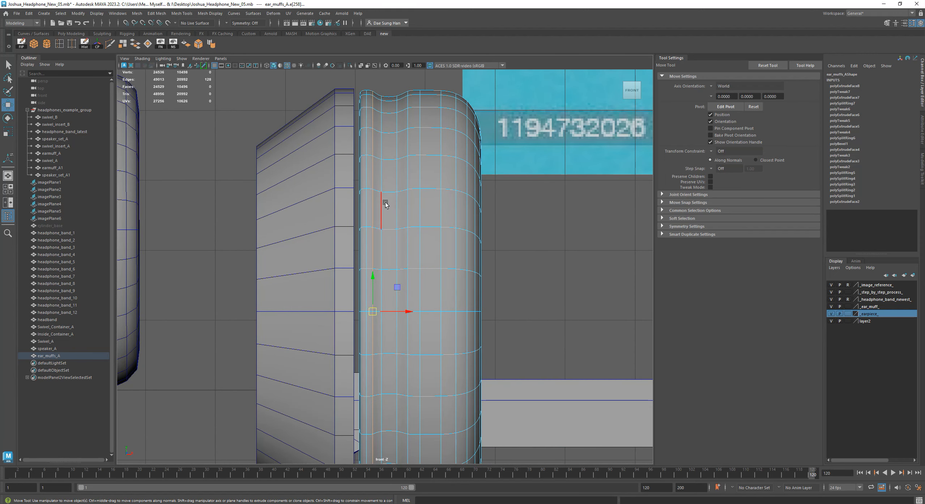
shift+double_click(382, 172)
drag(411, 311, 415, 310)
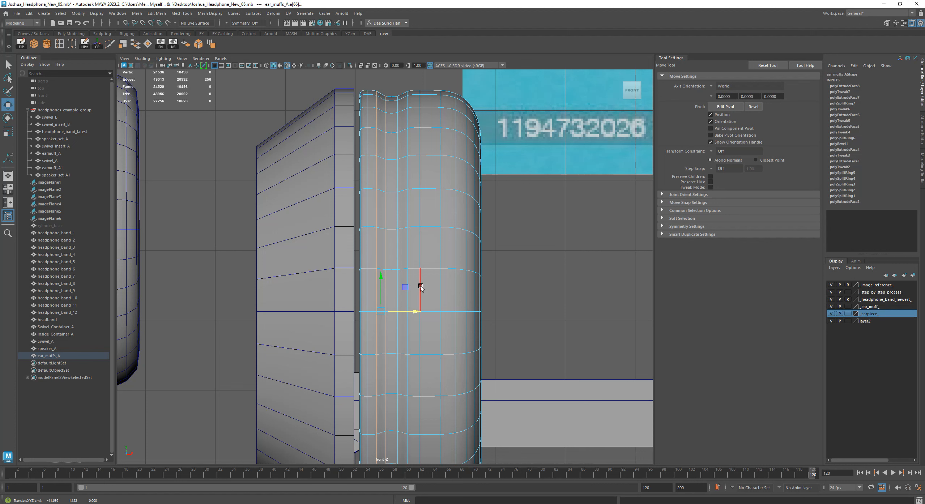
drag(412, 307, 415, 310)
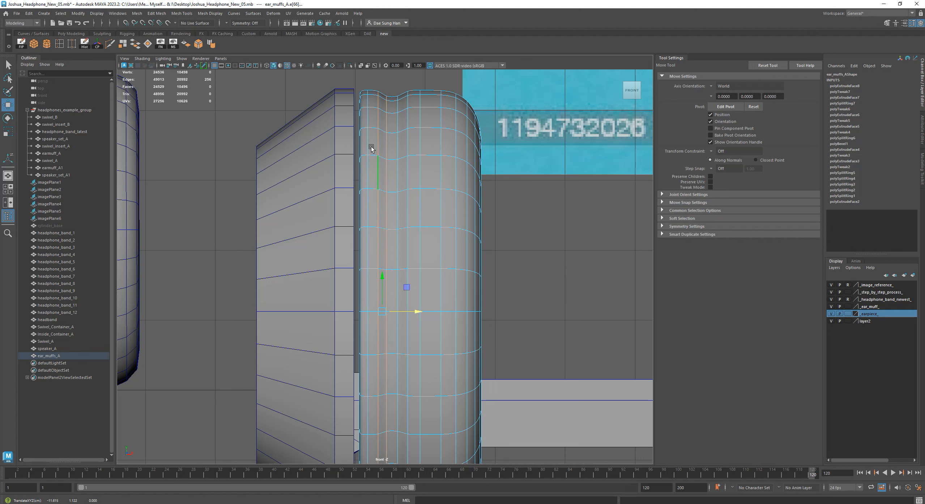
drag(420, 312, 420, 314)
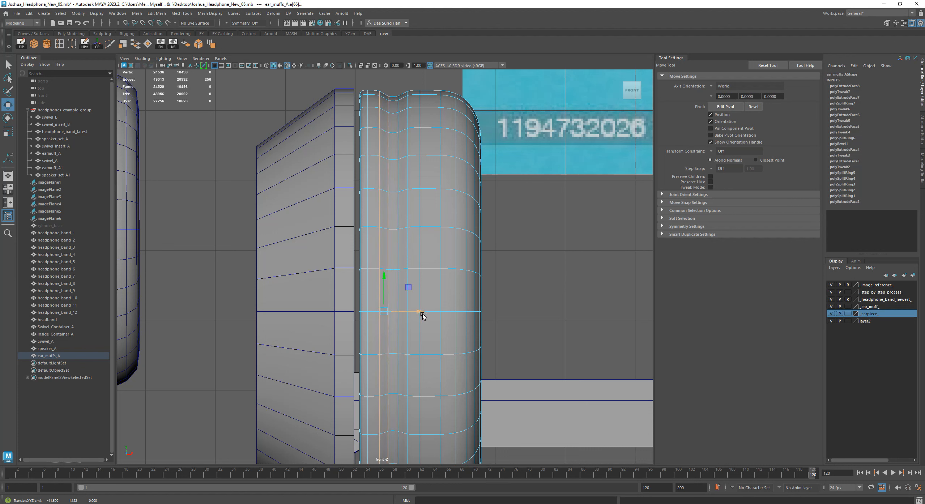
right_drag(413, 198, 530, 137)
click(543, 281)
Step: Examine the smoothed ear muff in the perspective view beside the example earpiece
alt+right_drag(587, 272, 509, 273)
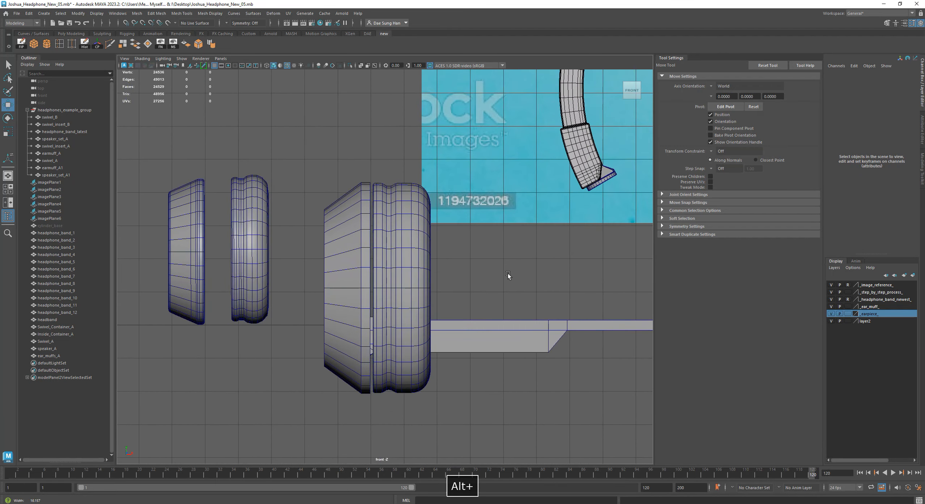
key(space)
key(space)
alt+drag(471, 242, 390, 242)
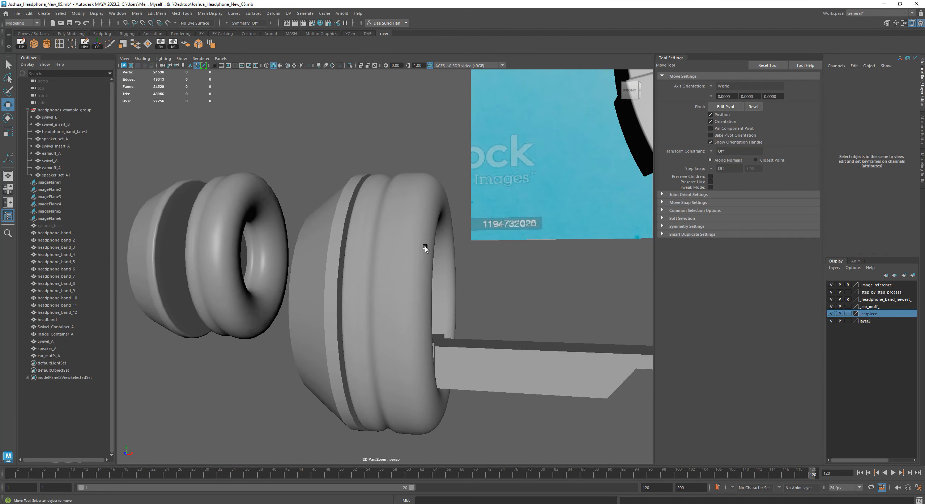
alt+drag(405, 256, 349, 197)
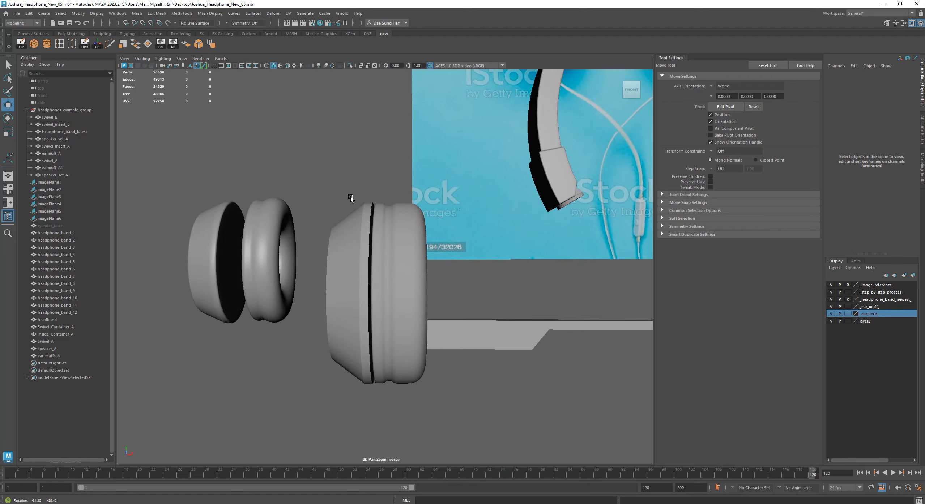
click(409, 230)
alt+drag(409, 230, 275, 184)
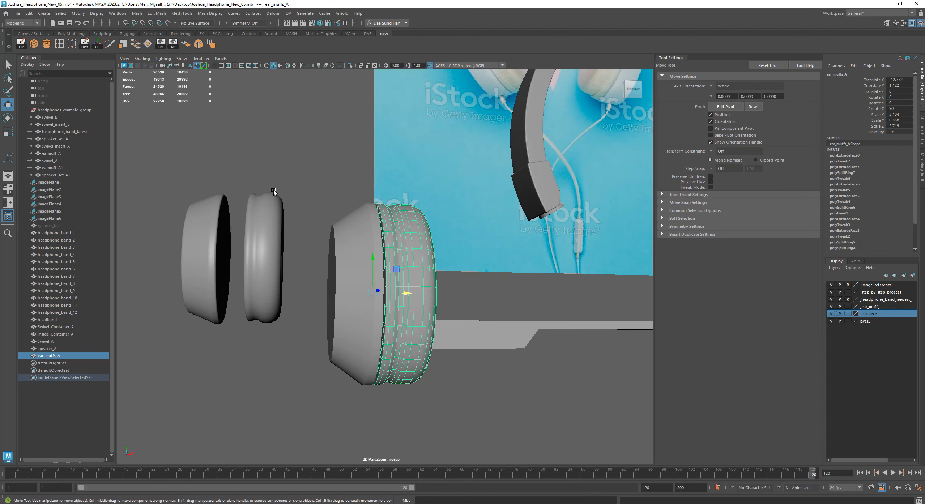
alt+drag(266, 192, 411, 208)
Step: Turn off the ear muff's smoothing and select two edge loops around its outer cushion for scaling
right_click(410, 206)
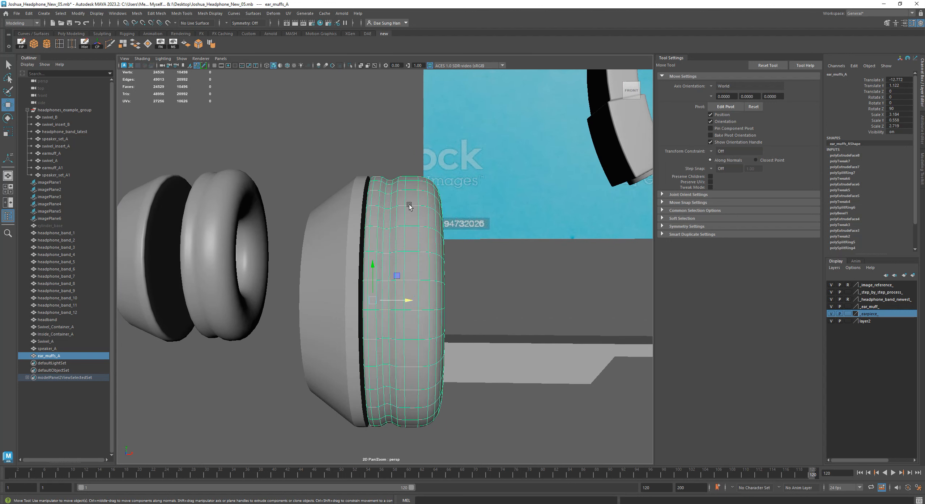
key(1)
right_click(409, 205)
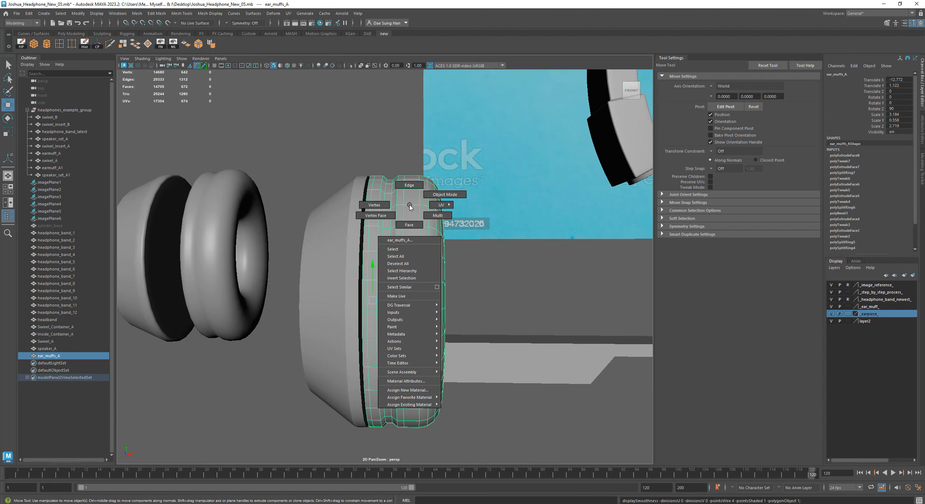
click(414, 185)
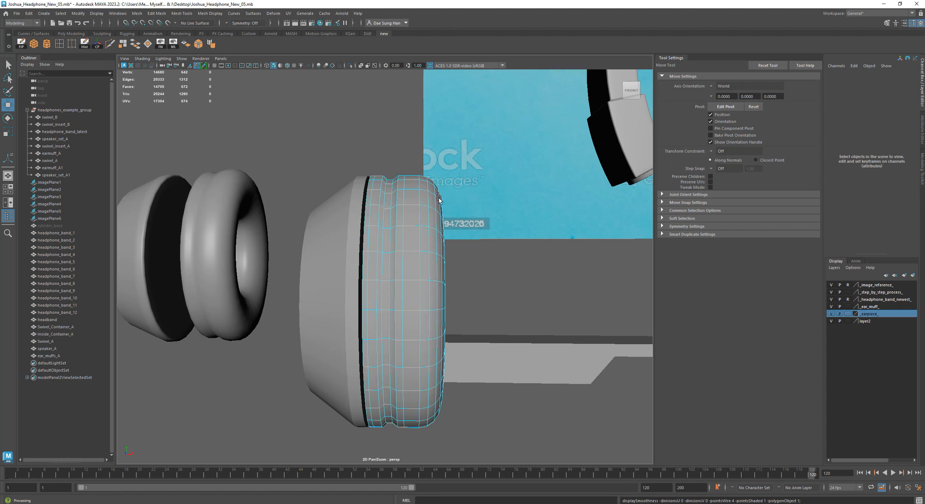
key(1)
alt+drag(433, 226, 397, 190)
double_click(407, 185)
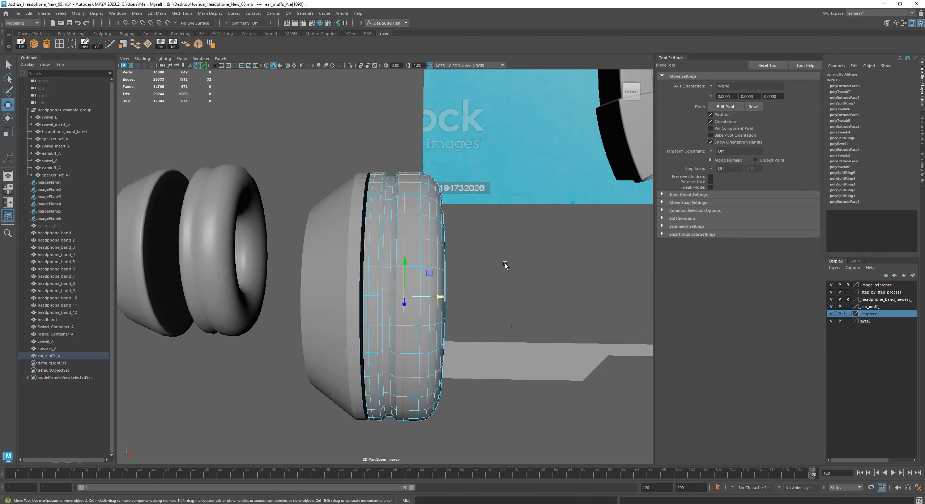
shift+click(422, 203)
alt+drag(571, 260, 466, 275)
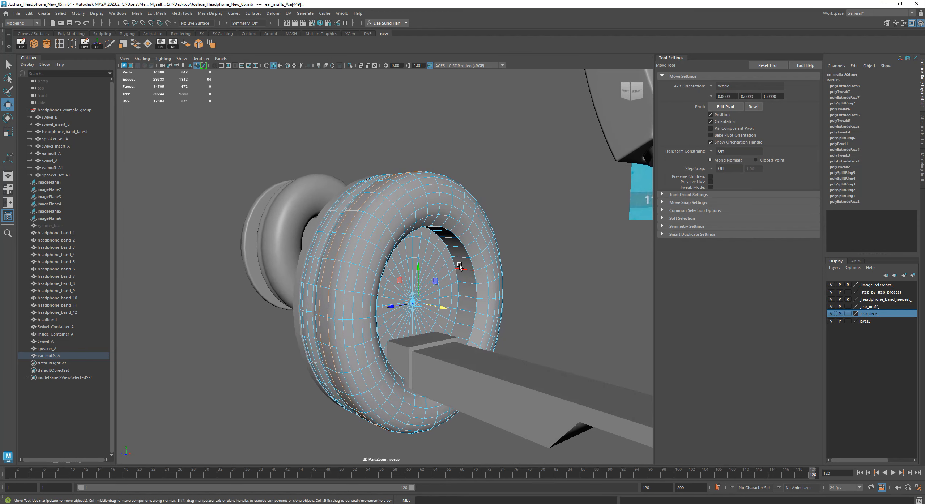
key(r)
alt+drag(513, 291, 431, 152)
click(502, 248)
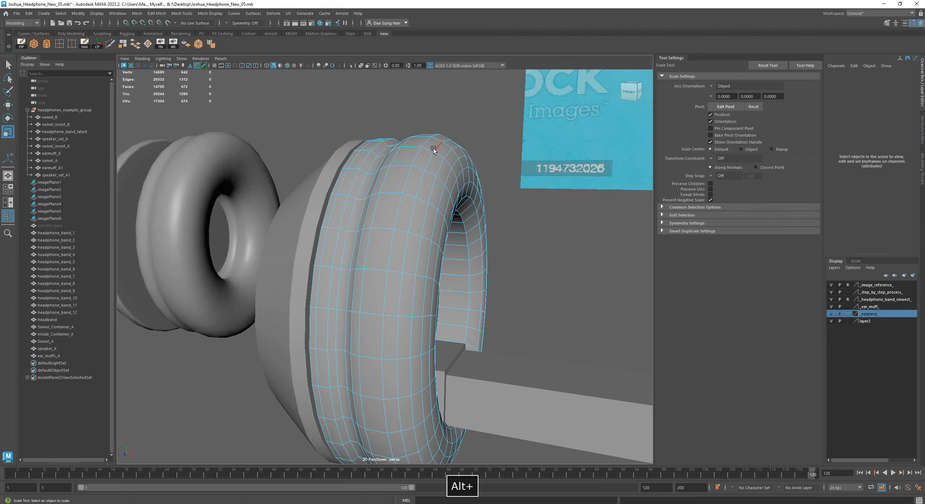
Step: Scale the edge loop near the cushion's front rim slightly outward and return to object mode
double_click(430, 152)
alt+drag(507, 169, 432, 170)
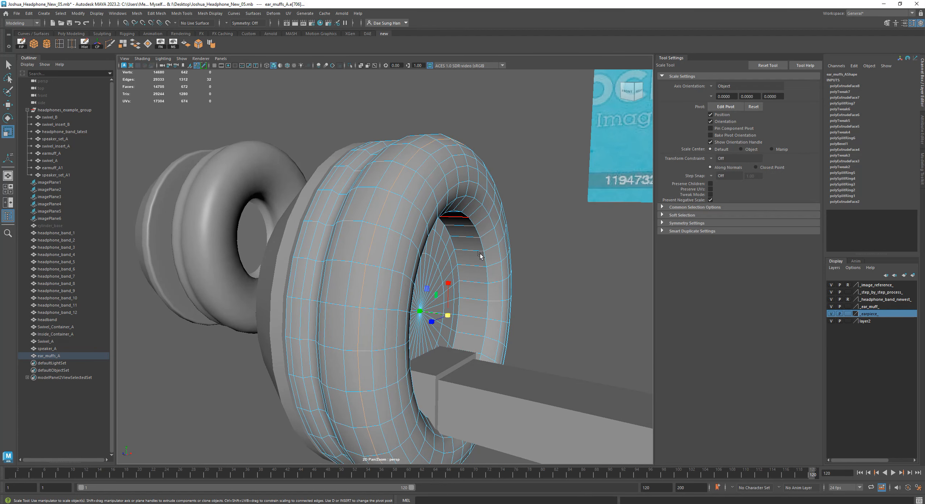
alt+drag(481, 255, 462, 314)
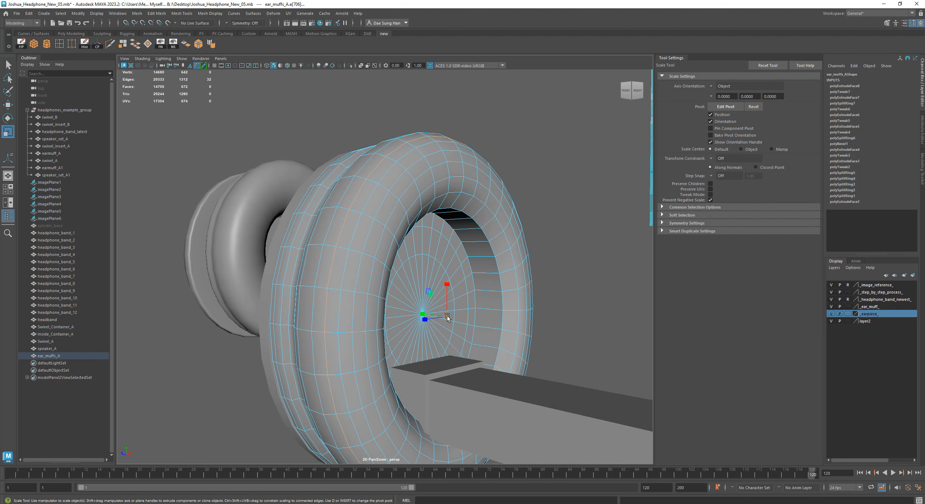
key(r)
drag(448, 315, 450, 318)
alt+drag(524, 288, 553, 241)
right_drag(449, 232, 481, 208)
click(577, 271)
Step: Compare the ear muff's cushion profile unsmoothed and smoothed, and examine how it sits against the speaker
alt+drag(554, 273, 486, 271)
click(436, 285)
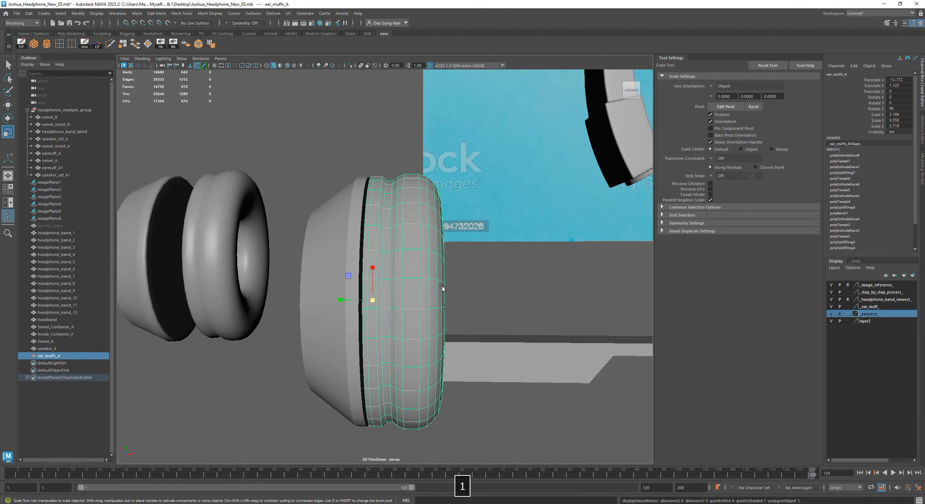
mouse_move(423, 266)
alt+mouse_down()
mouse_move(481, 251)
mouse_move(543, 277)
mouse_move(565, 274)
mouse_move(496, 304)
mouse_move(498, 282)
mouse_move(436, 260)
alt+mouse_up()
click(559, 275)
alt+right_drag(436, 260, 493, 319)
click(474, 301)
key(1)
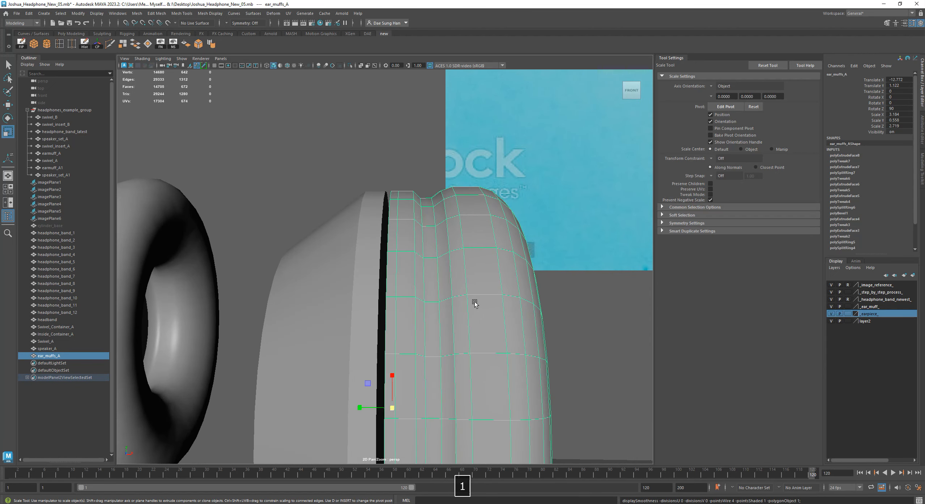
alt+drag(462, 298, 463, 251)
key(3)
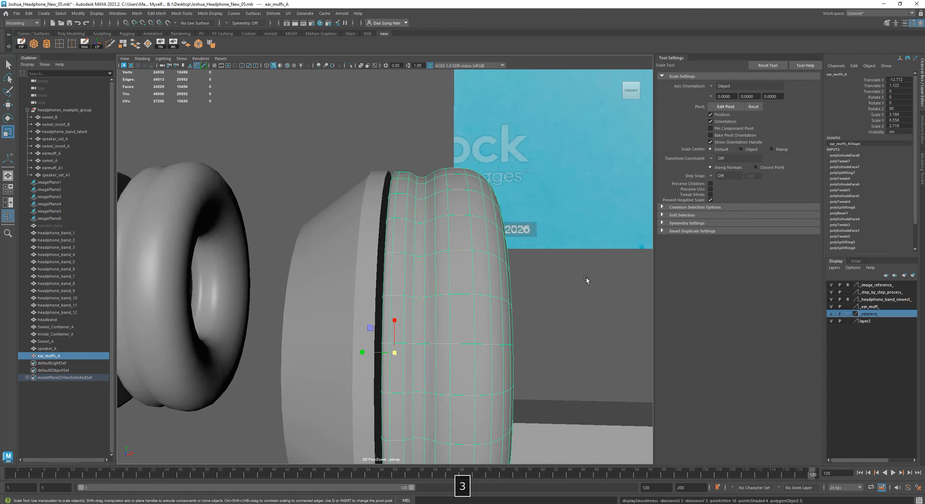
click(612, 306)
alt+drag(613, 307, 299, 308)
scroll(360, 349, down, 3)
click(413, 316)
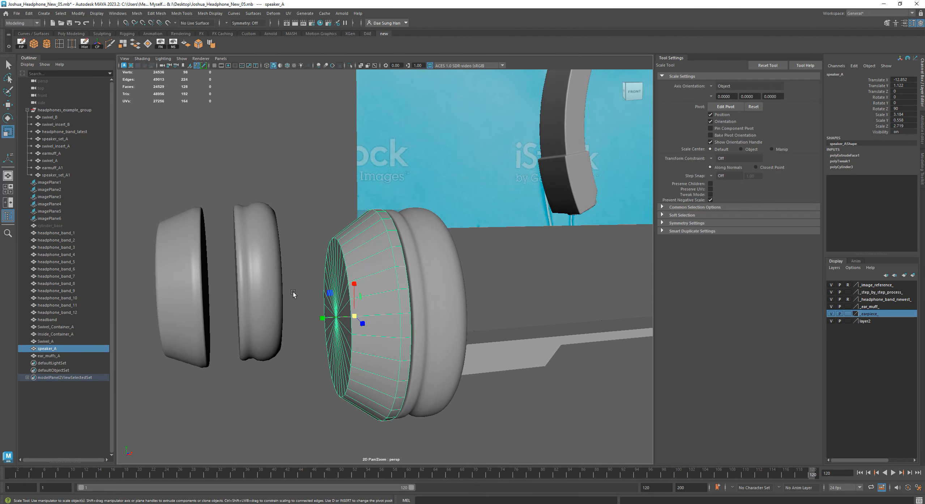
alt+drag(397, 285, 456, 255)
click(507, 249)
Step: Select the edge loop around the rim of the ear muff's inner disc, rescale it slightly and check its smoothed preview
click(407, 248)
key(1)
right_drag(456, 255, 444, 180)
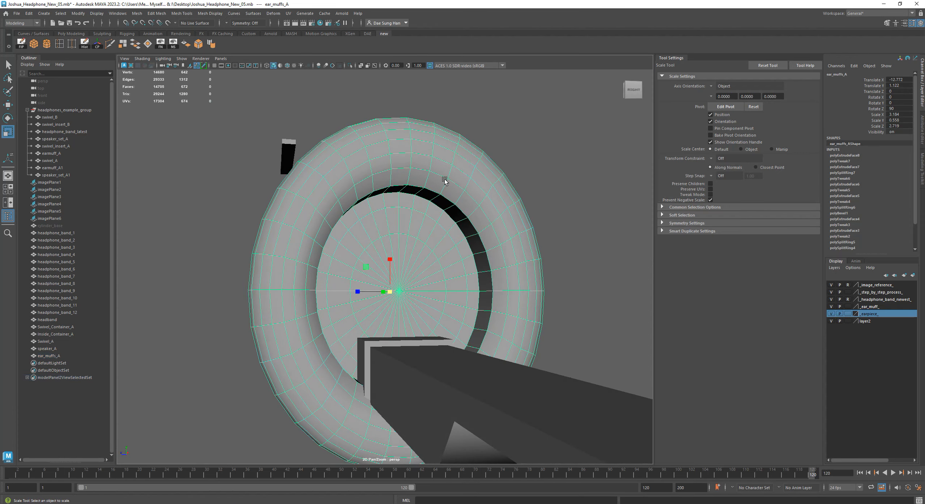
double_click(453, 220)
alt+drag(452, 219, 396, 288)
key(3)
alt+drag(510, 306, 459, 246)
key(1)
key(z)
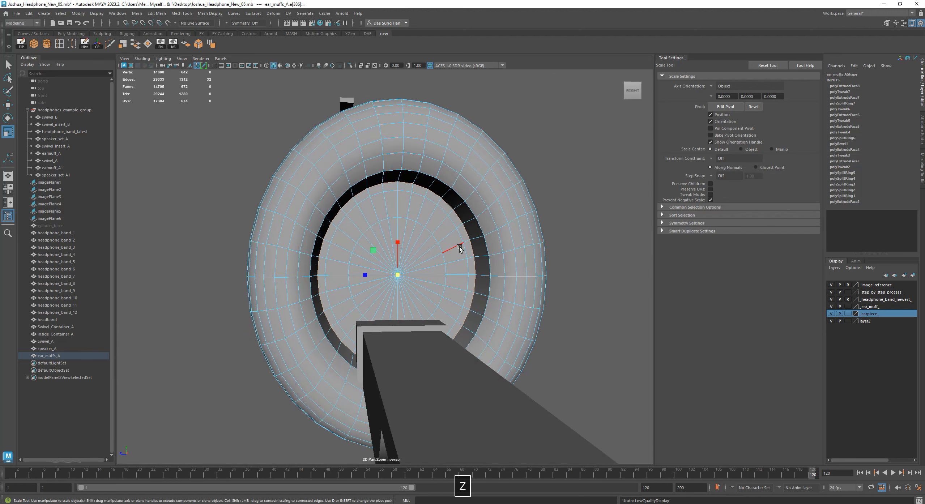
Step: Return the ear muff to smoothed object mode and examine the recess around its inner disc
right_drag(509, 235, 529, 198)
key(3)
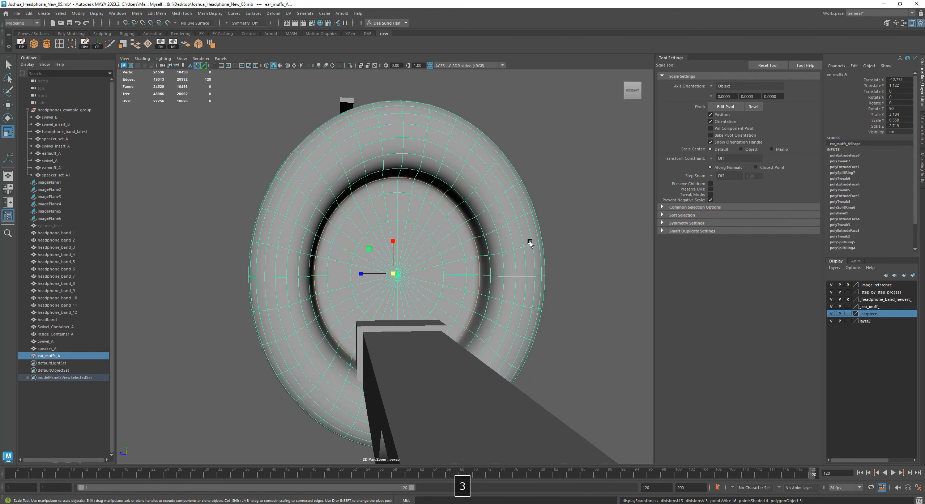
click(552, 245)
alt+drag(475, 265, 488, 237)
alt+drag(371, 341, 344, 222)
alt+drag(458, 263, 415, 176)
alt+drag(525, 223, 446, 287)
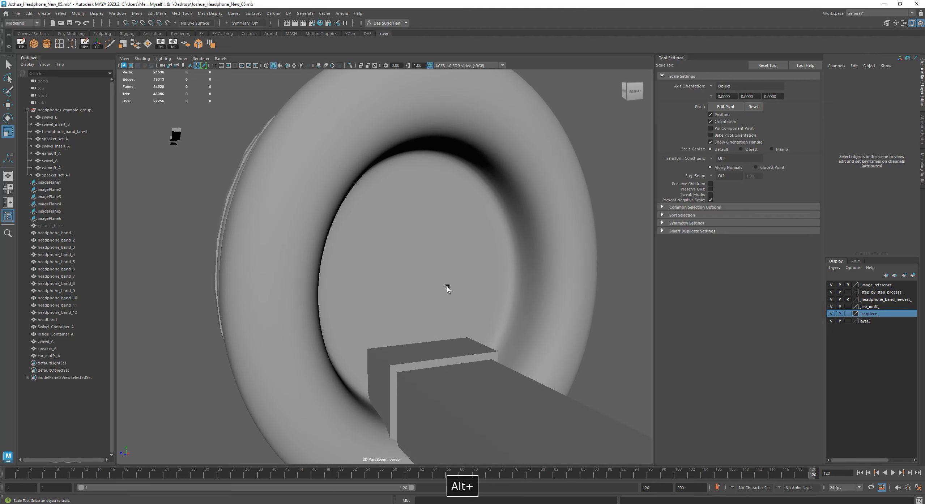
Step: Rescale the edge loop at the inner disc's rim to adjust the ear muff's recess, then restore smoothed object mode
click(466, 248)
alt+drag(465, 248, 476, 169)
right_click(512, 77)
right_click(425, 153)
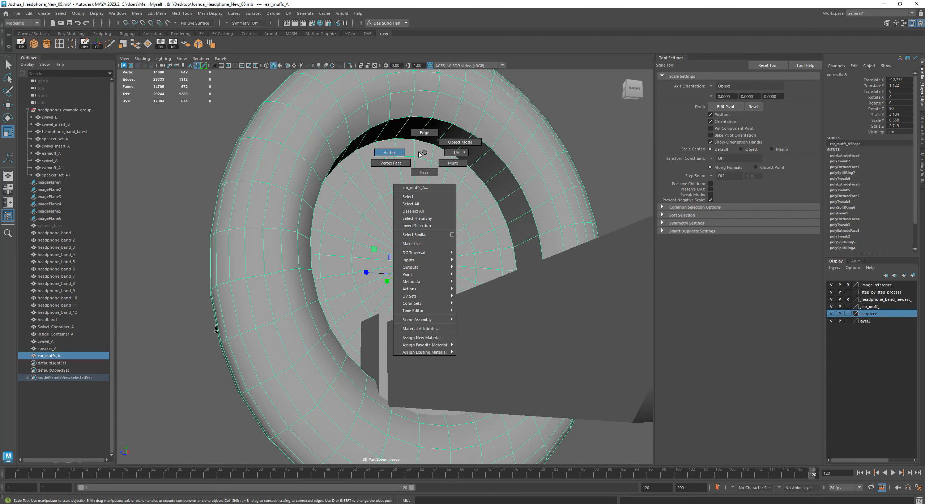
click(424, 125)
double_click(445, 150)
alt+drag(447, 150, 485, 205)
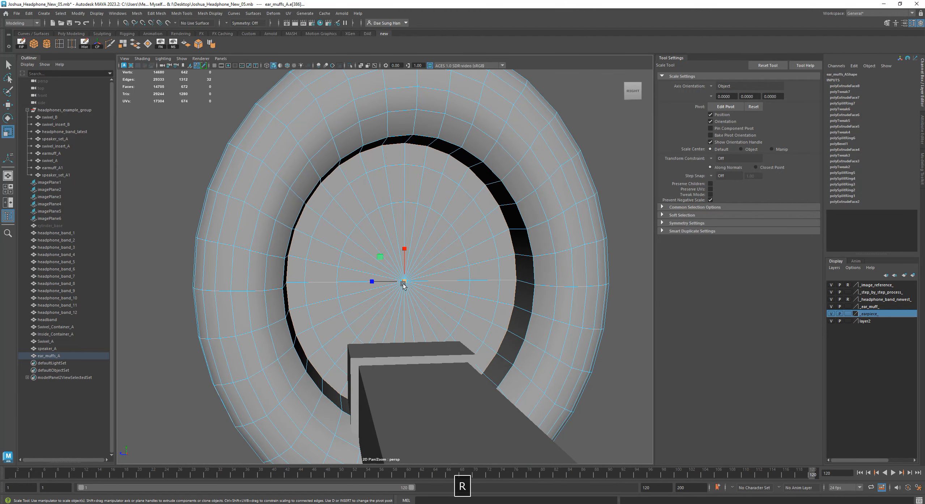
drag(400, 286, 522, 265)
key(3)
right_drag(523, 232, 481, 236)
click(594, 159)
alt+drag(482, 237, 432, 262)
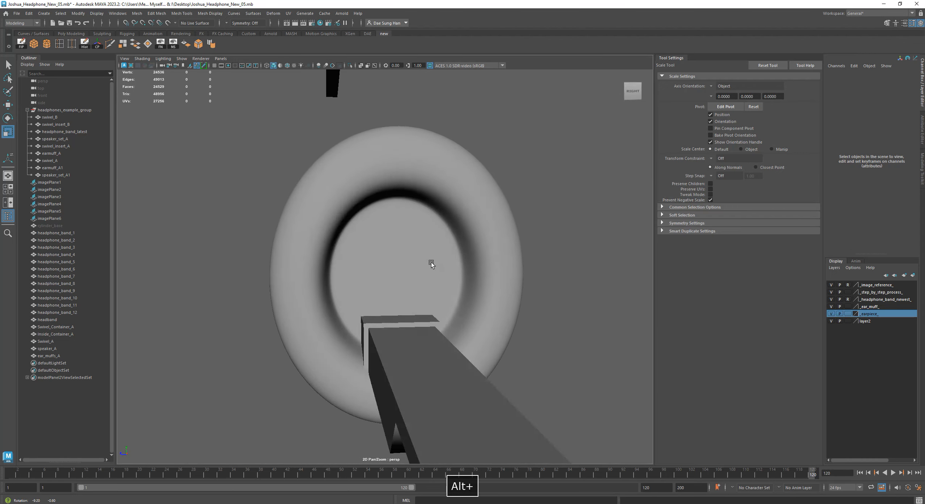
Step: Scale the edge loop just inside the inner disc's rim slightly inward, then return the ear muff to smoothed object mode
alt+right_drag(431, 262, 485, 267)
click(401, 246)
key(1)
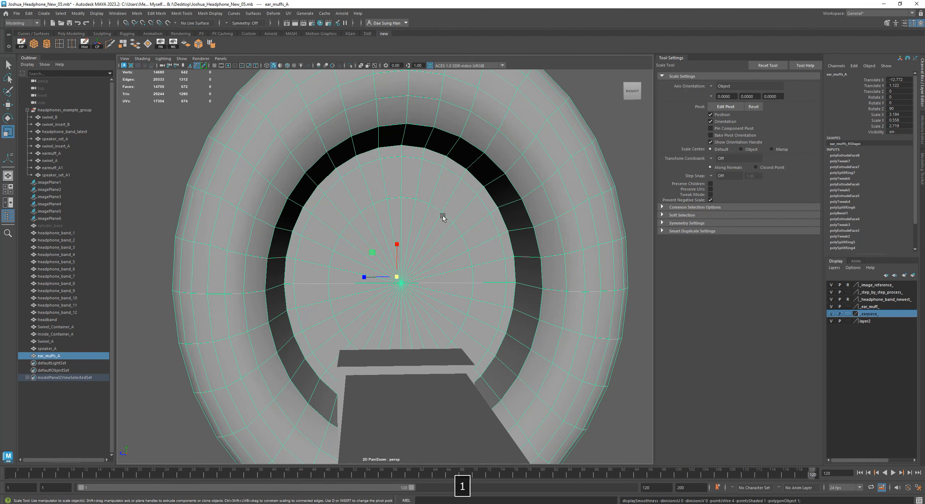
alt+drag(442, 217, 456, 213)
right_drag(443, 192, 465, 167)
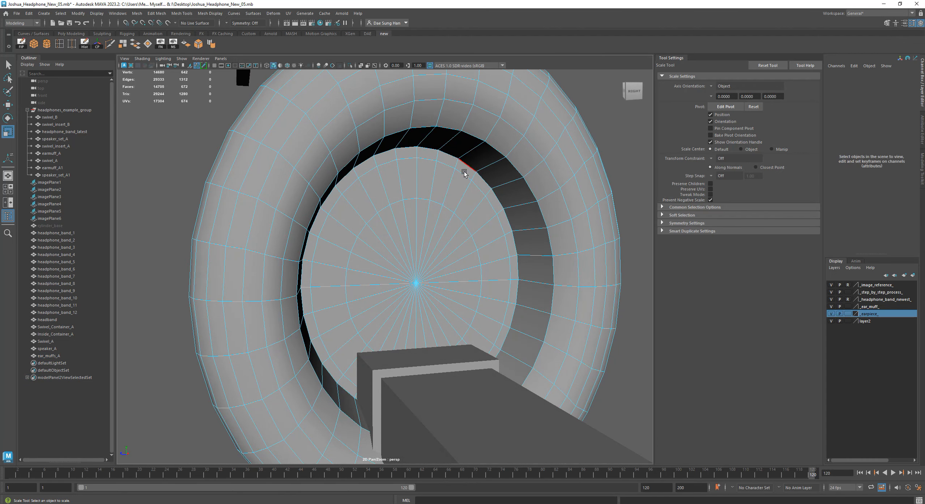
double_click(464, 175)
alt+middle_drag(447, 257, 417, 223)
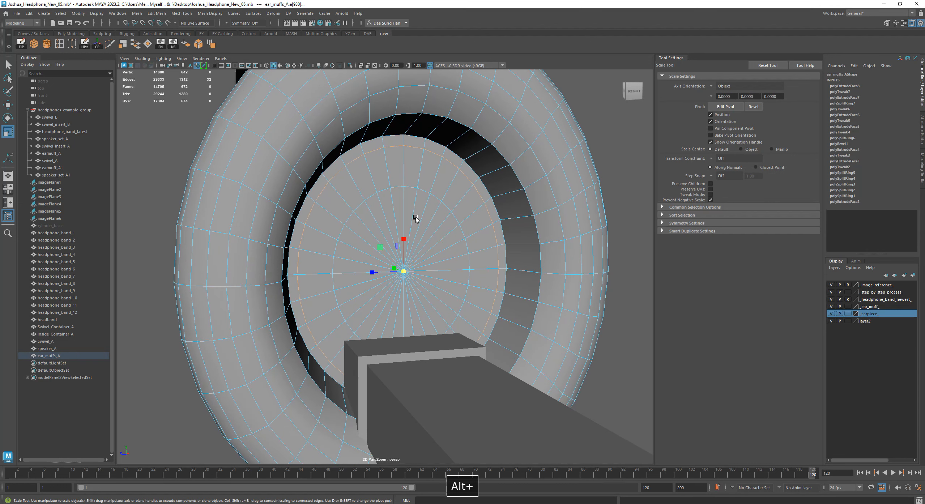
alt+drag(415, 256, 408, 273)
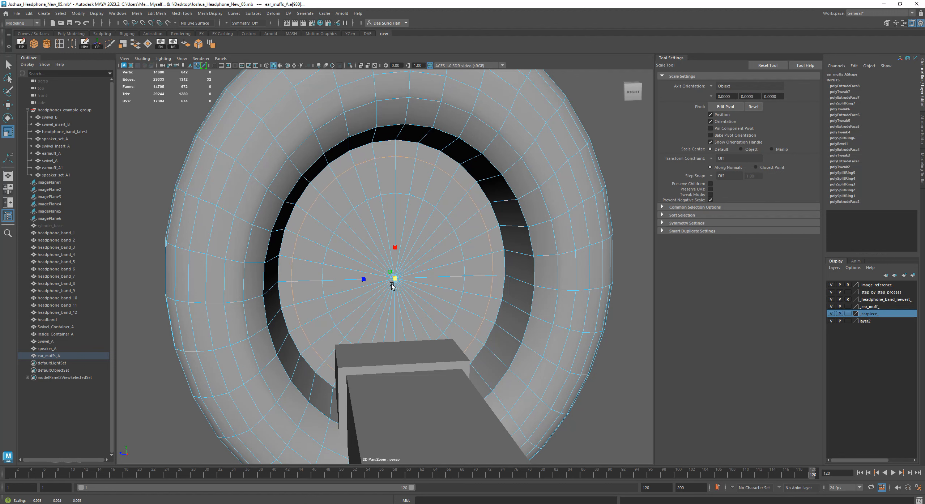
alt+drag(404, 291, 474, 257)
key(3)
right_drag(472, 250, 620, 132)
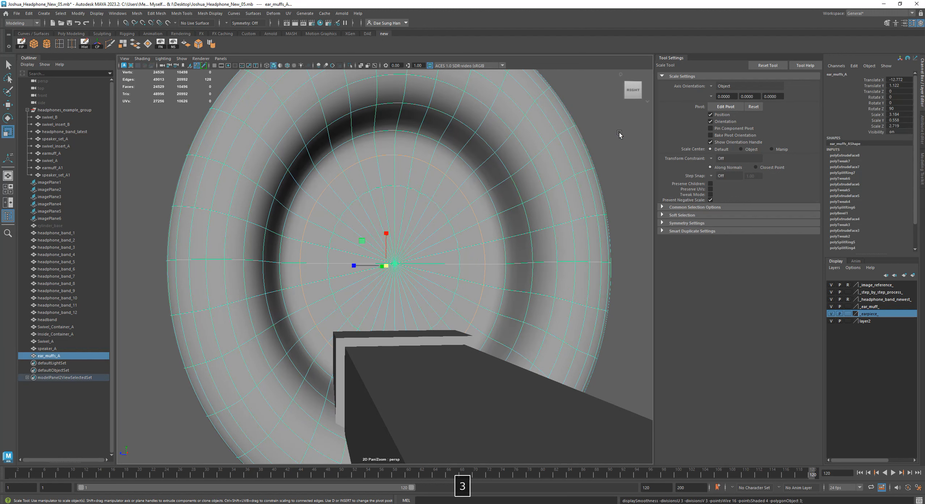
click(619, 133)
Step: Scale the outermost rim loop of the inner disc down very slightly and return to smoothed object mode
alt+drag(480, 231, 394, 209)
click(394, 208)
key(1)
alt+right_drag(394, 208, 432, 200)
right_drag(433, 200, 435, 162)
double_click(439, 154)
alt+drag(439, 154, 356, 284)
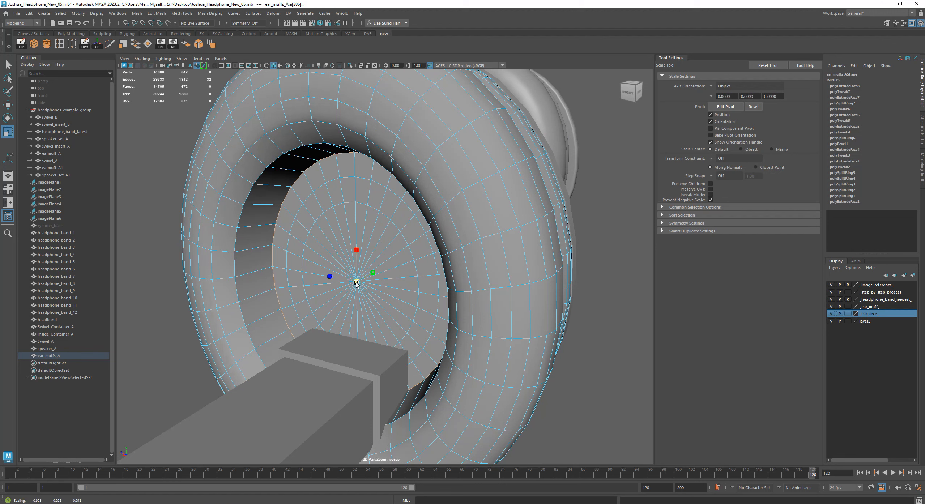
alt+drag(419, 259, 452, 254)
key(3)
right_drag(447, 250, 477, 190)
click(604, 134)
Step: Select the edge loop on the inner side of the cushion's front rim and move it slightly along X
alt+drag(477, 190, 397, 197)
click(455, 202)
key(1)
alt+drag(455, 202, 357, 201)
key(1)
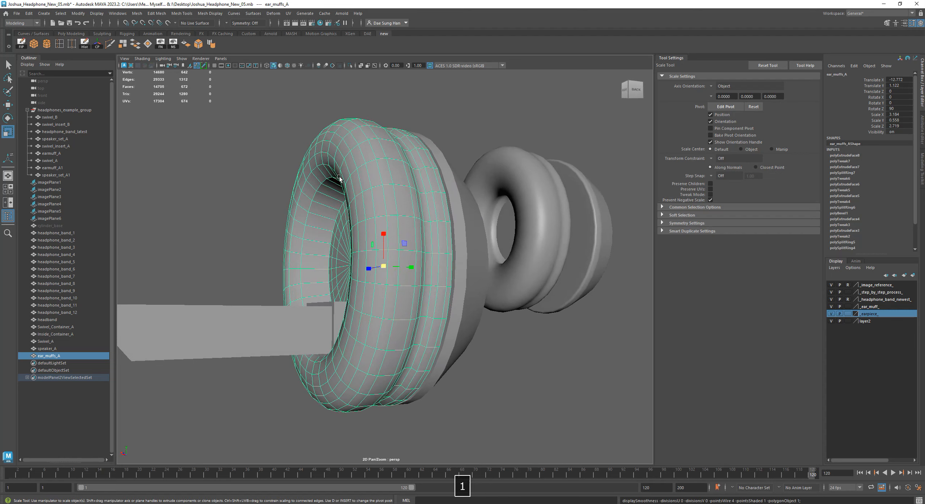
alt+drag(329, 163, 327, 154)
right_drag(327, 153, 325, 163)
alt+drag(326, 164, 366, 154)
double_click(344, 127)
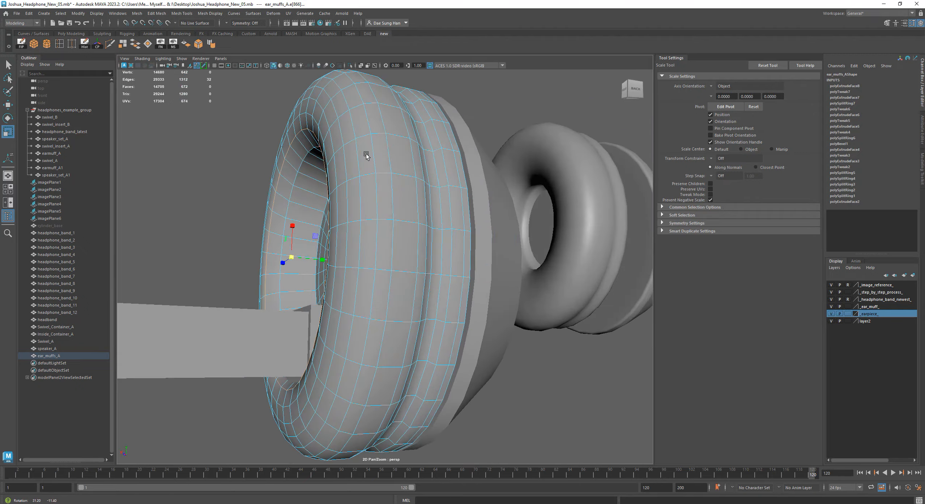
key(w)
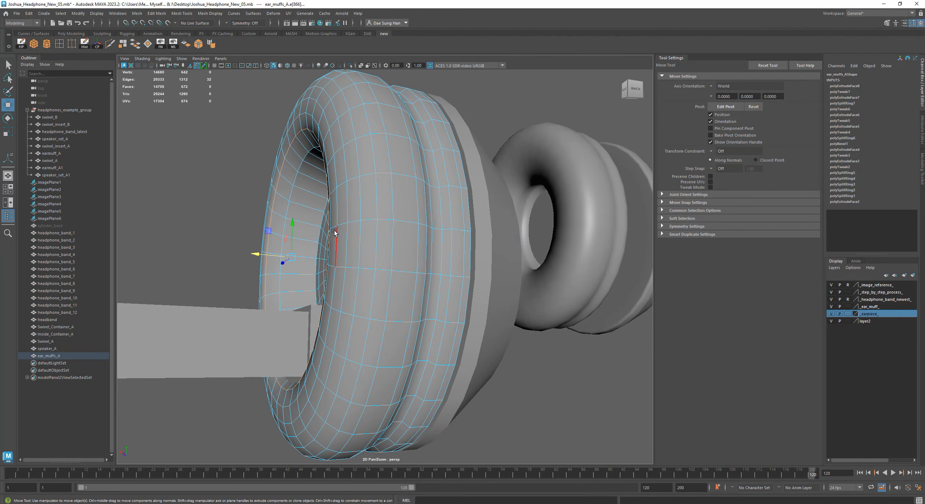
alt+drag(333, 230, 308, 299)
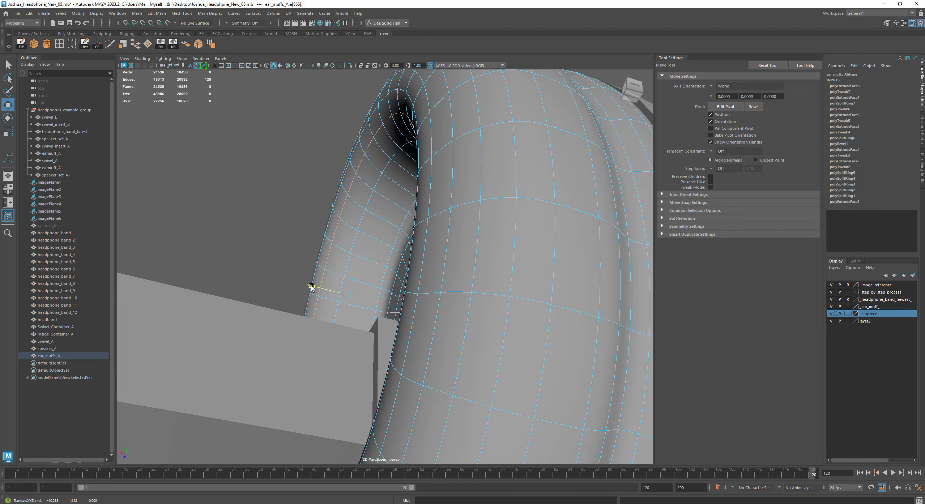
Step: Compare the smoothed cushion with and without the front rim loop's move by undoing and redoing it
alt+drag(312, 287, 589, 267)
alt+right_drag(590, 267, 586, 291)
key(z)
alt+drag(577, 299, 443, 288)
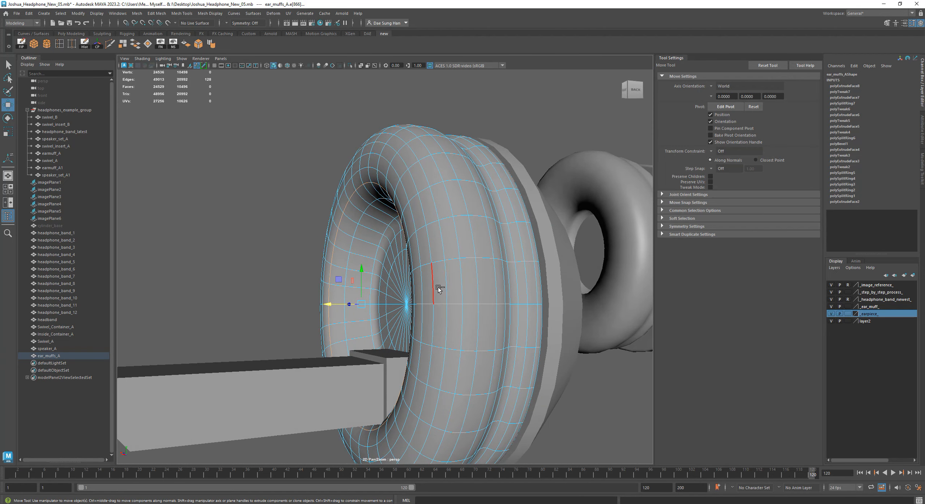
key(ctrl+y)
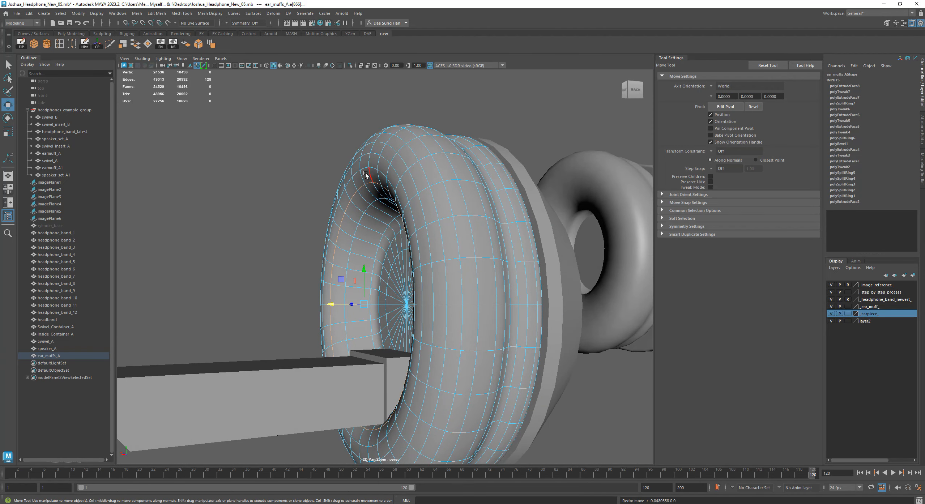
mouse_move(369, 235)
alt+mouse_down()
mouse_move(462, 229)
mouse_move(375, 231)
alt+mouse_up()
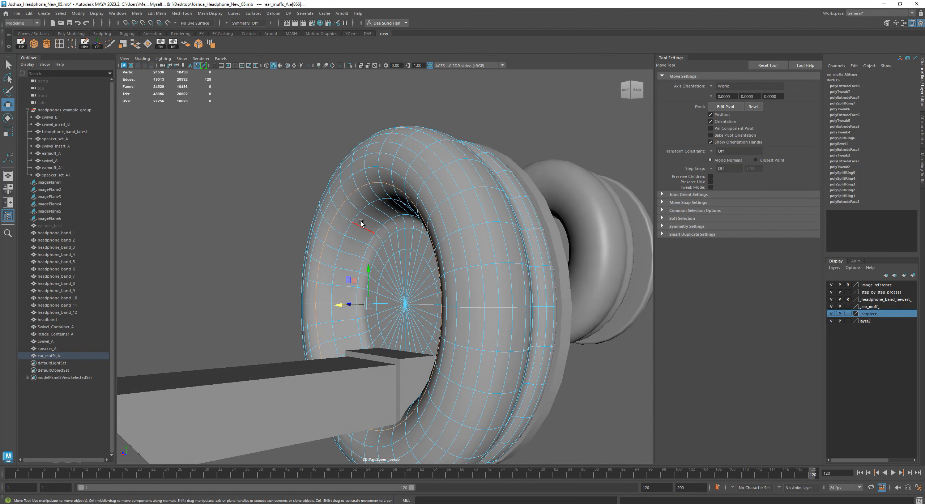
Step: Move the next edge loop deeper inside the cushion's opening along X and show the whole ear muff smoothed
double_click(376, 204)
alt+drag(434, 230, 395, 224)
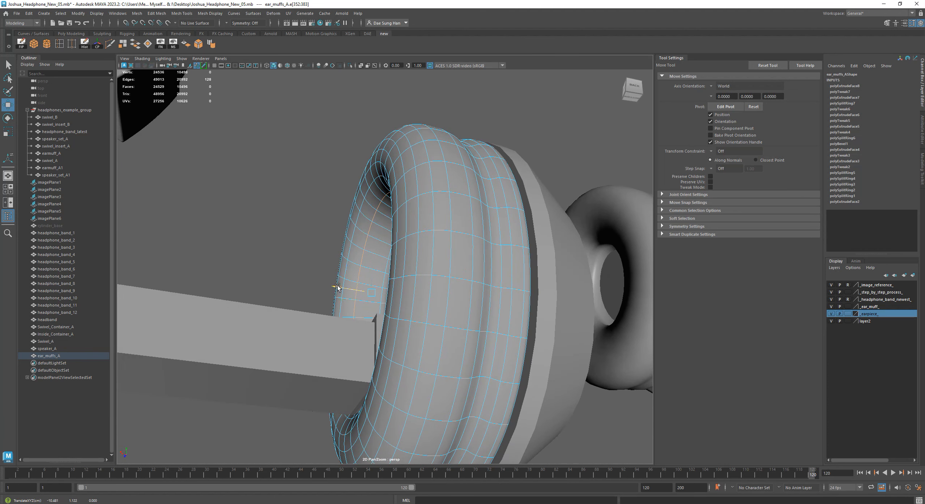
alt+drag(409, 244, 486, 222)
right_drag(447, 189, 481, 176)
click(514, 150)
alt+drag(499, 269, 372, 220)
click(372, 220)
key(3)
Step: Examine the speaker and smoothed ear muff from several angles and compare them with the example earpiece
click(538, 277)
alt+drag(539, 277, 405, 279)
click(421, 276)
click(587, 278)
alt+right_drag(404, 279, 476, 301)
alt+drag(372, 252, 307, 260)
click(363, 242)
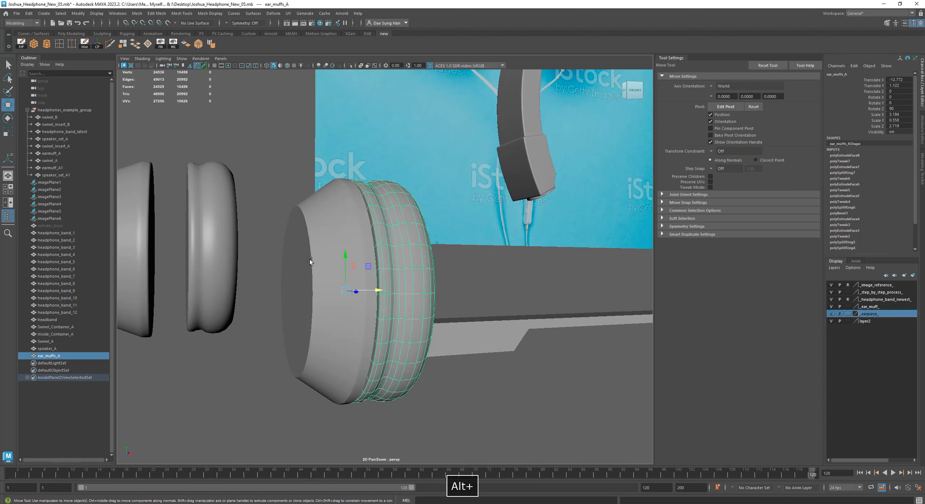
click(310, 261)
alt+drag(349, 237, 305, 232)
alt+drag(456, 252, 310, 245)
click(310, 244)
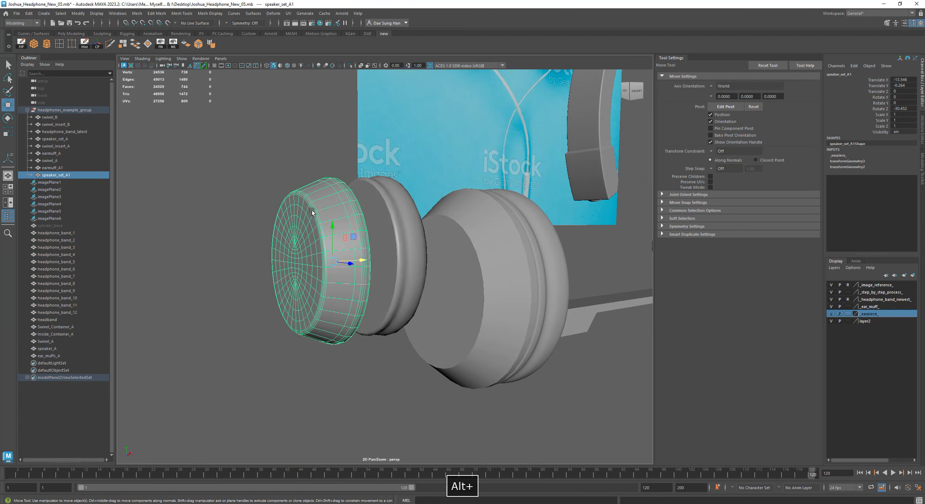
alt+drag(303, 211, 354, 217)
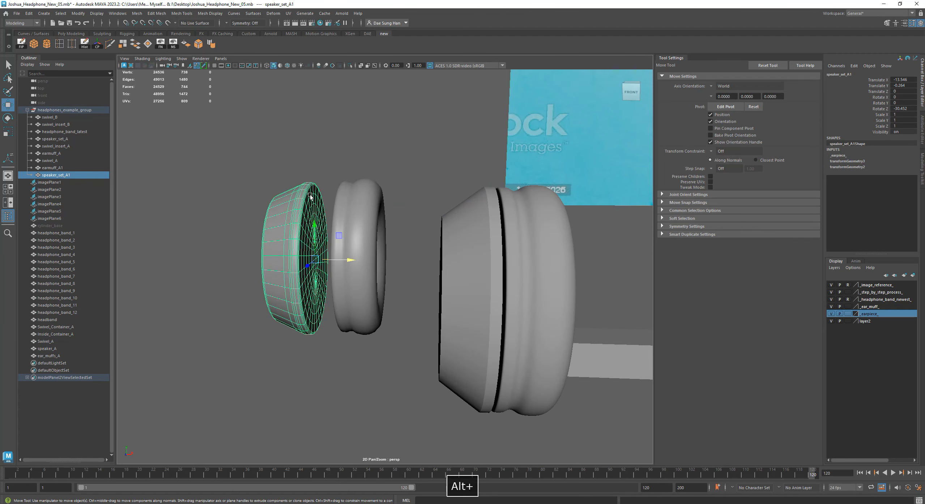
alt+drag(498, 239, 378, 178)
click(287, 177)
alt+drag(286, 177, 448, 282)
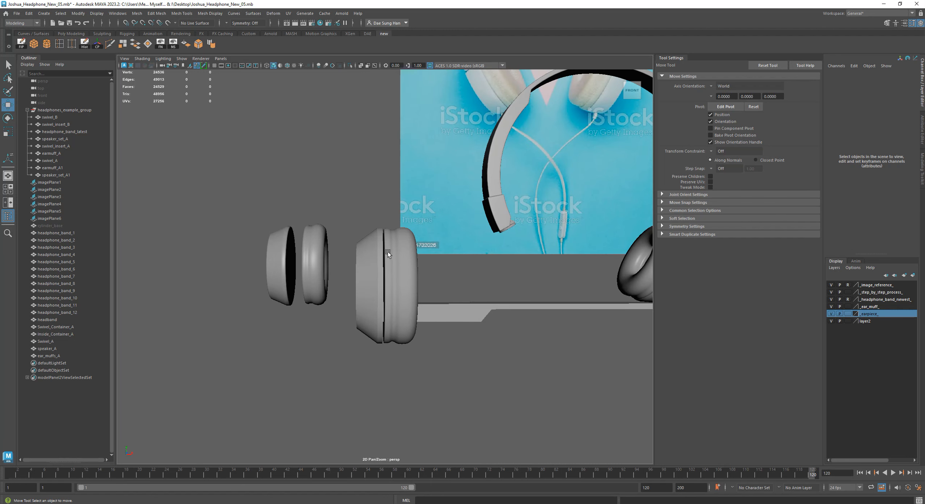
Step: Move the speaker slightly along X toward the ear muff to narrow the gap between them
alt+drag(461, 295, 235, 248)
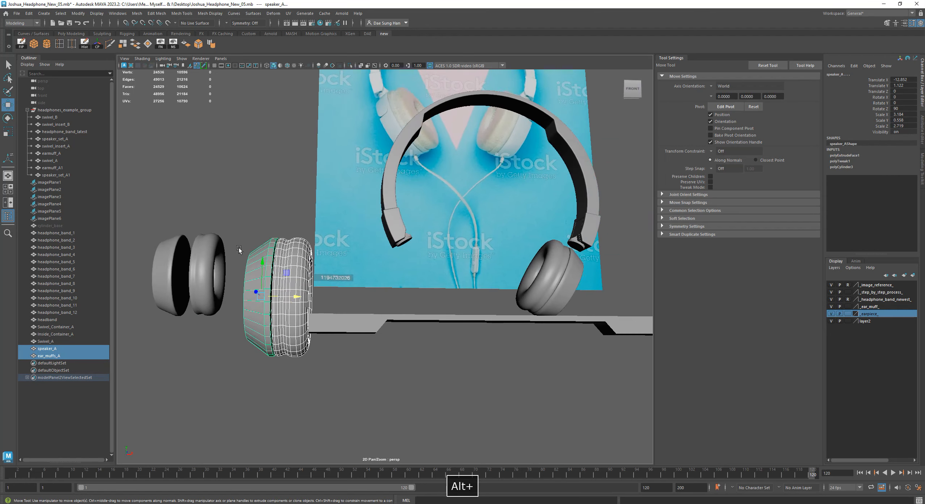
alt+middle_drag(234, 248, 358, 271)
alt+right_drag(359, 272, 585, 349)
click(585, 350)
alt+drag(585, 349, 399, 355)
click(399, 355)
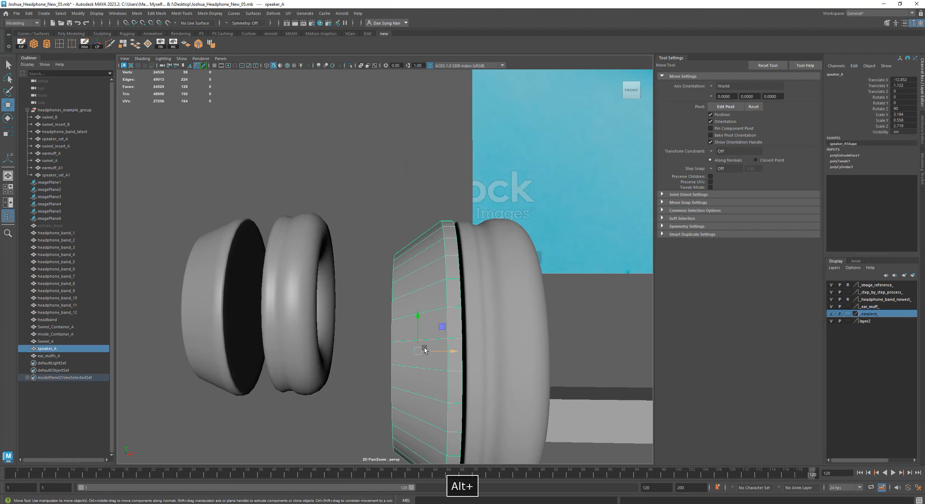
alt+middle_drag(398, 355, 327, 289)
drag(396, 312, 399, 312)
click(532, 285)
Step: Move the speaker and ear muff together along X until they sit beneath the curved headband's left end
alt+right_drag(532, 285, 458, 314)
alt+drag(458, 313, 417, 274)
drag(349, 244, 401, 259)
alt+right_drag(465, 255, 398, 271)
alt+middle_drag(398, 271, 311, 277)
drag(327, 288, 436, 301)
click(467, 275)
alt+drag(492, 252, 436, 265)
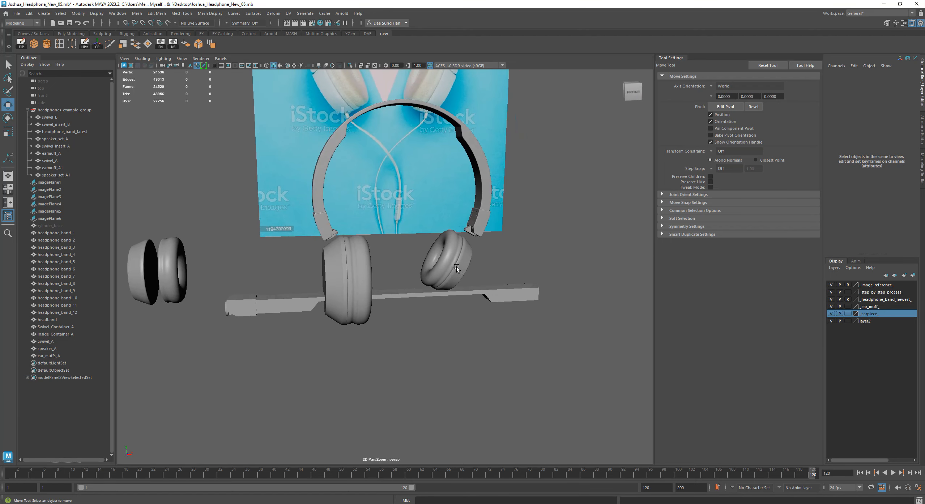
Step: Hide the _earpiece_, _ear_muff_ and _headphone_band_newest_ layers to clear the example parts from the scene
click(832, 314)
click(832, 307)
alt+right_drag(383, 267, 407, 307)
drag(278, 190, 322, 184)
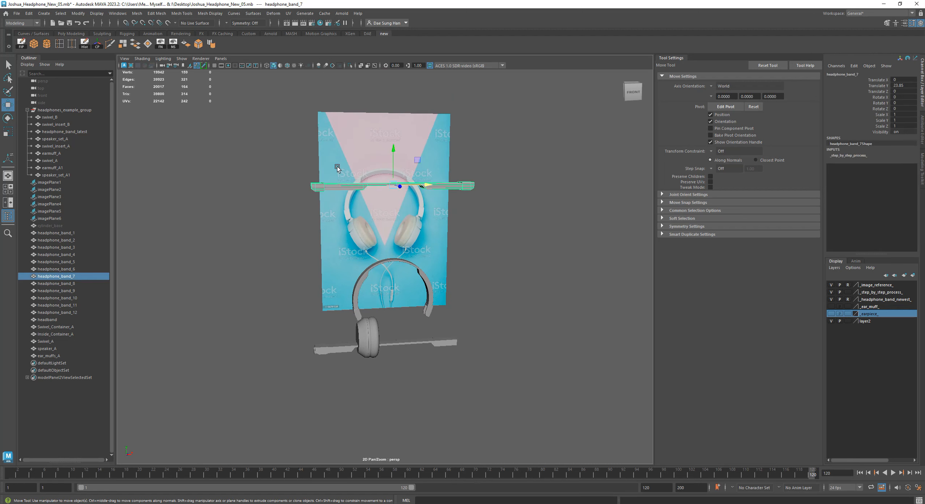
alt+middle_drag(306, 180, 305, 246)
alt+right_drag(305, 246, 558, 299)
alt+drag(558, 300, 438, 240)
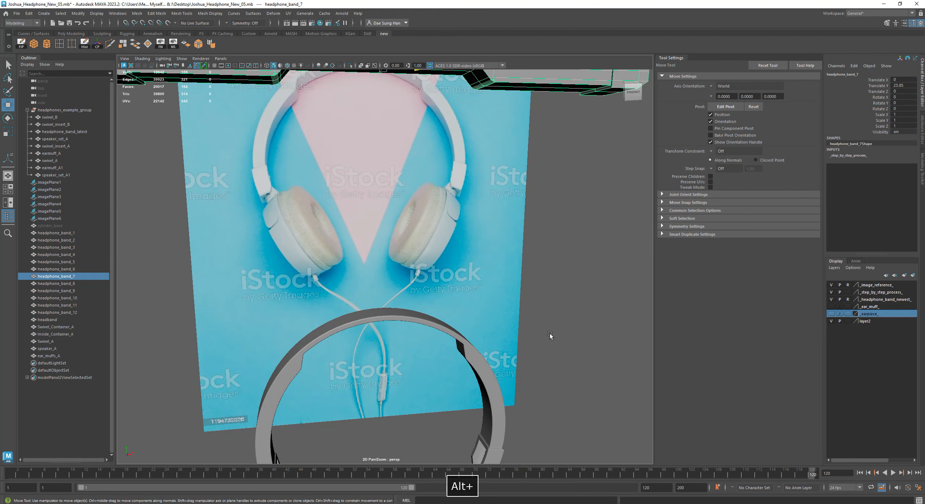
click(831, 300)
alt+drag(434, 326, 414, 358)
alt+middle_drag(414, 358, 434, 237)
Step: Raise the speaker and ear muff together above the flat headband to about 6.356 in Translate Y
drag(453, 260, 530, 362)
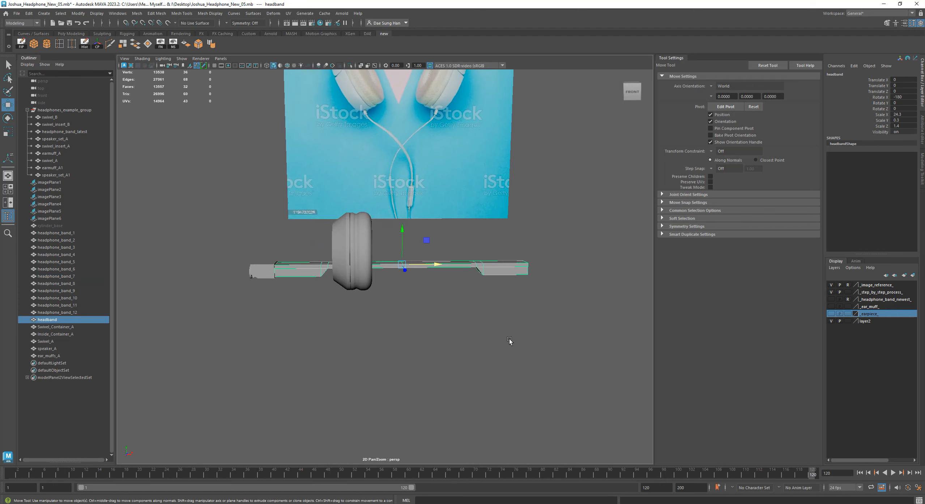
alt+drag(267, 310, 322, 307)
key(f)
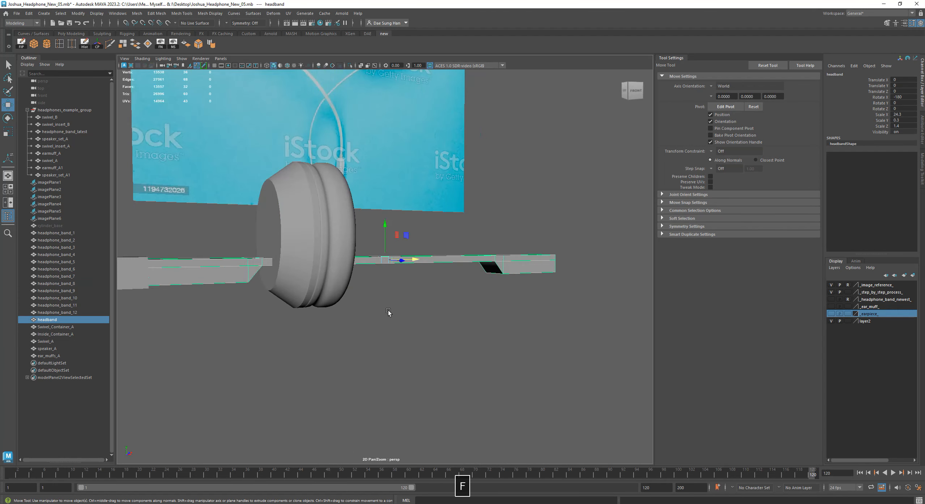
click(452, 319)
alt+drag(451, 318, 485, 301)
click(485, 300)
alt+drag(418, 314, 339, 268)
drag(326, 192, 346, 151)
alt+drag(343, 256, 397, 268)
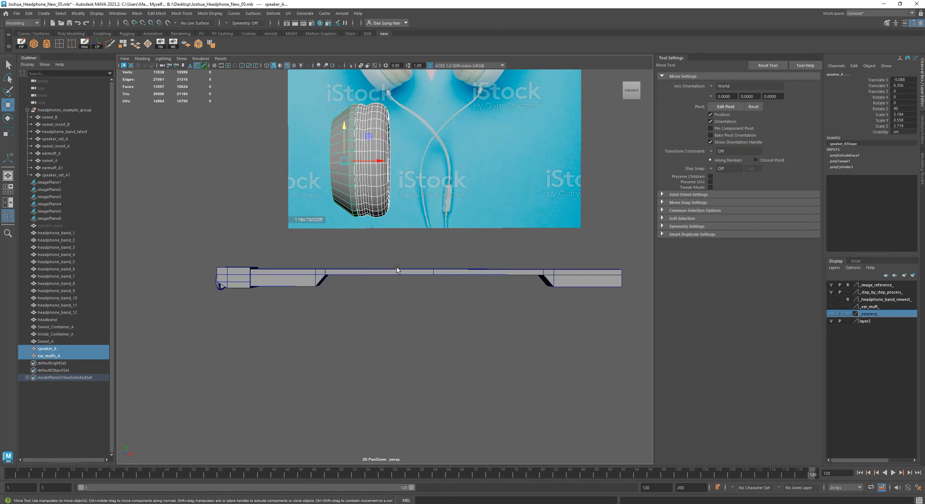
click(392, 272)
alt+drag(366, 270, 434, 319)
shift+click(400, 290)
mouse_move(401, 290)
alt+mouse_down()
mouse_move(435, 292)
mouse_move(401, 298)
mouse_move(446, 290)
mouse_move(410, 291)
alt+mouse_up()
alt+middle_drag(409, 291, 398, 272)
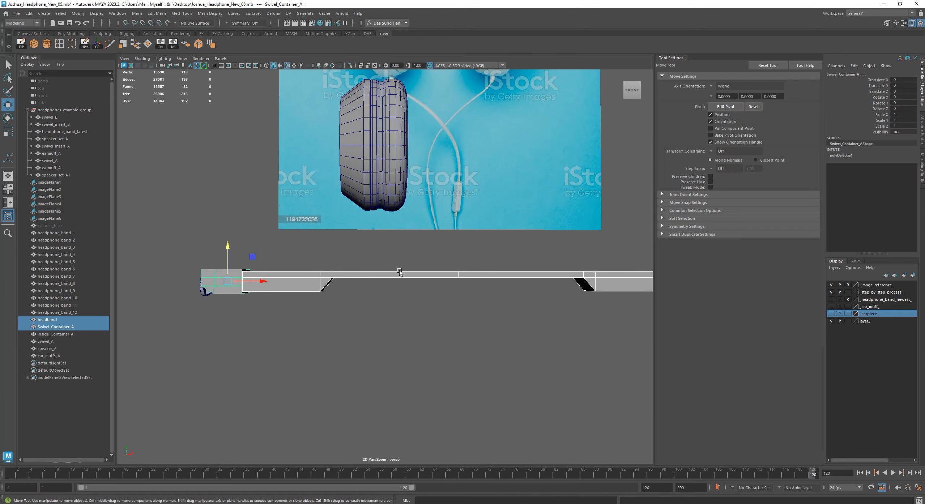
click(339, 262)
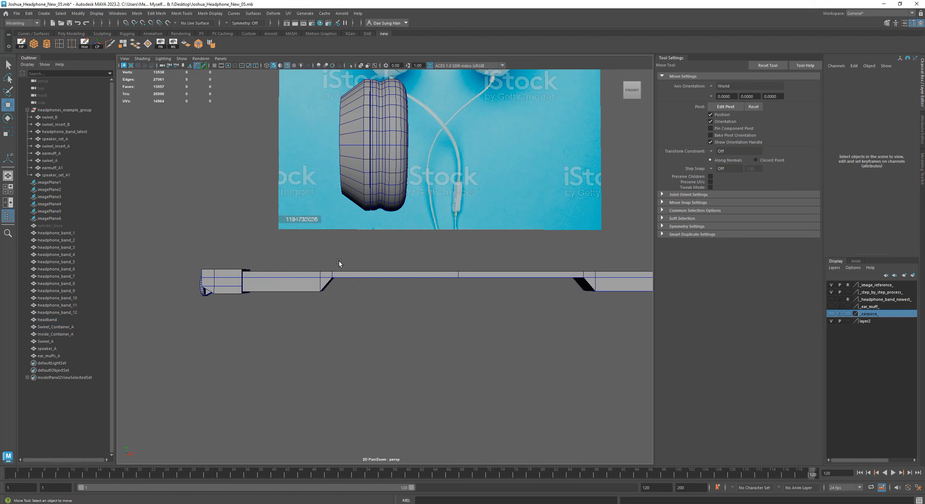
Step: Put the headband and Swivel_Container_A into vertex editing in the front view, displayed as wireframe
click(353, 274)
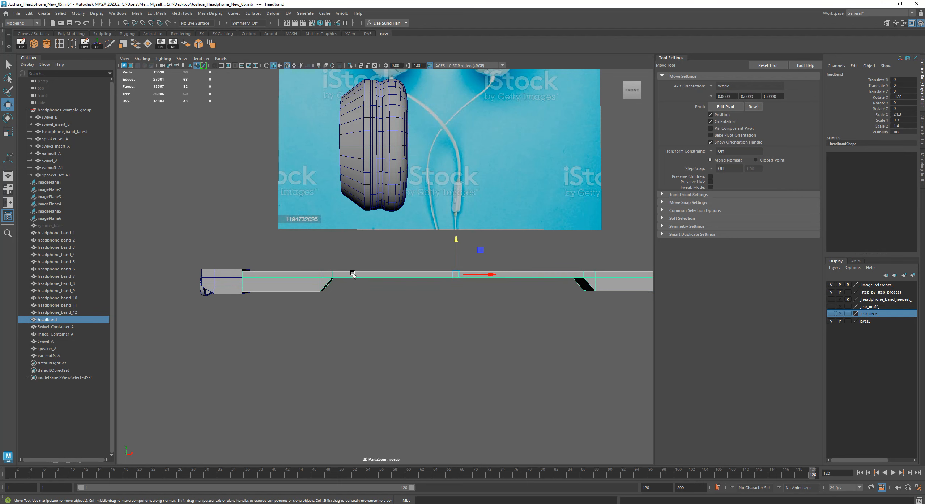
shift+click(251, 271)
alt+drag(239, 277, 405, 276)
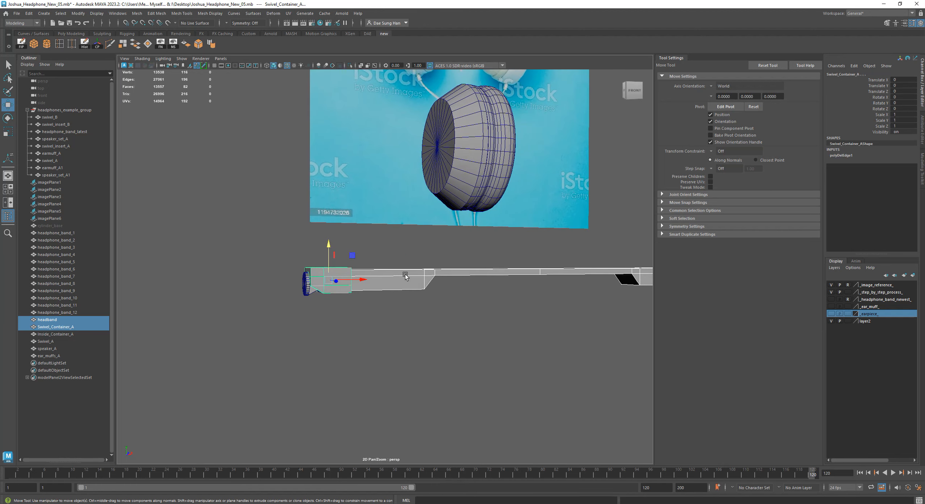
key(space)
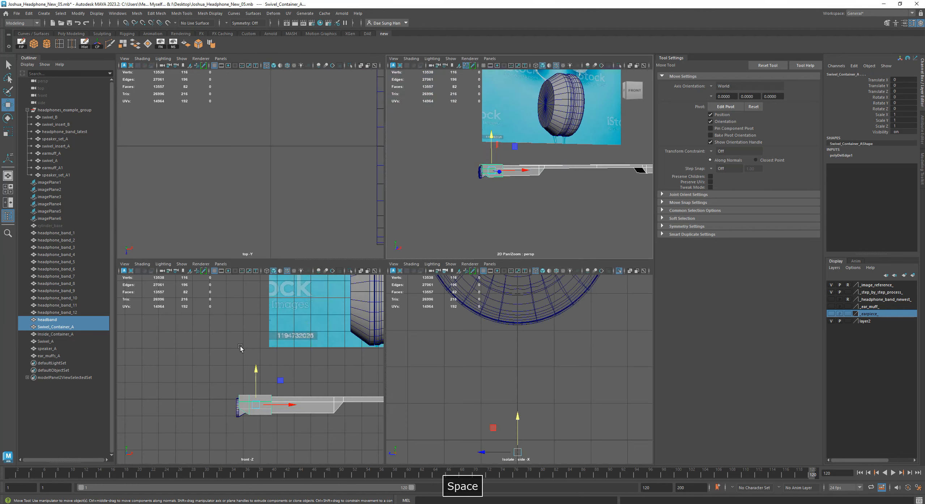
key(space)
alt+right_drag(237, 342, 318, 296)
alt+right_drag(325, 300, 362, 318)
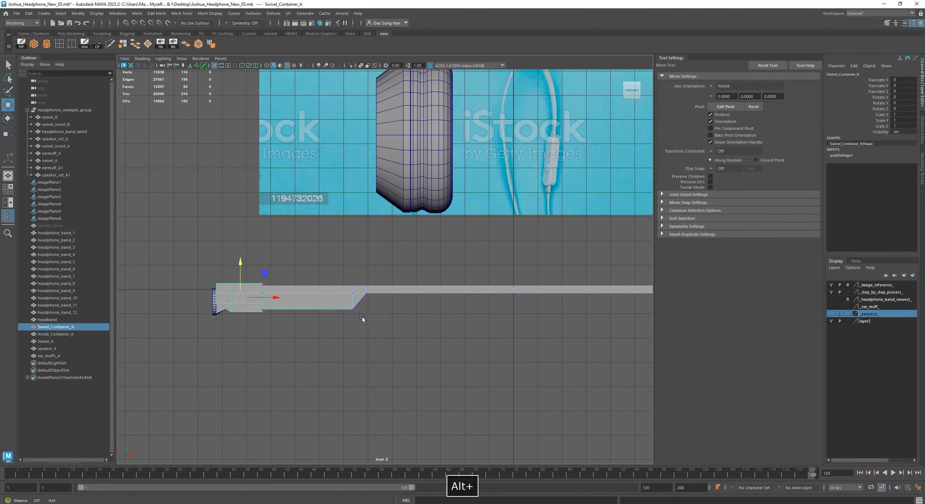
click(409, 368)
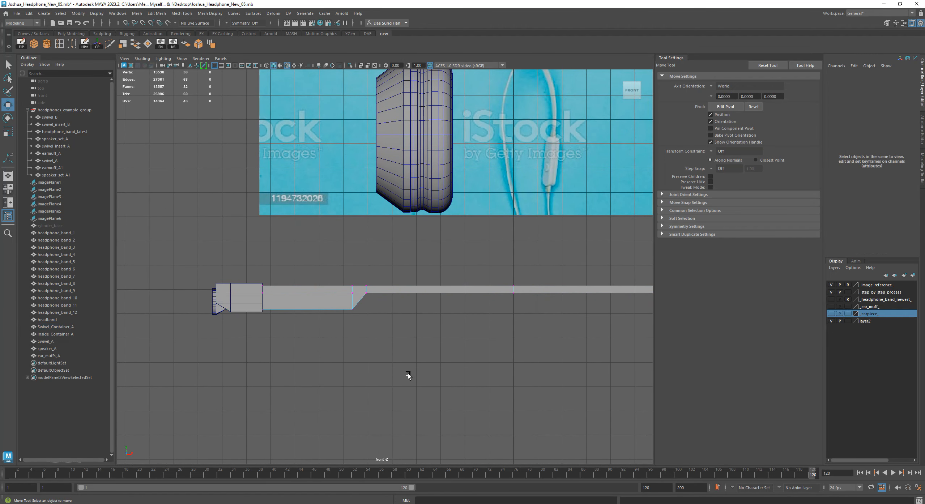
click(240, 292)
click(324, 294)
right_drag(329, 298, 305, 333)
right_drag(239, 291, 189, 292)
key(4)
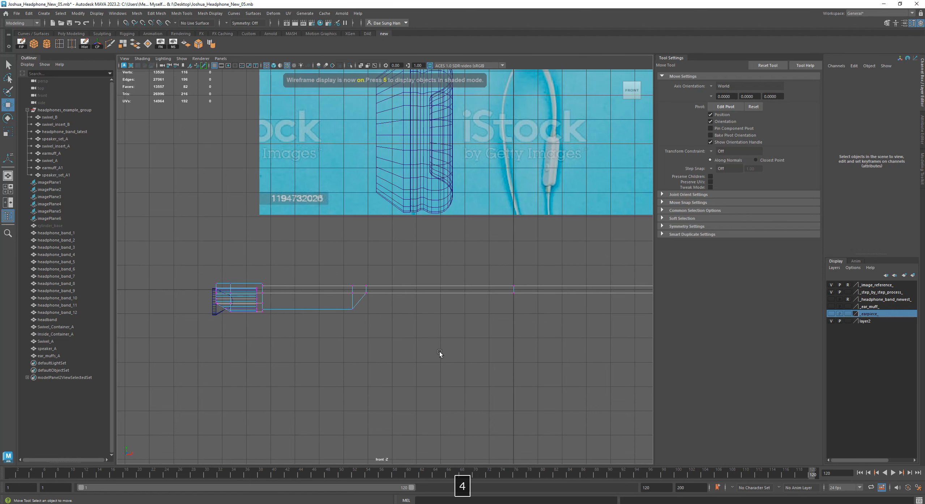
Step: Select the upper vertices of Swivel_Container_A and the headband from its left end to the centre, and raise them slightly along Y
alt+middle_drag(440, 352, 465, 338)
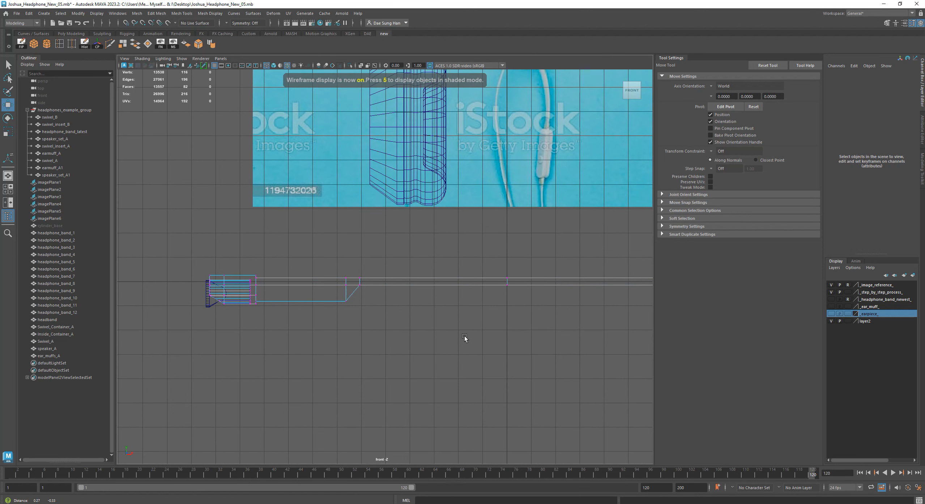
alt+middle_drag(152, 250, 456, 278)
alt+right_drag(456, 277, 587, 341)
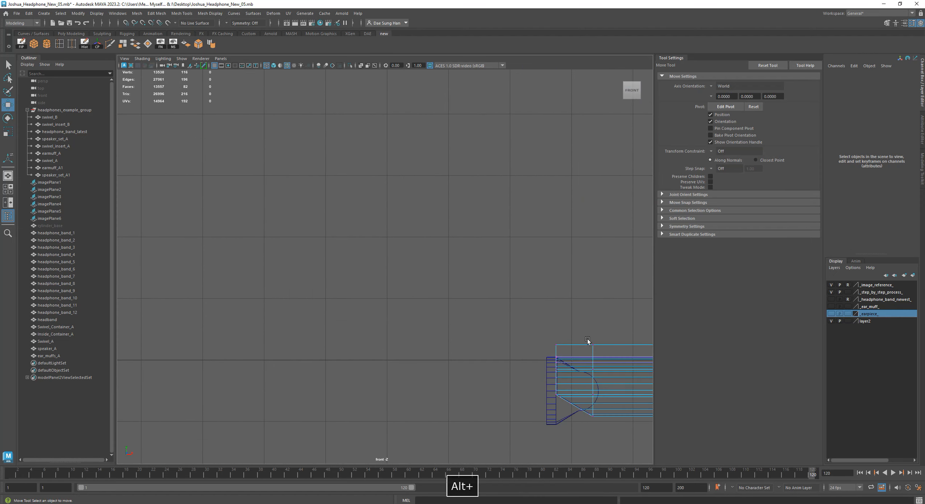
alt+middle_drag(587, 340, 366, 290)
drag(241, 242, 494, 302)
alt+right_drag(356, 322, 454, 324)
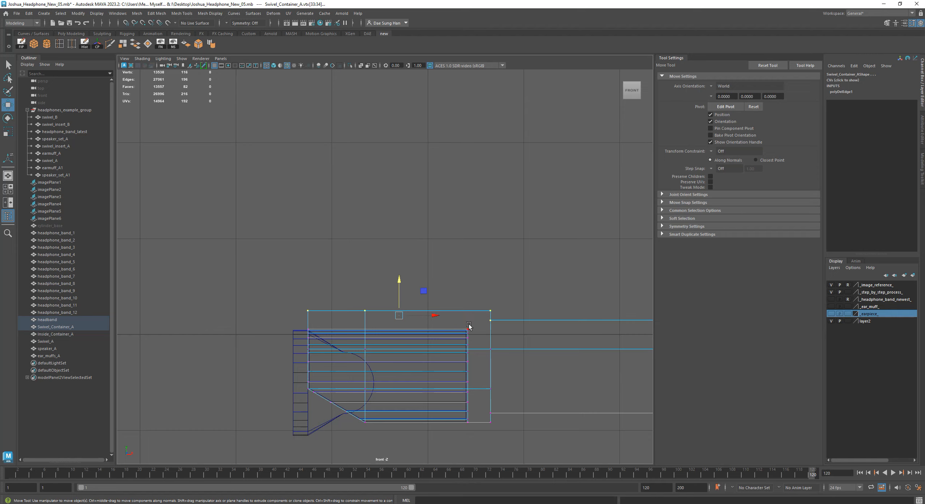
alt+middle_drag(540, 359, 272, 342)
alt+right_drag(494, 328, 423, 323)
alt+middle_drag(501, 318, 327, 315)
shift+drag(309, 277, 459, 297)
alt+right_drag(498, 325, 398, 322)
alt+middle_drag(463, 305, 246, 308)
shift+drag(282, 260, 414, 284)
alt+middle_drag(548, 319, 460, 330)
shift+drag(415, 265, 645, 295)
alt+middle_drag(288, 364, 620, 341)
drag(584, 233, 585, 229)
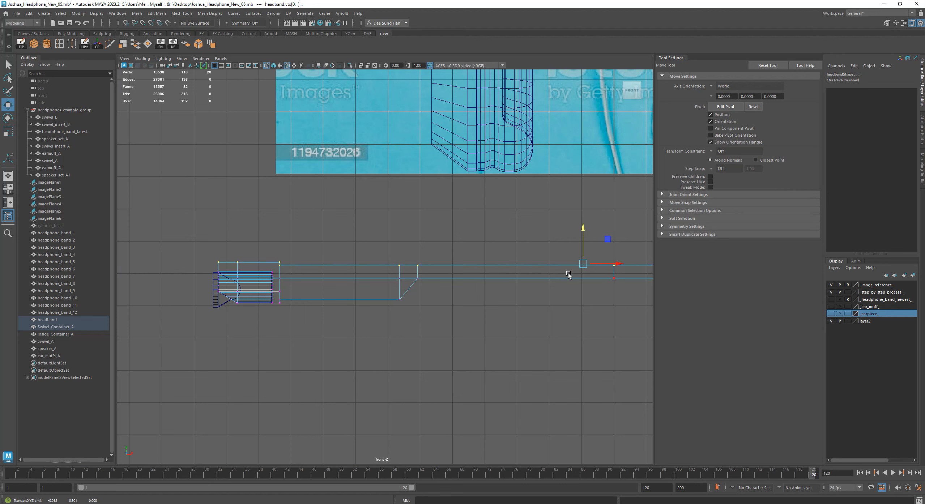
Step: Examine the raised upper side of the headband and swivel container in perspective, and return the headband to object mode
key(space)
key(space)
mouse_move(489, 248)
alt+mouse_down()
mouse_move(465, 254)
mouse_move(476, 249)
alt+mouse_up()
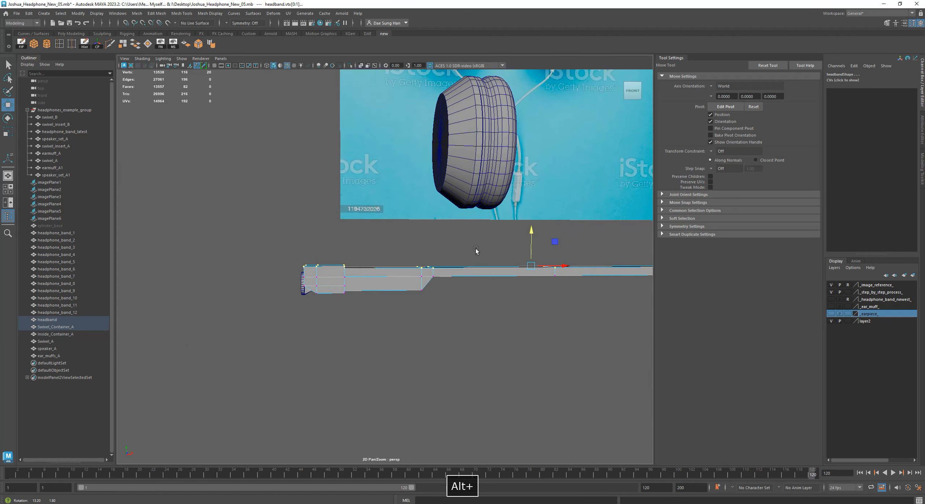
alt+middle_drag(476, 249, 428, 245)
alt+drag(428, 244, 453, 234)
alt+right_drag(454, 235, 533, 280)
alt+drag(533, 280, 541, 277)
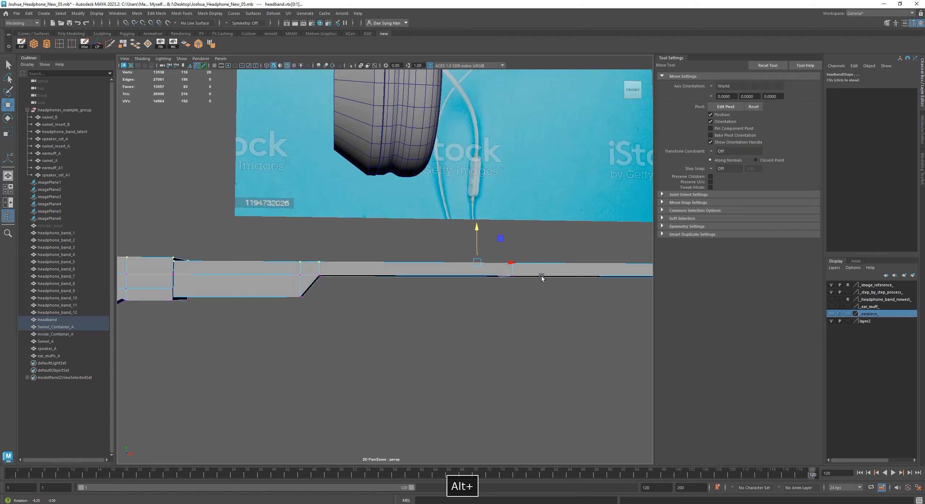
alt+drag(481, 260, 472, 292)
key(F8)
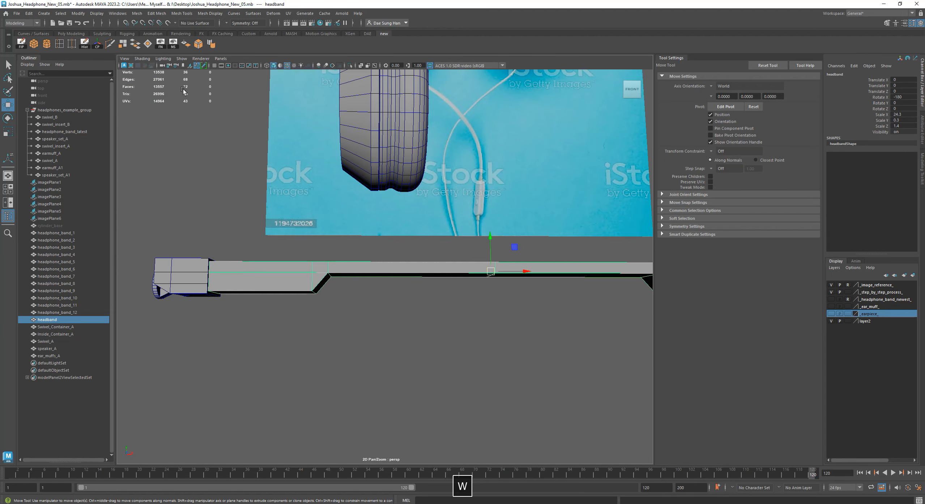
Step: Insert 14 evenly spaced edge loops across the headband's thin section between the sloped step and the centre
click(60, 44)
click(710, 117)
click(719, 131)
key(ctrl+z)
text(12)
key(Return)
text(14)
key(Return)
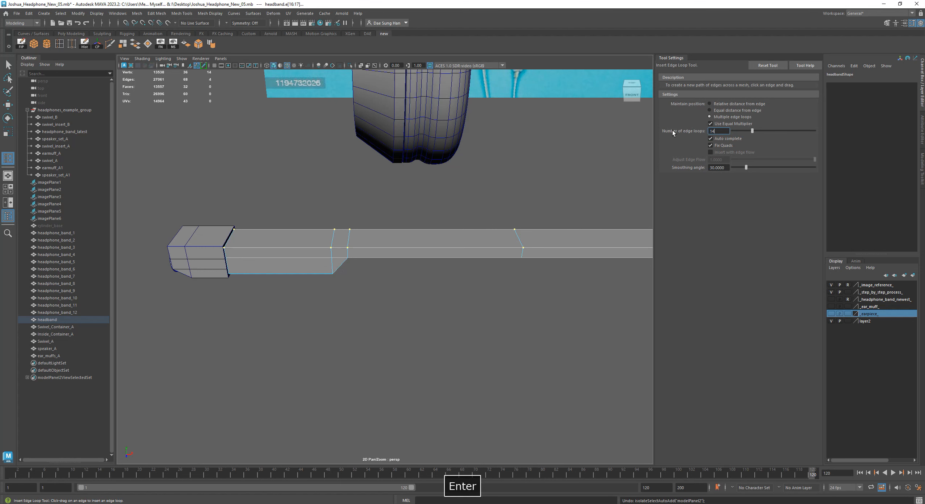
click(407, 248)
alt+middle_drag(410, 250, 449, 317)
key(w)
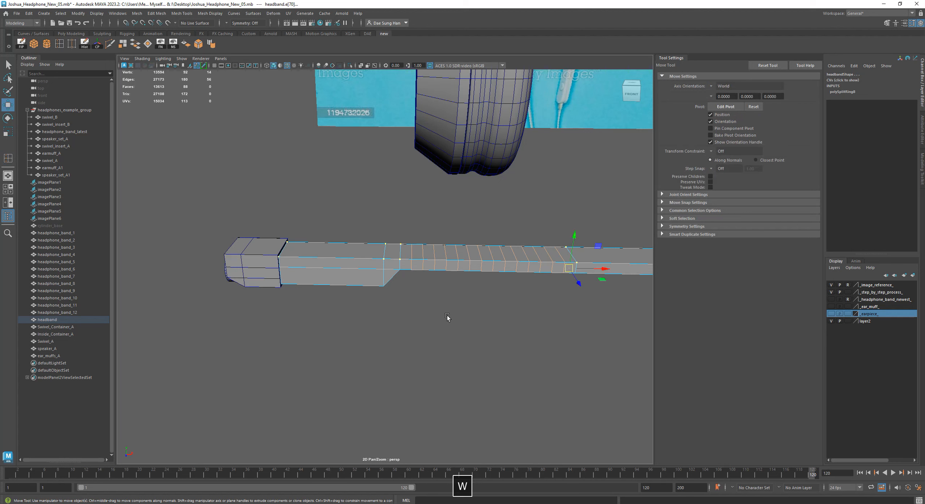
click(447, 315)
Step: Insert 12 evenly spaced edge loops across the headband's thick section between the swivel container and the sloped step
alt+drag(319, 259, 341, 258)
alt+right_drag(340, 258, 449, 293)
mouse_move(449, 294)
alt+mouse_down()
mouse_move(435, 302)
mouse_move(467, 295)
alt+mouse_up()
alt+drag(264, 284, 347, 252)
click(360, 255)
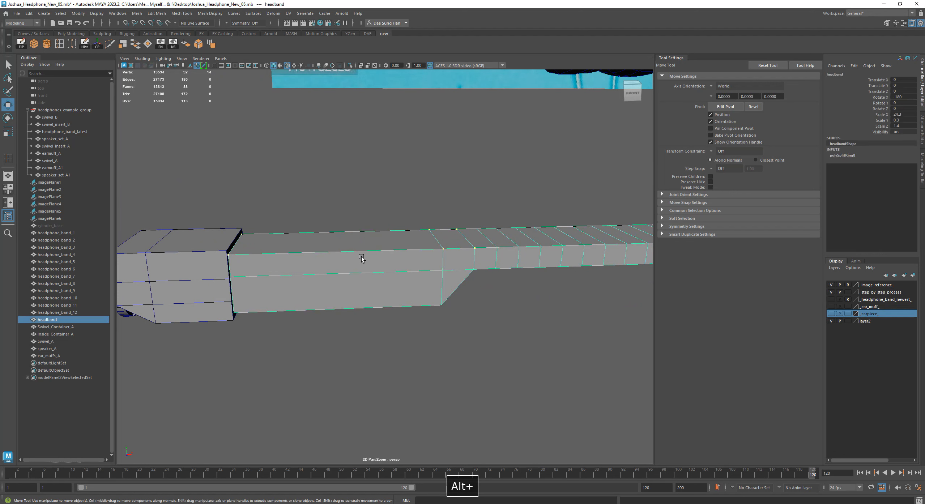
click(59, 44)
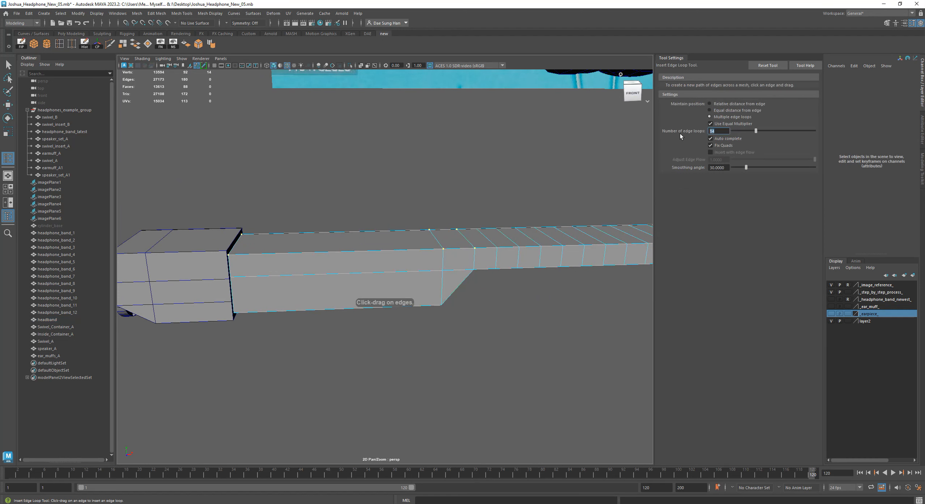
text(12)
key(Return)
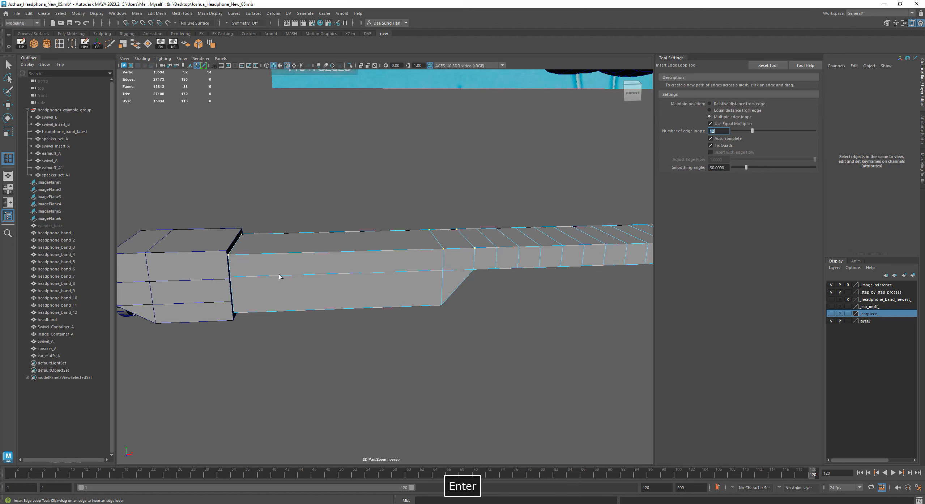
click(286, 255)
alt+drag(287, 258, 488, 317)
key(w)
click(488, 316)
alt+drag(515, 286, 380, 307)
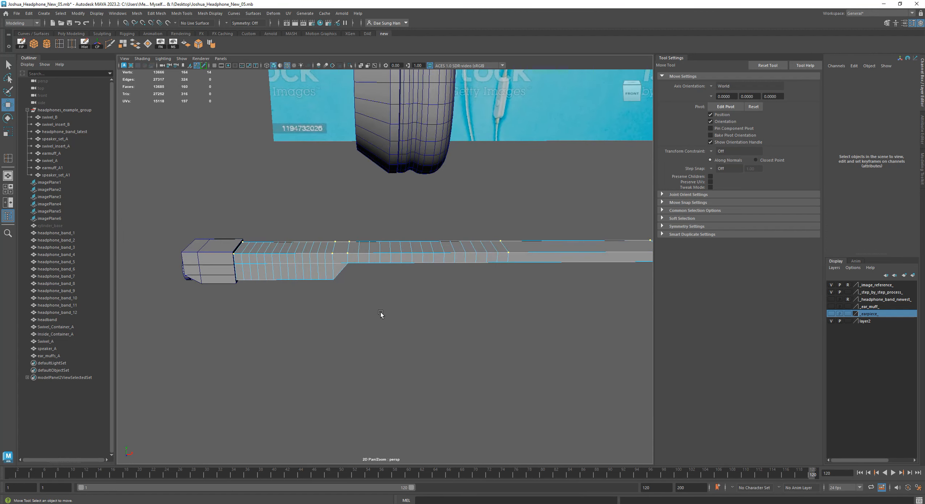
Step: Try to delete the faces of the headband's right half beyond the centre line
mouse_move(433, 281)
right_down()
mouse_move(475, 233)
mouse_move(467, 235)
right_up()
click(442, 237)
click(391, 253)
alt+drag(423, 271, 452, 250)
right_drag(452, 247, 452, 267)
drag(630, 321, 460, 236)
key(BackSpace)
alt+middle_drag(367, 251, 404, 252)
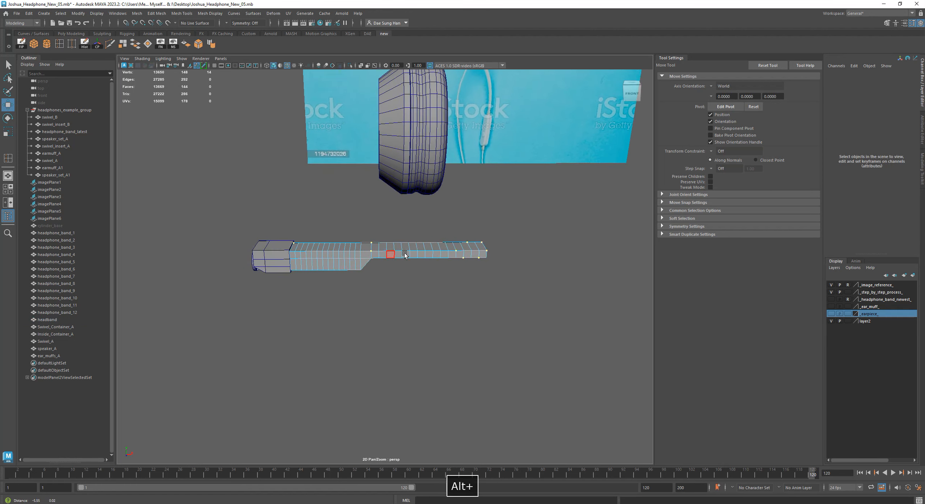
alt+right_drag(404, 253, 473, 293)
alt+drag(455, 286, 445, 282)
right_drag(448, 236, 475, 212)
click(484, 223)
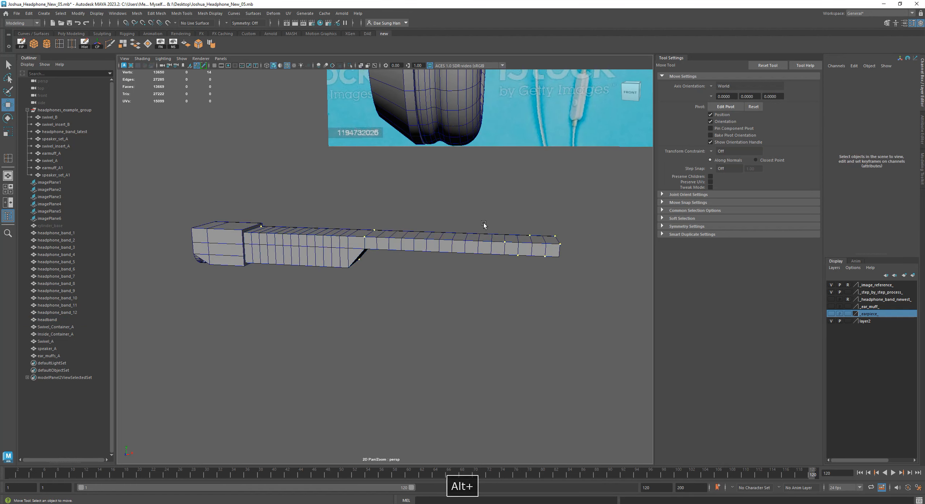
alt+drag(468, 255, 472, 258)
click(466, 243)
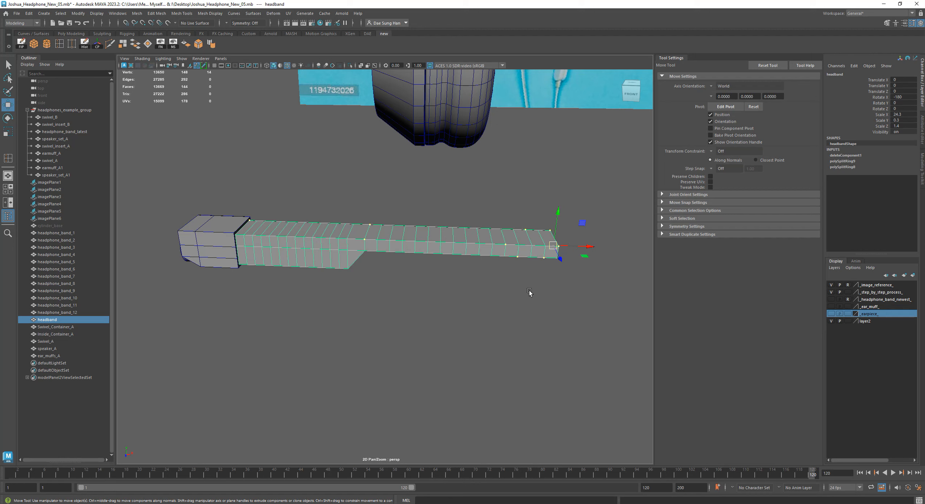
alt+middle_drag(530, 291, 499, 270)
Step: Undo the deletion of the headband's right-half faces
key(ctrl+z)
key(ctrl+z)
key(ctrl+z)
key(ctrl+z)
click(474, 284)
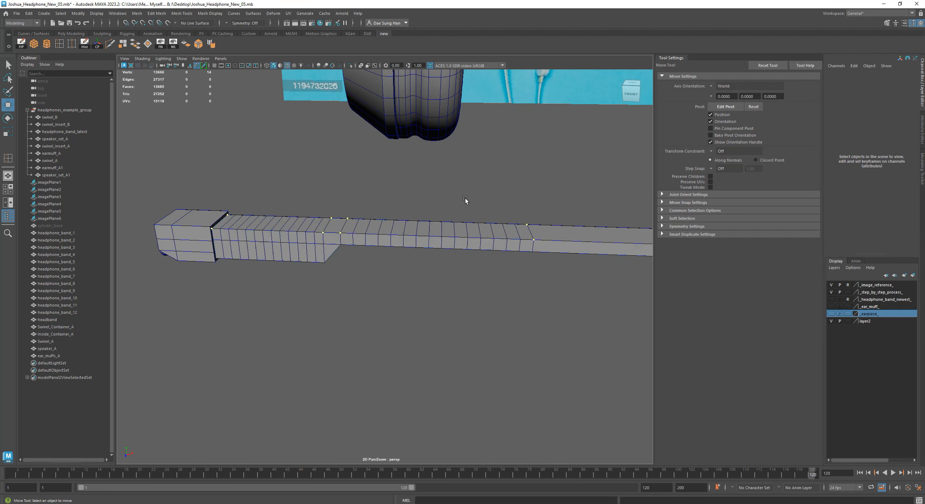
Step: Increase the Divisions of the headband's polySplitRing8 input to add edge loops to the thin section
click(447, 219)
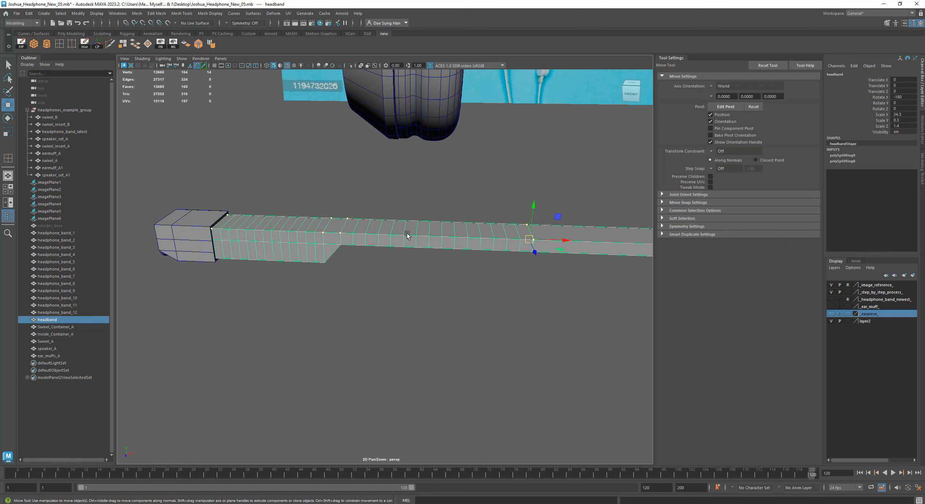
click(839, 161)
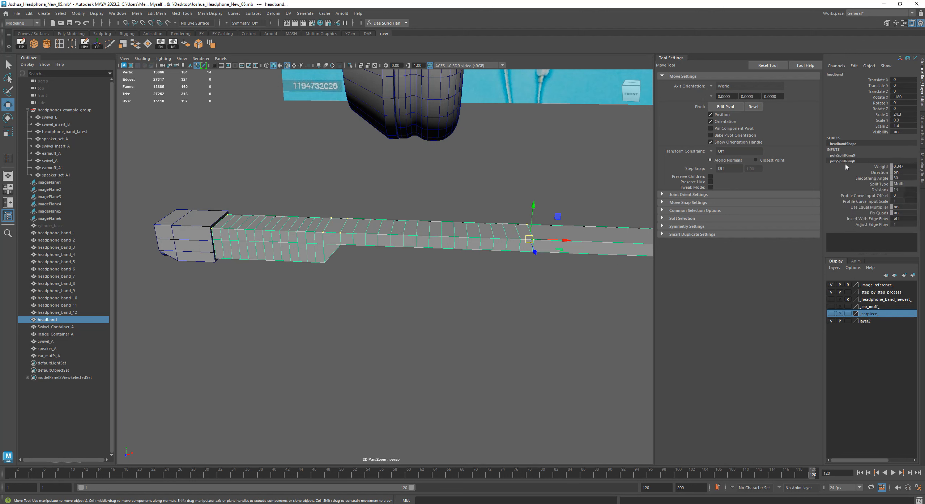
click(905, 189)
text(1)
key(Return)
click(362, 256)
Step: Slice the headband's sloped transition vertically with Multi-Cut in the front view, between its two neighbouring edge loops
alt+drag(389, 295, 372, 283)
alt+right_drag(372, 283, 461, 292)
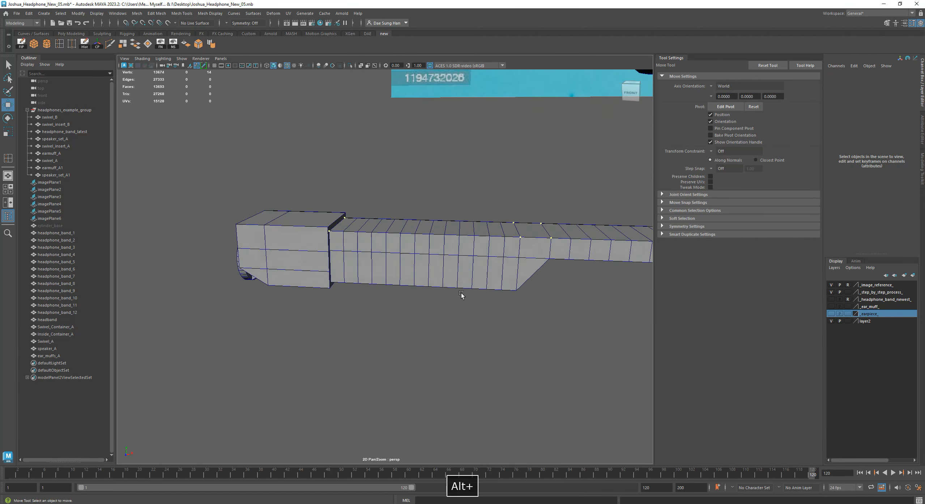
alt+middle_drag(462, 293, 341, 211)
alt+right_drag(341, 212, 409, 218)
click(361, 169)
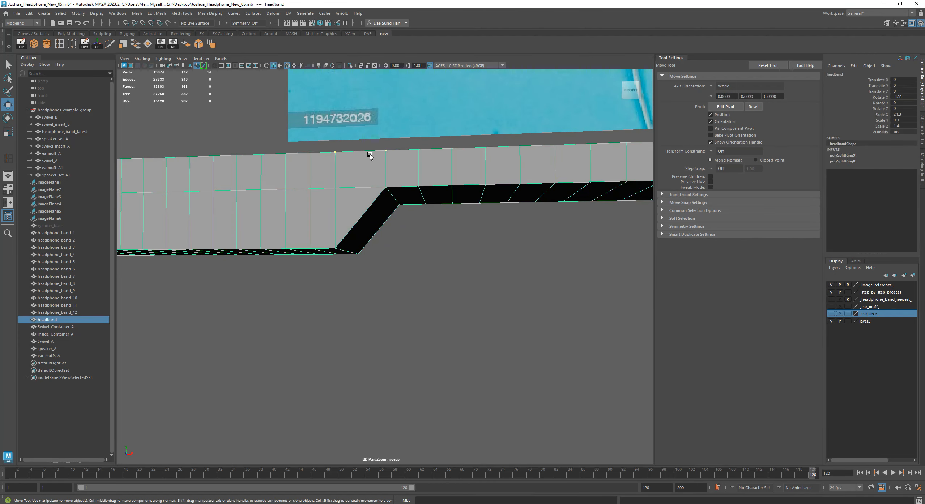
alt+drag(370, 151, 398, 283)
key(space)
key(space)
alt+right_drag(262, 341, 615, 342)
alt+middle_drag(448, 319, 348, 260)
alt+right_drag(348, 260, 453, 294)
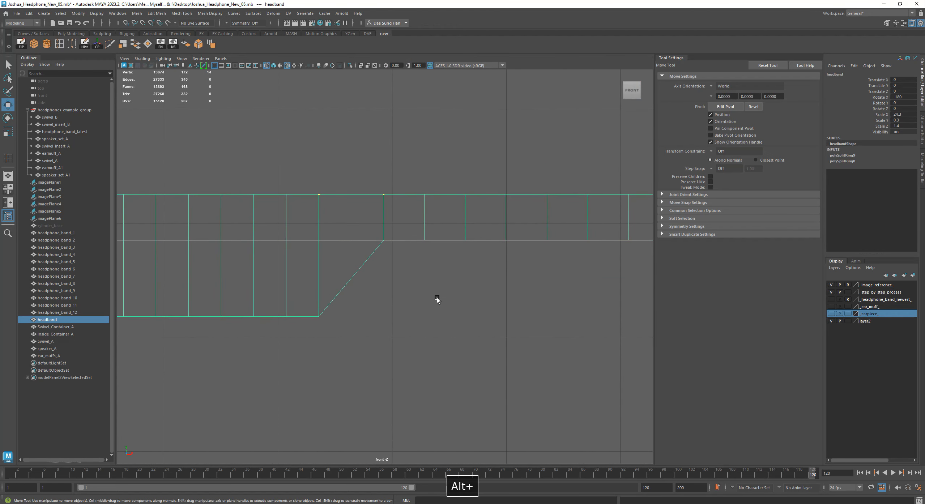
click(110, 44)
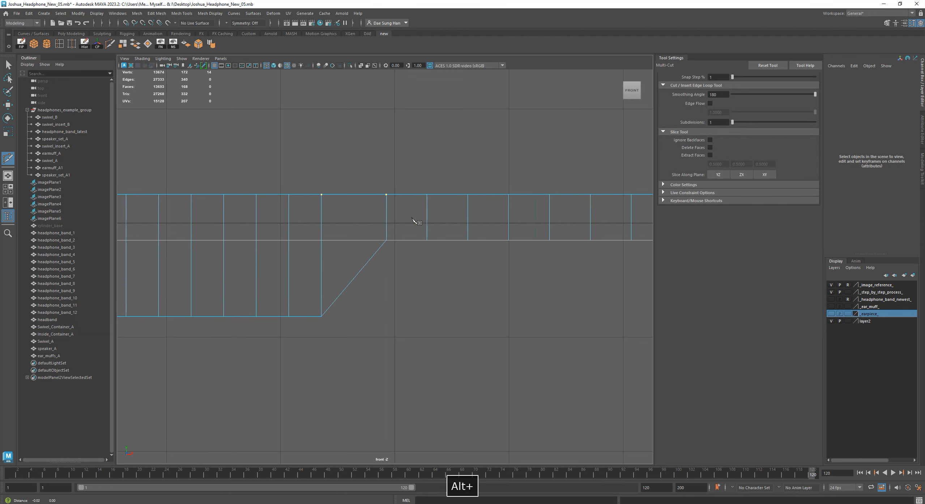
alt+middle_drag(415, 221, 472, 219)
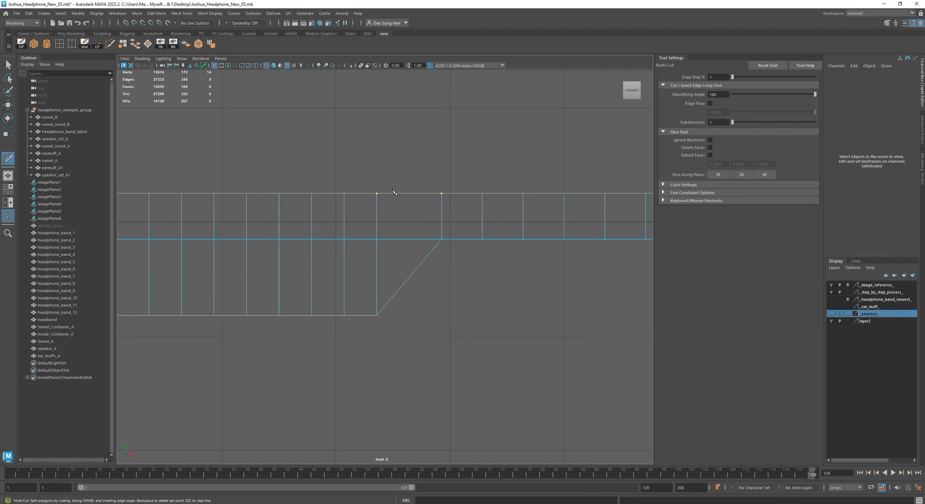
alt+right_drag(398, 194, 535, 296)
alt+middle_drag(537, 297, 541, 312)
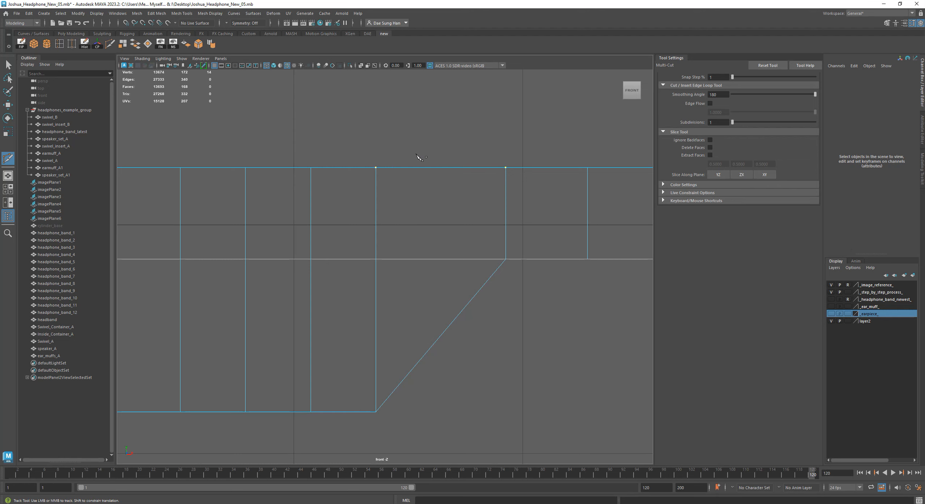
shift+click(416, 155)
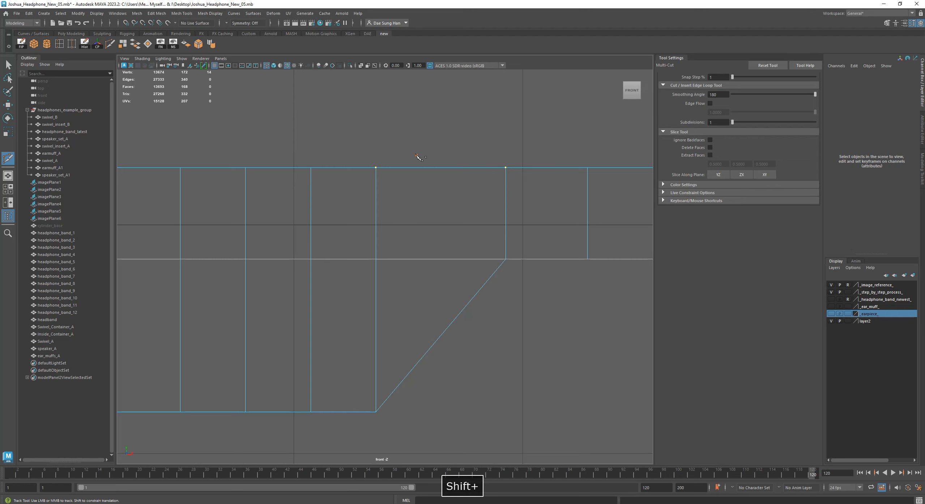
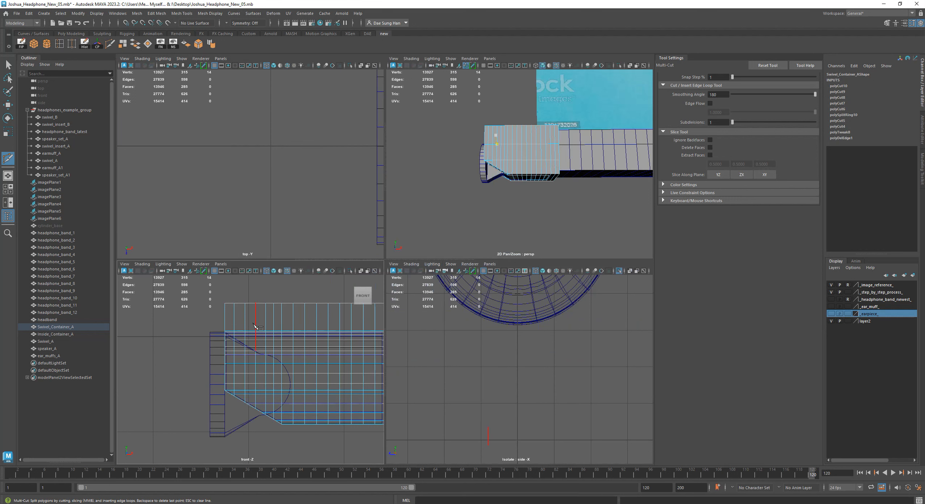
Step: Try moving the swivel container down away from the swivel to expose what sits inside it, and undo the move
key(w)
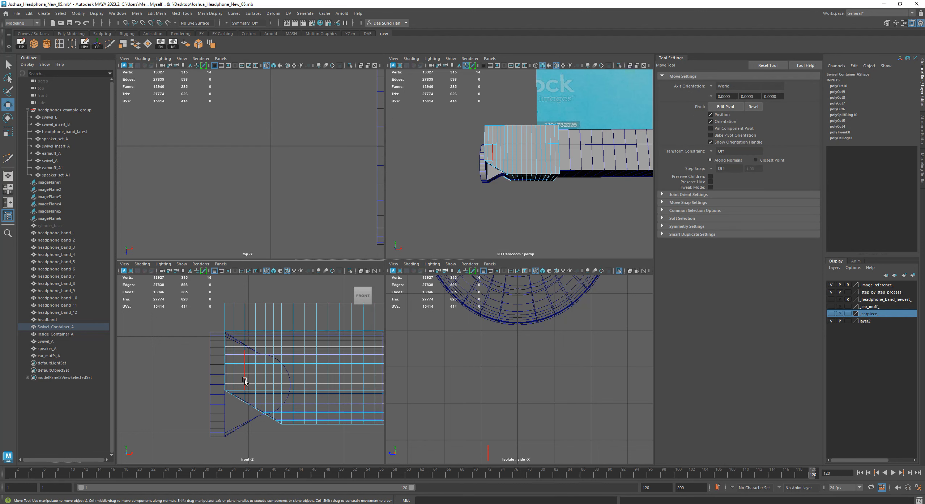
key(space)
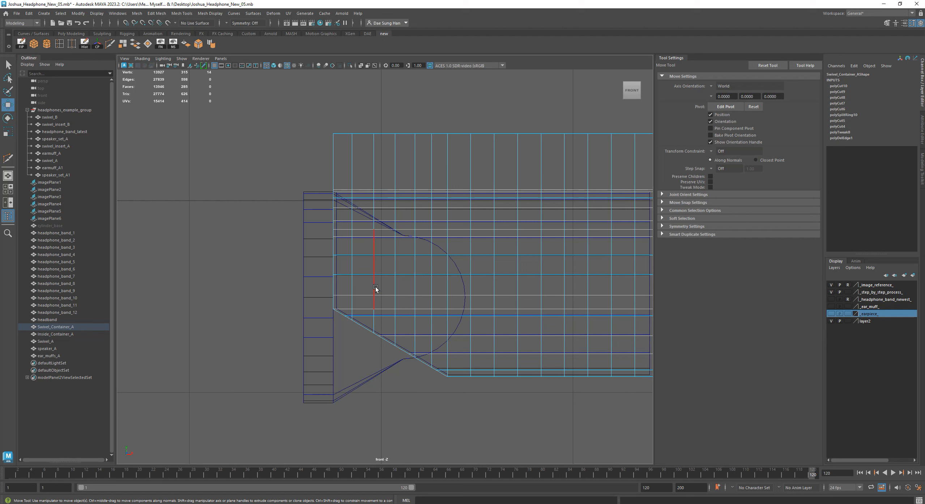
alt+right_drag(461, 302, 413, 280)
key(space)
key(space)
alt+drag(426, 321, 454, 289)
click(448, 293)
mouse_move(378, 250)
alt+mouse_down()
mouse_move(390, 238)
mouse_move(388, 247)
alt+mouse_up()
alt+drag(444, 247, 413, 326)
drag(404, 213, 405, 384)
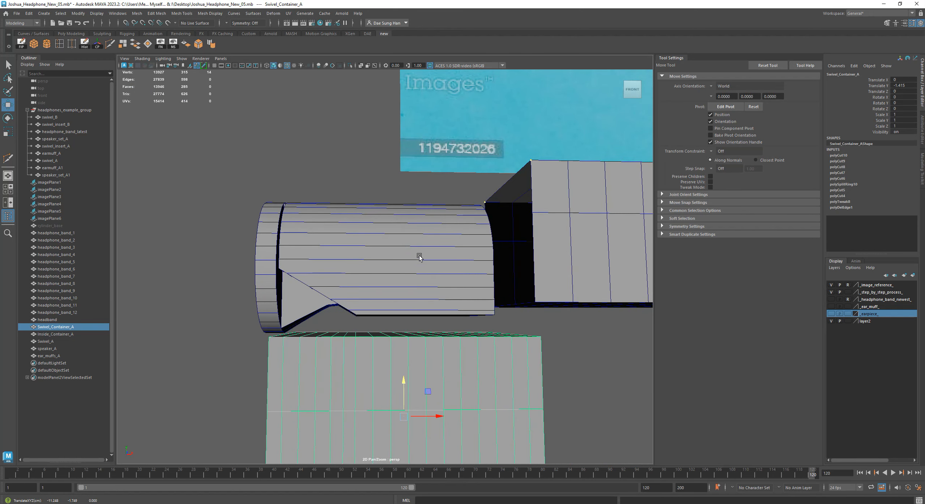
click(407, 236)
key(ctrl+z)
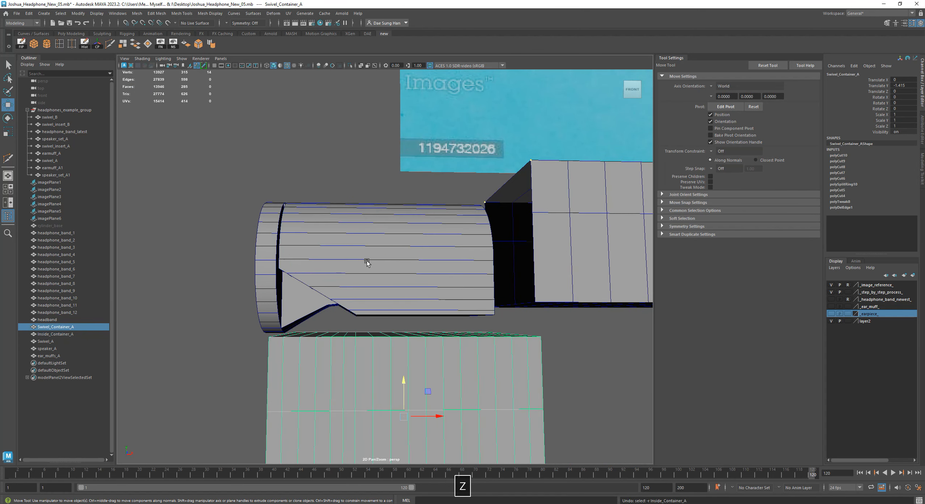
key(ctrl+z)
Step: Examine how the inner container sits inside the swivel container, from the front and from below
alt+drag(379, 279, 438, 251)
alt+drag(334, 213, 353, 272)
click(344, 238)
key(space)
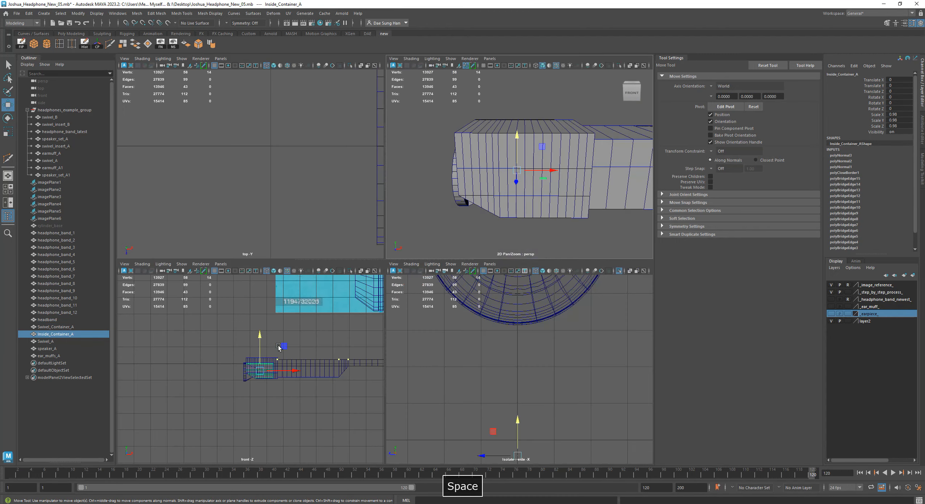
key(space)
alt+right_drag(276, 351, 630, 347)
key(space)
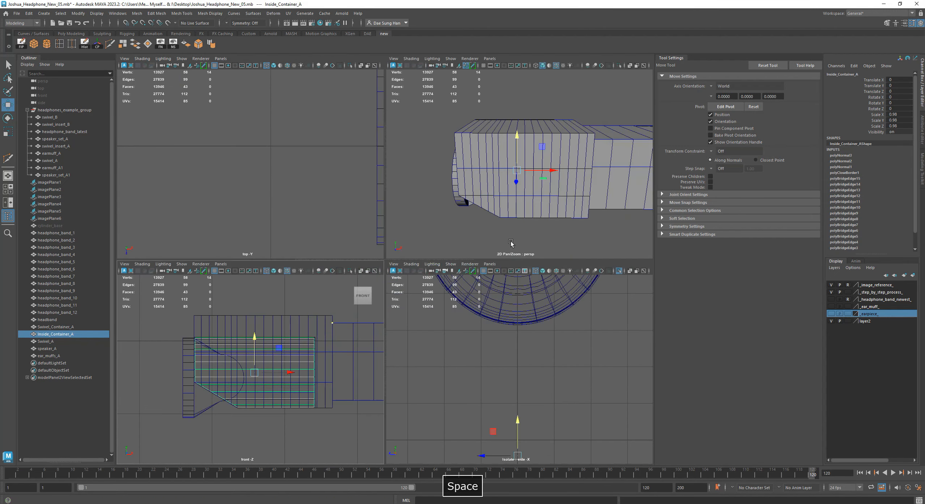
key(space)
alt+drag(412, 271, 398, 258)
click(445, 249)
alt+drag(459, 254, 529, 209)
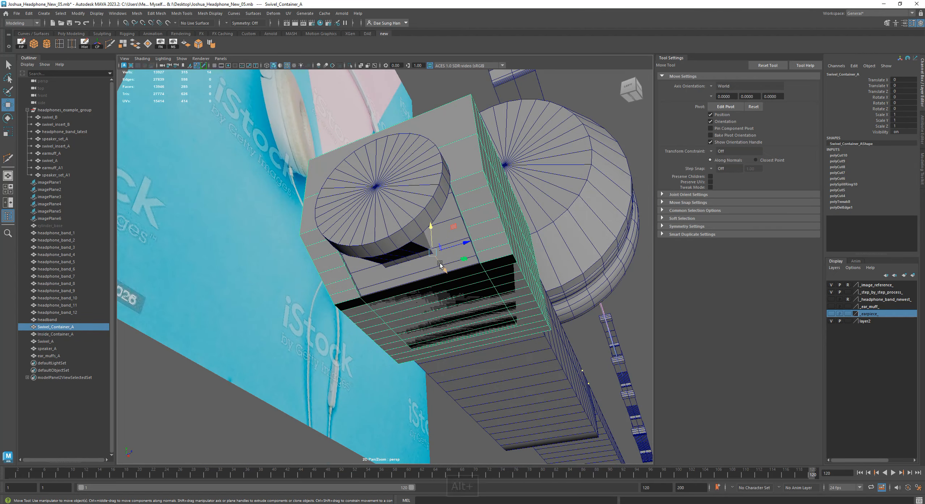
key(z)
key(z)
key(z)
key(z)
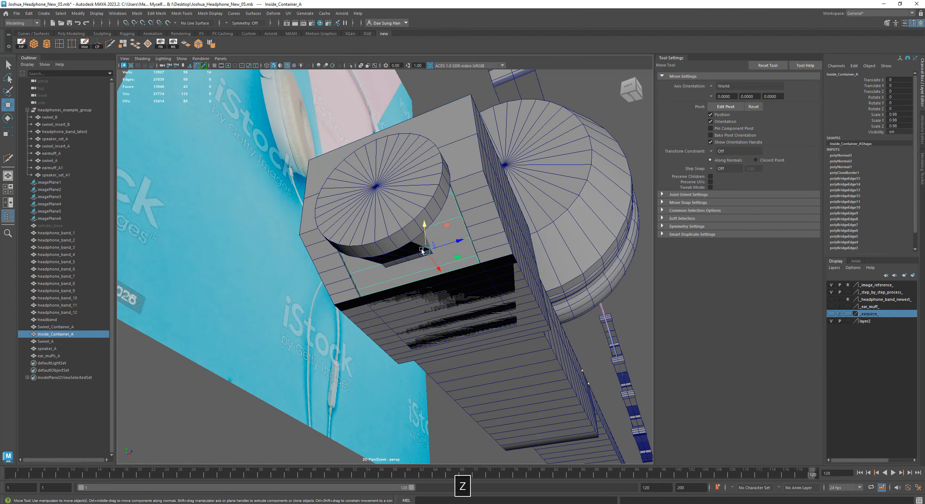
Step: Try pulling the swivel container down clear of the swivel to inspect its opening, and undo the moves
drag(428, 237, 497, 277)
alt+right_drag(497, 277, 351, 196)
click(351, 195)
alt+drag(369, 196, 359, 212)
drag(395, 286, 395, 450)
alt+middle_drag(353, 338, 328, 260)
alt+drag(329, 260, 399, 271)
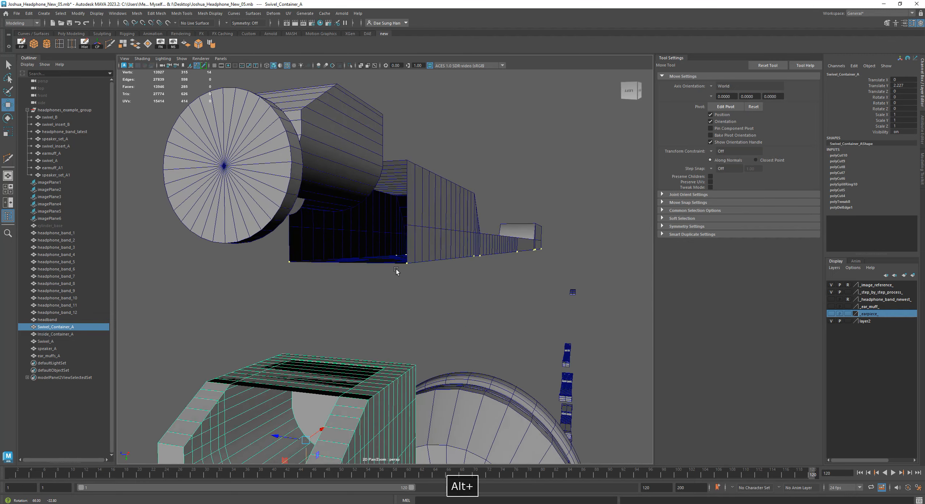
alt+middle_drag(351, 301, 384, 222)
alt+right_drag(384, 222, 411, 283)
alt+drag(411, 283, 432, 227)
alt+drag(424, 197, 420, 229)
alt+middle_drag(420, 229, 419, 191)
alt+right_drag(420, 191, 511, 268)
click(494, 285)
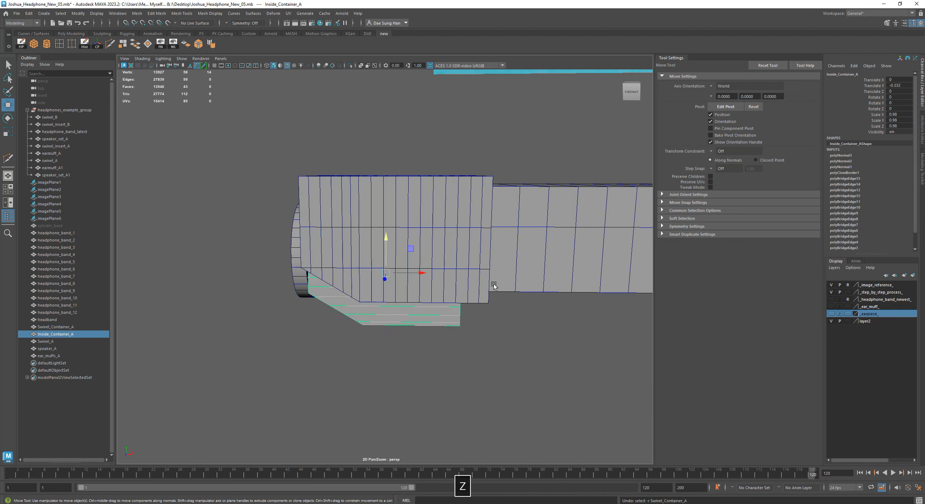
alt+drag(492, 286, 464, 258)
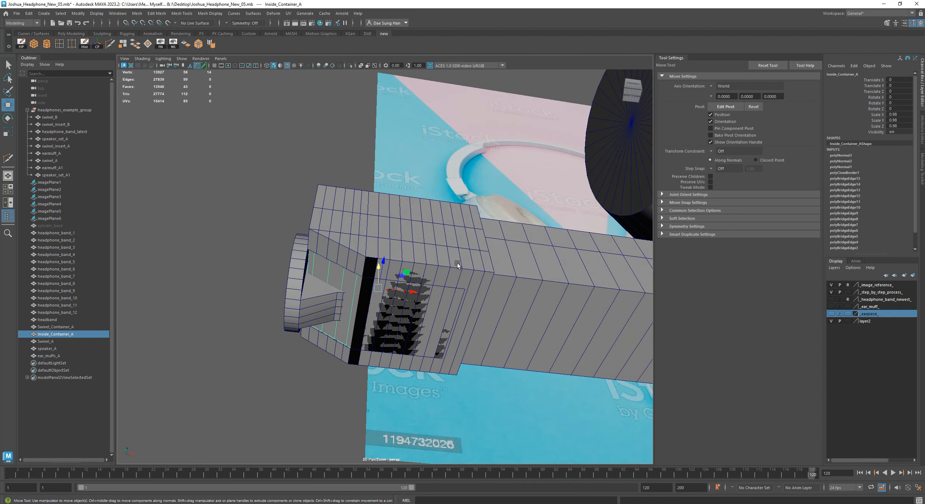
Step: Try deleting the large underside face around the swivel container's opening, and undo the deletion
right_drag(400, 246, 398, 263)
click(369, 274)
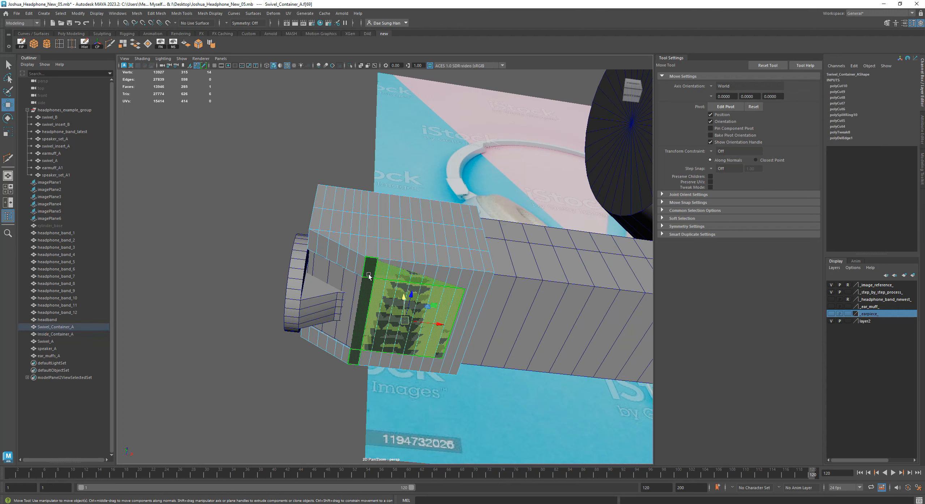
key(Delete)
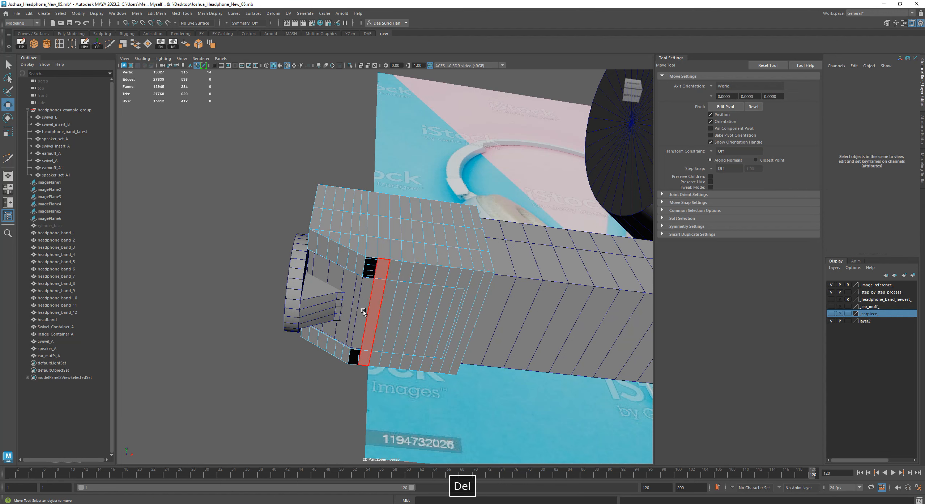
alt+drag(387, 314, 430, 306)
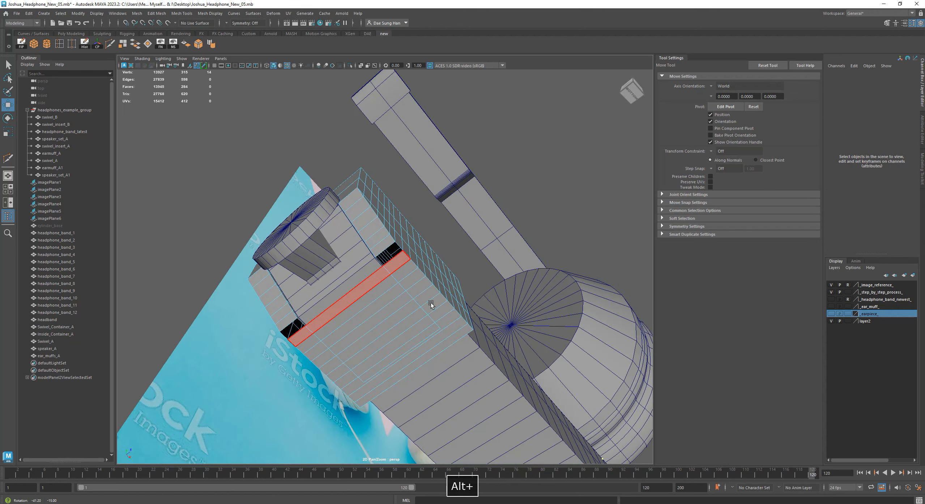
key(ctrl+z)
key(ctrl+z)
key(ctrl+z)
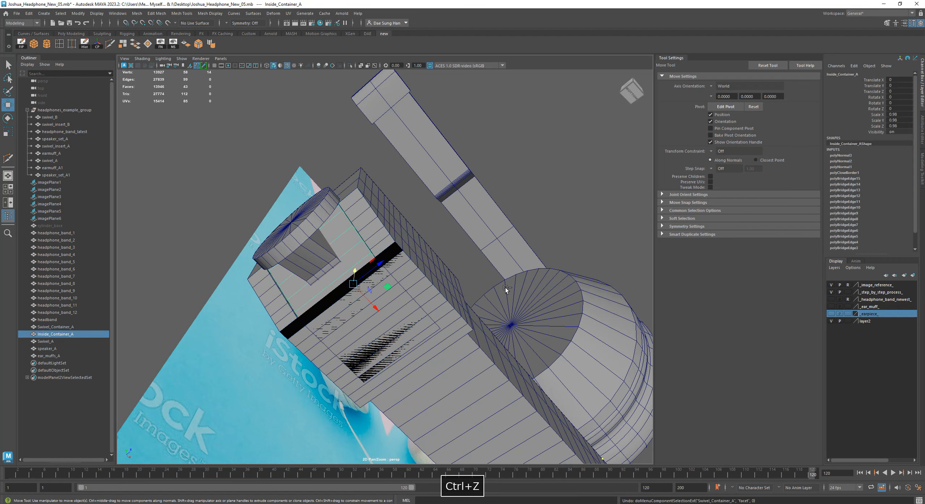
Step: Undo the Multi-Cut slices and the evenly spaced edge loops on the swivel container
key(ctrl+z)
key(ctrl+z)
key(ctrl+z)
key(ctrl+z)
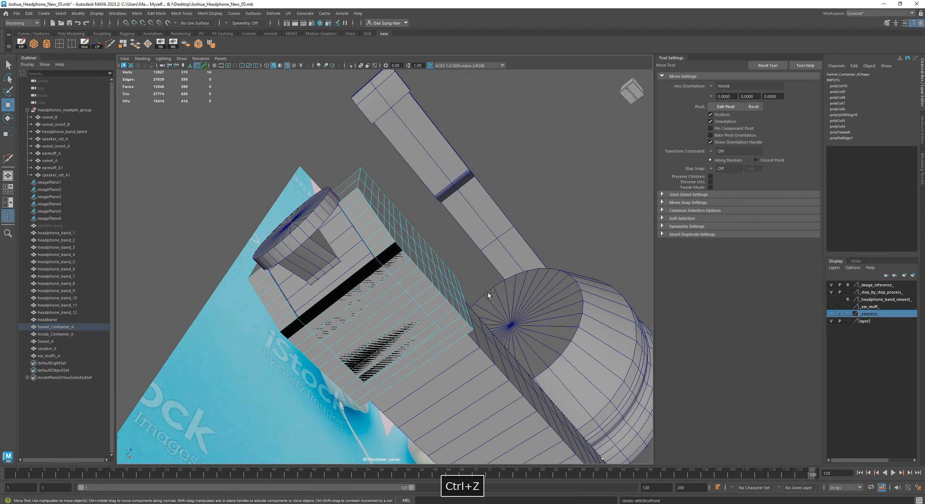
key(ctrl+z)
alt+drag(481, 286, 449, 303)
key(ctrl+z)
key(ctrl+z)
alt+drag(464, 339, 457, 313)
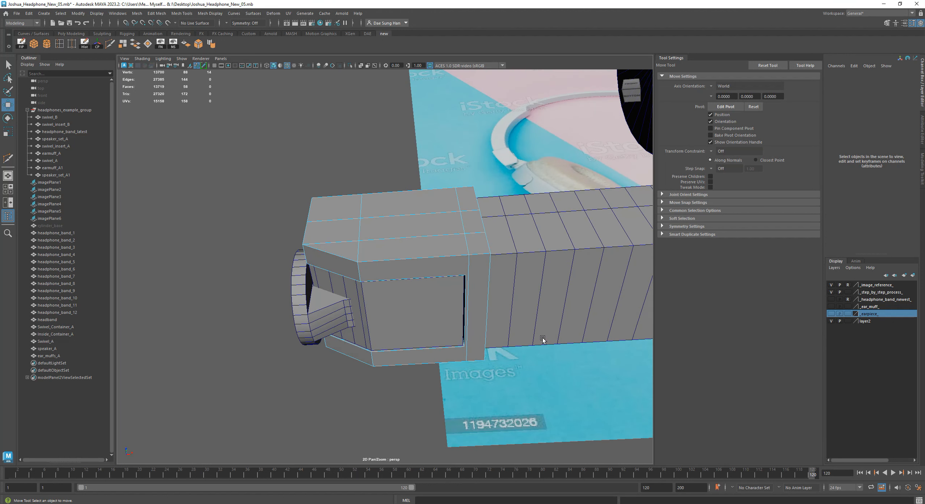
Step: Undo the remaining cuts across the swivel container's rim at the headband end of the opening
alt+drag(542, 338, 428, 285)
alt+drag(390, 179, 441, 214)
alt+drag(329, 167, 451, 212)
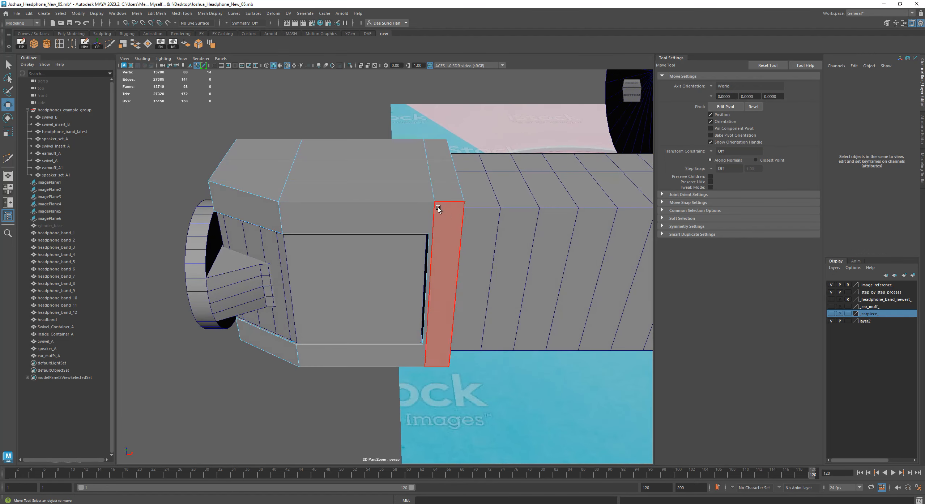
key(ctrl+z)
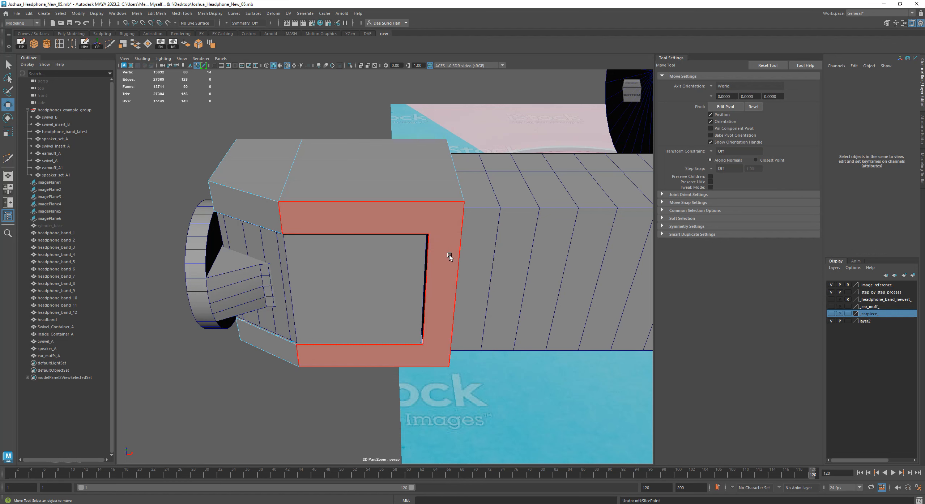
alt+drag(443, 238, 388, 281)
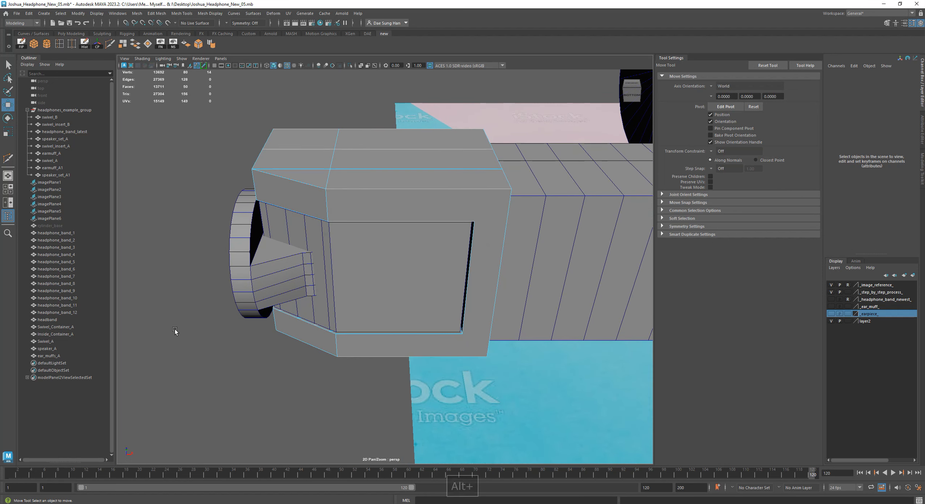
Step: Try inserting 8 evenly spaced edge loops across the swivel container's long straight section, and undo them
click(362, 159)
alt+drag(362, 160, 353, 195)
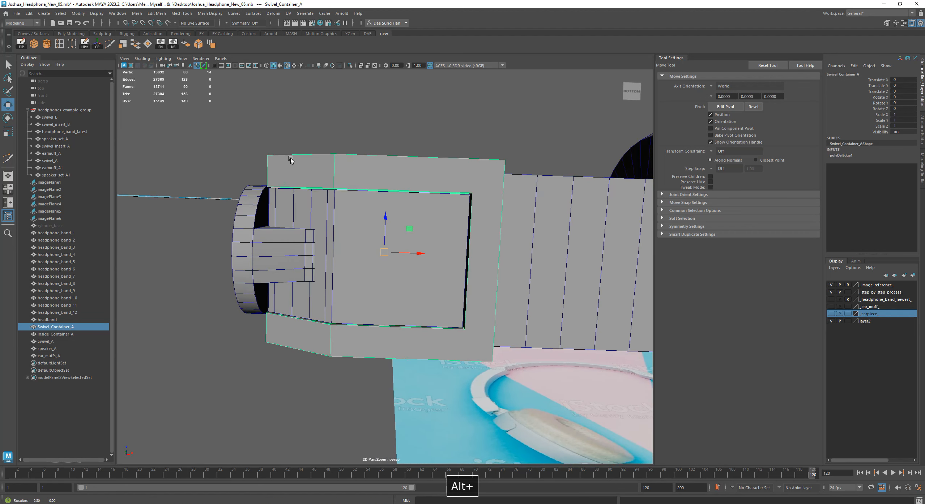
click(59, 43)
alt+drag(357, 194, 353, 220)
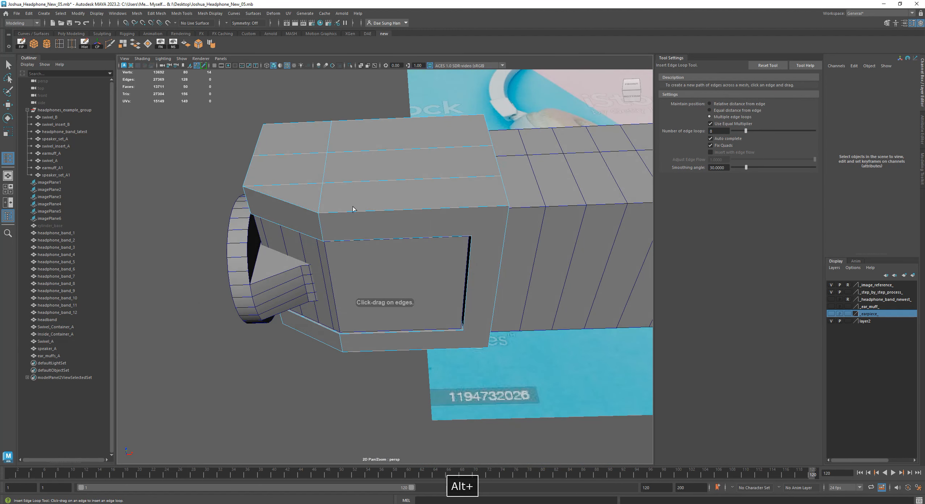
click(350, 210)
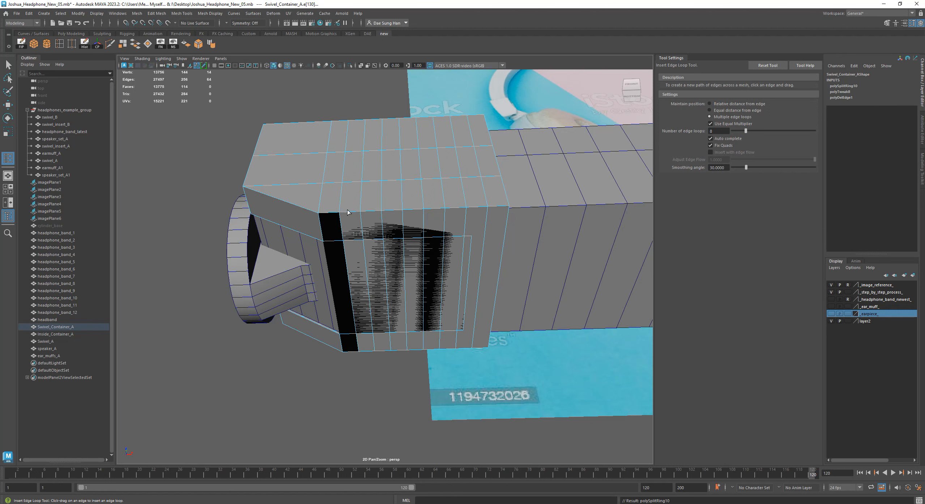
key(ctrl+z)
alt+drag(346, 209, 396, 177)
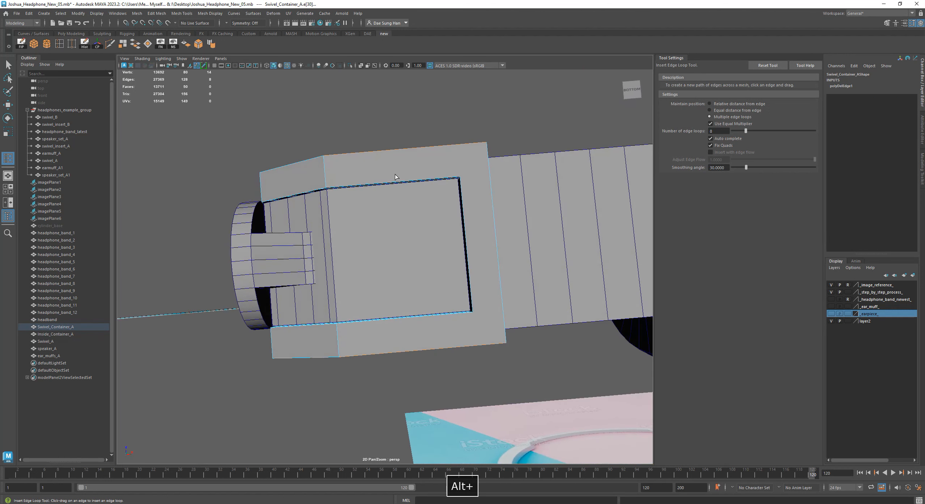
Step: Set Insert Edge Loop to Relative distance from edge, try one loop beside the container's sloped corner, and undo it
click(726, 104)
mouse_move(370, 192)
alt+mouse_down()
mouse_move(361, 216)
mouse_move(367, 206)
alt+mouse_up()
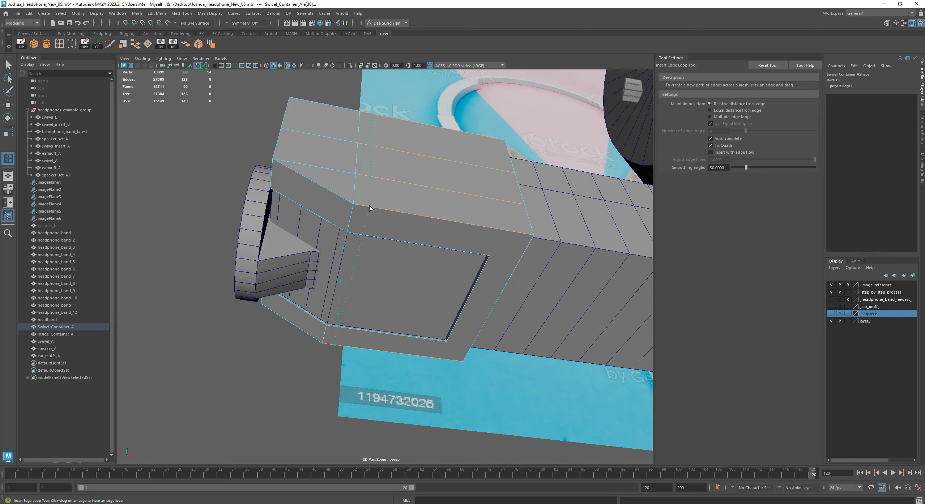
click(369, 206)
key(ctrl+z)
alt+drag(461, 225, 409, 220)
key(w)
key(F8)
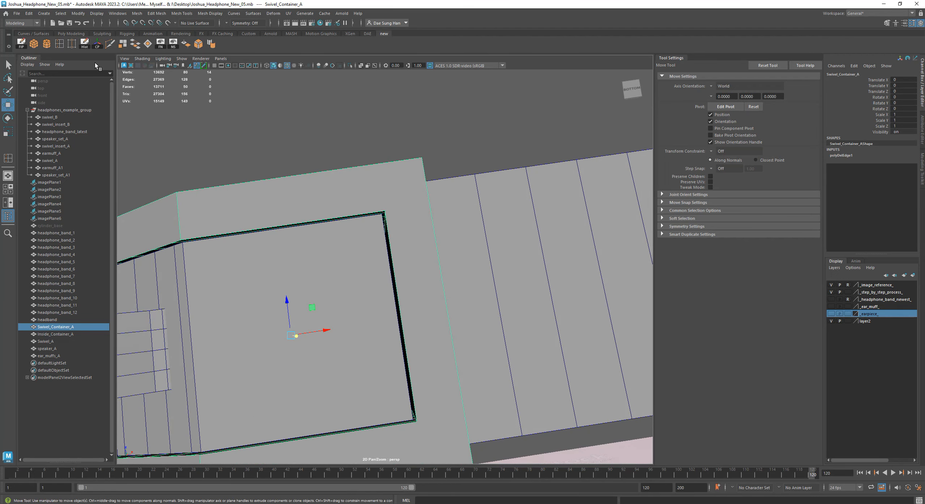
Step: Cut a diagonal edge with Multi-Cut from the container rim's outer corner to the opening's inner corner at the headband end
click(110, 43)
alt+drag(275, 134, 324, 316)
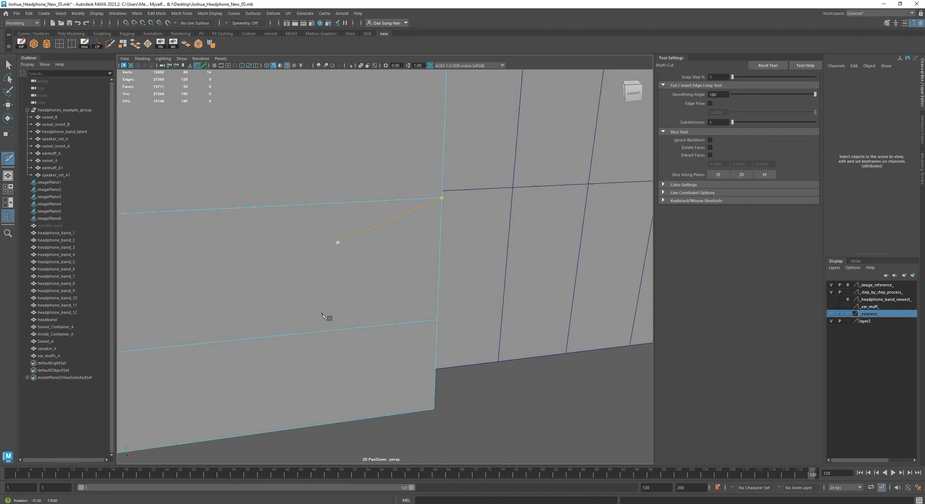
alt+right_drag(324, 316, 448, 304)
alt+drag(448, 303, 446, 221)
alt+right_drag(446, 221, 436, 240)
alt+drag(436, 240, 351, 203)
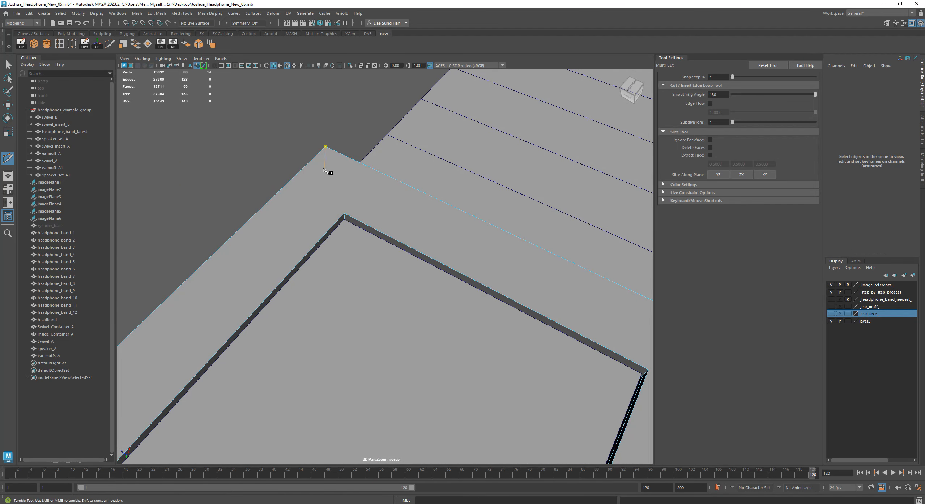
click(343, 216)
key(w)
Step: Cut a matching diagonal edge with Multi-Cut between the outer and inner corners on the rim's opposite side
alt+drag(346, 146, 401, 256)
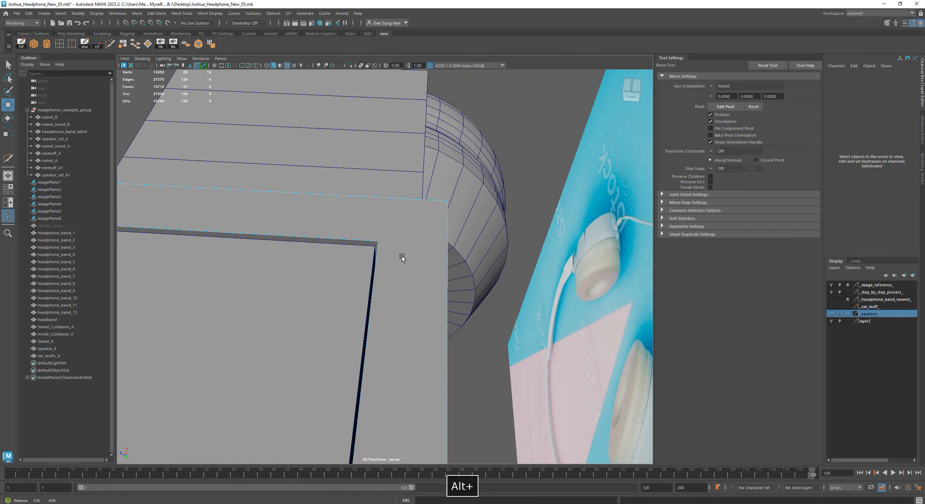
key(g)
alt+drag(439, 302, 463, 303)
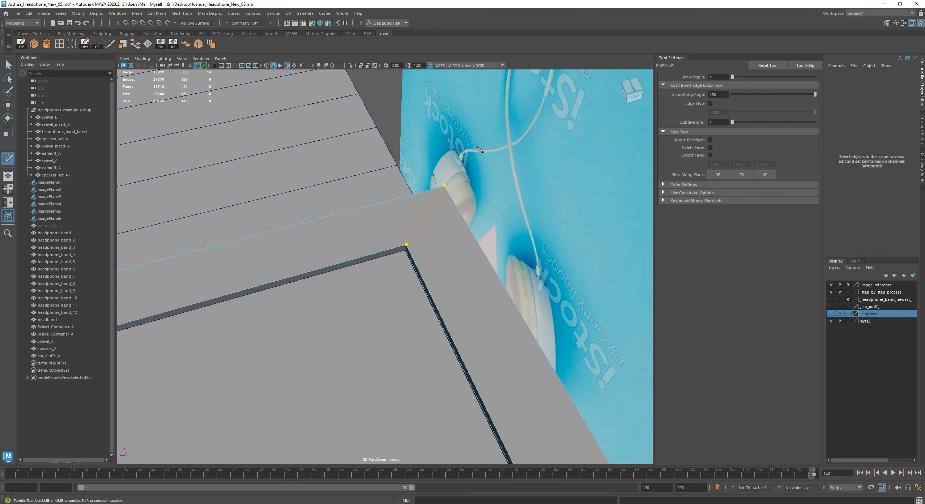
key(w)
alt+drag(472, 142, 406, 201)
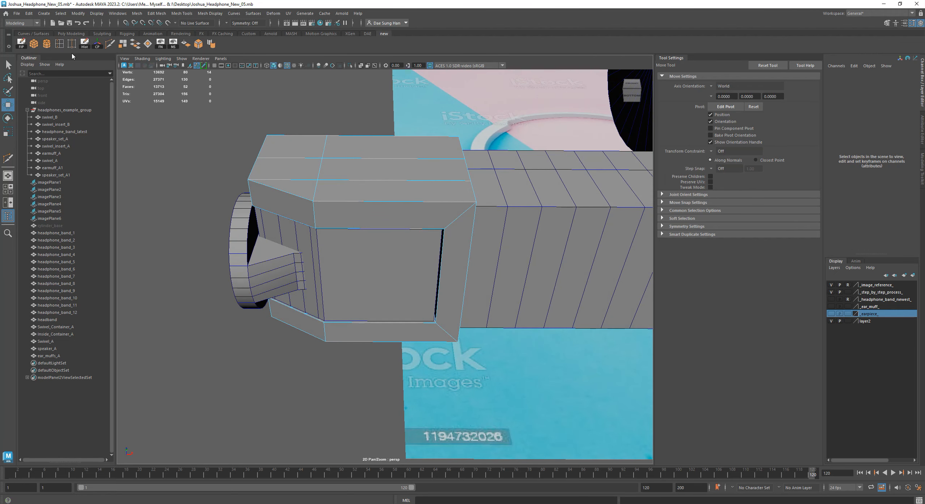
Step: Insert a single edge loop around the swivel container just beside its sloped corner
click(59, 44)
drag(381, 207, 400, 196)
key(w)
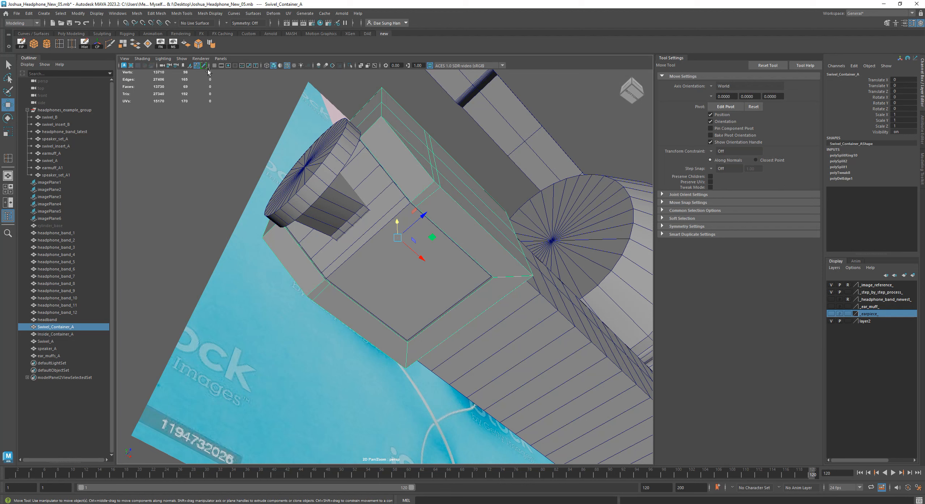
Step: Isolate the swivel container in the perspective view and inspect its new edges from several sides
click(349, 65)
alt+drag(354, 109, 427, 153)
alt+drag(529, 191, 473, 217)
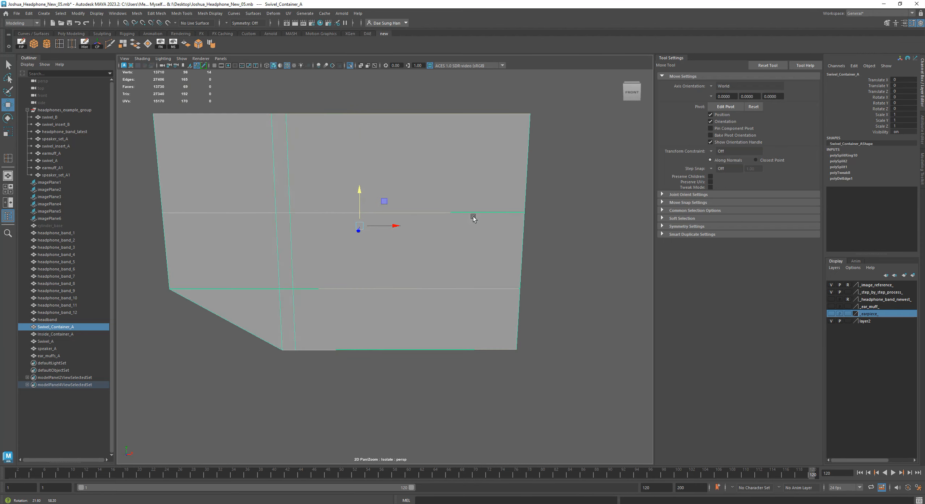
alt+right_drag(474, 217, 337, 190)
alt+drag(221, 112, 508, 292)
alt+drag(485, 217, 310, 219)
alt+drag(287, 187, 342, 279)
Step: Examine the edge loop beside the container's sloped corner in the perspective and front views
click(59, 43)
alt+drag(362, 171, 394, 190)
alt+drag(382, 223, 377, 172)
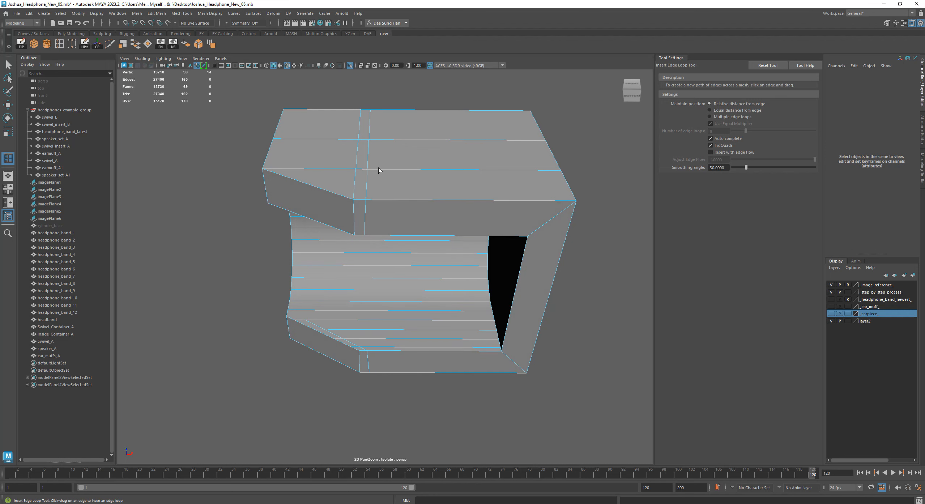
alt+drag(377, 171, 416, 168)
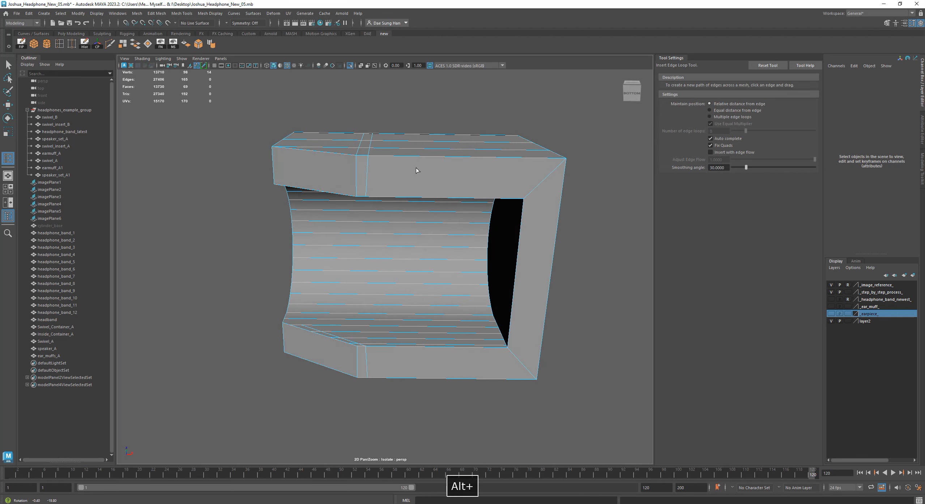
key(w)
key(space)
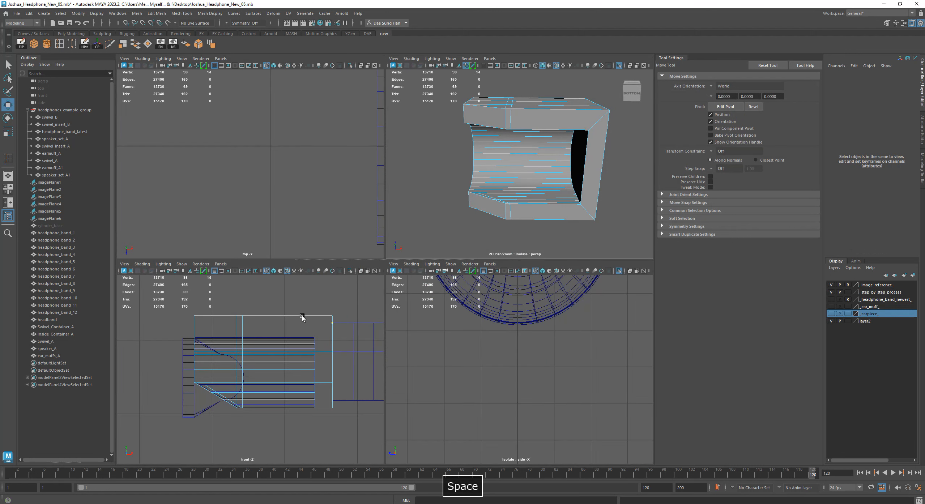
key(space)
alt+right_drag(300, 318, 412, 275)
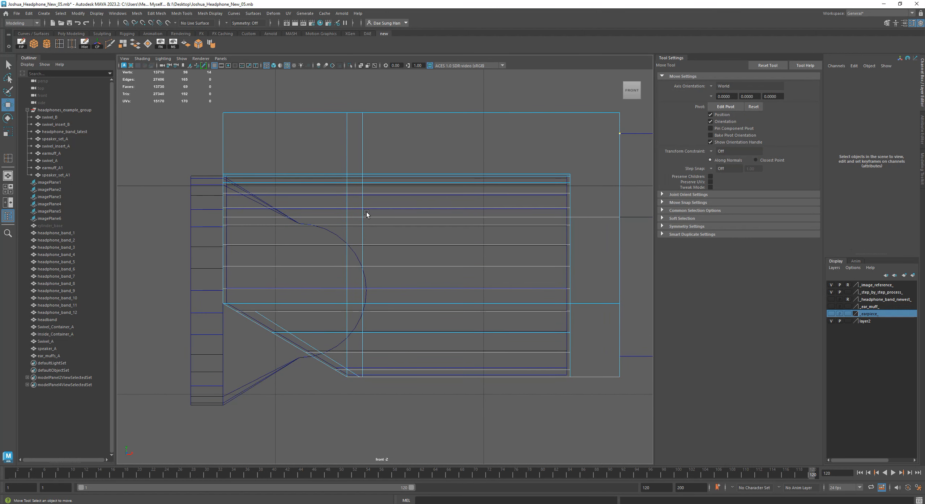
key(space)
alt+drag(481, 187, 487, 164)
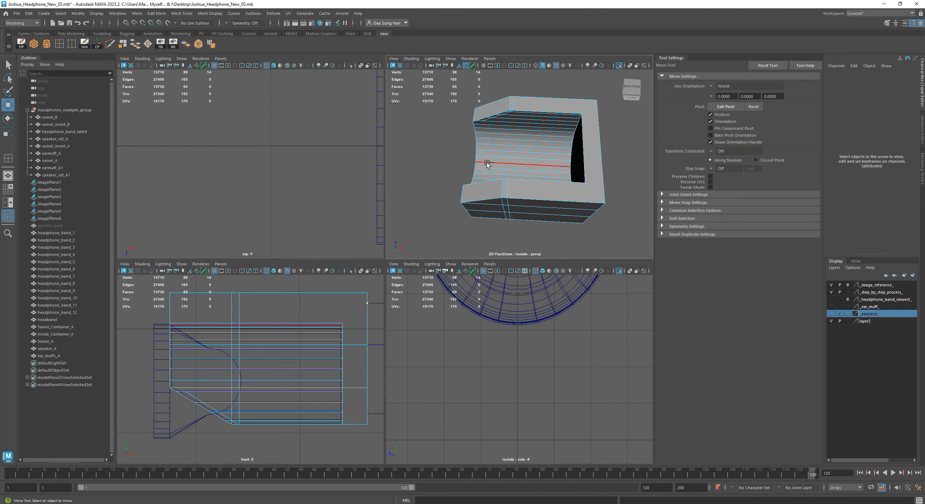
Step: Undo the isolation and the edge loop beside the container's sloped corner, and reselect the swivel container
key(ctrl+z)
key(ctrl+z)
key(ctrl+z)
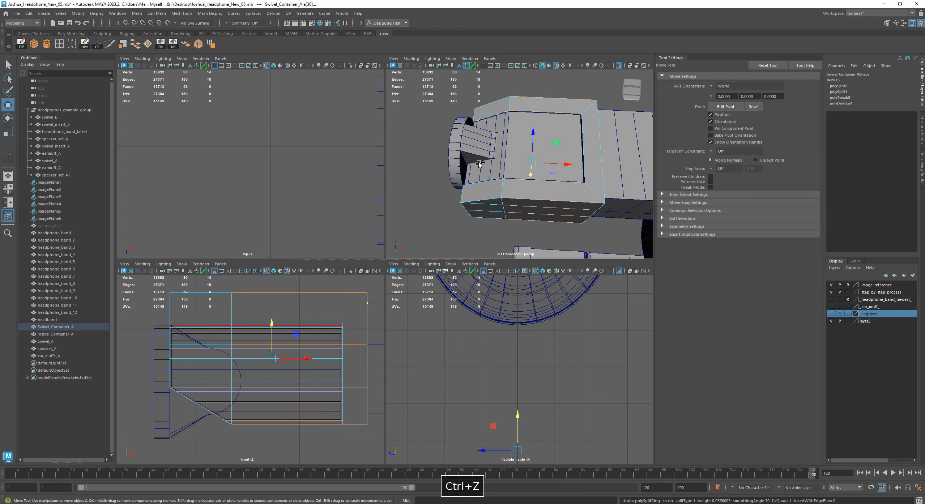
right_drag(602, 75, 623, 61)
click(593, 82)
click(542, 100)
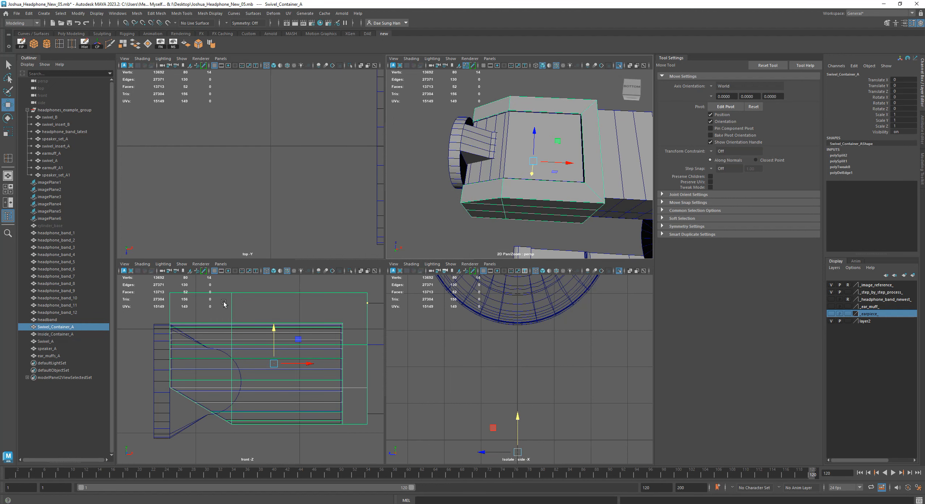
click(60, 46)
alt+drag(539, 112, 551, 120)
click(549, 115)
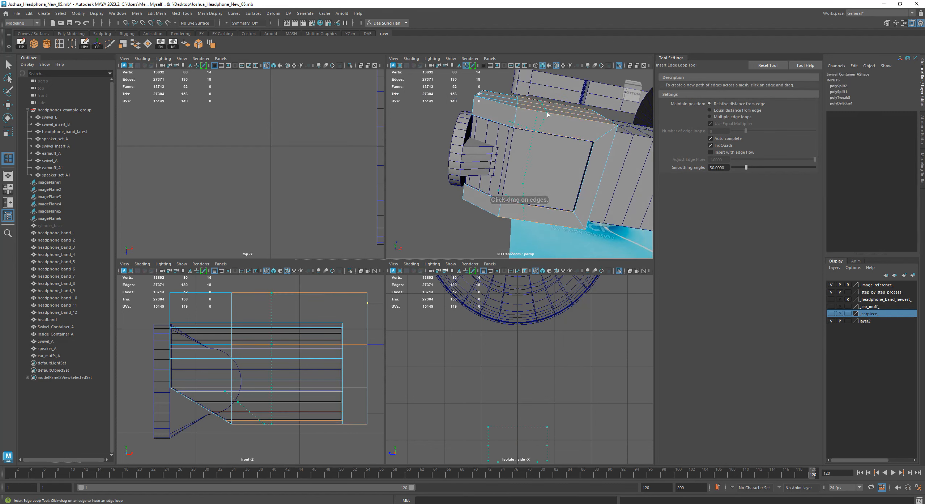
key(z)
alt+drag(548, 113, 554, 145)
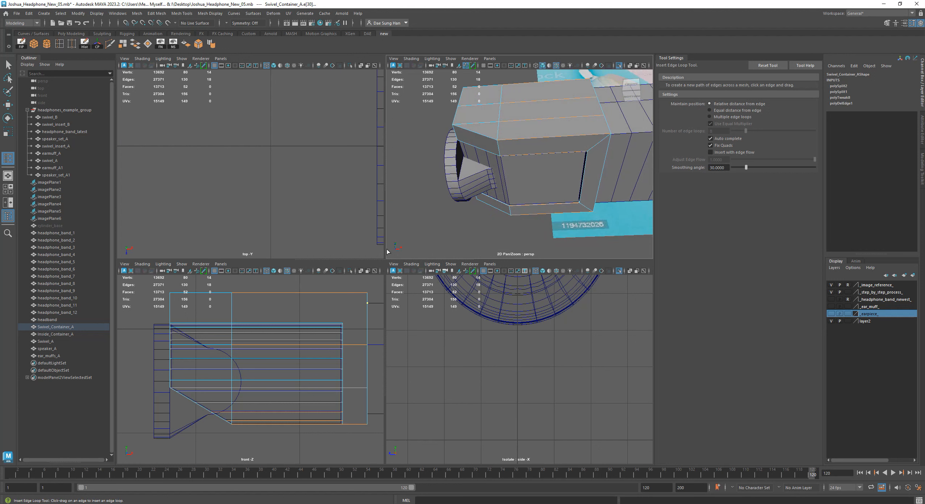
Step: Slice vertically through the whole container with Multi-Cut in the shaded front view, just beside its sloped corner on the headband side
key(w)
click(292, 293)
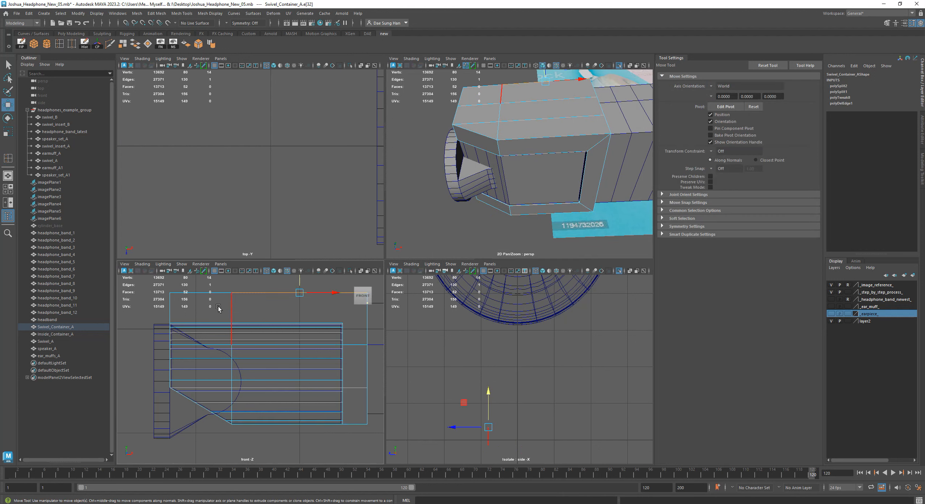
key(5)
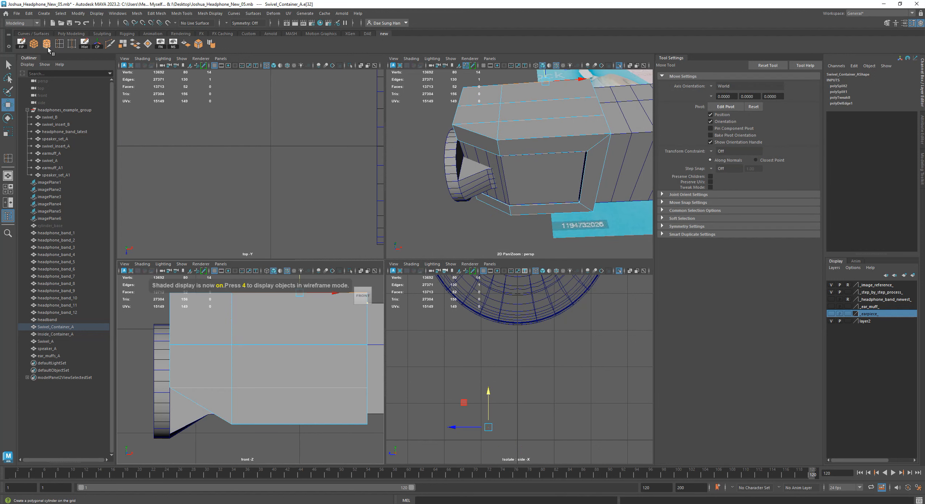
click(98, 44)
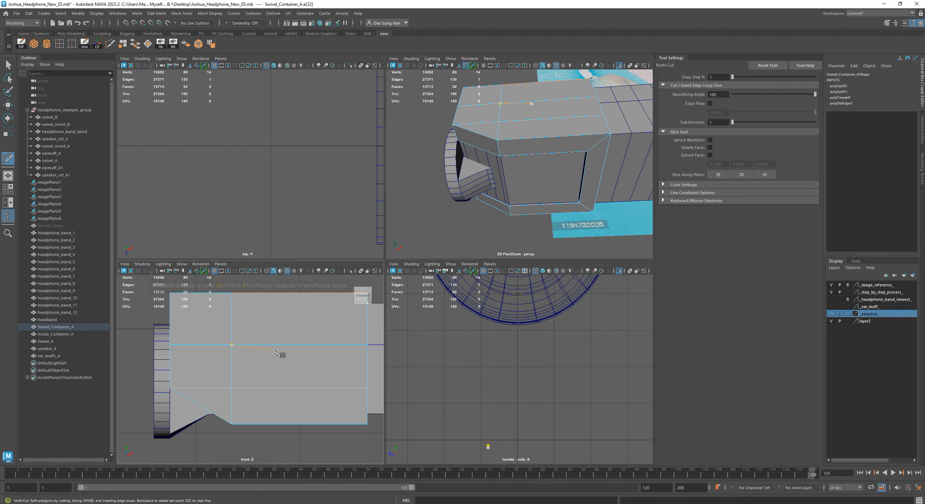
alt+middle_drag(272, 349, 281, 357)
click(251, 443)
key(Return)
alt+drag(586, 179, 557, 109)
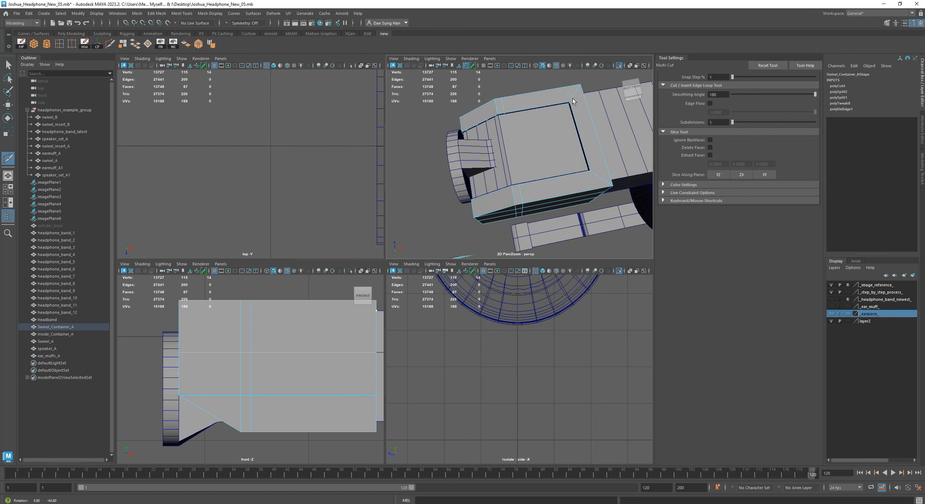
Step: Isolate the swivel container in the perspective view and check the slice around its sides
key(w)
double_click(536, 108)
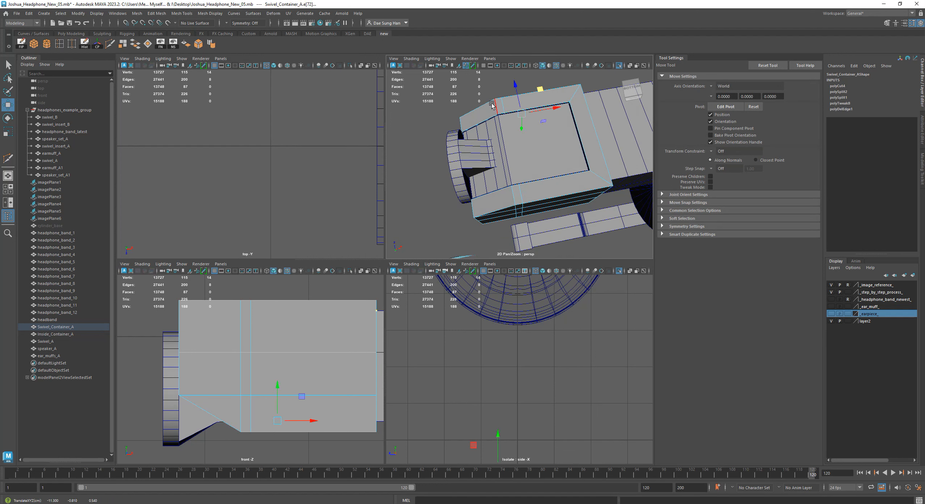
right_drag(498, 109, 519, 100)
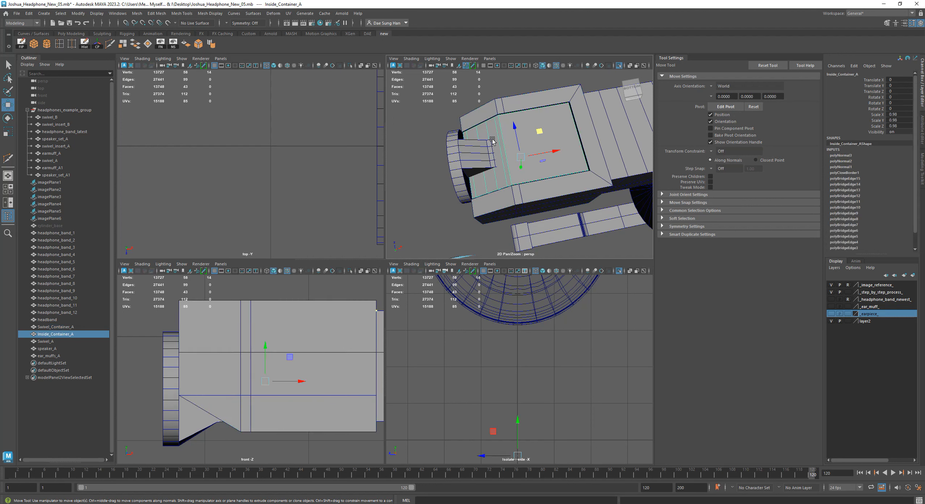
click(618, 65)
alt+drag(600, 81, 576, 152)
alt+right_drag(576, 152, 598, 110)
alt+drag(555, 167, 529, 170)
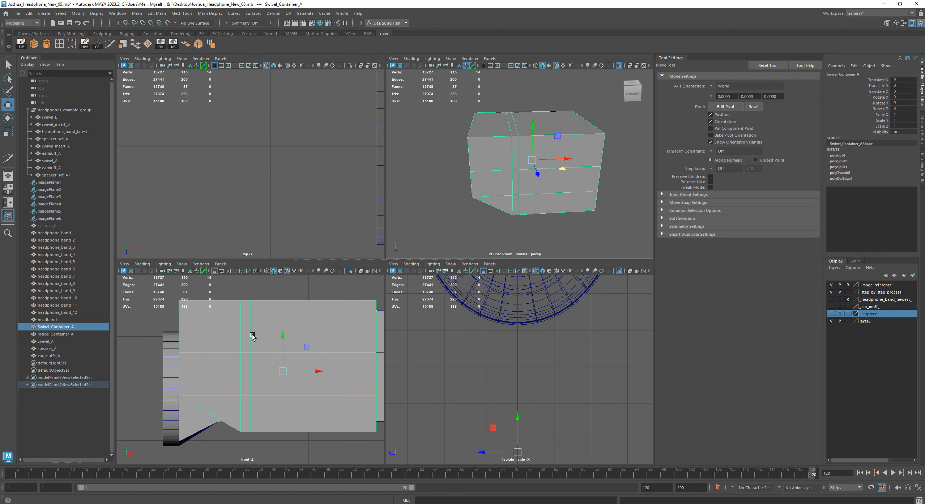
Step: Slice four more evenly spaced vertical cuts through the container in the front view, progressing from the first slice toward the headband
click(110, 44)
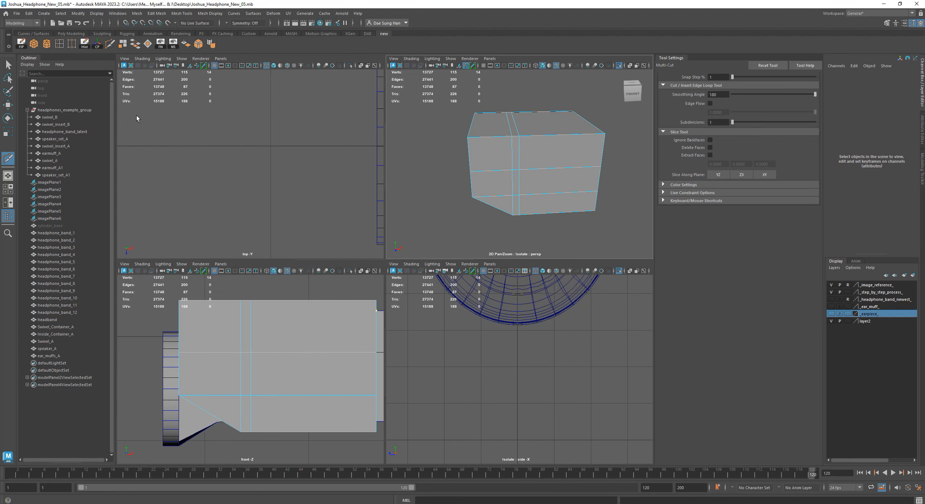
key(space)
alt+right_drag(398, 231, 467, 231)
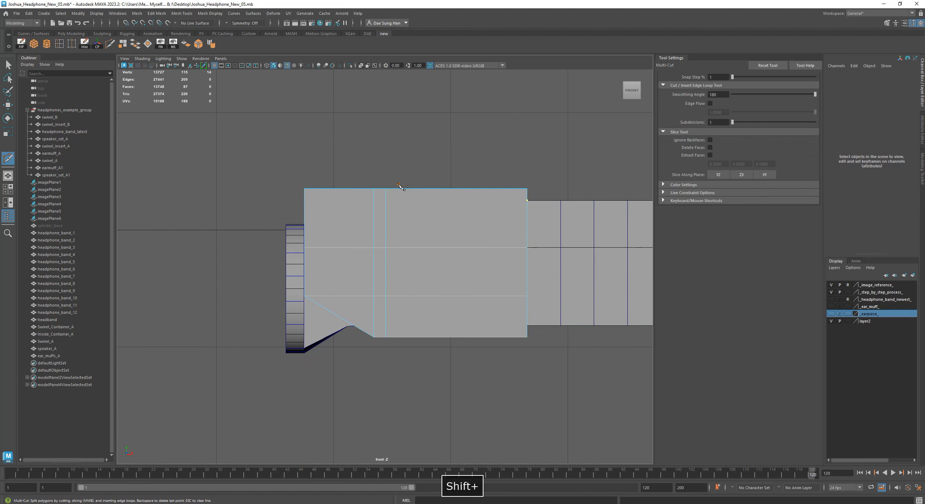
drag(398, 184, 390, 361)
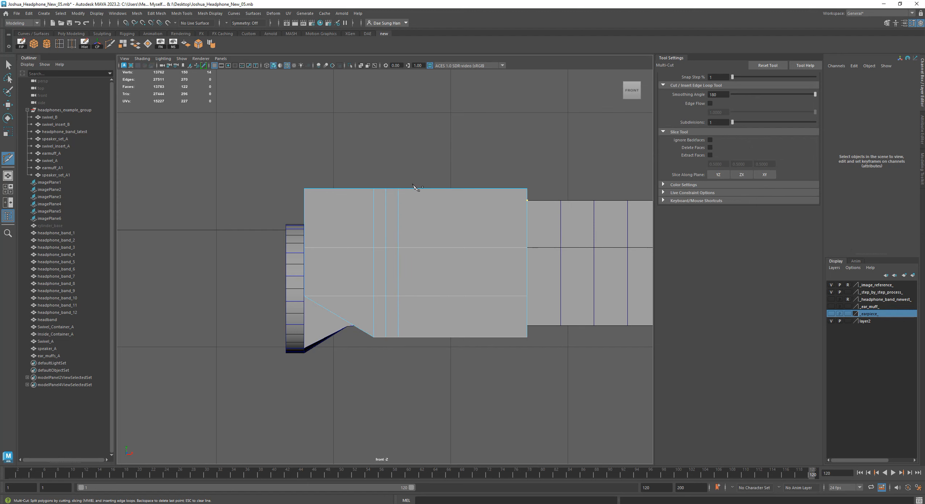
shift+drag(413, 184, 414, 189)
shift+drag(406, 369, 410, 371)
shift+drag(429, 184, 428, 184)
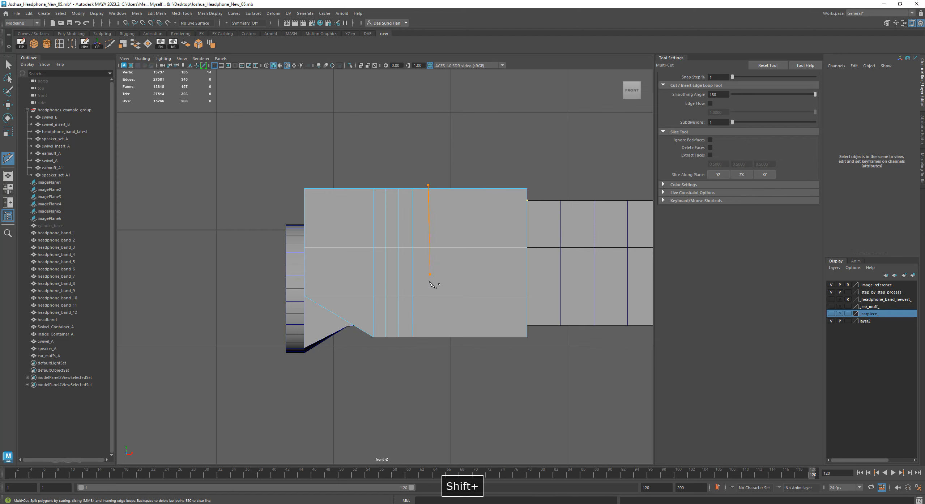
shift+drag(430, 247, 429, 372)
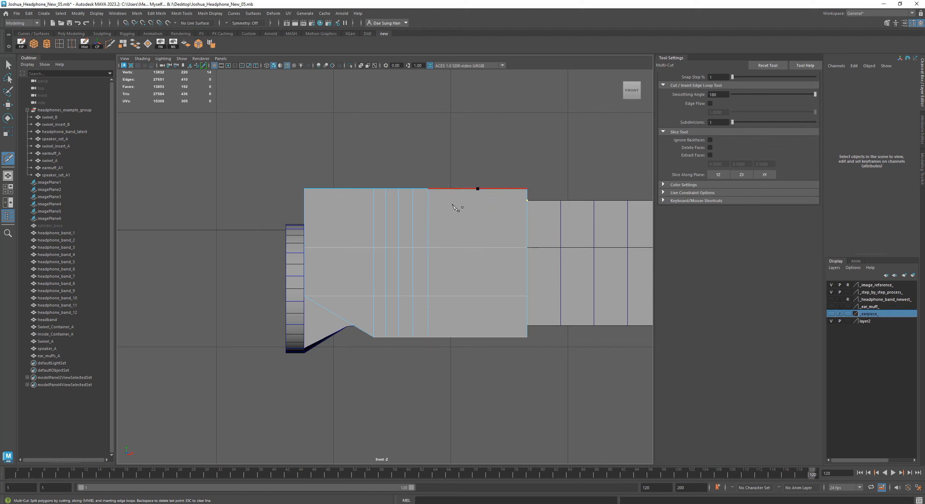
shift+drag(445, 186, 446, 326)
shift+drag(442, 372, 444, 373)
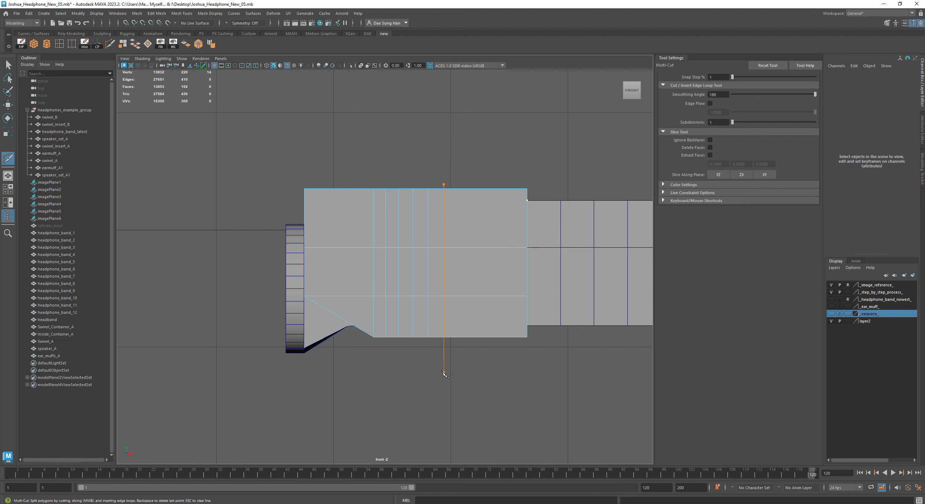
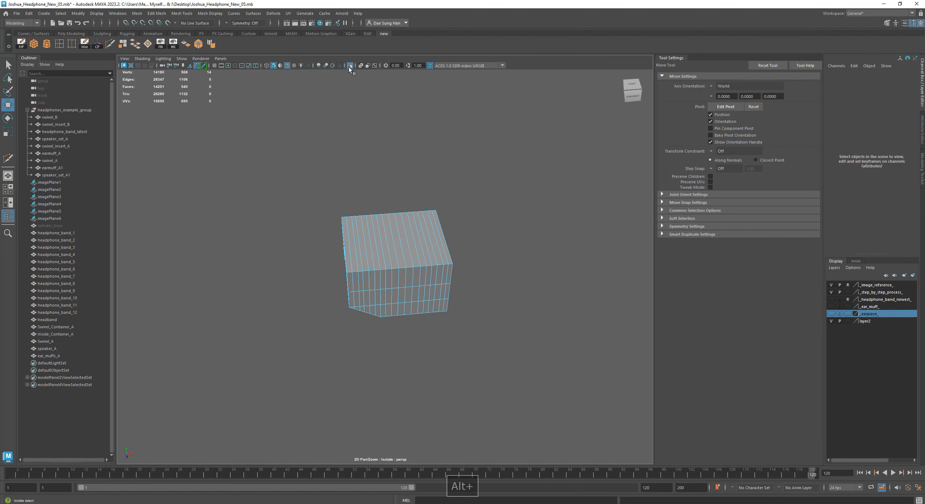
Step: Turn off the container's isolation, select the swivel piece at its open end, and isolate that piece
click(349, 66)
alt+drag(361, 85, 461, 201)
click(393, 252)
click(440, 218)
click(413, 254)
click(455, 217)
alt+drag(455, 216, 346, 268)
click(356, 265)
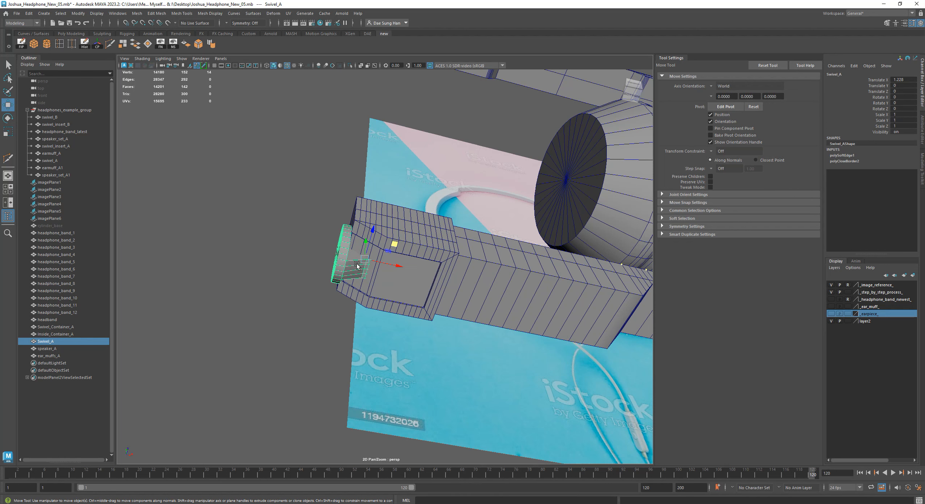
alt+drag(344, 266, 419, 304)
key(w)
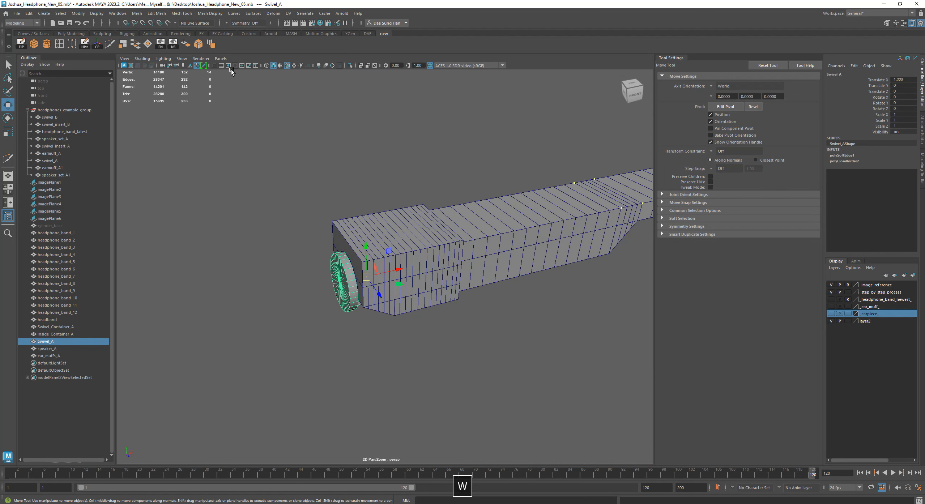
click(346, 66)
Step: Cut an edge with Multi-Cut across one flat side of the swivel, where its rounded end meets the slanted part
alt+drag(393, 151, 382, 230)
alt+middle_drag(383, 230, 432, 228)
alt+right_drag(432, 228, 487, 264)
alt+drag(488, 265, 399, 184)
alt+right_drag(399, 184, 423, 180)
alt+middle_drag(423, 179, 374, 190)
key(alt+w)
click(109, 44)
click(440, 173)
alt+drag(433, 182, 345, 174)
alt+drag(416, 267, 362, 261)
key(w)
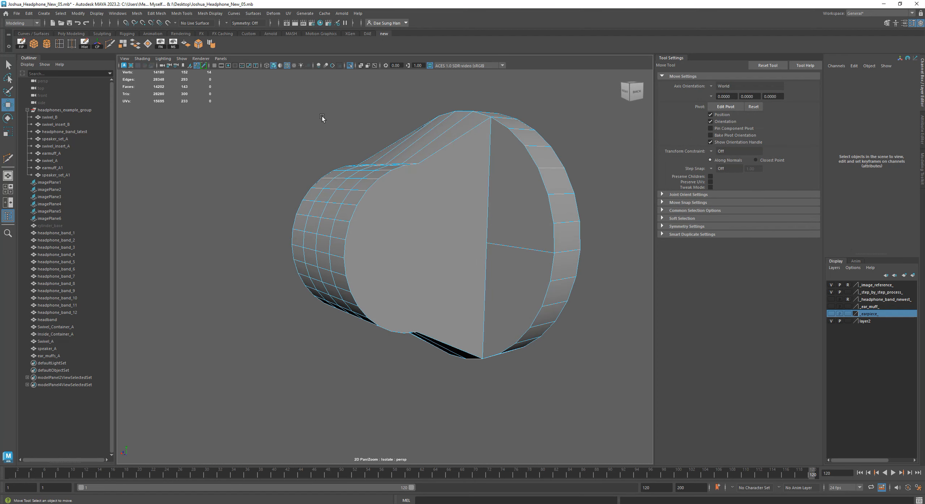
Step: Cut a matching edge across the swivel's opposite flat side, between the two corners where the rounded end begins
key(g)
click(419, 163)
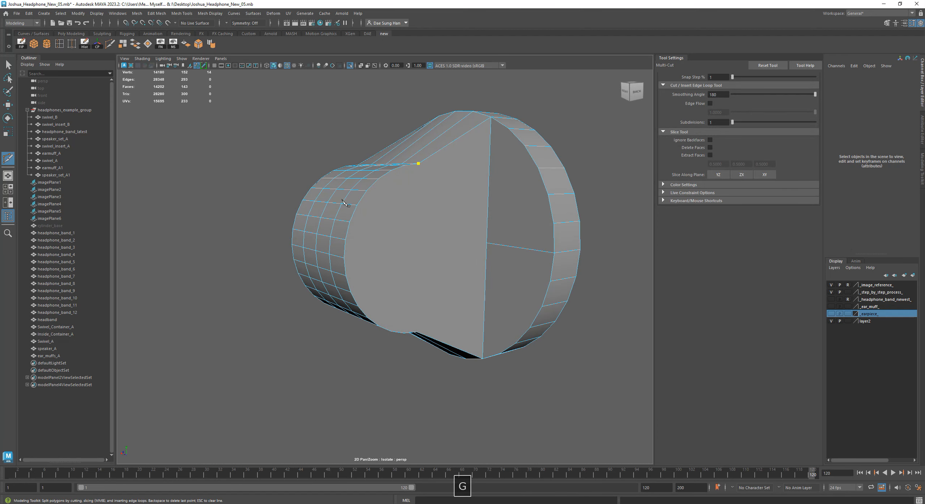
alt+drag(385, 224, 436, 277)
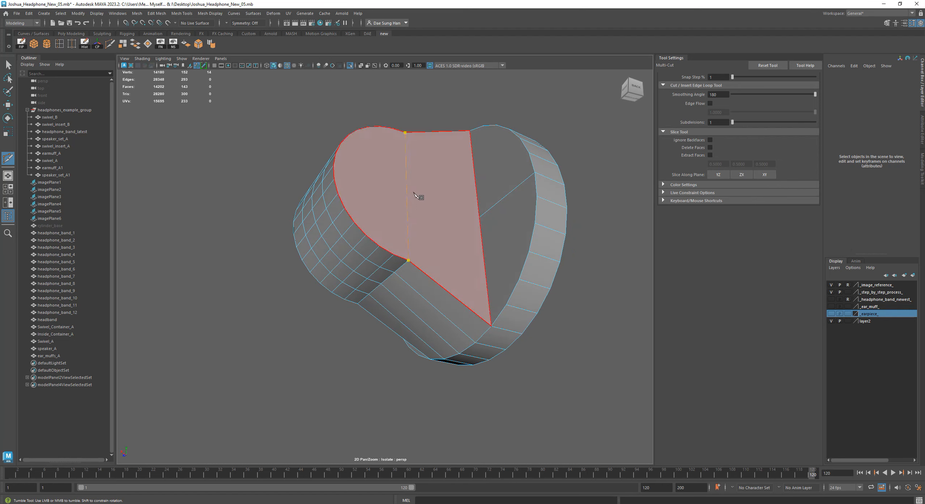
key(w)
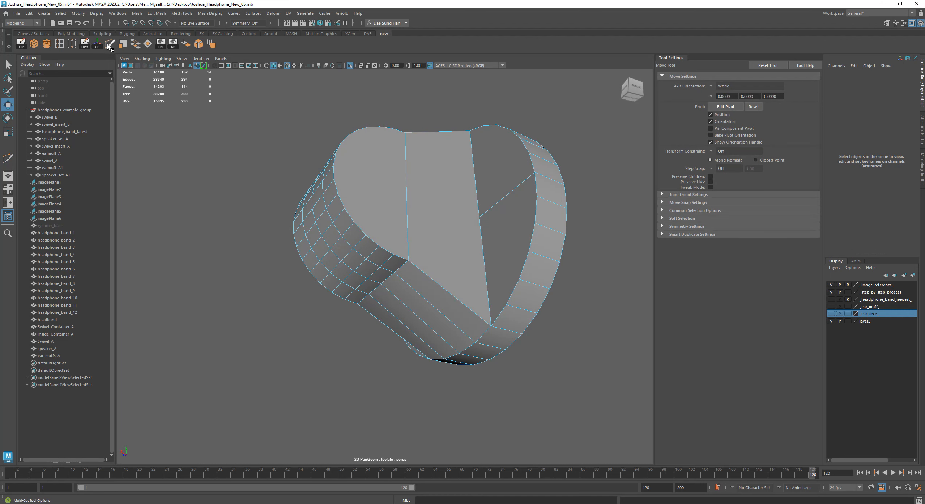
Step: Inspect the swivel's flat side and the cut at the base of its rounded end
alt+drag(306, 175, 508, 210)
alt+right_drag(507, 210, 495, 188)
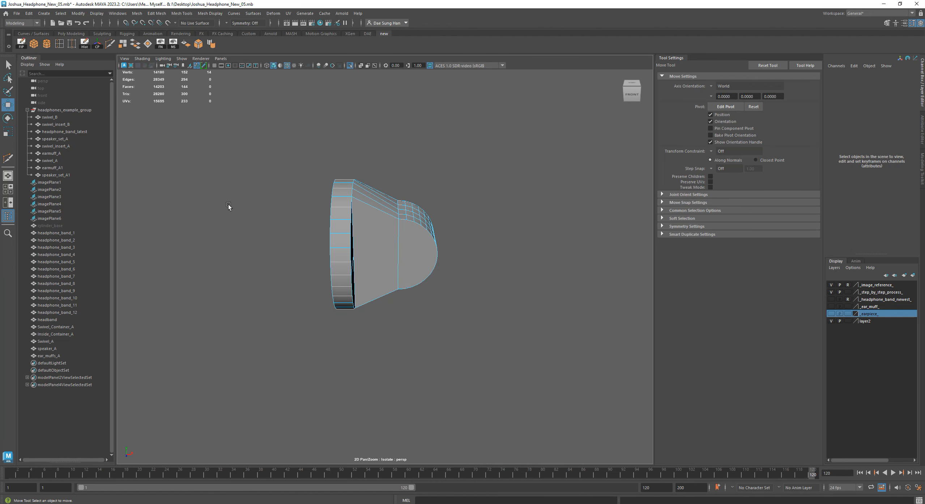
alt+drag(374, 194, 360, 187)
alt+right_drag(359, 187, 372, 152)
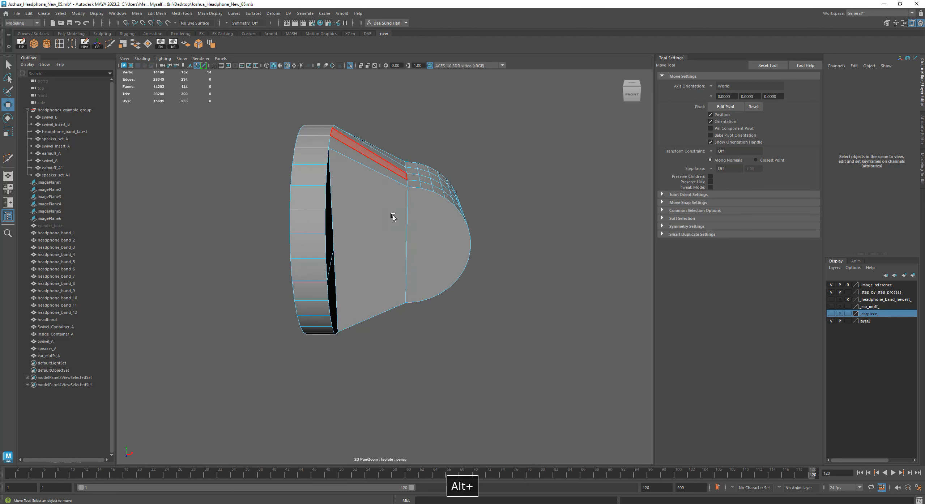
alt+drag(424, 275, 431, 214)
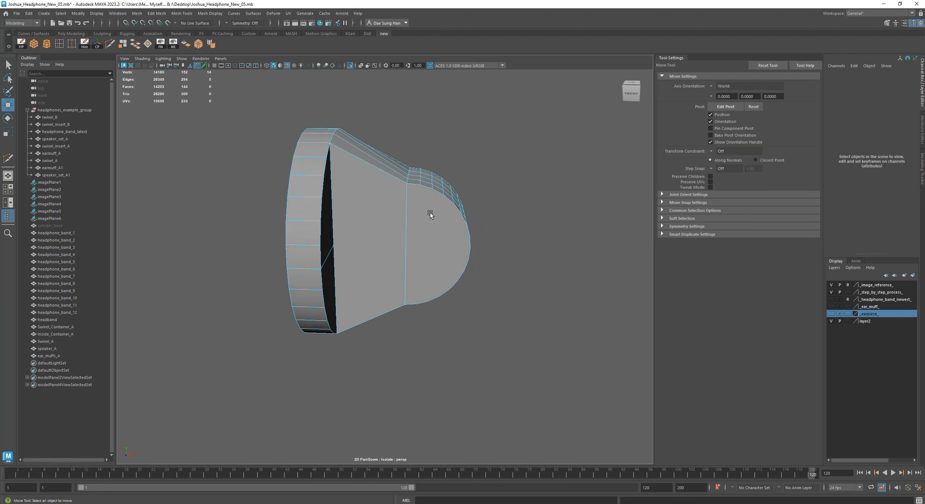
alt+middle_drag(448, 267, 365, 271)
alt+right_drag(365, 270, 355, 248)
Step: Select the swivel, set modelling symmetry to Object Z, and deselect the piece
key(w)
right_drag(318, 159, 394, 120)
click(394, 120)
click(263, 162)
alt+drag(459, 183, 380, 135)
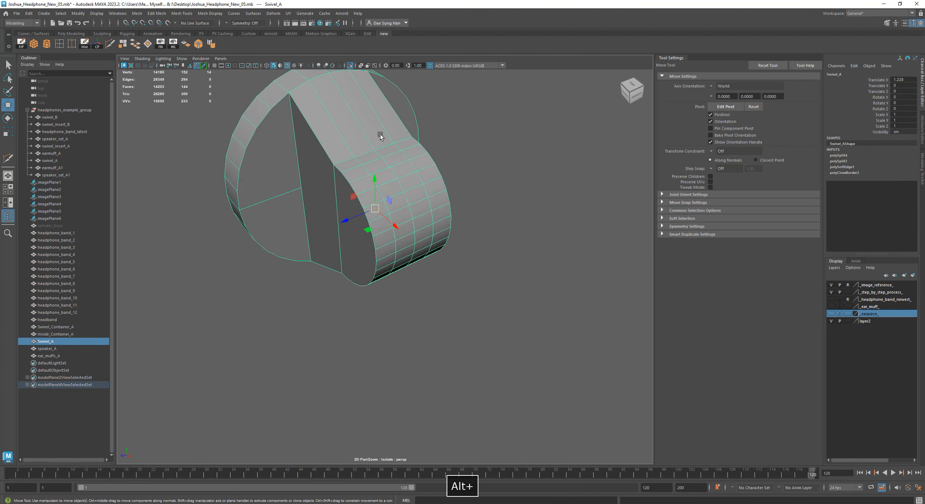
click(228, 22)
click(253, 51)
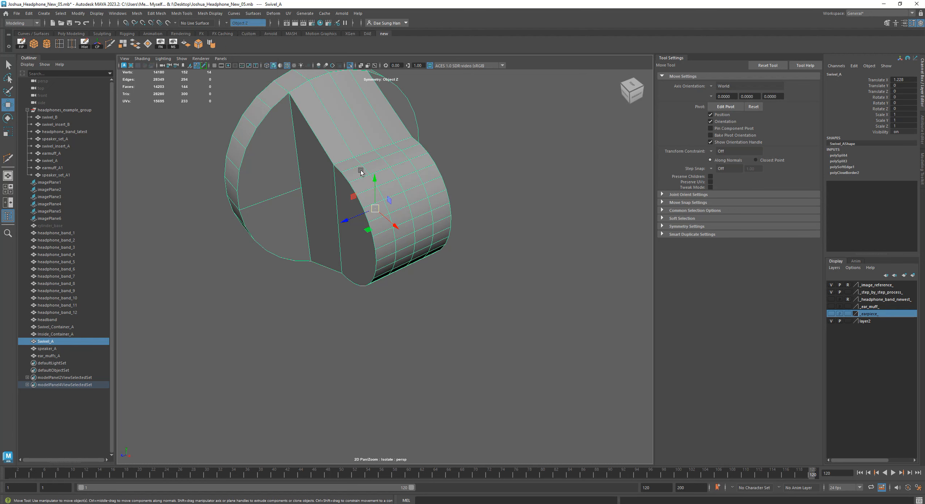
alt+drag(411, 193, 319, 196)
click(339, 200)
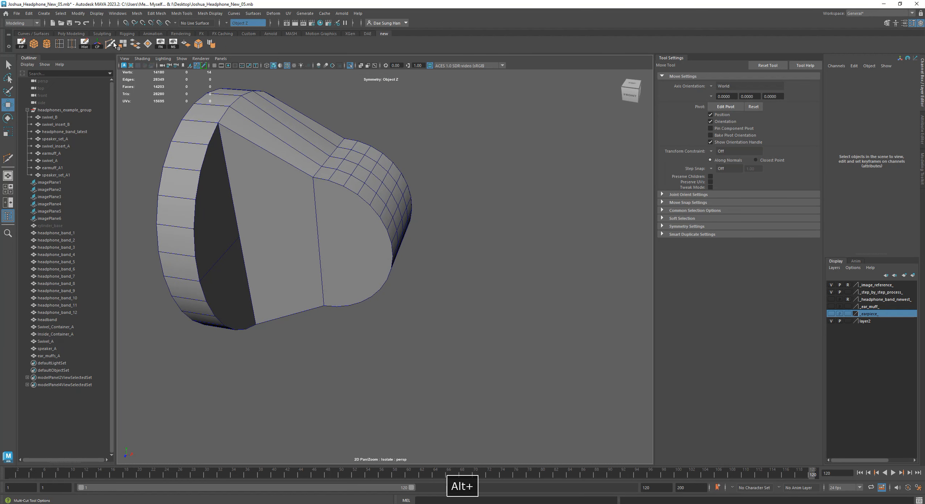
Step: Cut a vertical Multi-Cut edge across the swivel's flat side, joining the first opposite vertices past the base of the rounded end
key(y)
click(335, 186)
alt+right_drag(335, 187, 339, 174)
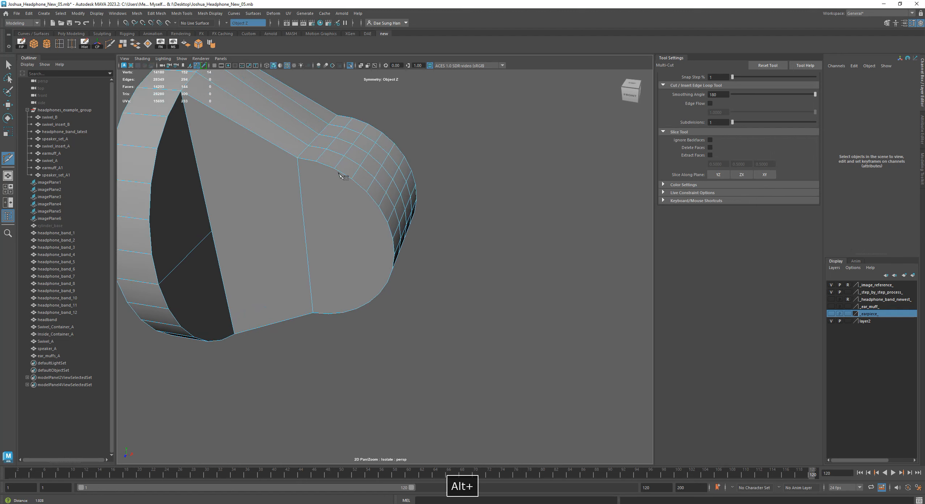
alt+drag(320, 252, 327, 296)
key(w)
click(270, 302)
alt+drag(270, 302, 262, 159)
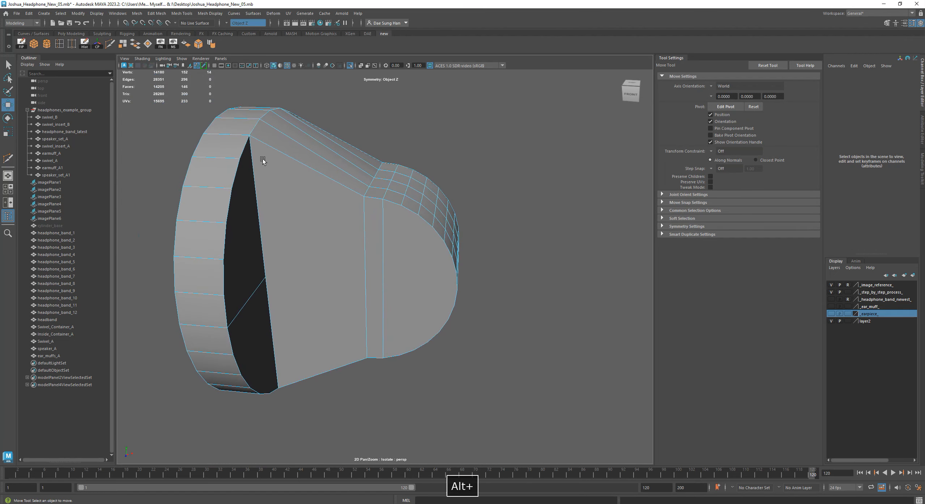
Step: Cut a second vertical edge across the rounded end's flat side, between the next pair of opposite outline vertices
click(110, 43)
alt+drag(432, 232, 444, 314)
click(402, 209)
click(381, 278)
key(w)
Step: Connect the third pair of opposite outline vertices on the rounded end's flat side with a Multi-Cut edge
key(g)
click(434, 311)
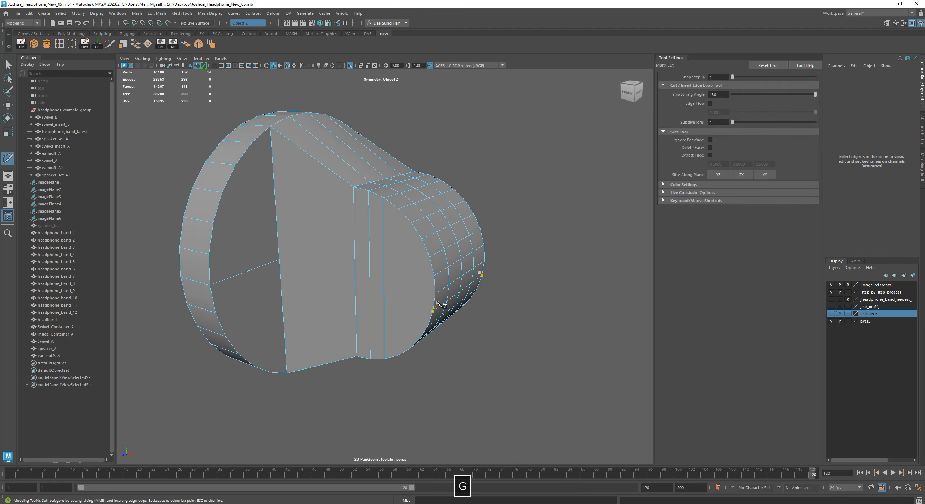
click(400, 209)
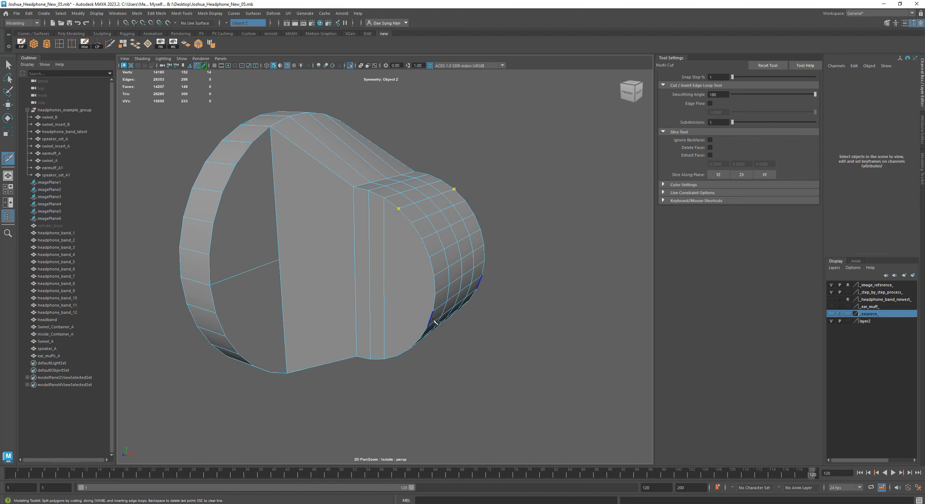
alt+drag(435, 322, 405, 285)
click(386, 273)
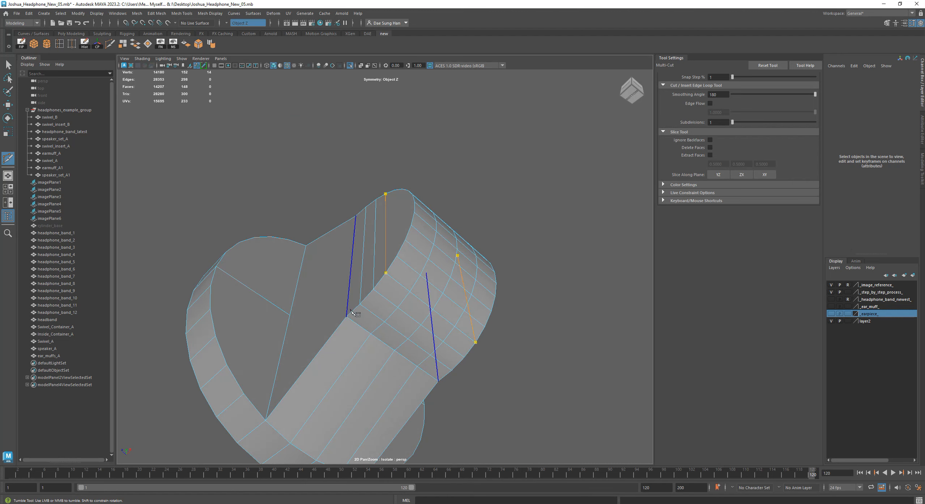
key(w)
alt+drag(428, 279, 430, 299)
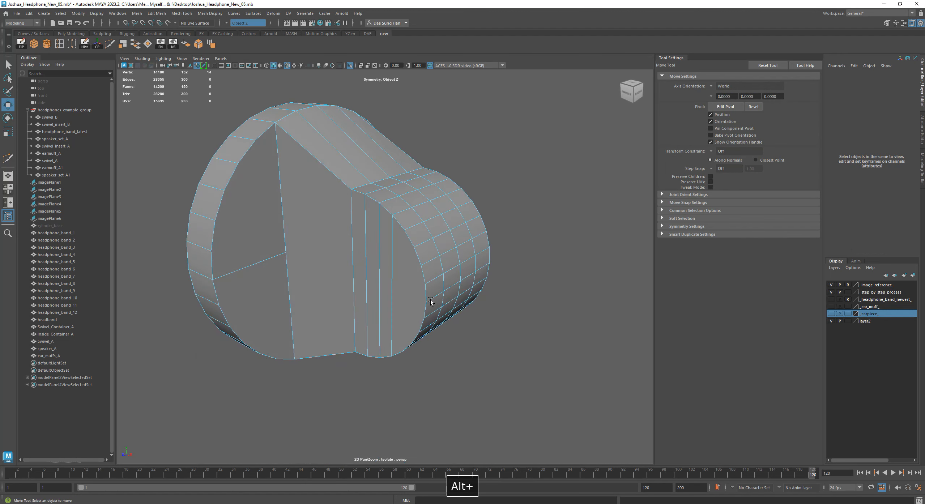
Step: Add a fourth parallel edge across the rounded end's flat side, one vertex pair closer to the tip
key(g)
alt+drag(409, 235, 397, 237)
click(397, 237)
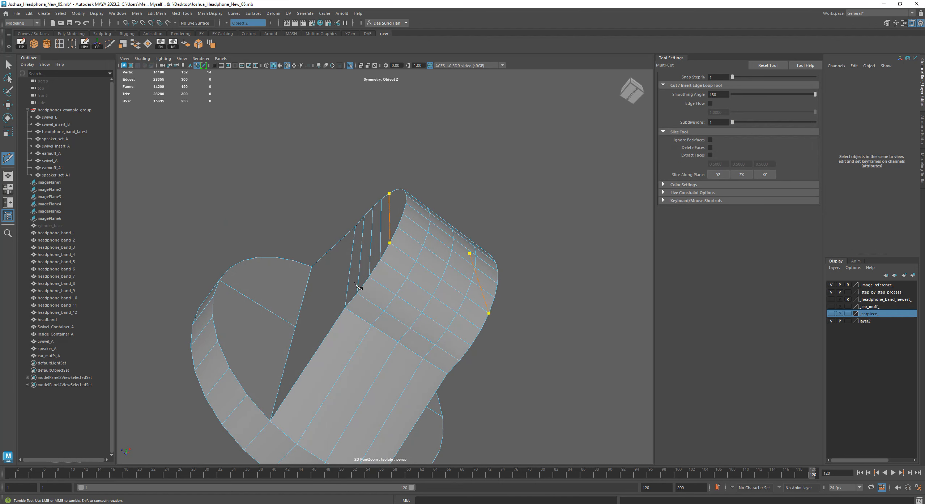
key(w)
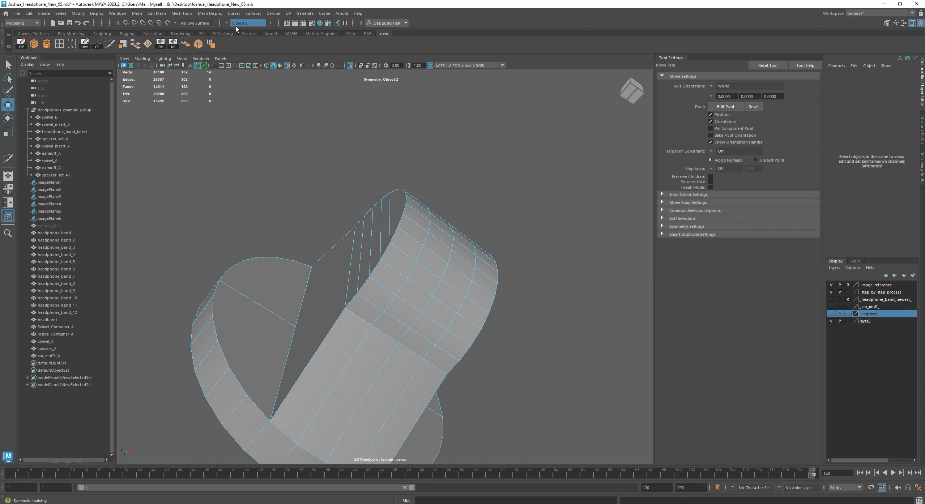
Step: Add a fifth parallel edge across the rounded end's flat side, between the following pair of opposite vertices
alt+drag(386, 166, 415, 304)
key(g)
click(435, 245)
click(430, 275)
key(w)
Step: Cut the last parallel edge across the rounded end's flat side, between the opposite vertices nearest the tip
key(g)
click(431, 245)
alt+drag(459, 358, 454, 325)
click(433, 288)
alt+drag(436, 288, 457, 305)
key(w)
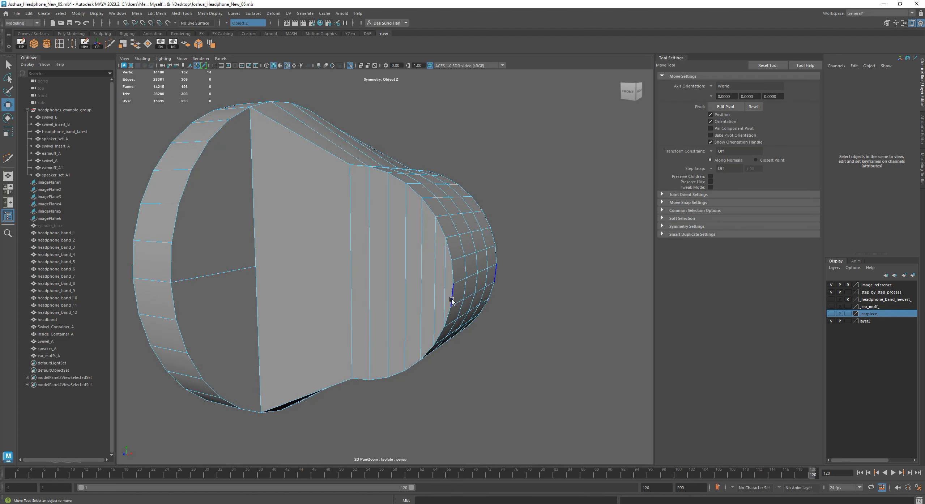
Step: Switch to the front view, isolate the swivel there, and deselect it
alt+drag(447, 306, 305, 246)
key(space)
key(space)
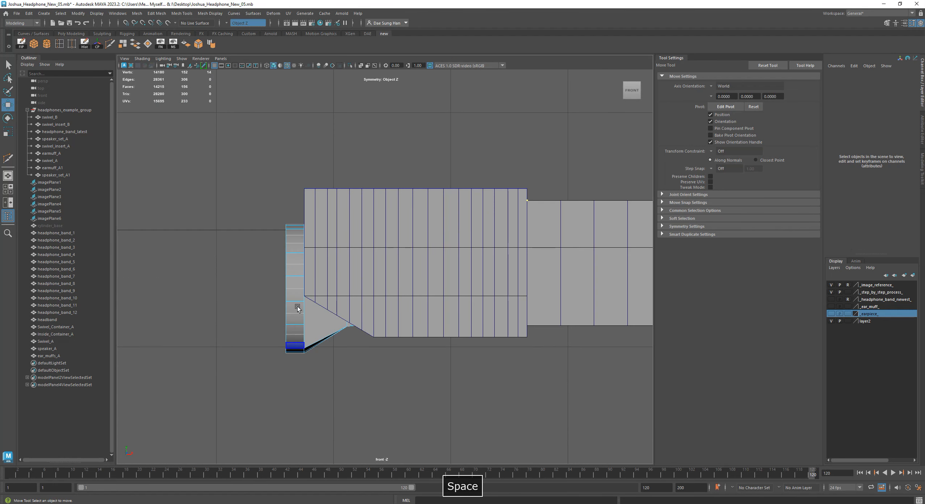
alt+middle_drag(298, 330, 427, 356)
alt+right_drag(316, 274, 373, 286)
key(w)
alt+middle_drag(373, 286, 319, 224)
alt+right_drag(318, 224, 389, 276)
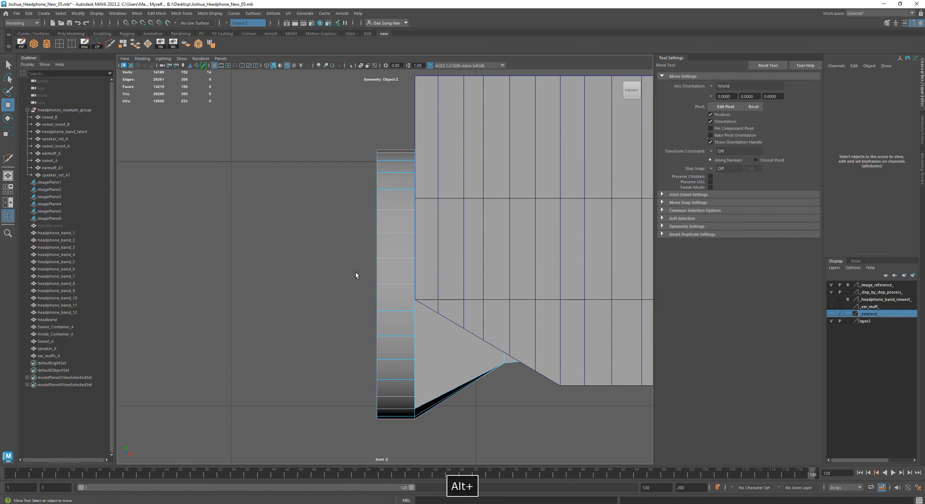
alt+middle_drag(367, 249, 284, 269)
right_drag(311, 246, 355, 207)
key(w)
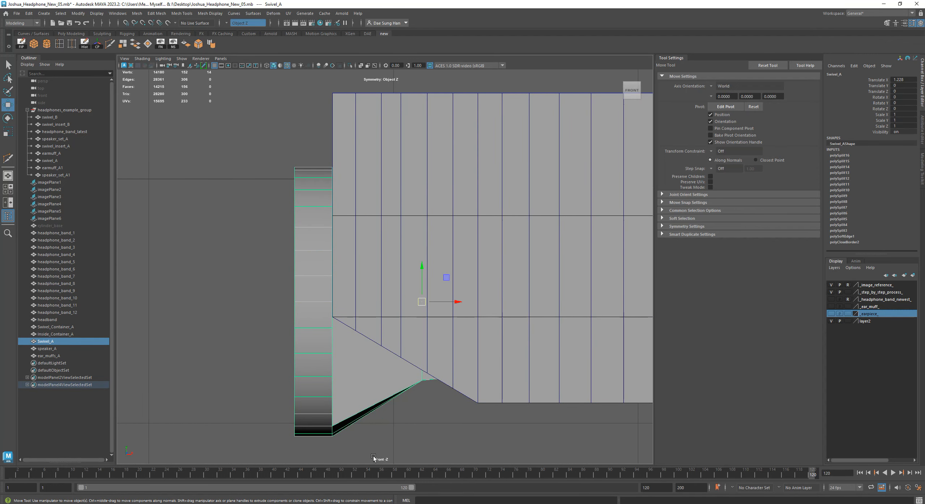
click(350, 66)
click(476, 176)
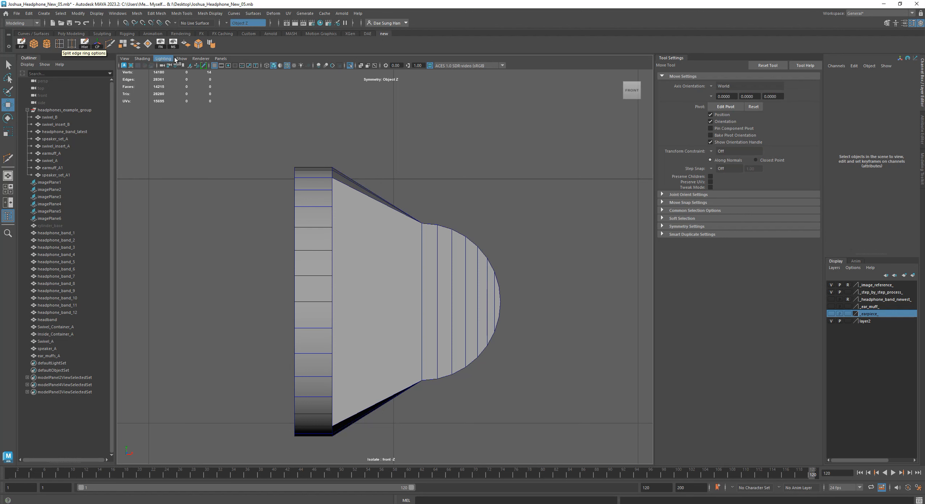
click(109, 43)
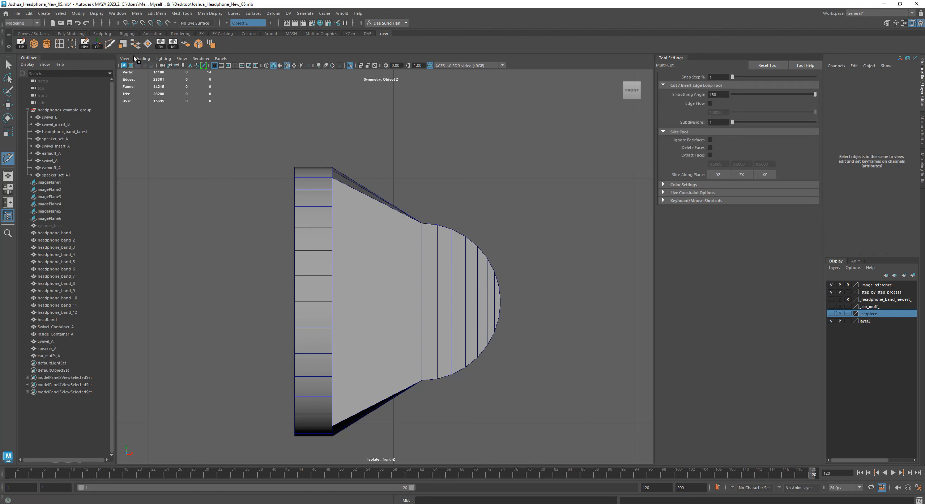
click(395, 225)
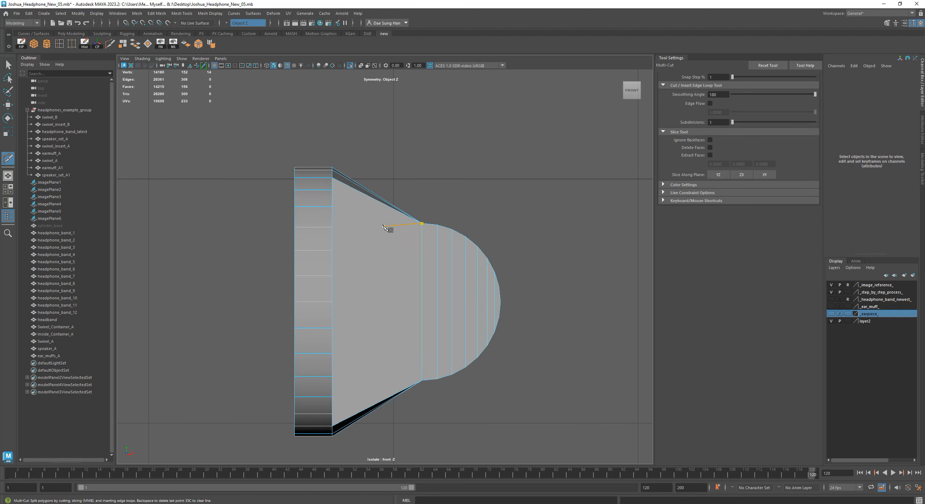
key(Delete)
key(ctrl+z)
Step: Return the swivel to object mode and save the scene
right_drag(365, 228, 430, 172)
key(w)
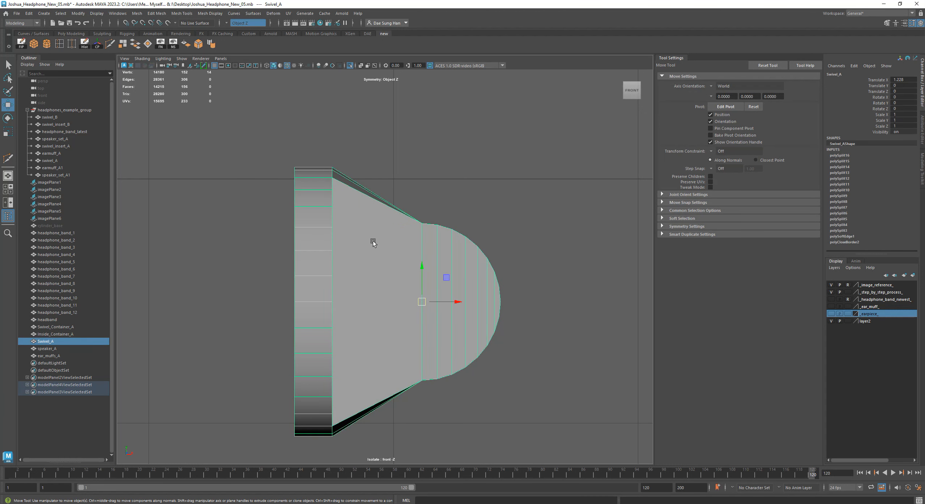
key(ctrl+s)
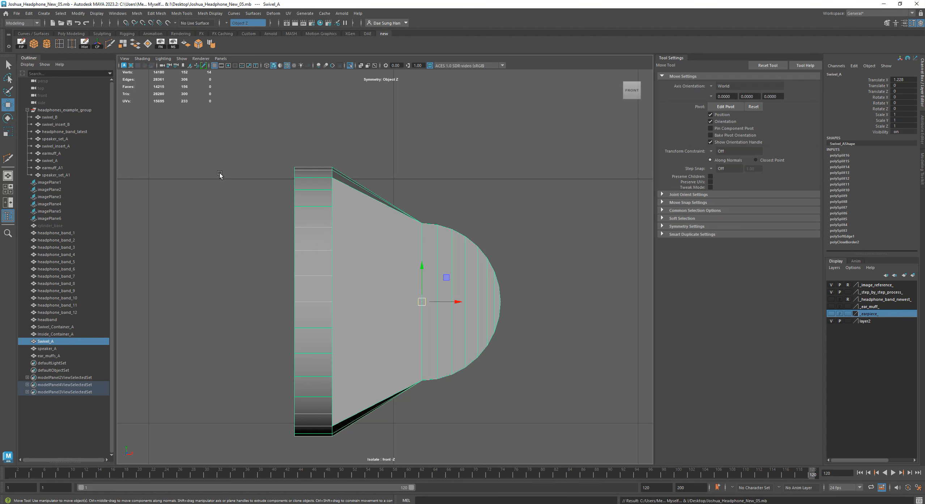
Step: Slice the swivel with Multi-Cut along two straight vertical lines through the slanted part, on the side nearer the rounded end
click(110, 44)
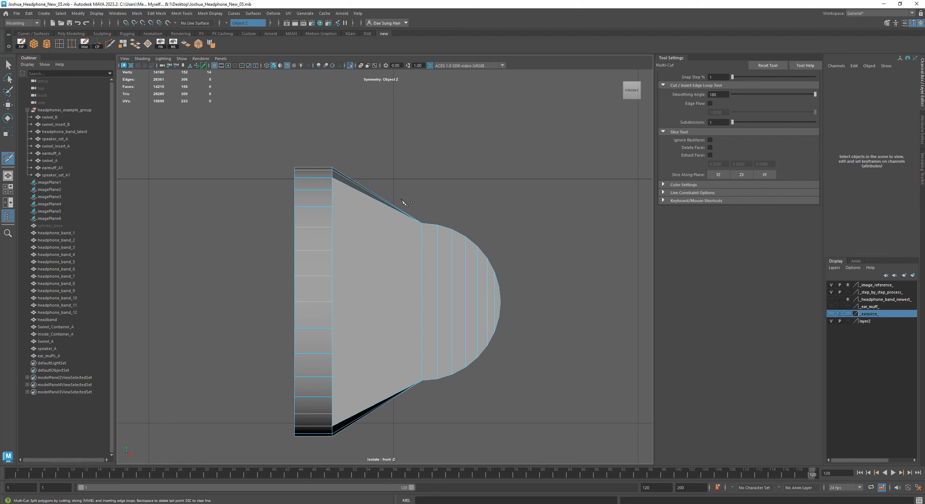
shift+drag(403, 197, 404, 238)
shift+drag(398, 428, 404, 433)
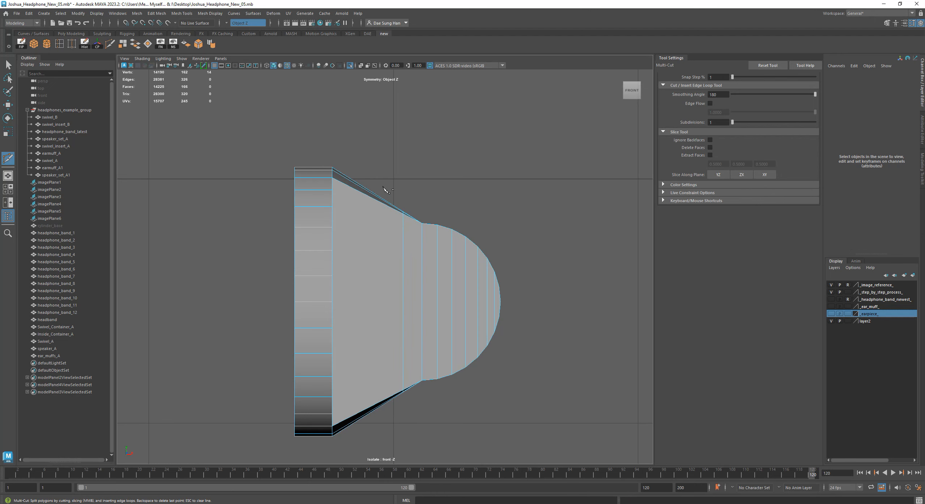
shift+drag(383, 188, 384, 191)
shift+drag(373, 470, 381, 469)
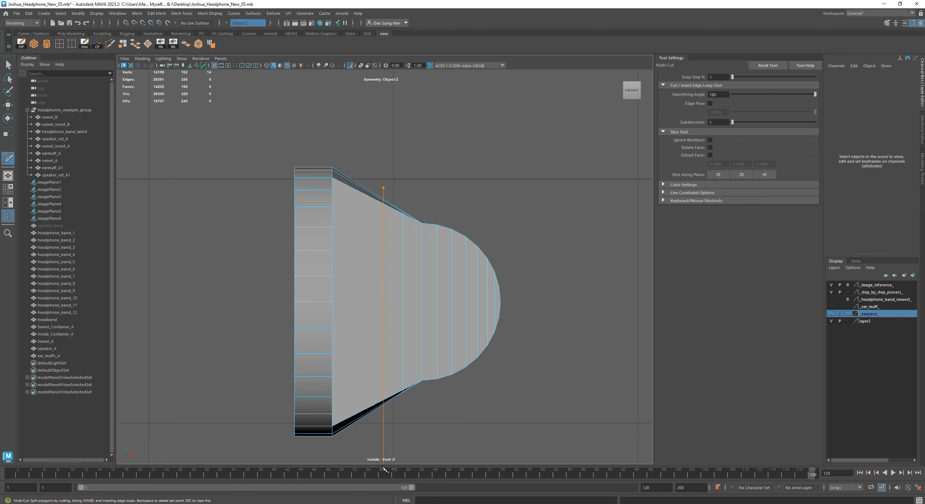
shift+drag(366, 176, 352, 336)
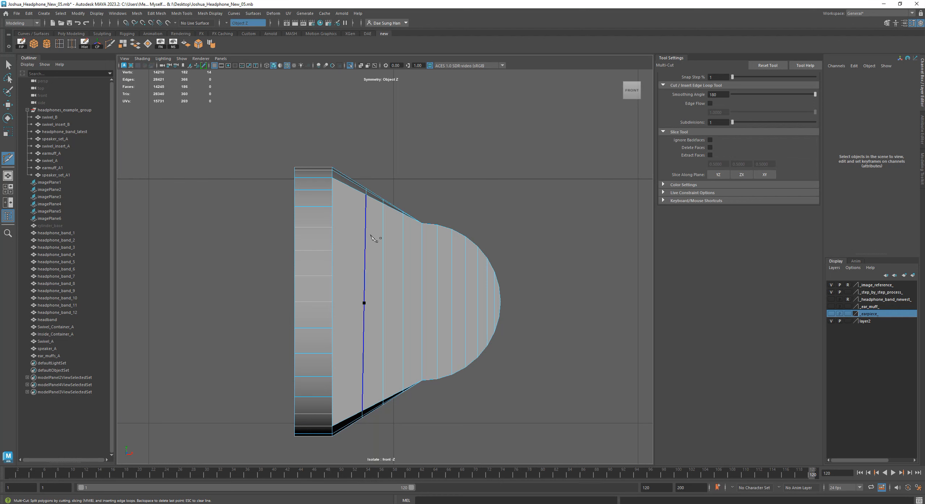
key(ctrl+z)
Step: Slice two more evenly spaced vertical lines through the slanted part, between the existing slices and the round disc
alt+middle_drag(542, 268, 576, 209)
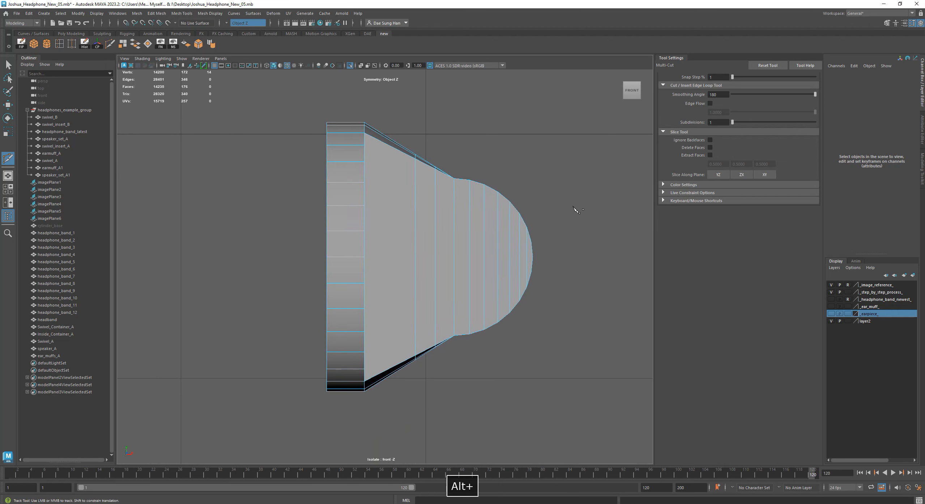
shift+drag(400, 131, 402, 137)
shift+drag(391, 420, 401, 426)
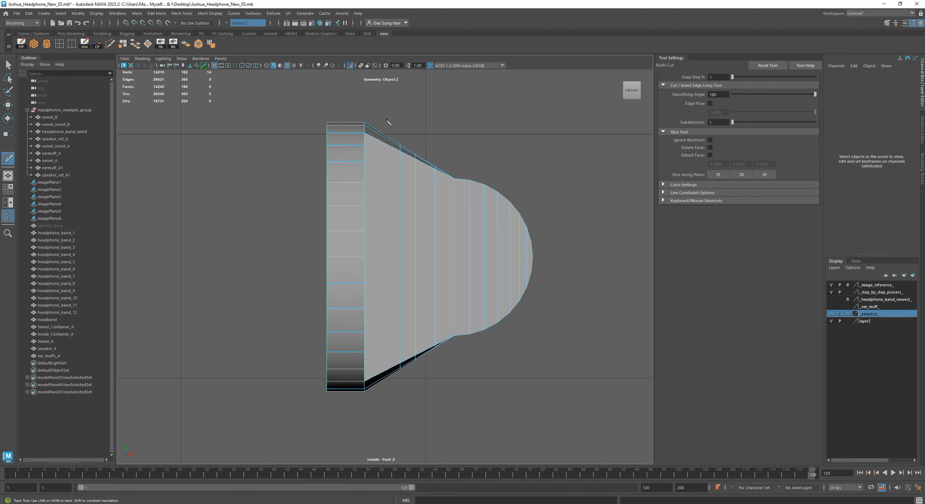
shift+drag(382, 119, 385, 428)
key(w)
Step: Return to the perspective view, turn off isolation to show all headphone parts, and clear the selection
key(space)
key(space)
alt+drag(419, 244, 530, 246)
alt+right_drag(530, 245, 430, 94)
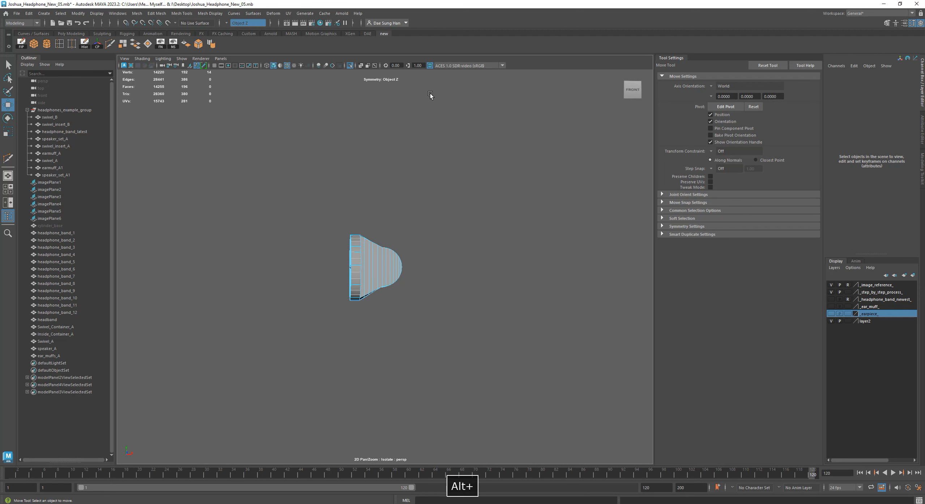
click(350, 66)
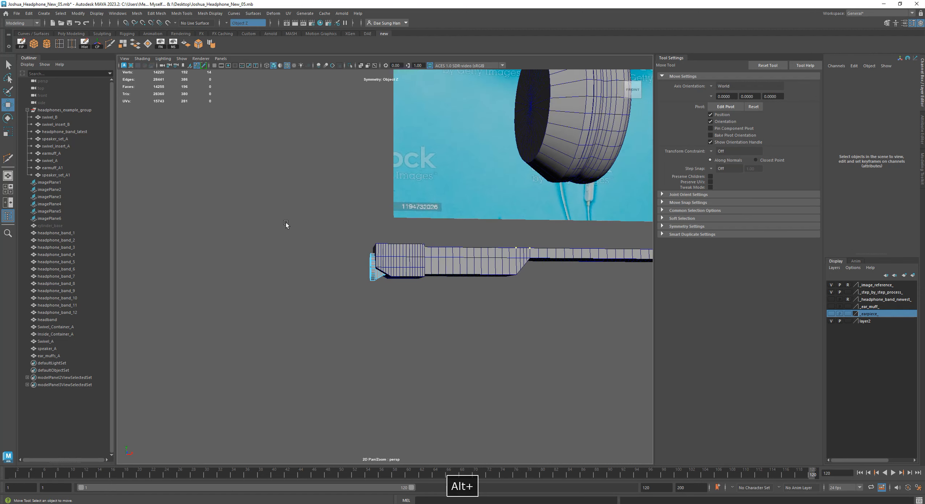
click(370, 267)
click(531, 328)
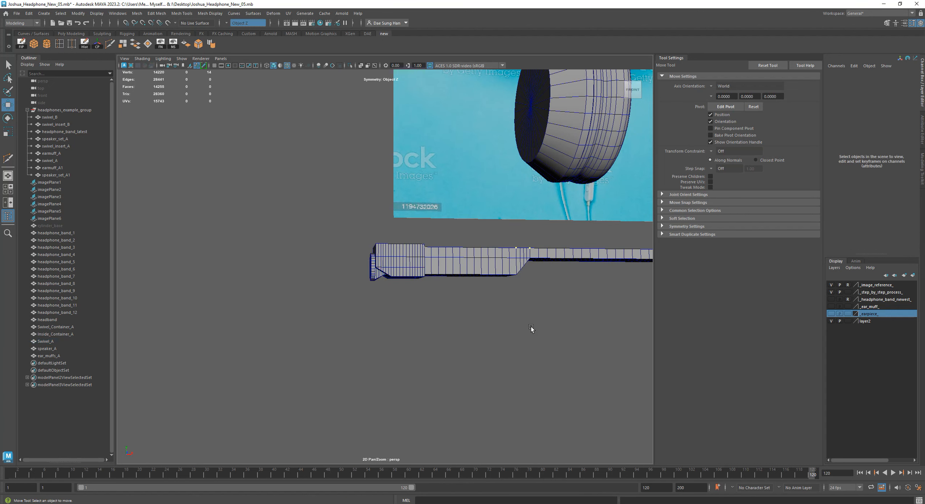
Step: Select the faces of the headband's half opposite the swivel, show all parts in the front view, and delete those faces
alt+middle_drag(530, 329, 360, 351)
alt+drag(360, 352, 450, 278)
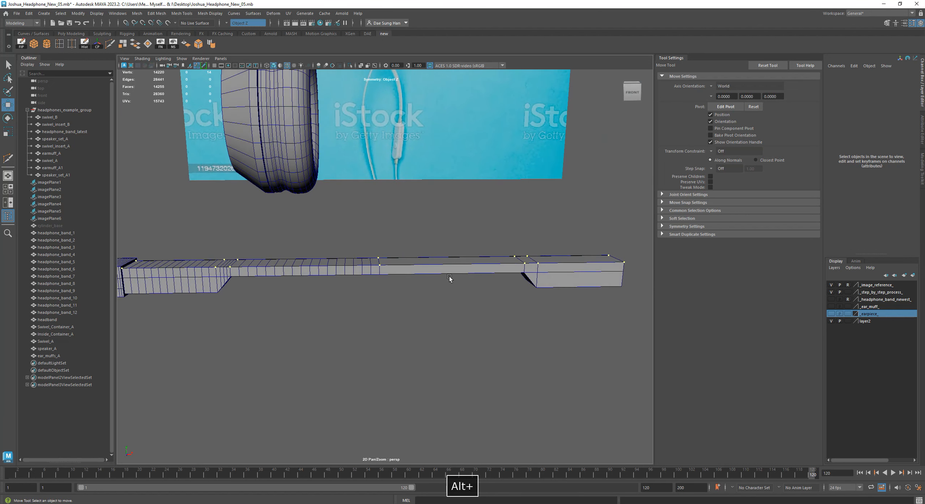
right_drag(441, 264, 442, 282)
alt+drag(518, 328, 490, 302)
alt+middle_drag(490, 302, 434, 281)
drag(605, 325, 365, 164)
alt+middle_drag(366, 299, 454, 266)
mouse_move(454, 265)
alt+mouse_down()
mouse_move(448, 239)
mouse_move(454, 259)
alt+mouse_up()
key(space)
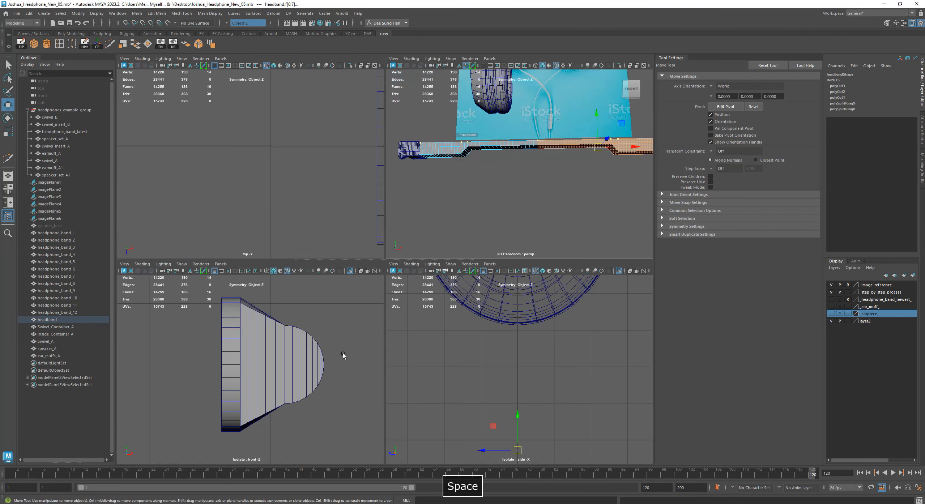
key(space)
scroll(447, 320, down, 10)
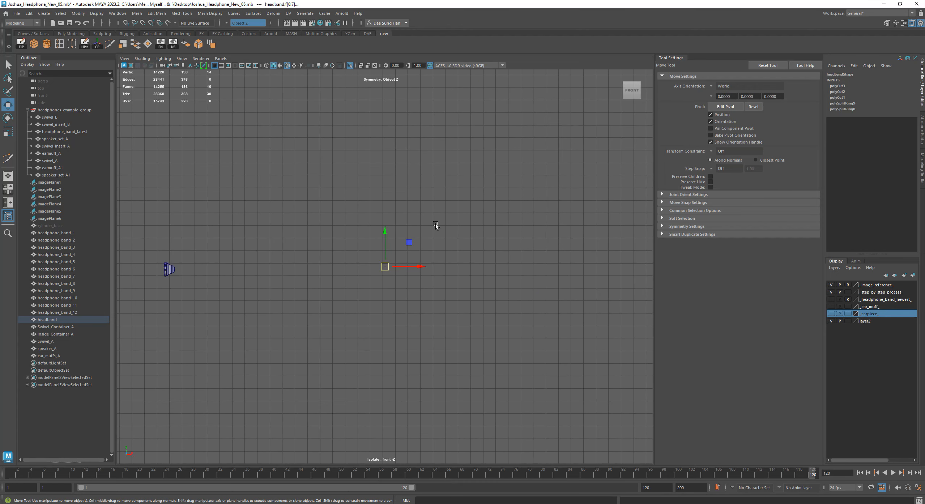
click(350, 66)
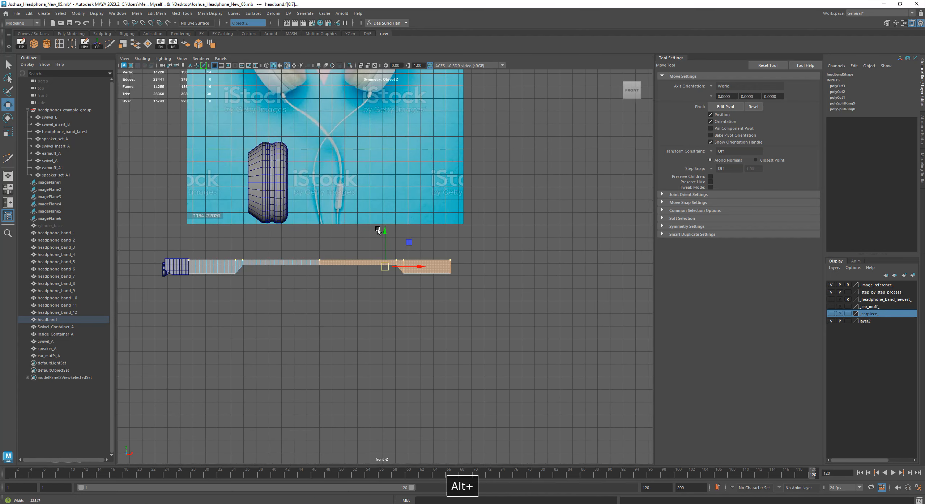
alt+right_drag(349, 222, 355, 266)
alt+middle_drag(355, 266, 461, 246)
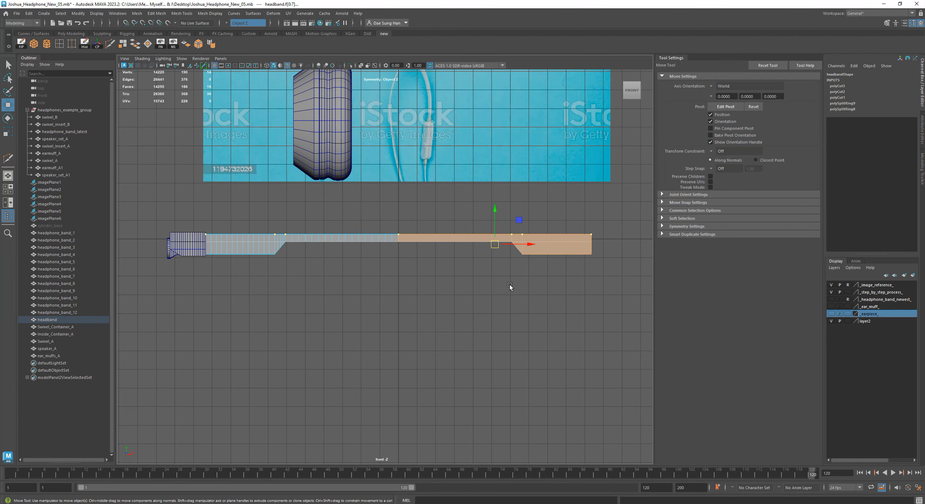
key(BackSpace)
Step: Select the remaining half of the headband and delete its construction history
click(356, 239)
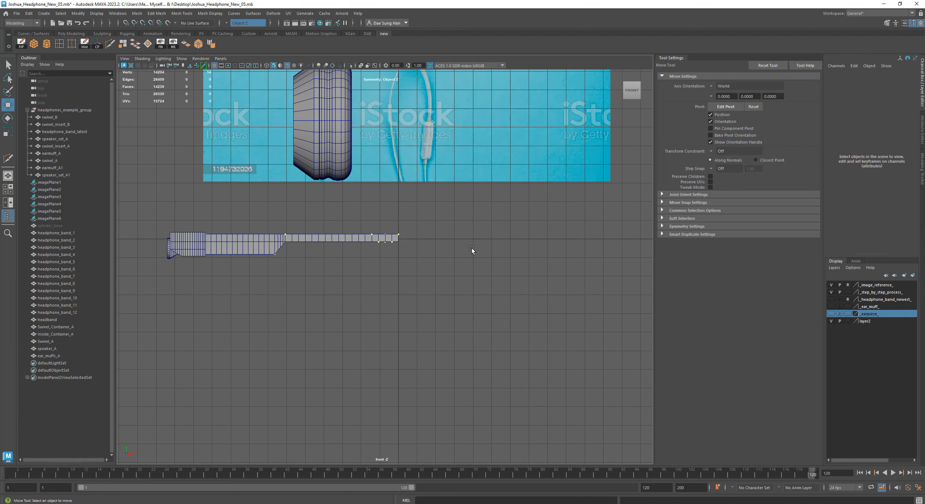
key(space)
key(space)
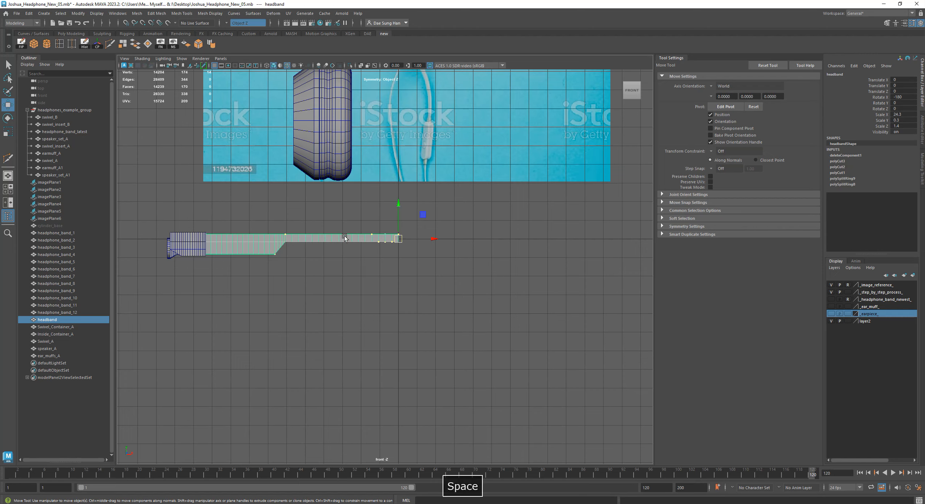
alt+drag(449, 215, 488, 215)
key(w)
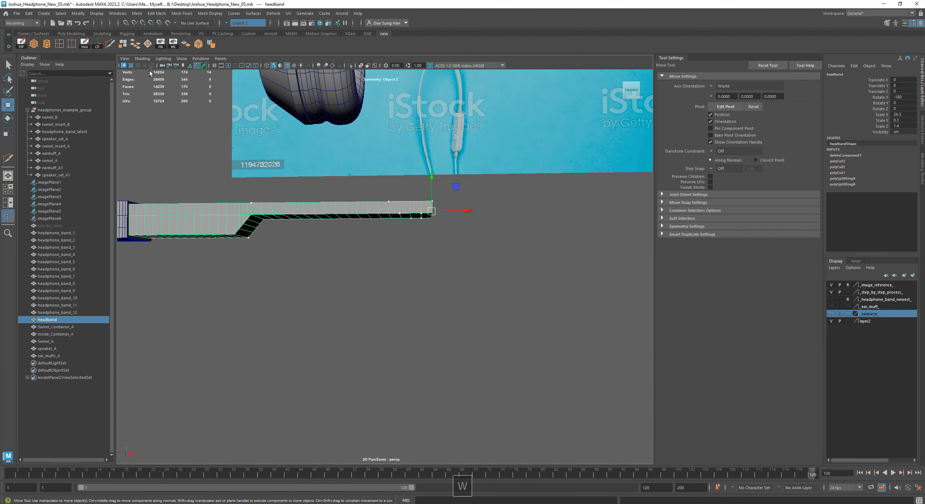
click(85, 43)
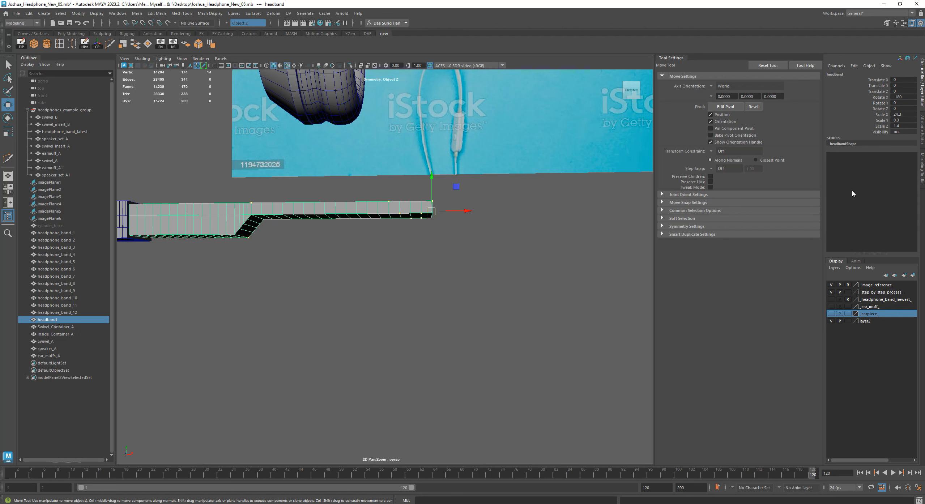
Step: Add a Duplicate Special options shortcut to the custom shelf and open the options from it
alt+drag(506, 214, 253, 133)
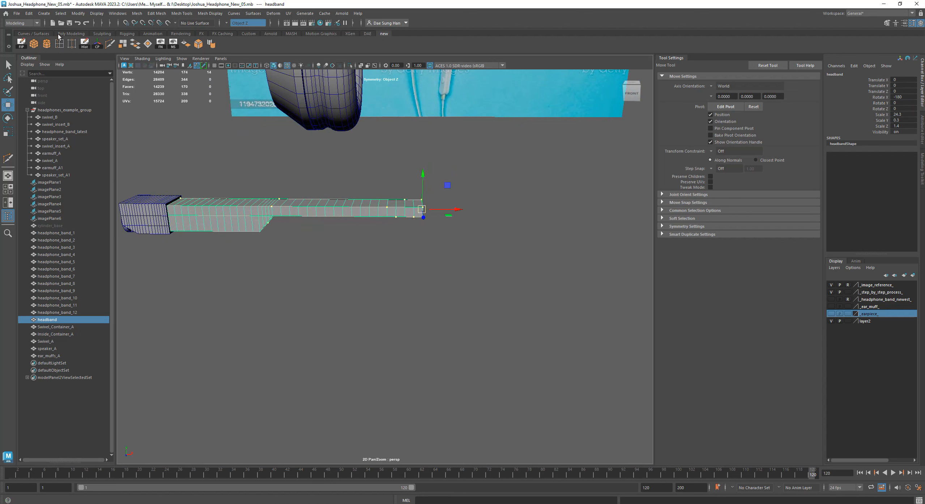
click(29, 14)
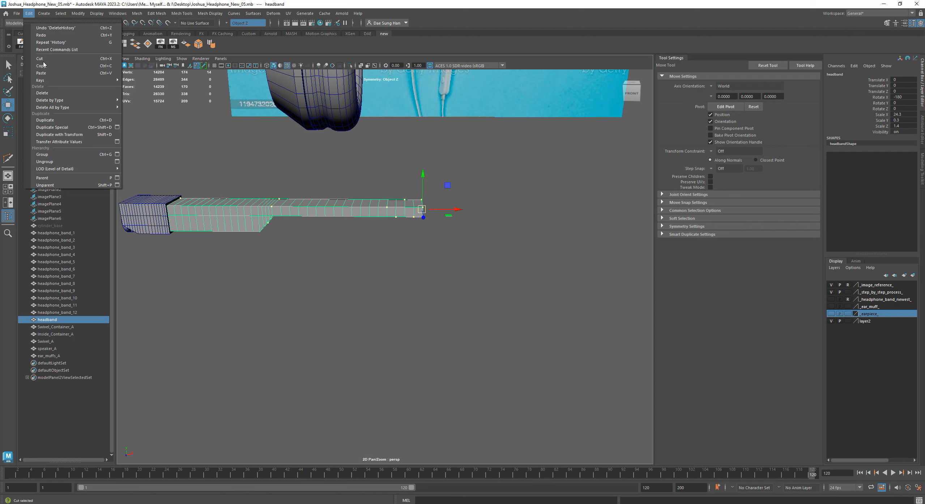
ctrl+shift+click(117, 128)
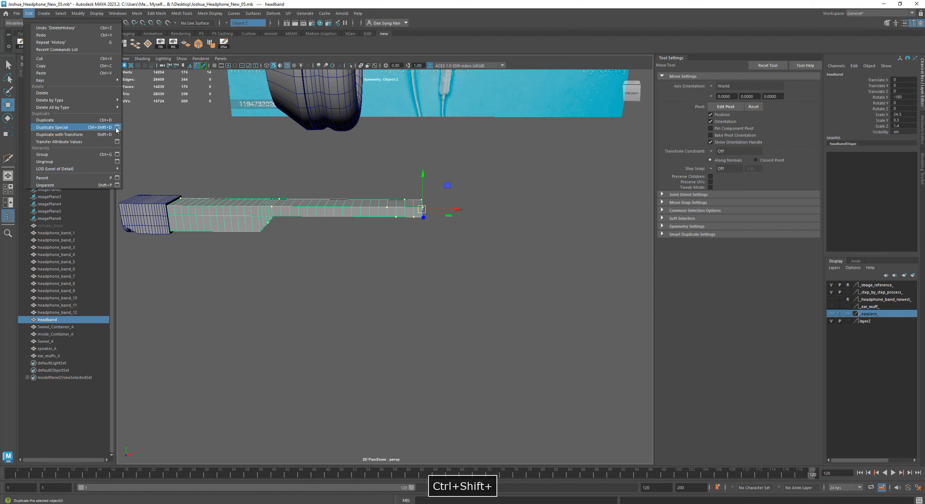
click(224, 45)
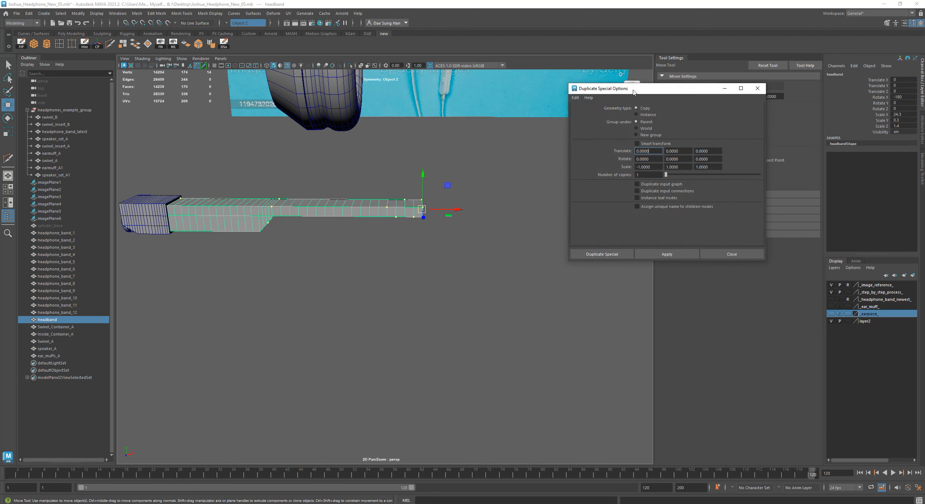
Step: Reset the Duplicate Special settings to their defaults
drag(633, 92, 545, 199)
click(487, 203)
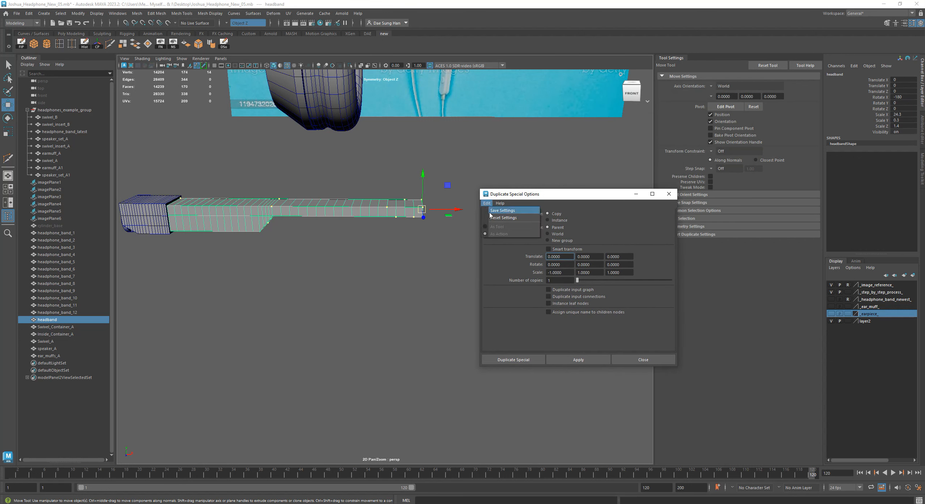
click(490, 217)
click(489, 205)
click(492, 218)
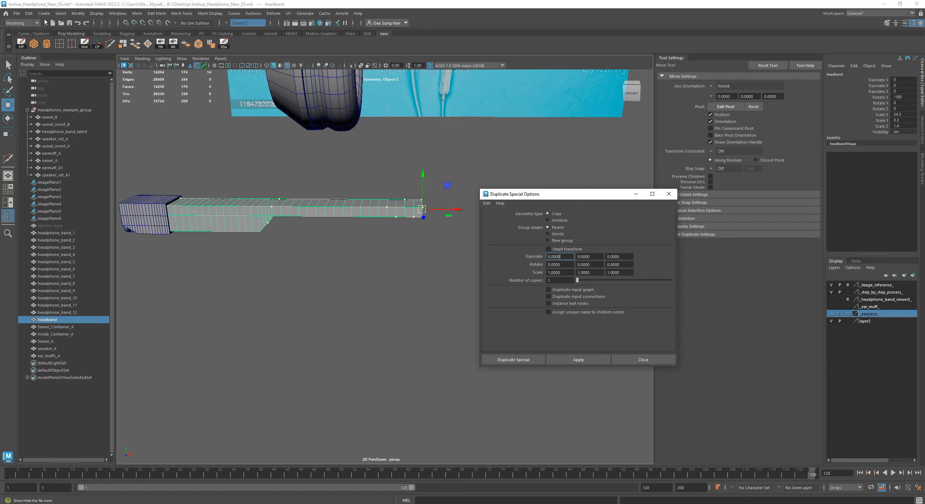
Step: Add a Freeze Transformations shortcut to the custom shelf and use it to freeze the headband half's transformations
click(29, 16)
mouse_move(91, 100)
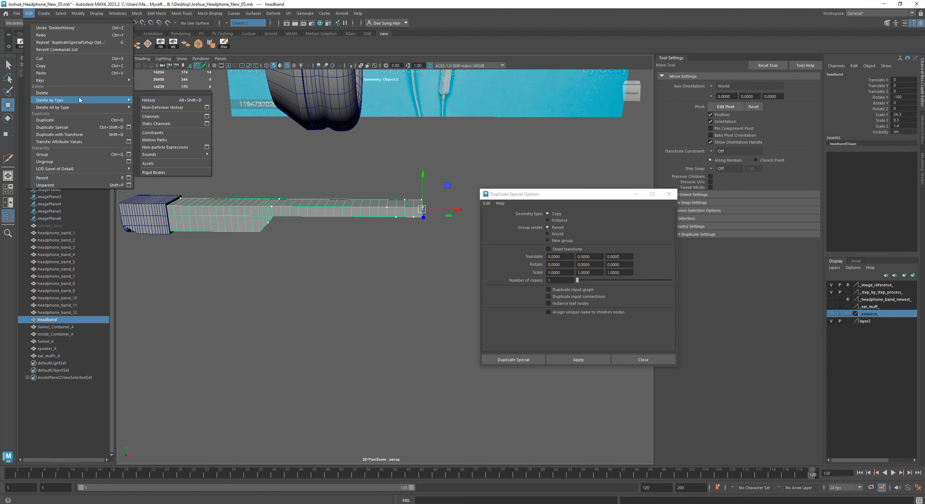
mouse_move(79, 13)
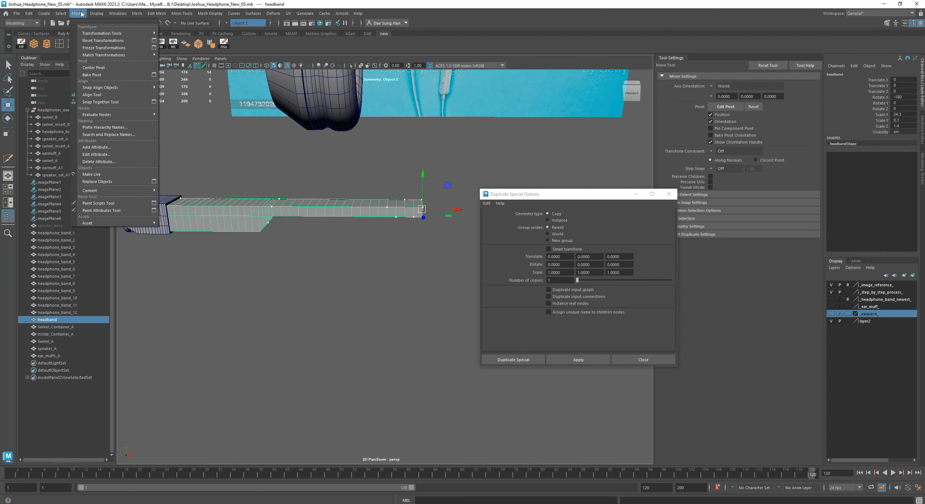
ctrl+shift+click(103, 47)
click(266, 44)
click(236, 44)
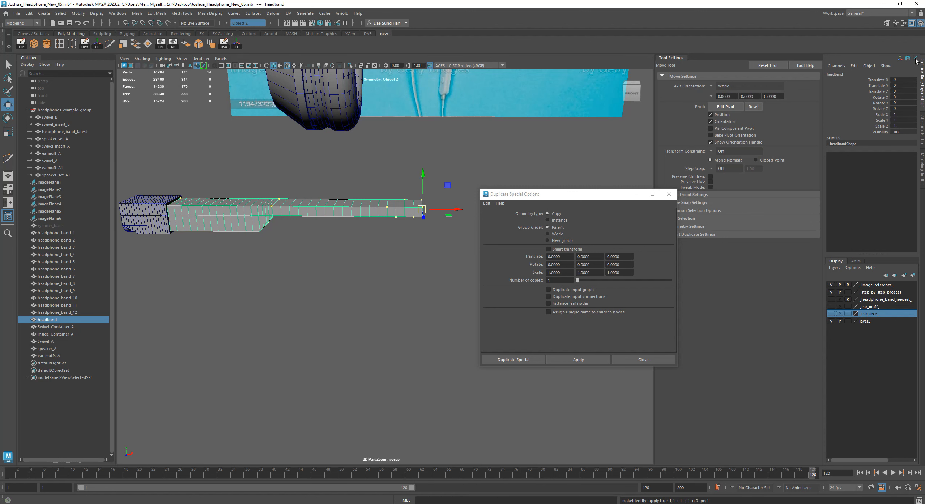
Step: Mirror a copy of the headband half with Duplicate Special using an X scale of -1, and close the options
alt+middle_drag(426, 223, 374, 199)
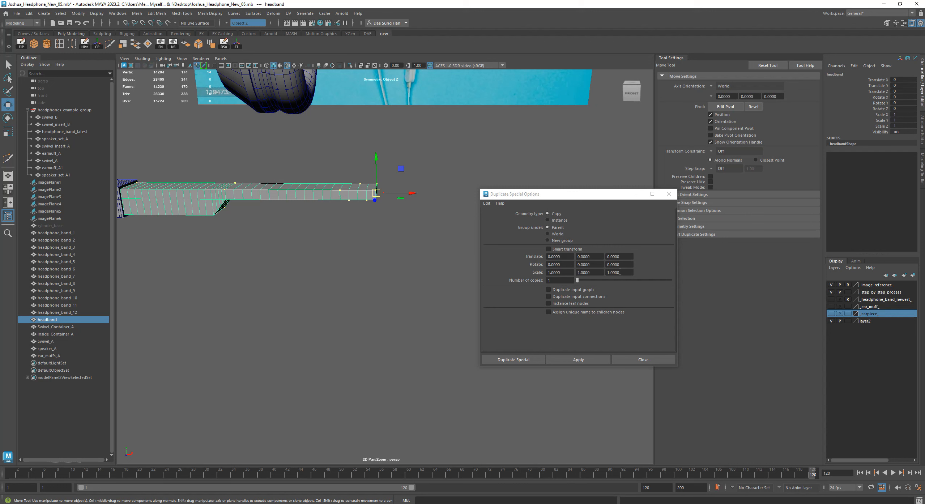
click(548, 274)
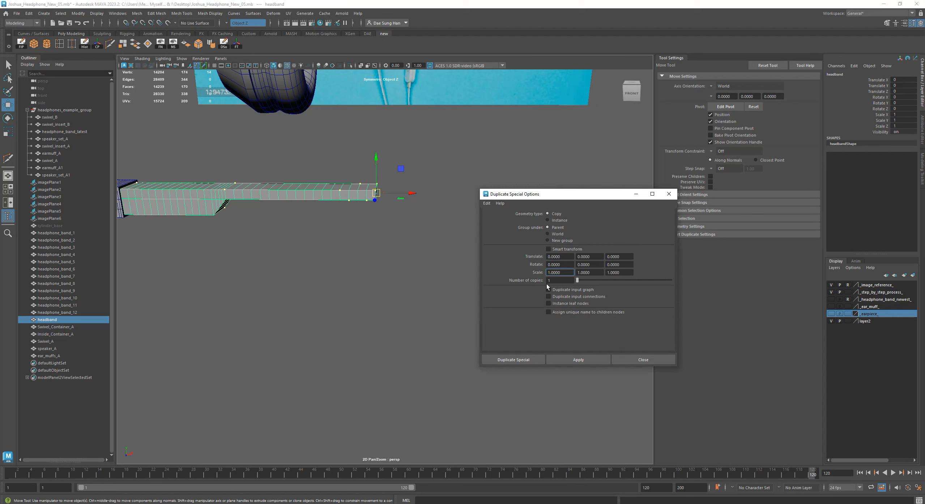
text(-)
click(588, 359)
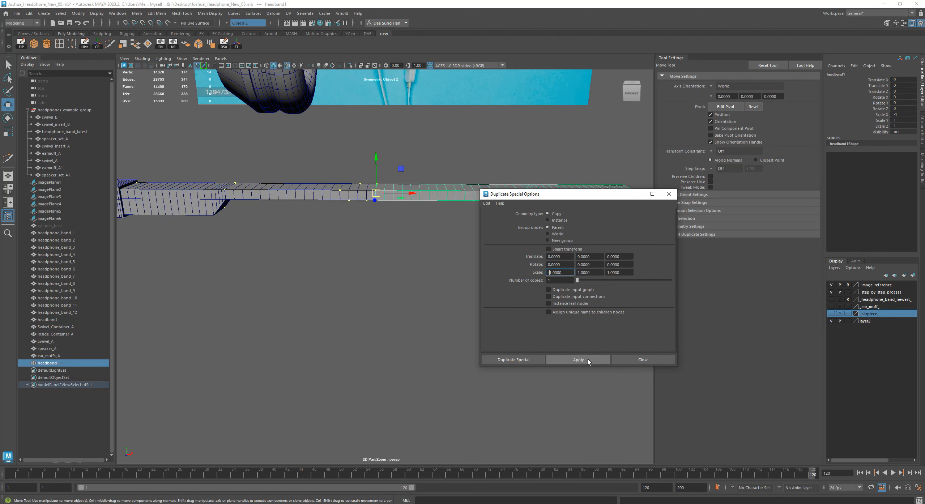
click(643, 360)
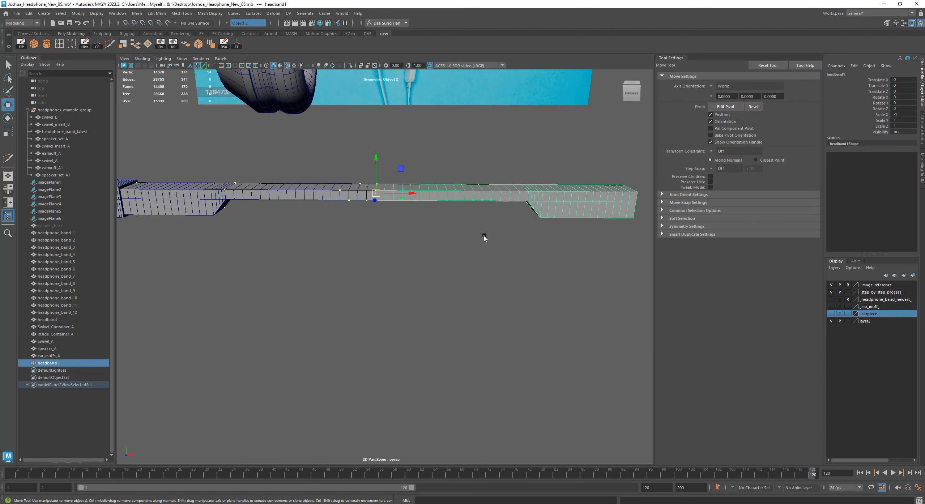
click(434, 272)
alt+middle_drag(411, 252, 470, 286)
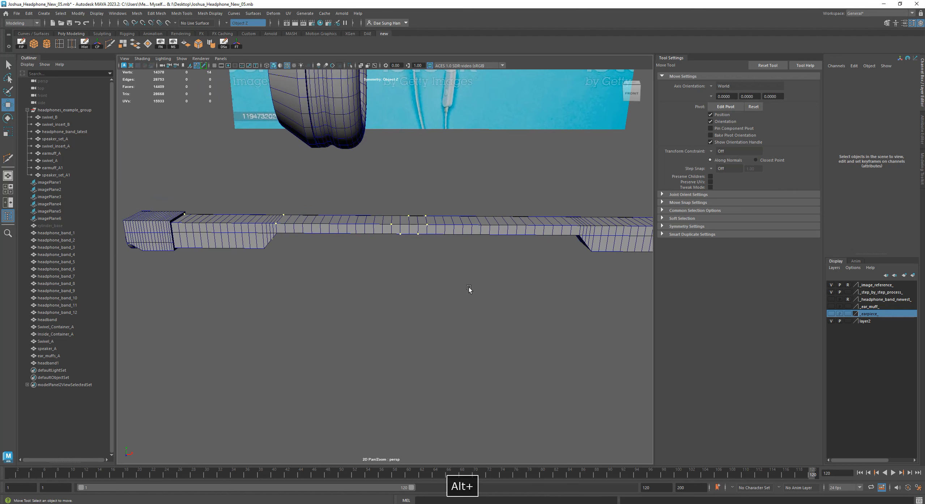
click(451, 231)
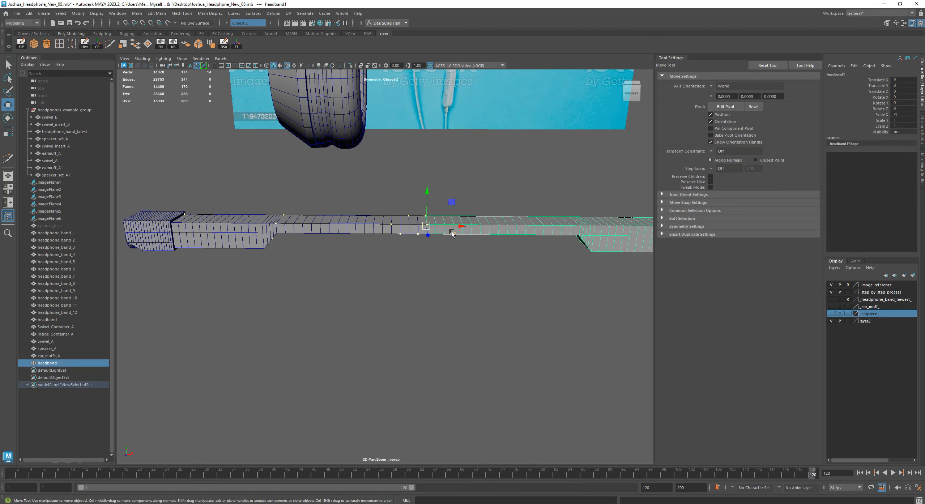
shift+click(383, 222)
alt+drag(394, 201, 451, 257)
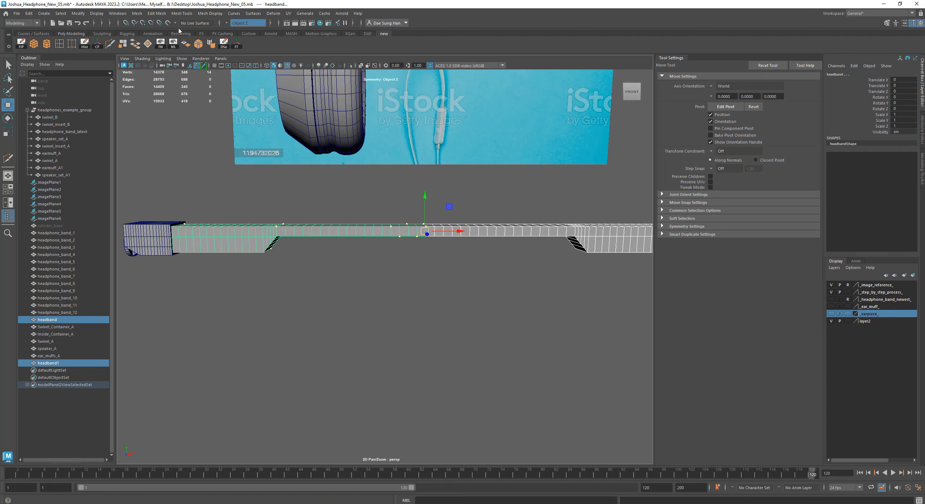
click(29, 13)
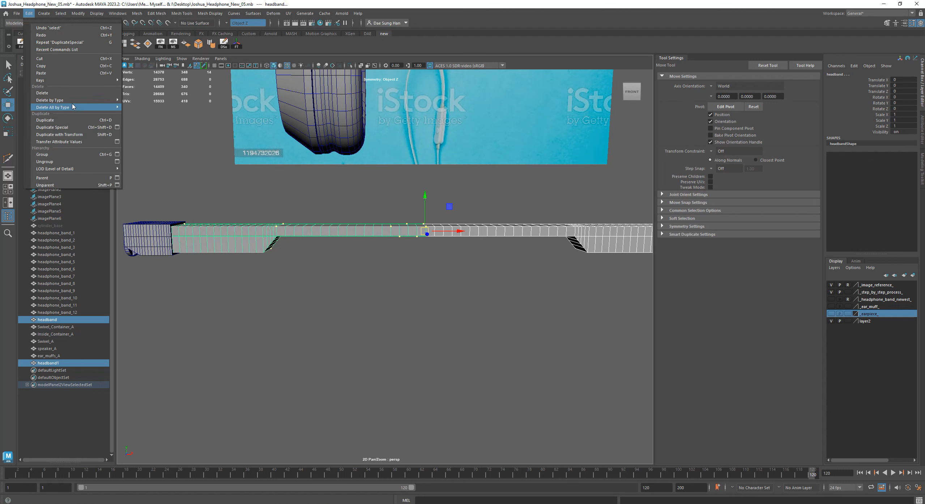
click(117, 127)
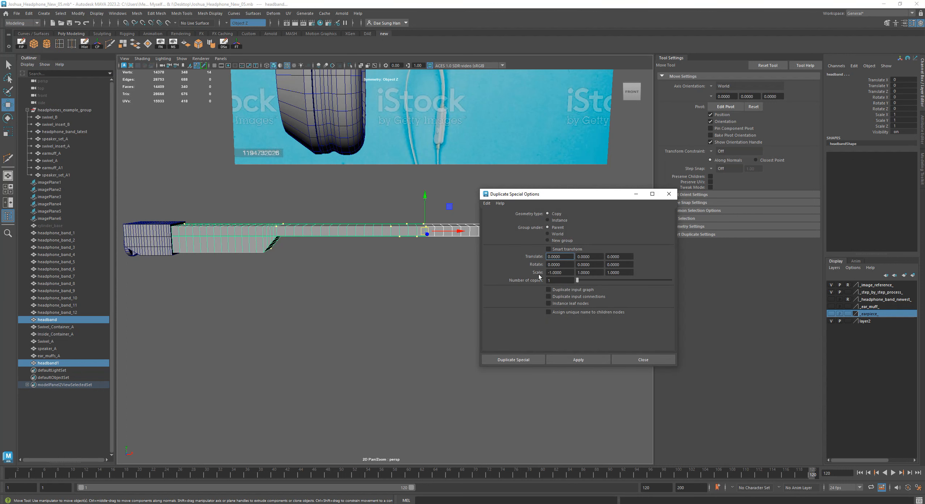
click(647, 359)
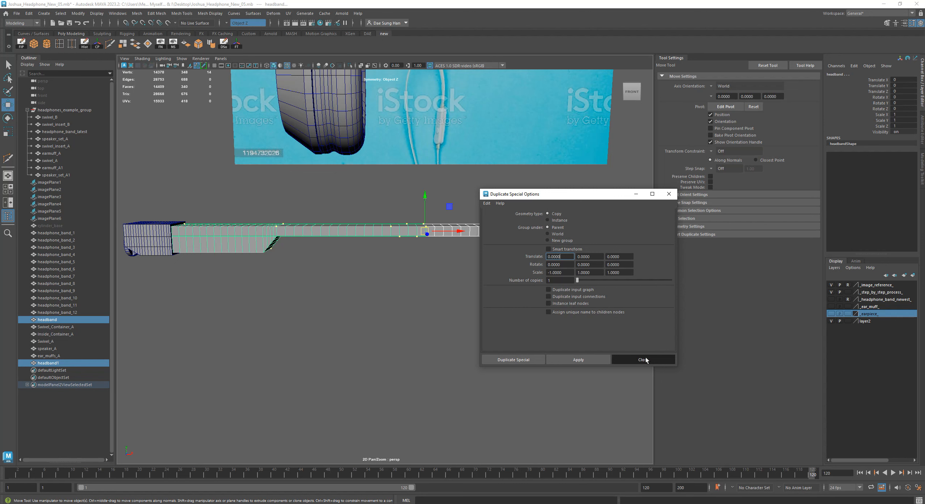
Step: Select both headband halves, combine them into a single mesh, and delete its construction history
click(530, 347)
drag(375, 210, 490, 260)
click(433, 264)
click(344, 231)
drag(342, 207, 347, 262)
drag(506, 198, 539, 321)
drag(391, 206, 538, 310)
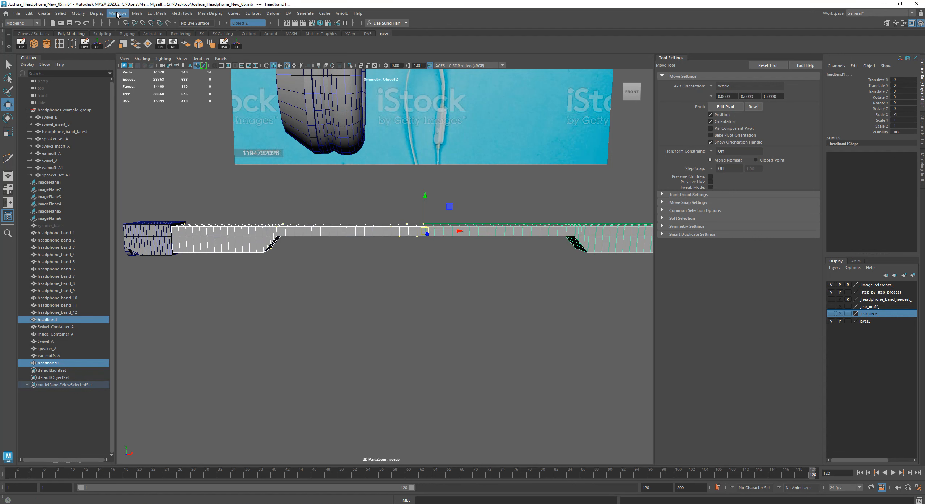
click(137, 13)
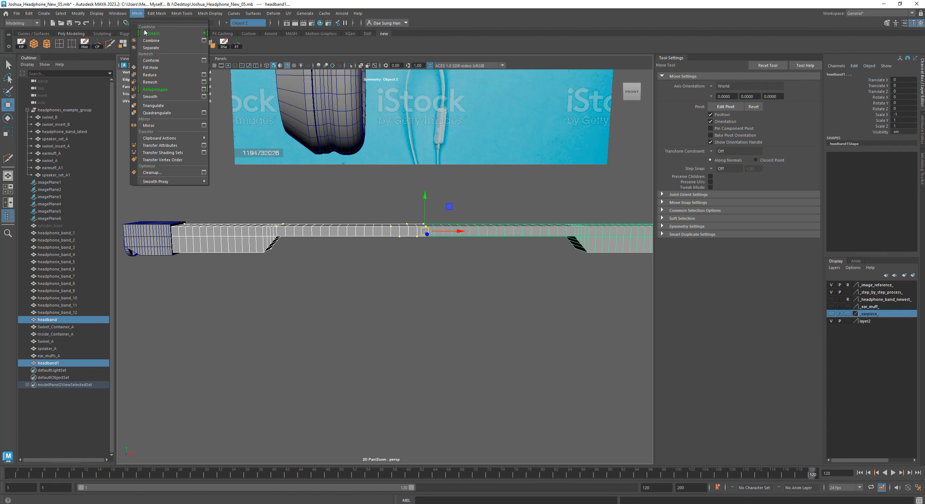
click(150, 41)
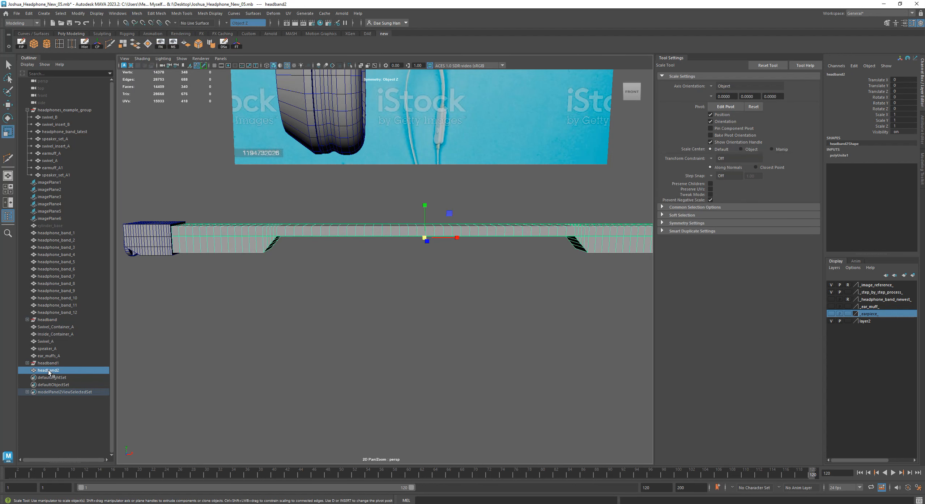
key(w)
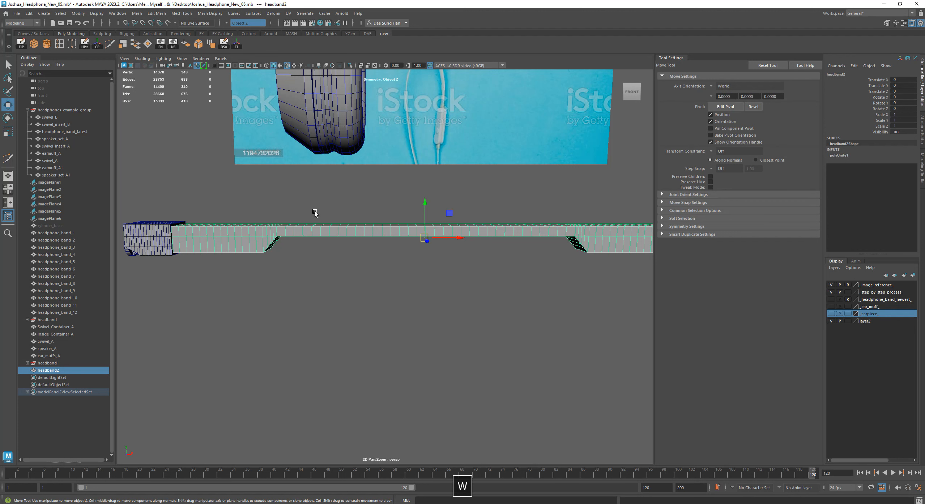
click(85, 43)
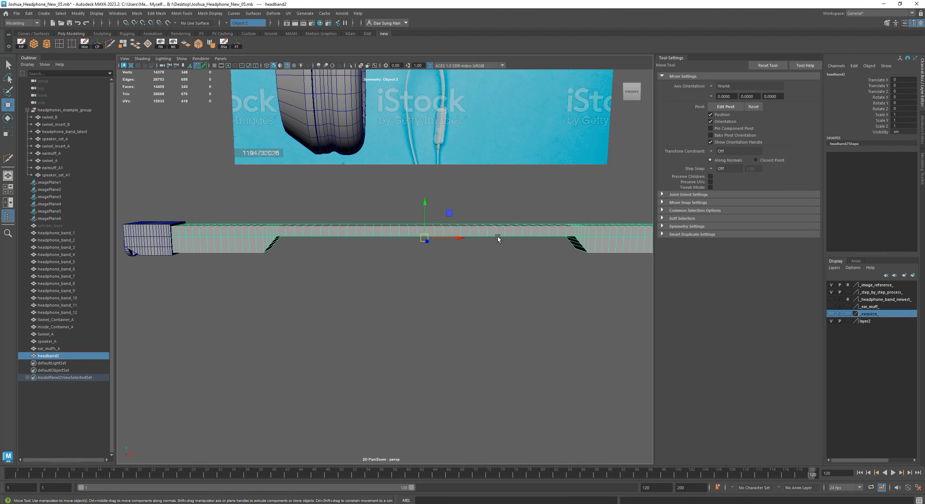
Step: Select the vertices along the combined headband's centre seam in the front view and return to the perspective view
key(space)
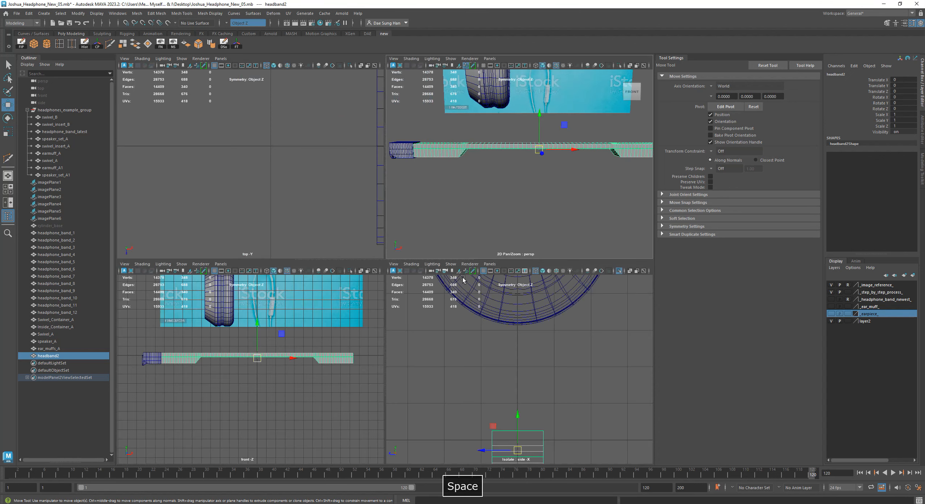
key(space)
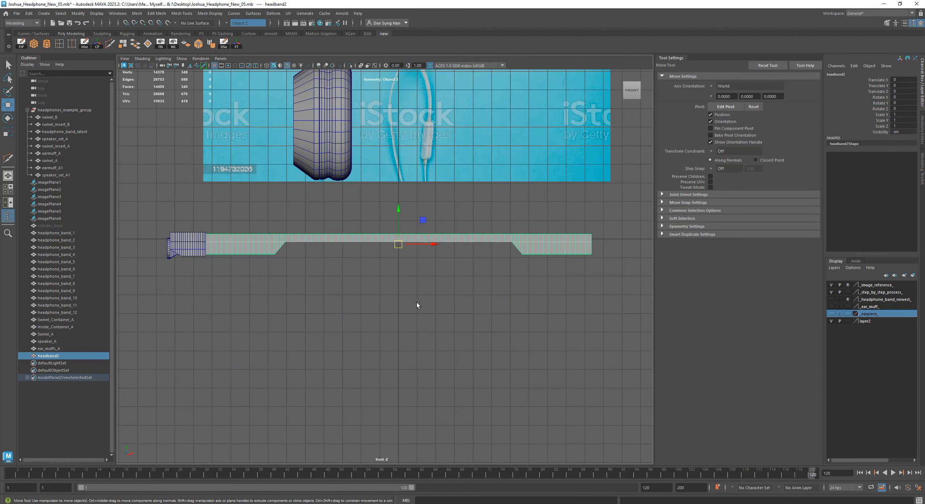
alt+middle_drag(389, 269, 365, 313)
alt+right_drag(365, 313, 640, 345)
alt+middle_drag(398, 287, 445, 250)
right_drag(515, 260, 471, 261)
drag(389, 220, 402, 290)
key(4)
key(5)
key(space)
key(space)
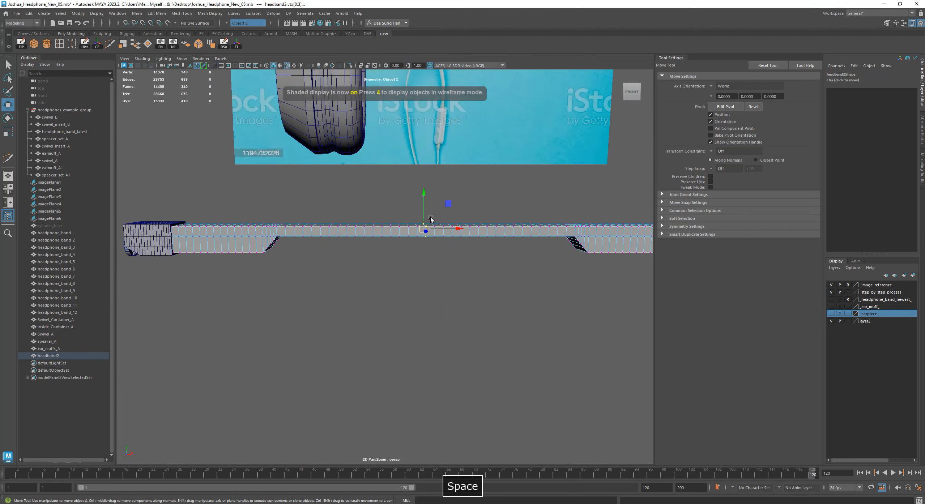
Step: Merge the selected centre seam vertices with Merge Vertices, return to object mode, and clear the selection
key(f)
alt+right_drag(492, 233, 341, 258)
alt+drag(341, 258, 373, 299)
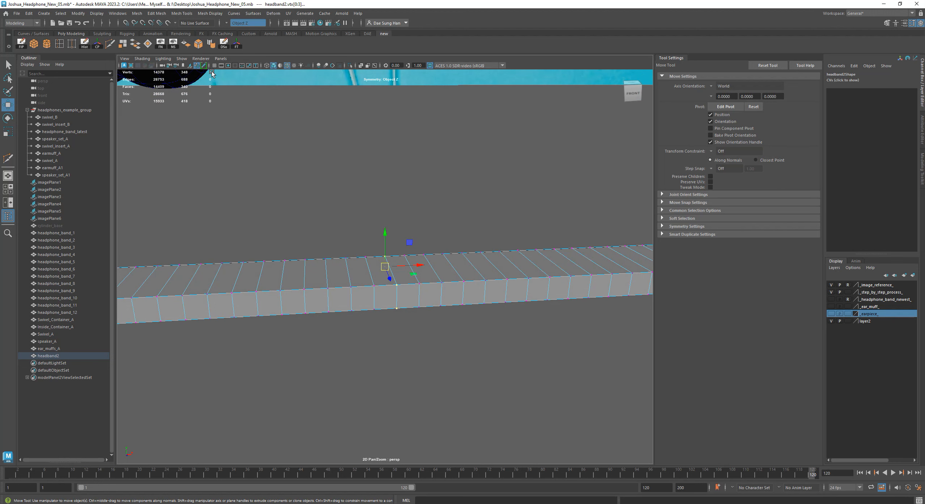
alt+drag(310, 157, 452, 250)
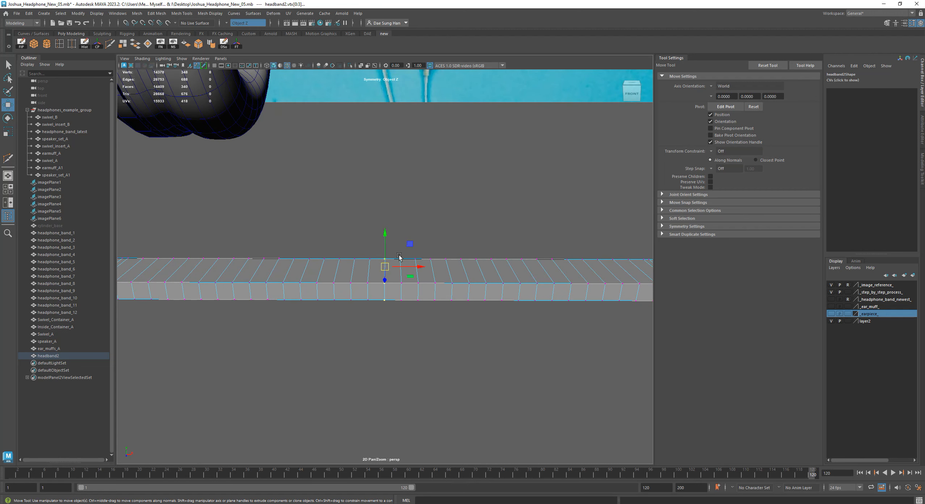
shift+right_drag(460, 205, 486, 174)
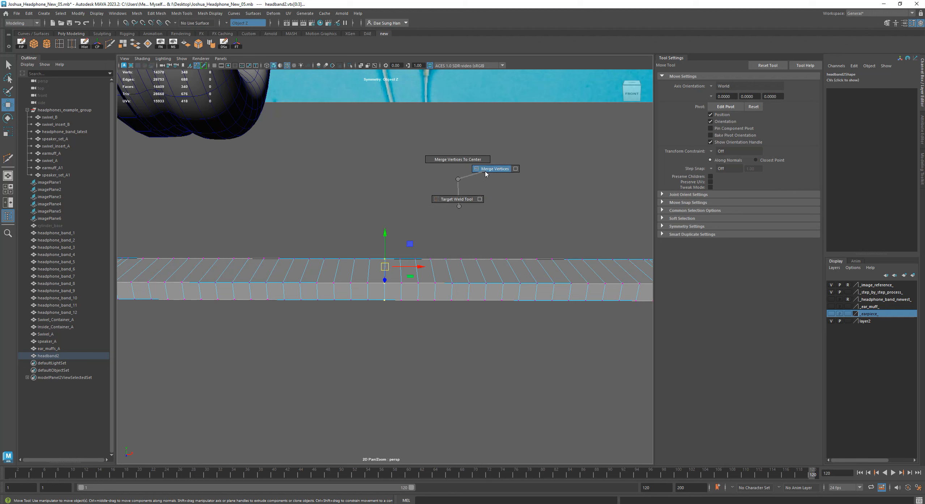
shift+right_drag(485, 174, 487, 173)
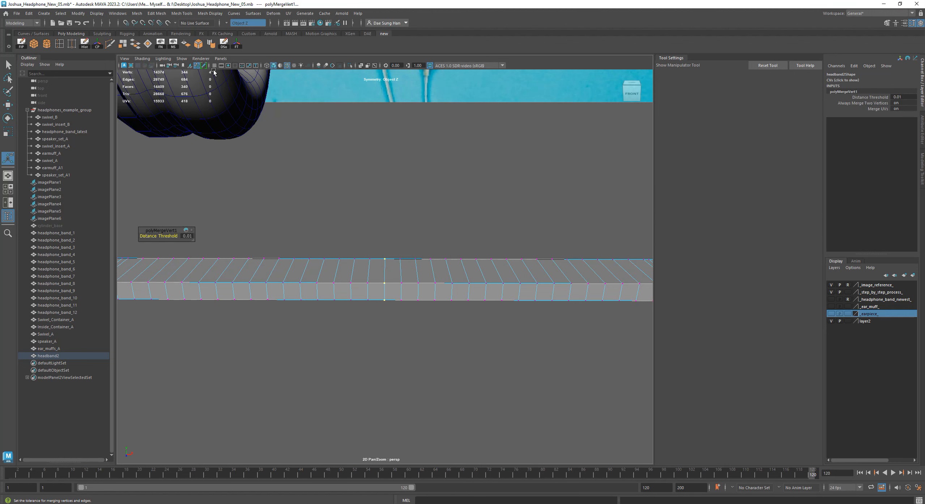
alt+drag(398, 199, 456, 235)
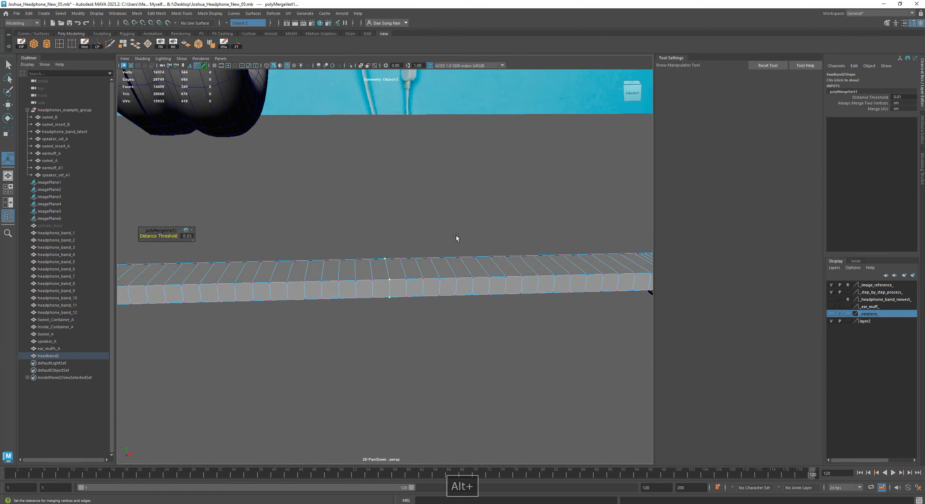
key(w)
right_drag(465, 230, 496, 202)
click(506, 217)
Step: Select the swivel container at the end of the rejoined headband
alt+right_drag(543, 292, 315, 285)
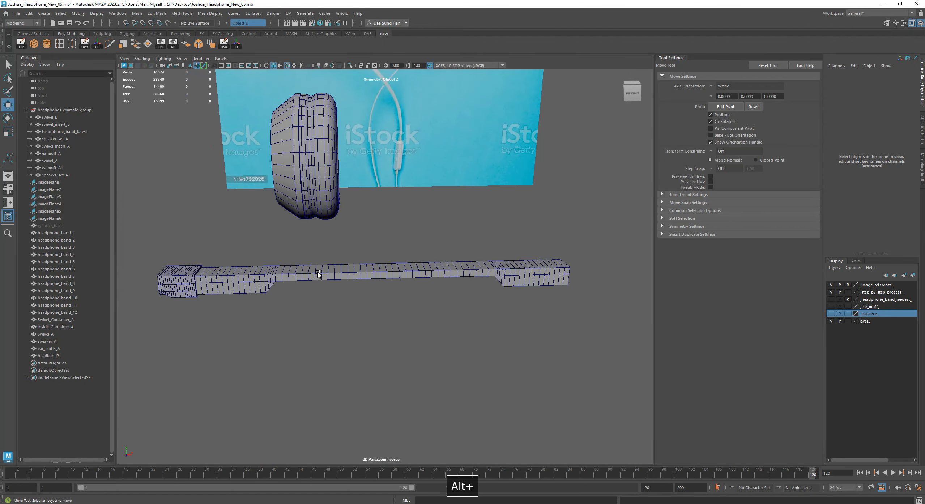
click(317, 271)
mouse_move(447, 301)
alt+mouse_down()
mouse_move(410, 293)
mouse_move(441, 291)
mouse_move(440, 302)
alt+mouse_up()
alt+middle_drag(254, 323, 345, 305)
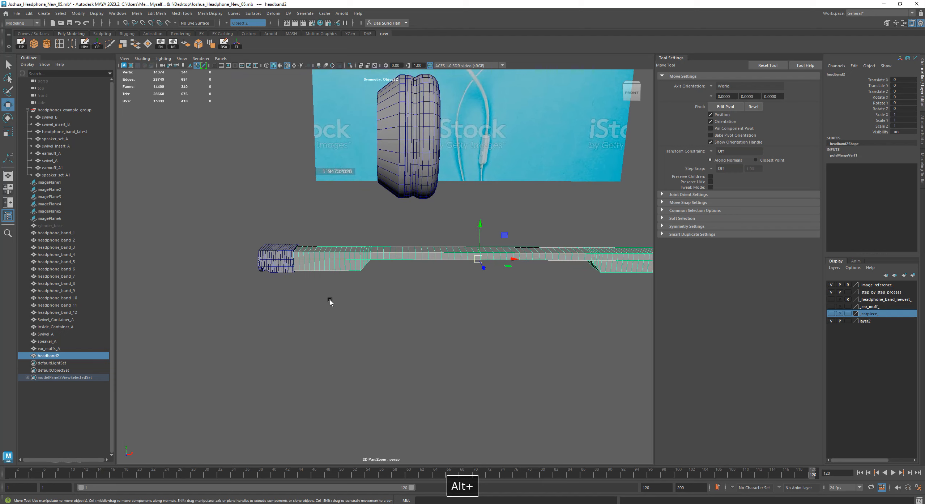
click(281, 255)
alt+drag(281, 254, 324, 269)
alt+drag(619, 250, 443, 326)
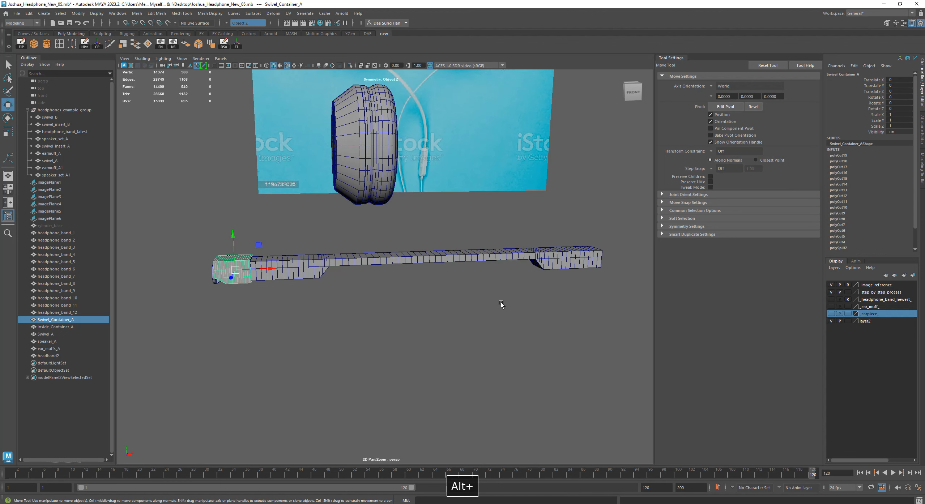
Step: In the front view, move the swivel container's pivot along X to the headband's centre line, snapped to the grid
alt+drag(505, 304, 506, 291)
alt+middle_drag(507, 292, 474, 289)
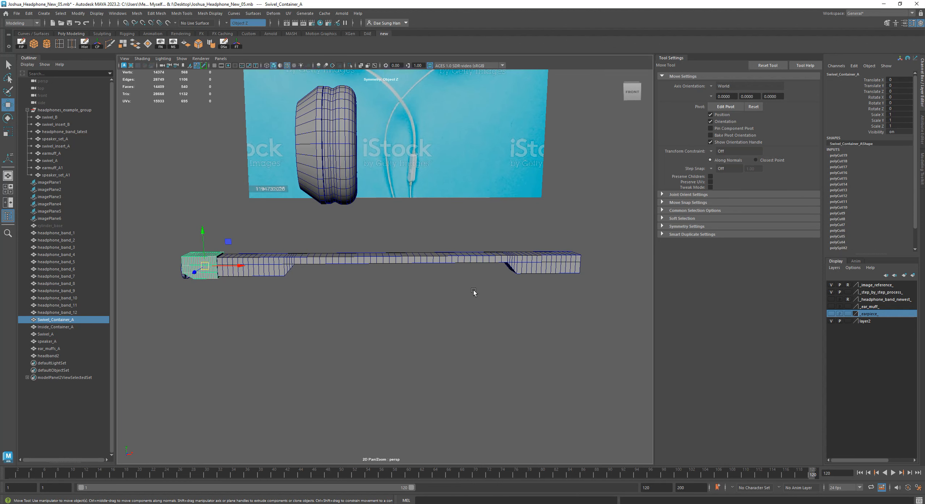
key(space)
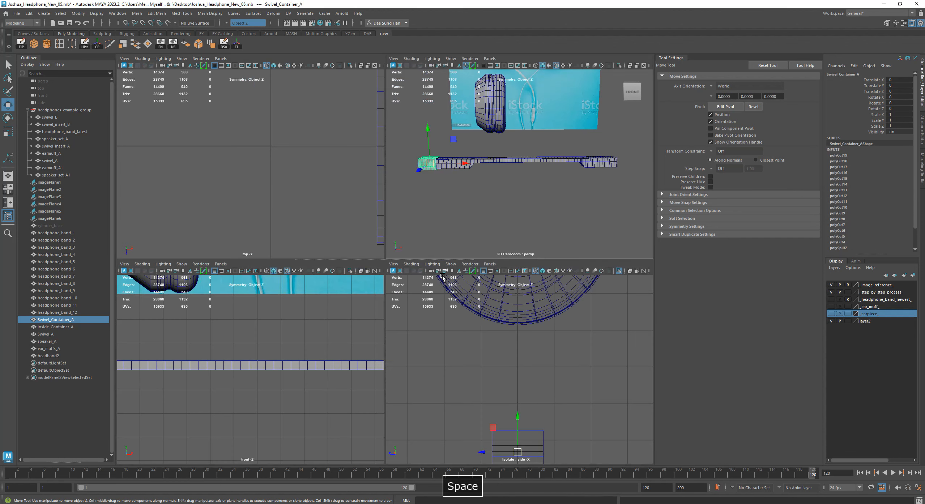
alt+right_drag(276, 359, 249, 353)
key(space)
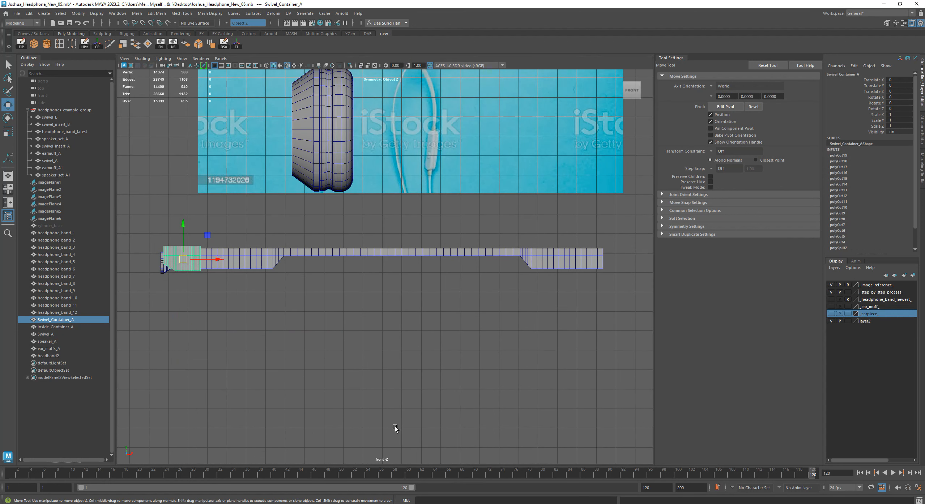
alt+middle_drag(370, 338, 374, 371)
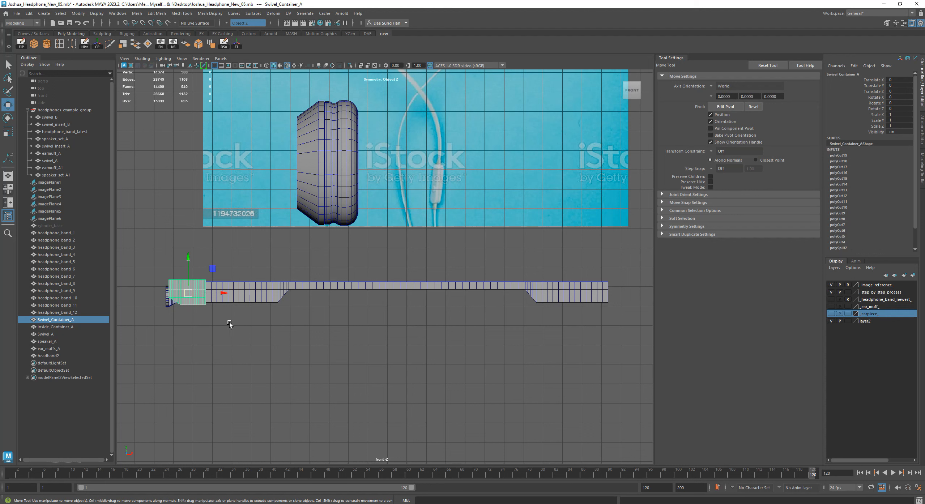
key(d)
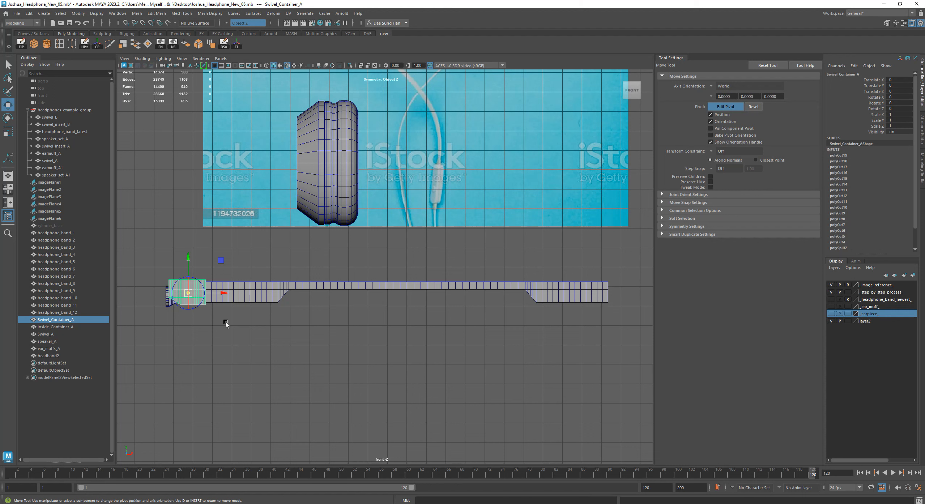
click(127, 24)
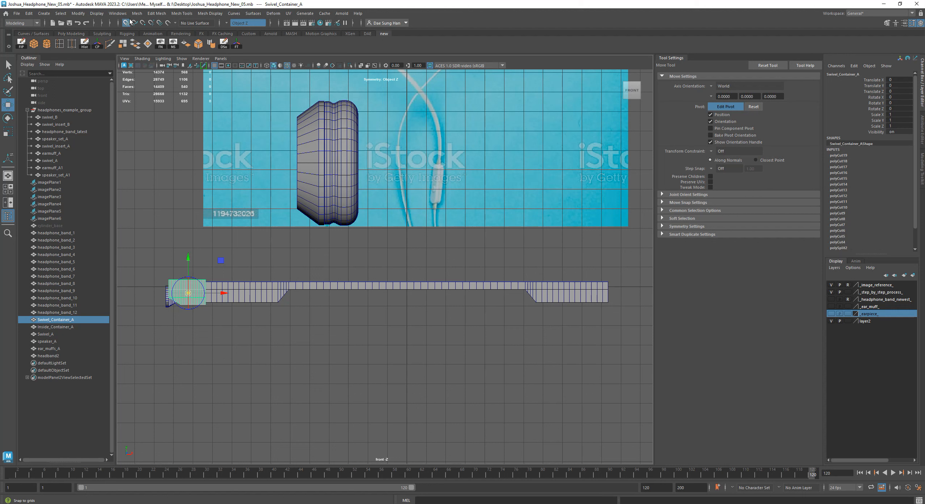
drag(222, 291, 402, 290)
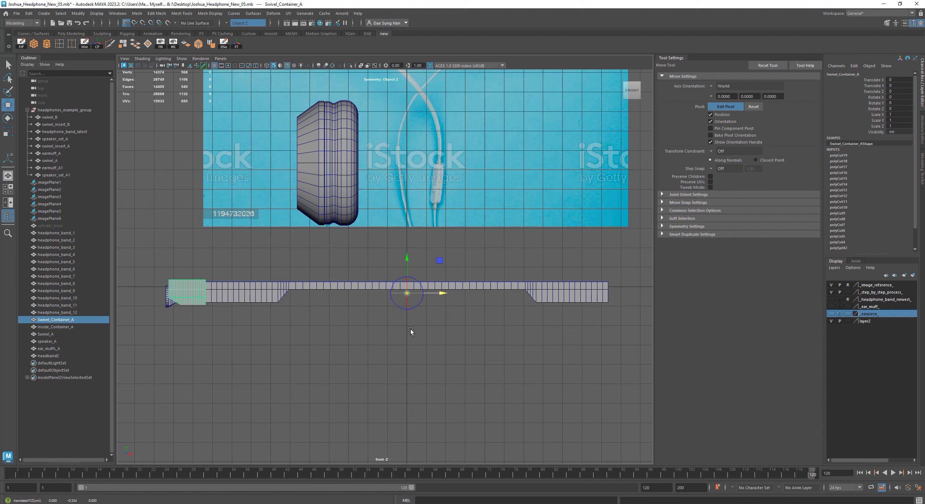
click(378, 352)
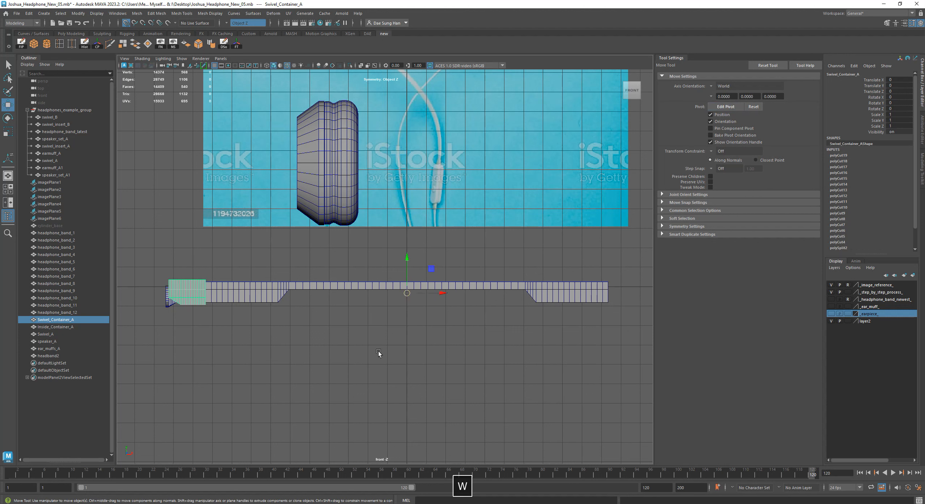
Step: Mirror the swivel container to the opposite end of the headband using Duplicate Special with an X scale of -1
click(182, 290)
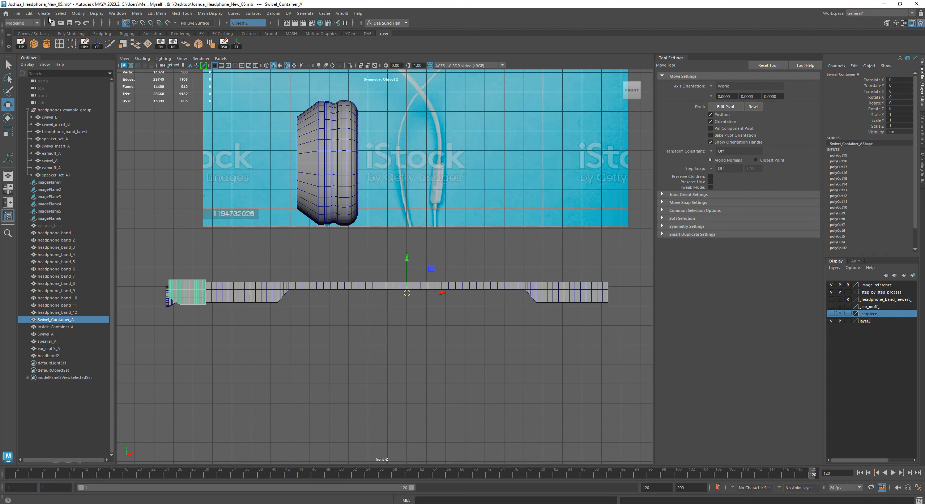
click(28, 13)
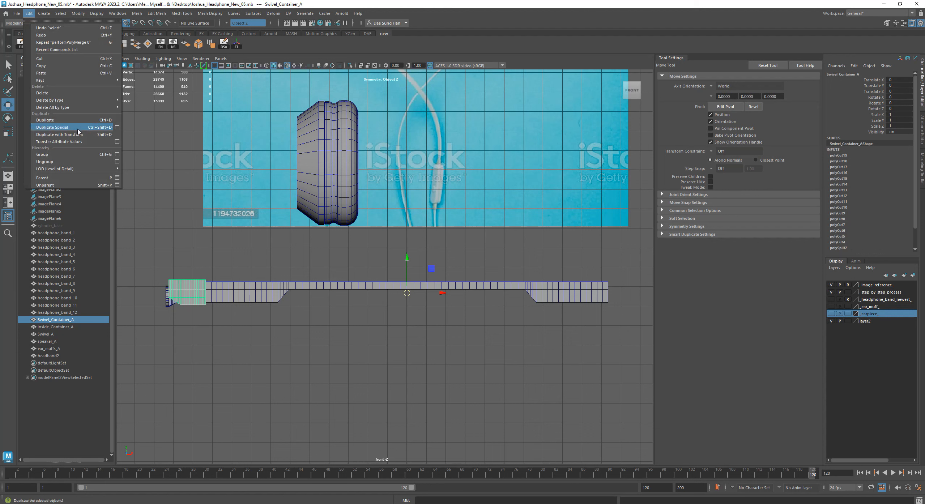
click(117, 127)
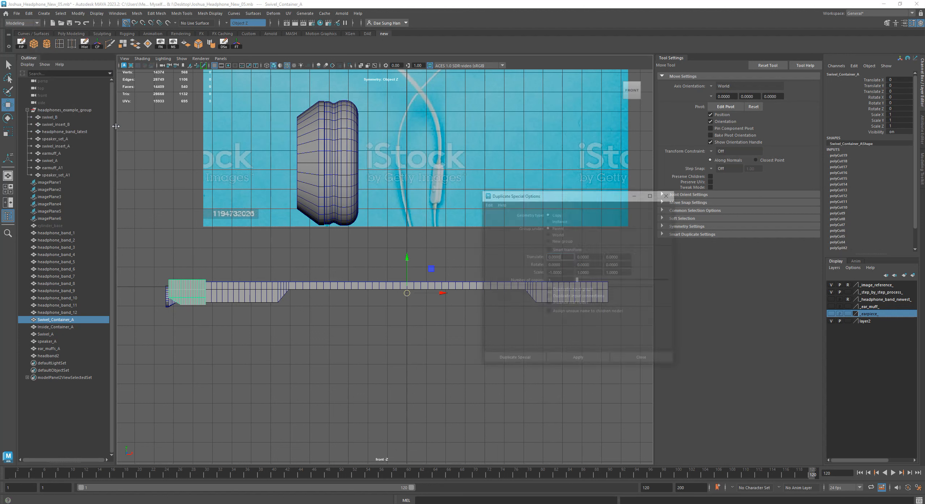
drag(548, 201, 520, 61)
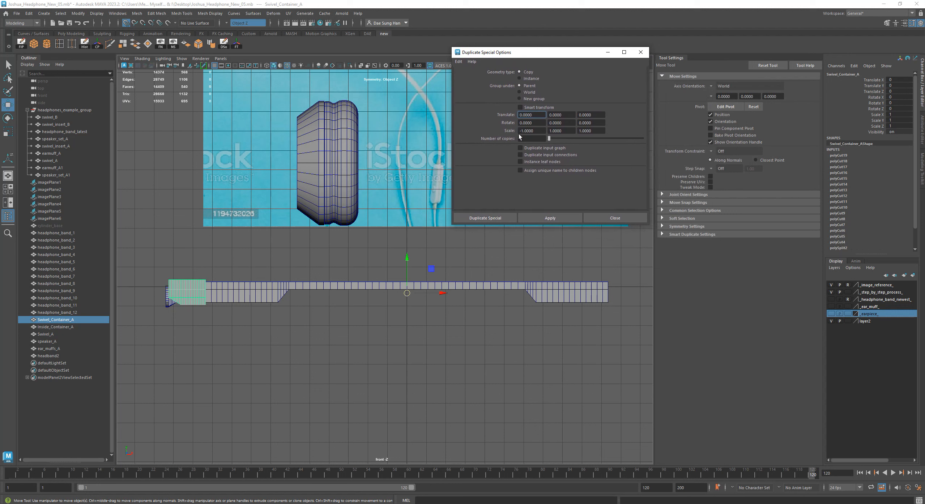
click(550, 218)
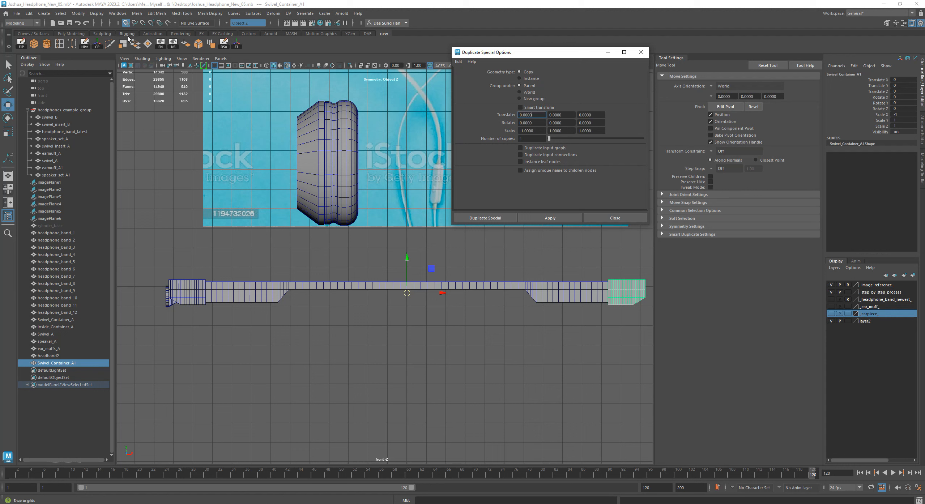
Step: Select the swivel and shift its pivot along X to the headband's centre line using grid snapping
click(169, 305)
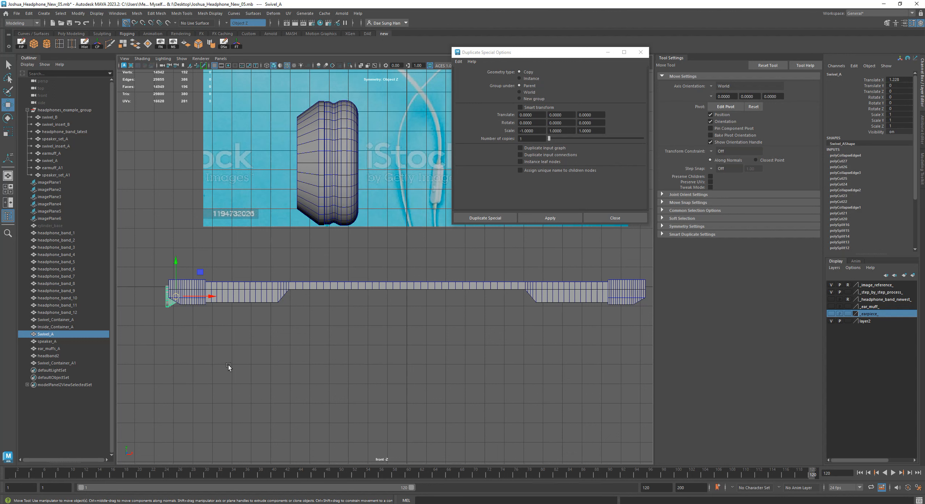
click(126, 23)
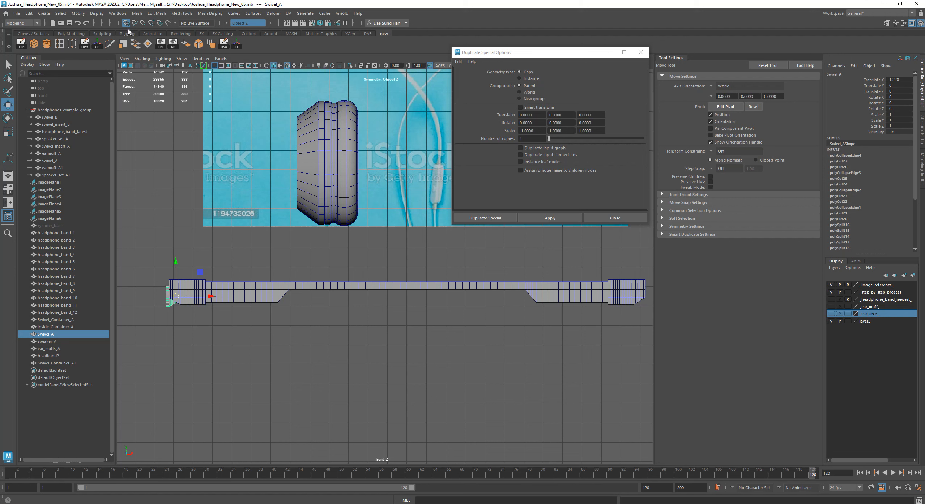
key(d)
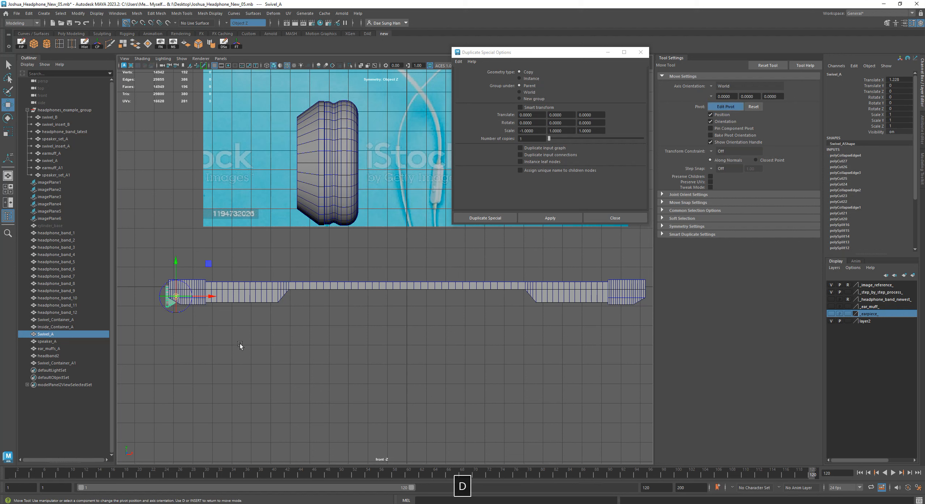
click(212, 297)
drag(212, 297, 412, 299)
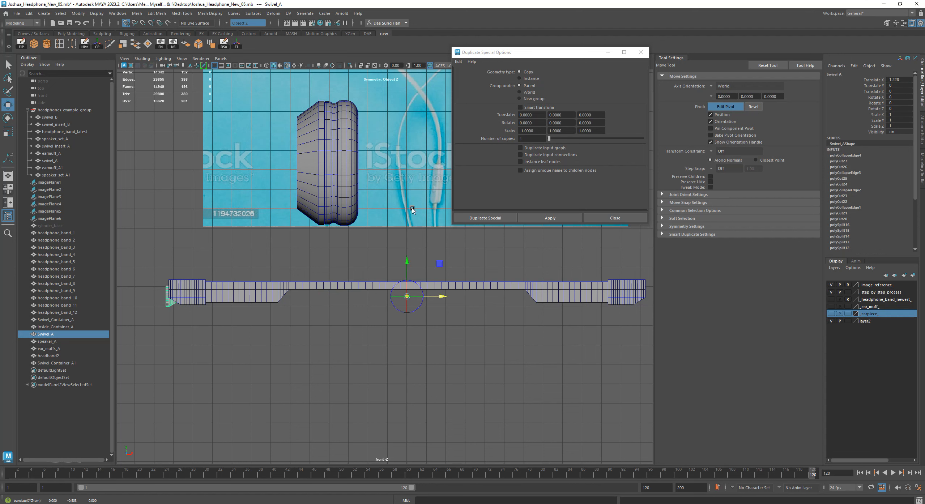
key(w)
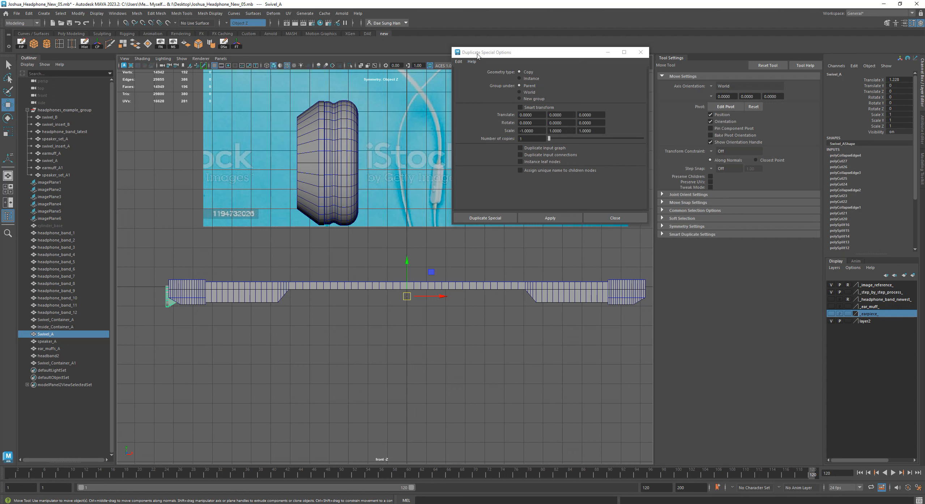
Step: Create one mirrored copy of the swivel with Duplicate Special at X scale -1, and return to the perspective view
click(28, 13)
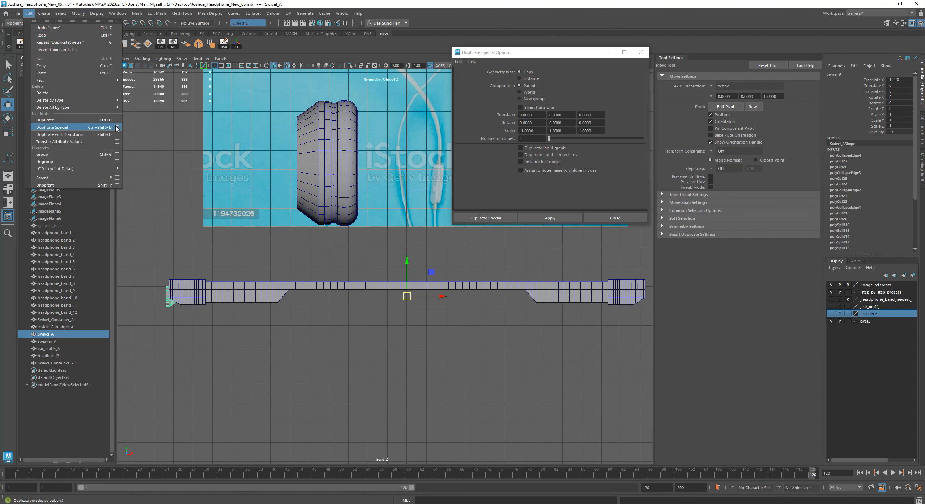
click(562, 61)
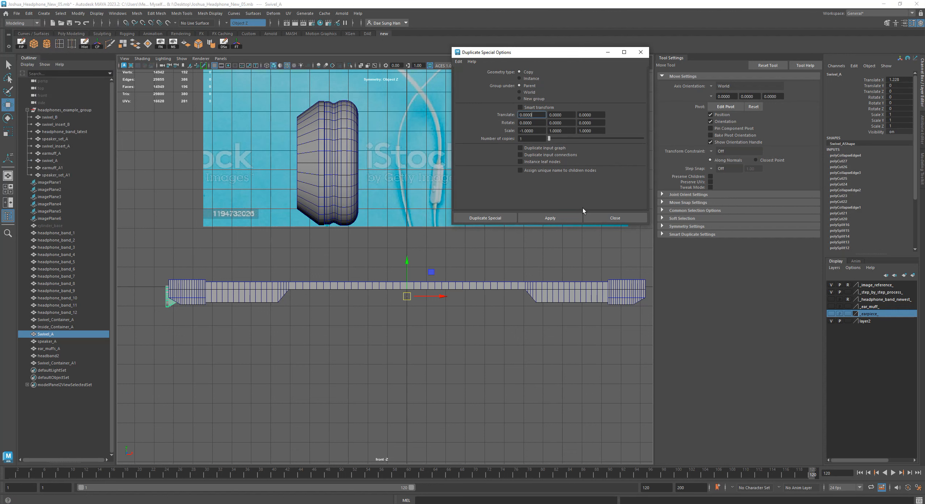
click(553, 219)
alt+middle_drag(541, 342, 415, 349)
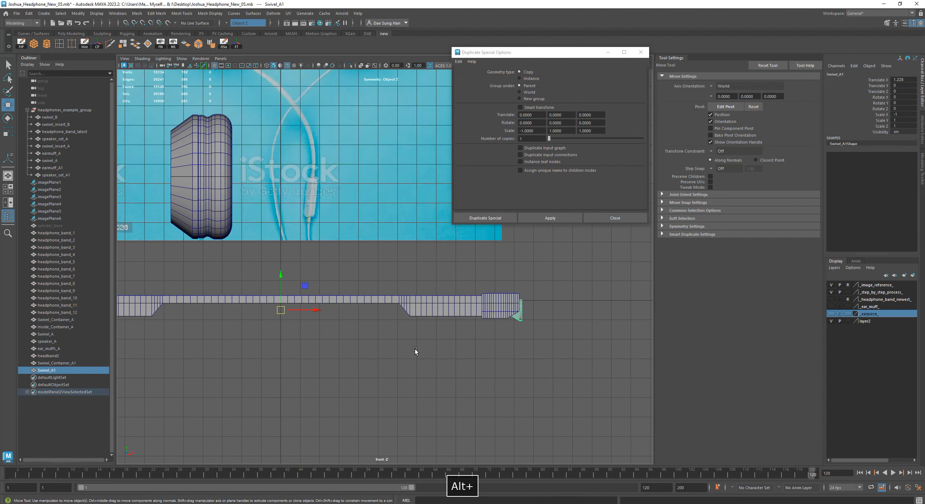
click(615, 217)
key(space)
key(space)
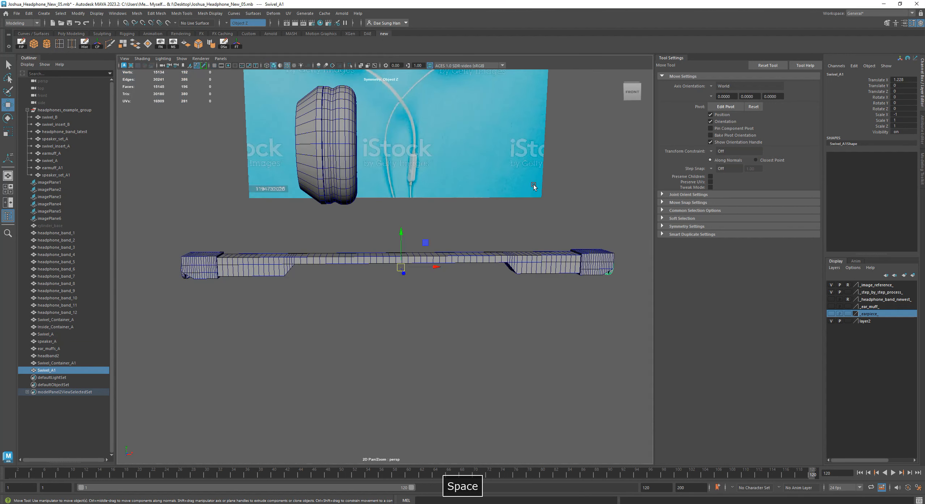
Step: Select the inner part inside the original swivel container and show it shaded in the front view
click(446, 326)
alt+drag(446, 326, 246, 310)
click(246, 310)
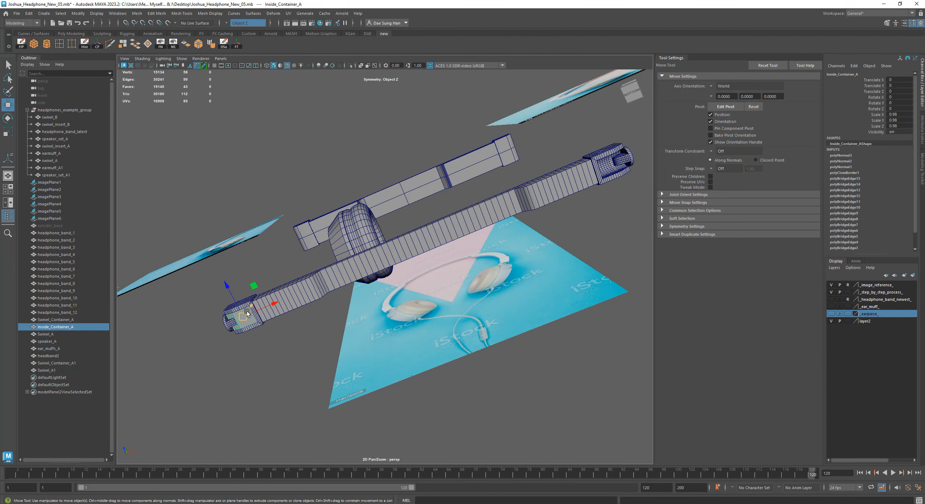
alt+drag(414, 264, 431, 268)
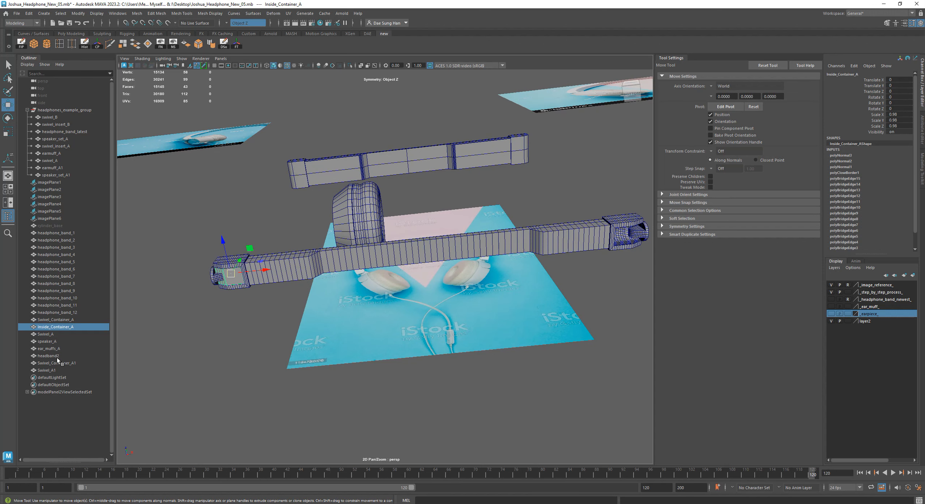
alt+drag(467, 346, 433, 336)
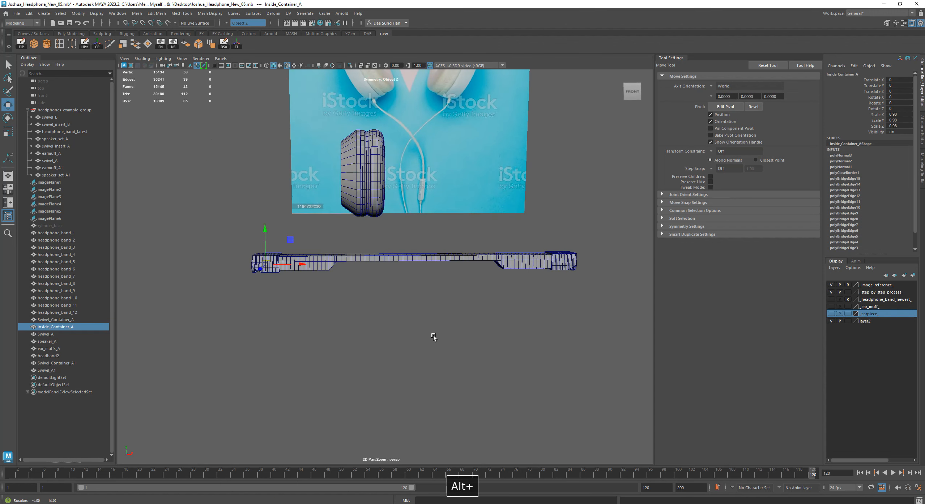
key(space)
key(space)
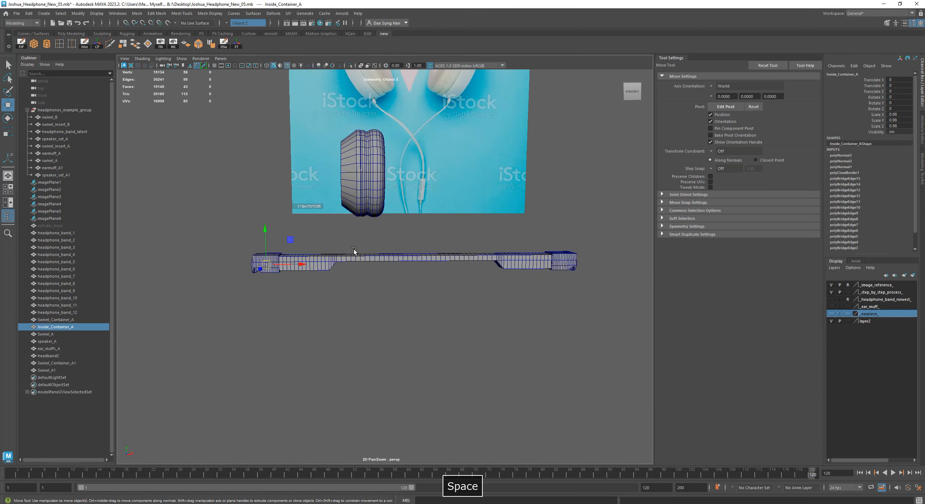
alt+drag(355, 252, 342, 218)
alt+middle_drag(342, 254, 490, 231)
alt+right_drag(490, 254, 563, 283)
alt+drag(562, 283, 354, 263)
key(space)
key(space)
alt+right_drag(384, 321, 252, 296)
key(4)
key(5)
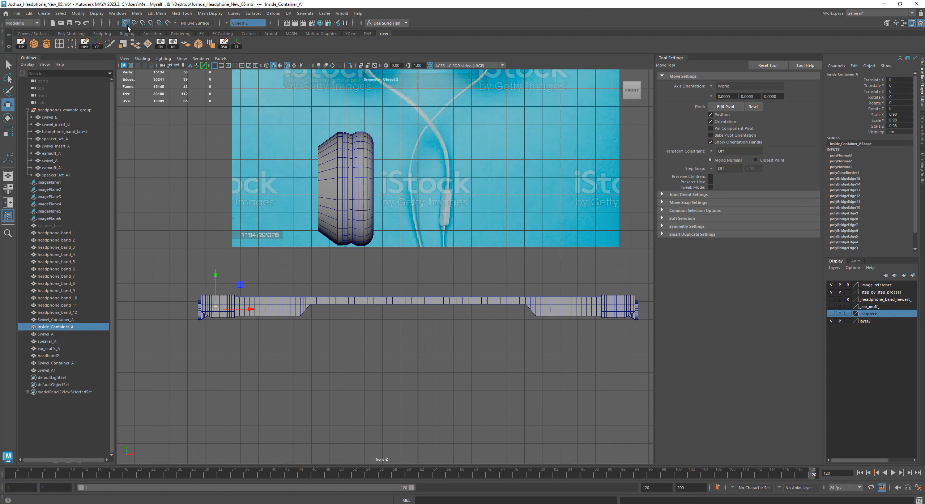
Step: Display the front view in wireframe and snap the inner container's pivot along X to the headband's centre line
key(d)
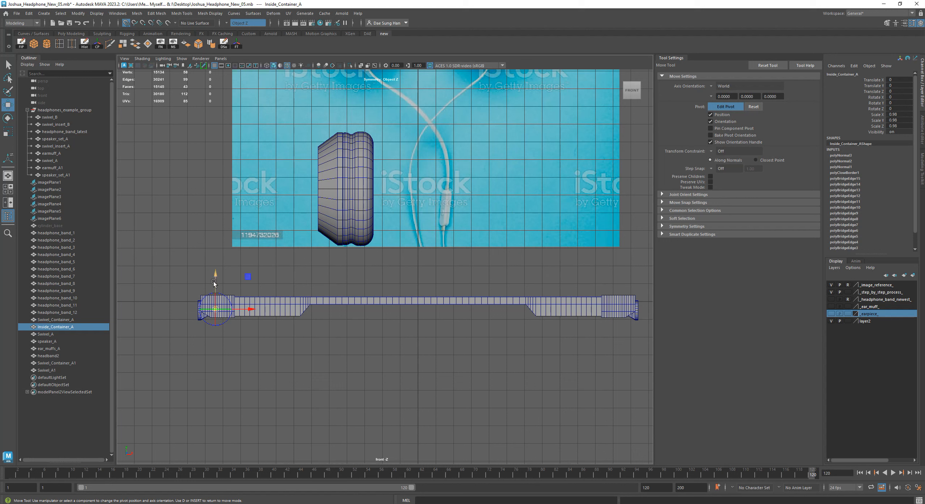
key(4)
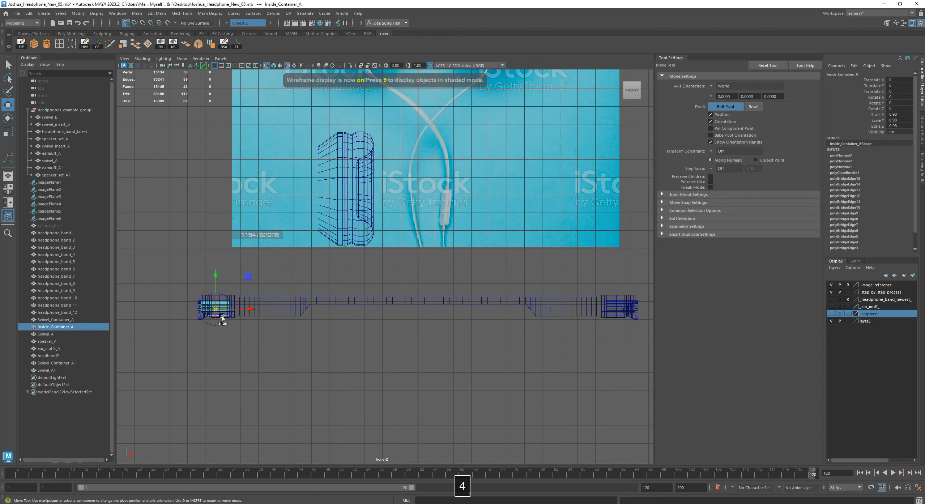
drag(253, 310, 398, 310)
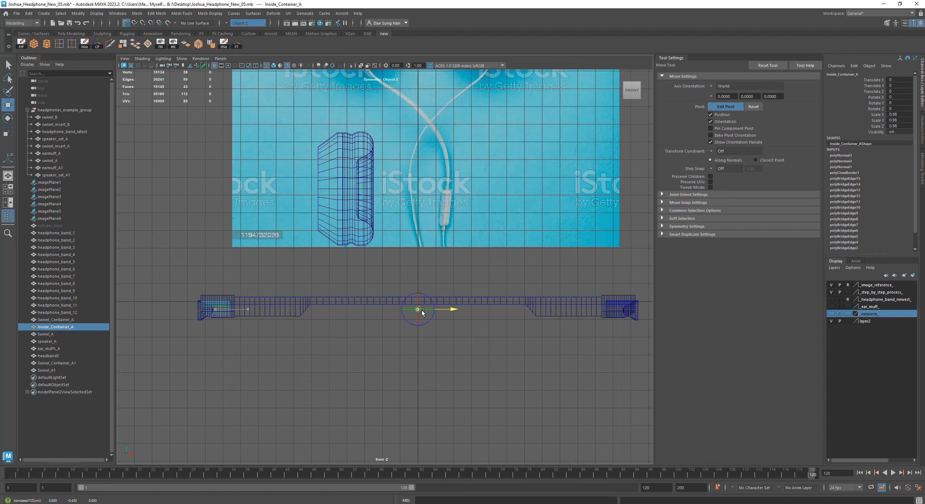
key(w)
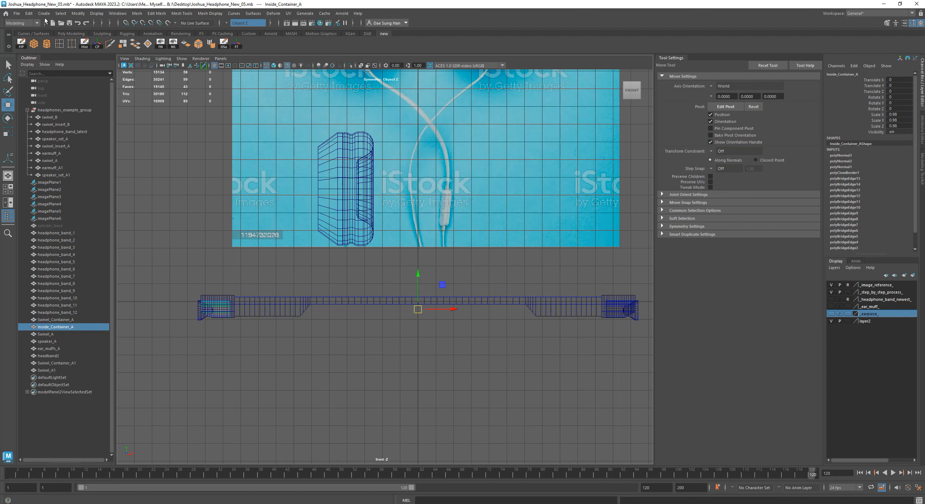
Step: Mirror the inner container across the headband using Duplicate Special with an X scale of -1, and clear the selection
click(29, 13)
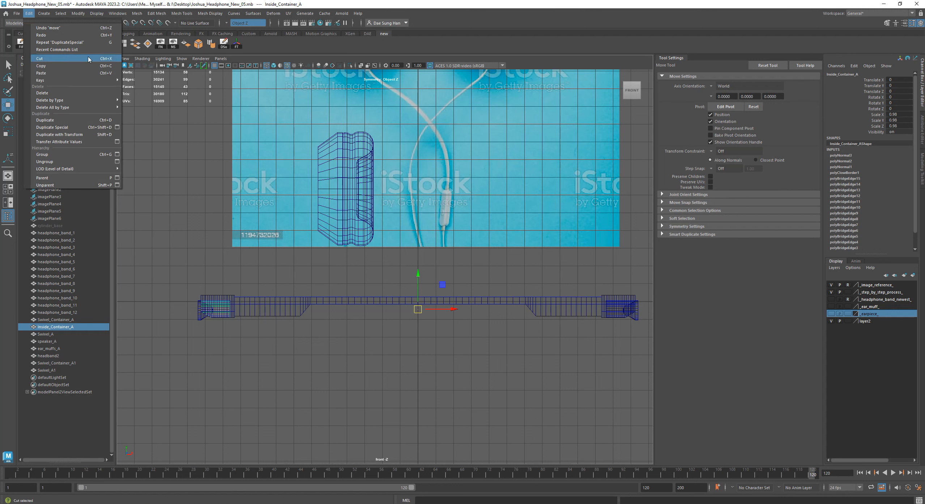
click(117, 127)
click(566, 218)
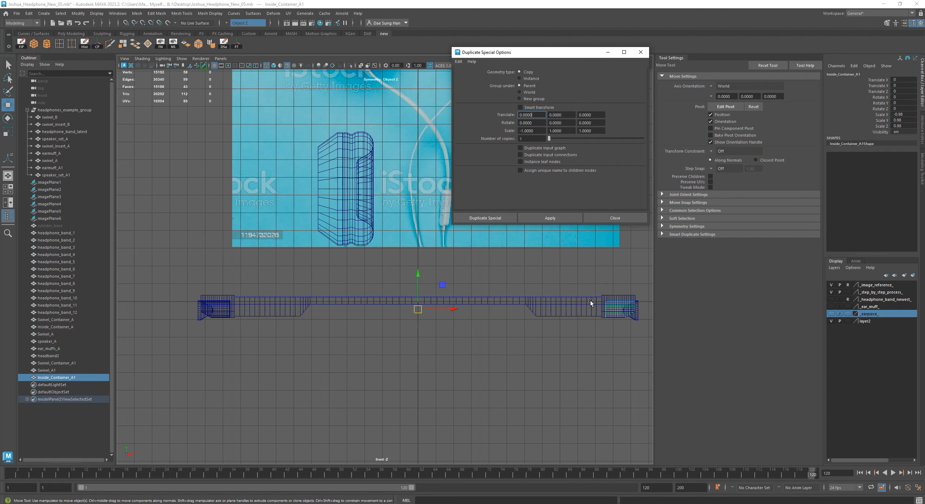
click(593, 218)
key(w)
click(516, 398)
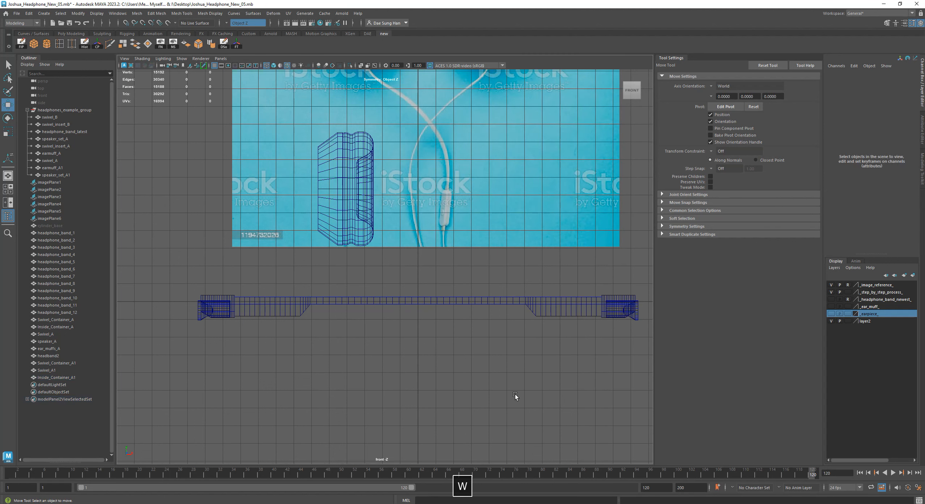
Step: In the perspective view, select the headband together with the containers, inner containers and swivels at both ends
key(space)
key(space)
alt+drag(509, 380, 467, 298)
alt+middle_drag(467, 299, 434, 323)
drag(210, 253, 222, 236)
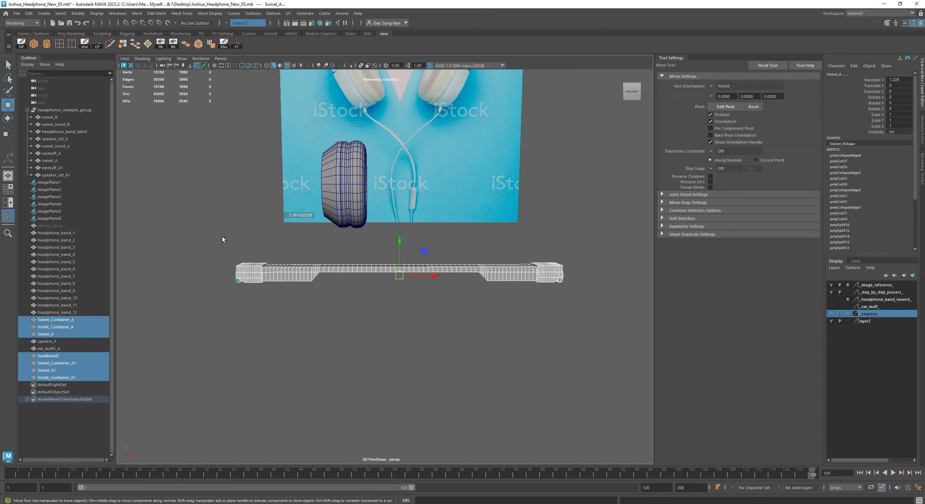
Step: Delete the construction history of the selected headband, containers, inner containers and swivels, keeping them all selected
click(84, 43)
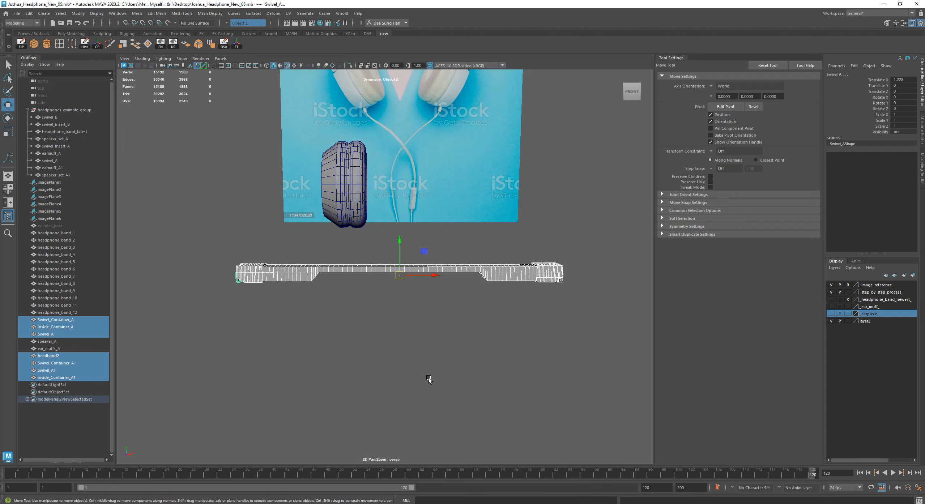
click(429, 377)
drag(206, 252, 414, 318)
key(w)
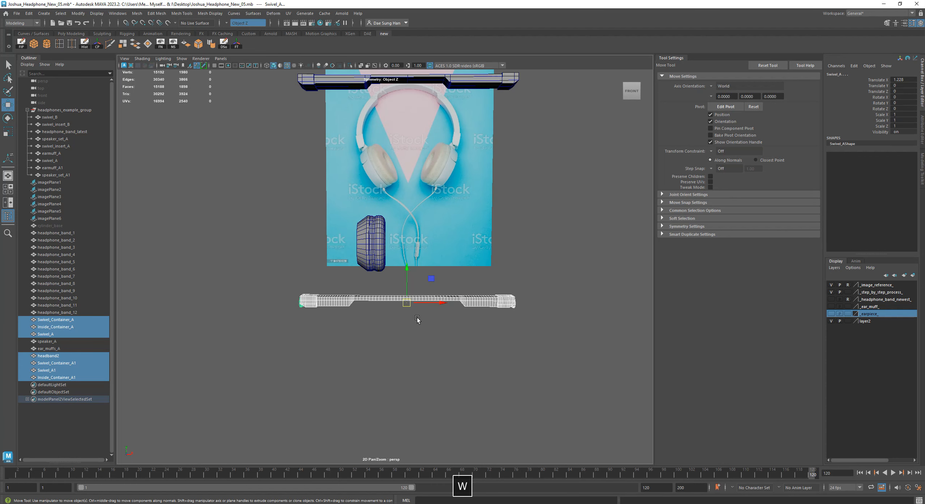
drag(272, 290, 580, 338)
Step: Switch to the Animation toolset and apply a nonlinear Bend deformer to the selected headband assembly
click(21, 23)
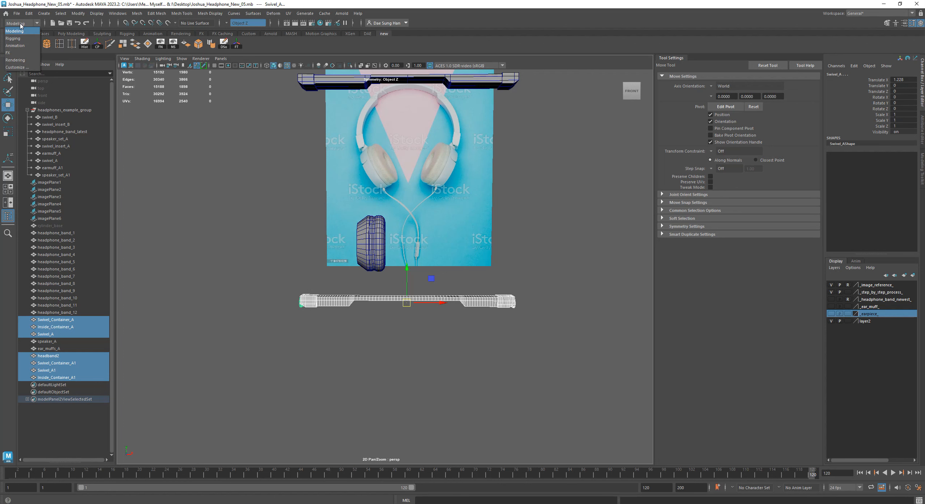
click(22, 46)
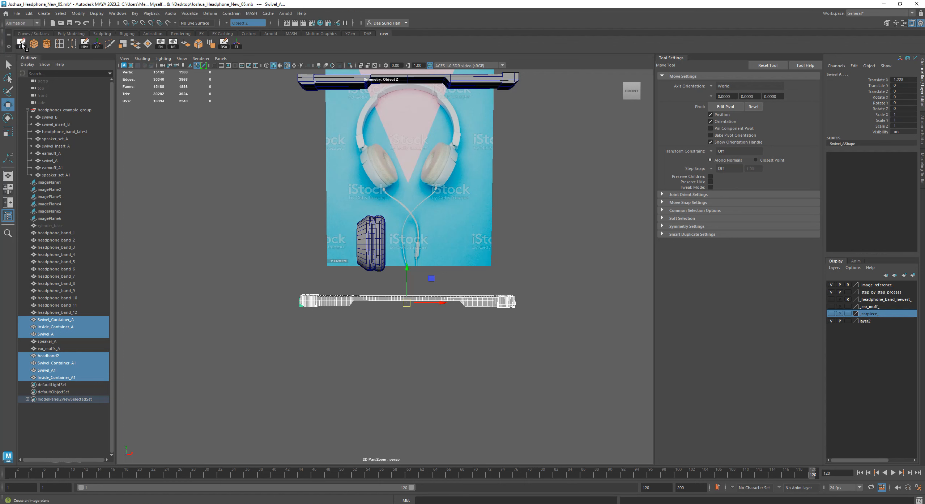
click(210, 14)
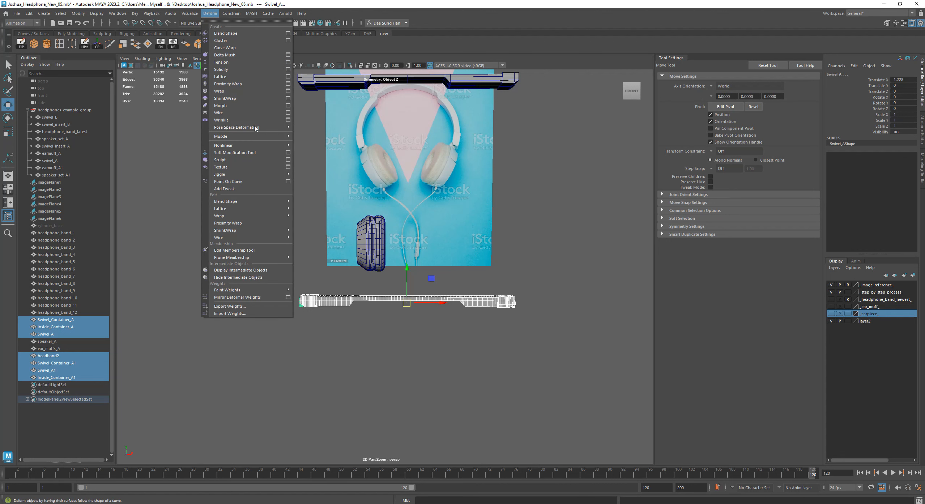
mouse_move(236, 146)
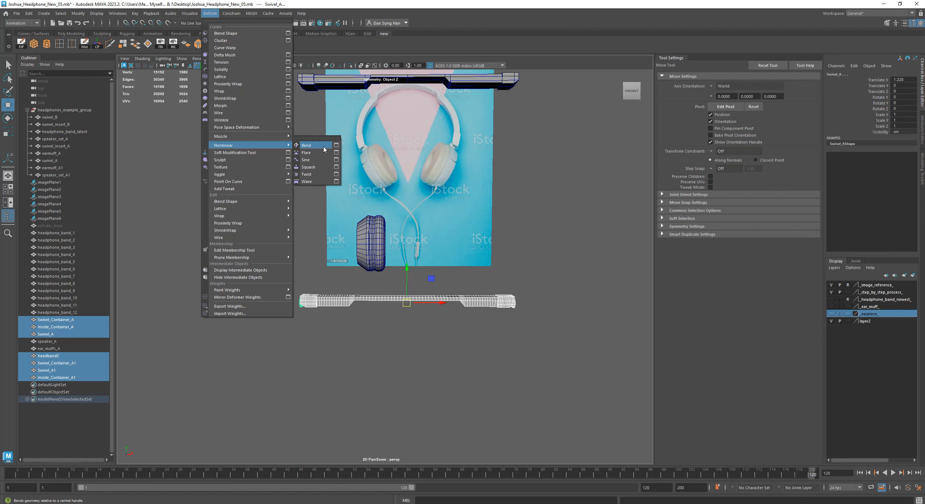
click(307, 145)
Step: Rotate the bend handle to -90 on Z so the deformer runs along the headband's length
alt+middle_drag(456, 288, 437, 252)
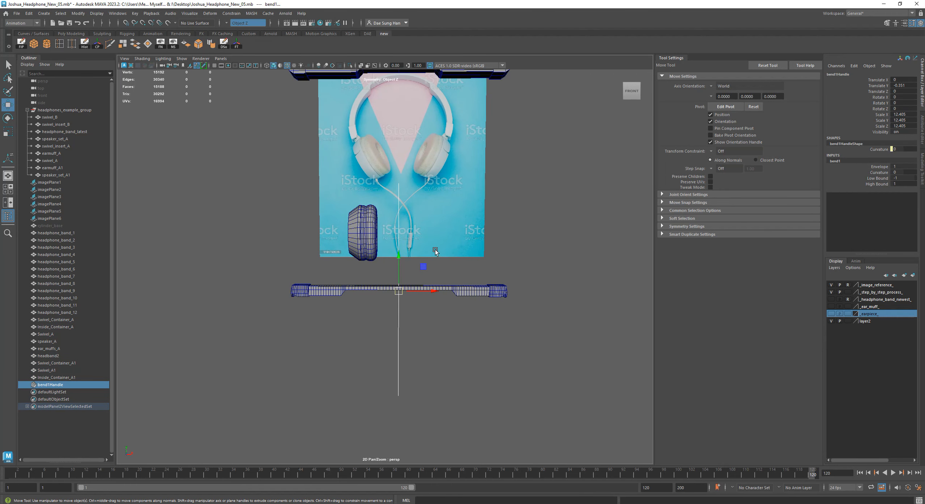
key(e)
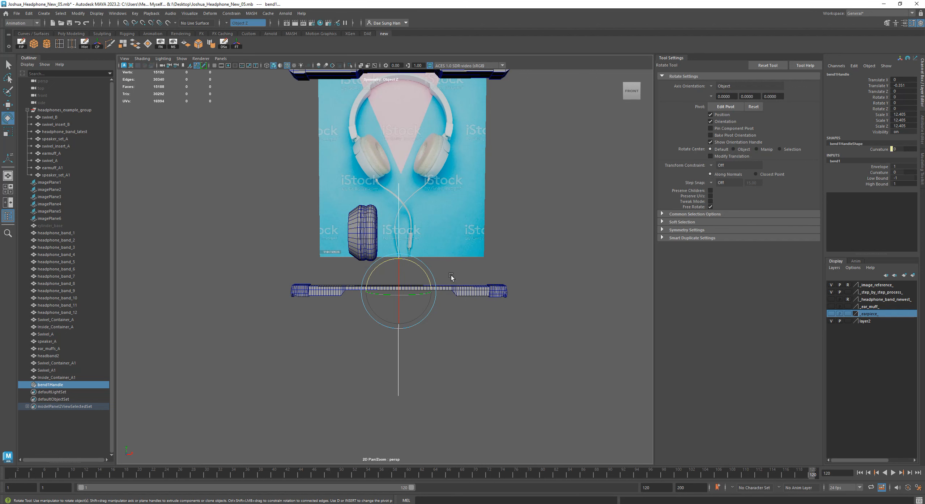
click(901, 108)
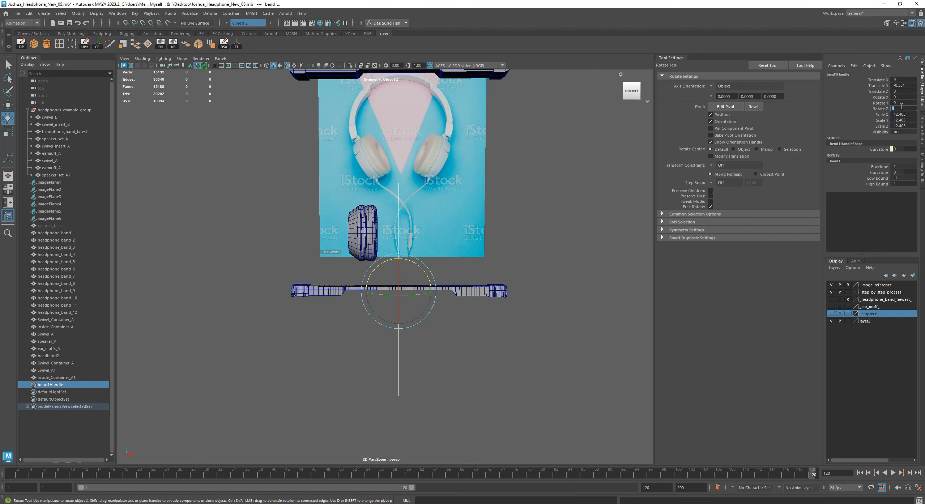
text(-90)
key(Return)
Step: Set the bend deformer's curvature to 120 to arch the headband assembly, and clear the selection
alt+right_drag(456, 298, 499, 290)
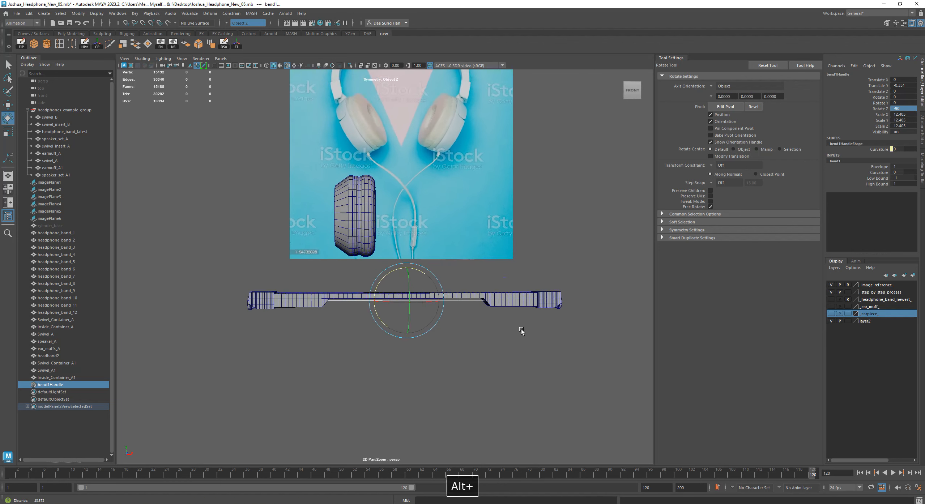
alt+middle_drag(499, 290, 499, 290)
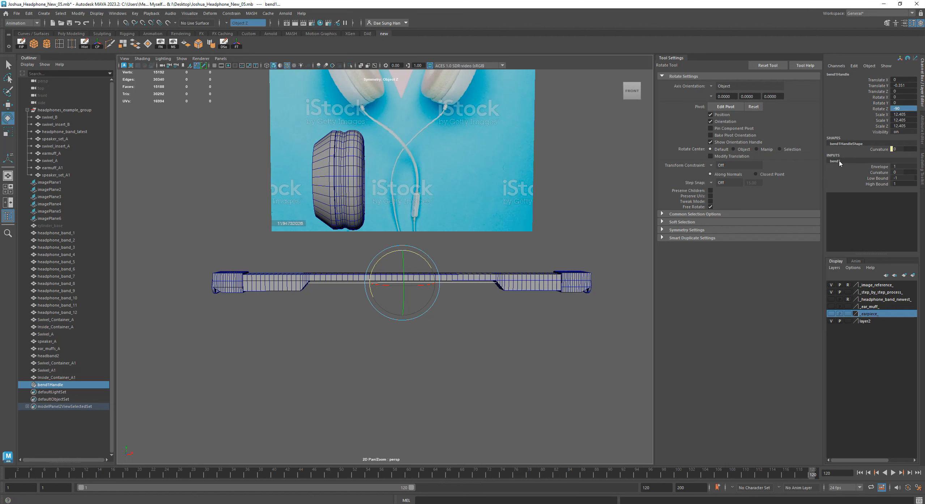
click(907, 174)
text(120)
key(Return)
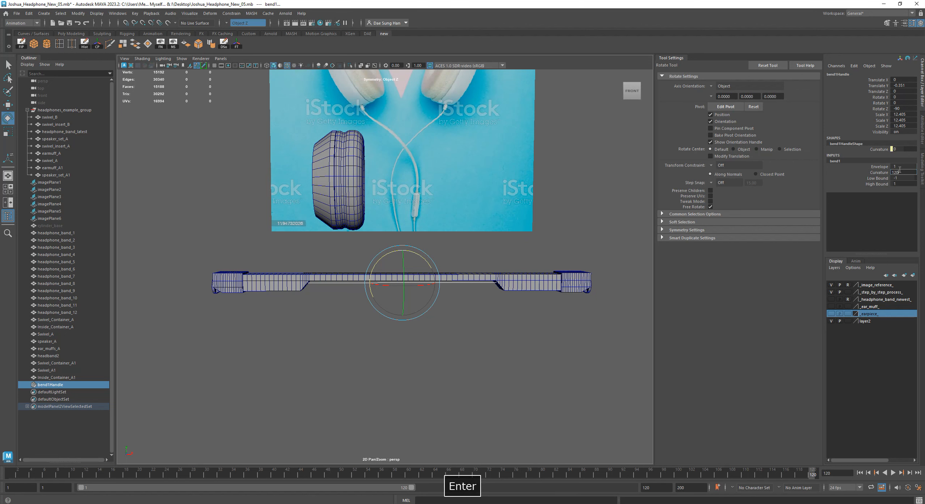
alt+middle_drag(536, 325, 520, 232)
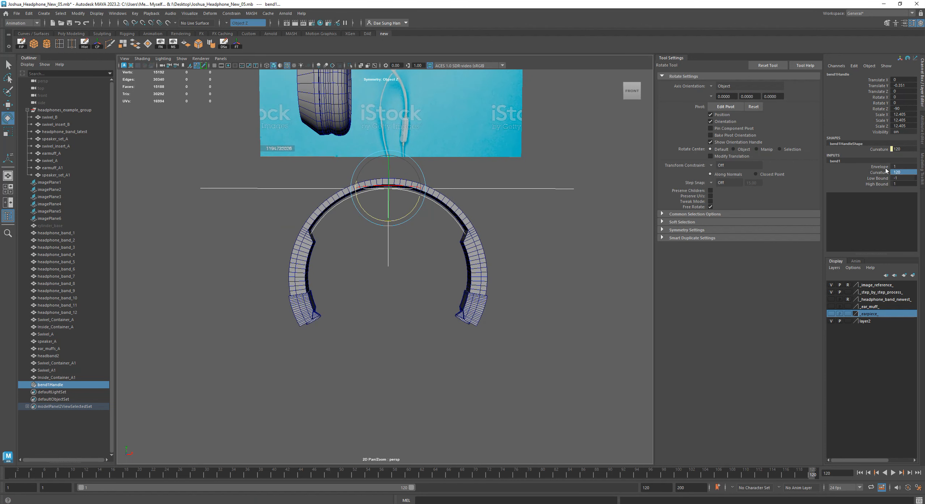
click(397, 388)
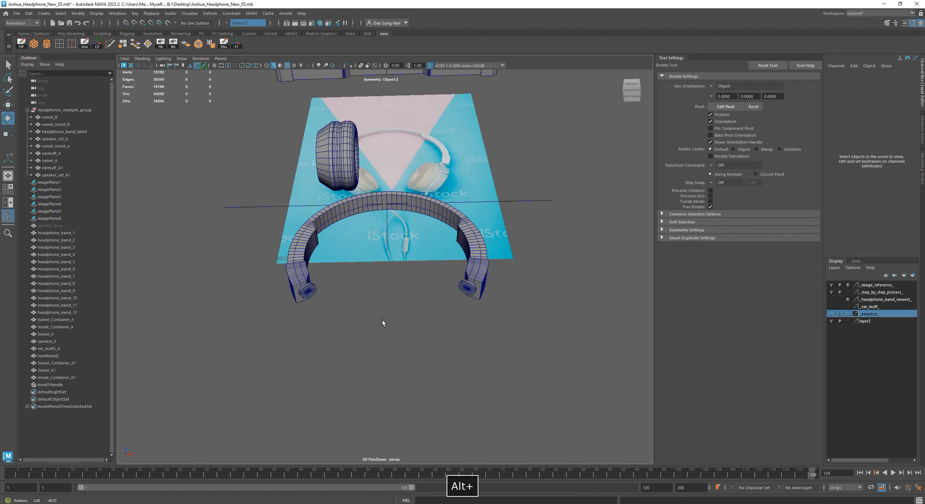